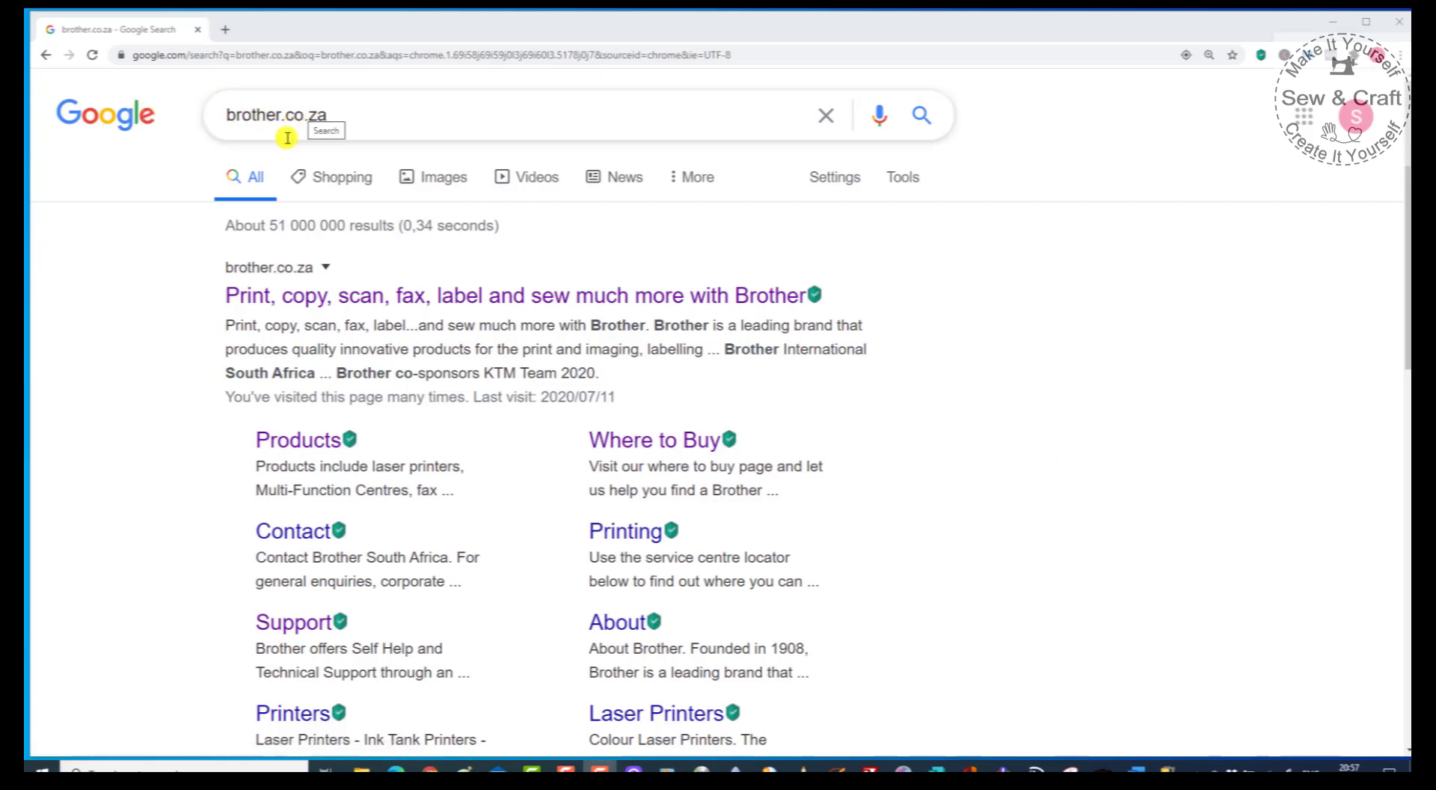
# Open the brother.co.za website and go through its support page to the Brother Solutions Center.
pyautogui.click(282, 270)
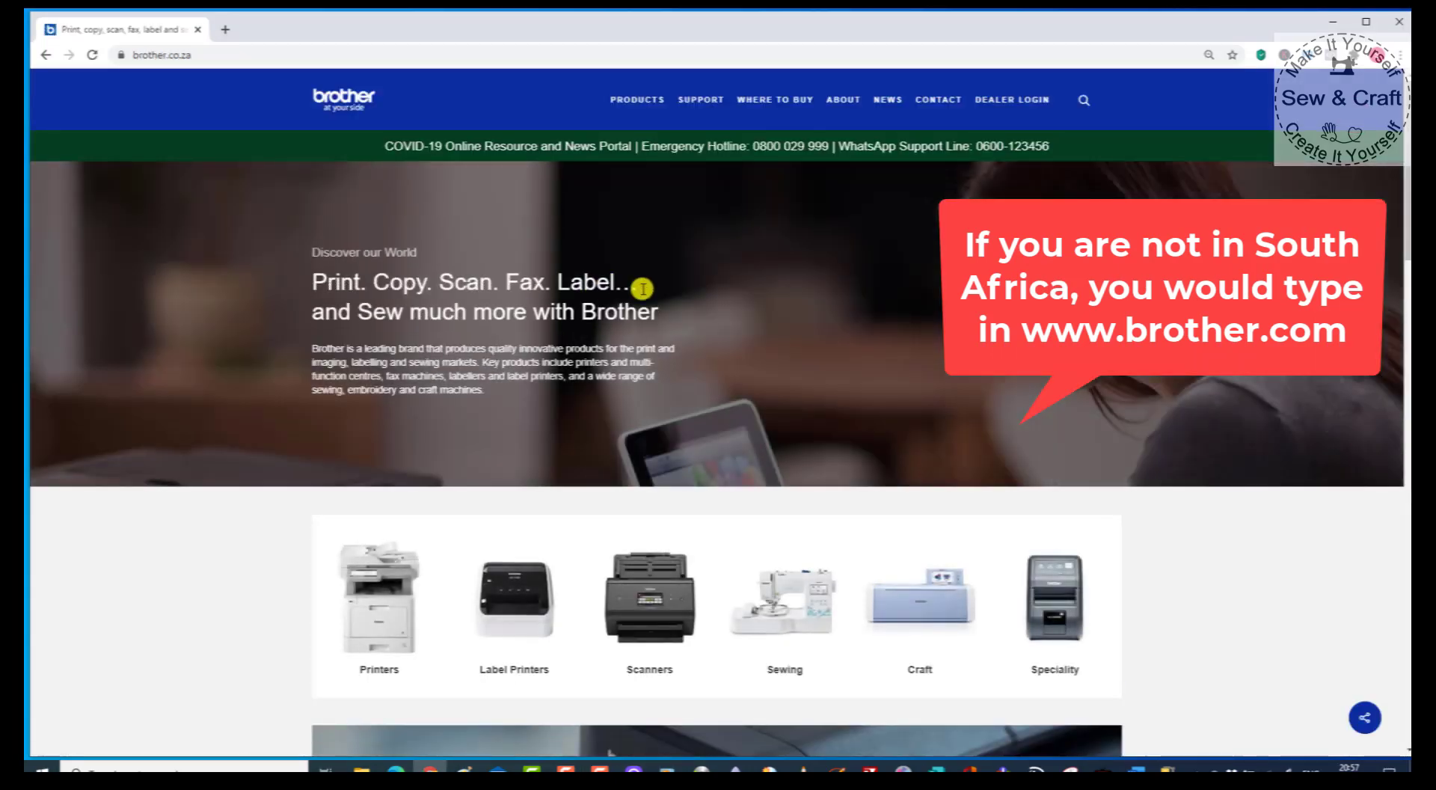
pyautogui.scroll(-8, 1068, 438)
pyautogui.scroll(-3, 1068, 437)
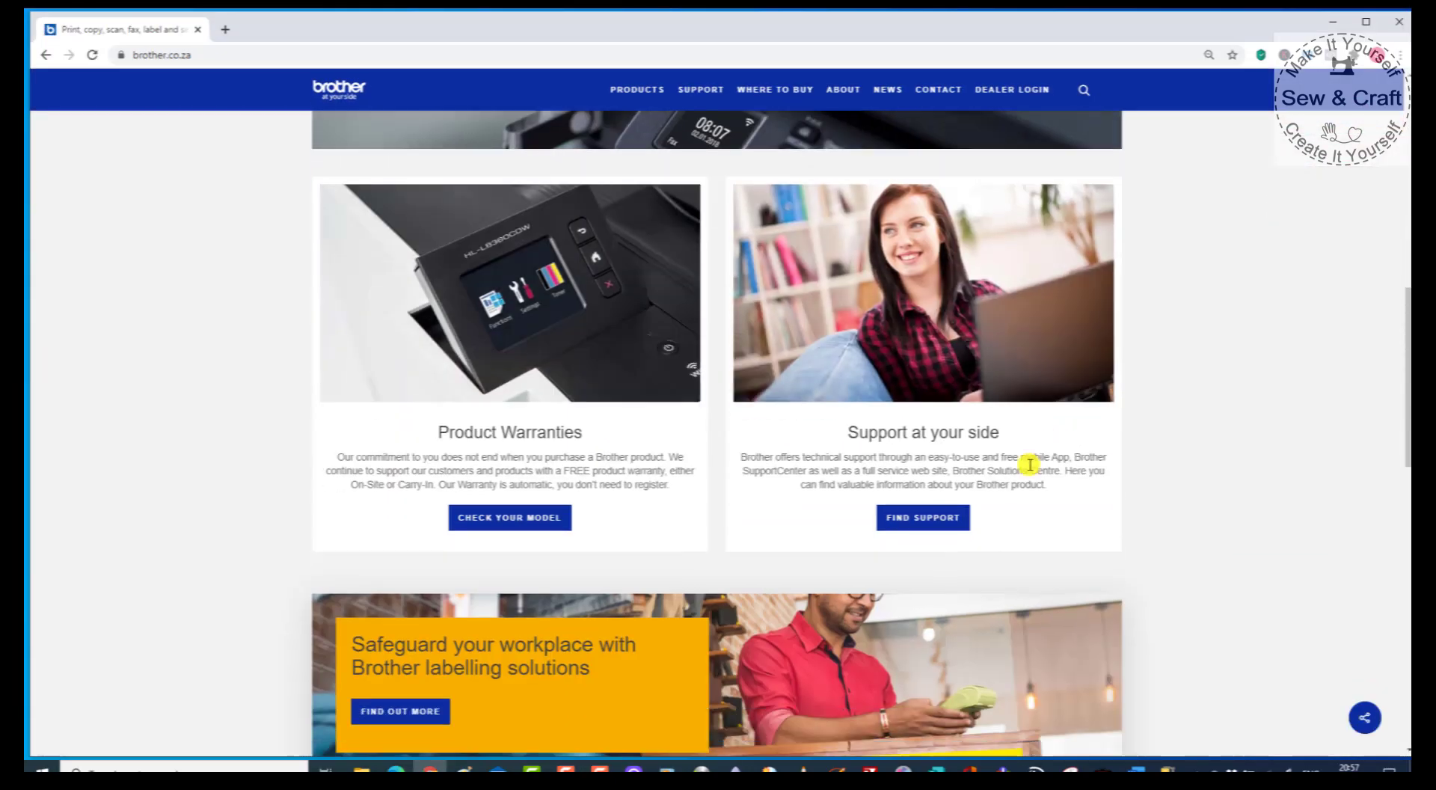
pyautogui.click(922, 515)
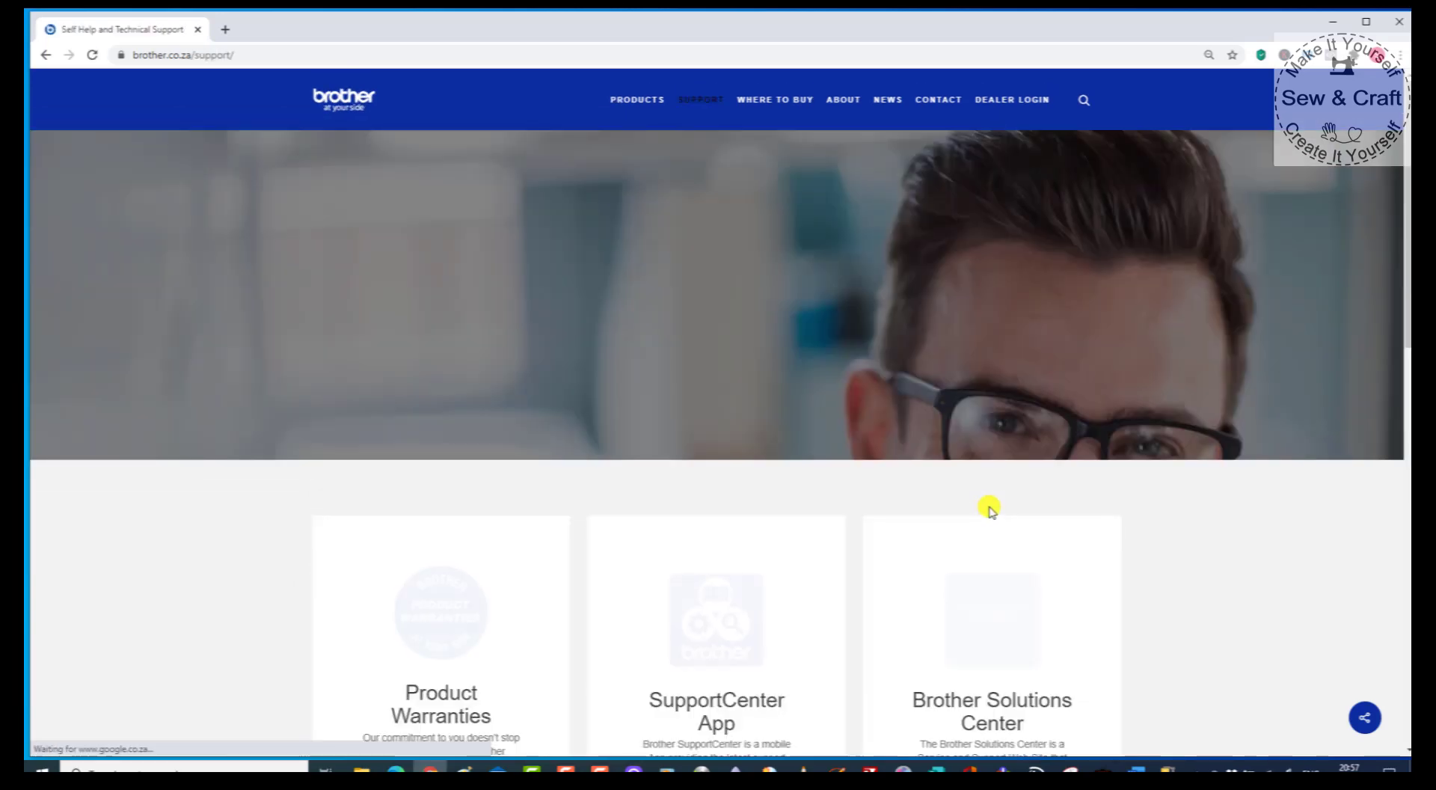
pyautogui.scroll(-3, 1006, 471)
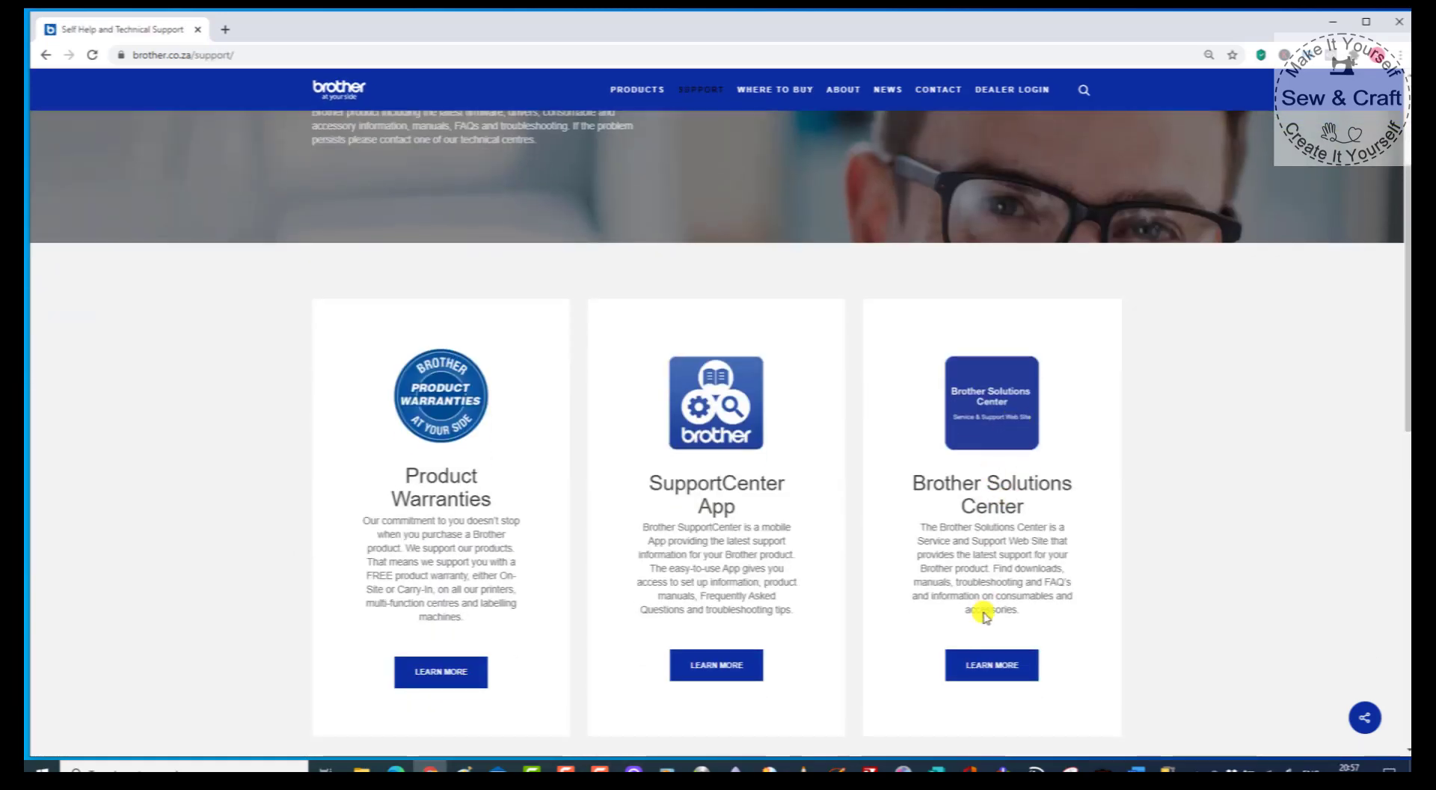
pyautogui.click(981, 668)
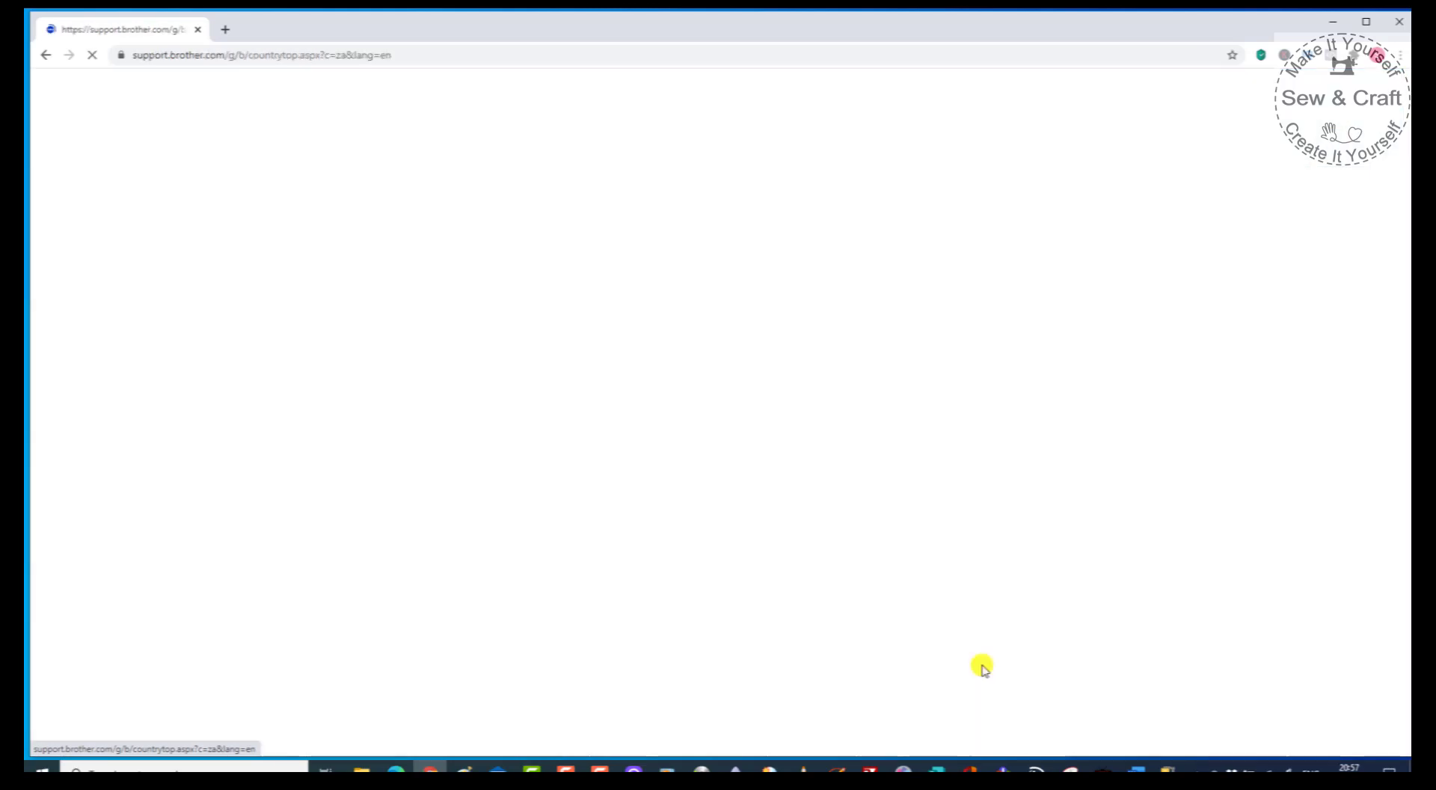
# Open the downloads list for the ScanNCut SDX1200 with Windows 10 as the operating system.
pyautogui.click(667, 247)
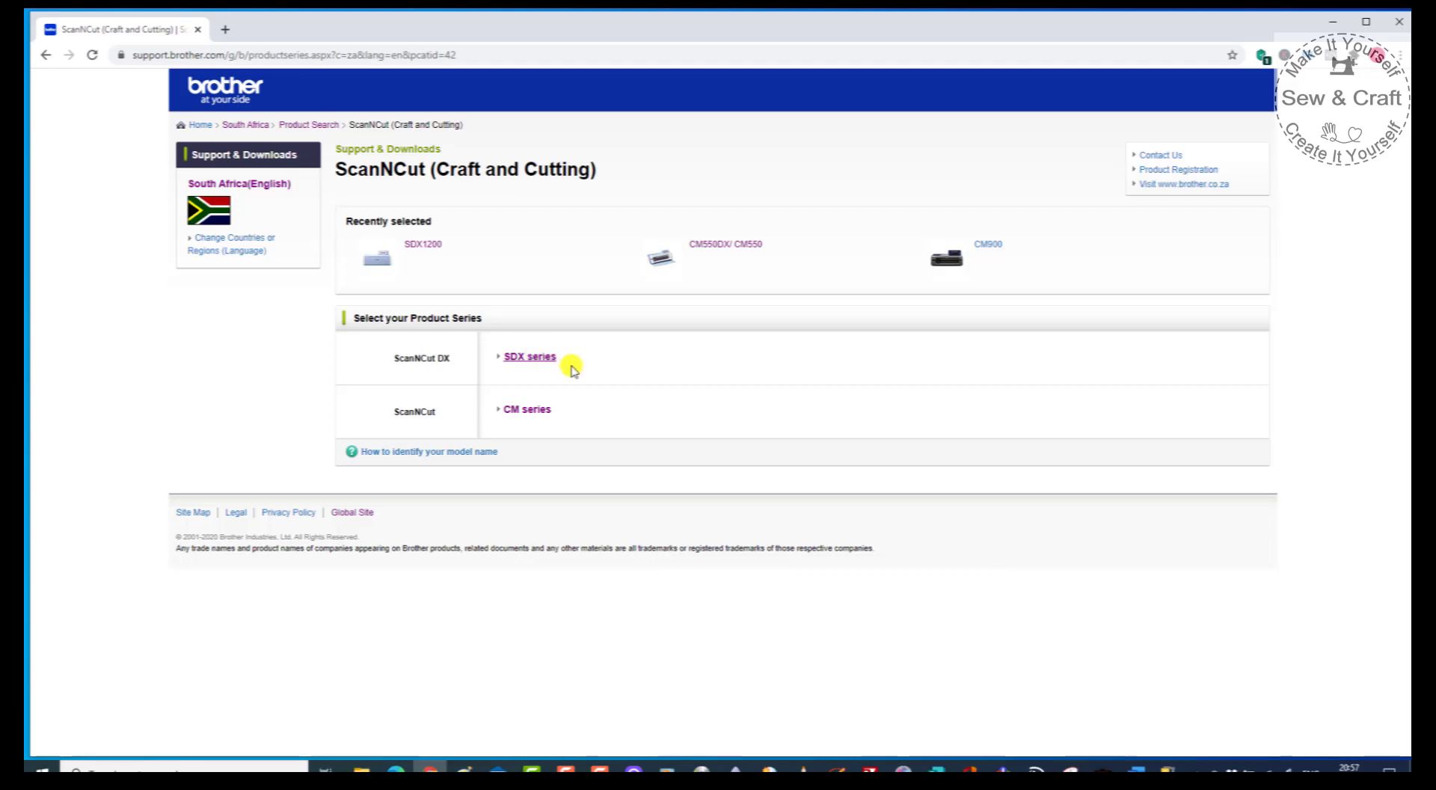
pyautogui.click(550, 357)
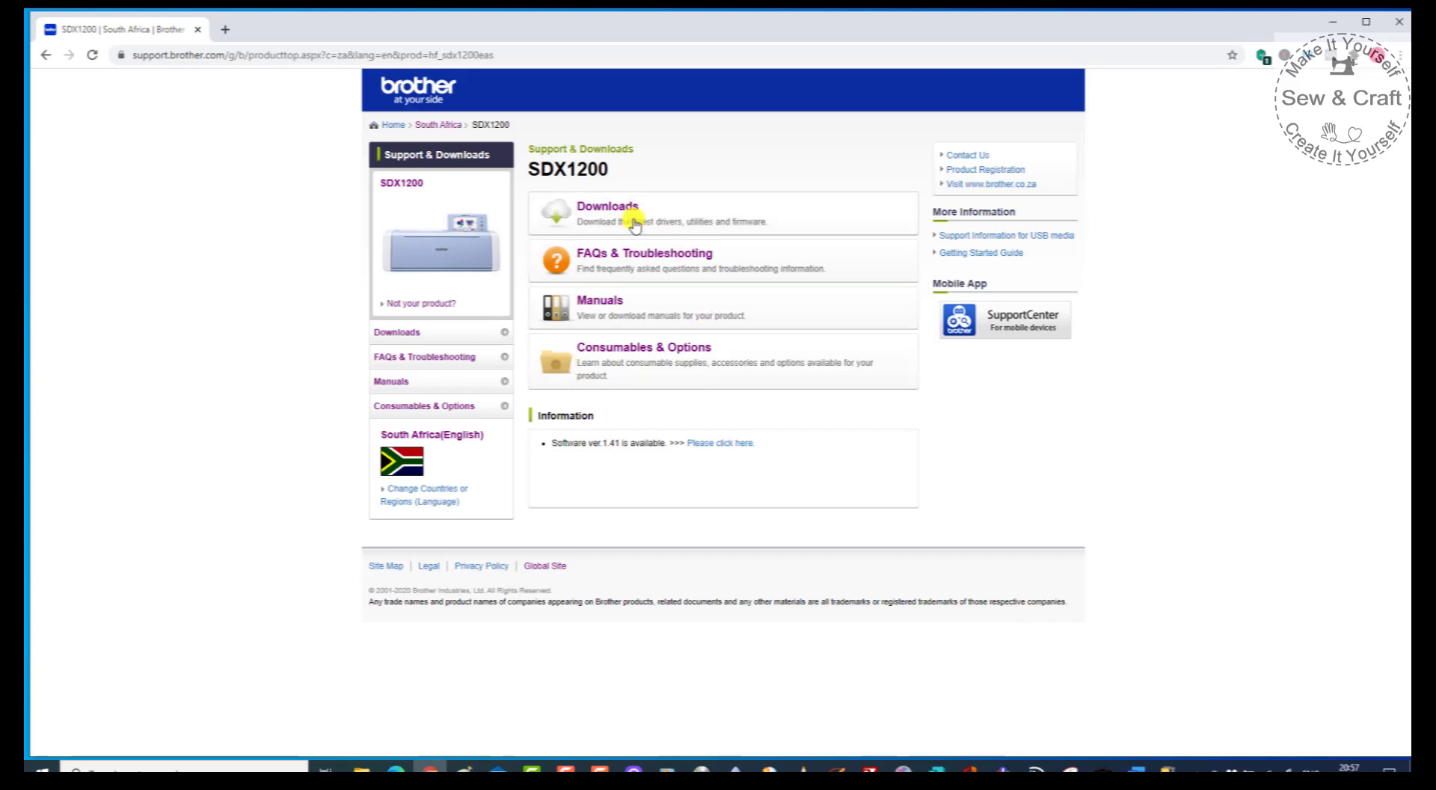
pyautogui.click(603, 205)
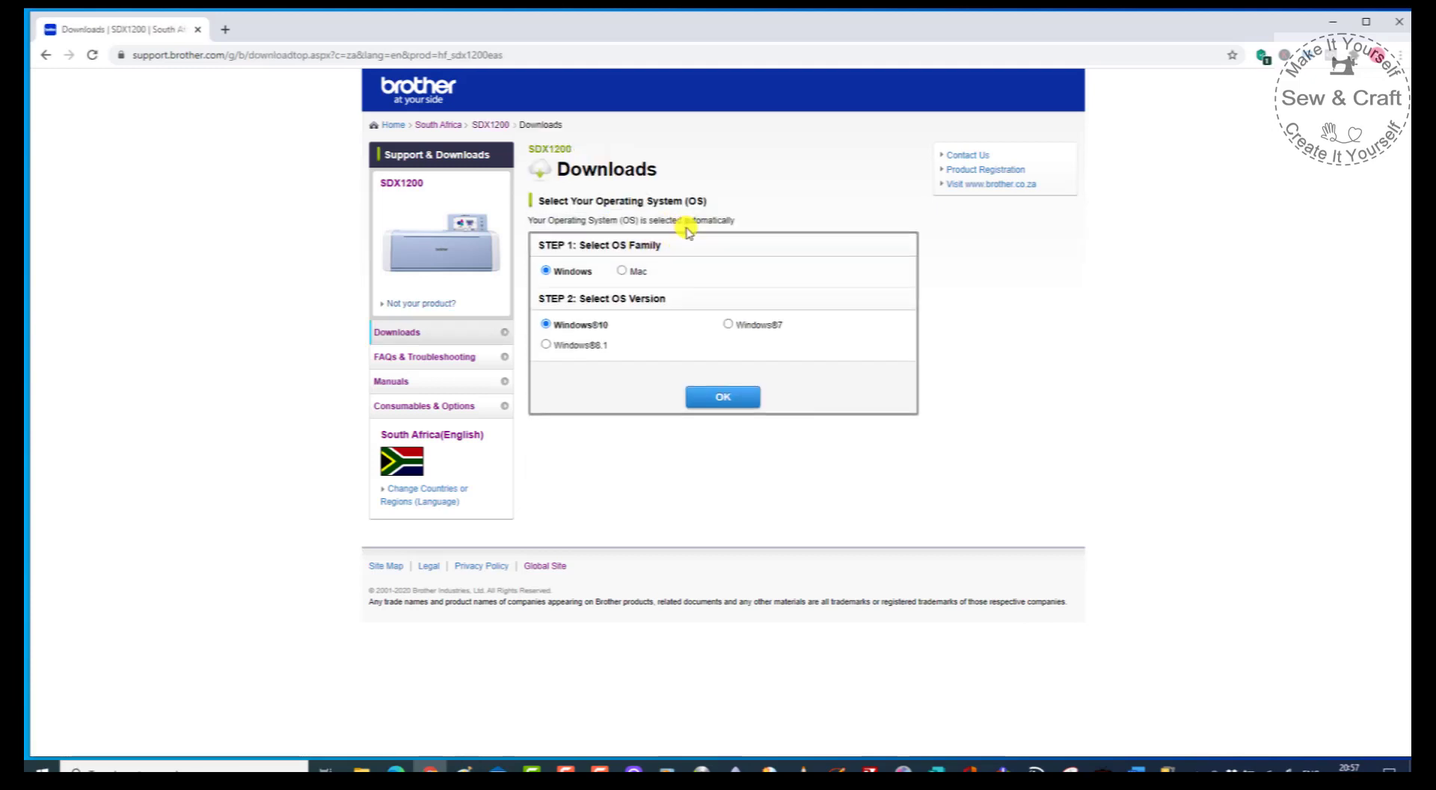
pyautogui.click(721, 397)
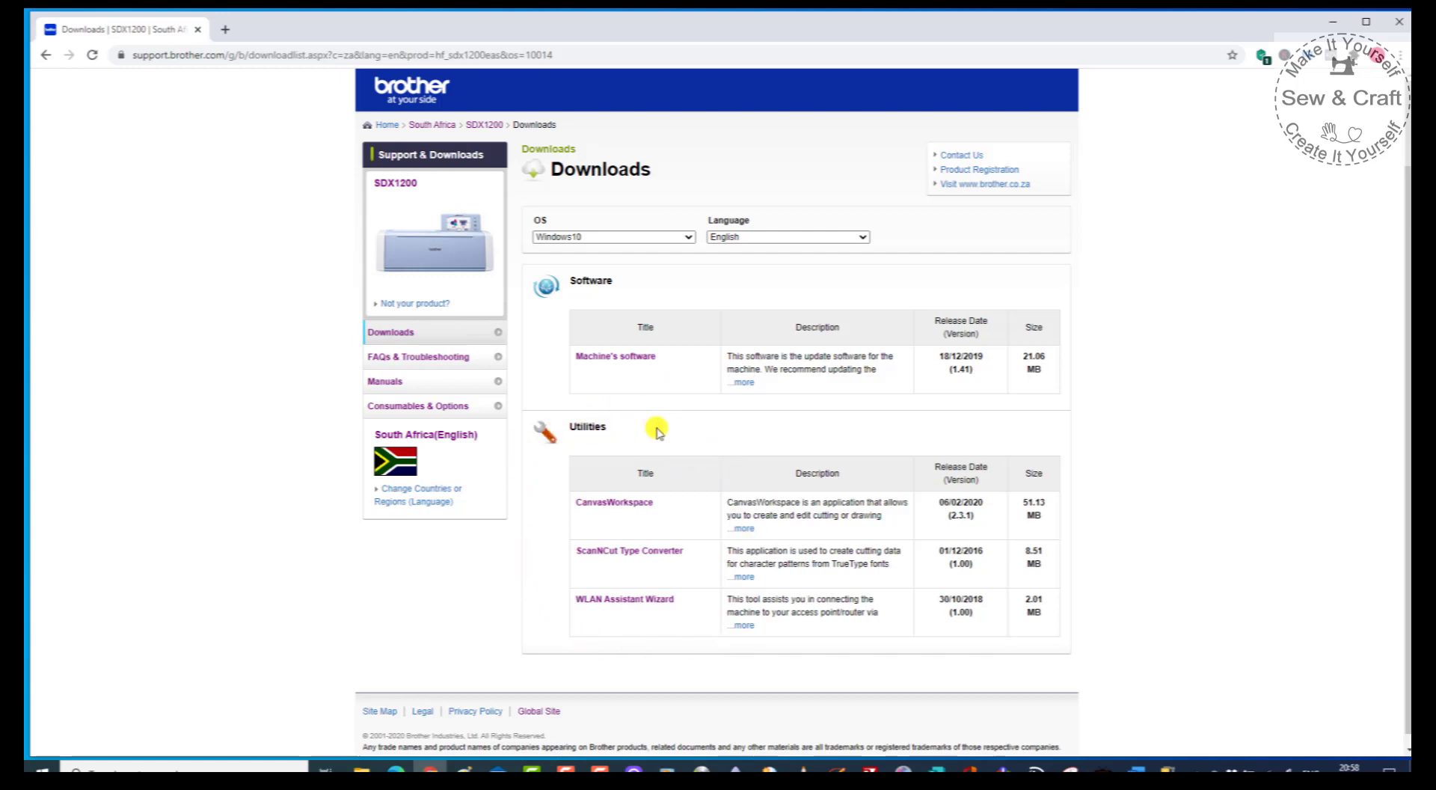
# Download the ScanNCut Type Converter utility, reading through and agreeing to its license agreement.
pyautogui.scroll(-1, 657, 433)
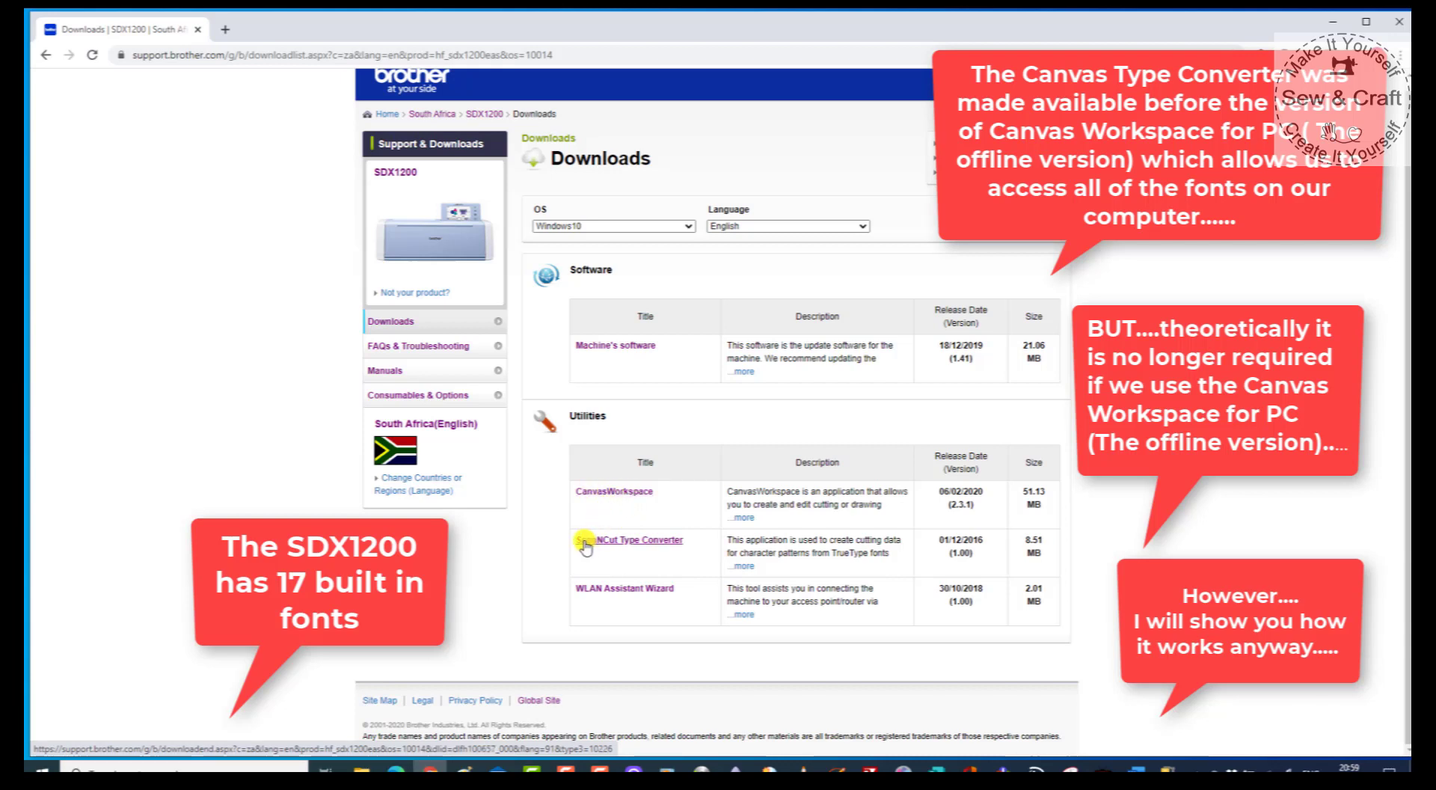
pyautogui.click(662, 540)
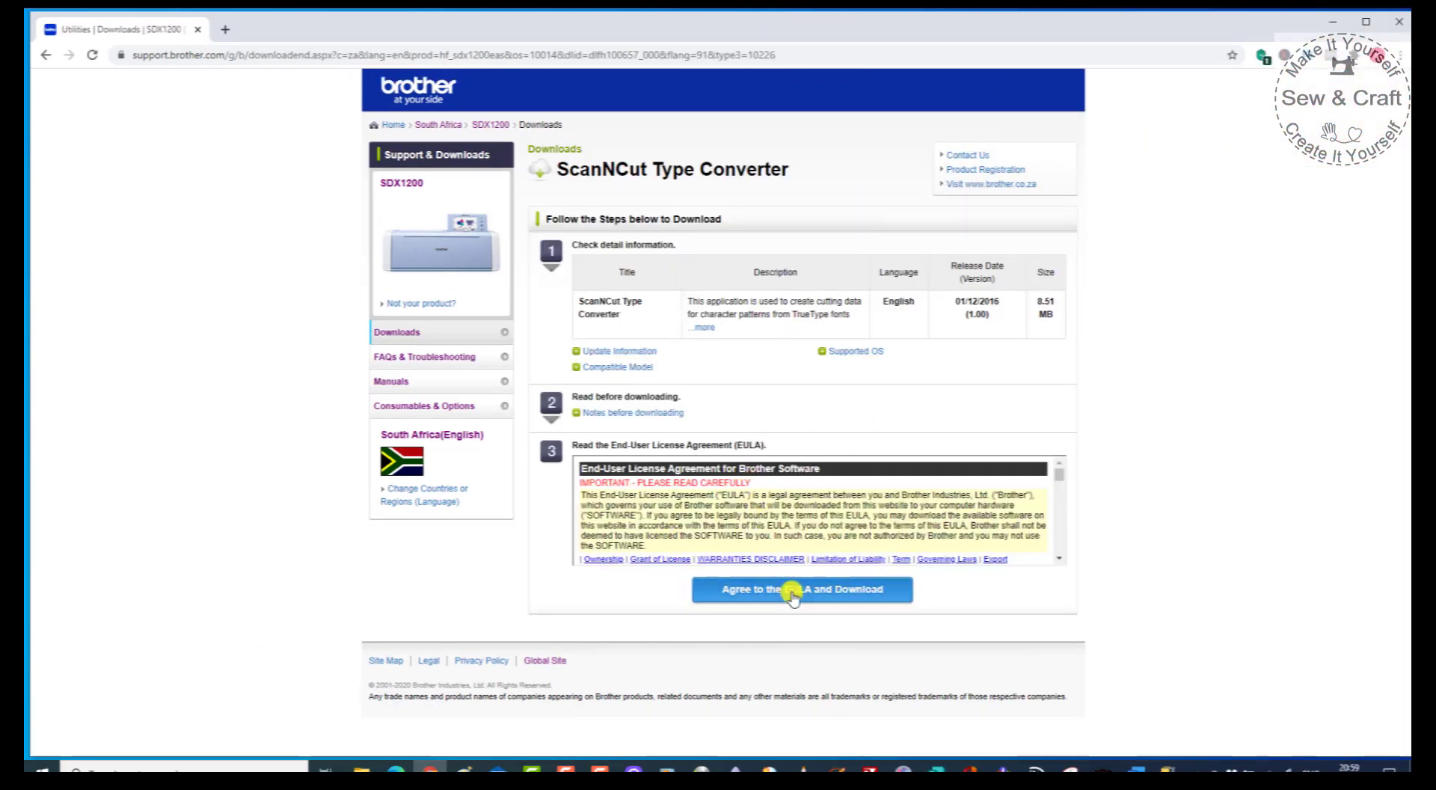
pyautogui.scroll(-1, 1063, 498)
pyautogui.moveTo(1062, 498); pyautogui.dragTo(1060, 553)
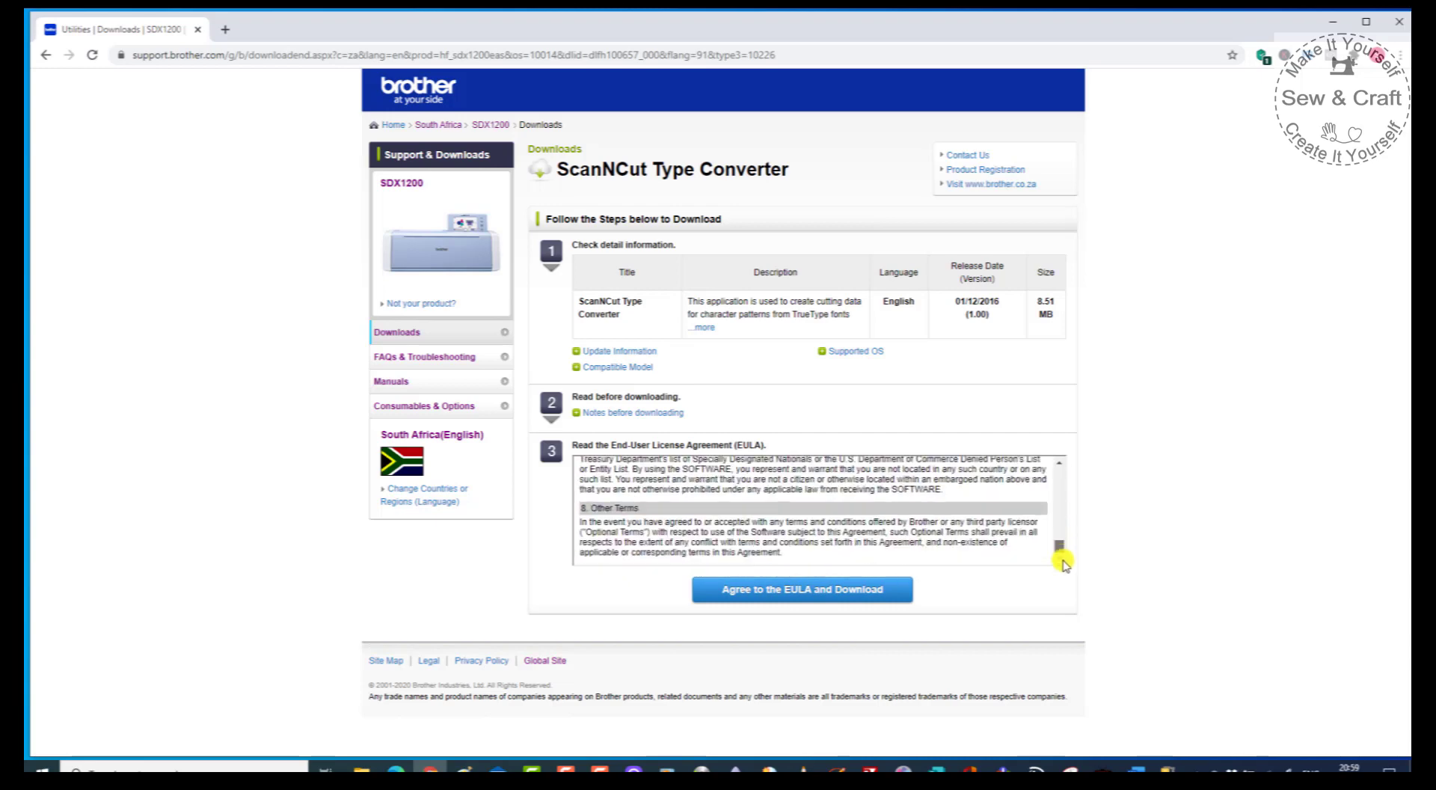
pyautogui.click(838, 595)
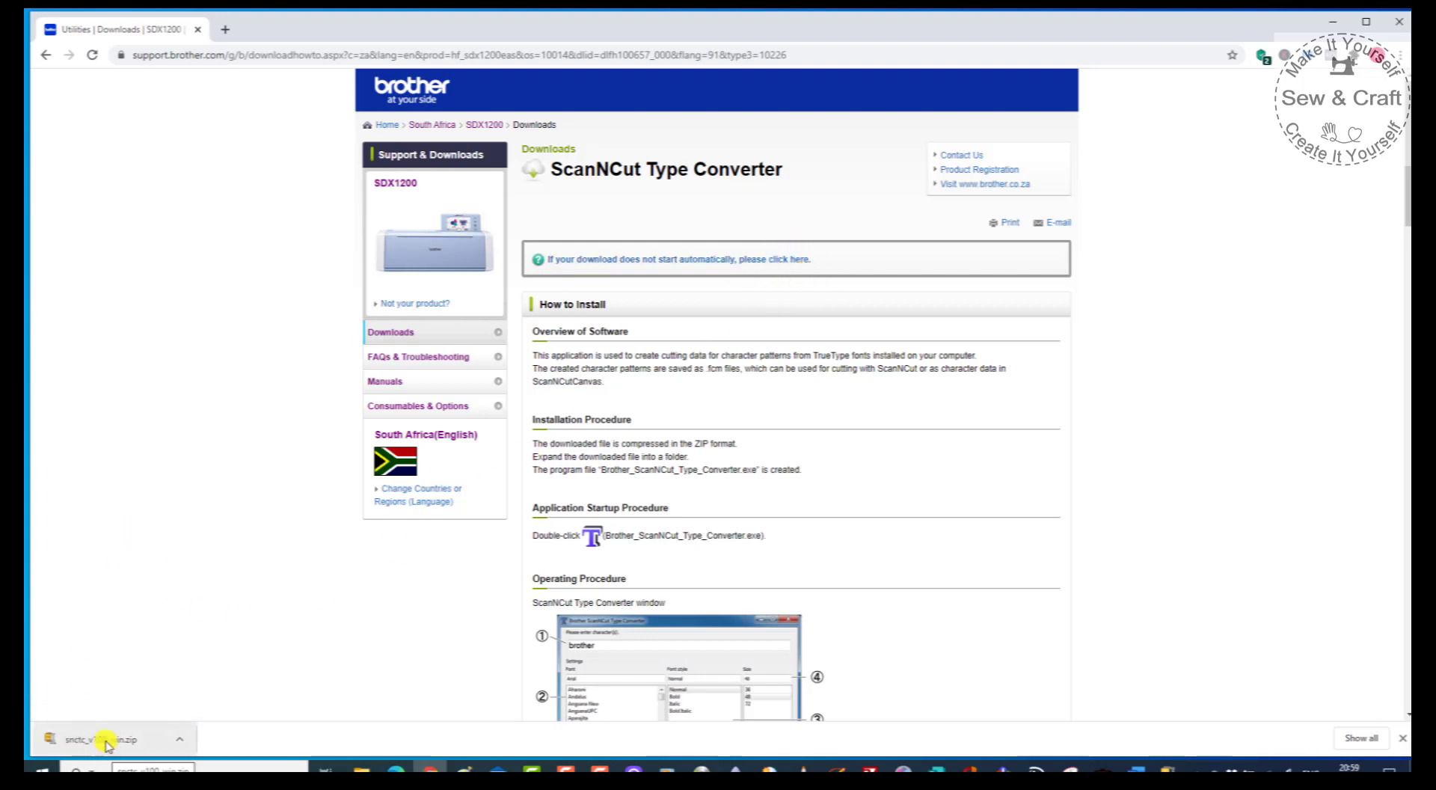
# Review the installation instructions, and open the downloaded snctc_v100_win.zip from its folder in WinZip.
pyautogui.scroll(-2, 685, 430)
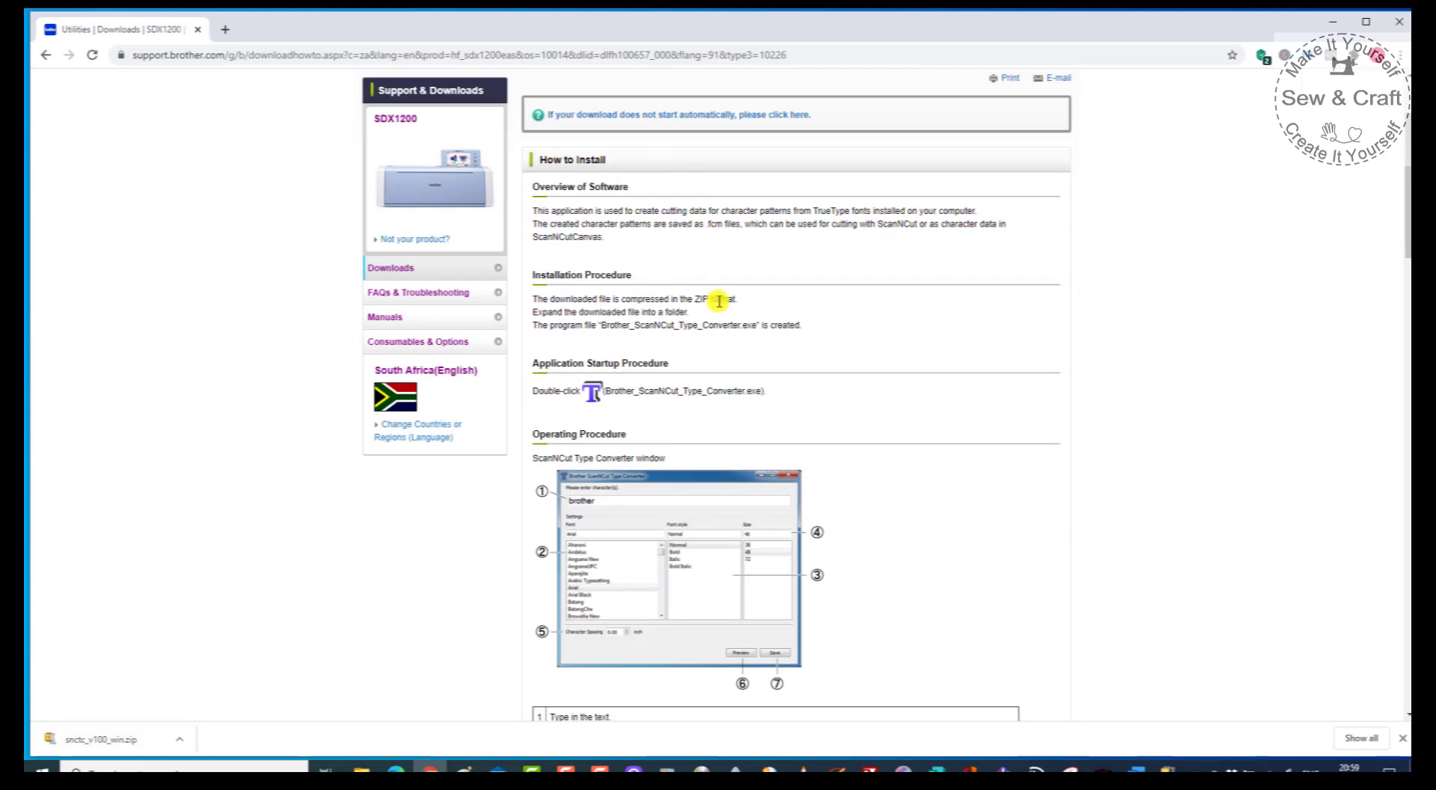
pyautogui.scroll(-1, 722, 295)
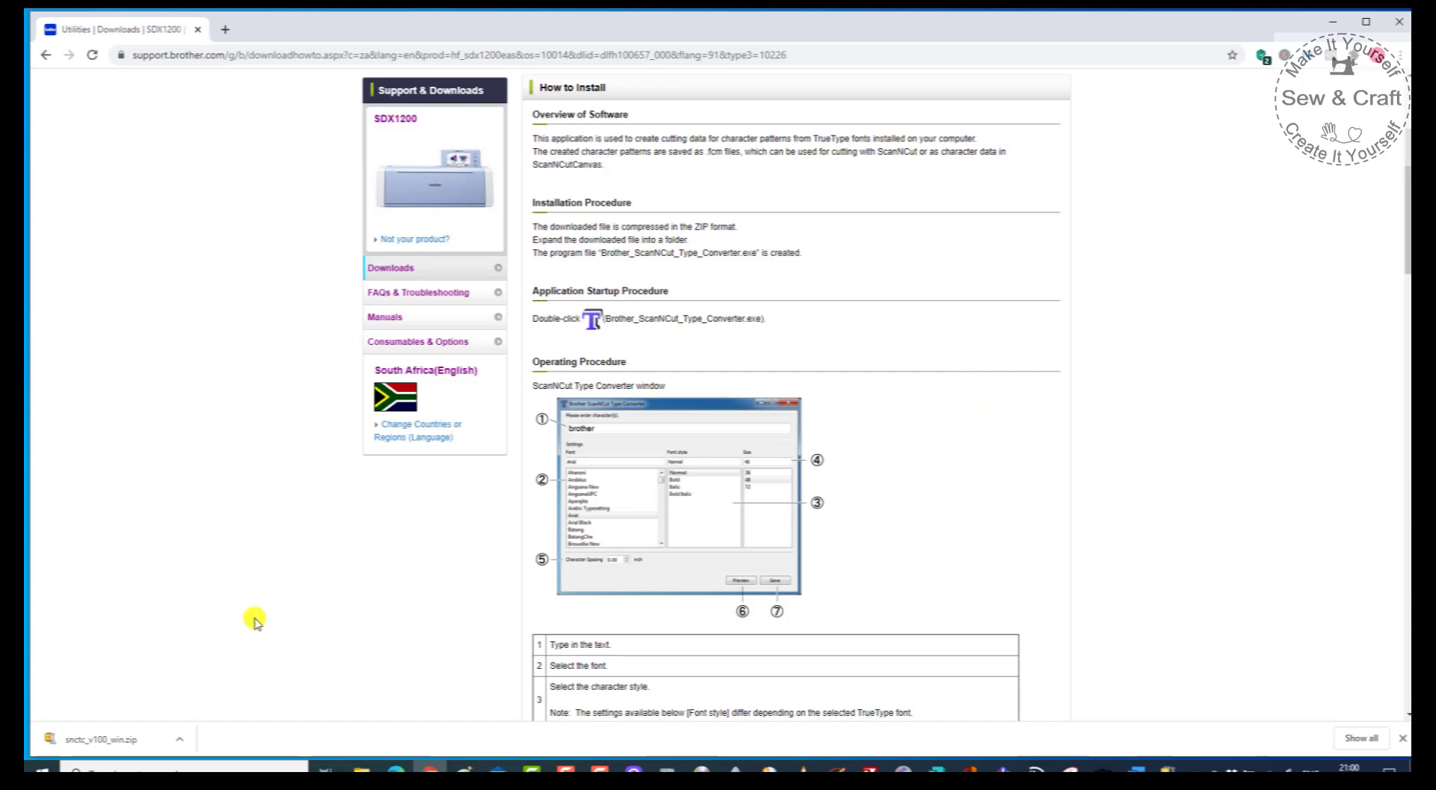
pyautogui.rightClick(103, 742)
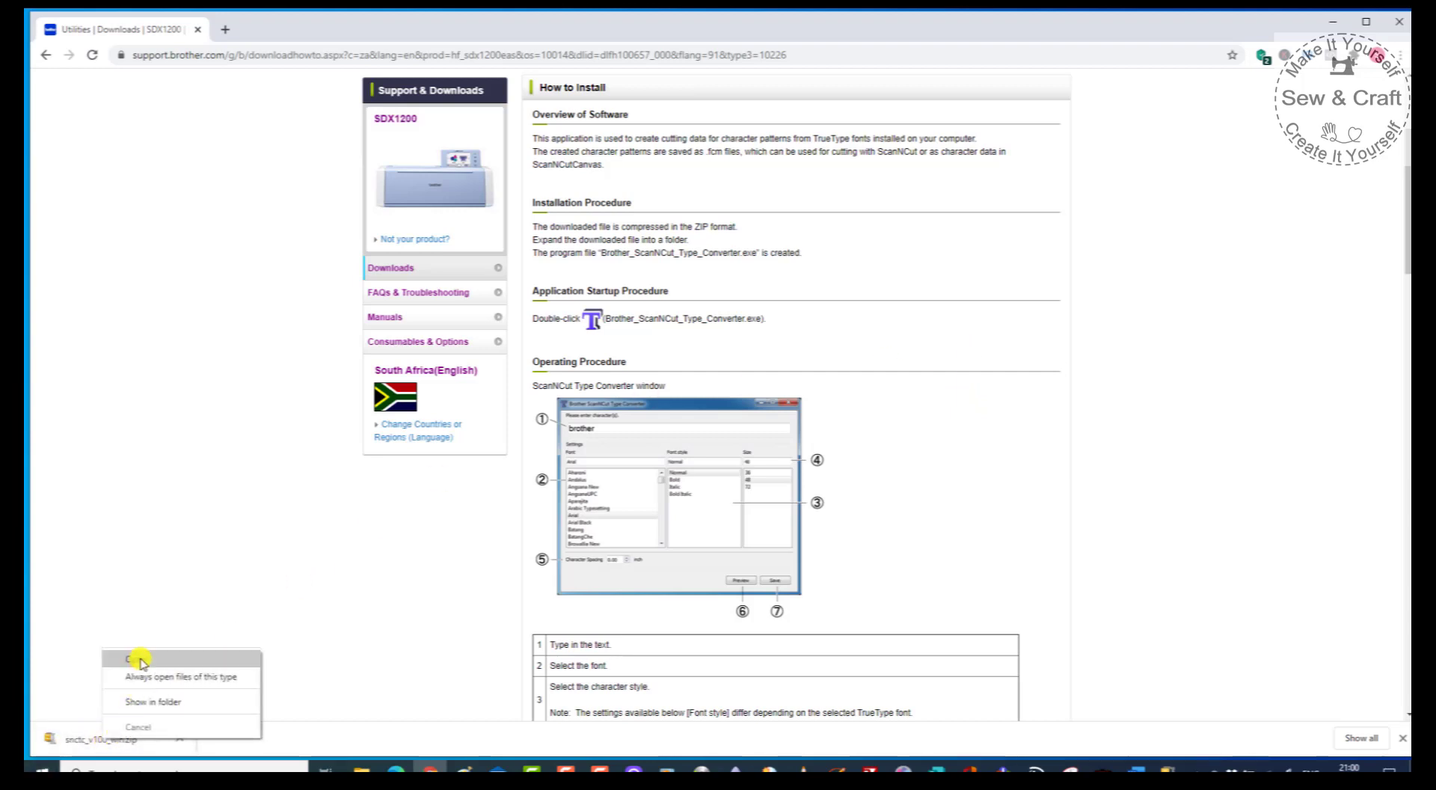
pyautogui.click(140, 703)
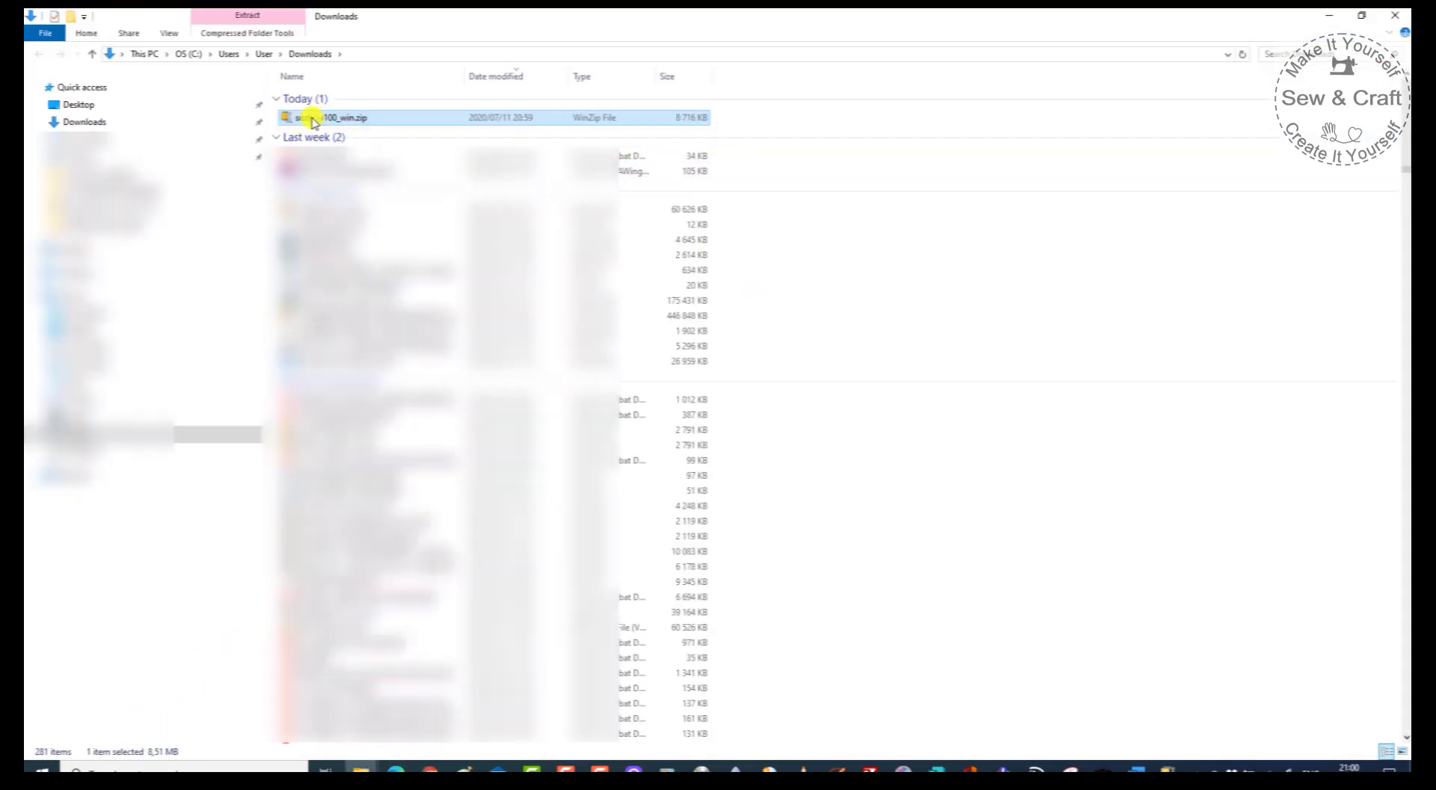
pyautogui.doubleClick(359, 120)
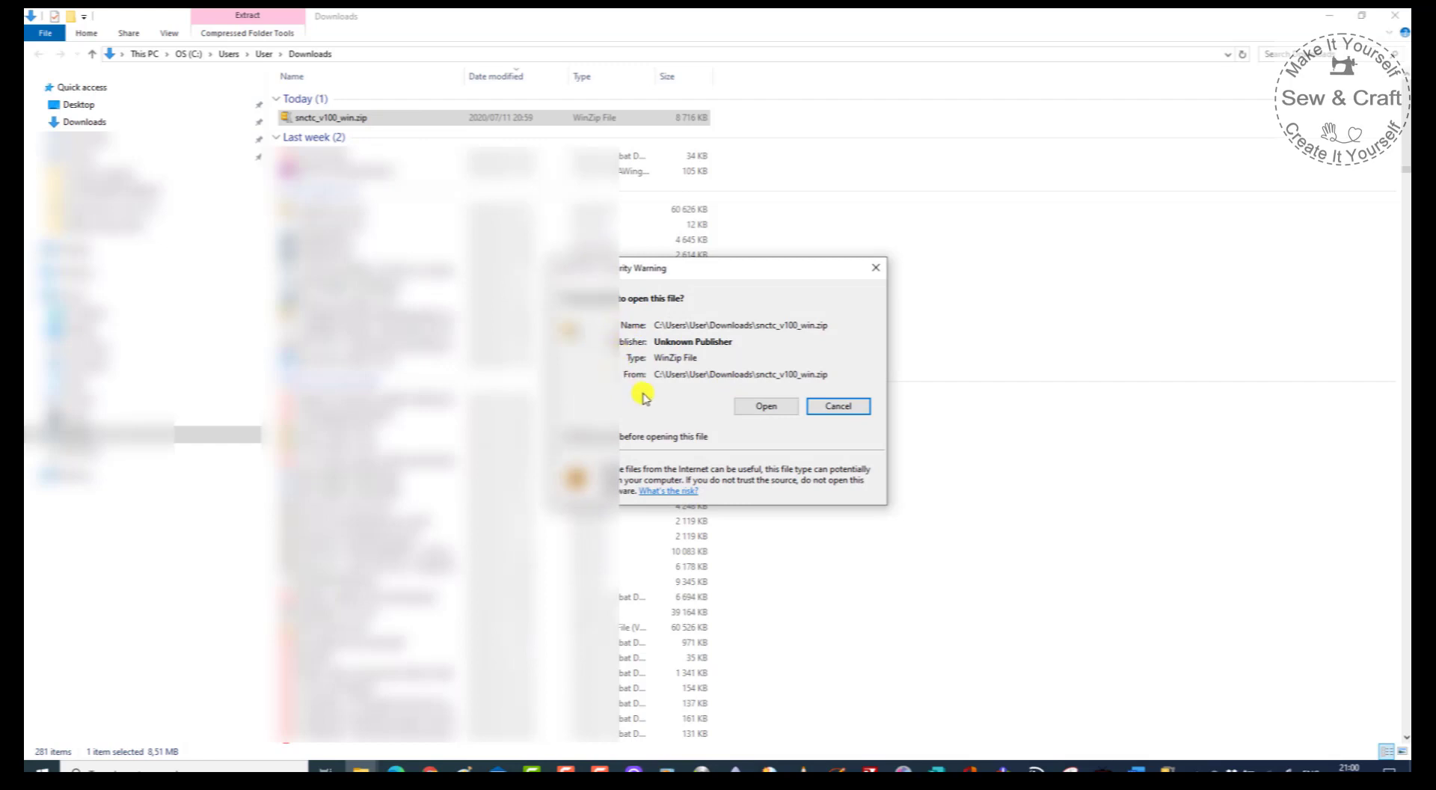
pyautogui.click(763, 407)
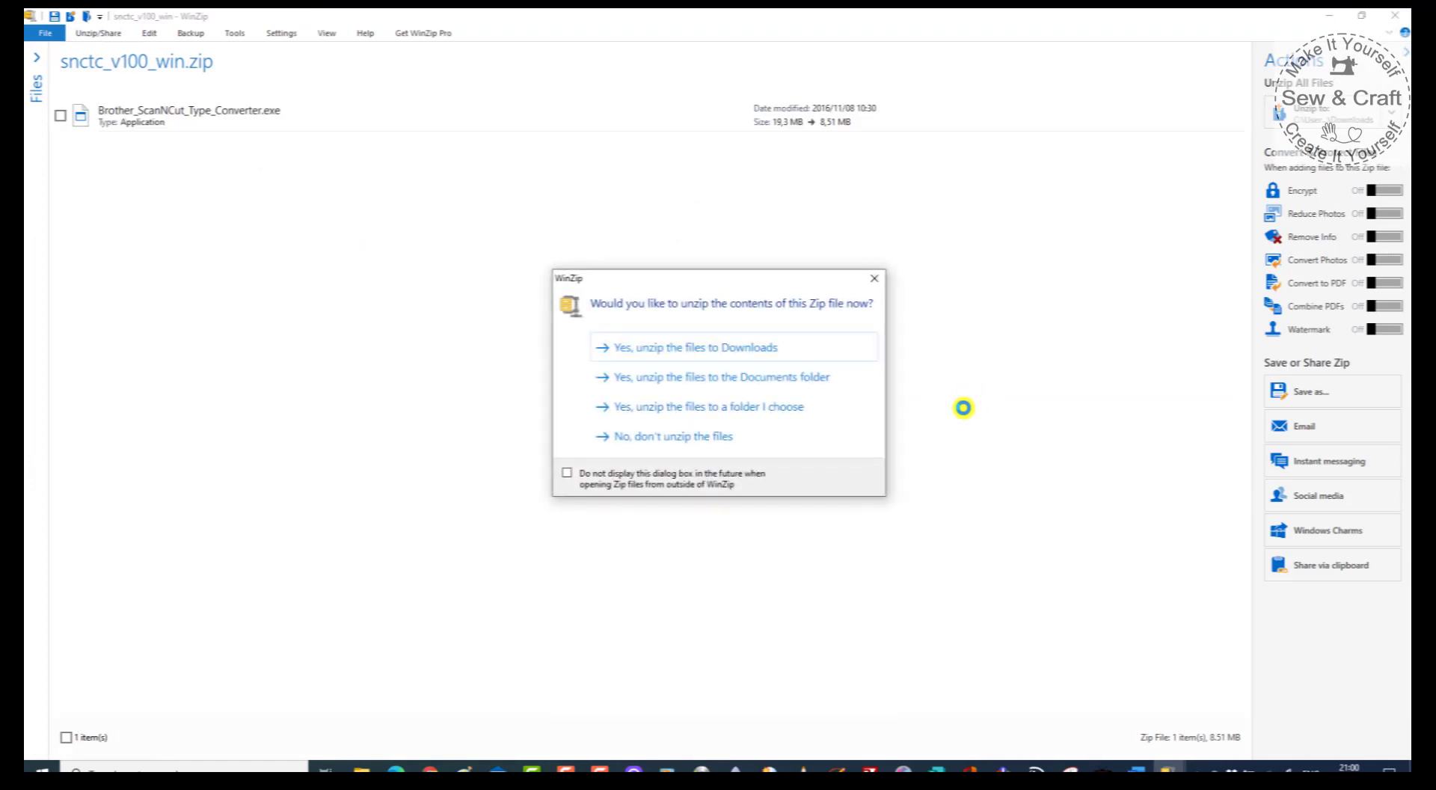
# Choose a custom unzip location and create a folder named Font Converter on the Desktop.
pyautogui.click(774, 413)
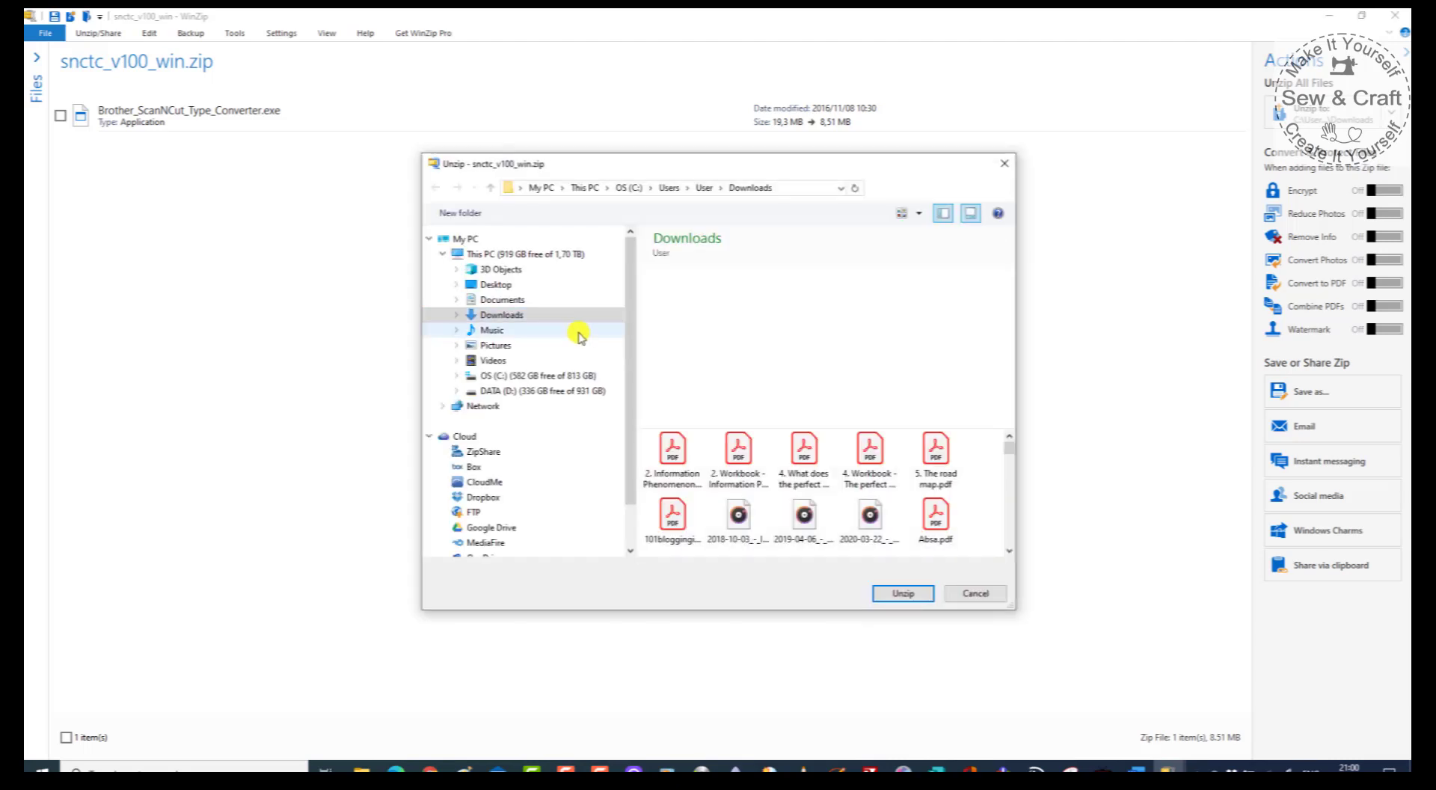
pyautogui.click(497, 286)
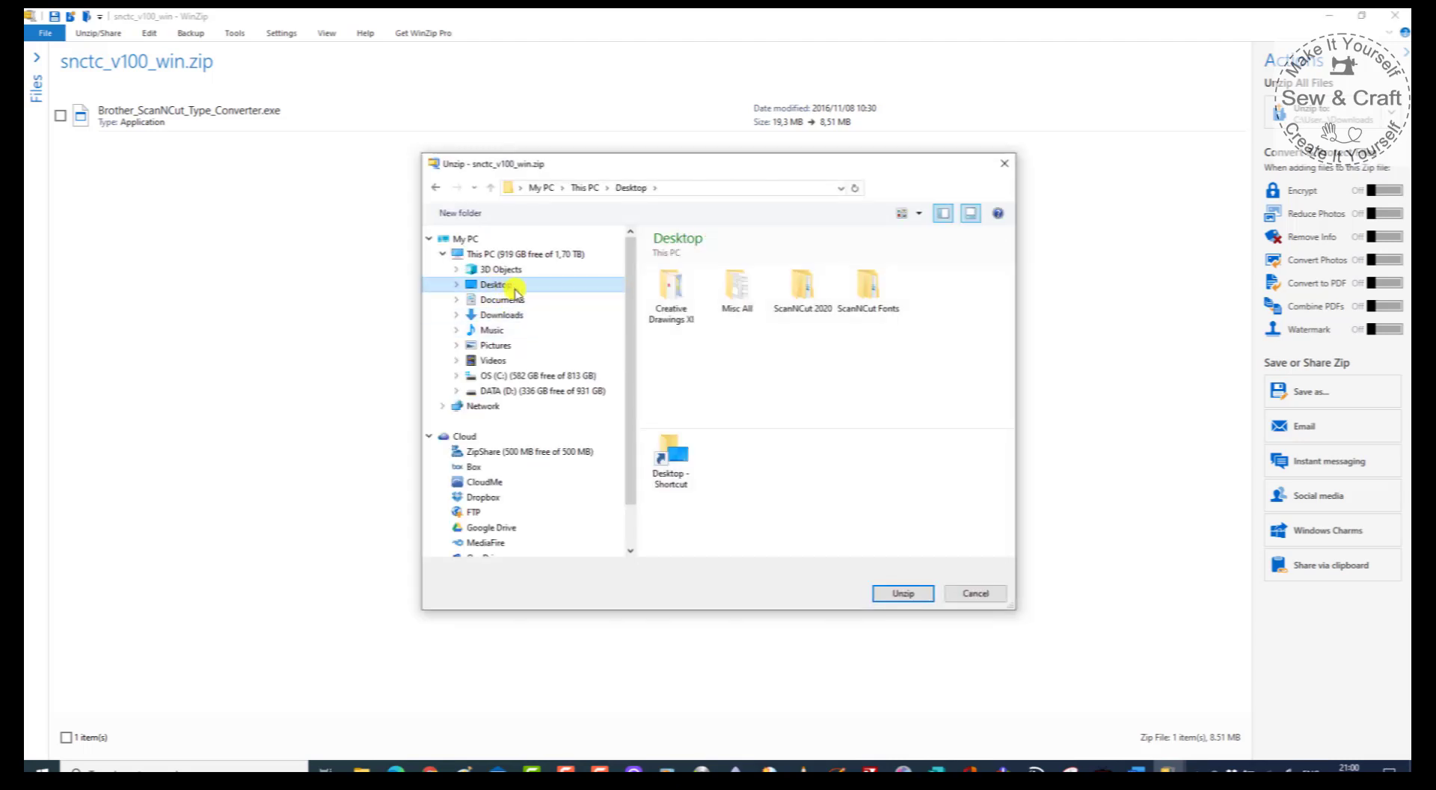
pyautogui.rightClick(701, 374)
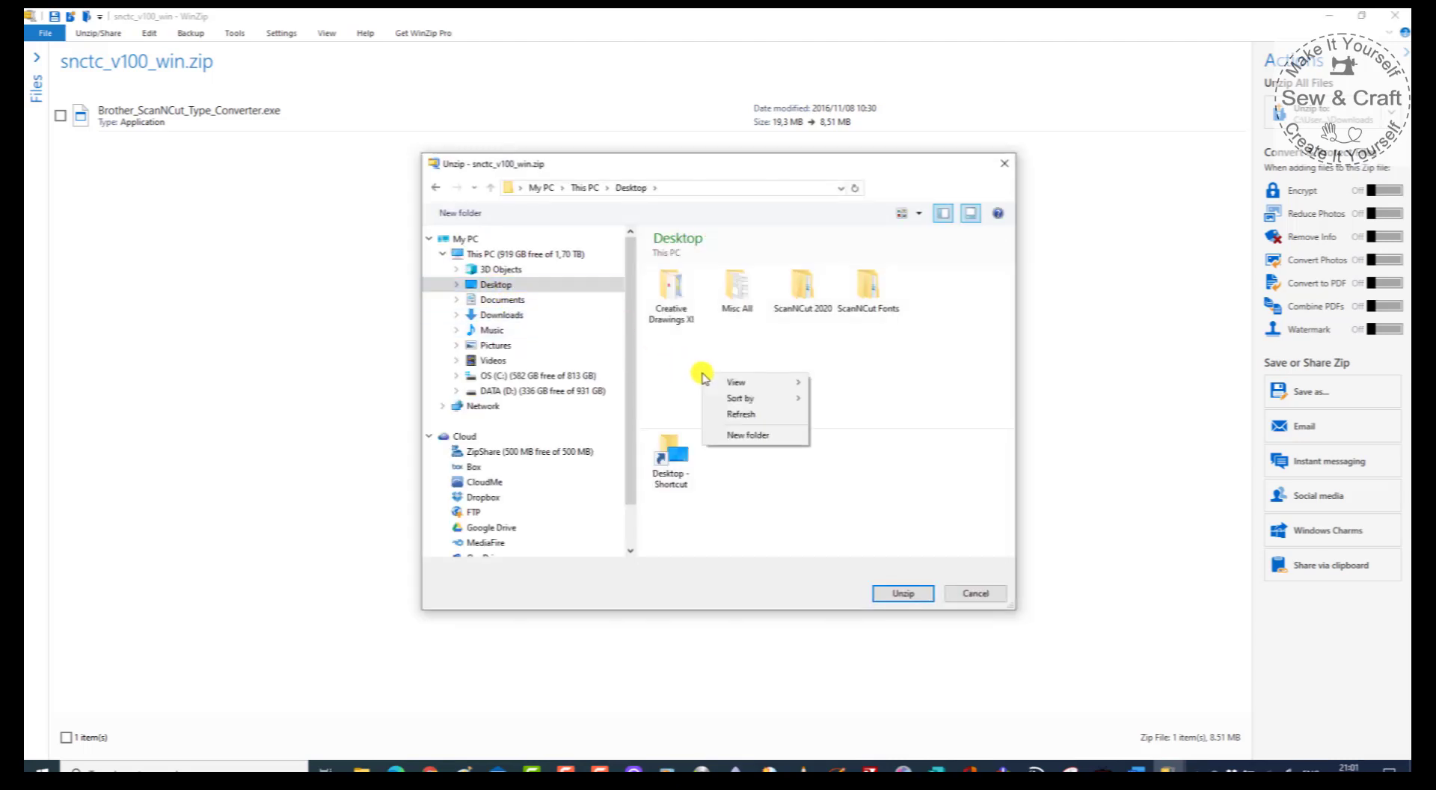
pyautogui.click(729, 434)
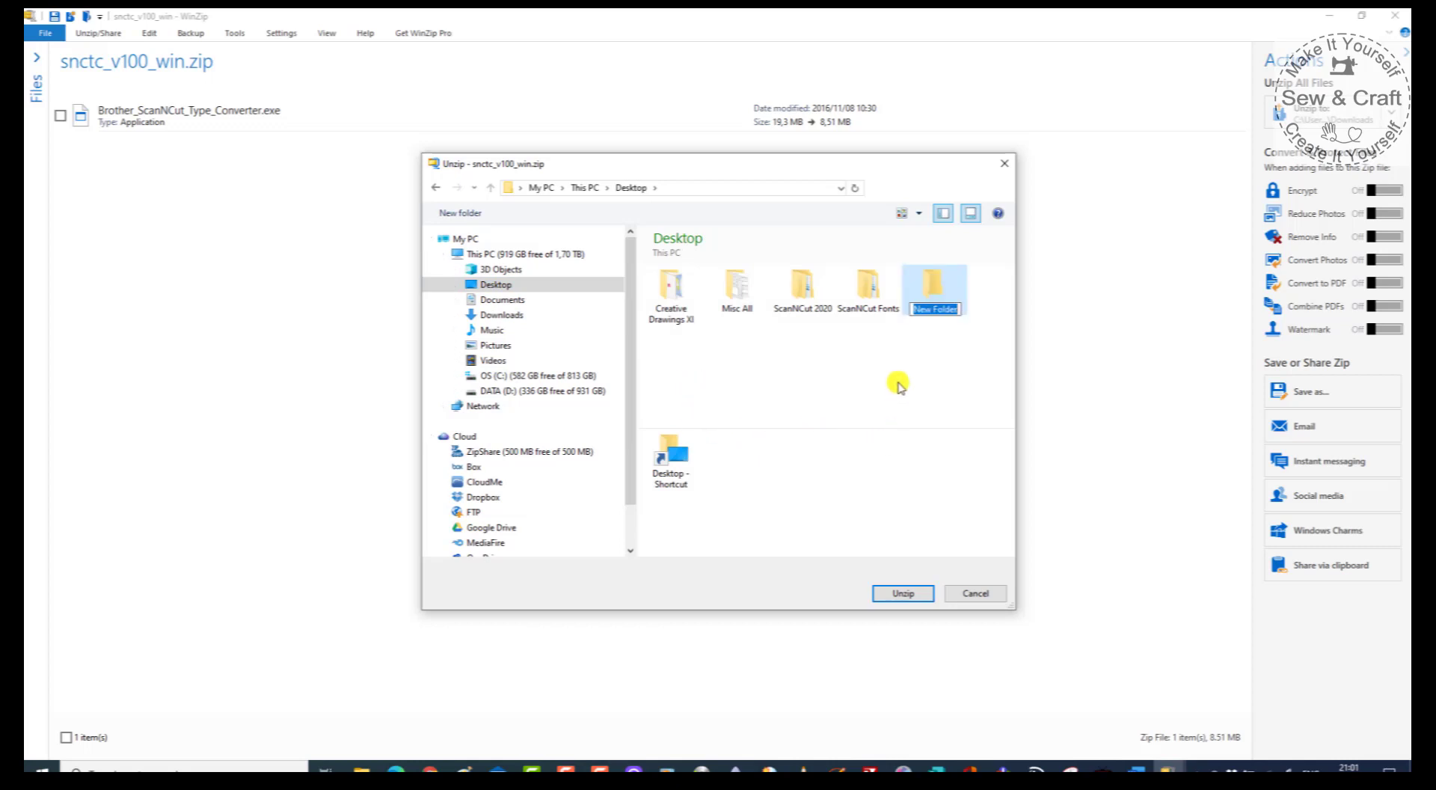
pyautogui.write('Font Converter')
# Unzip the archive's contents into the Font Converter folder on the Desktop.
pyautogui.click(937, 292)
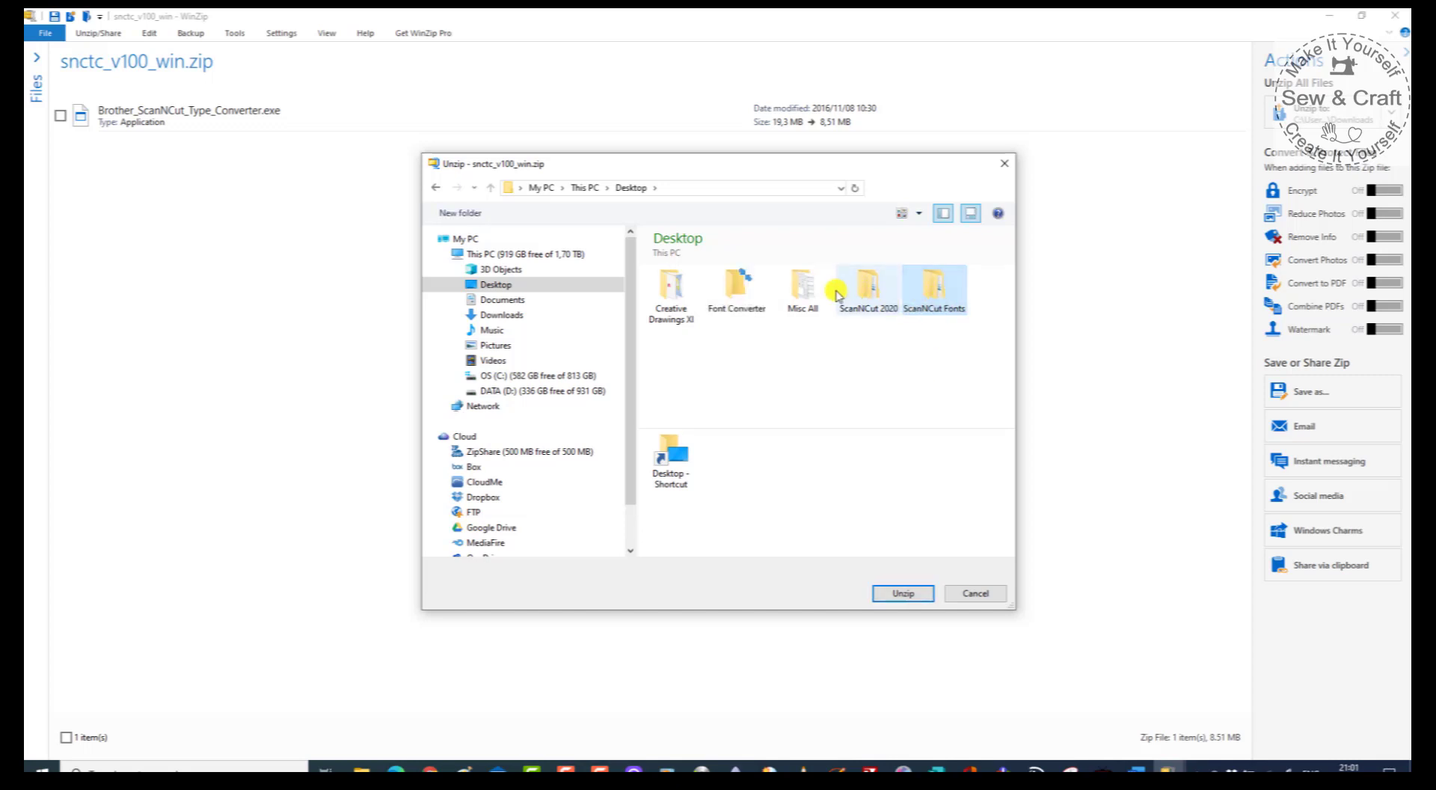
pyautogui.click(736, 288)
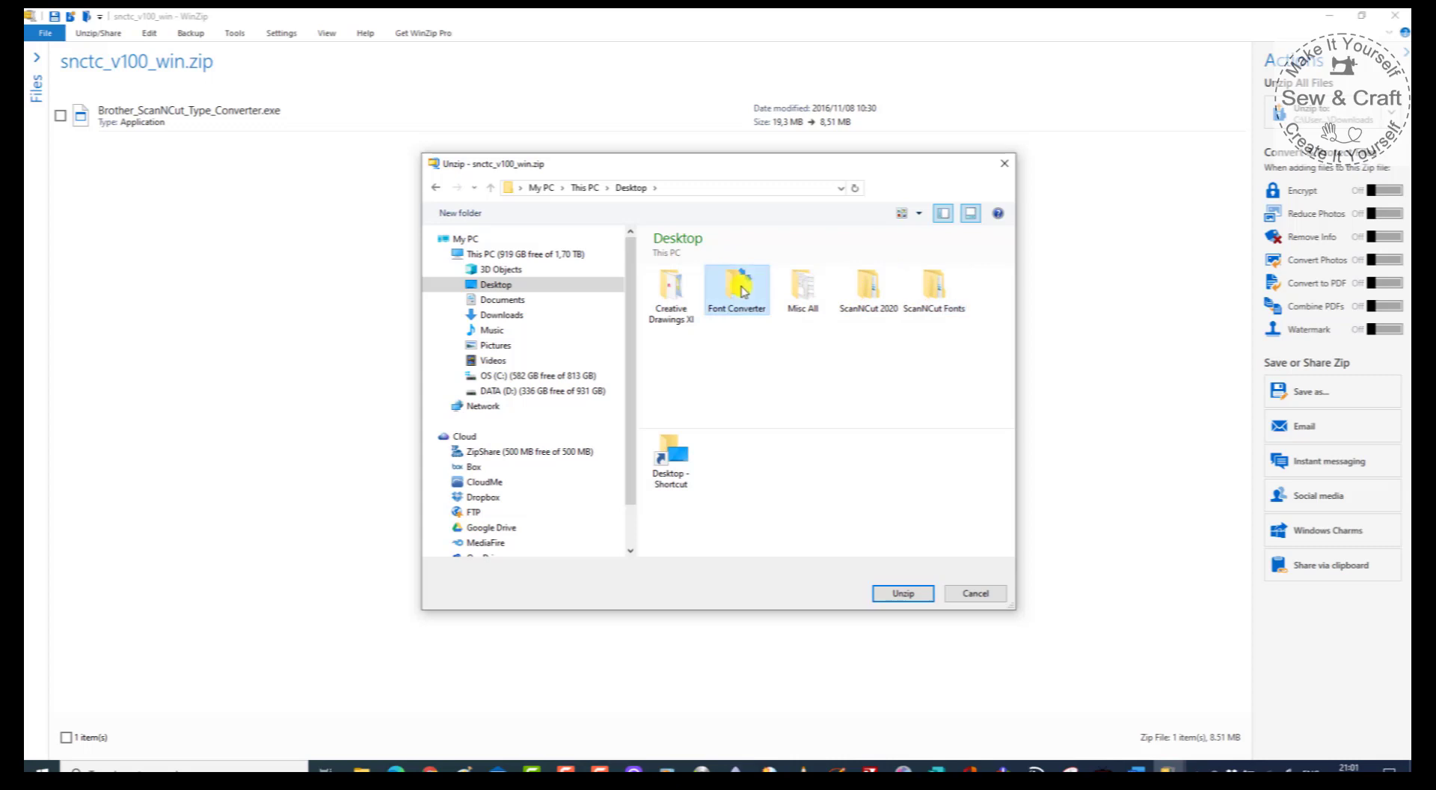
pyautogui.click(903, 594)
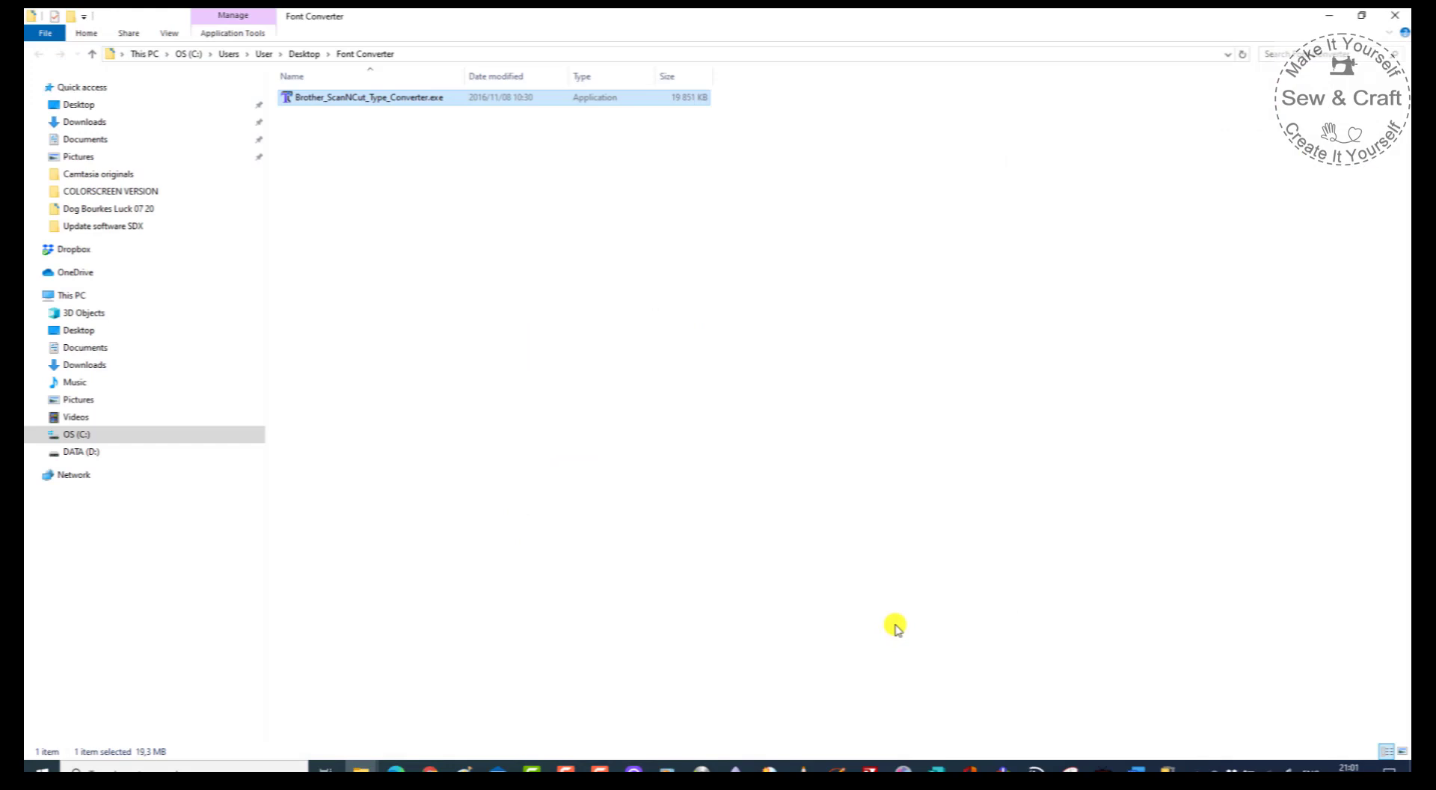
# Close the Font Converter, WinZip and Downloads windows, and minimize the browser to reach the desktop.
pyautogui.click(1402, 18)
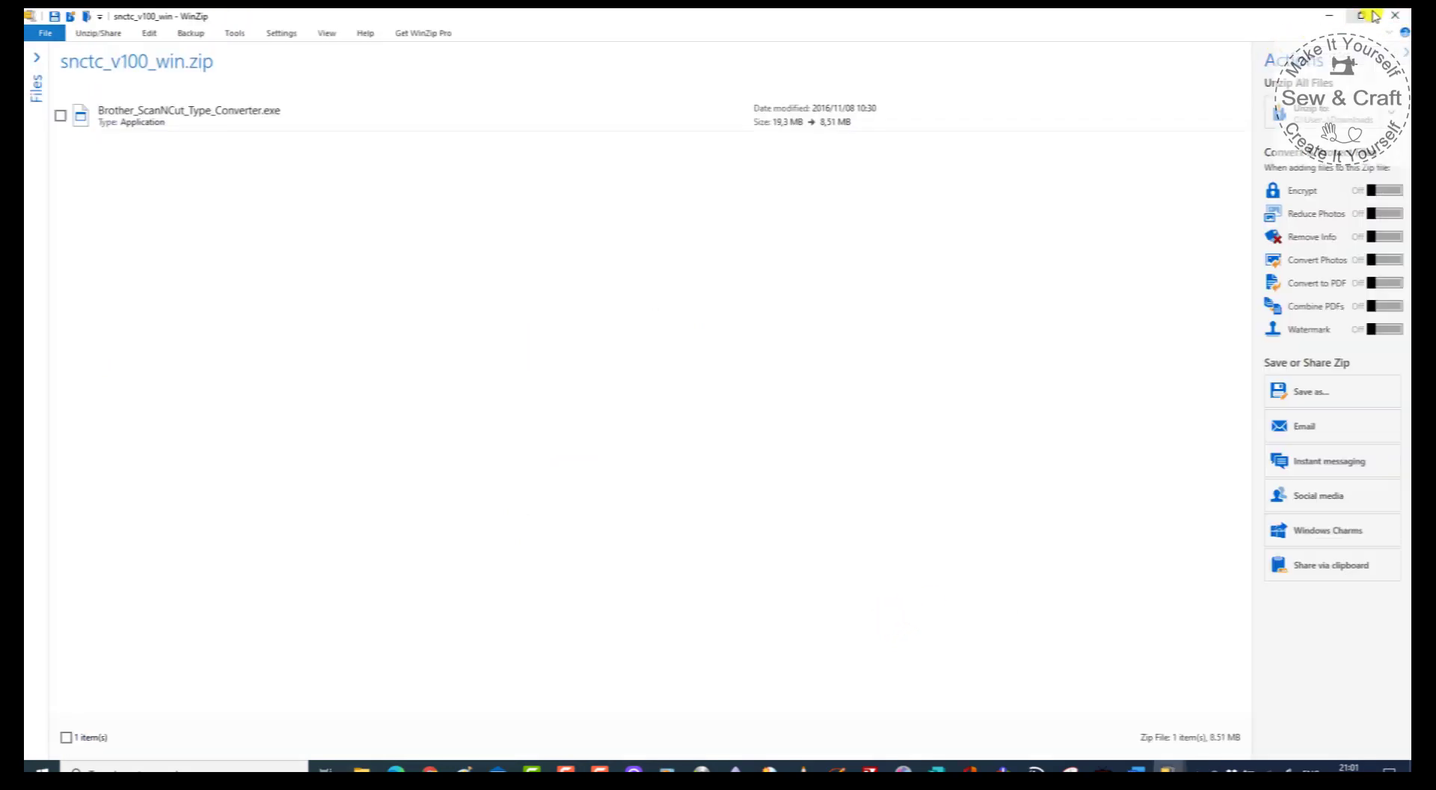
pyautogui.click(1401, 20)
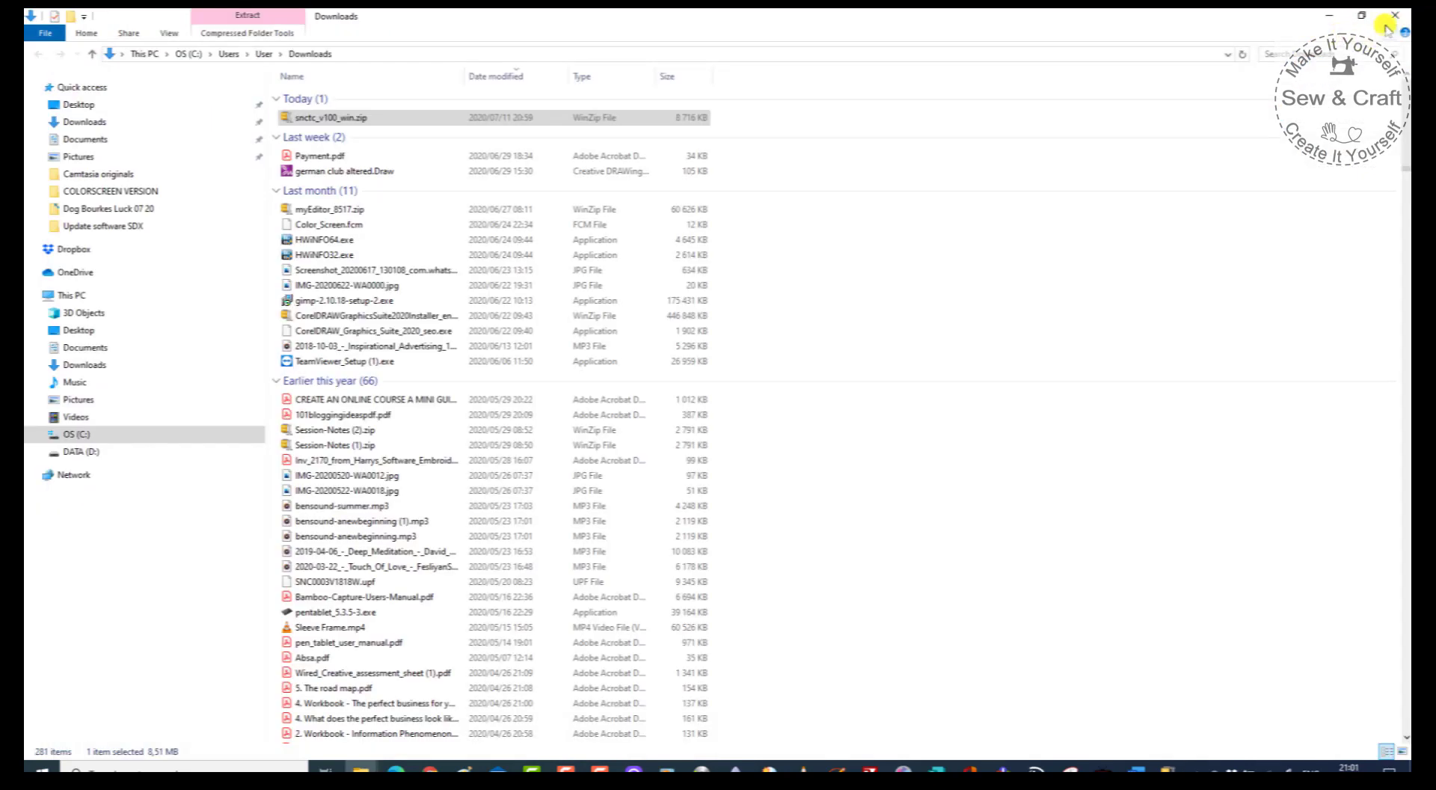
pyautogui.click(1393, 21)
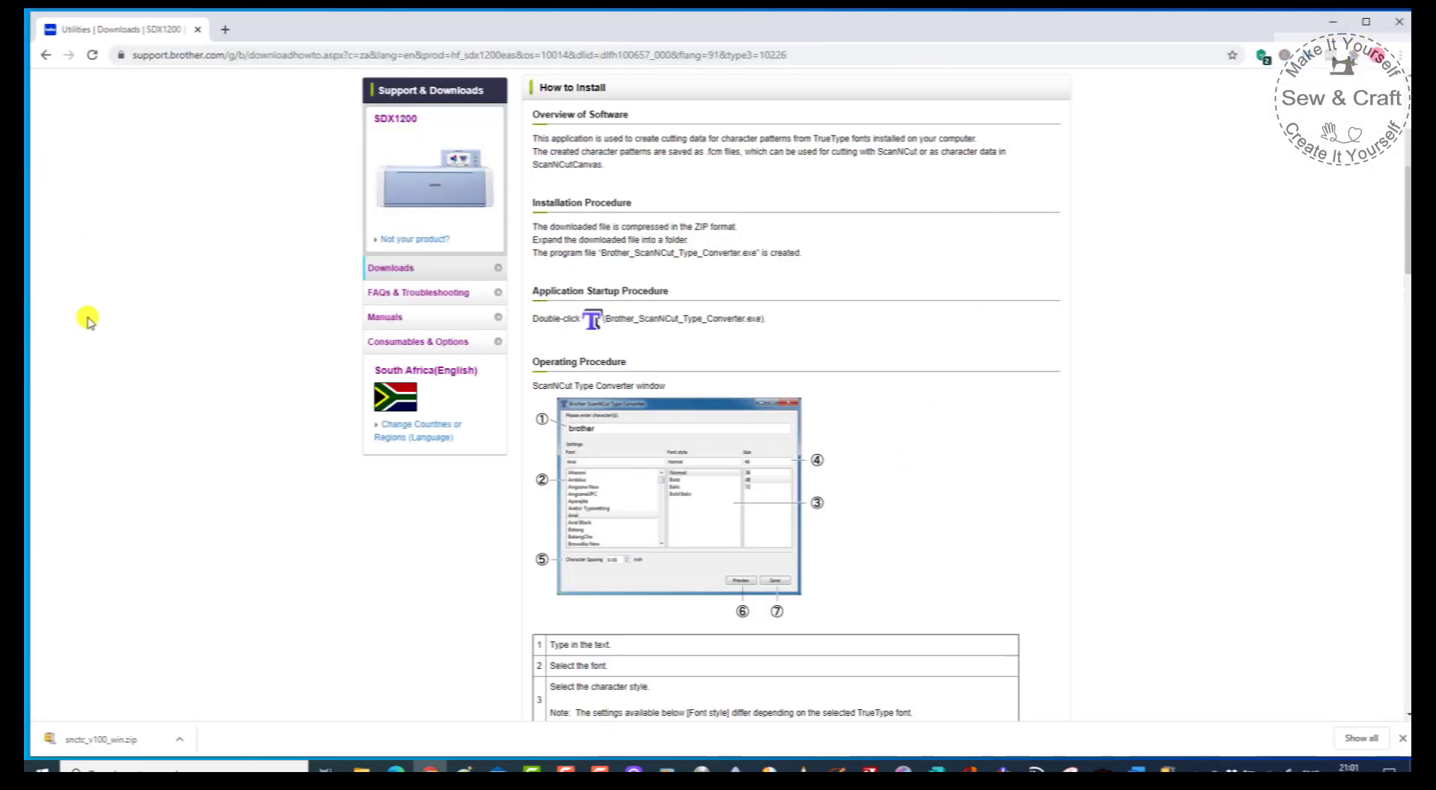
pyautogui.click(1336, 21)
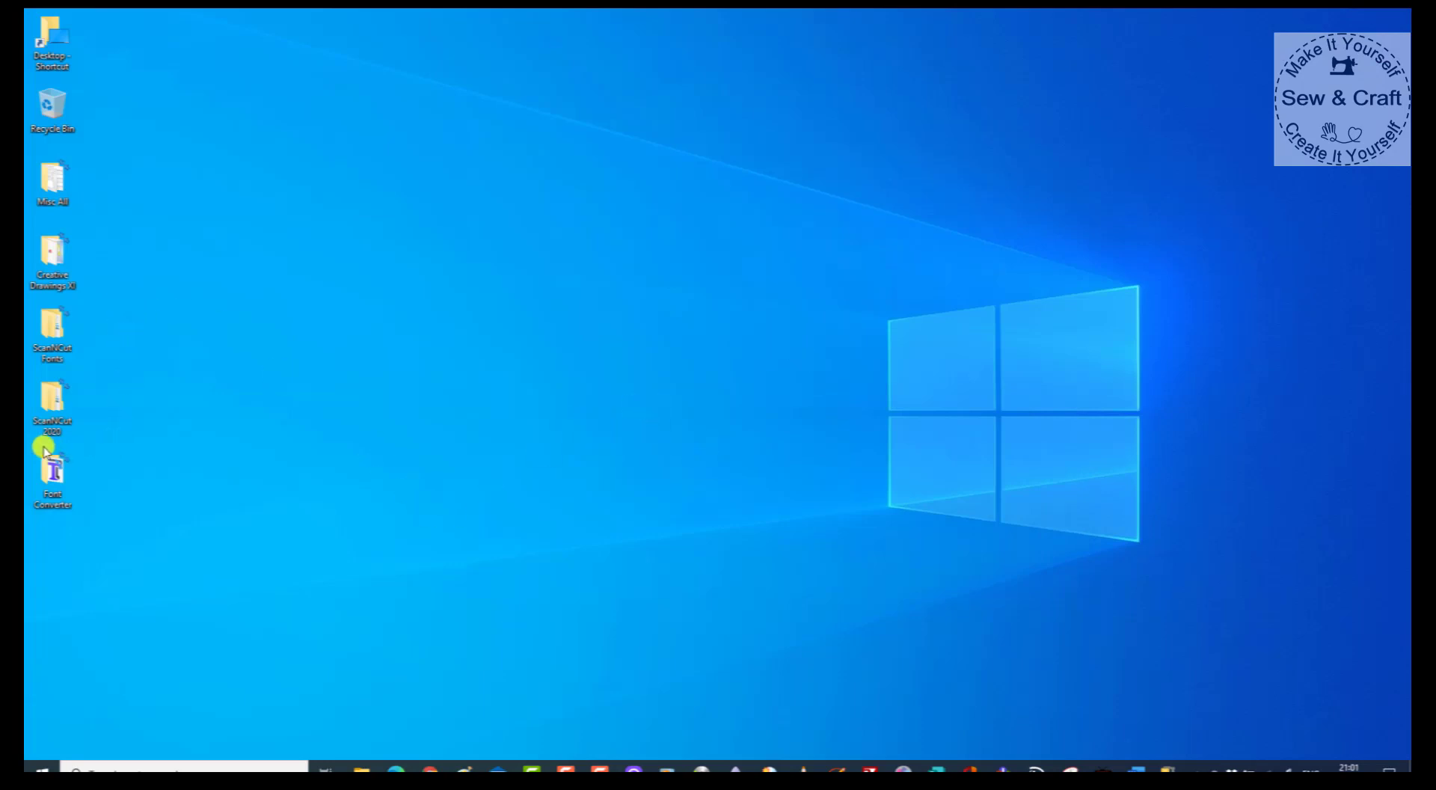
# Launch Brother_ScanNCut_Type_Converter.exe from the Font Converter folder on the desktop.
pyautogui.click(56, 483)
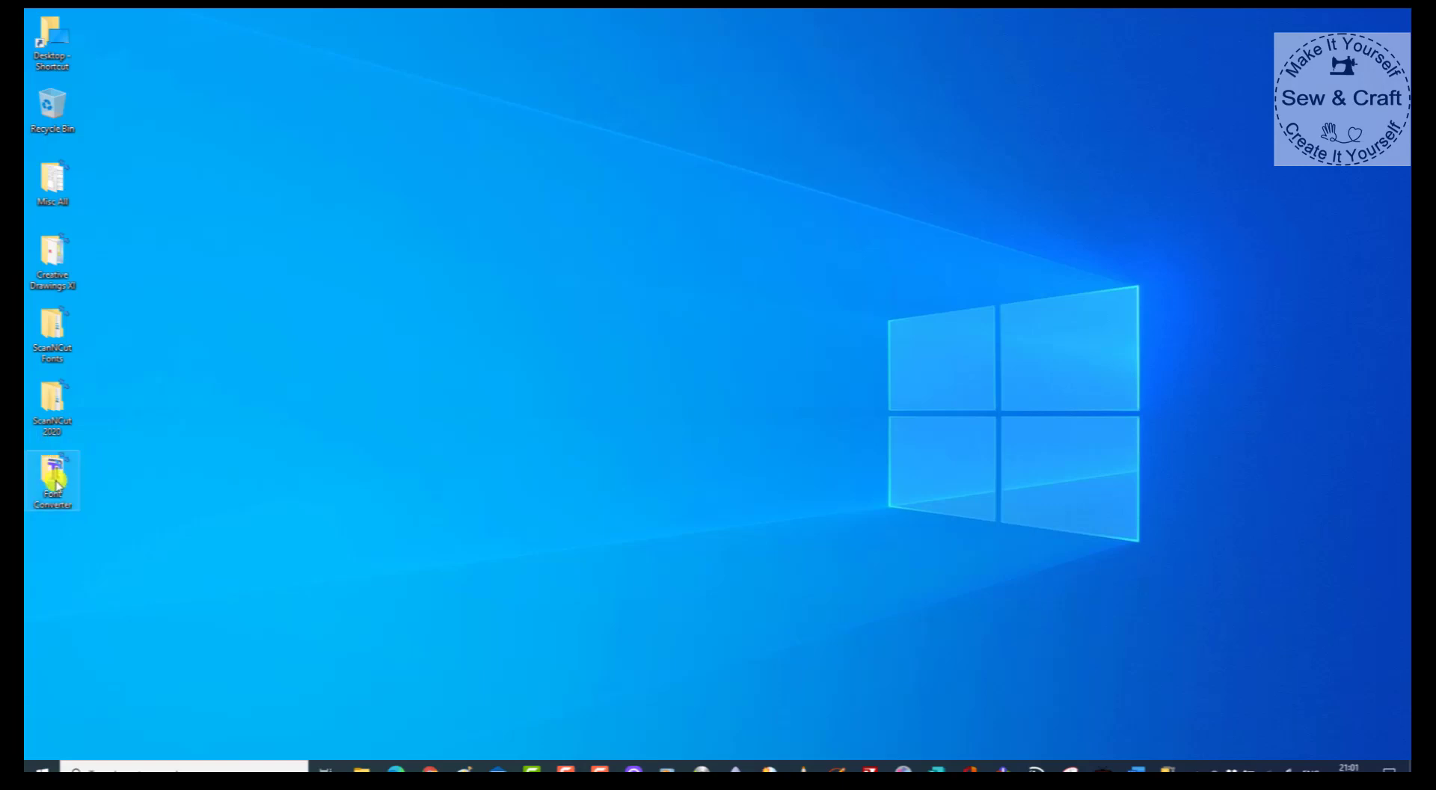
pyautogui.doubleClick(54, 481)
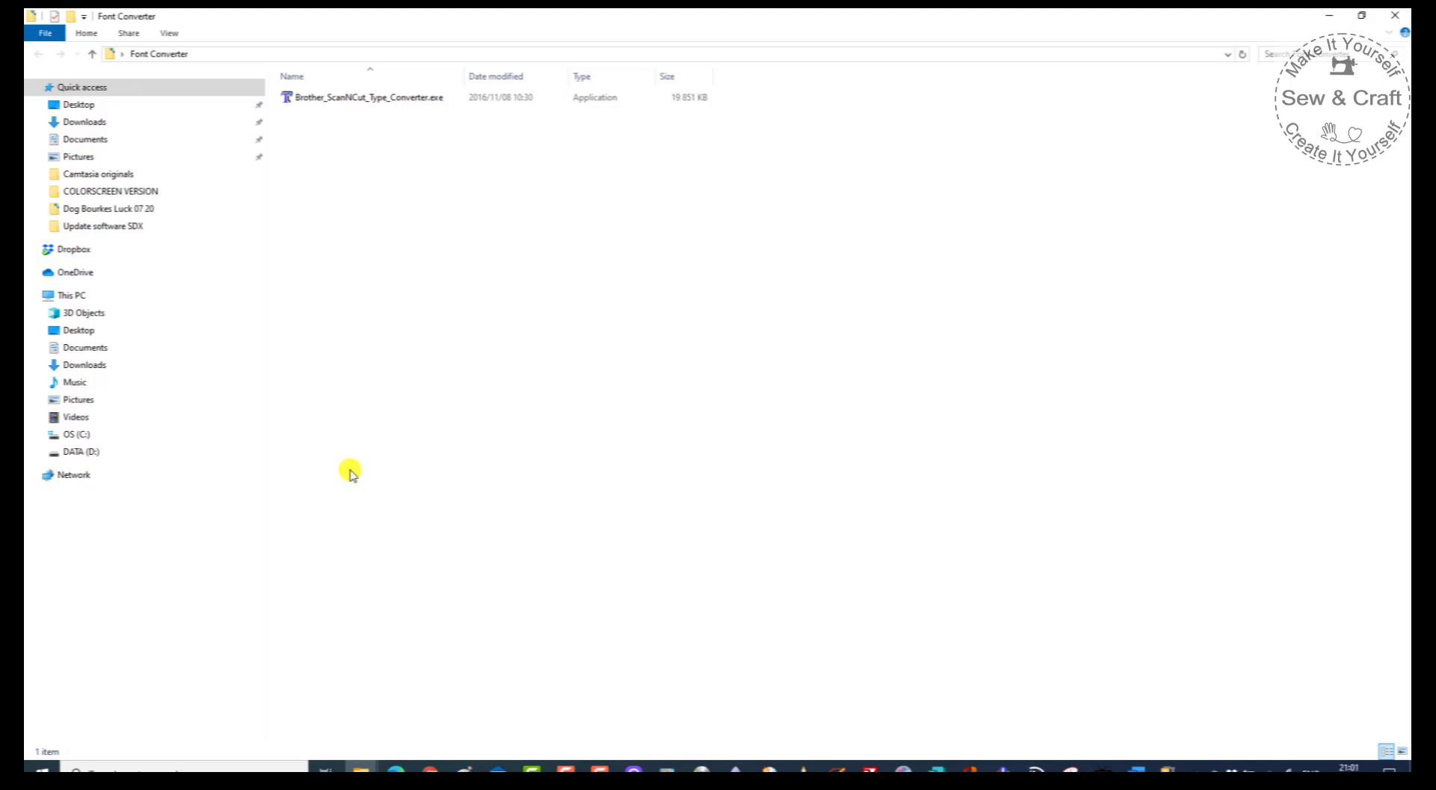
pyautogui.click(1330, 18)
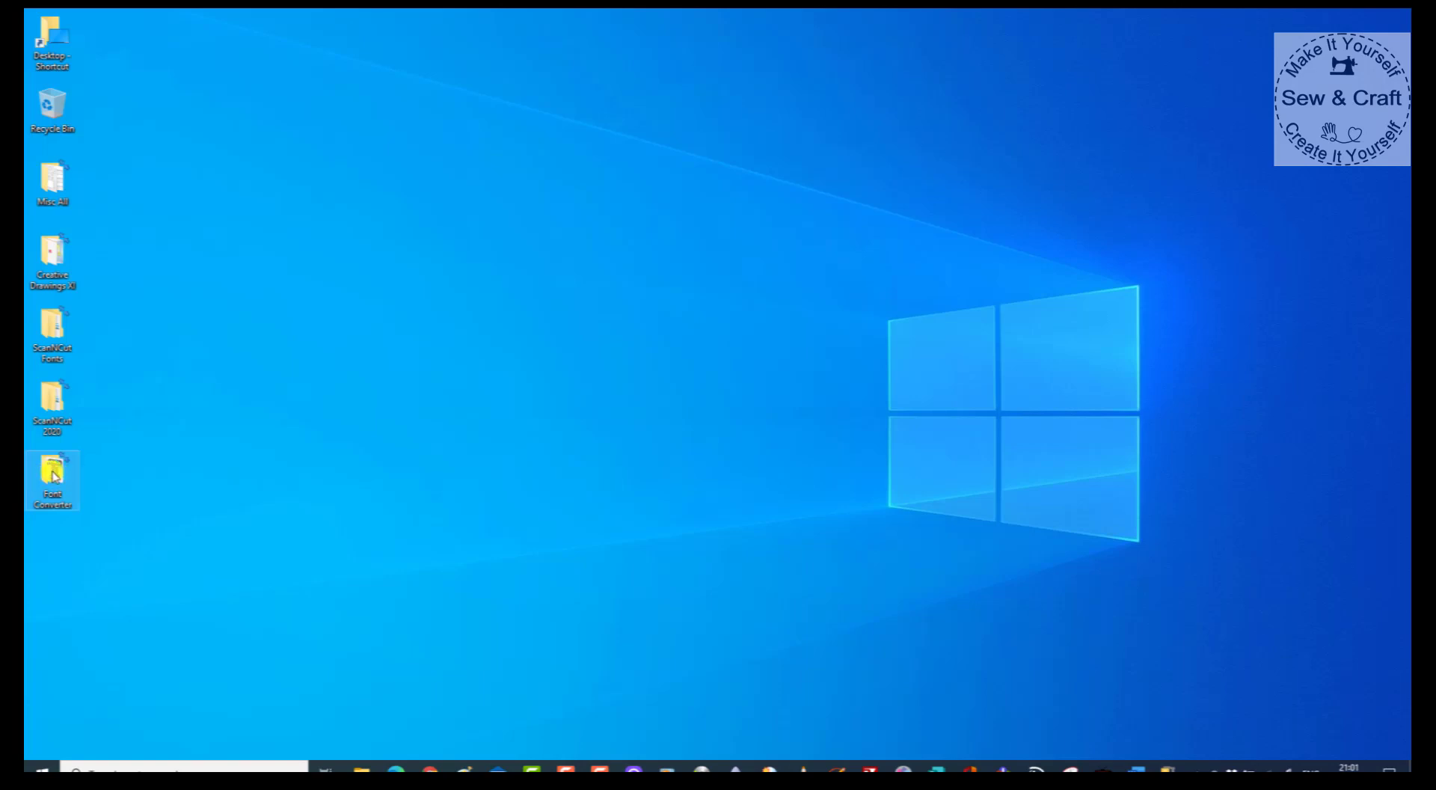
pyautogui.doubleClick(54, 475)
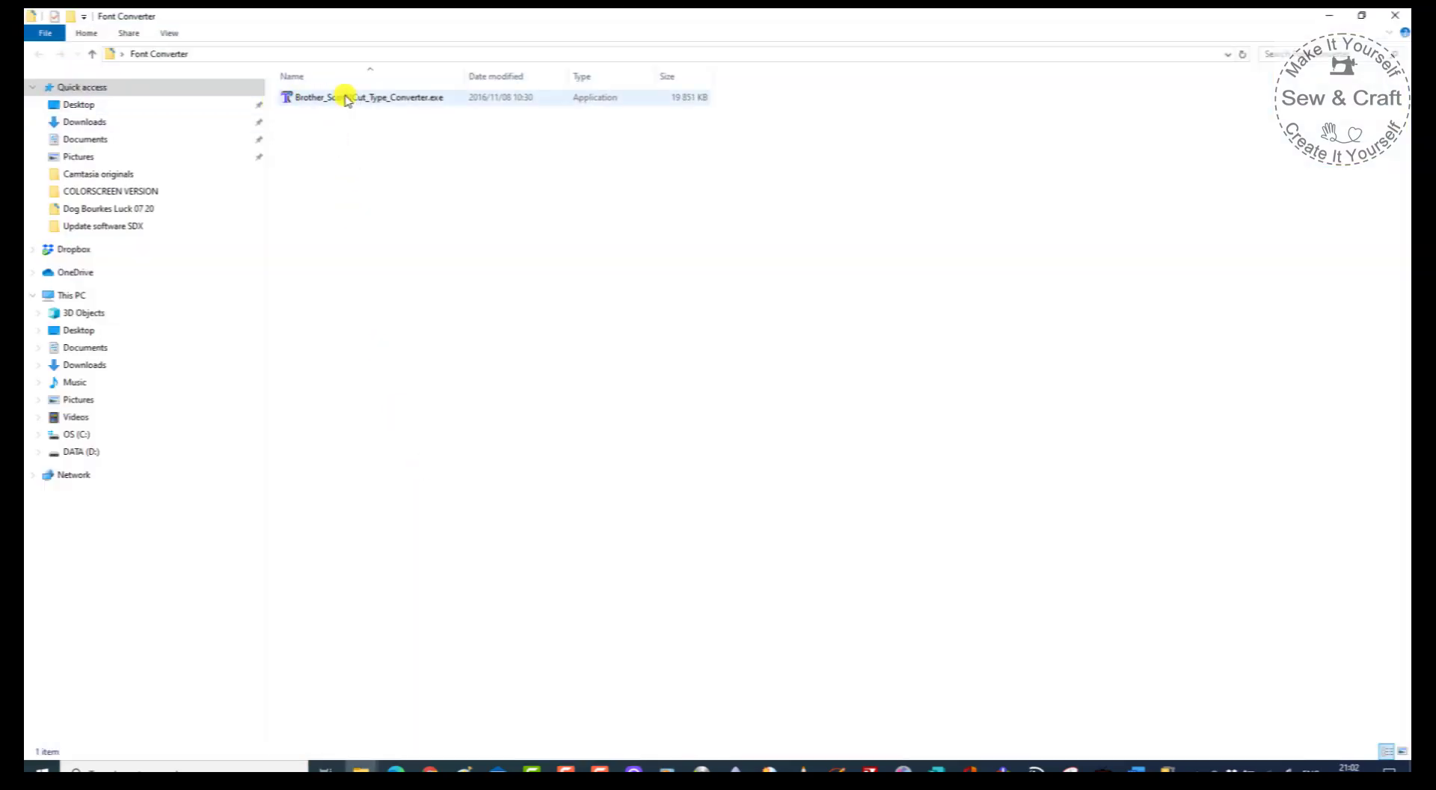
pyautogui.doubleClick(360, 98)
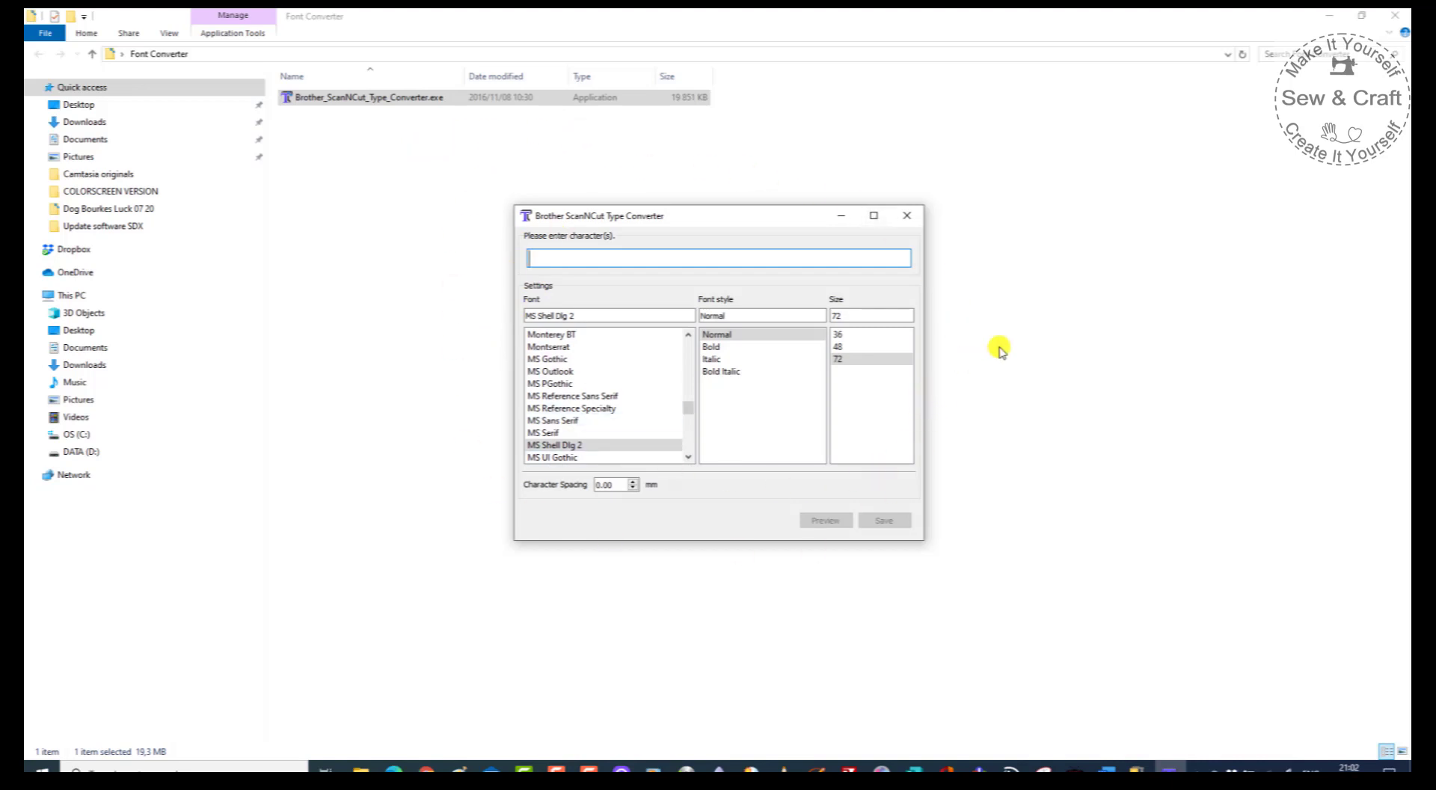
# Minimize the folder window, enter HAPPY as the characters, and format them in Lucida Bright, Bold, size 48.
pyautogui.click(1335, 20)
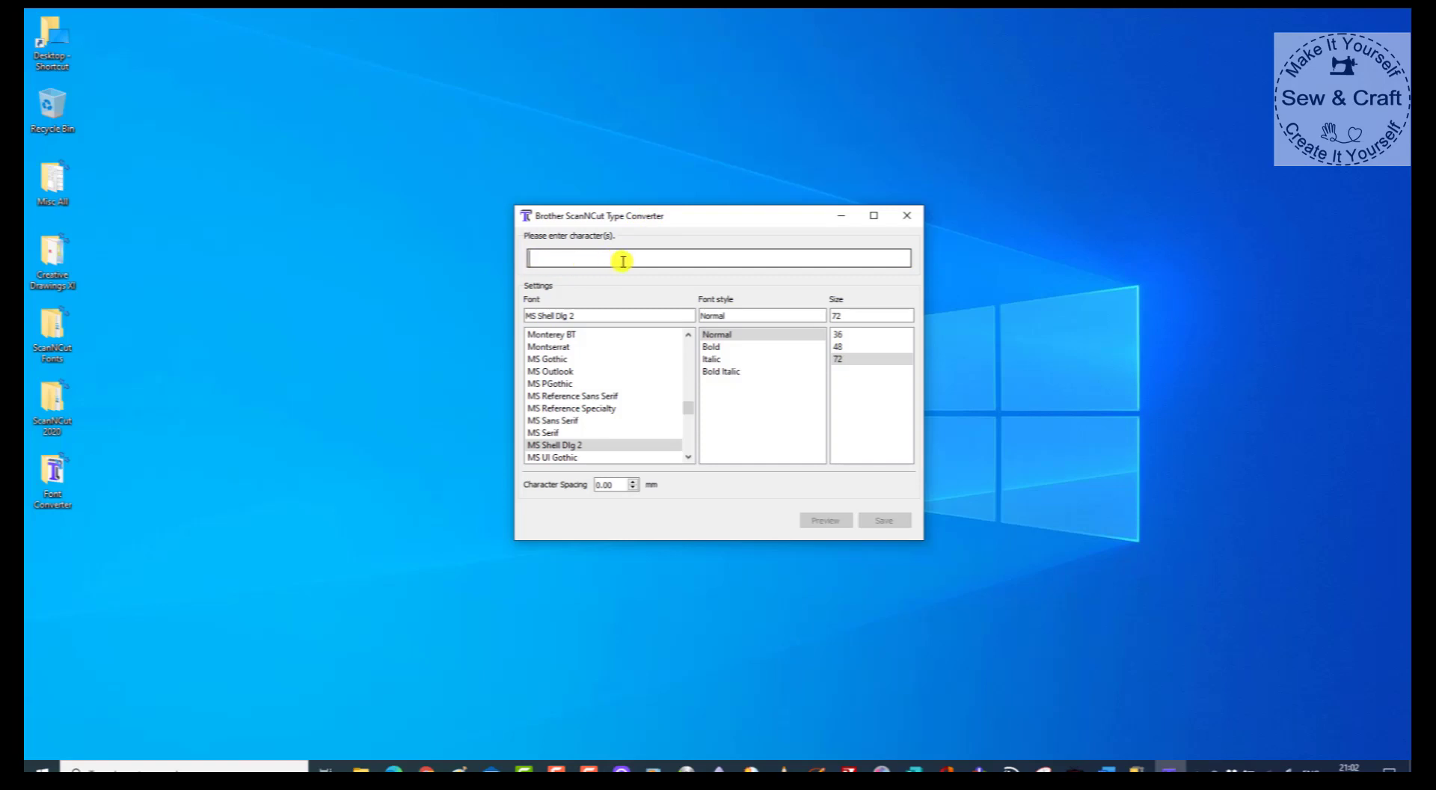
pyautogui.write('HAPPY')
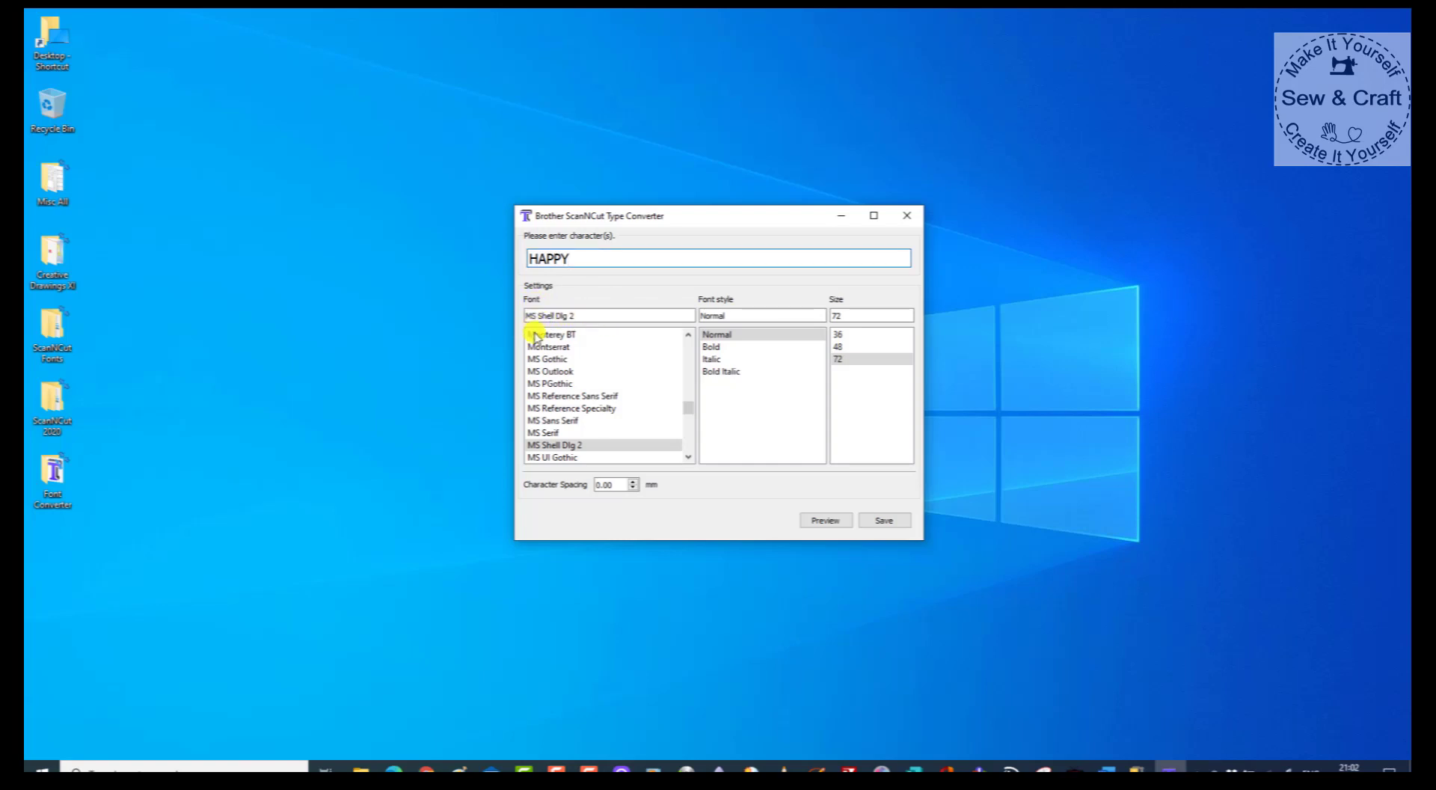
pyautogui.scroll(-3, 530, 458)
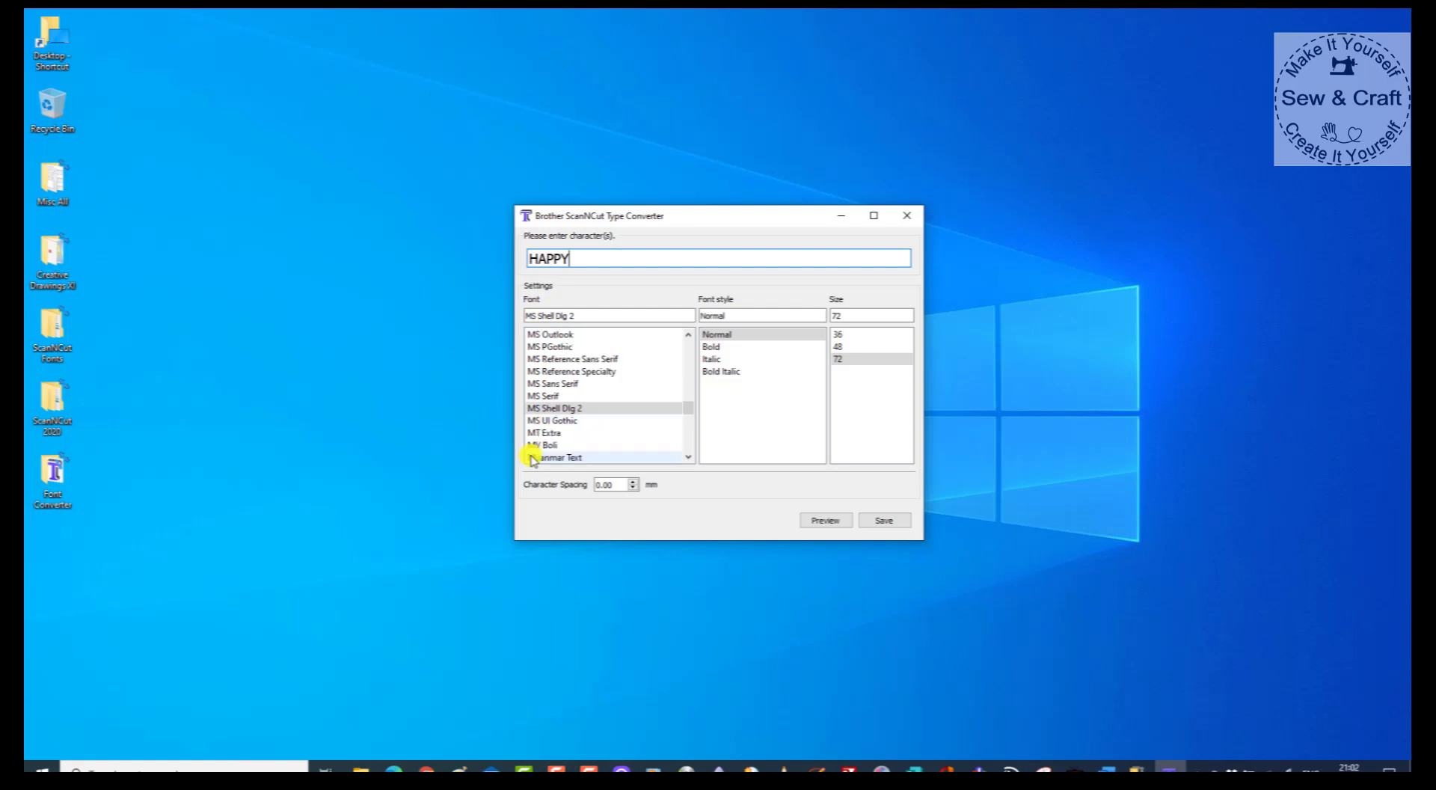
pyautogui.scroll(4, 557, 443)
pyautogui.scroll(6, 557, 444)
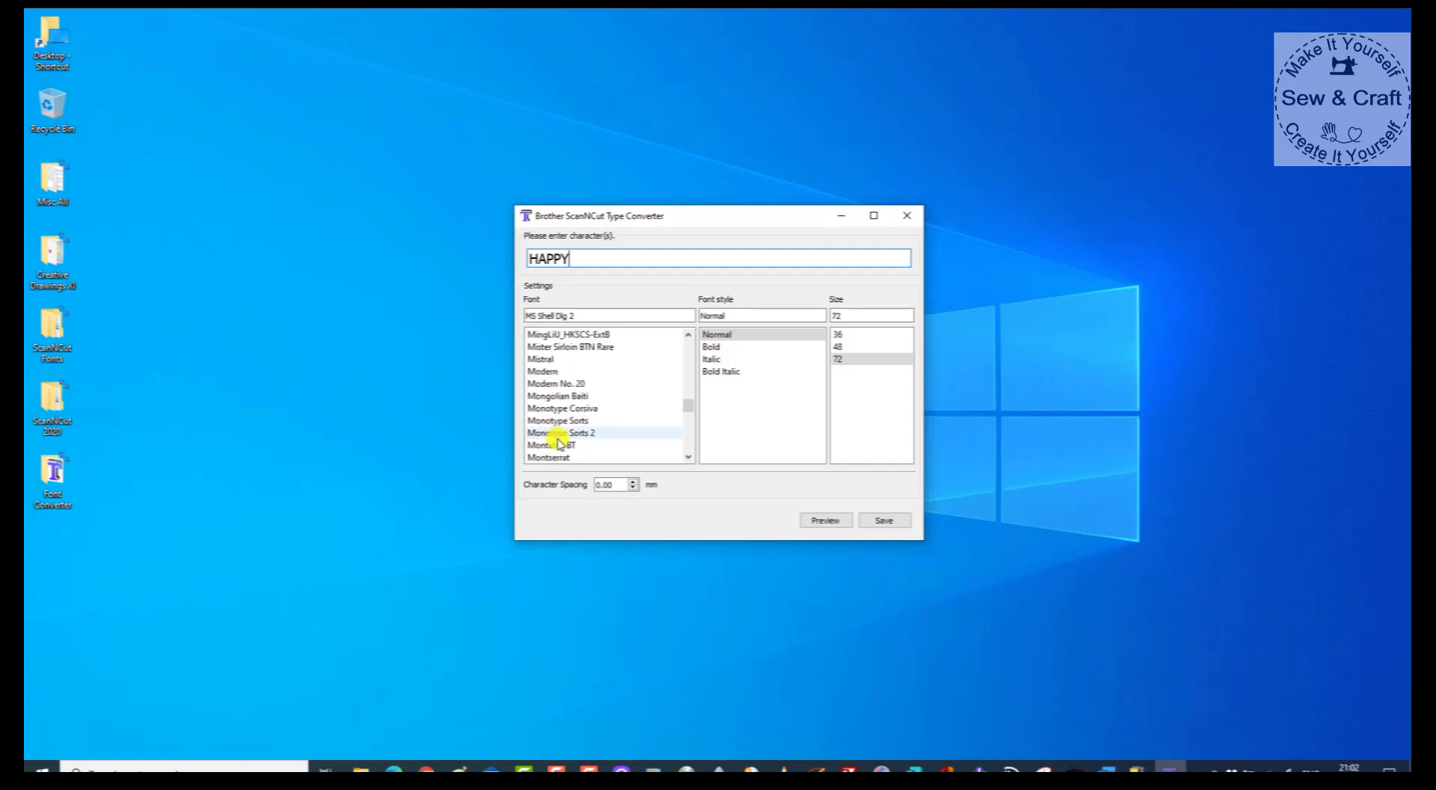
pyautogui.scroll(8, 566, 433)
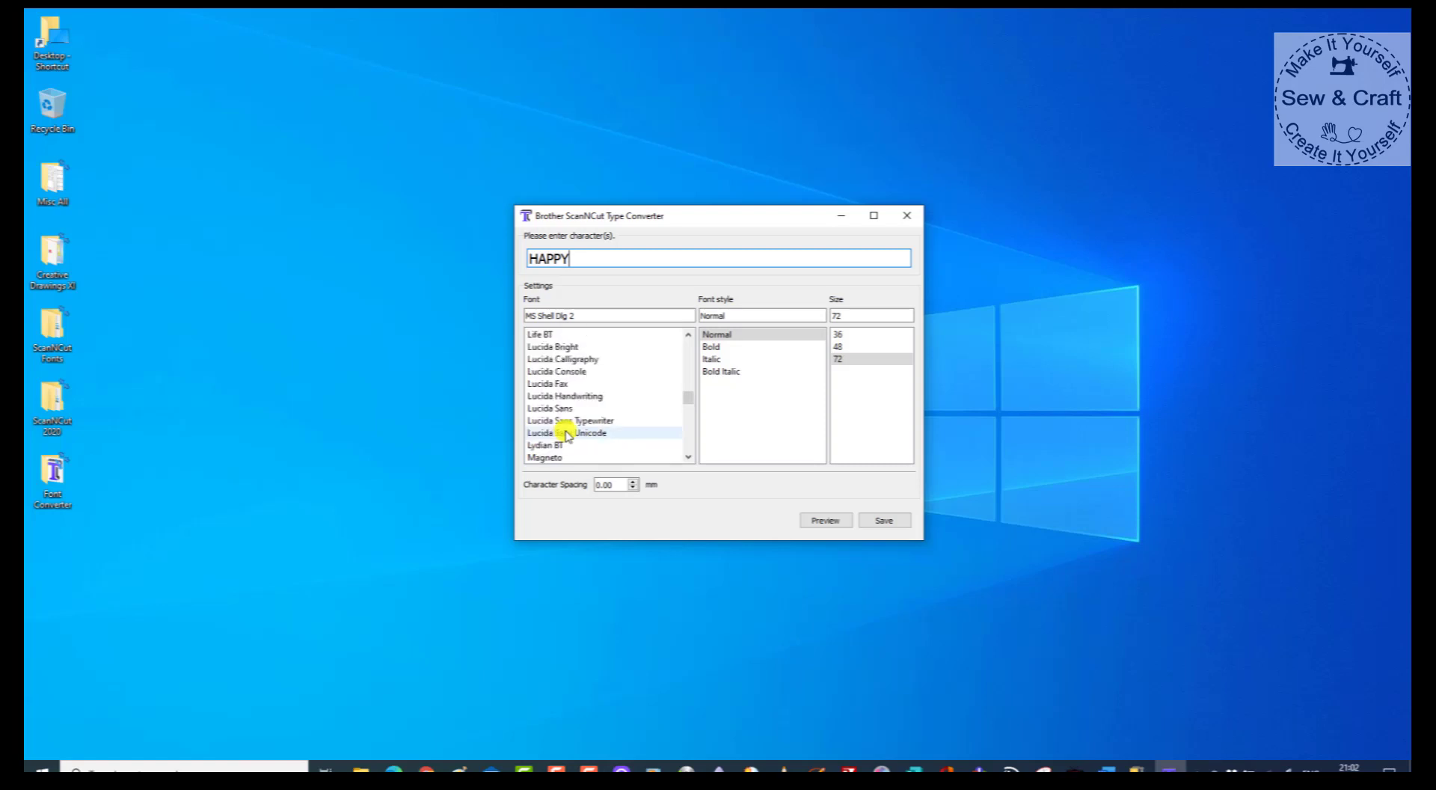
pyautogui.click(548, 348)
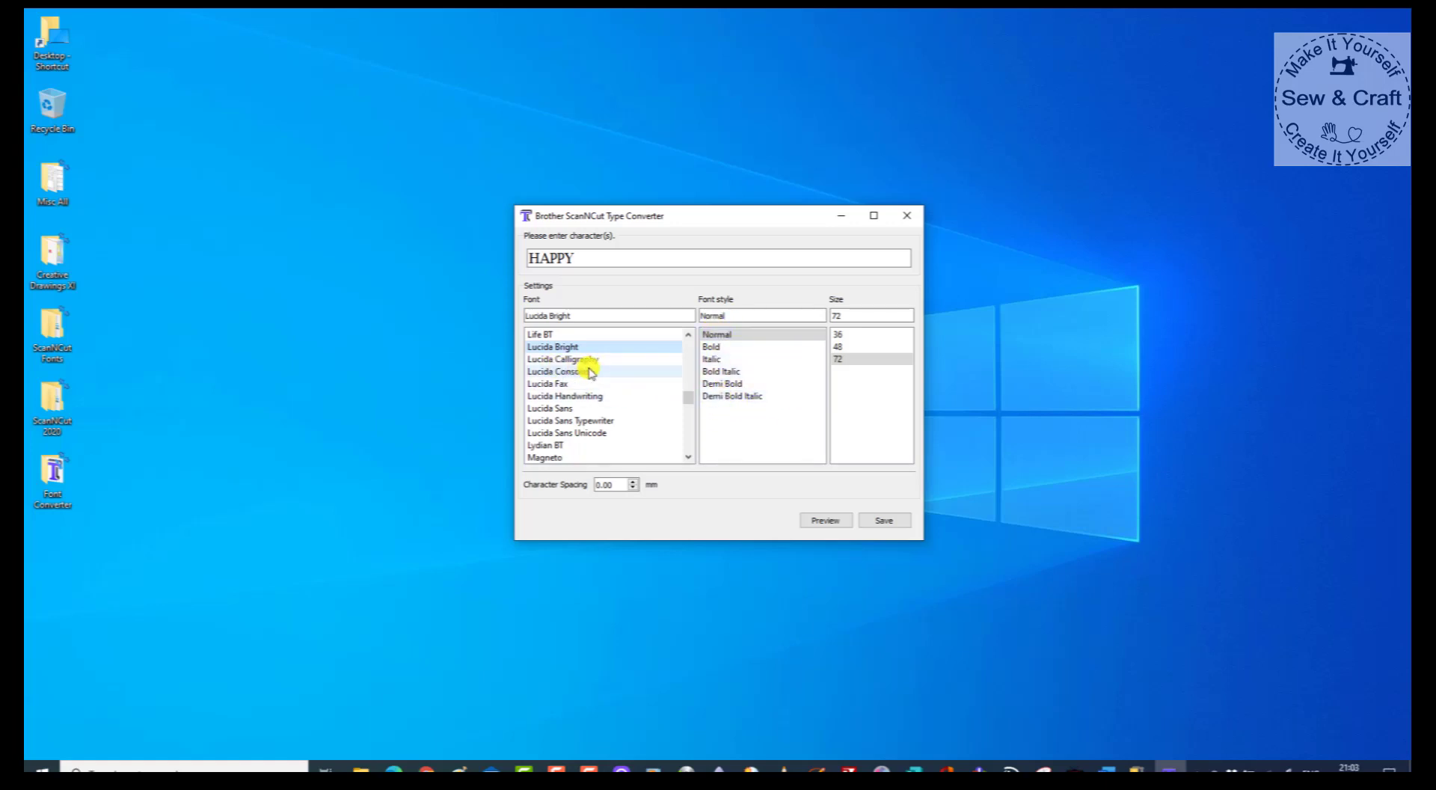
pyautogui.click(715, 347)
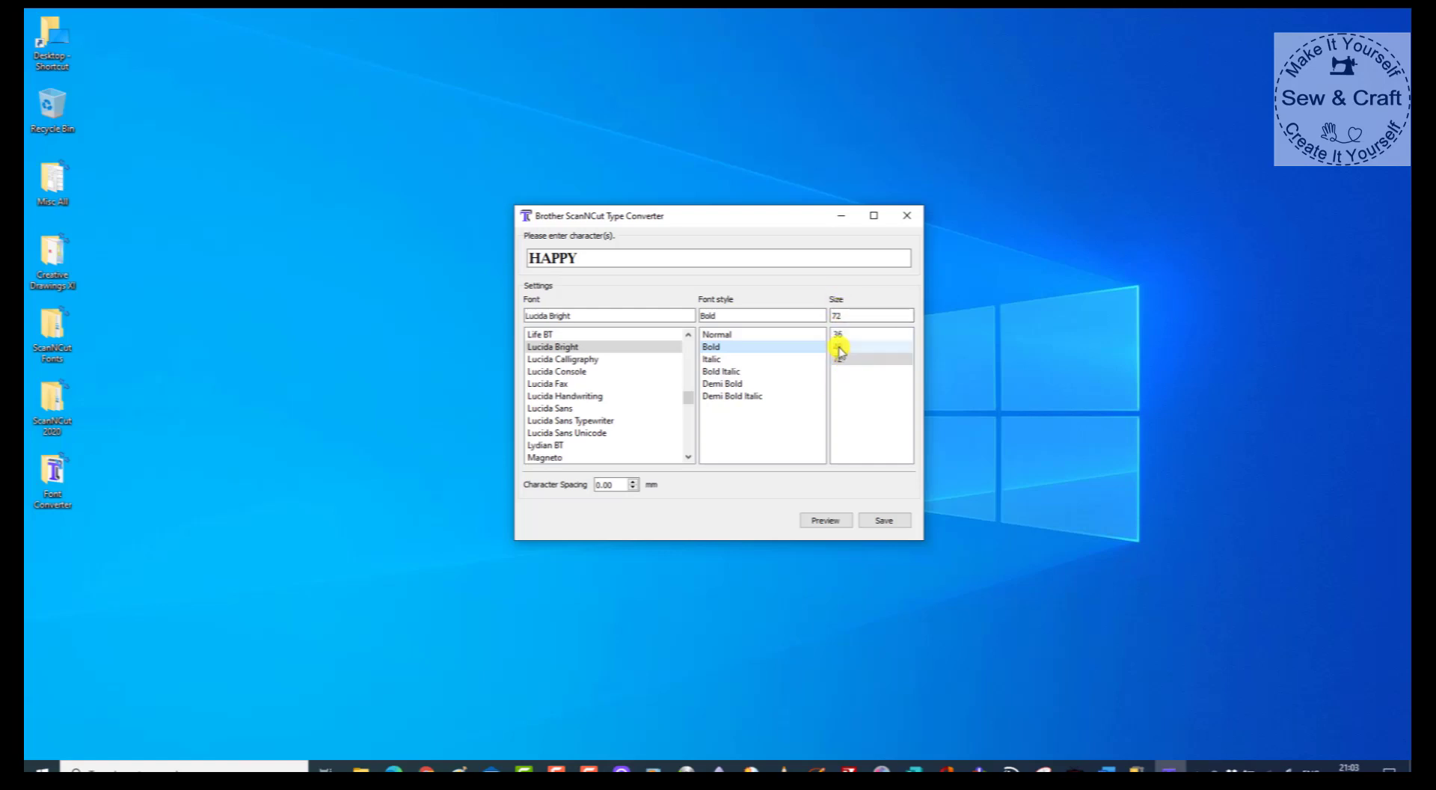
pyautogui.click(839, 348)
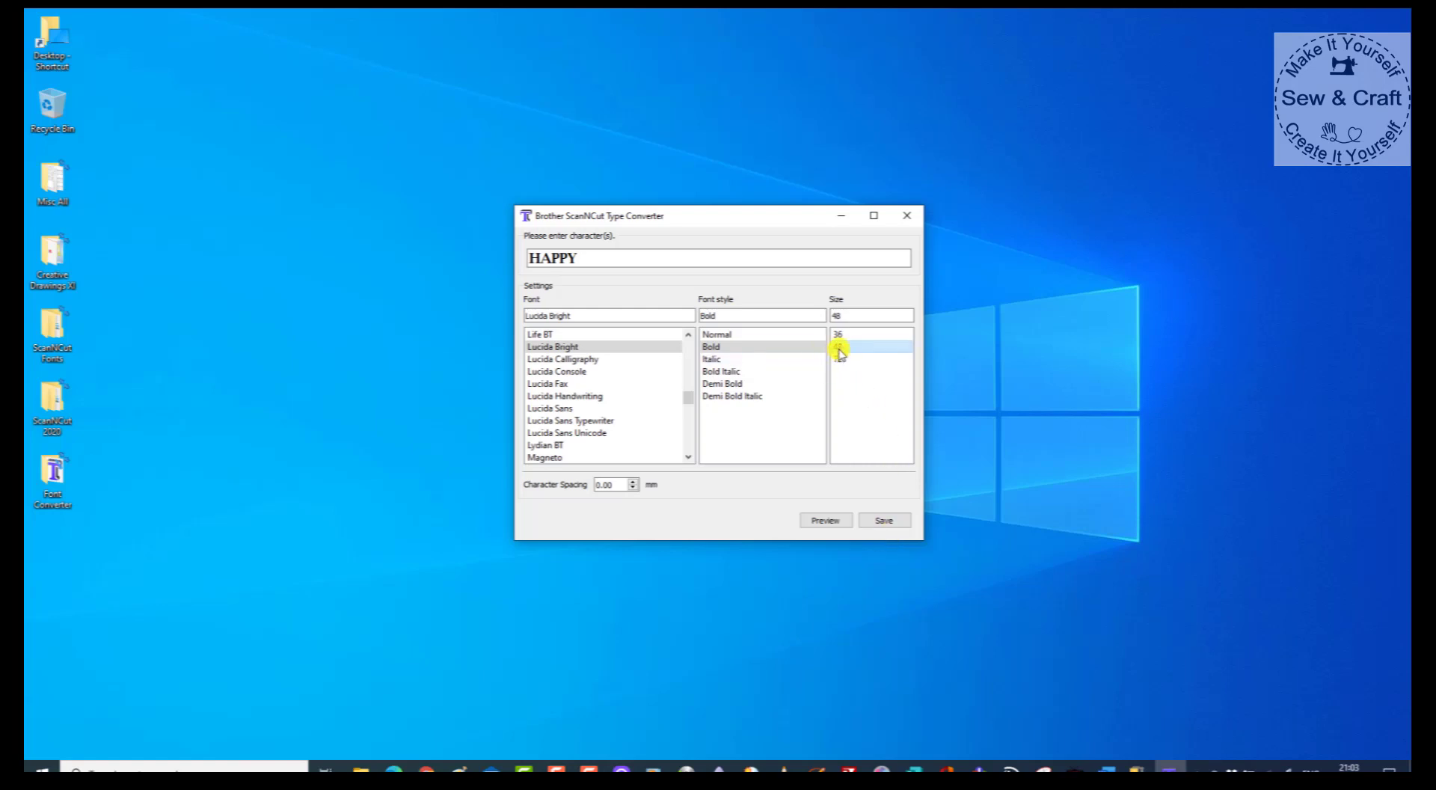
# Preview the outline of HAPPY at 0.00 mm character spacing.
pyautogui.click(825, 520)
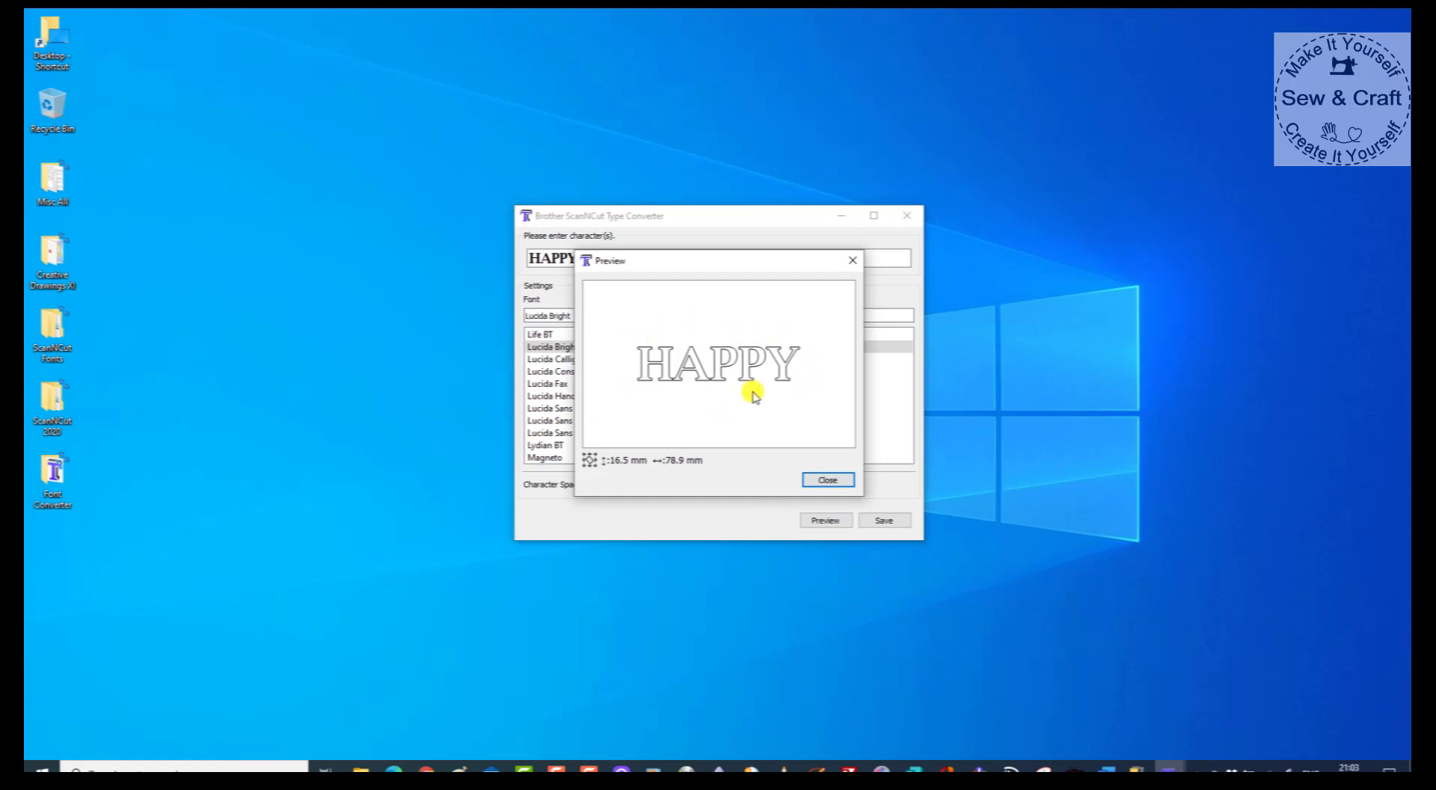
pyautogui.click(829, 480)
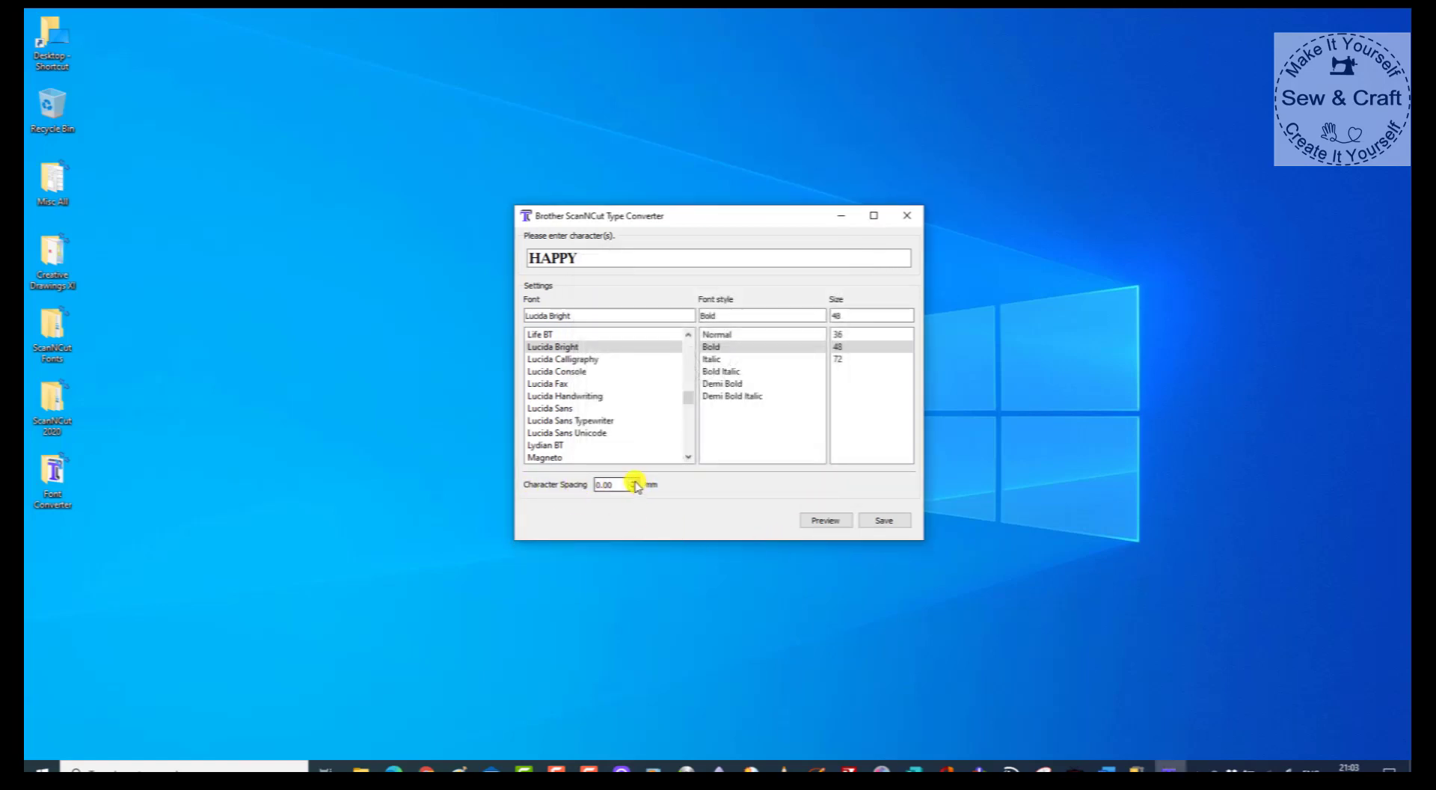
pyautogui.click(826, 519)
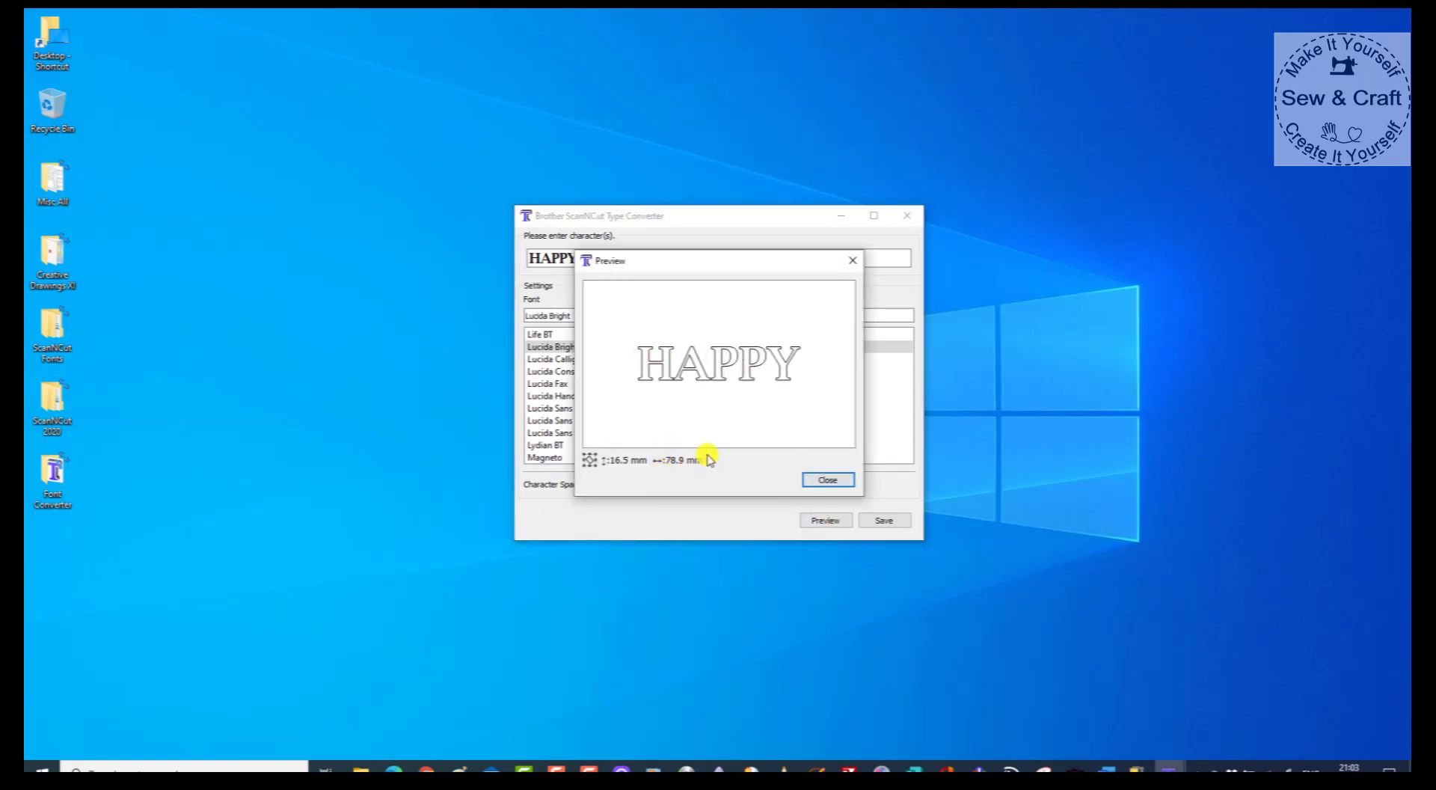
pyautogui.click(834, 483)
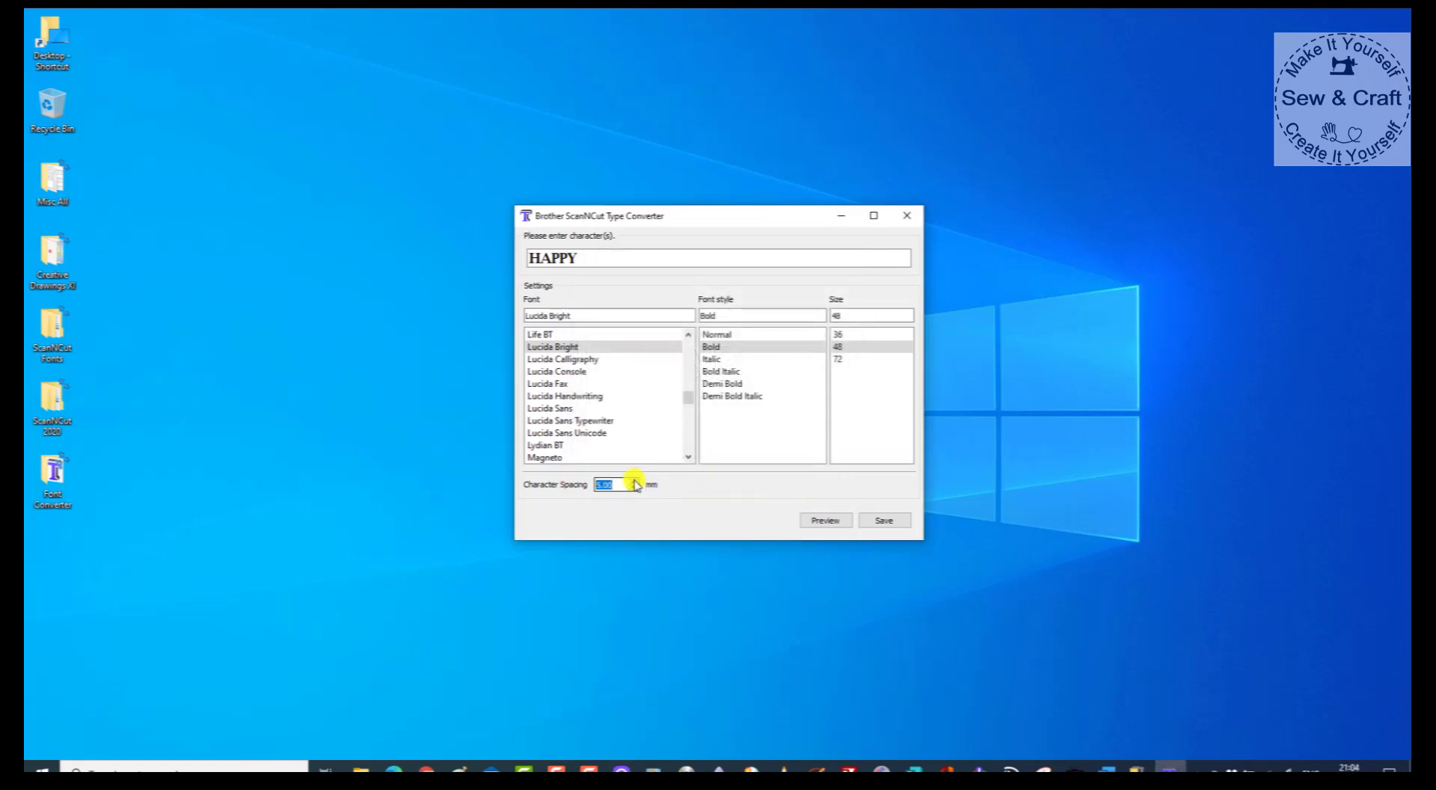
# Try wider character spacing and then -2.00 mm spacing for HAPPY, previewing each version.
pyautogui.click(834, 521)
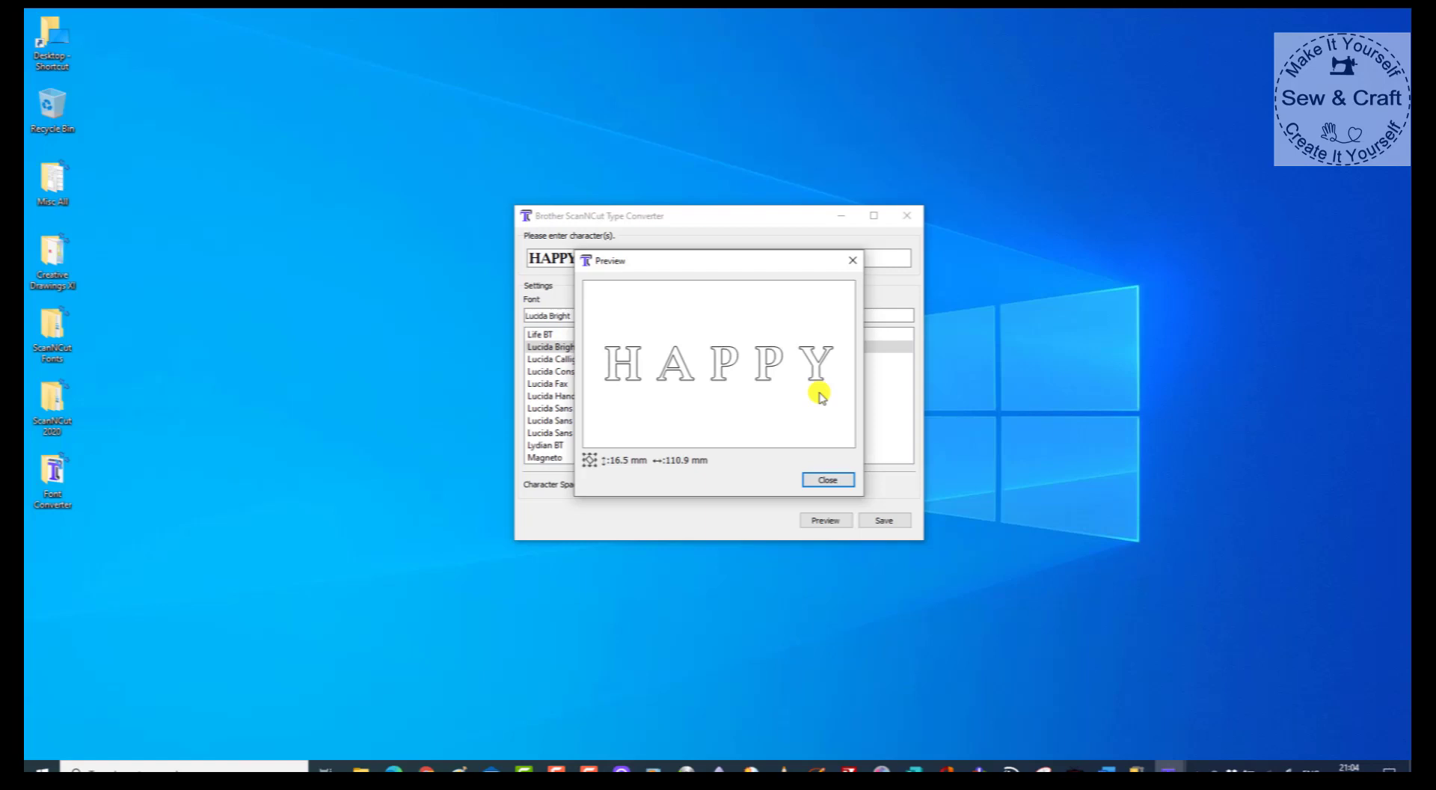
pyautogui.click(823, 479)
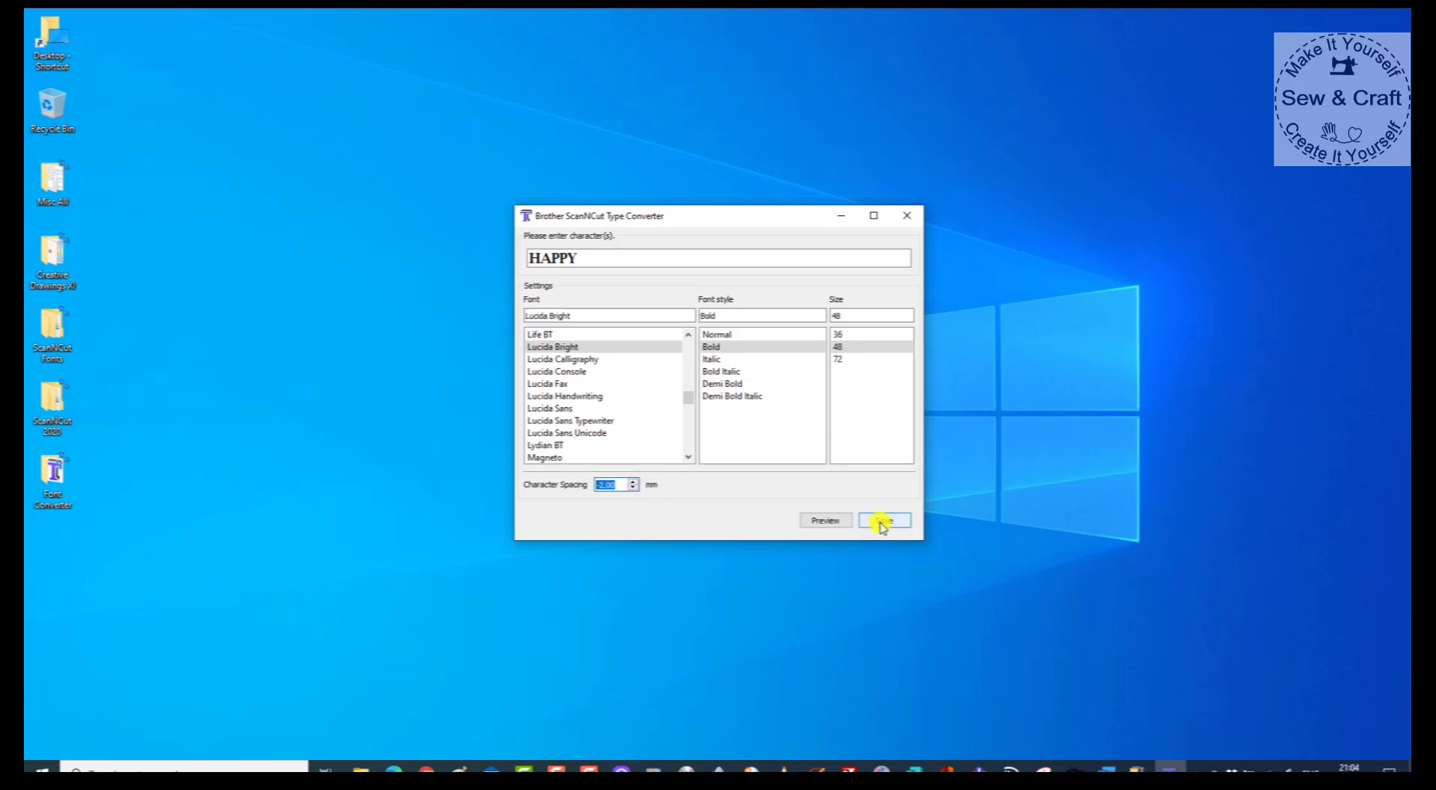
pyautogui.click(808, 520)
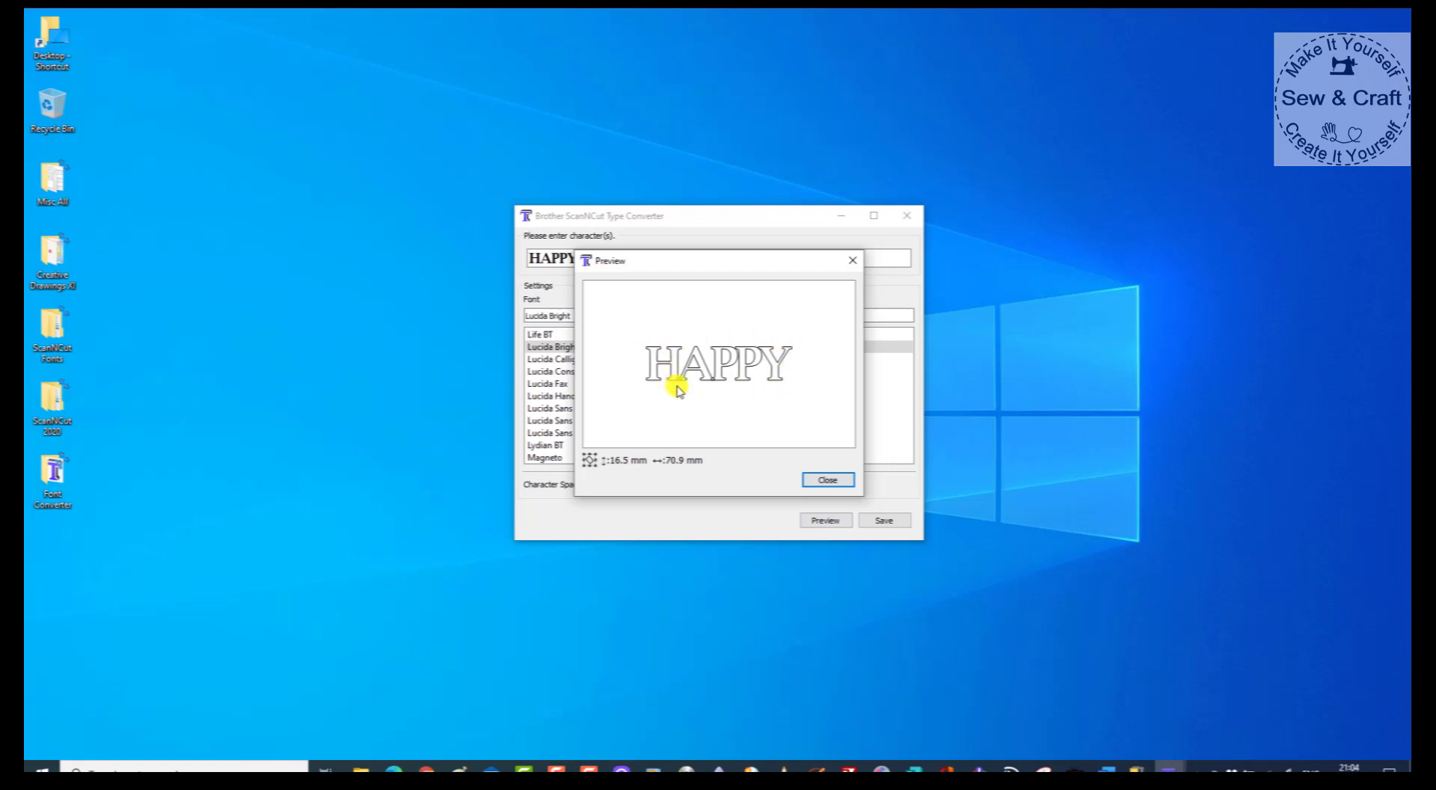
pyautogui.click(828, 480)
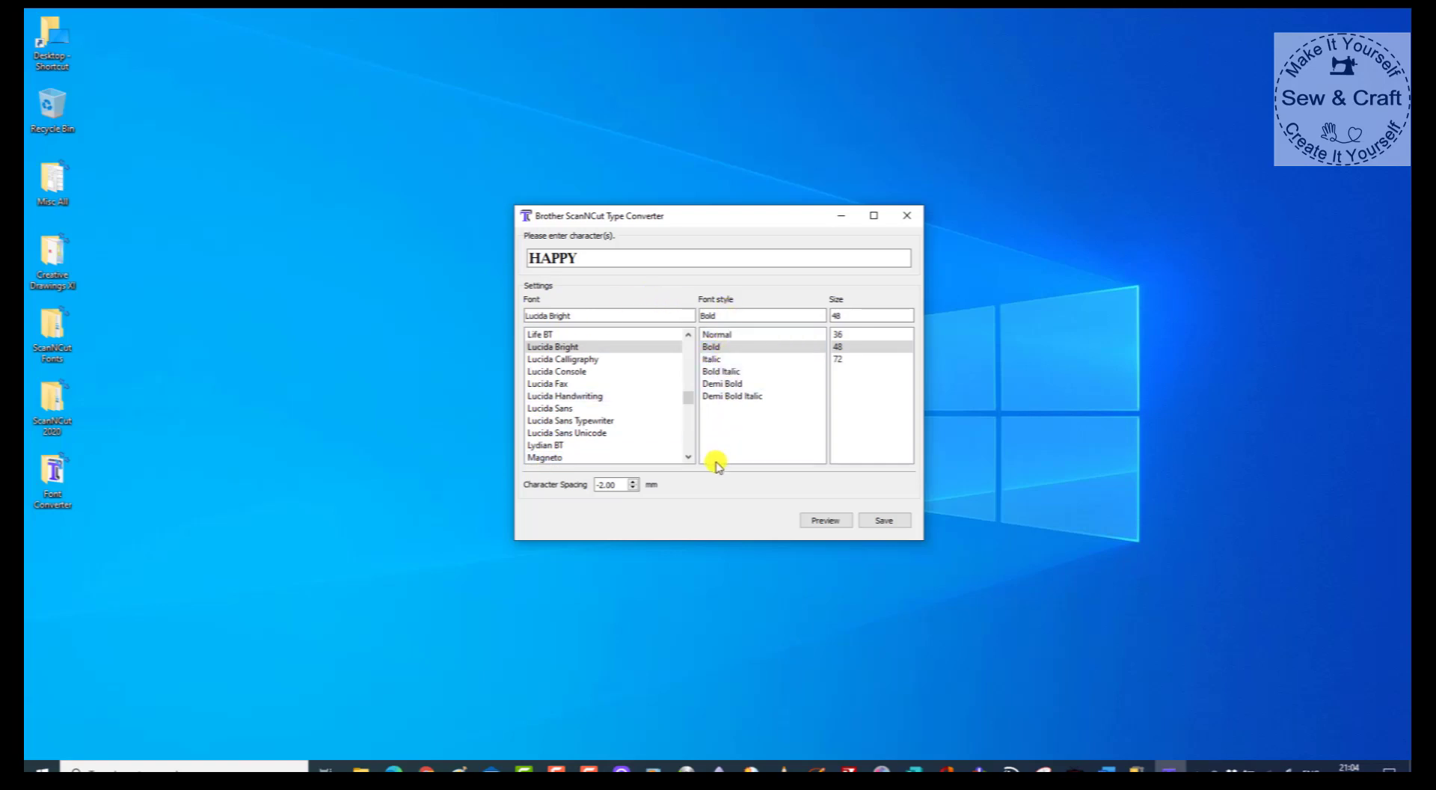
# Reset the character spacing to 0.00 mm and preview the word again.
pyautogui.click(632, 482)
pyautogui.click(633, 482)
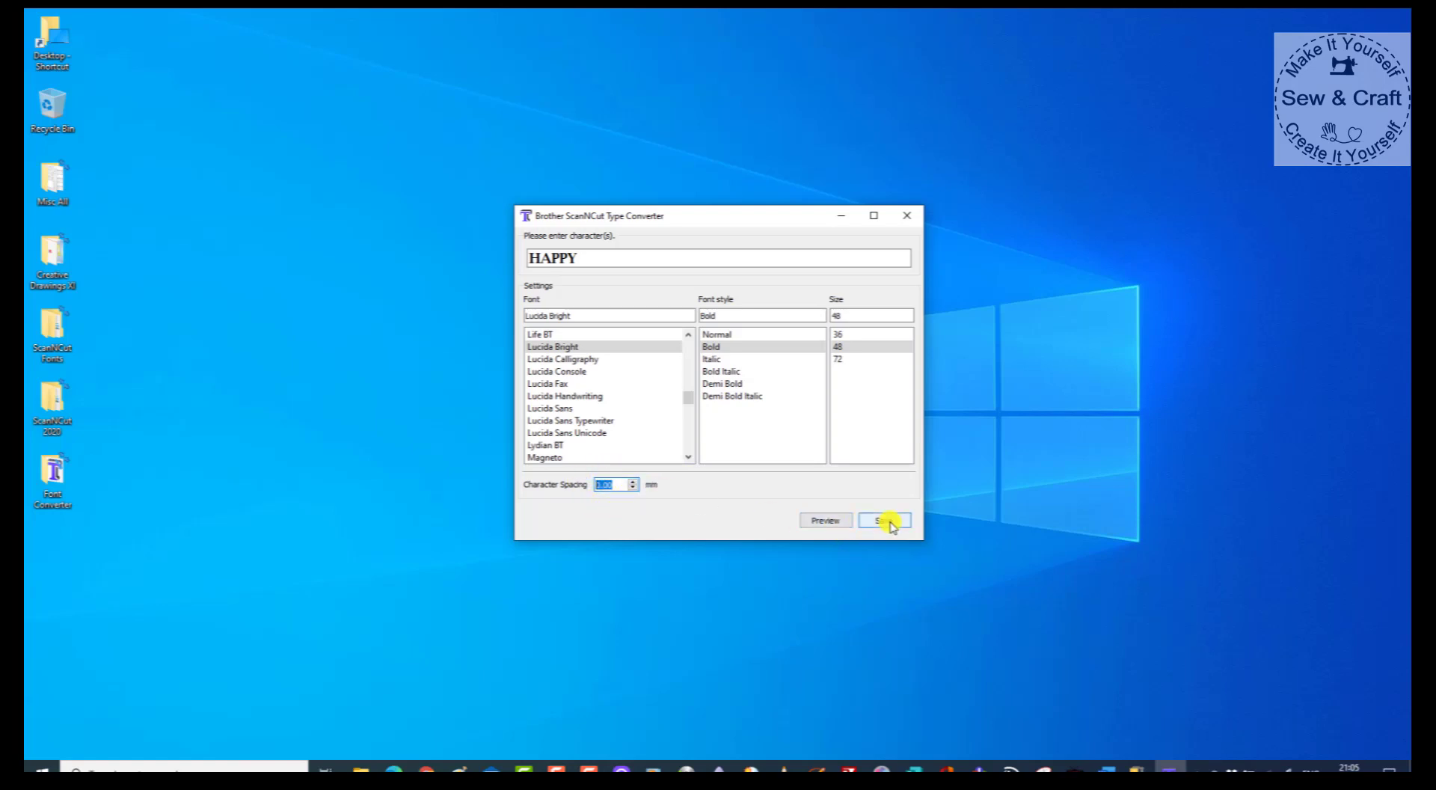
pyautogui.click(838, 522)
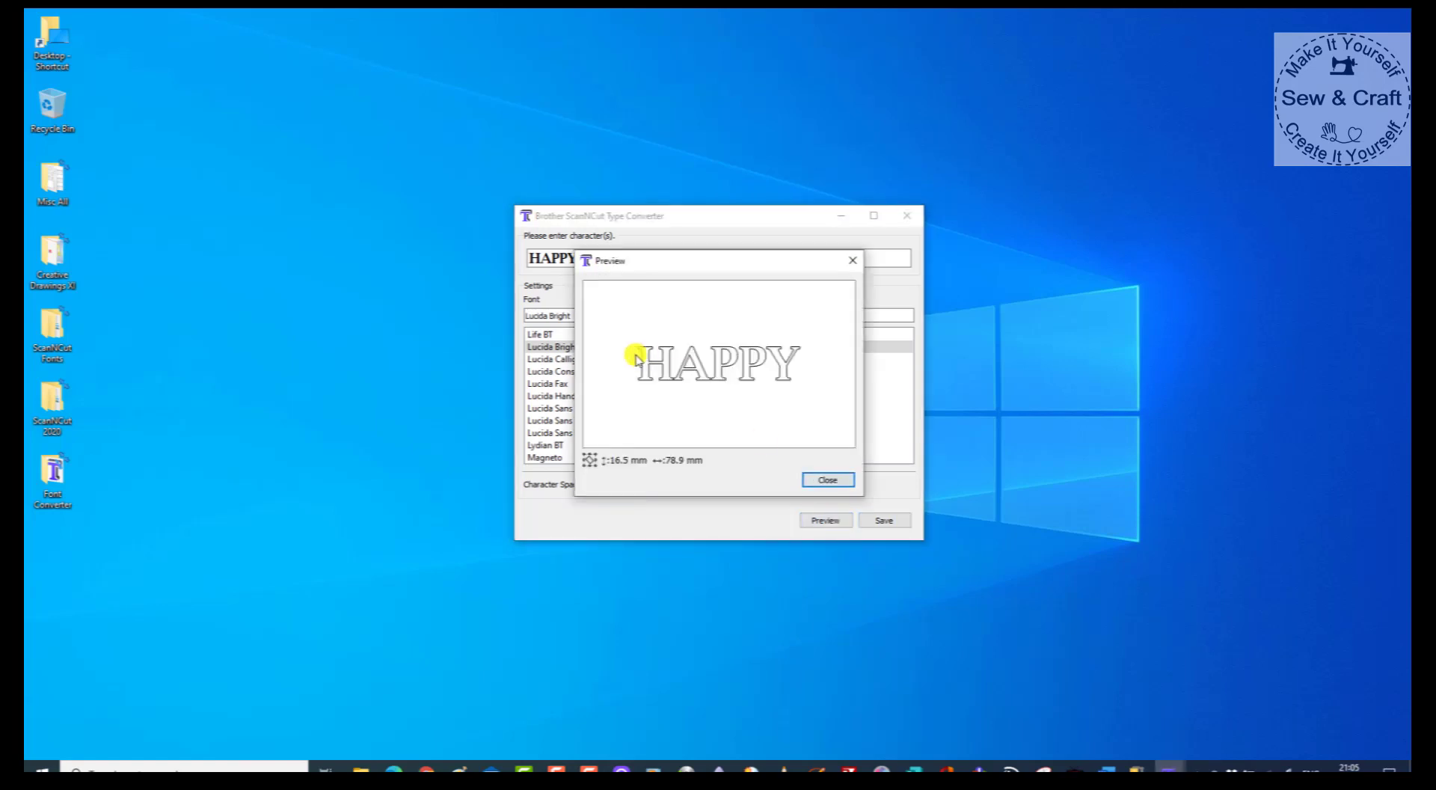
pyautogui.click(828, 485)
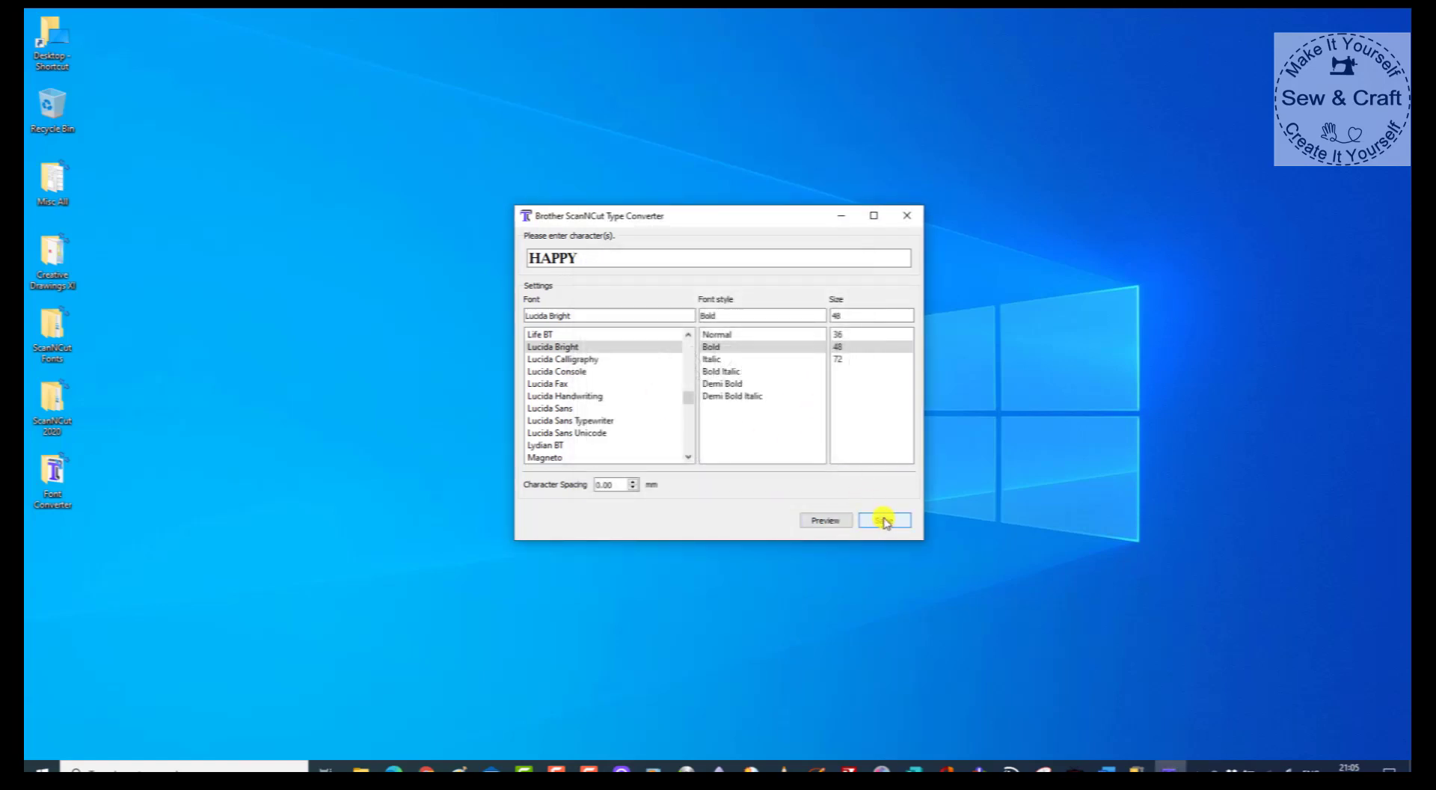
# Save the word as HAPPY.fcm in Desktop > ScanNCut 2020 > MY Projects 2020 > Words.
pyautogui.click(883, 522)
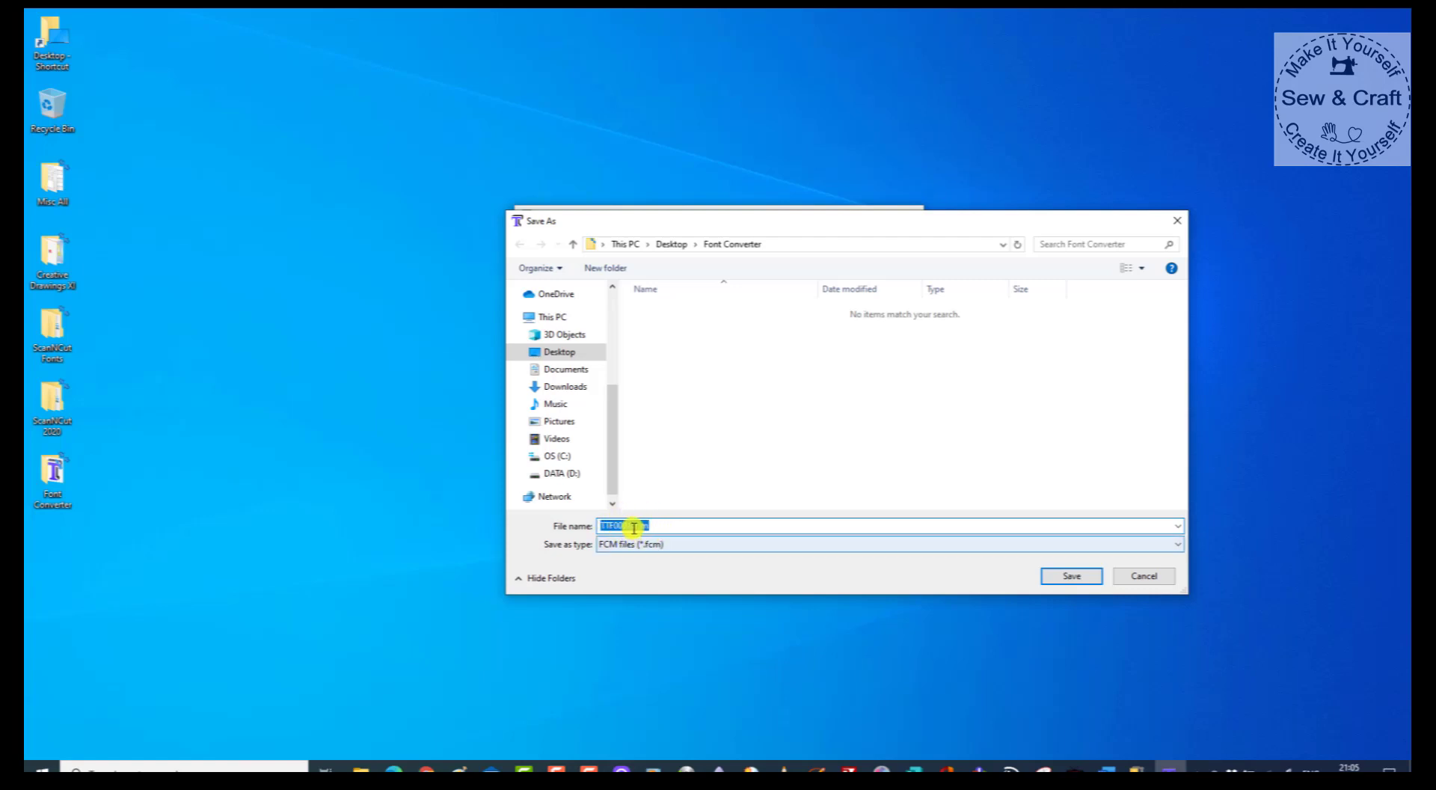
pyautogui.click(630, 525)
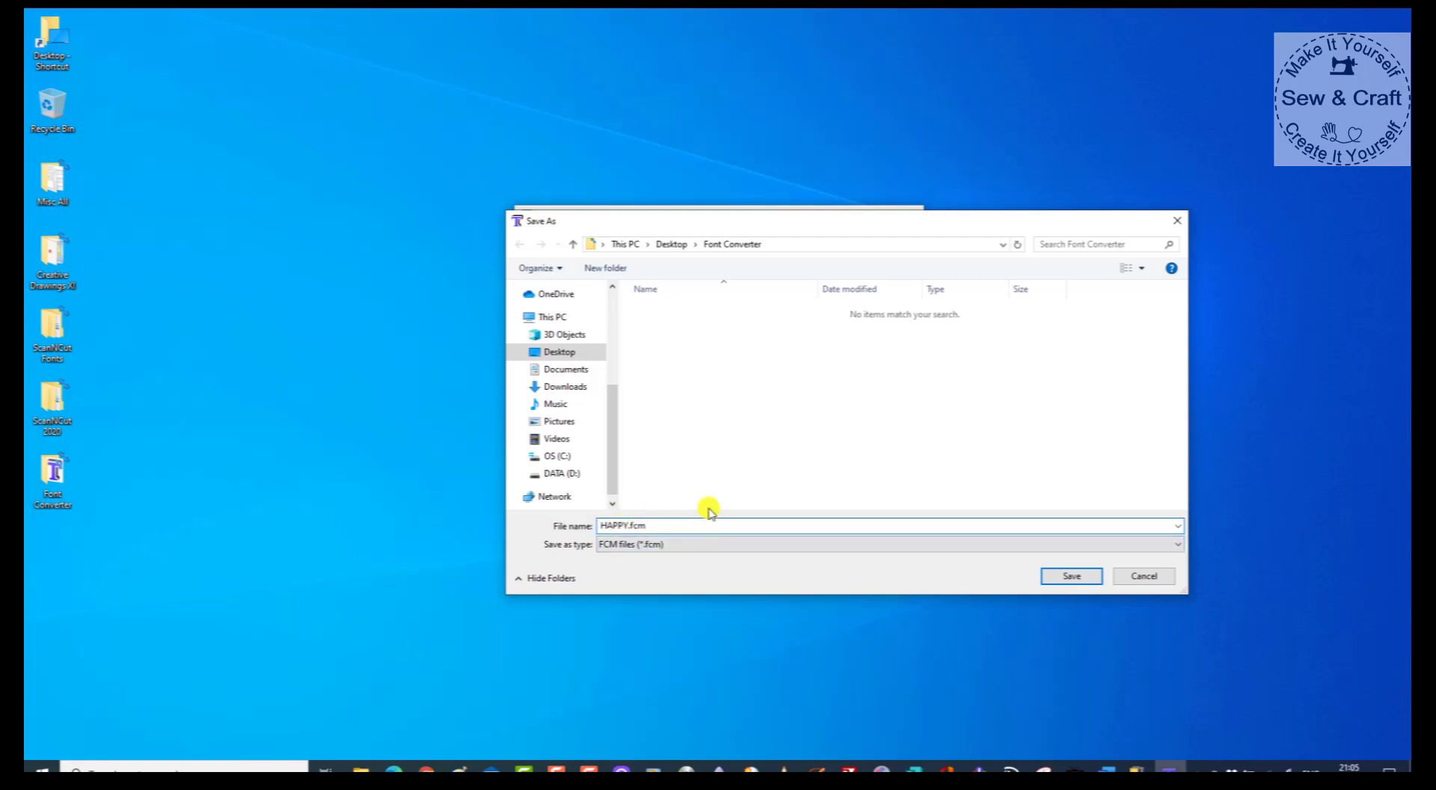
pyautogui.click(563, 353)
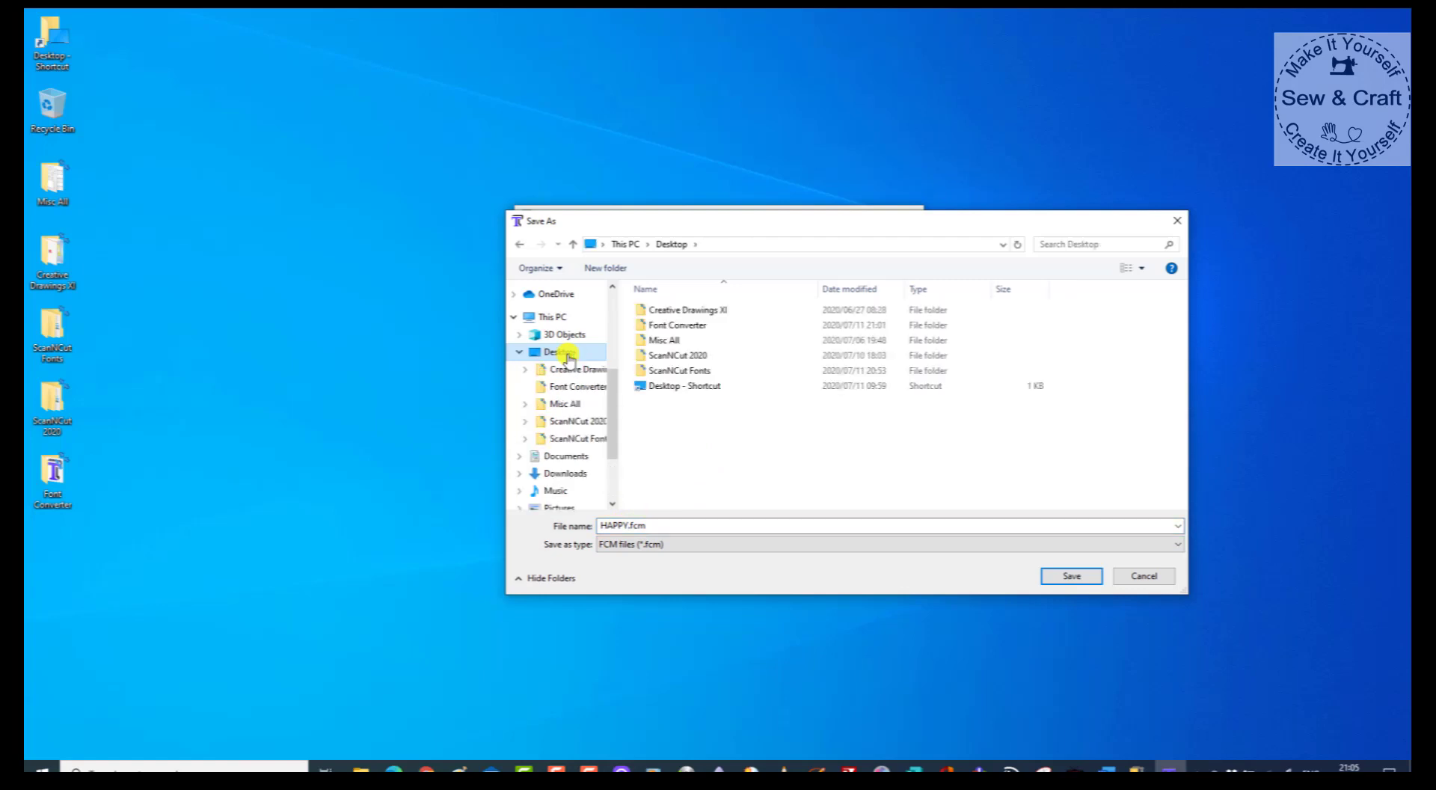
pyautogui.doubleClick(658, 355)
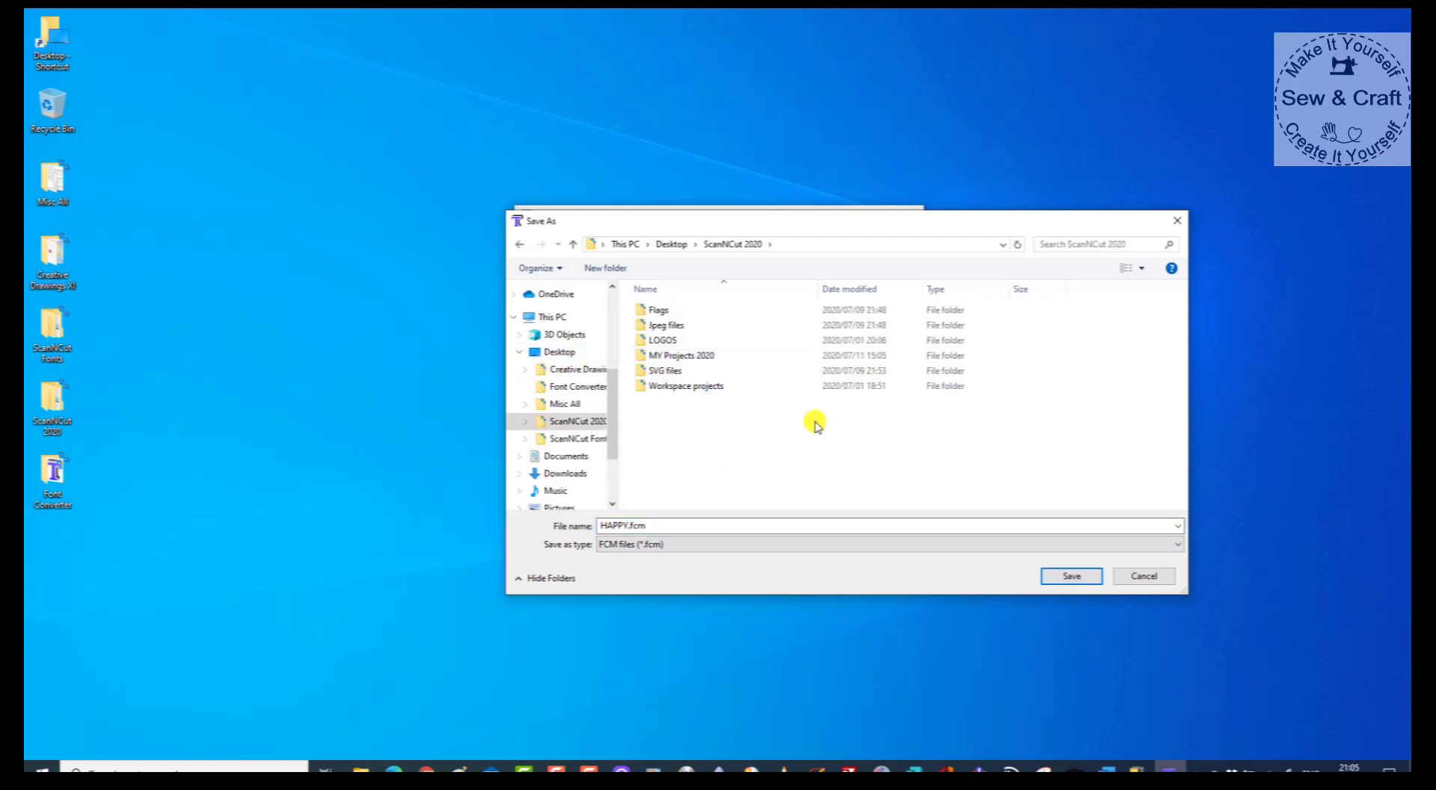
pyautogui.doubleClick(698, 355)
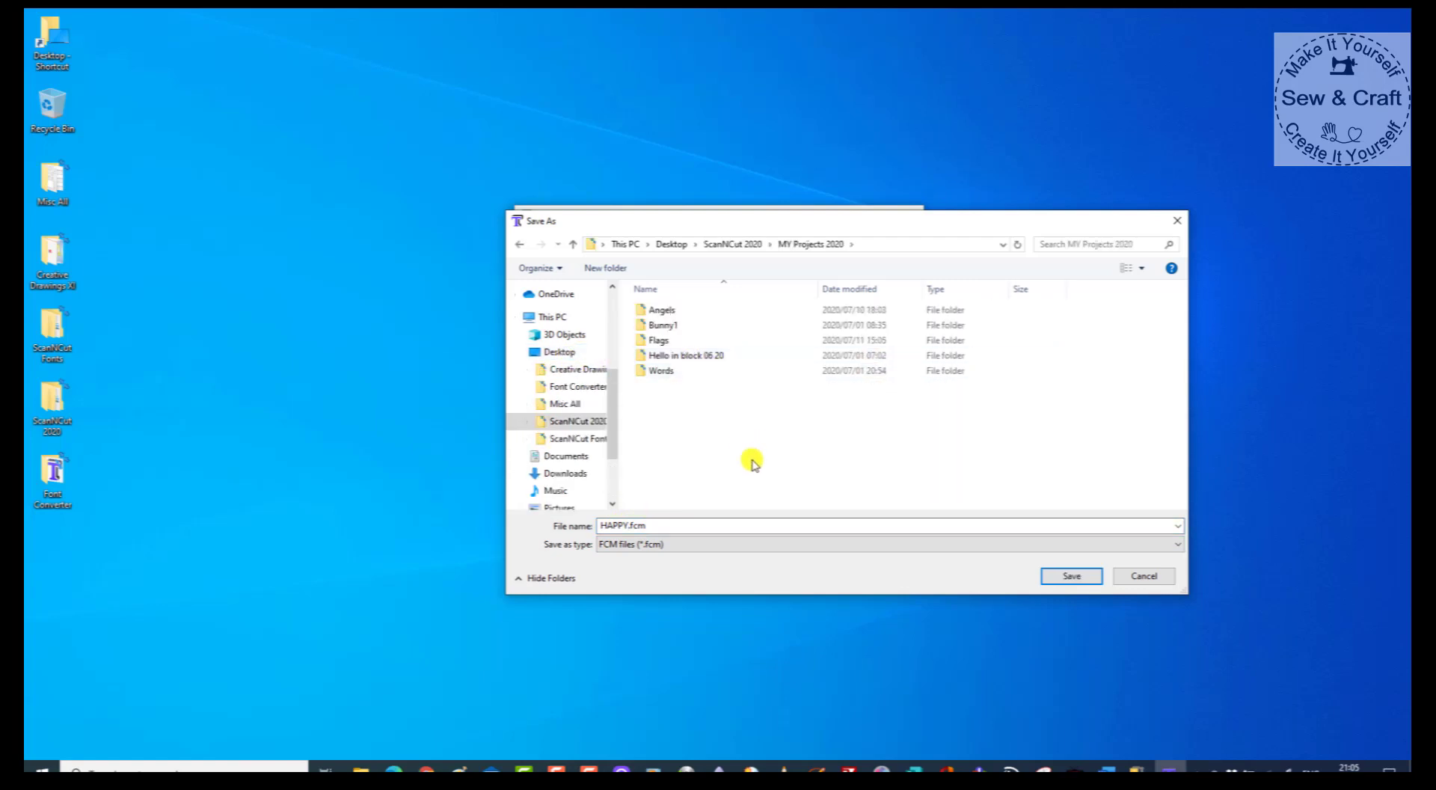
pyautogui.click(646, 378)
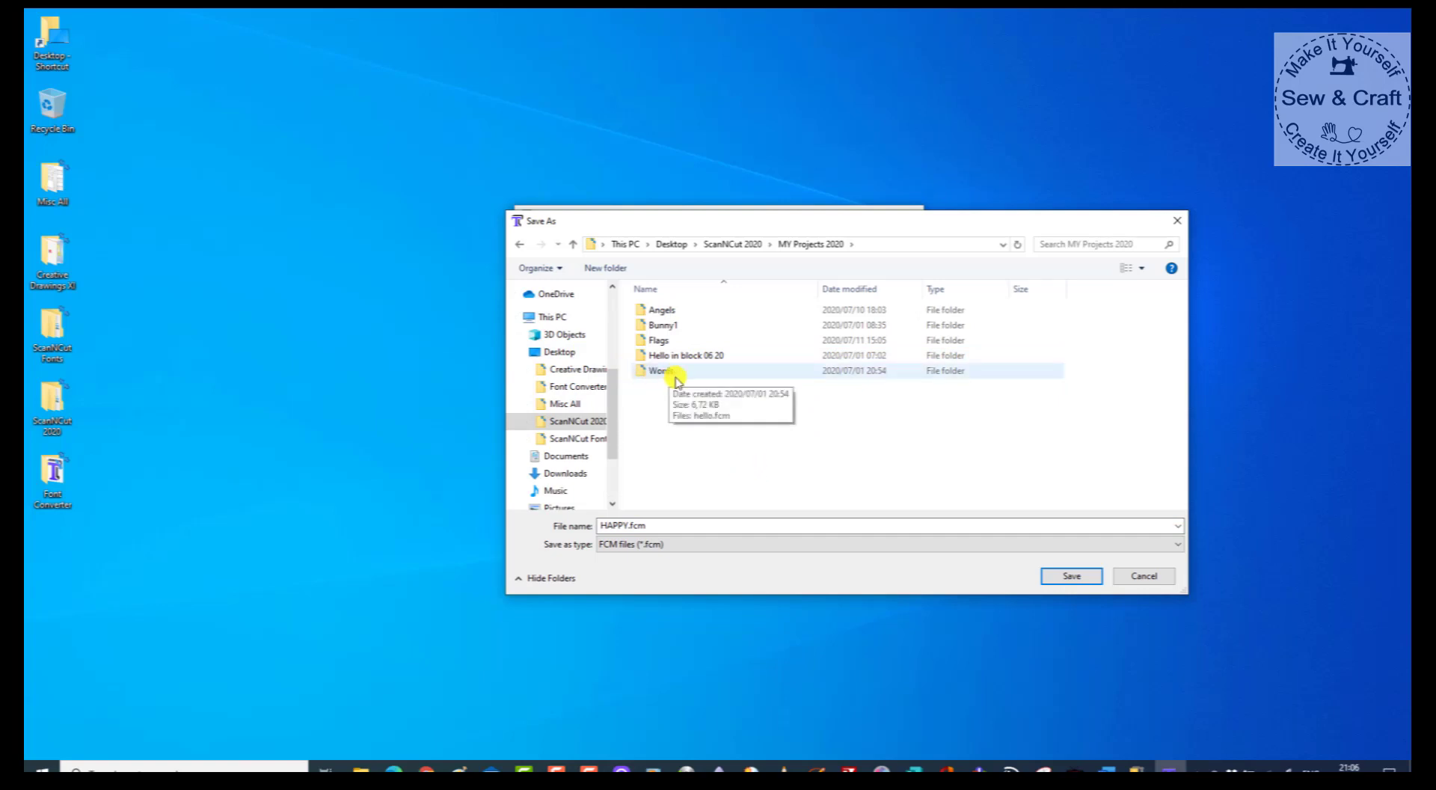
pyautogui.doubleClick(665, 374)
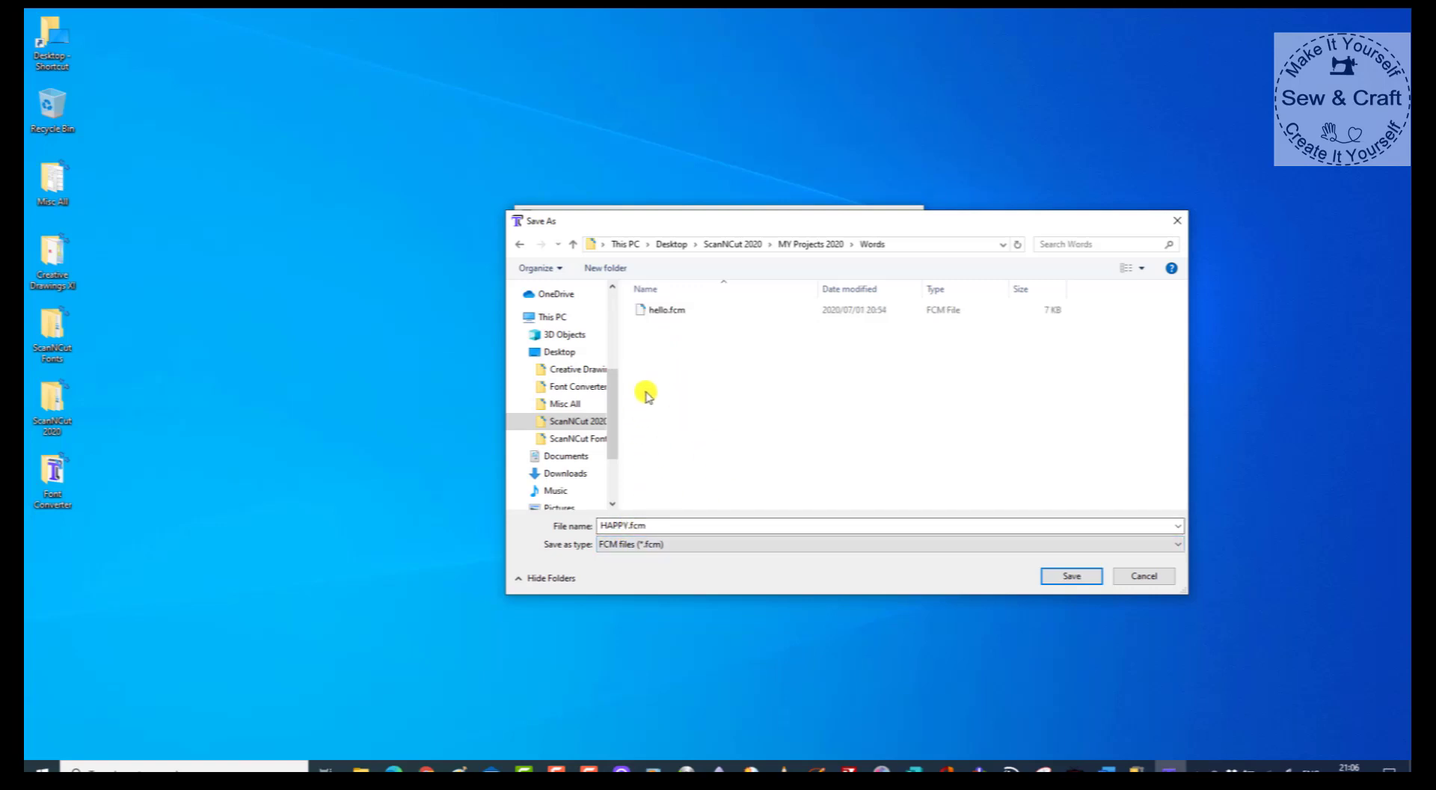
pyautogui.click(1058, 577)
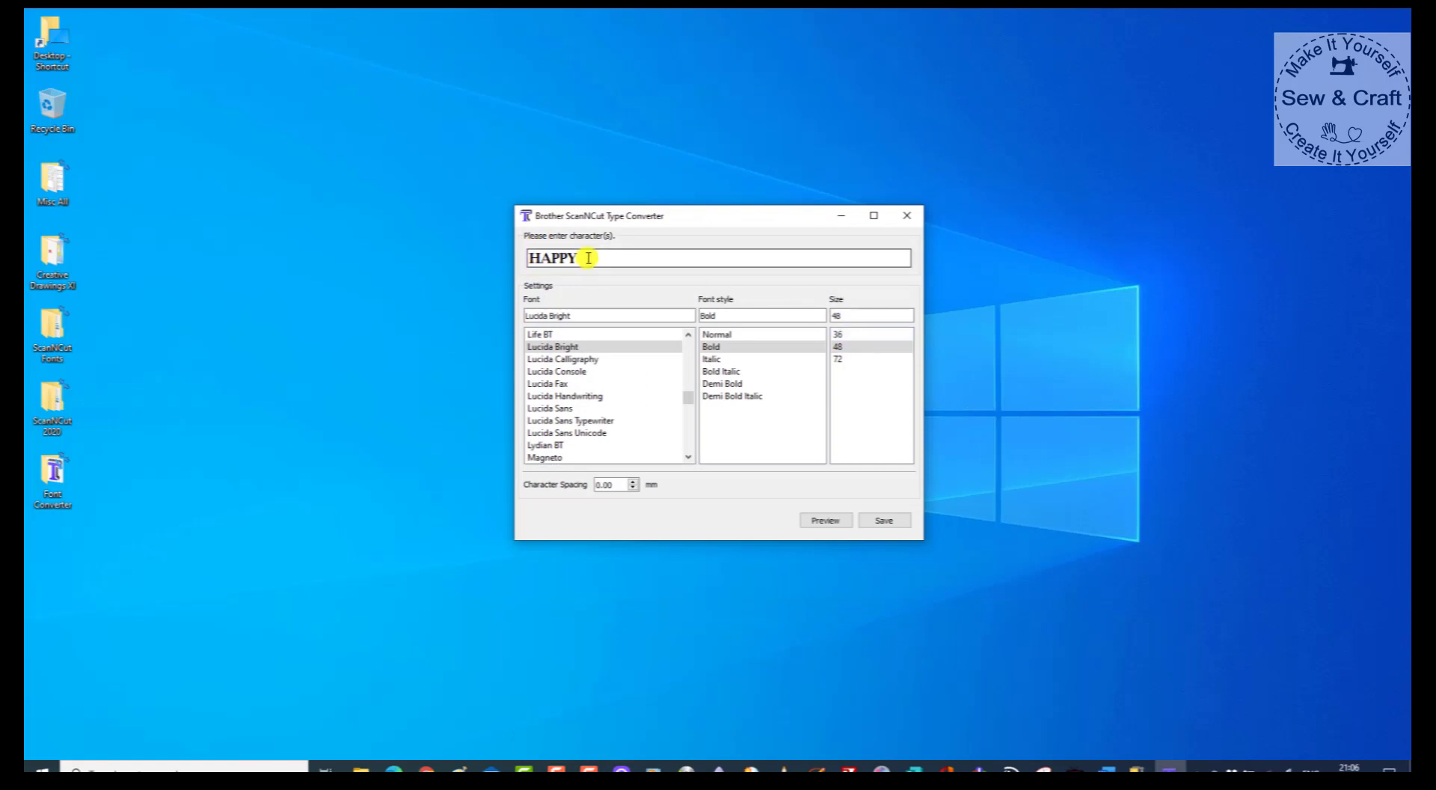
# Clear the entered characters and close the Type Converter.
pyautogui.moveTo(583, 258); pyautogui.dragTo(481, 251)
pyautogui.press('BackSpace')
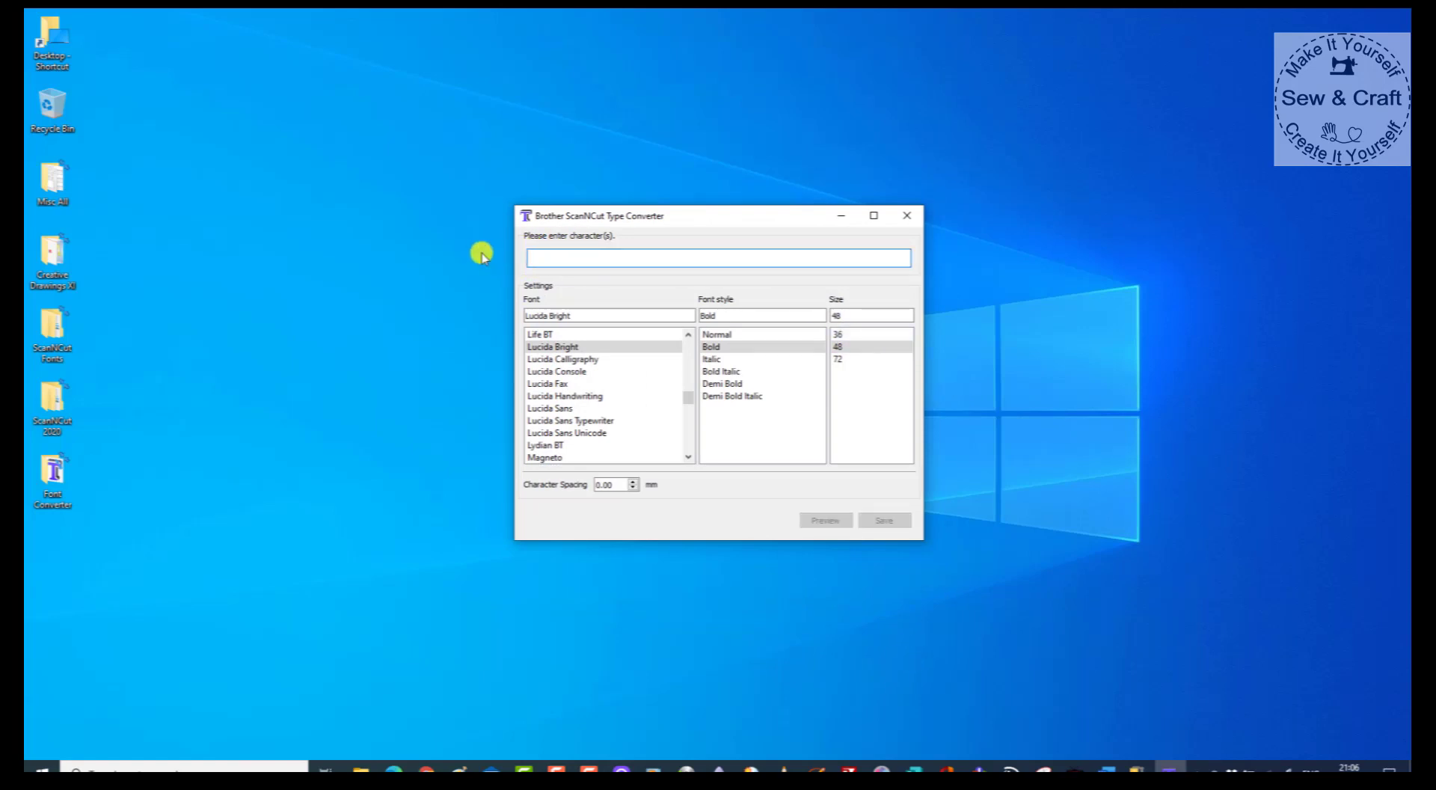
pyautogui.click(907, 216)
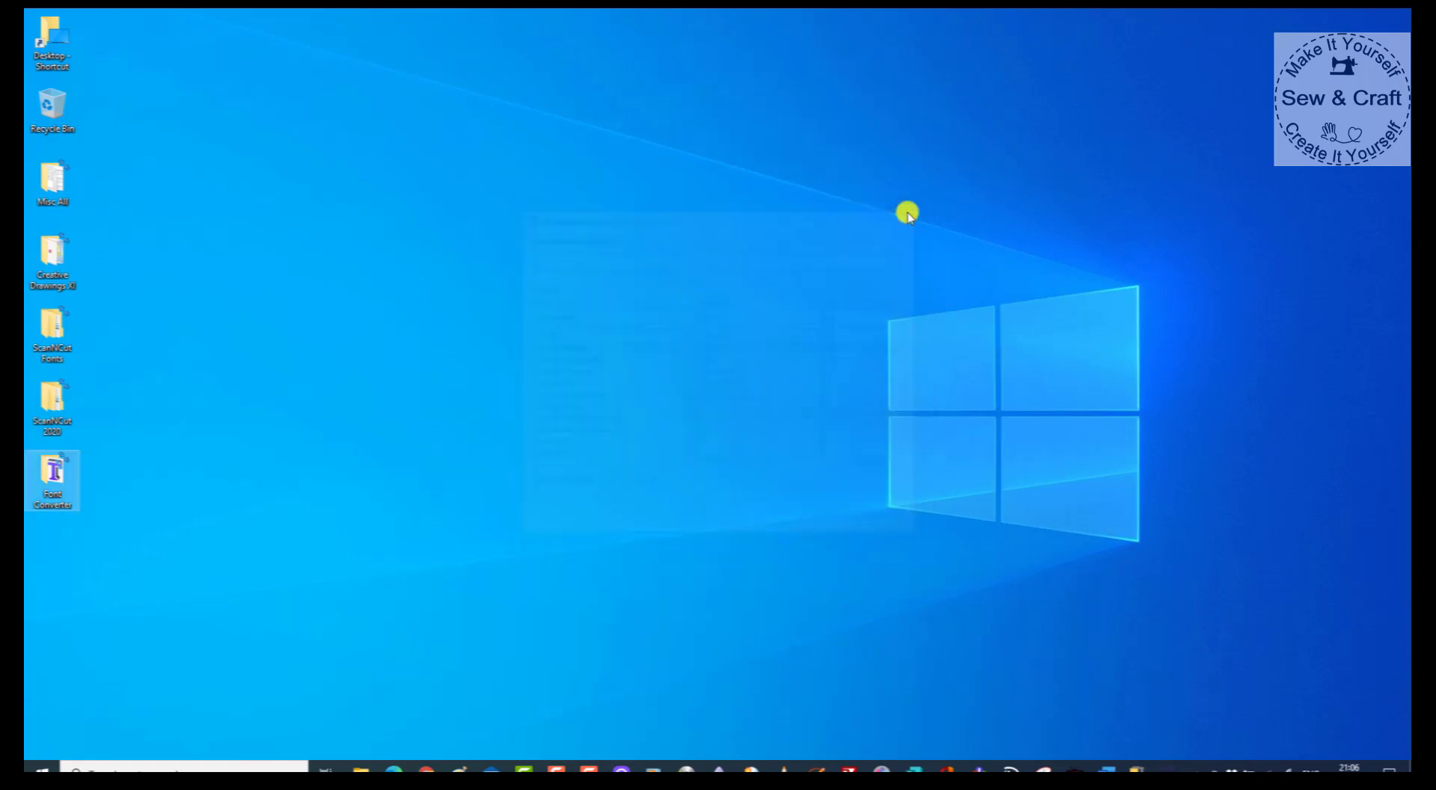
# Switch to the Chrome browser, open CanvasWorkspace in a new tab, and start a new project.
pyautogui.click(430, 769)
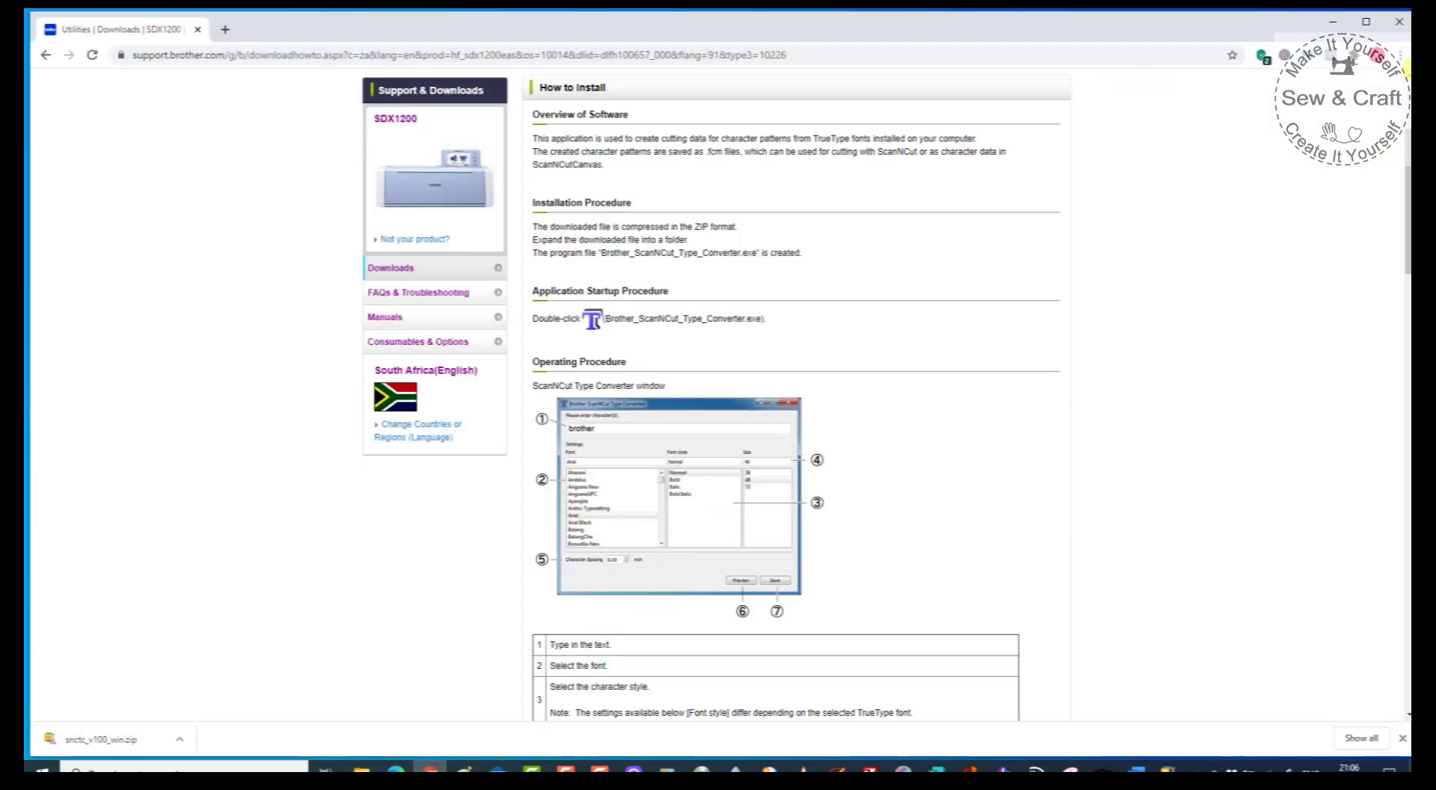
pyautogui.click(225, 29)
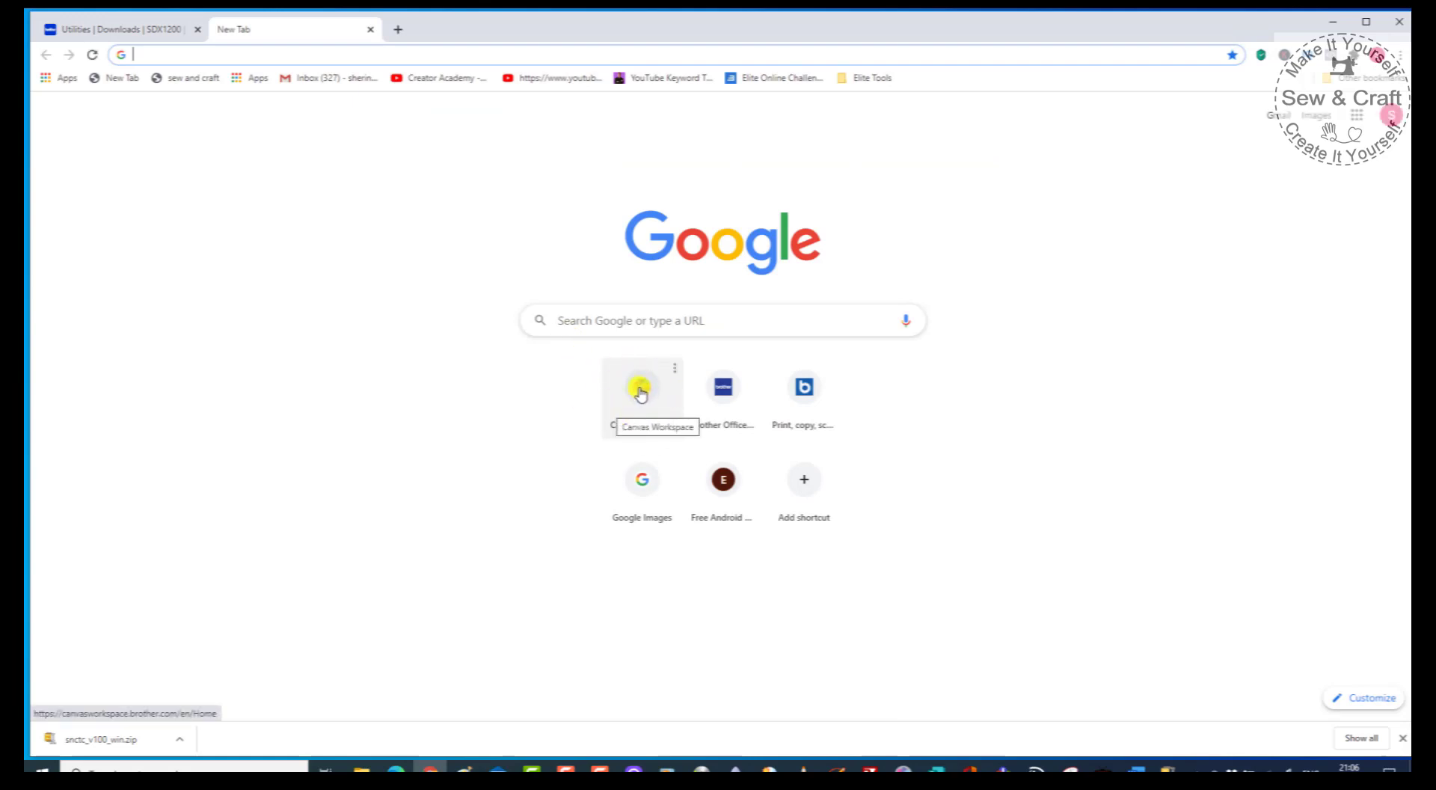
pyautogui.click(640, 390)
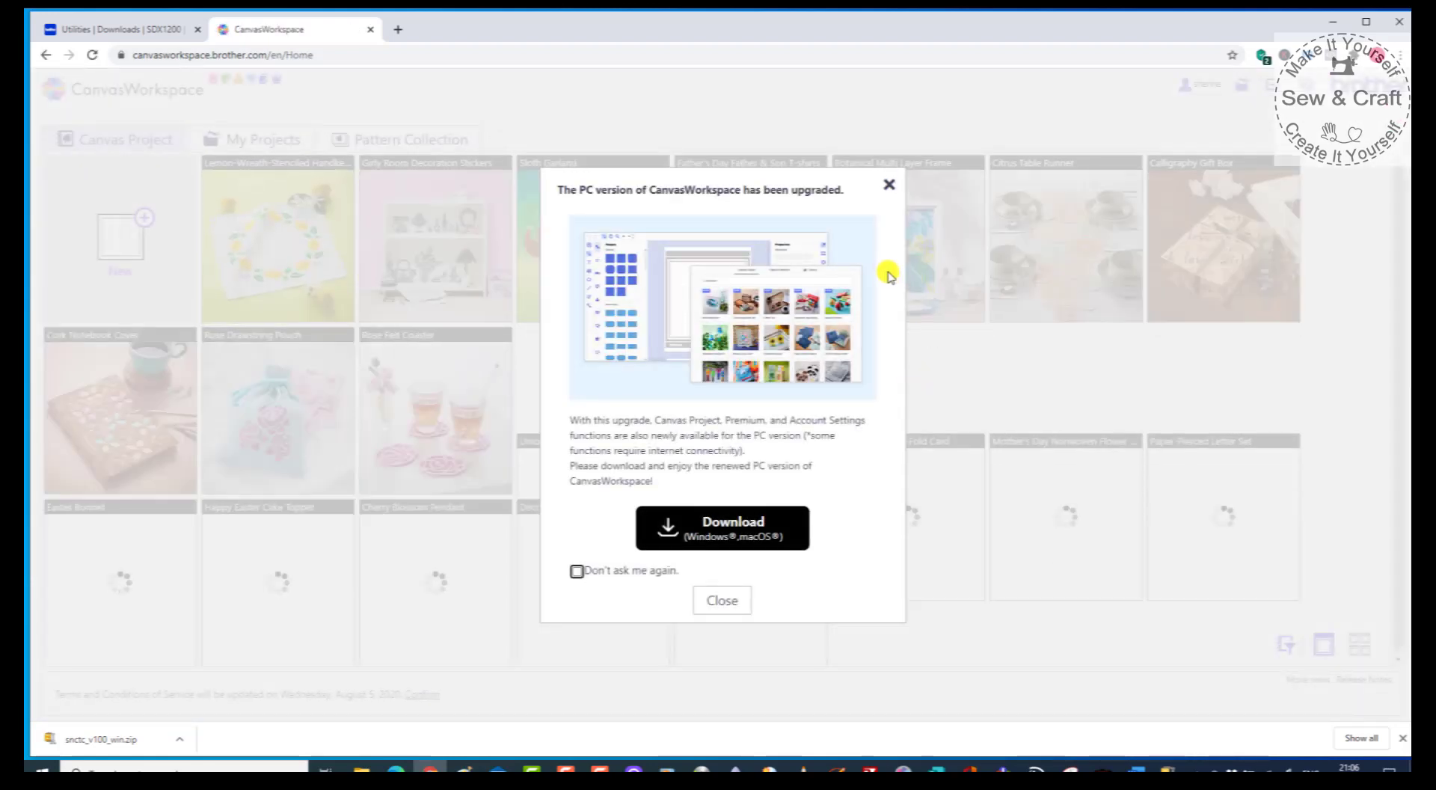
pyautogui.click(889, 184)
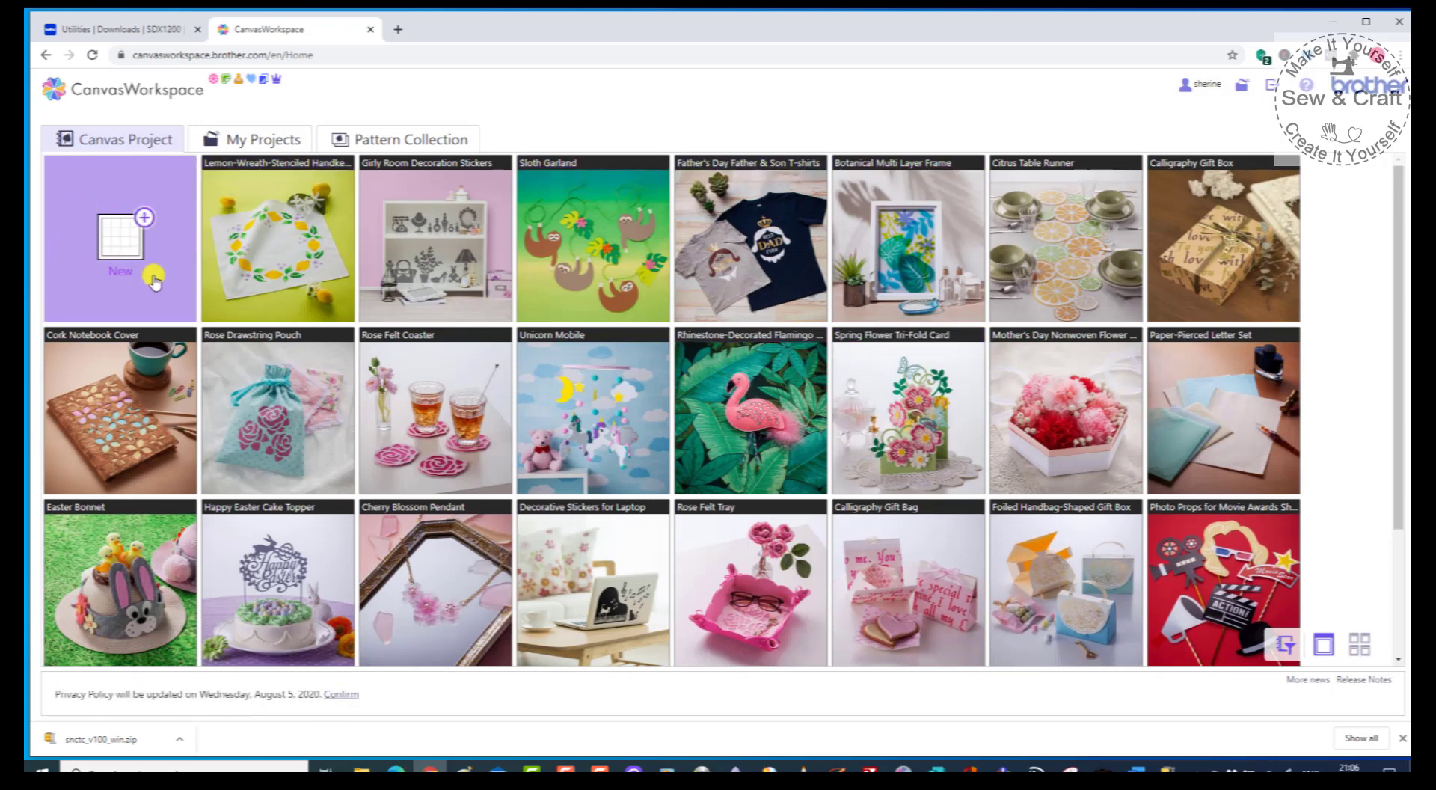
pyautogui.click(120, 247)
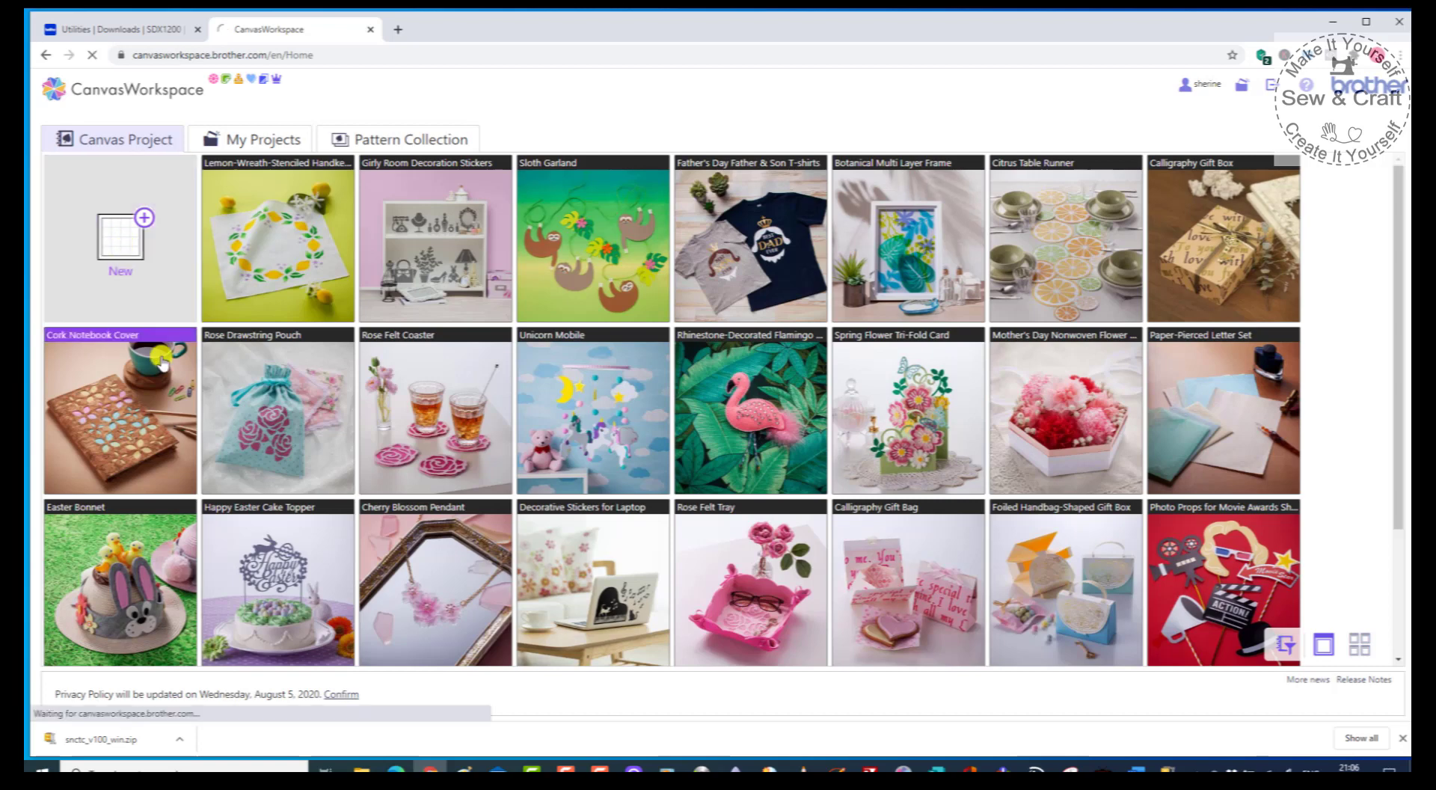
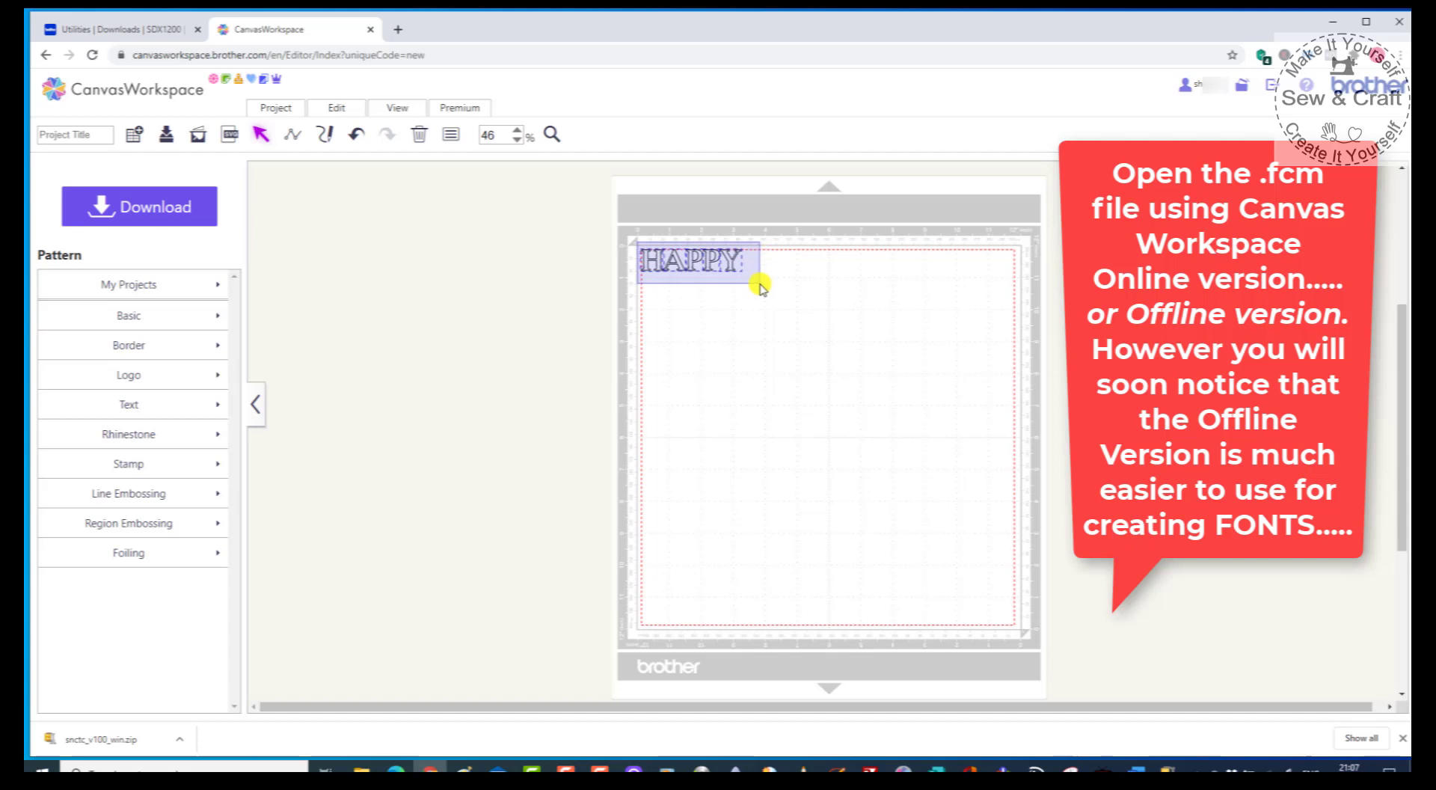
# Group the letters of HAPPY, move the word away from the mat's corner and enlarge it to about 148 × 31 mm.
pyautogui.click(767, 329)
pyautogui.rightClick(778, 342)
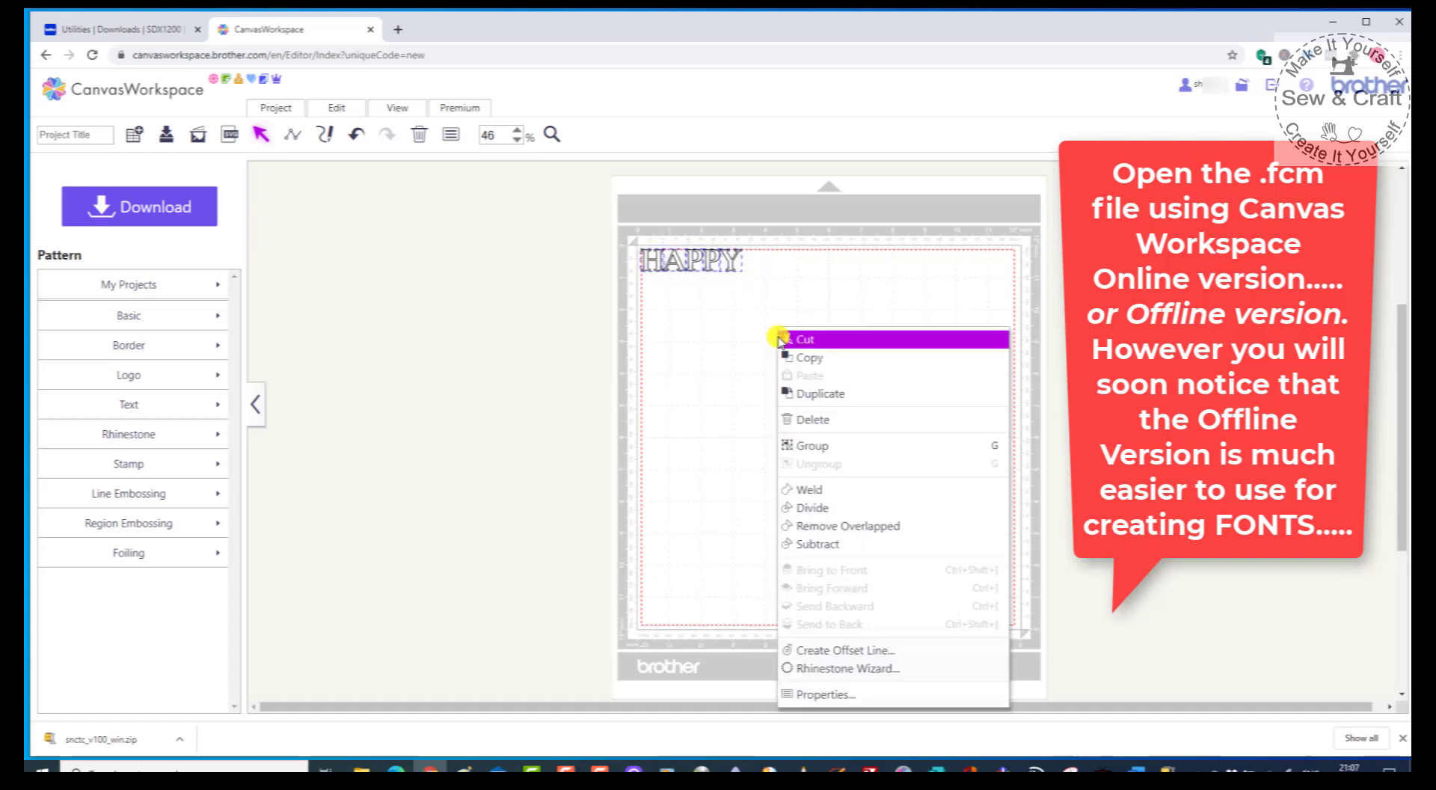
pyautogui.click(819, 446)
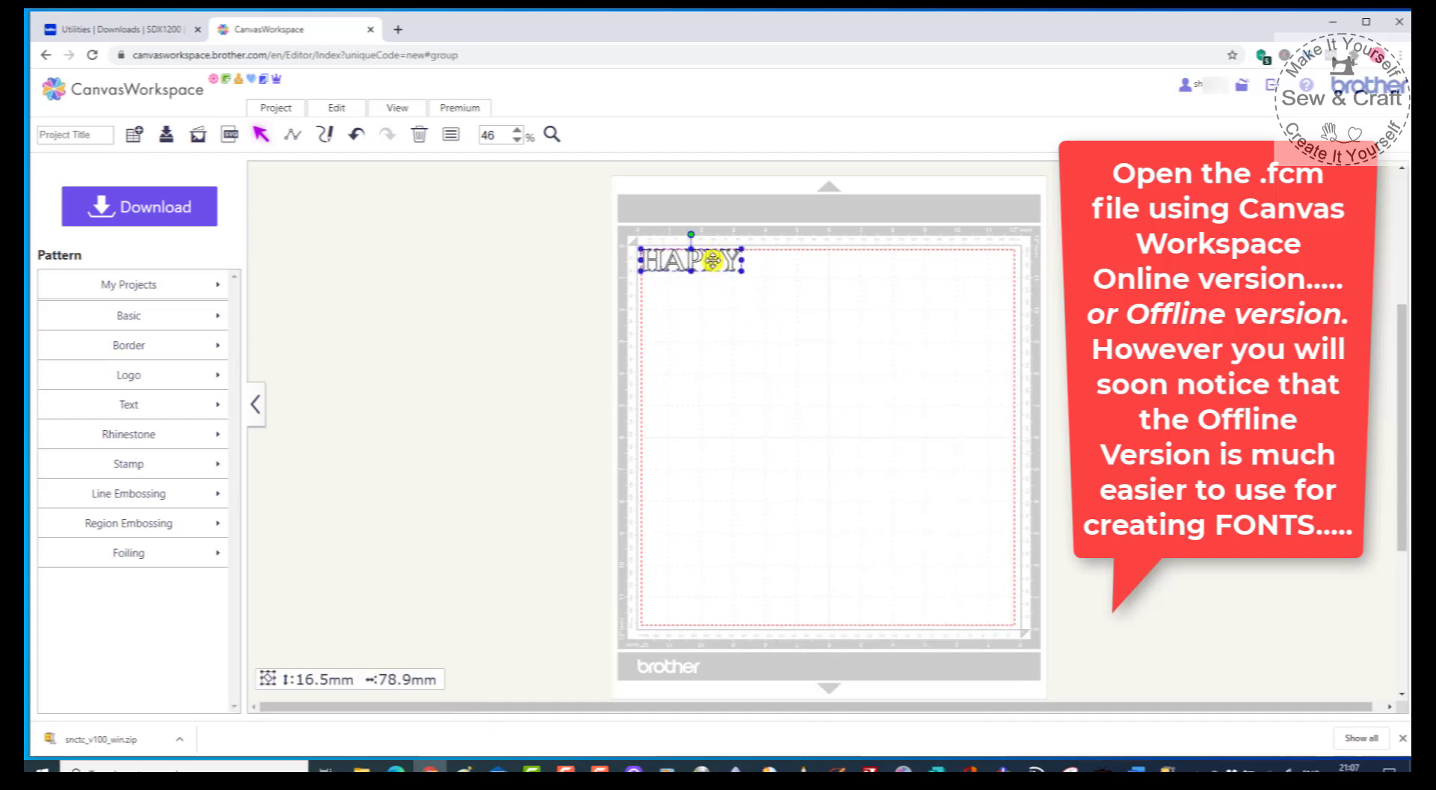
pyautogui.moveTo(653, 259); pyautogui.dragTo(705, 301)
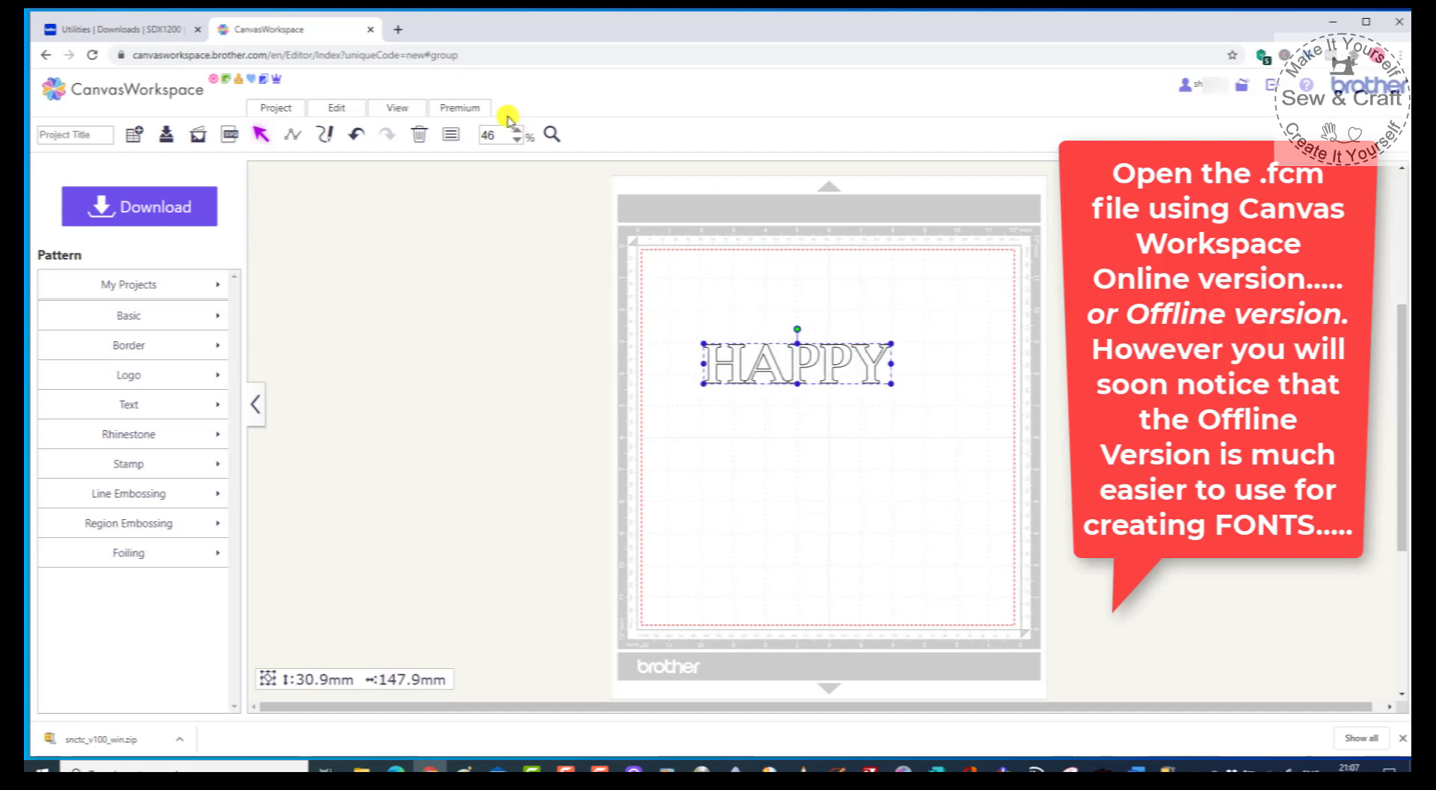
pyautogui.click(337, 108)
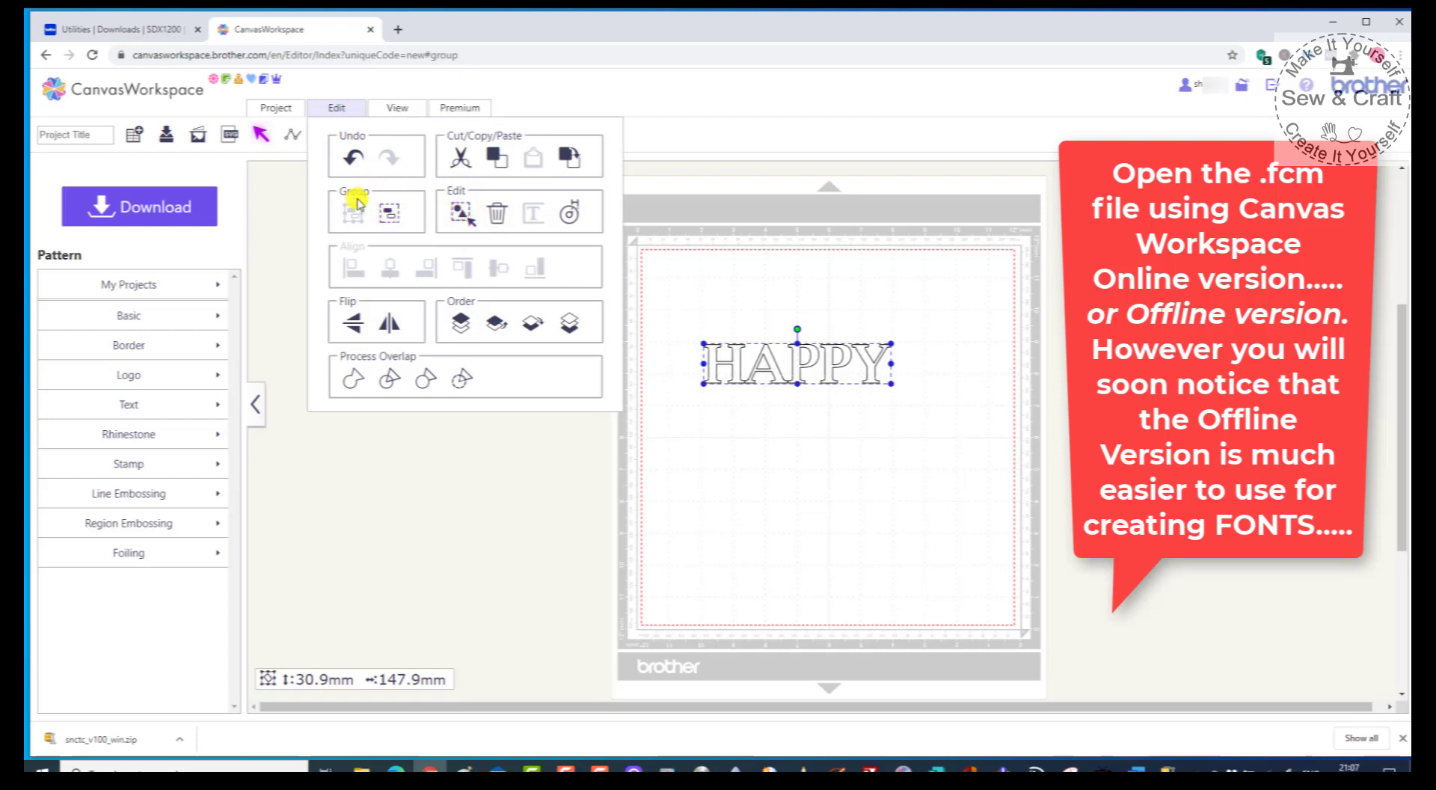
pyautogui.click(916, 485)
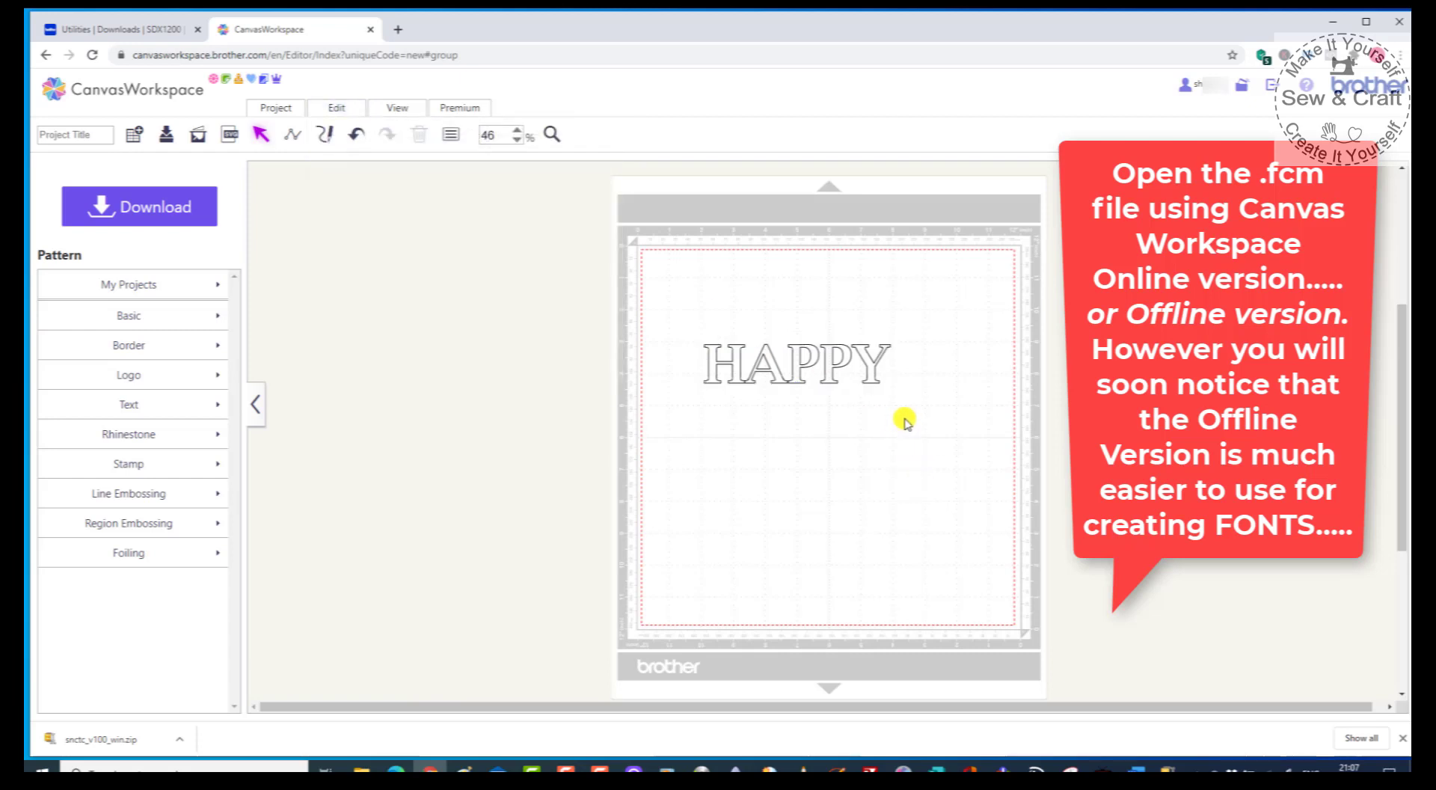
# Enlarge the grouped word HAPPY to about 204 × 42.5 mm and ungroup its letters.
pyautogui.click(873, 370)
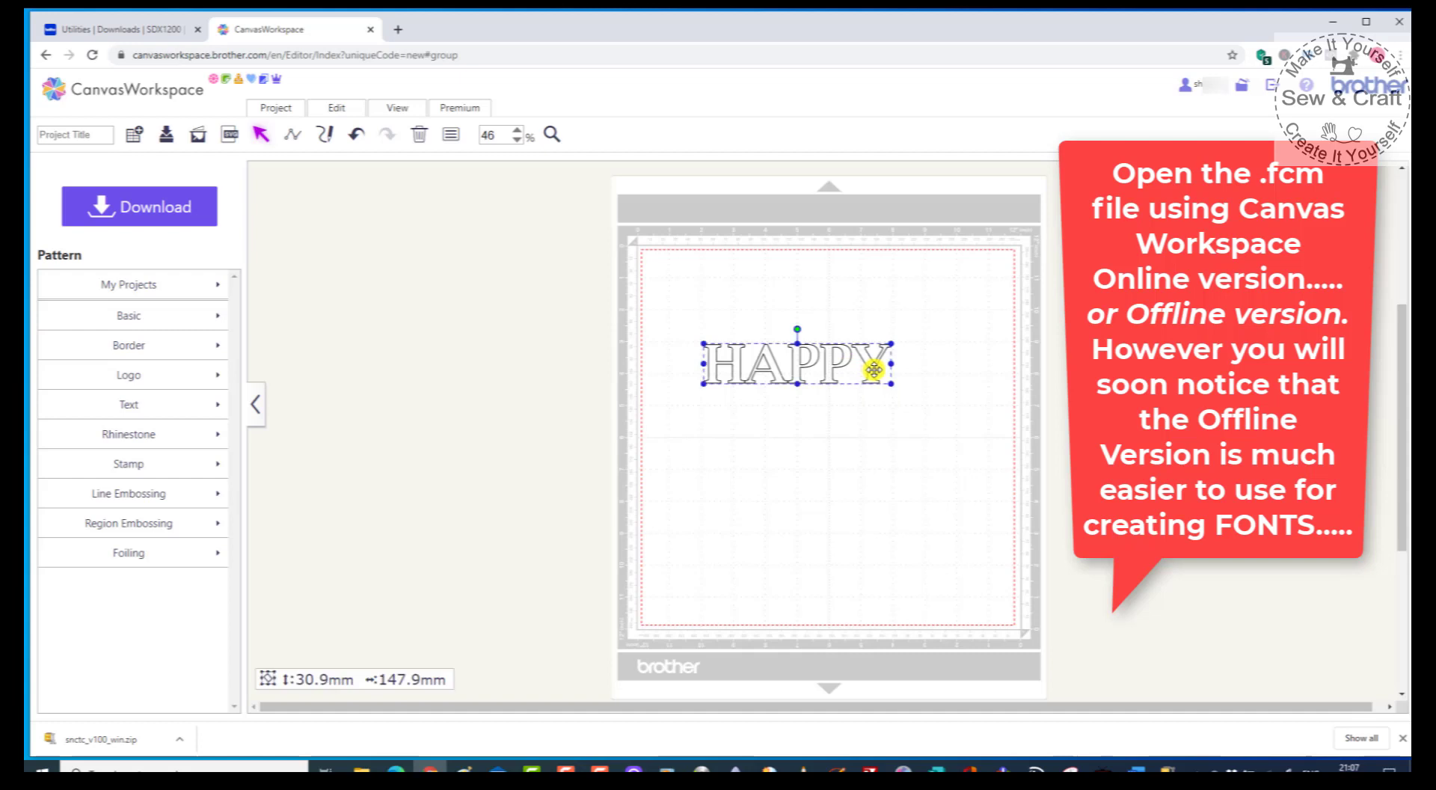
pyautogui.moveTo(892, 343); pyautogui.dragTo(961, 328)
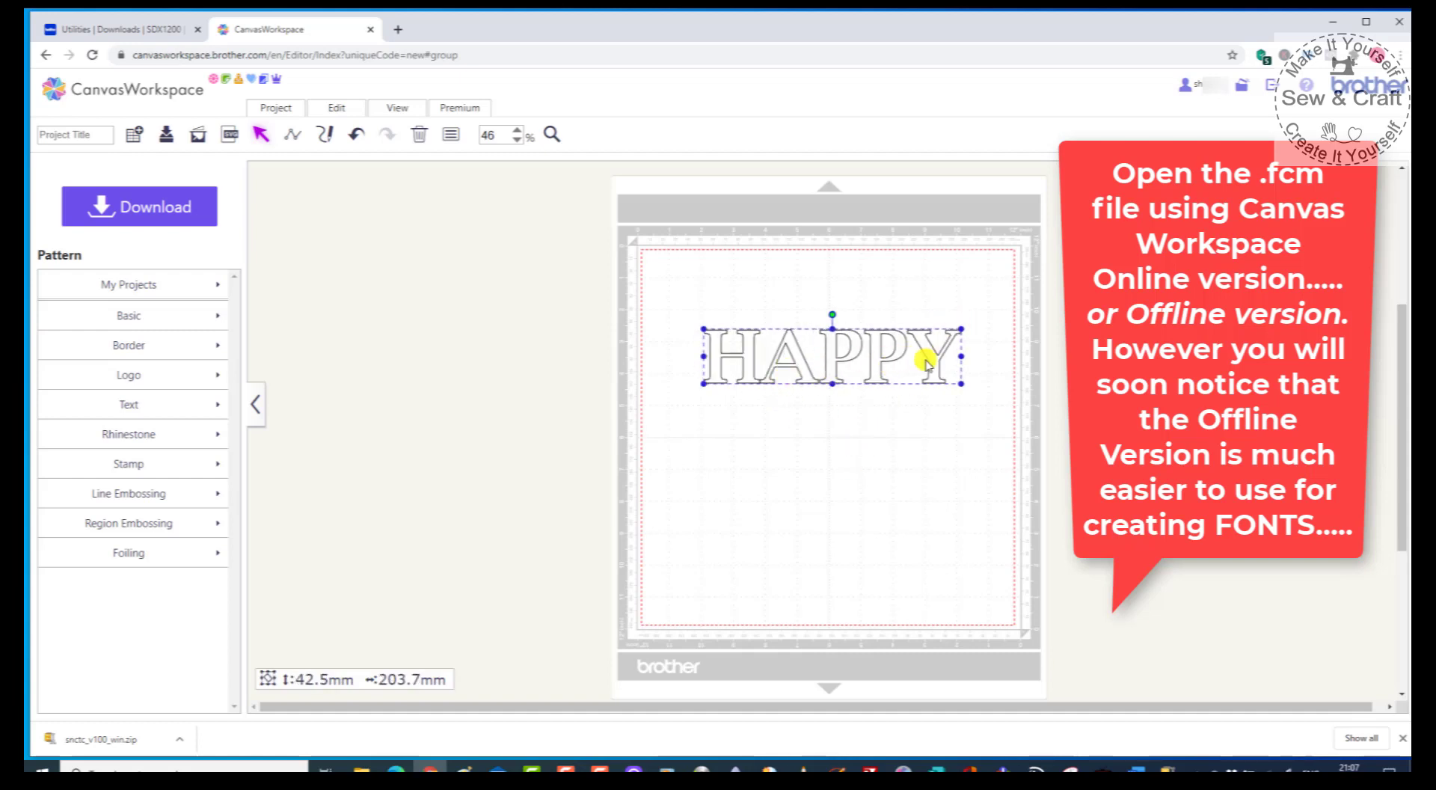
pyautogui.rightClick(835, 416)
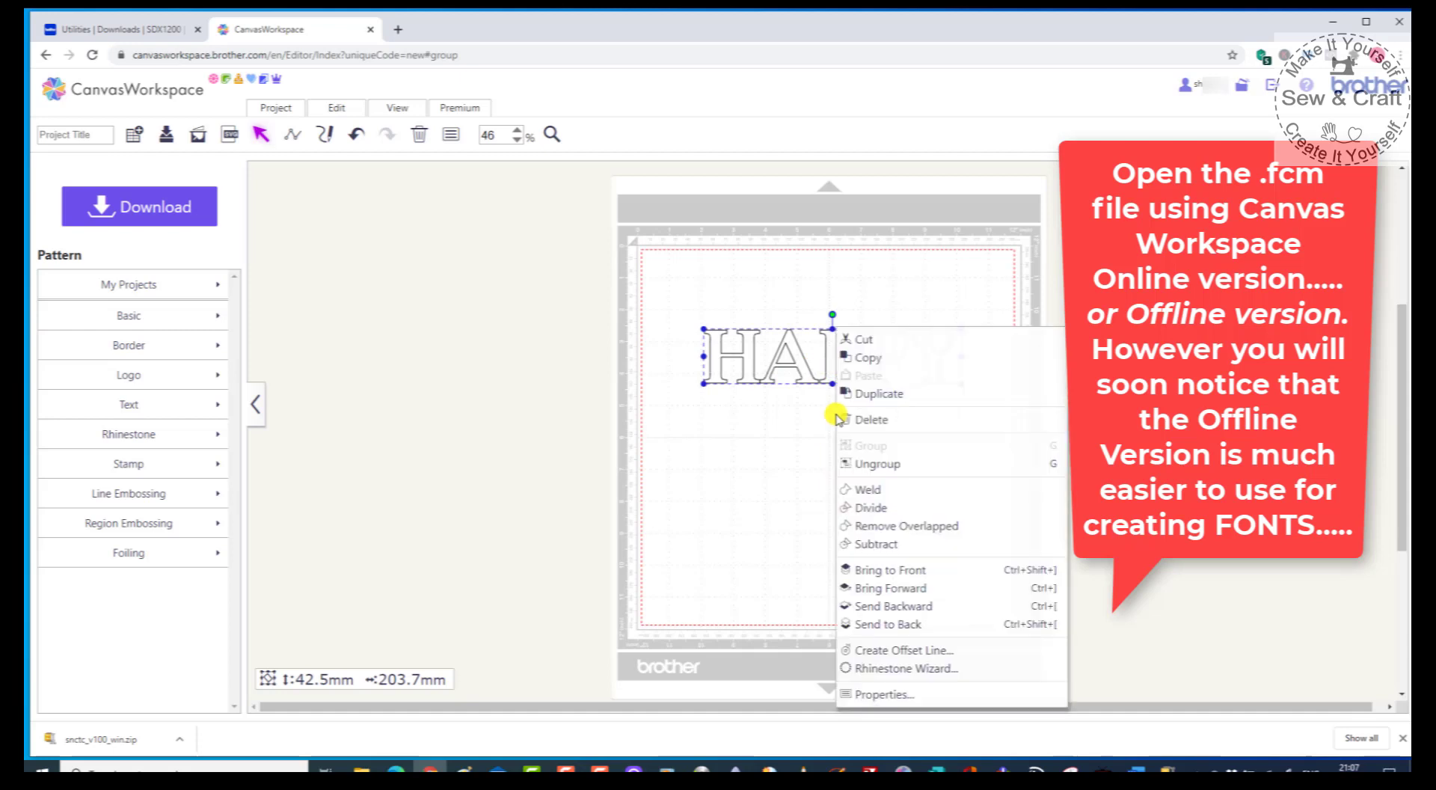
pyautogui.click(854, 464)
pyautogui.click(820, 539)
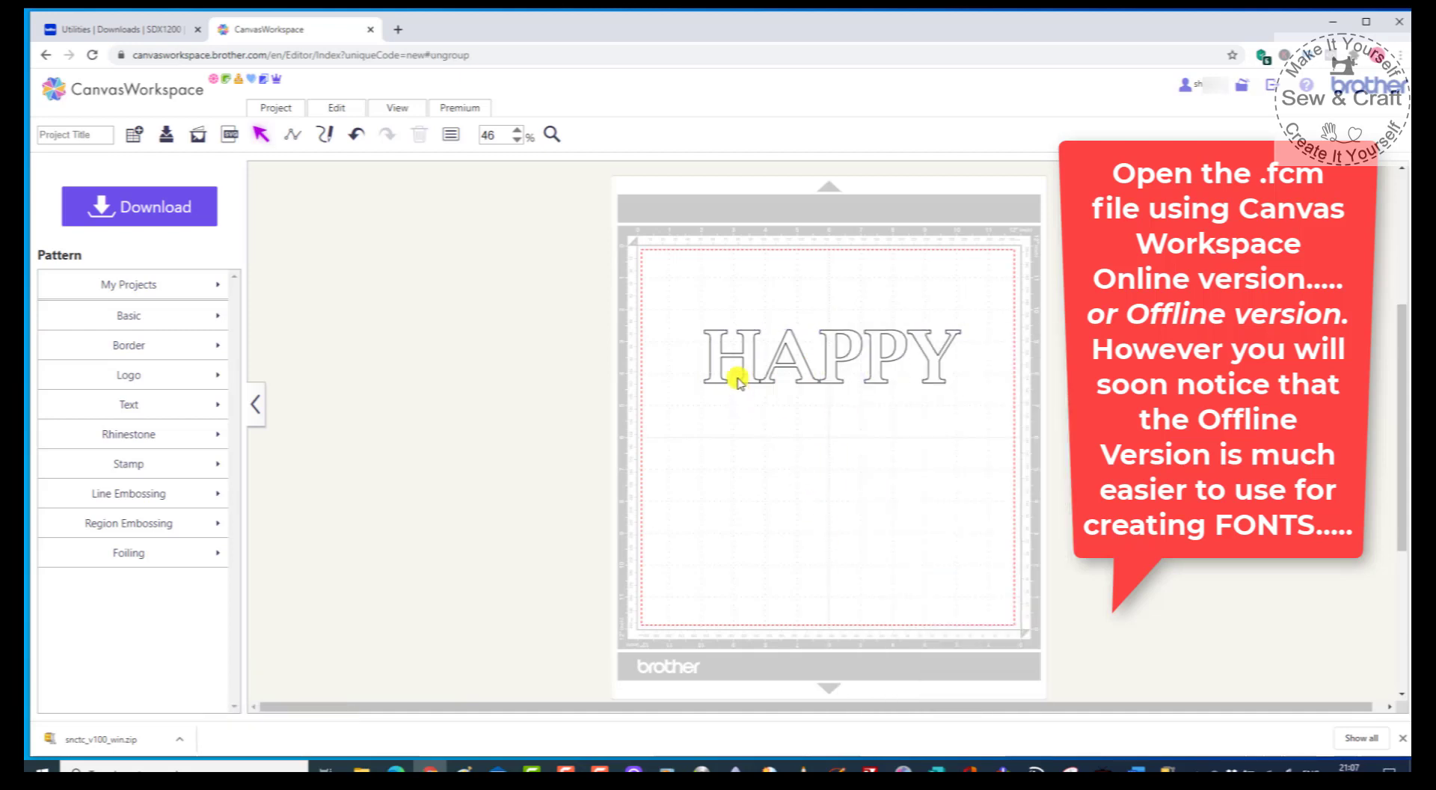
# Move the letter H away from the A, shift it slightly back toward the A, and deselect it.
pyautogui.click(748, 340)
pyautogui.moveTo(747, 340)
pyautogui.mouseDown()
pyautogui.moveTo(715, 349)
pyautogui.moveTo(757, 349)
pyautogui.moveTo(734, 356)
pyautogui.mouseUp()
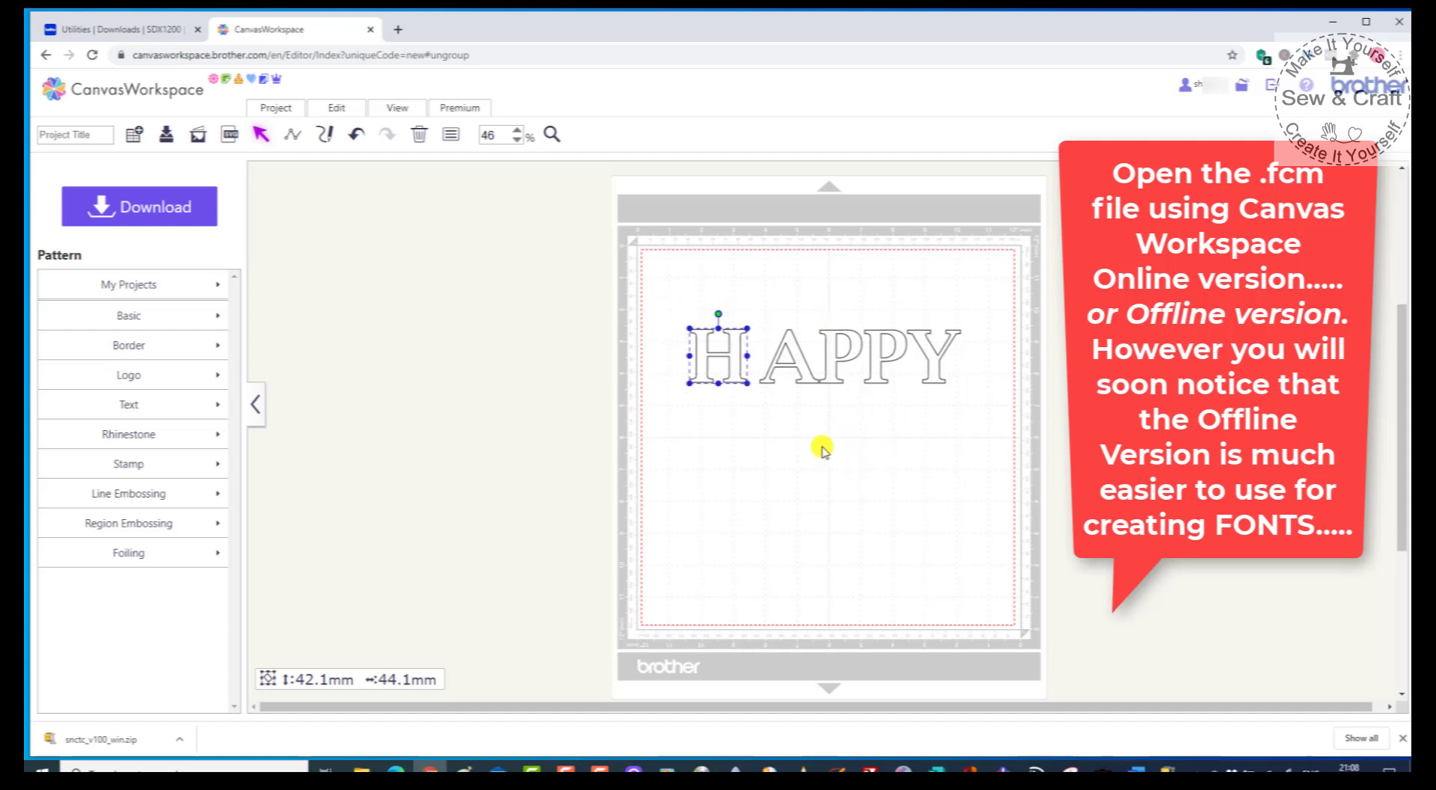
pyautogui.moveTo(736, 374); pyautogui.dragTo(744, 374)
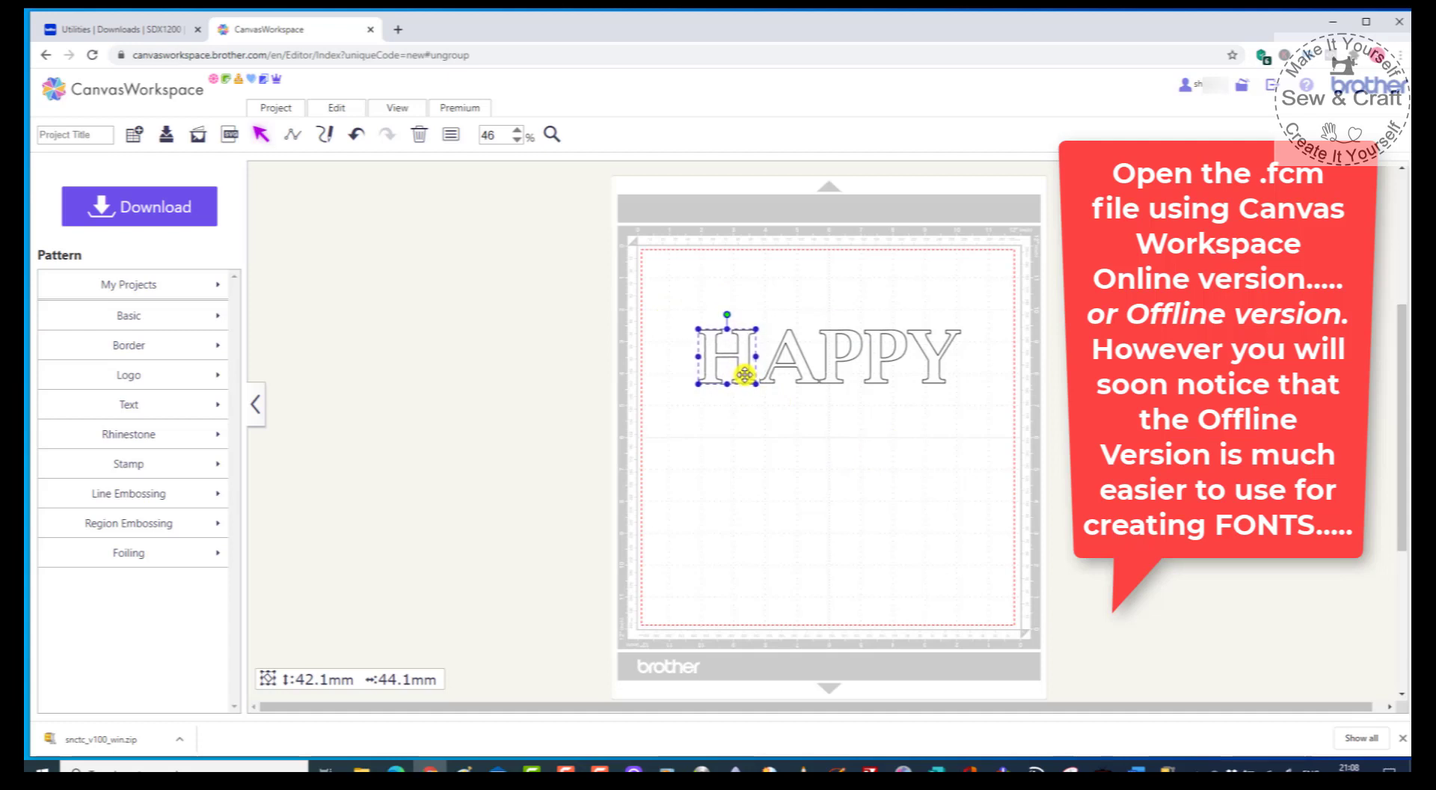
pyautogui.click(785, 464)
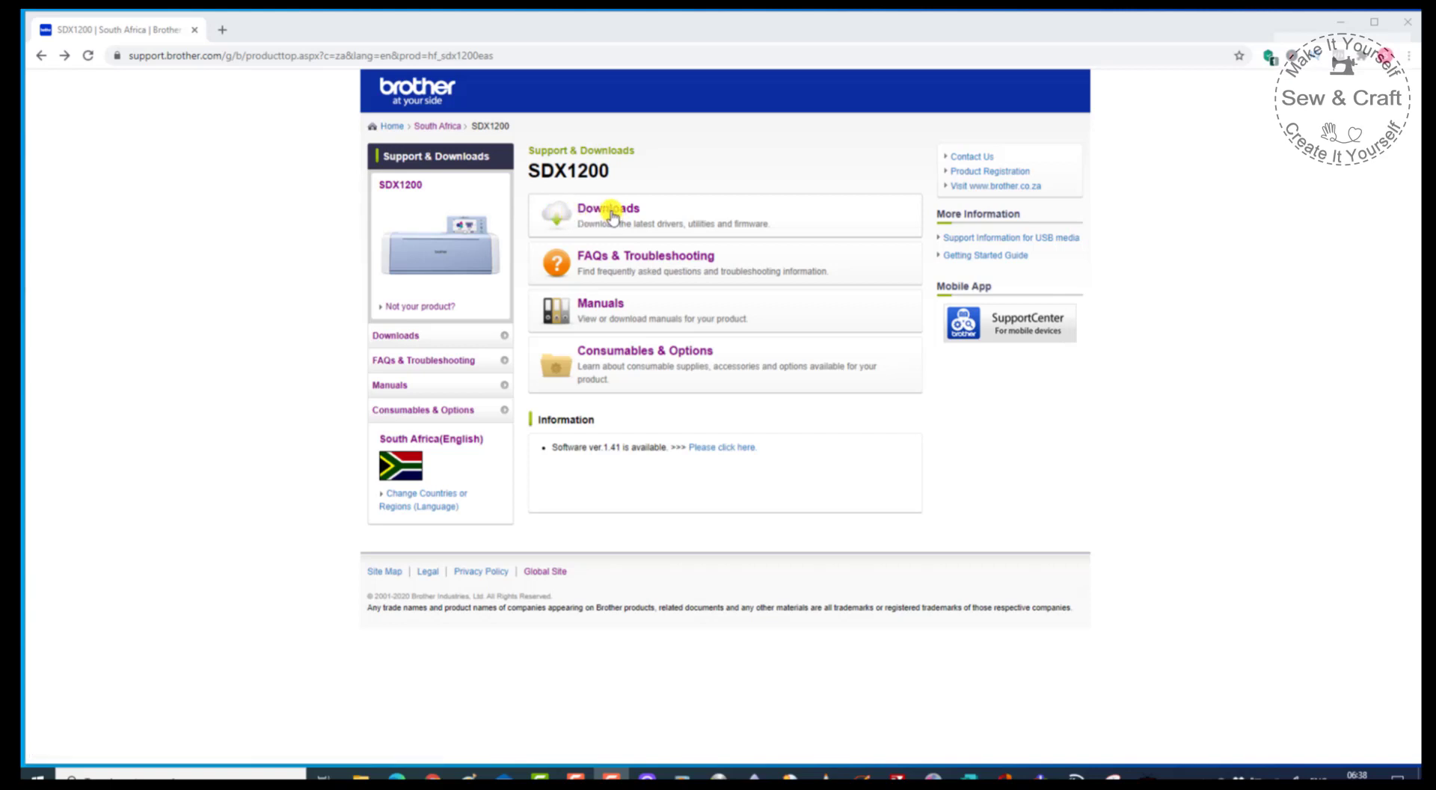
# Download the CanvasWorkspace utility for Windows 10 from the SDX1200 support page, reviewing and agreeing to the EULA.
pyautogui.click(610, 213)
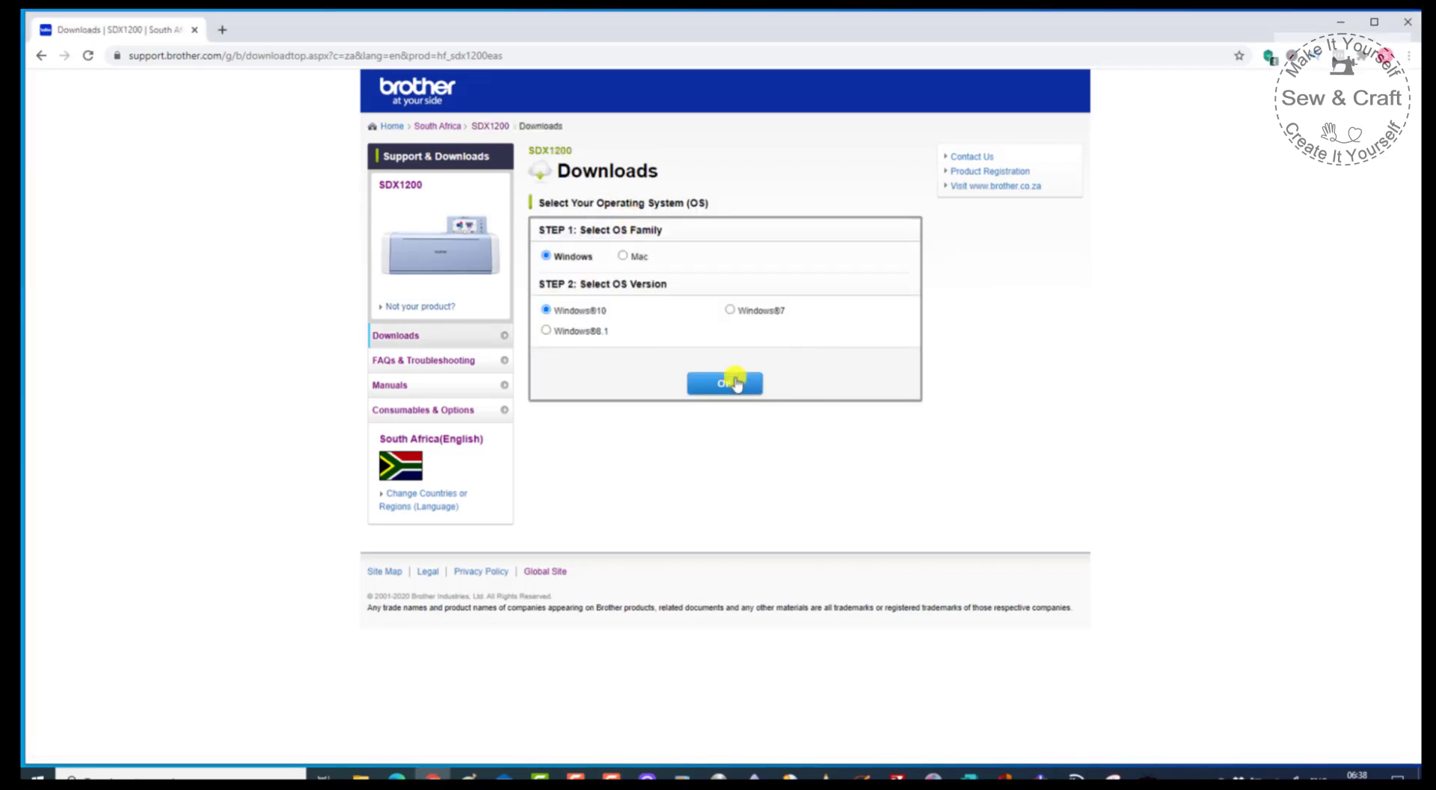
pyautogui.click(725, 396)
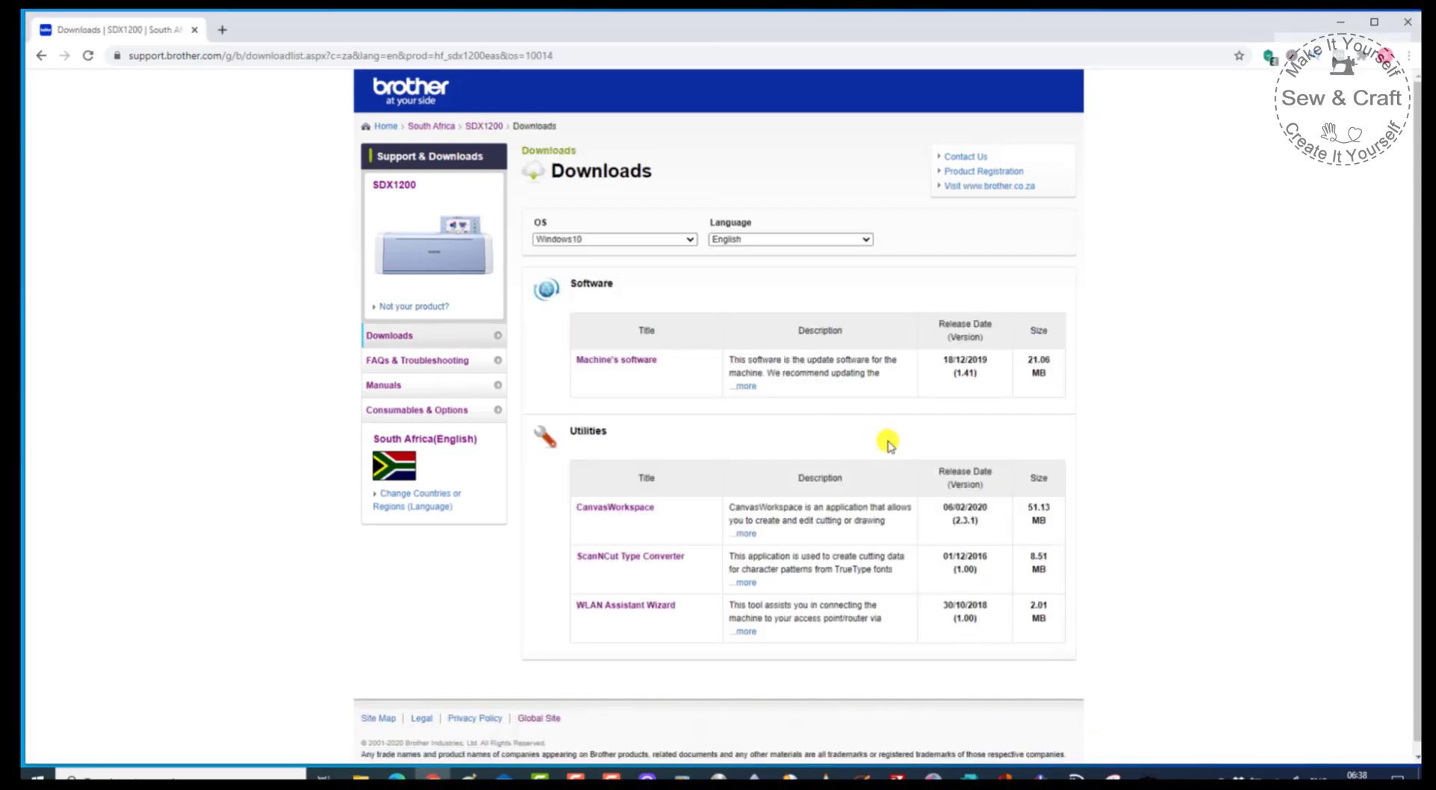
pyautogui.click(629, 508)
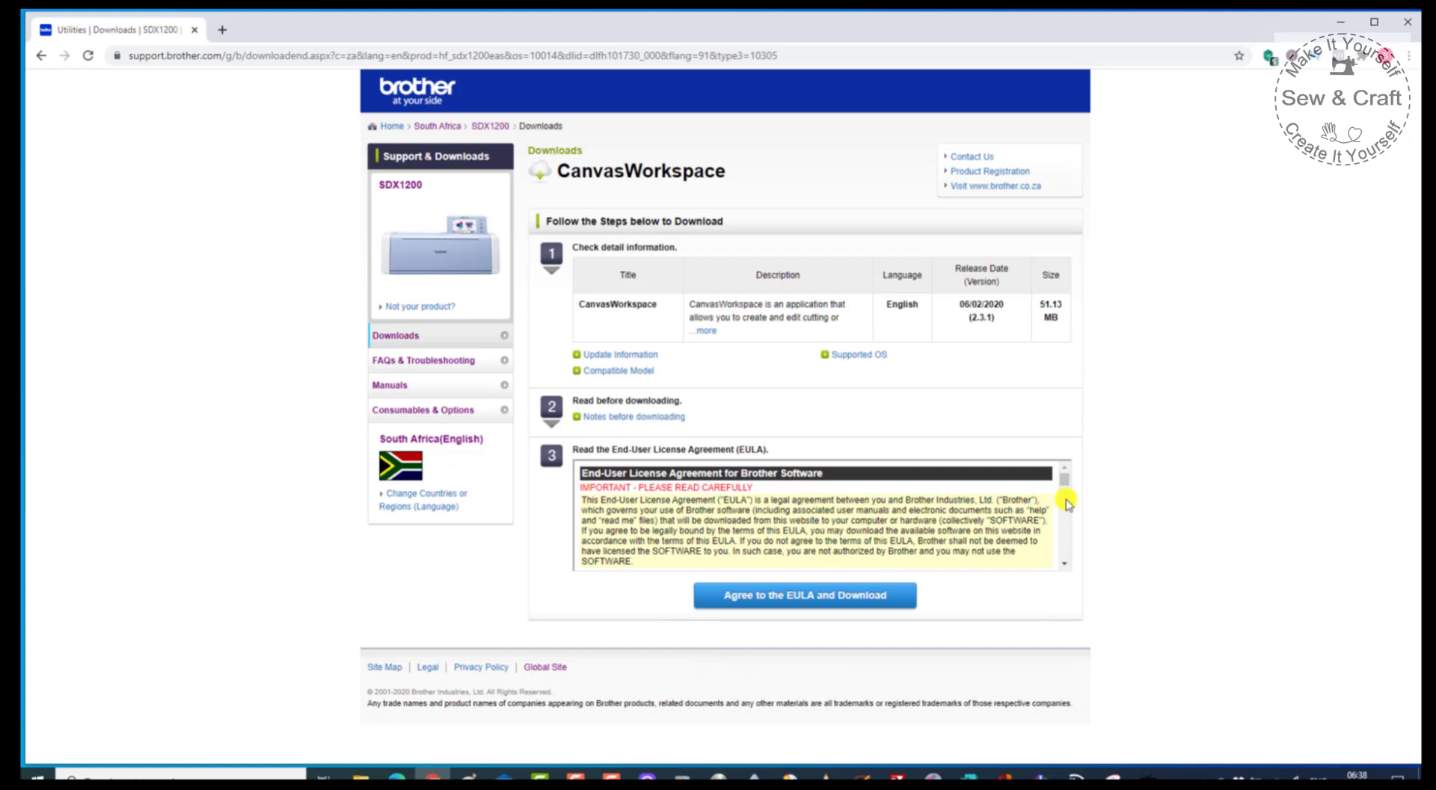
pyautogui.scroll(-5, 1064, 494)
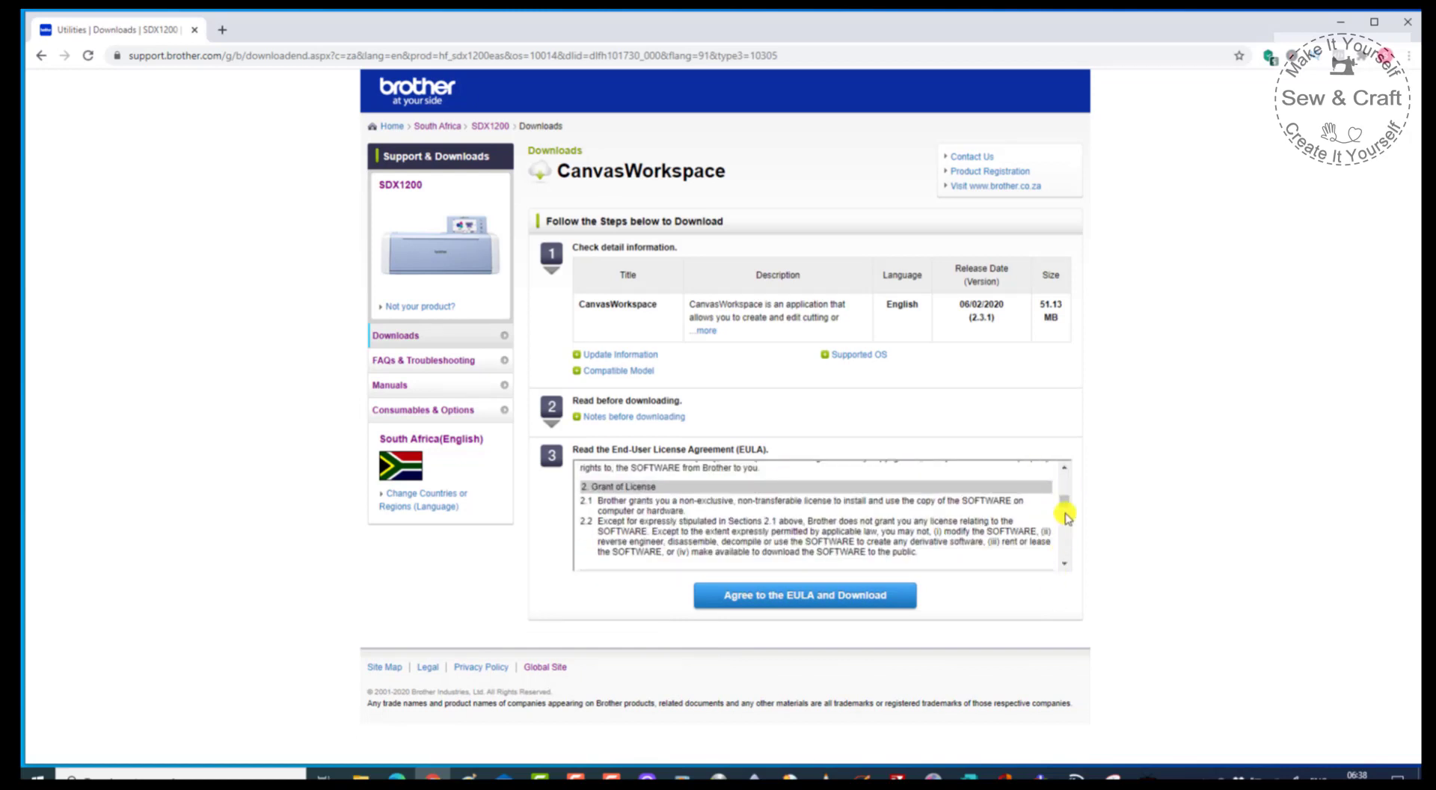
pyautogui.moveTo(1062, 503); pyautogui.dragTo(1061, 573)
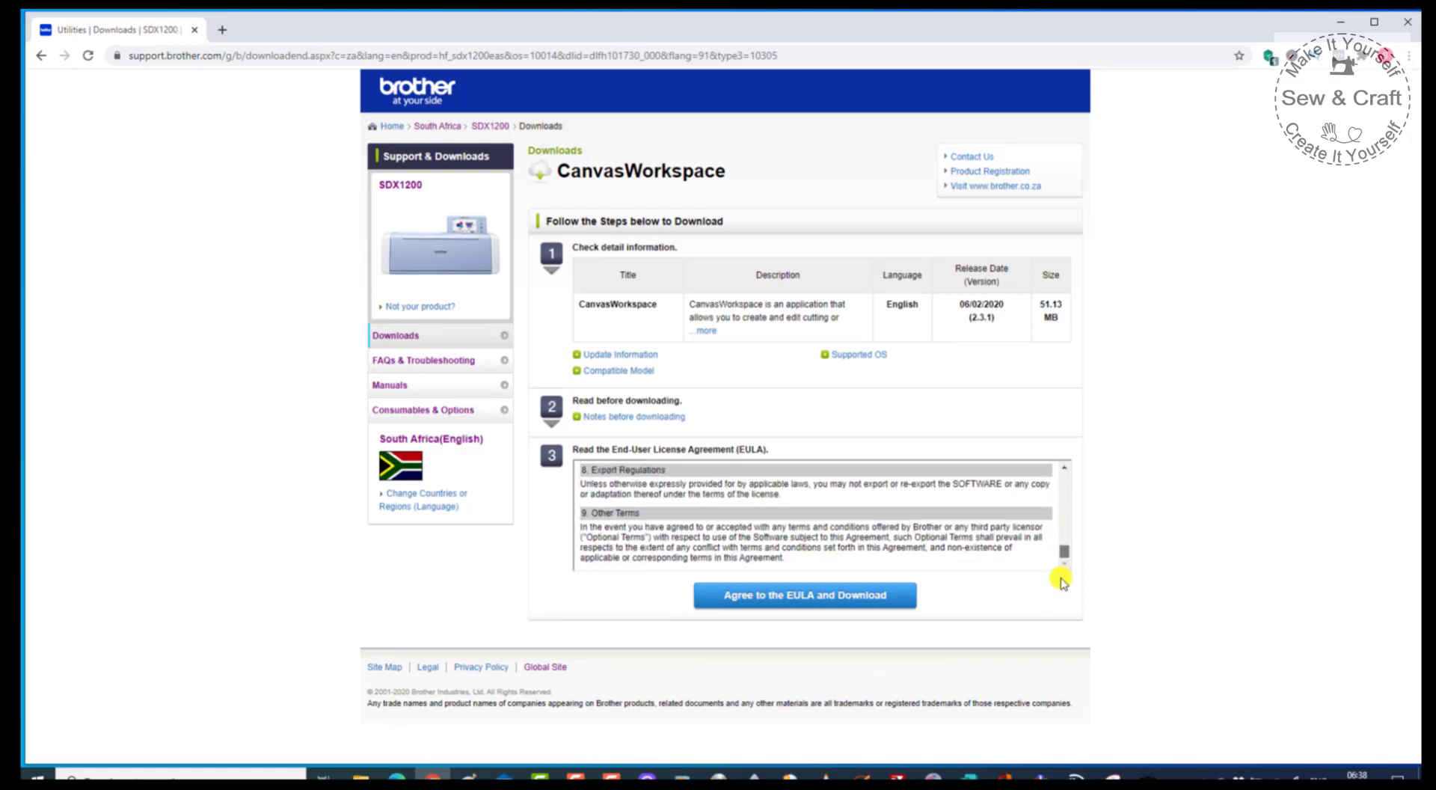
pyautogui.click(752, 600)
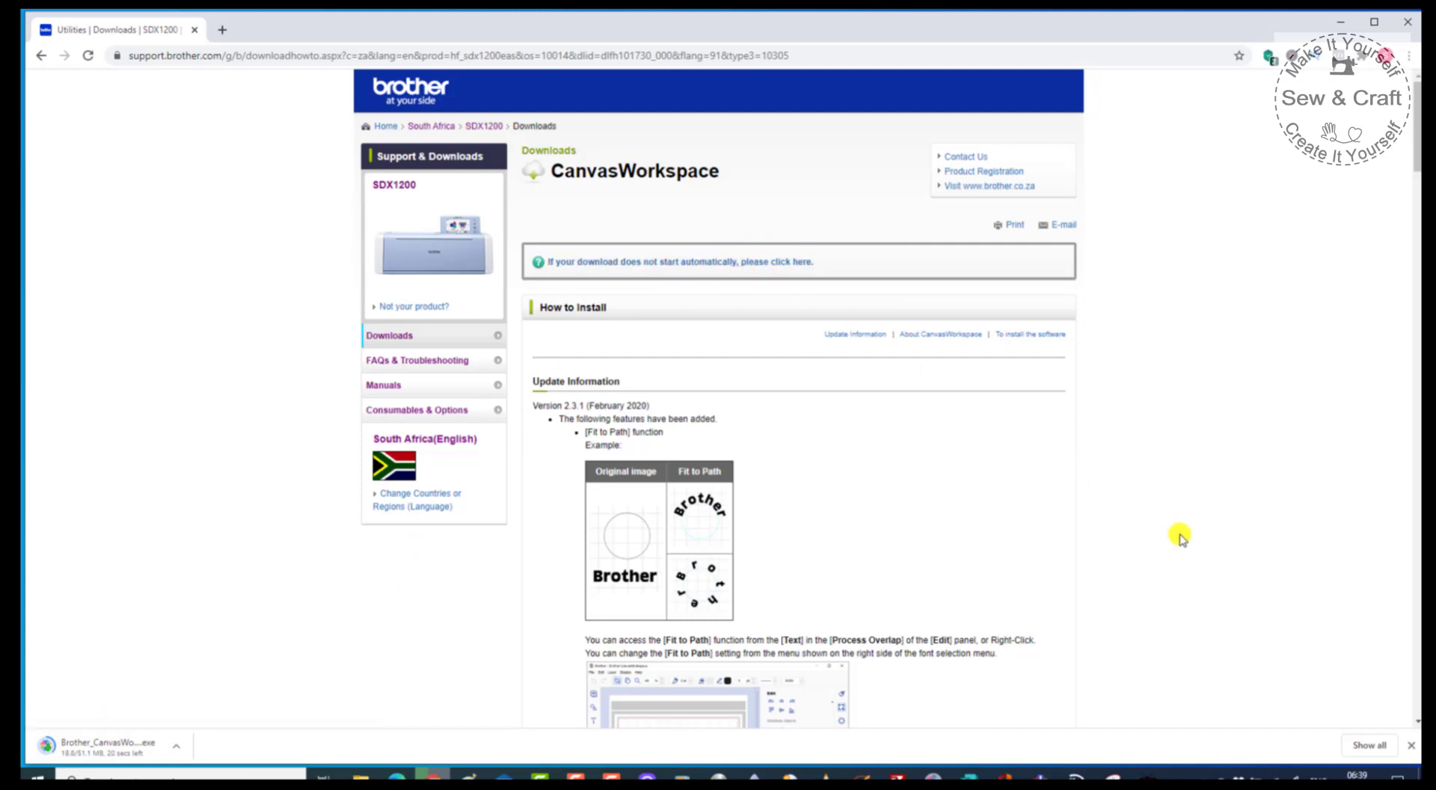
# Examine the CanvasWorkspace download page's update information, shortcut keys, supported file formats and installation instructions.
pyautogui.scroll(-1, 1180, 535)
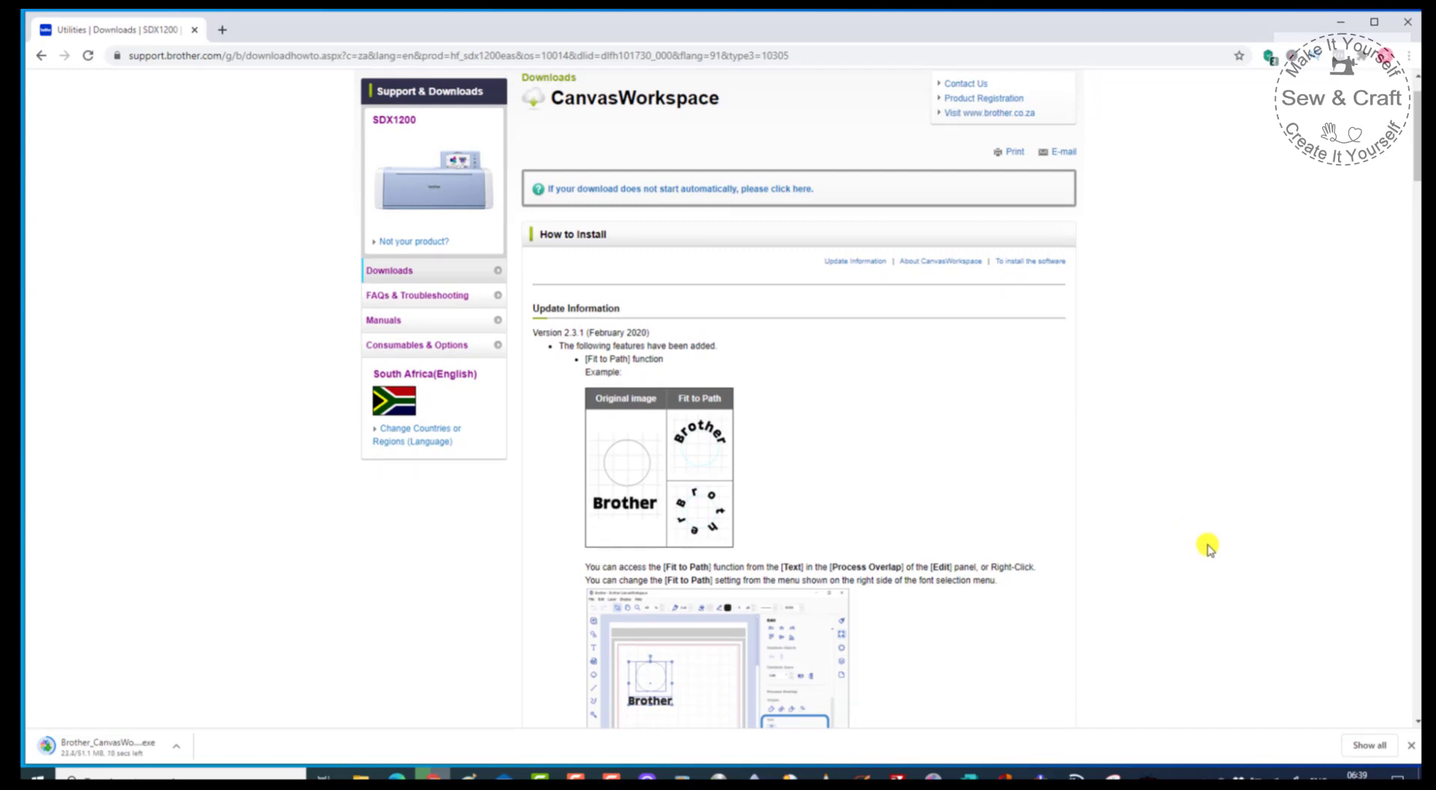
pyautogui.scroll(-1, 1209, 546)
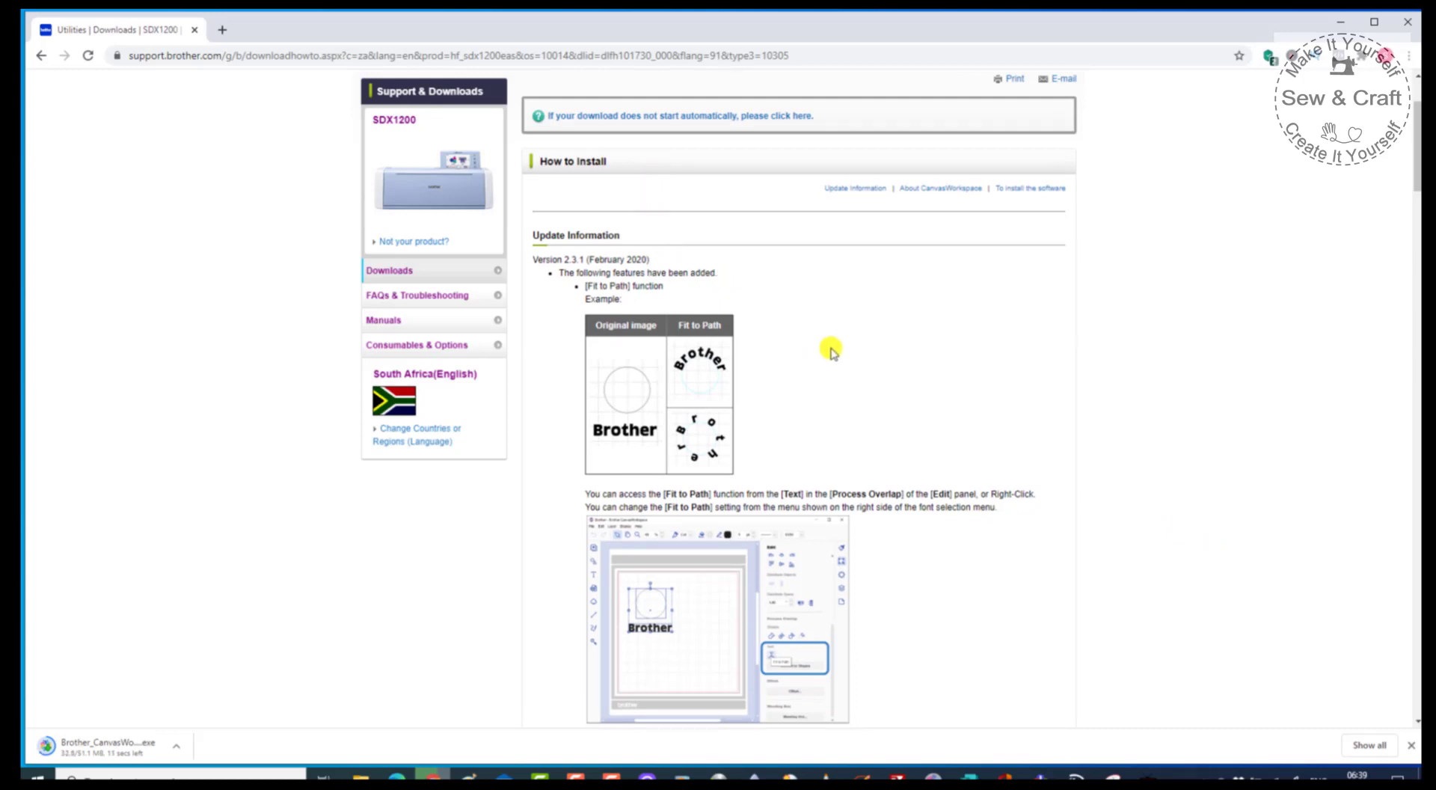
pyautogui.scroll(-1, 841, 349)
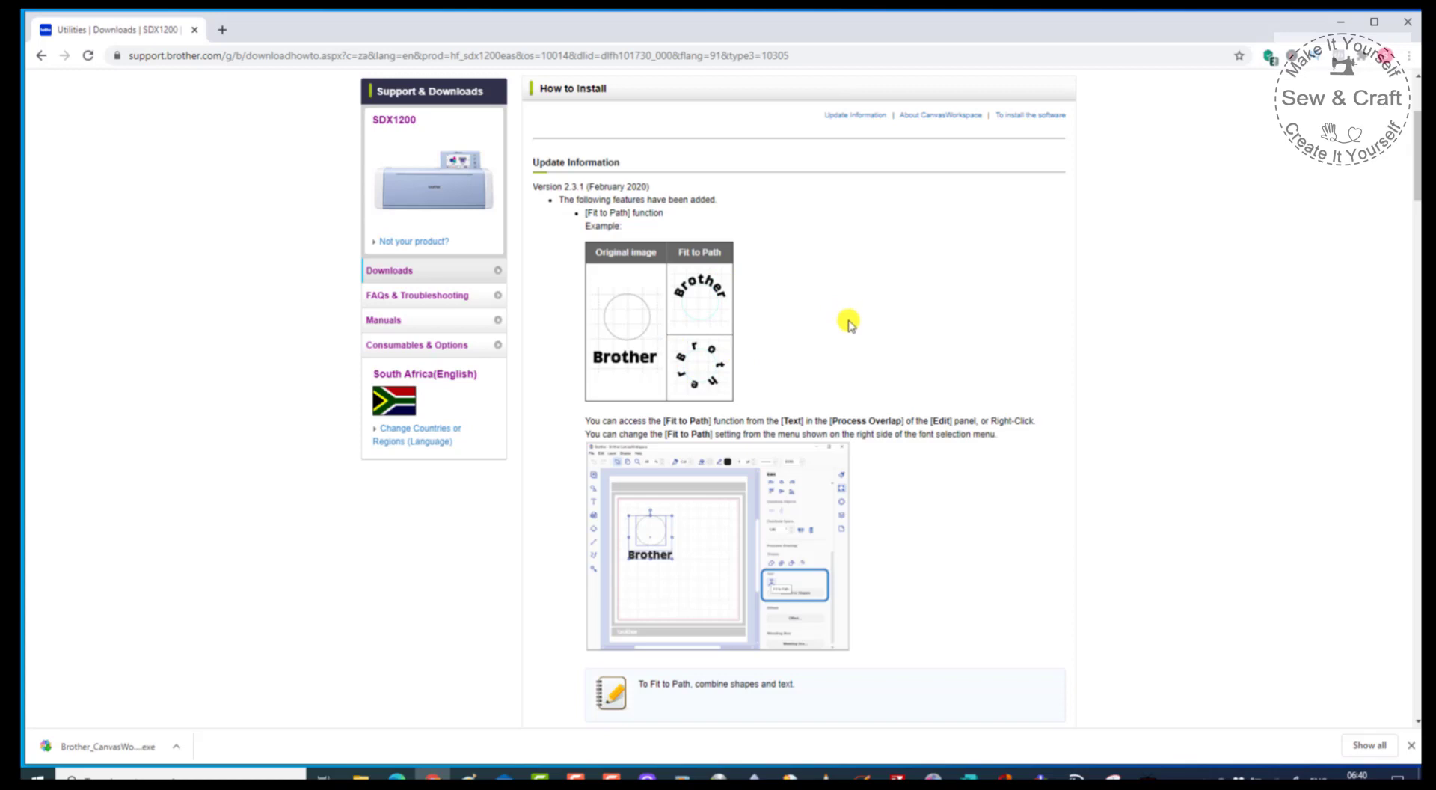
pyautogui.scroll(-2, 848, 320)
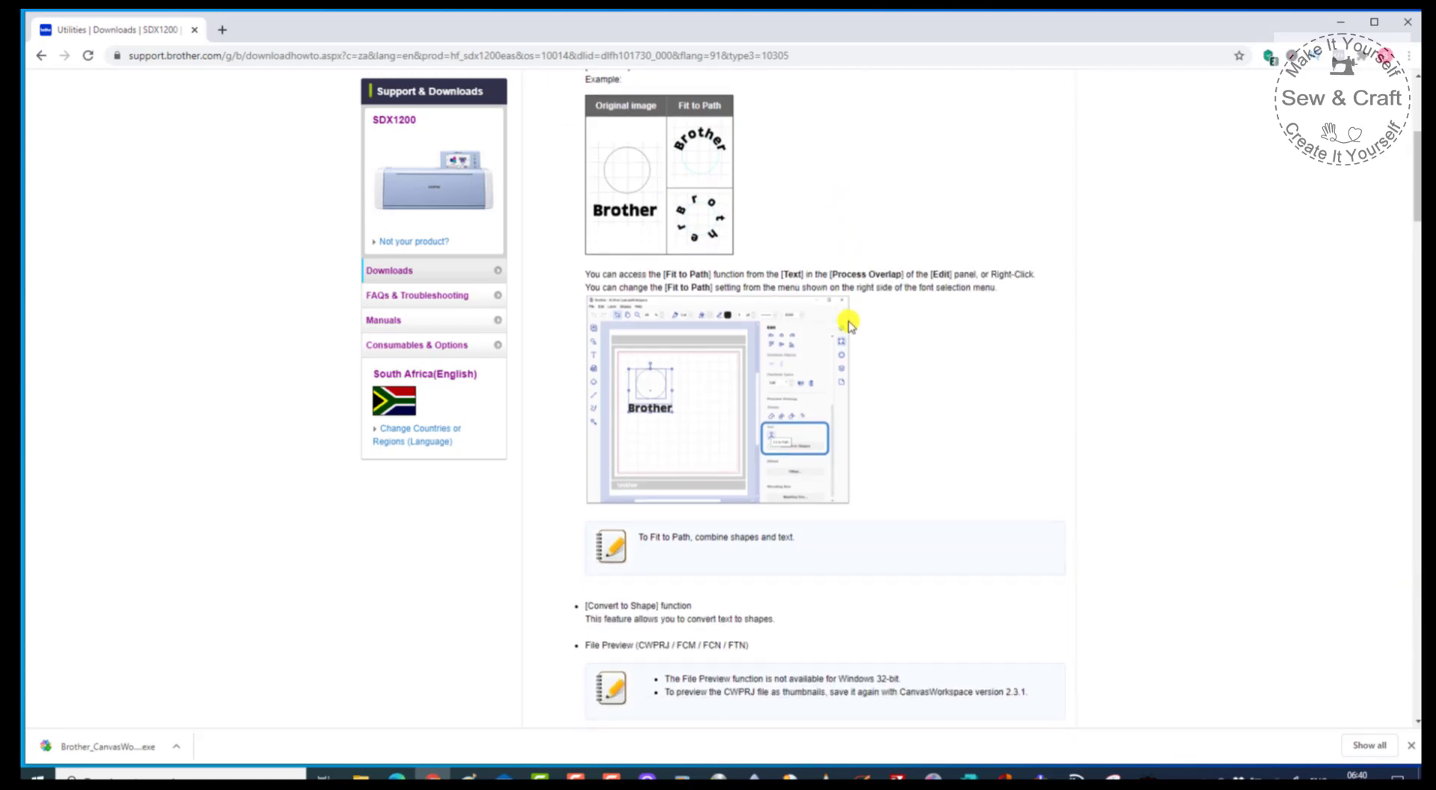
pyautogui.scroll(-3, 848, 323)
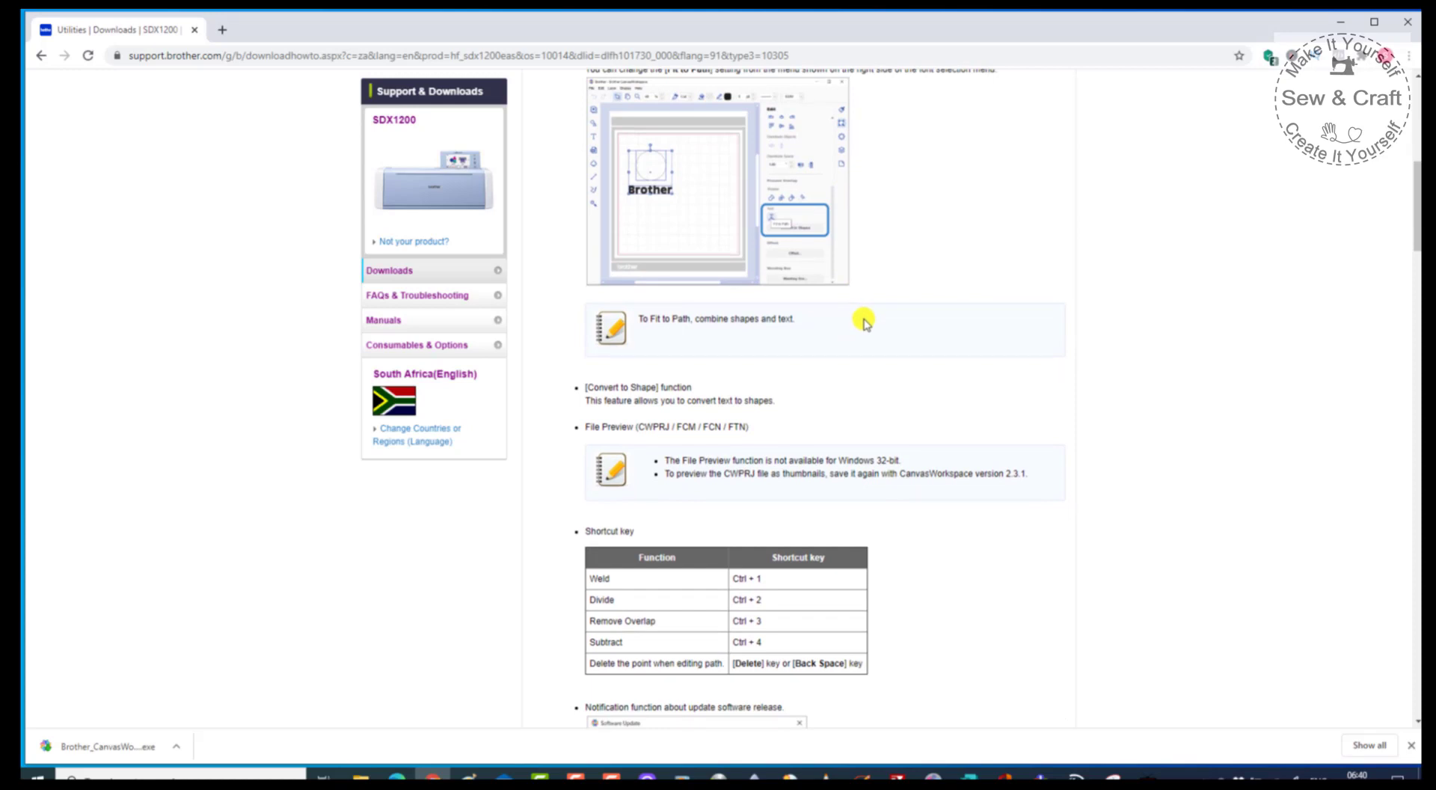
pyautogui.scroll(-4, 864, 322)
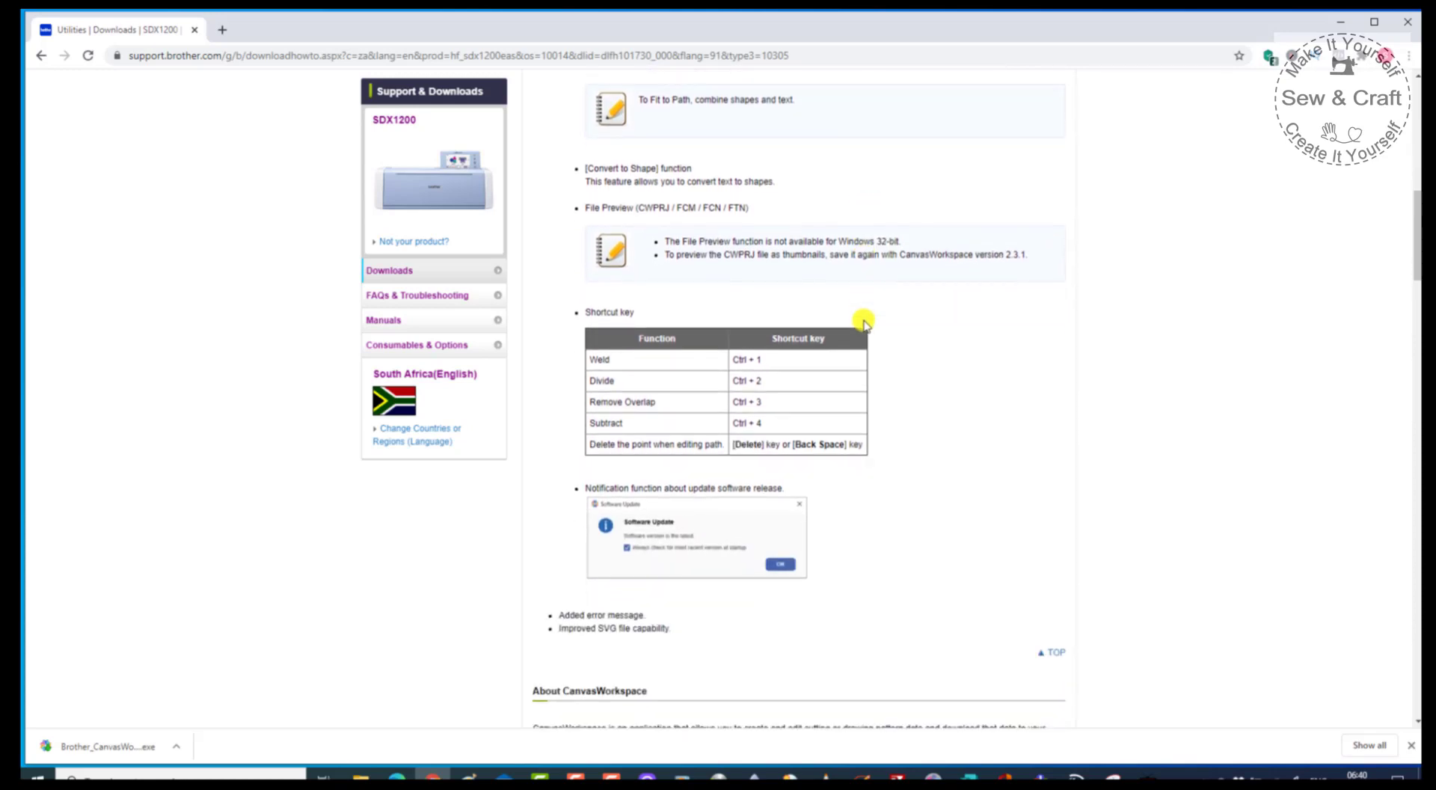
pyautogui.scroll(-2, 825, 314)
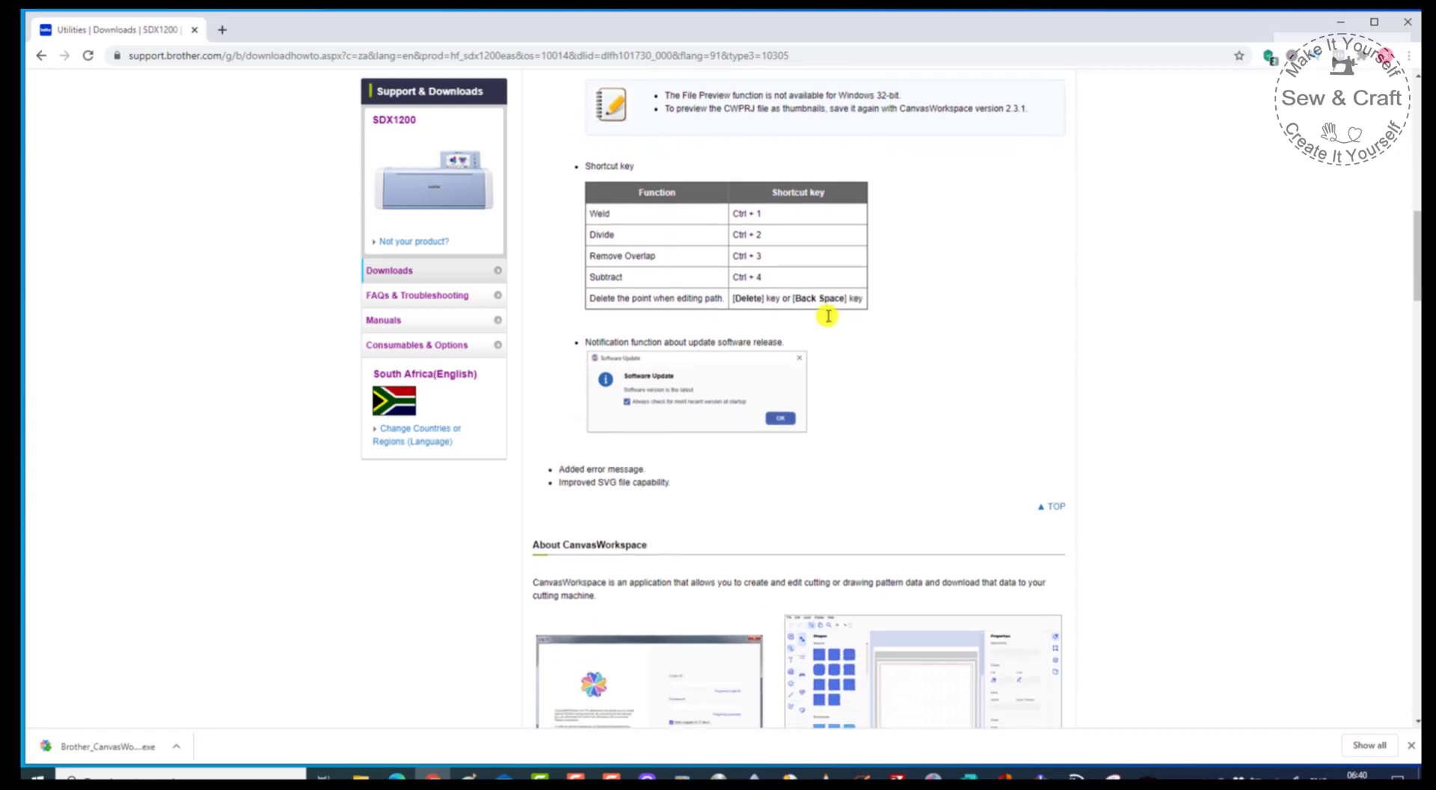
pyautogui.scroll(-3, 828, 322)
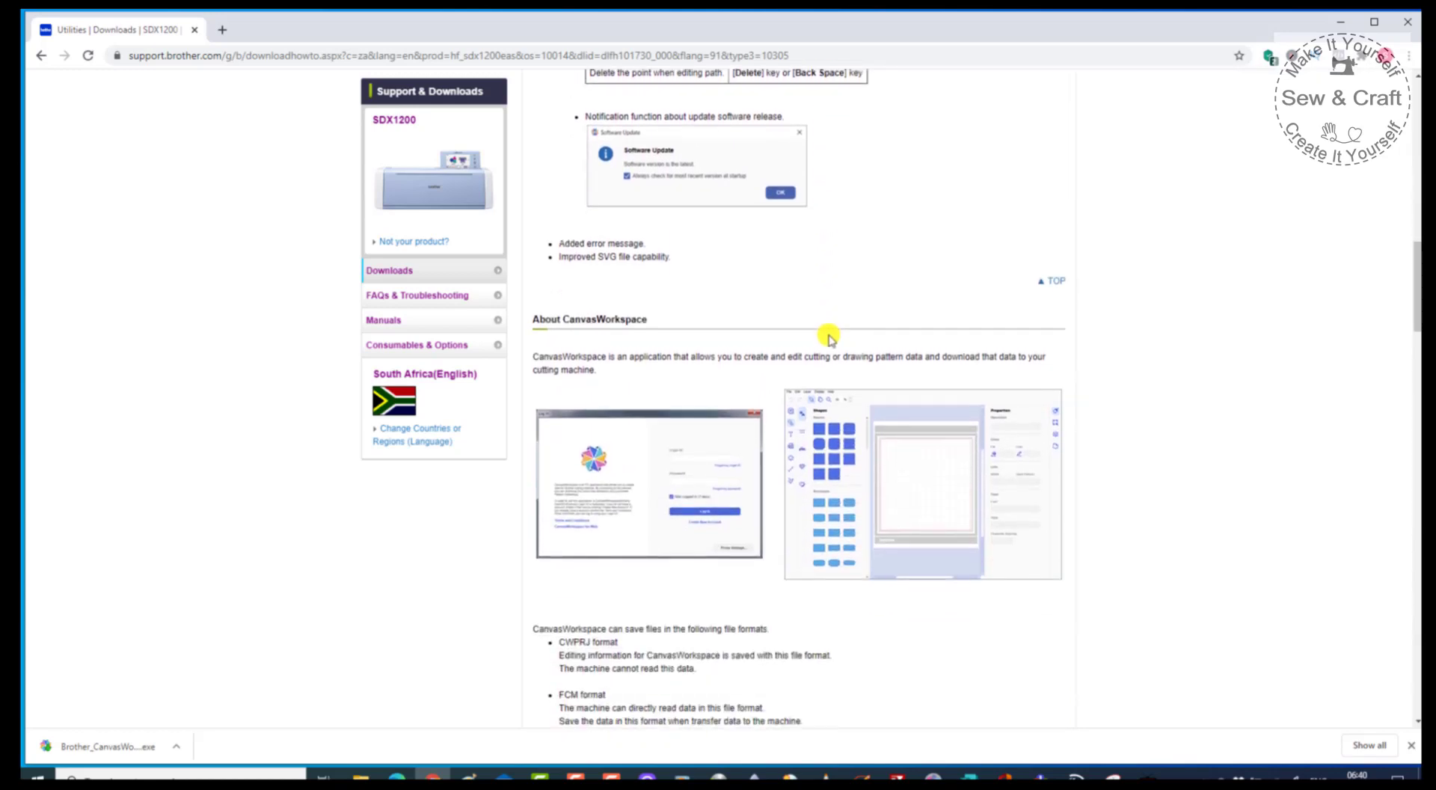
pyautogui.scroll(-6, 828, 338)
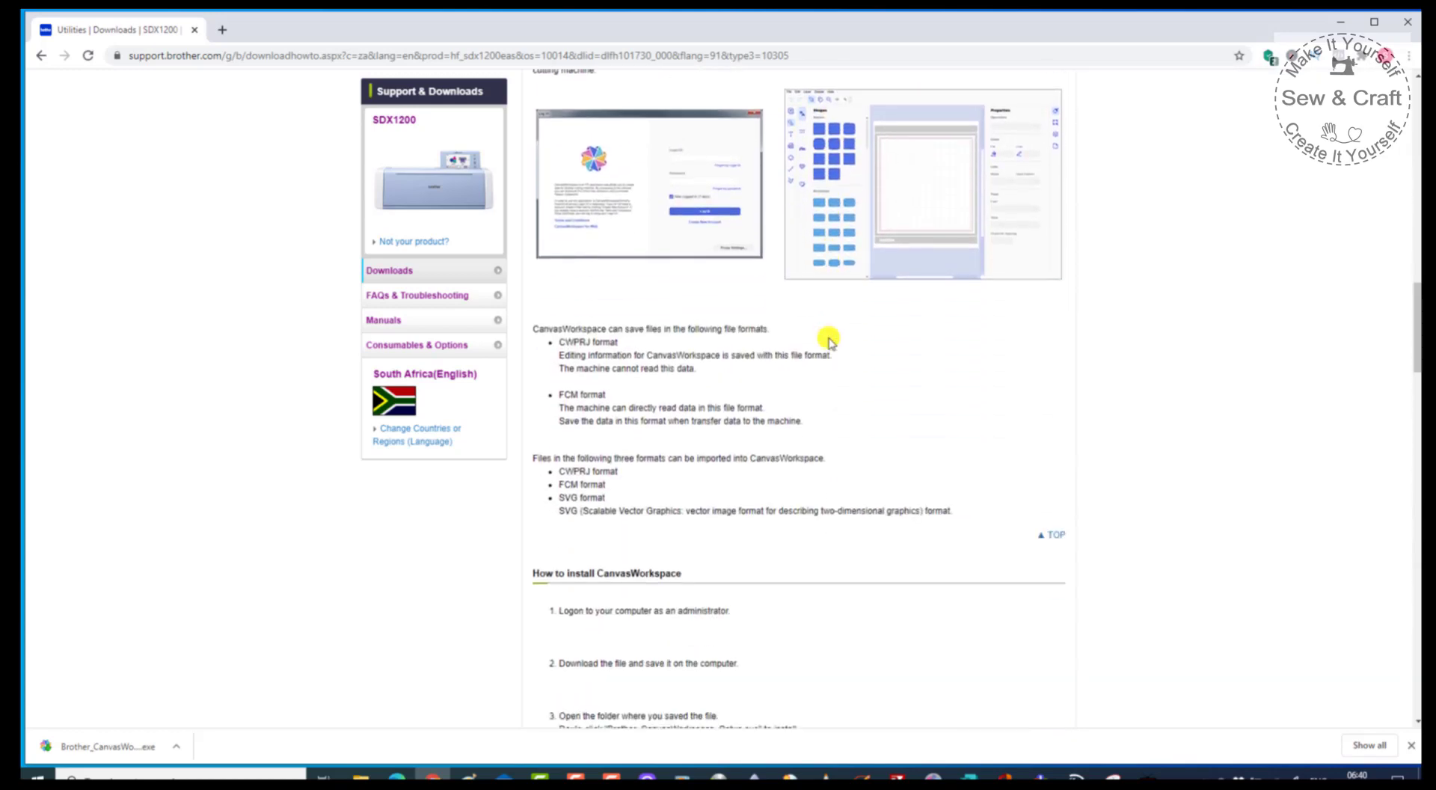
pyautogui.scroll(-2, 828, 339)
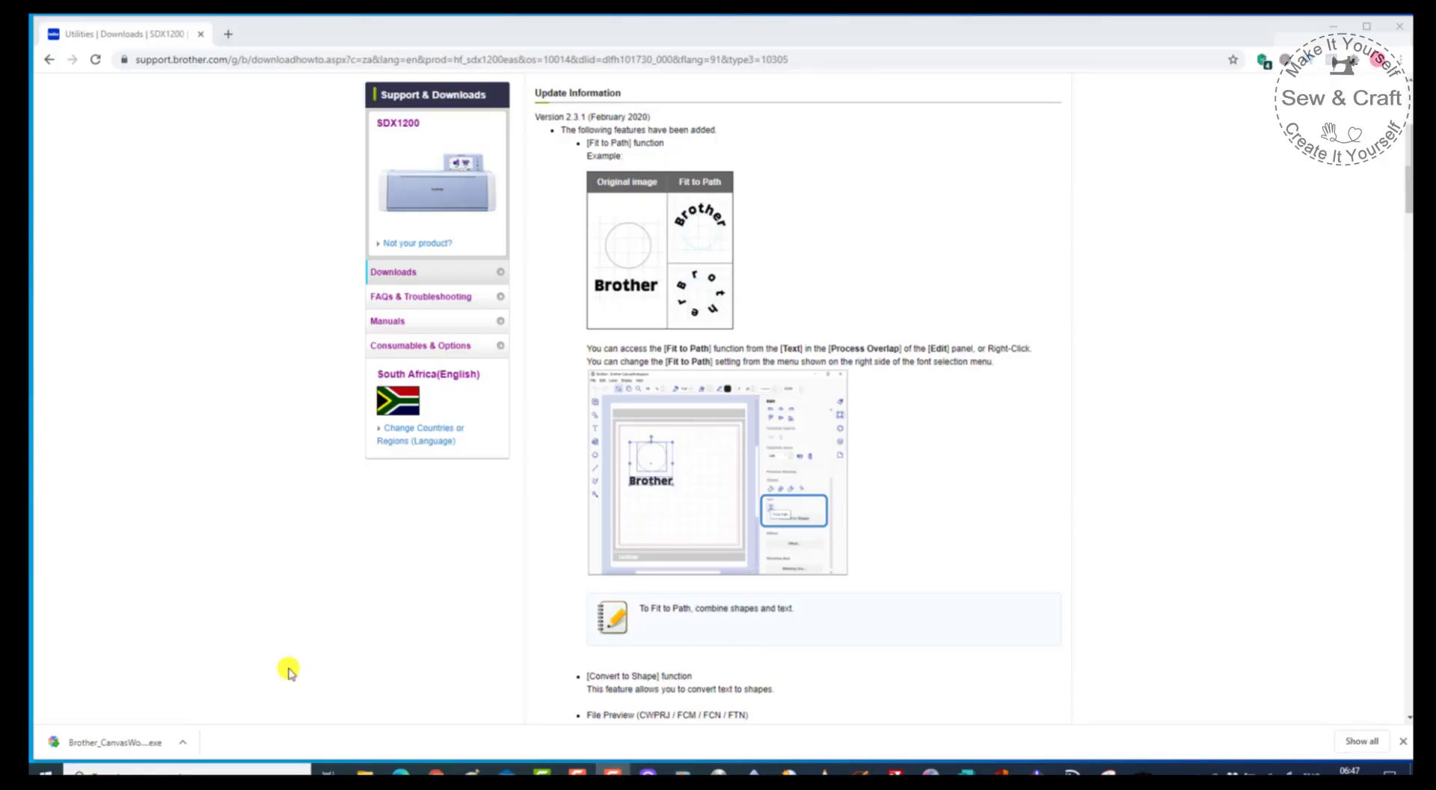
# Show the downloaded installer in its folder and launch Brother_CanvasWorkspace_Setup.exe.
pyautogui.rightClick(124, 741)
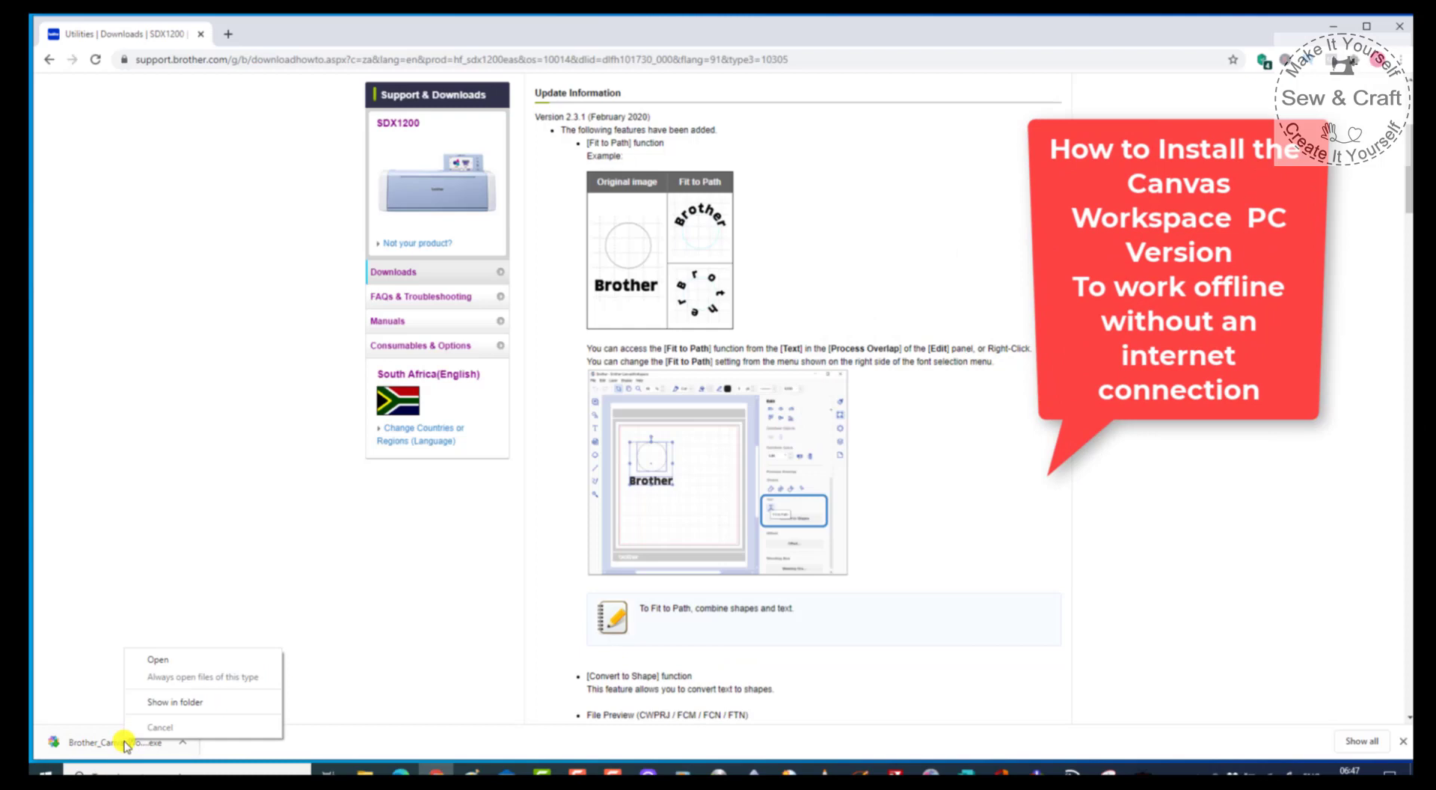
pyautogui.click(187, 702)
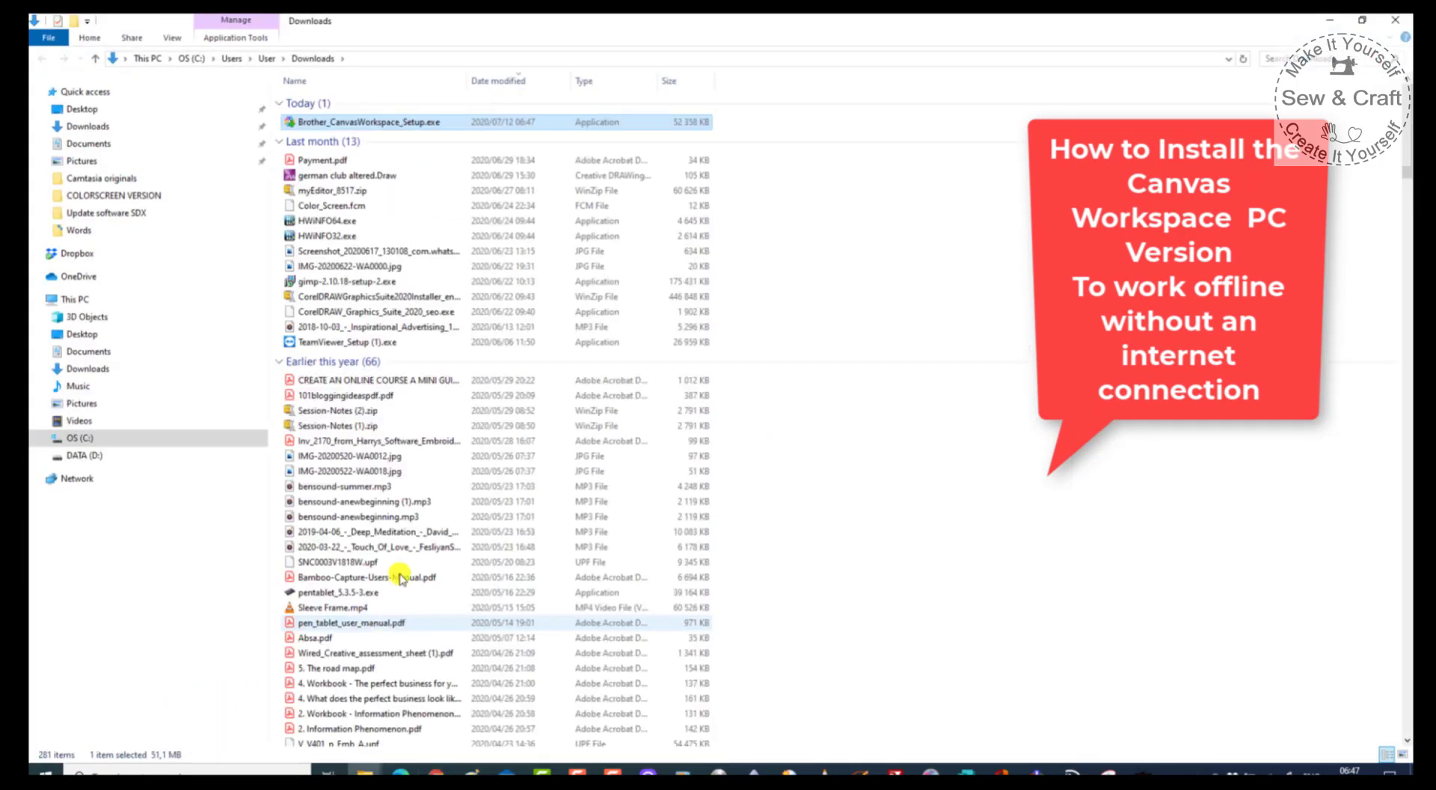
pyautogui.click(389, 122)
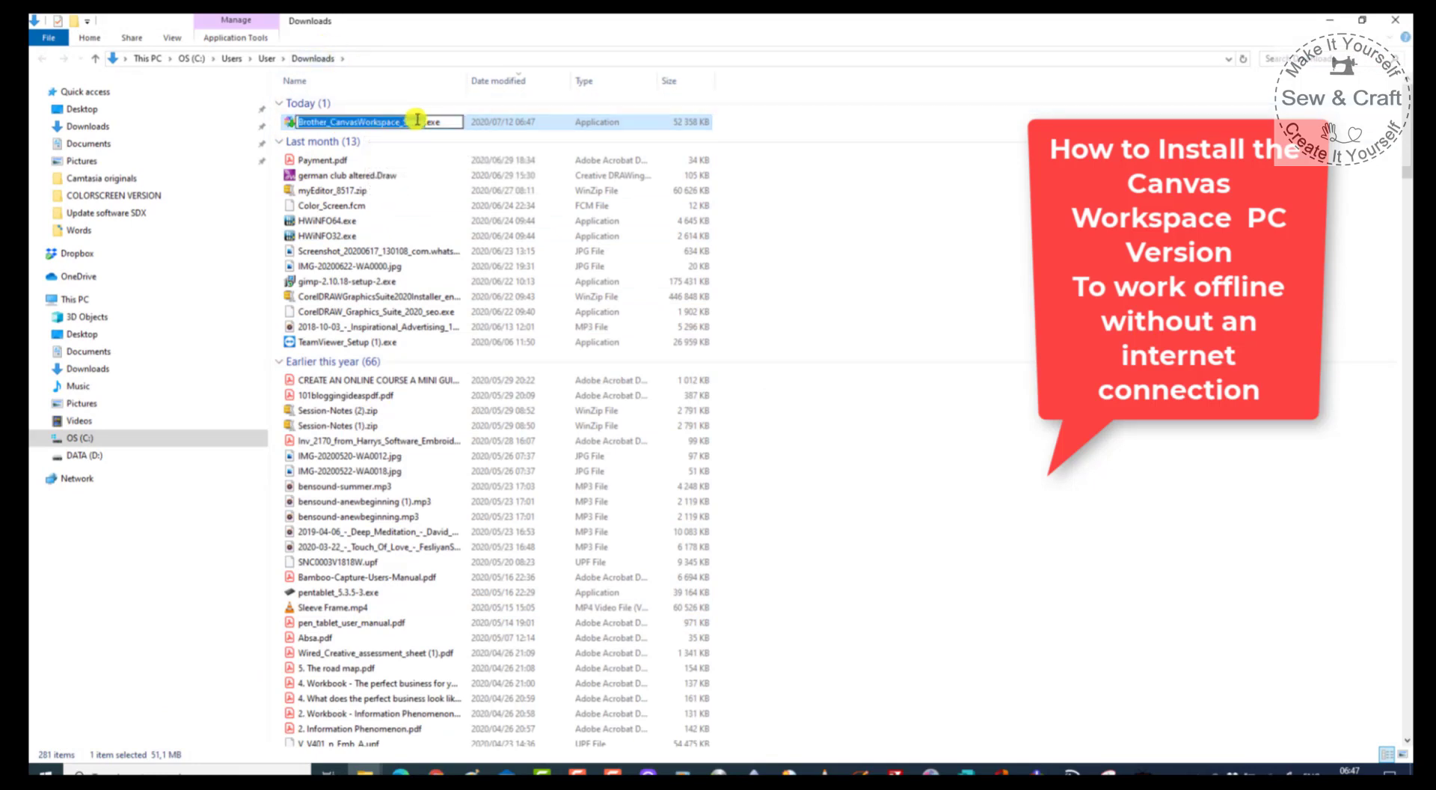
pyautogui.click(292, 130)
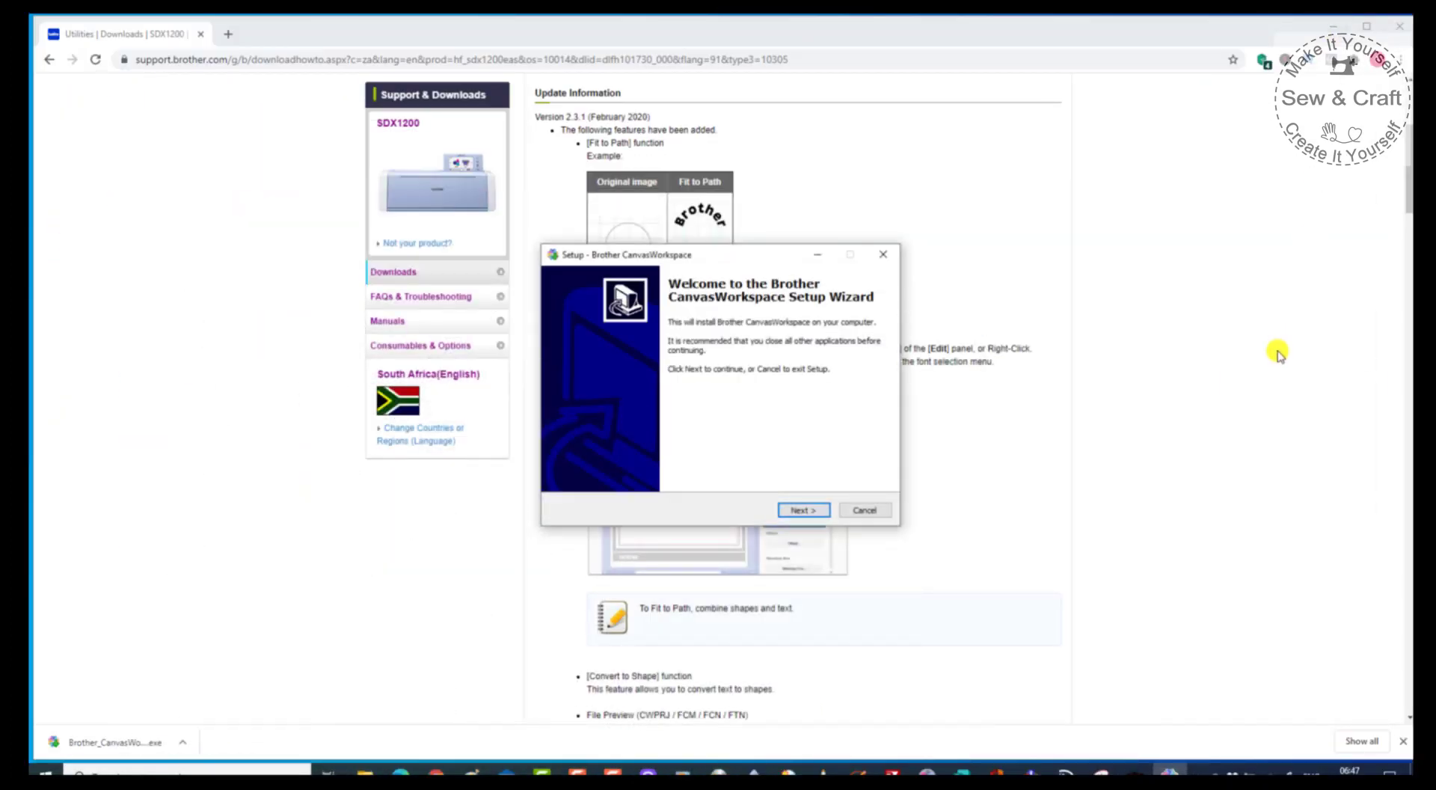
# Minimize the browser and install Brother CanvasWorkspace through the setup wizard.
pyautogui.click(1331, 26)
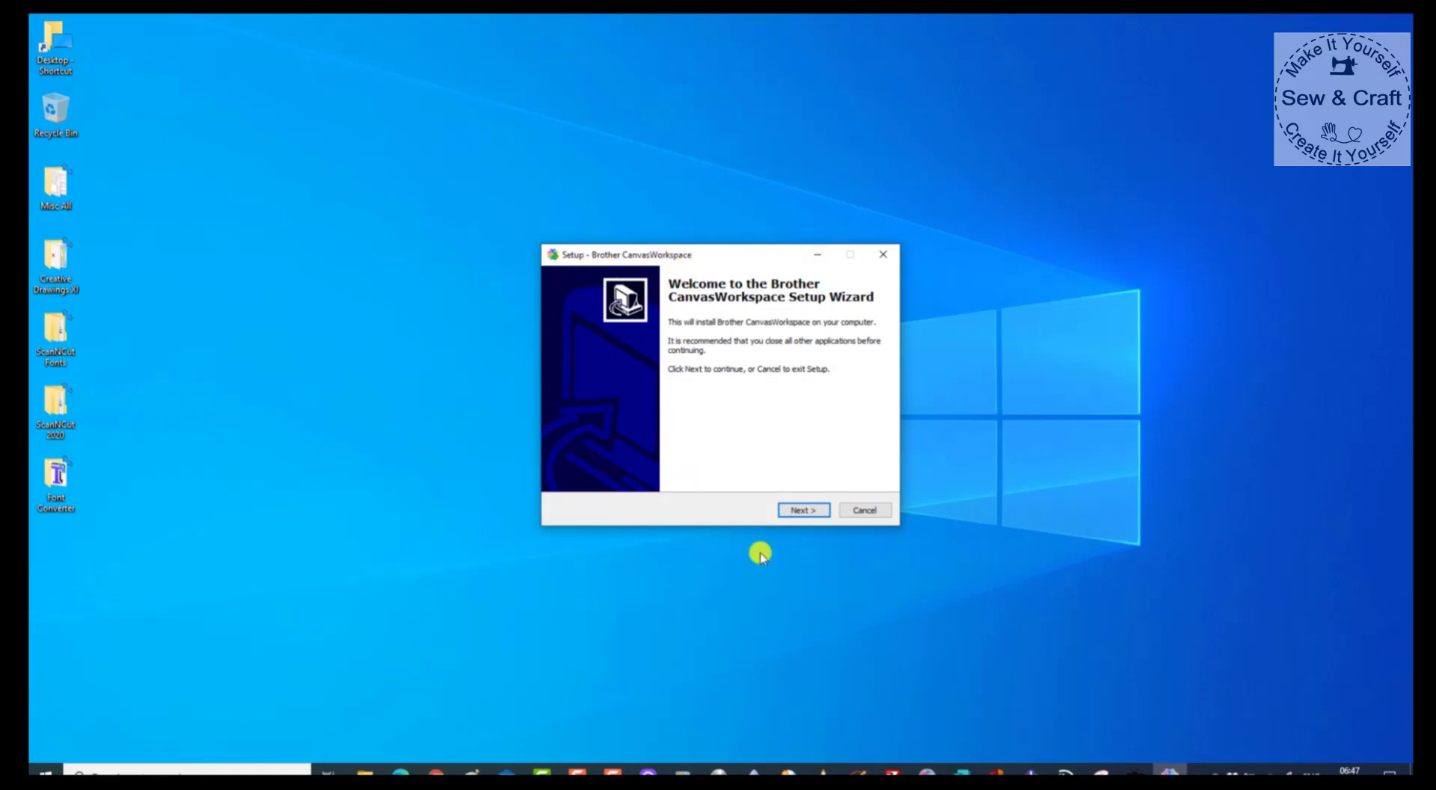
pyautogui.click(800, 512)
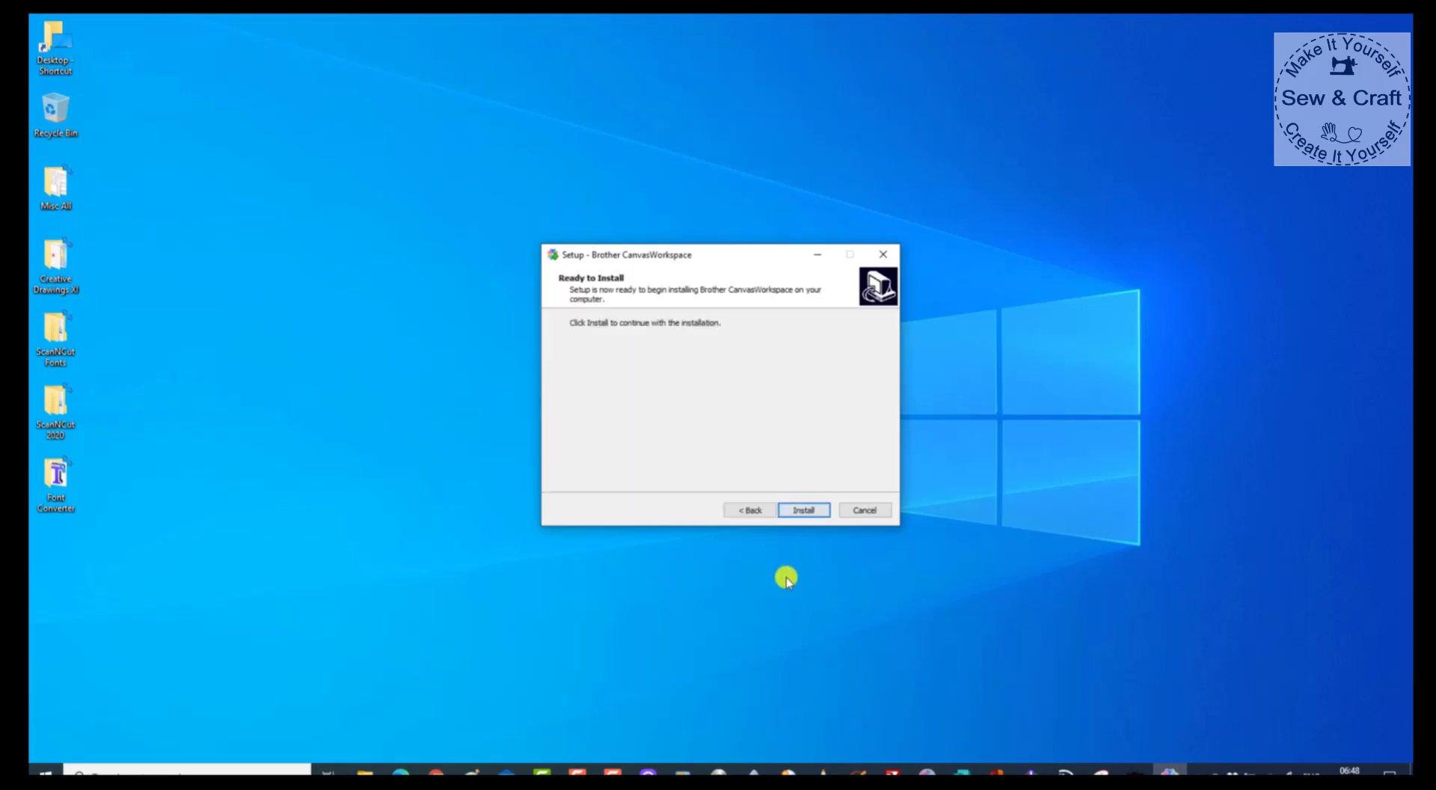
pyautogui.click(804, 511)
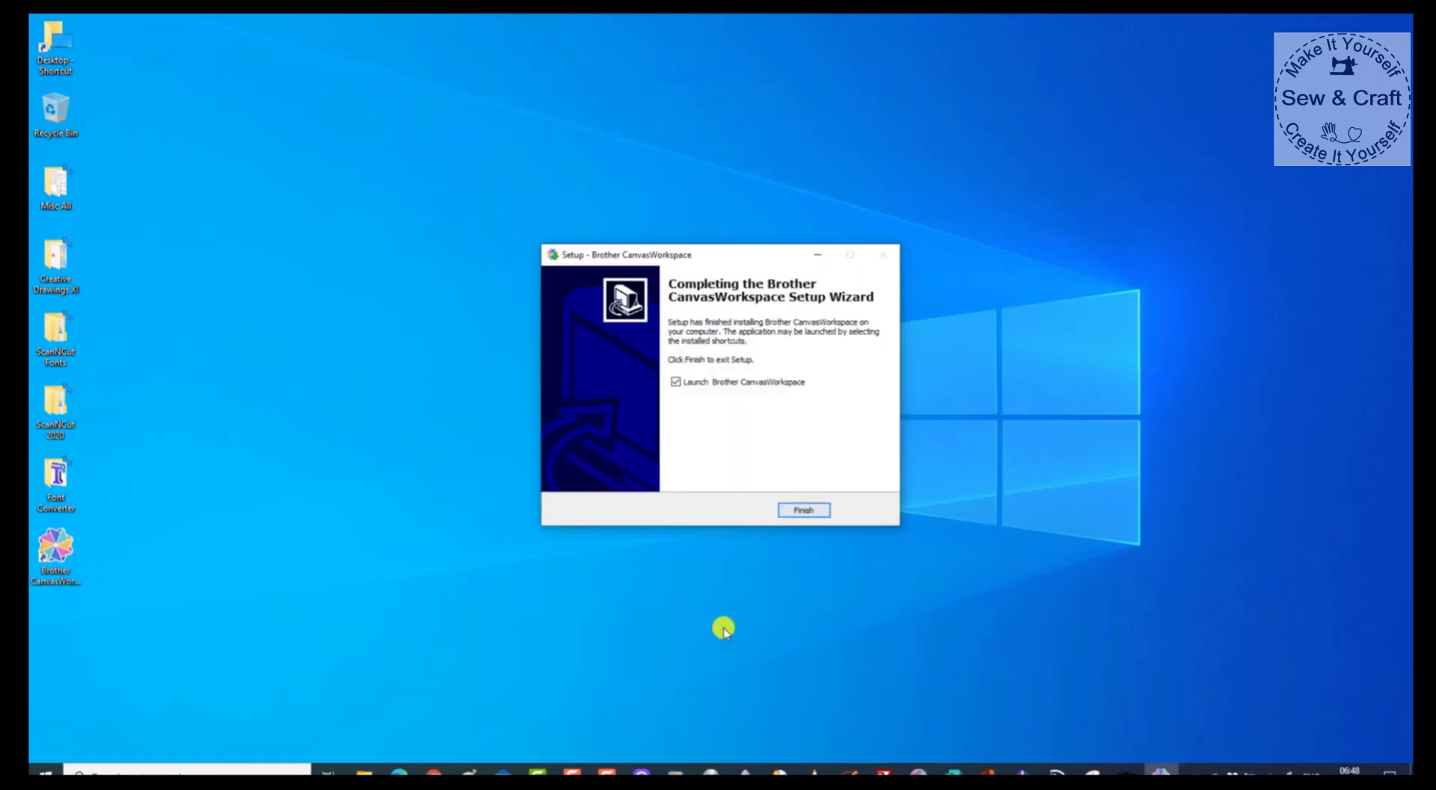
# Finish the setup with CanvasWorkspace launched, and dismiss its news notice and the project and pattern collection window.
pyautogui.click(808, 513)
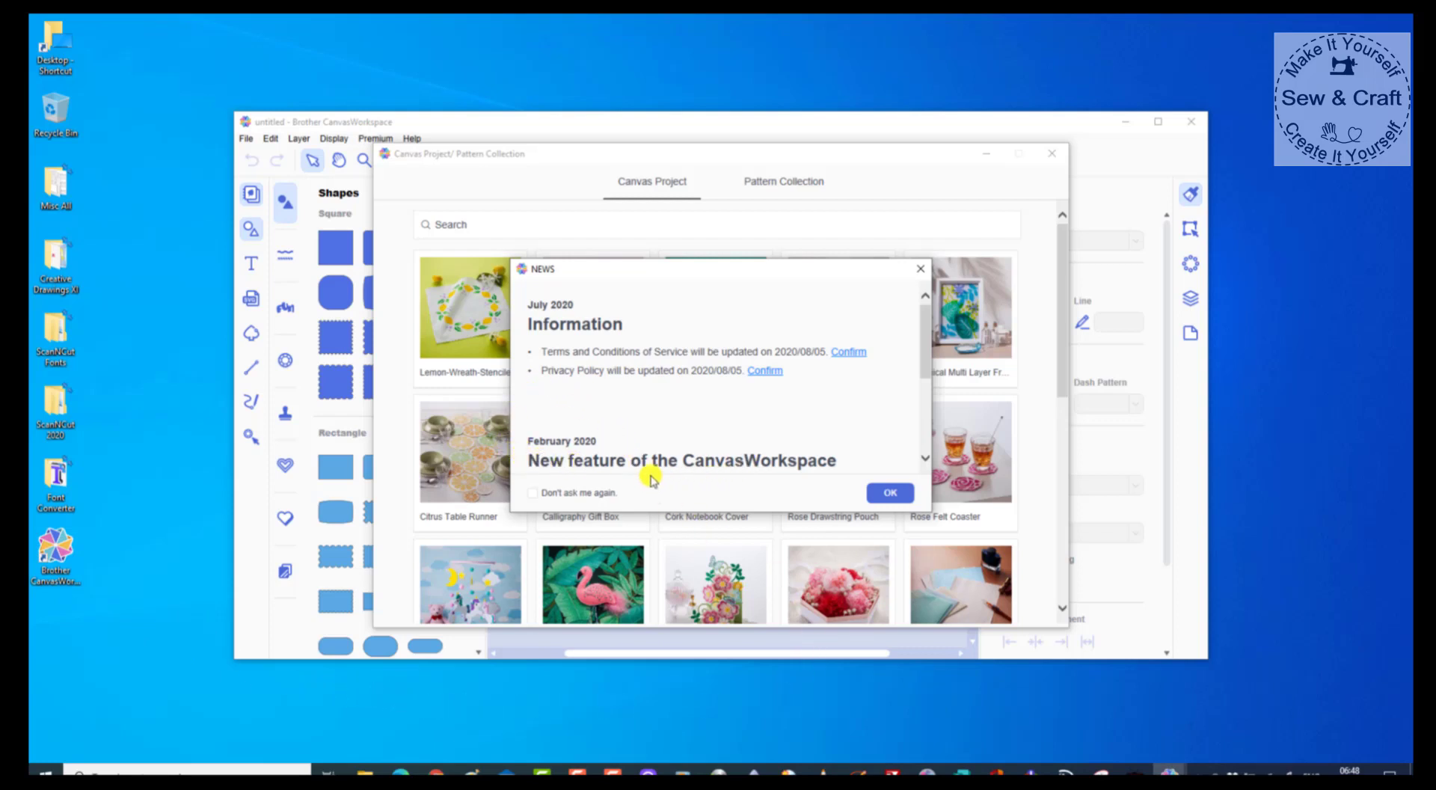
pyautogui.click(887, 493)
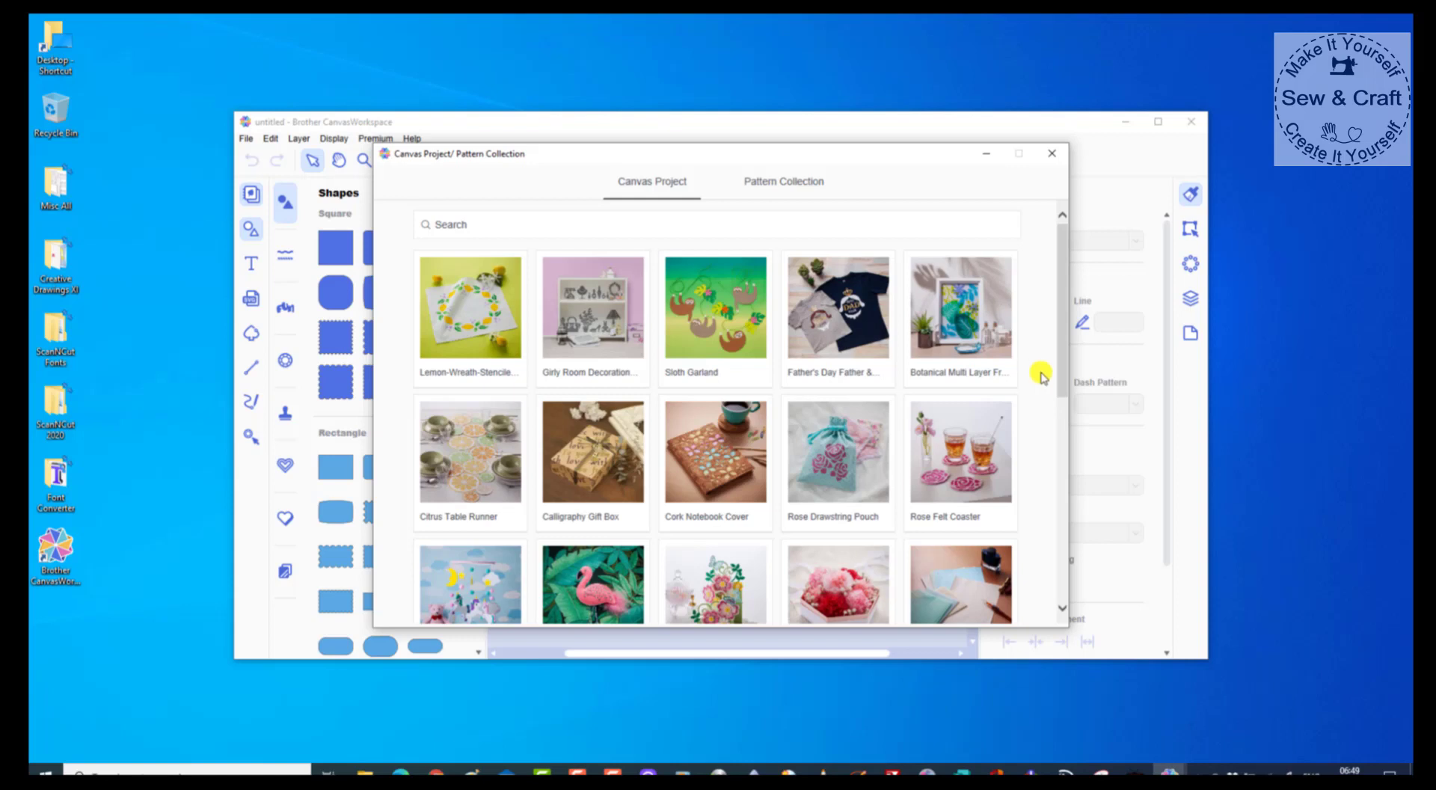
pyautogui.click(774, 190)
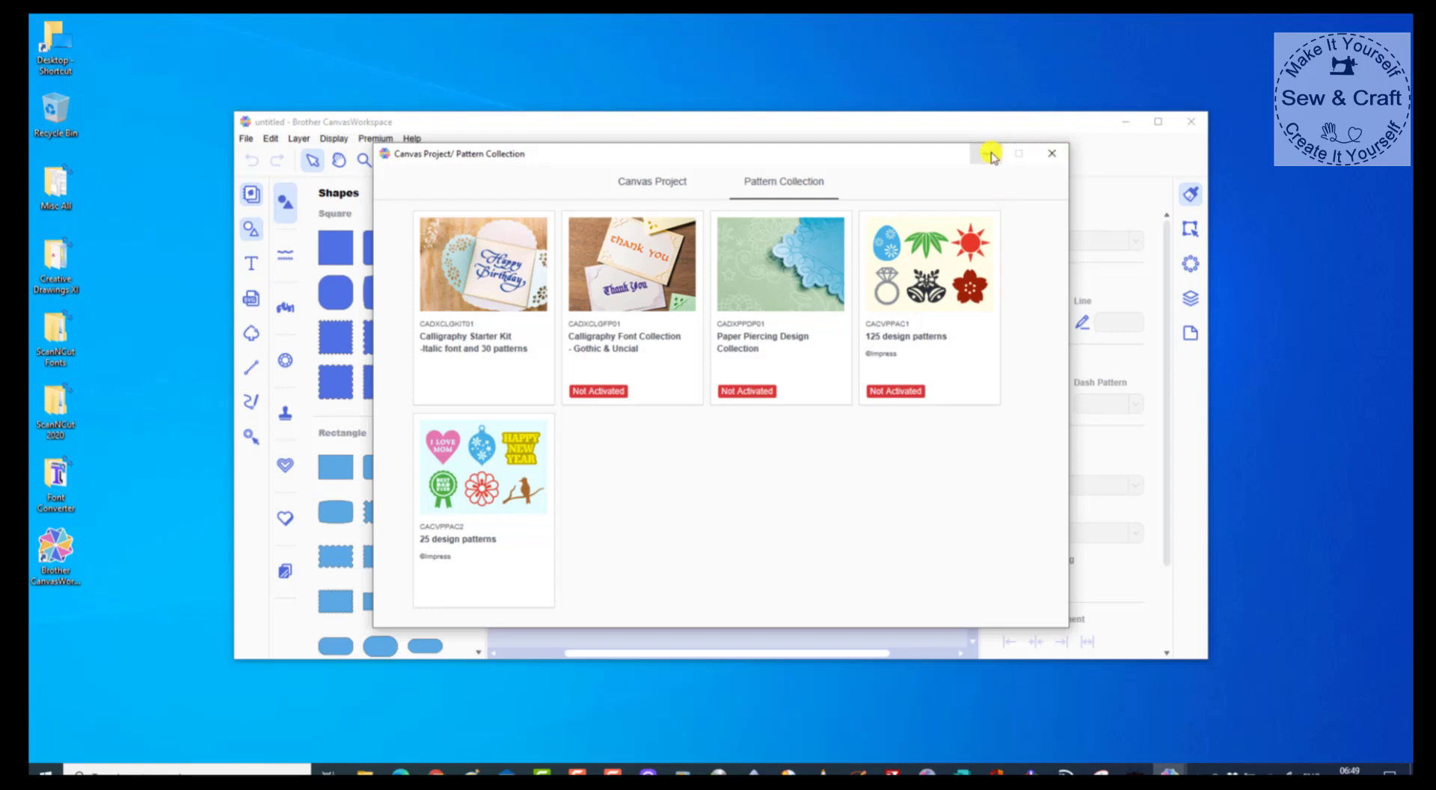
pyautogui.click(1049, 154)
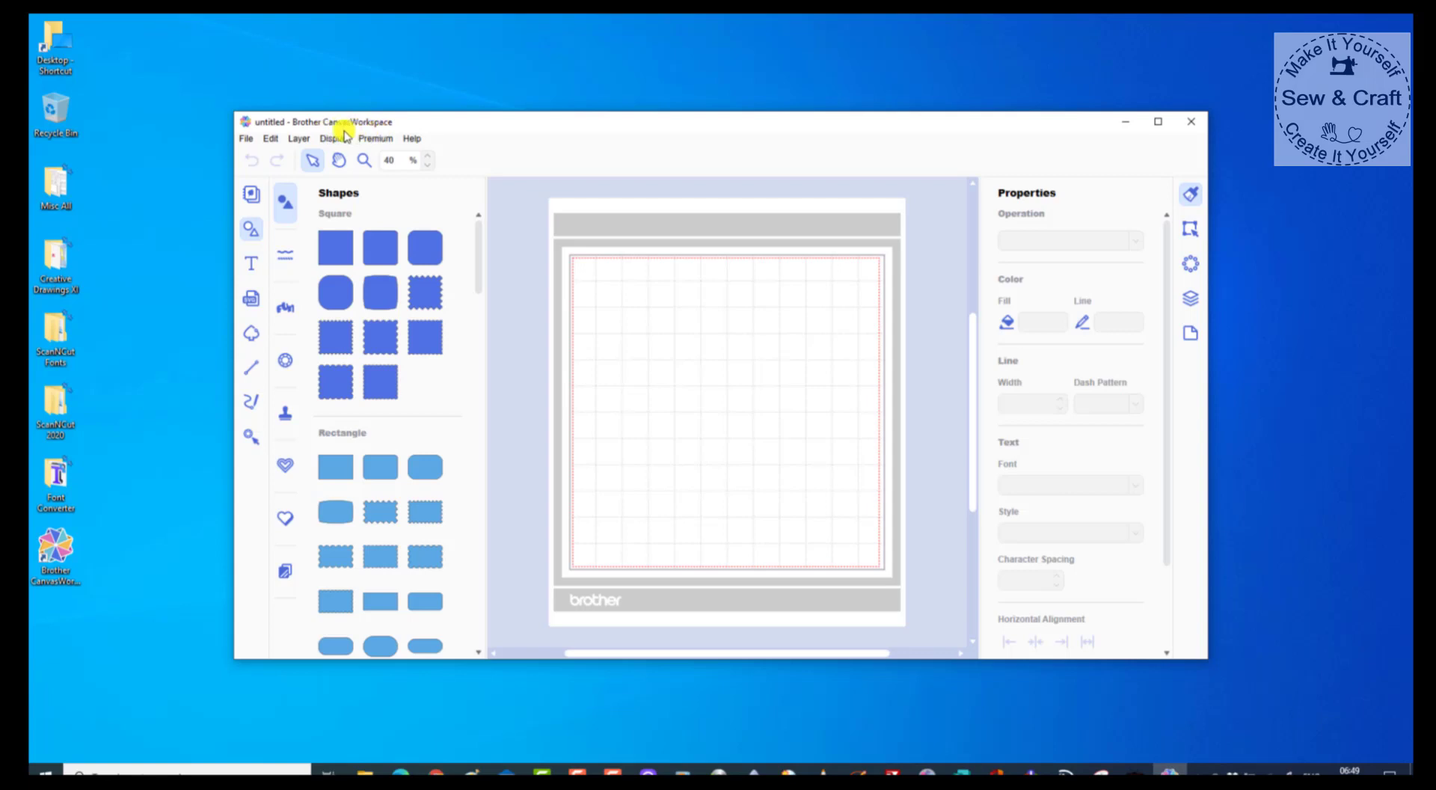
# Reopen the project and pattern collection, look through the Canvas Project designs and close it again.
pyautogui.click(249, 196)
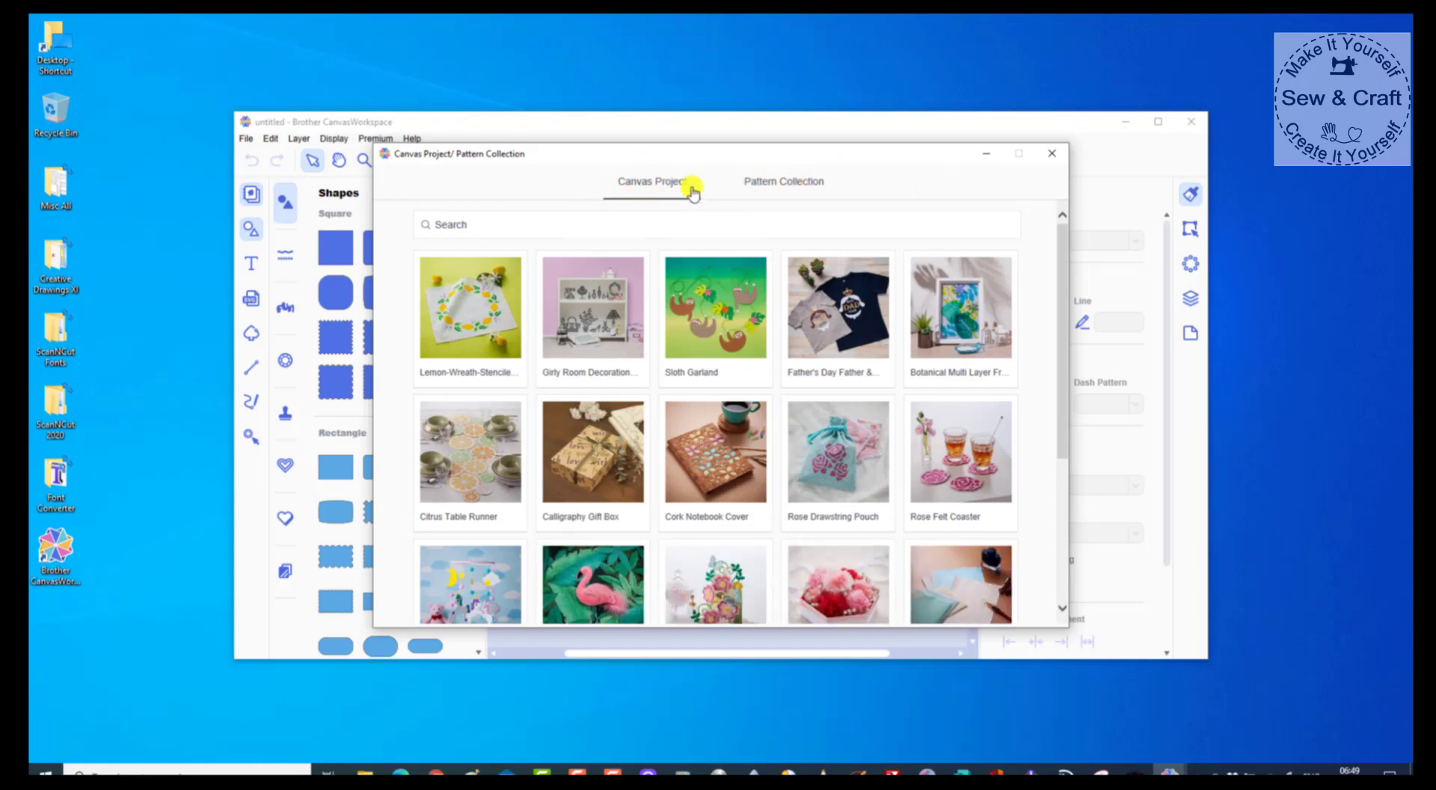
pyautogui.scroll(-5, 718, 337)
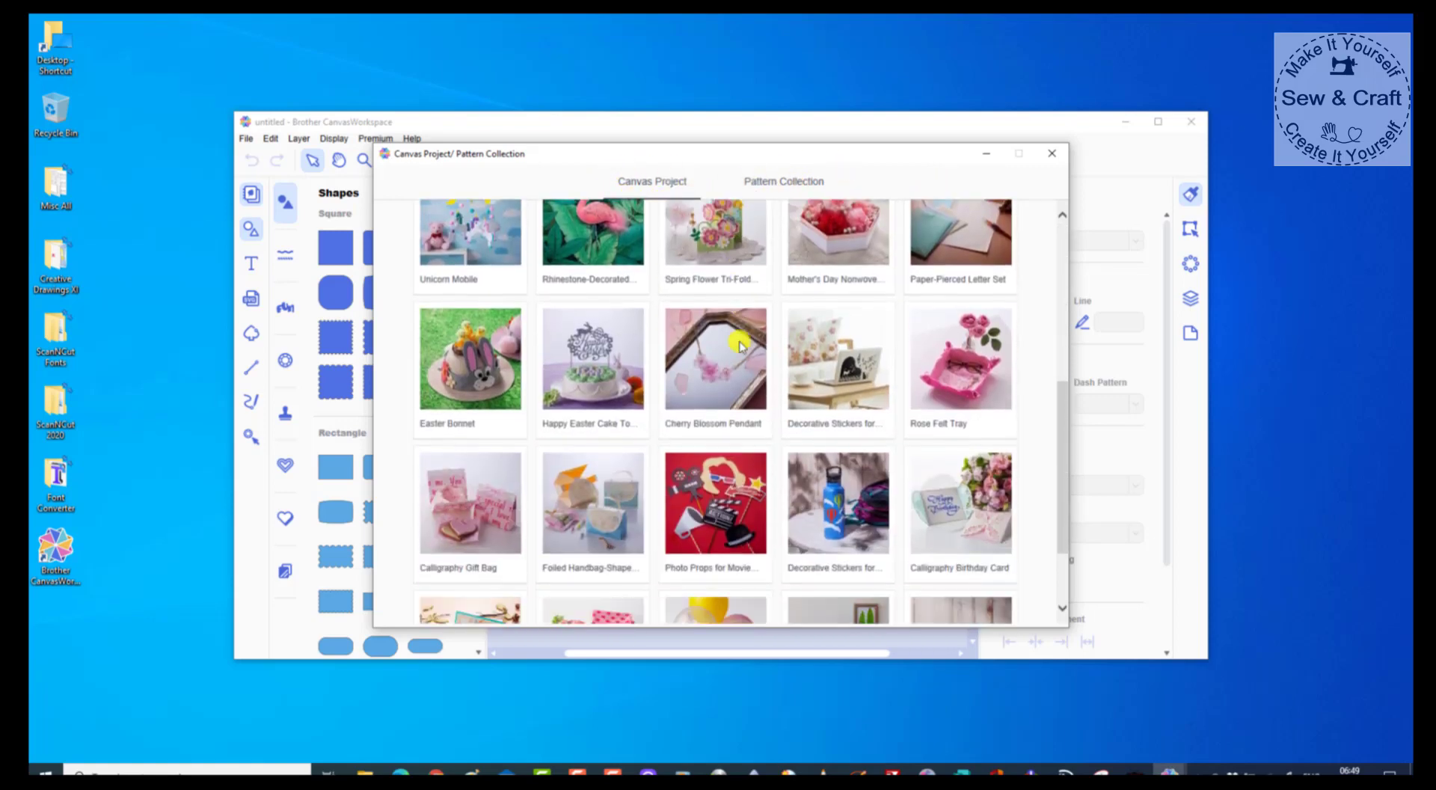
pyautogui.scroll(-3, 740, 344)
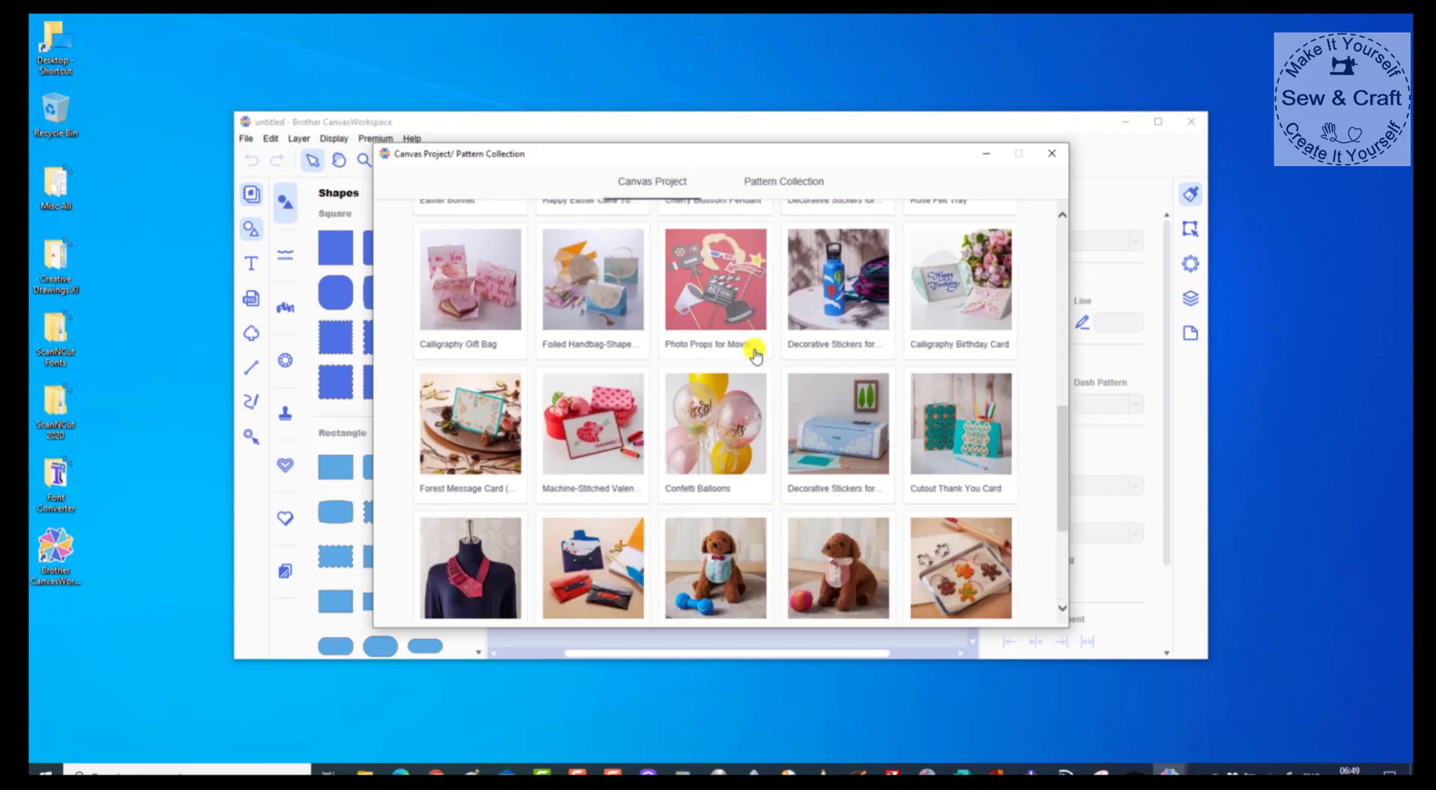
pyautogui.scroll(8, 755, 353)
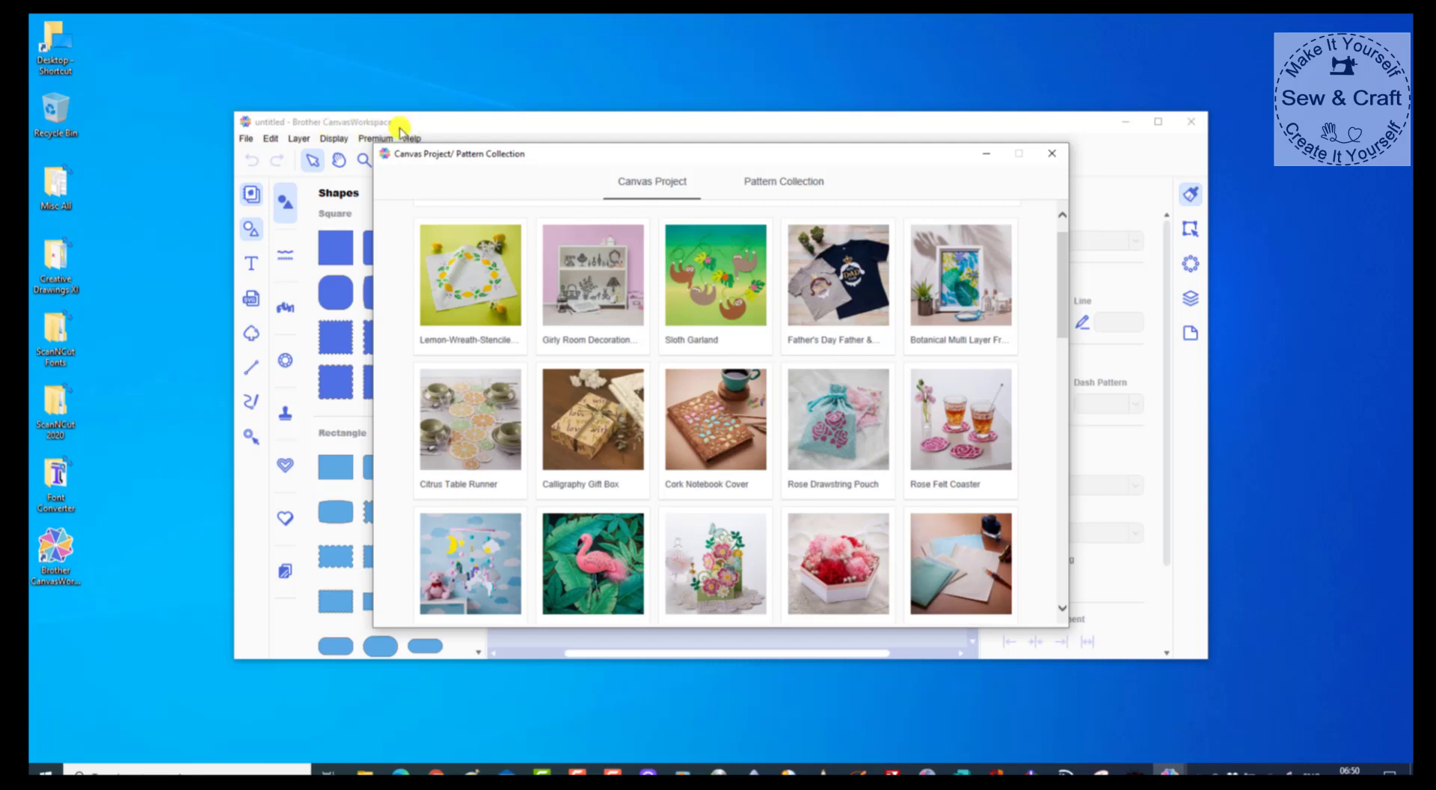
pyautogui.click(1057, 155)
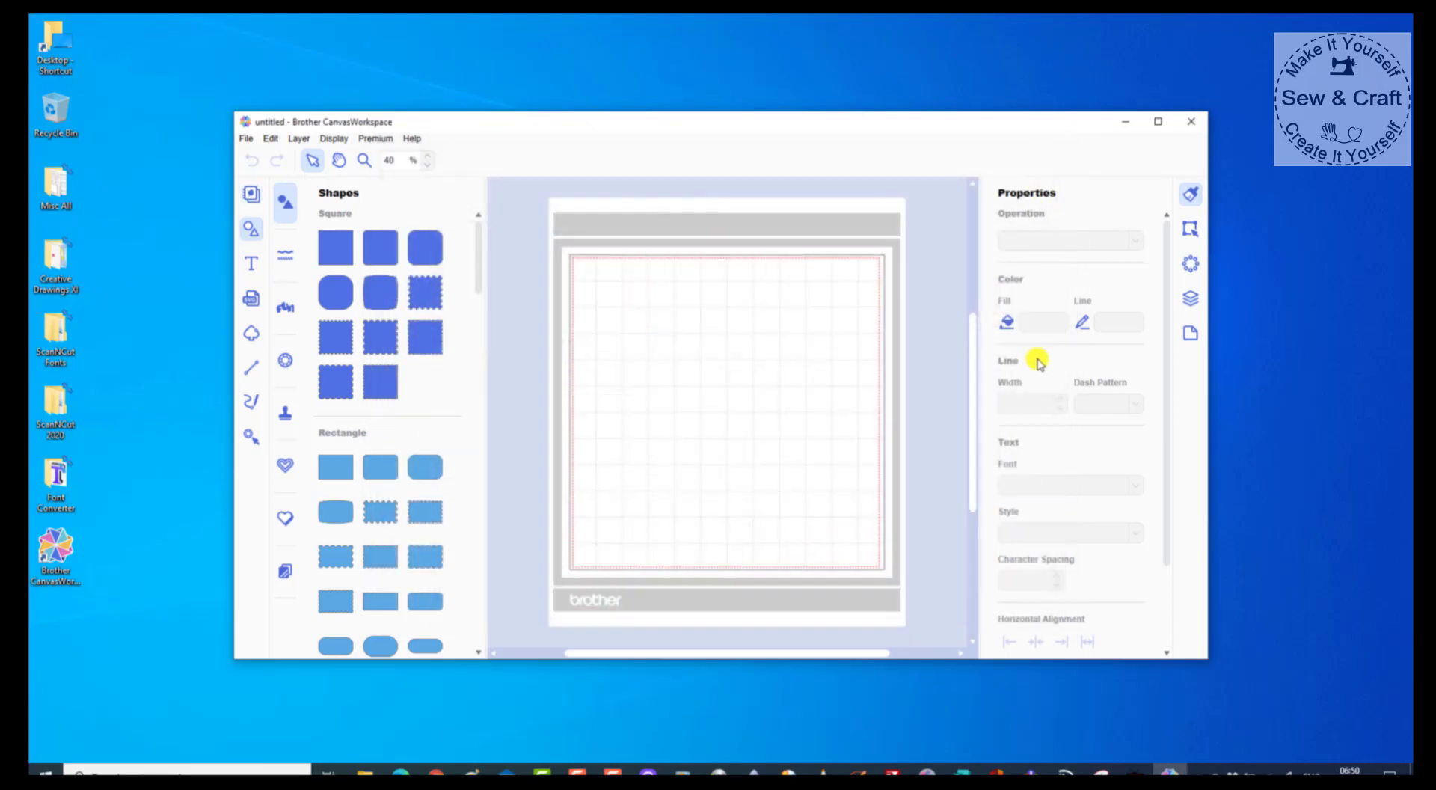
# Maximize the CanvasWorkspace window and set the Text tool's font to Arial.
pyautogui.click(1156, 122)
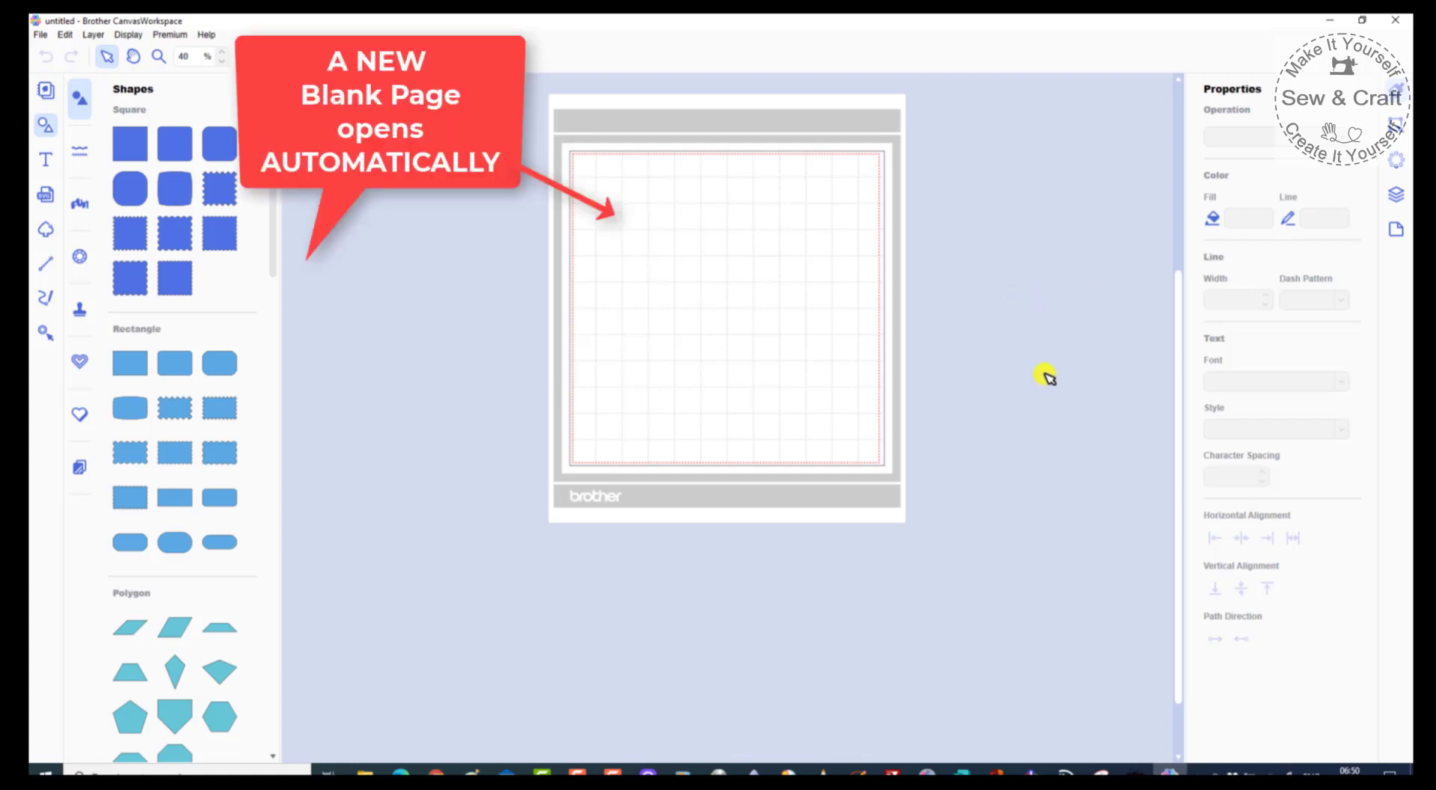
pyautogui.scroll(2, 1007, 244)
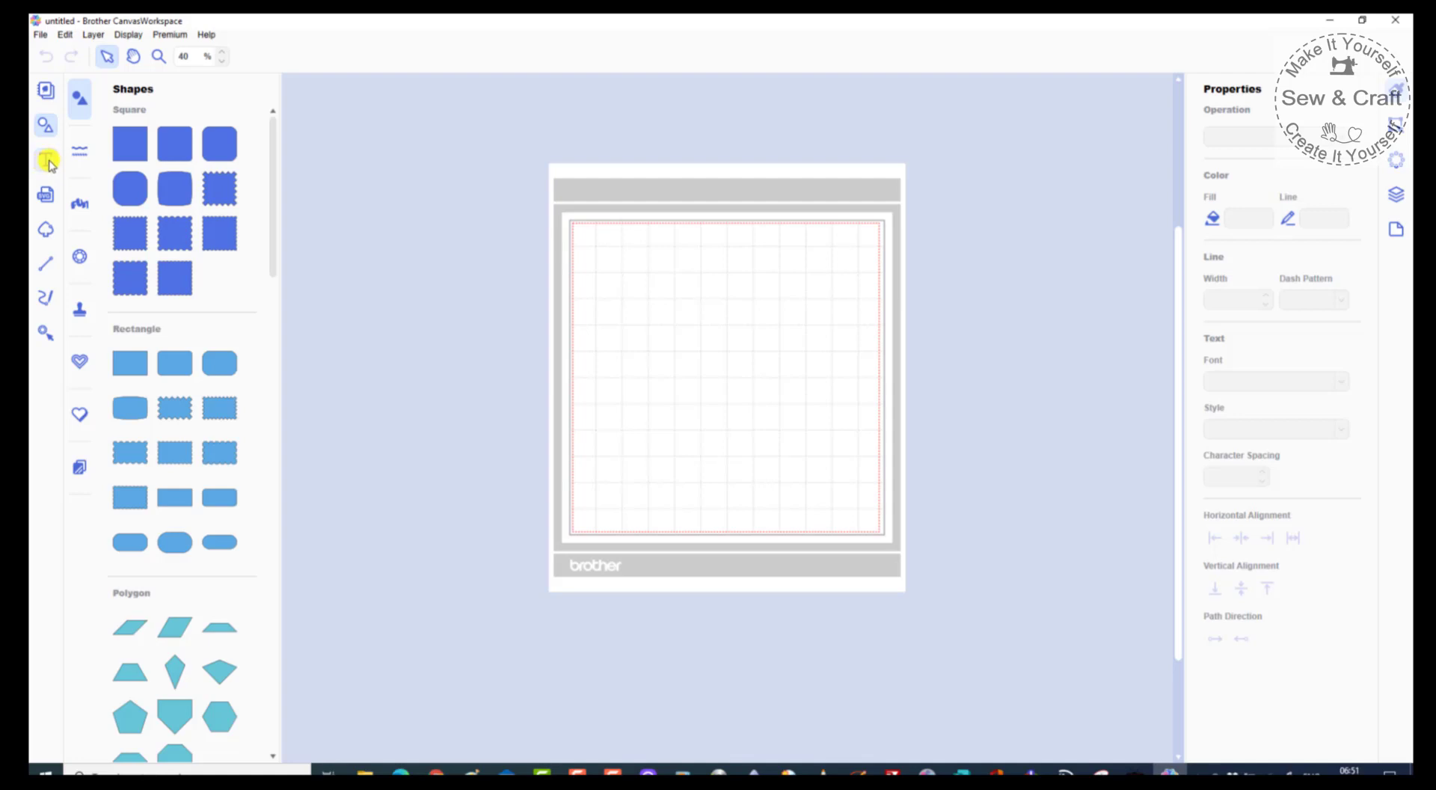
pyautogui.click(47, 161)
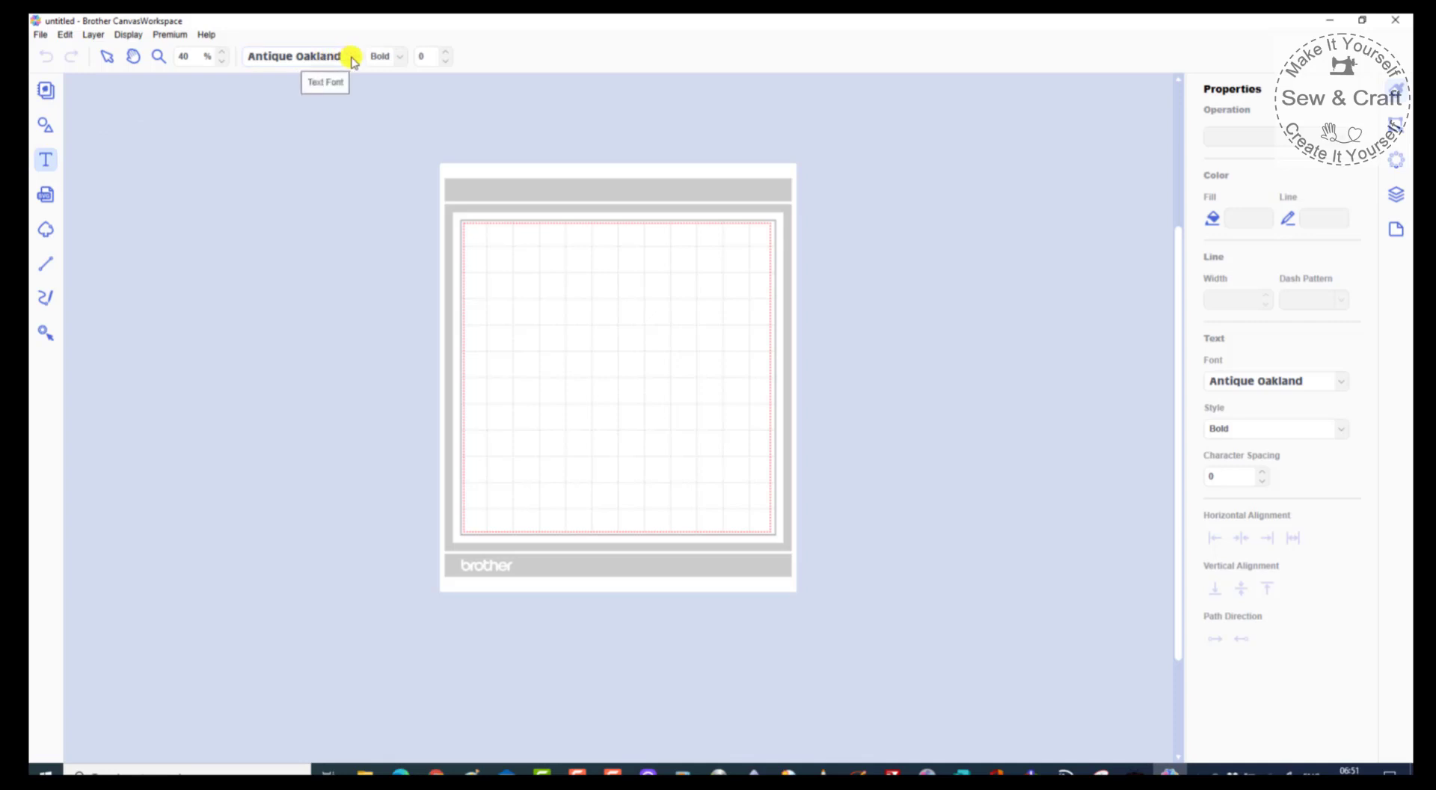
pyautogui.click(350, 57)
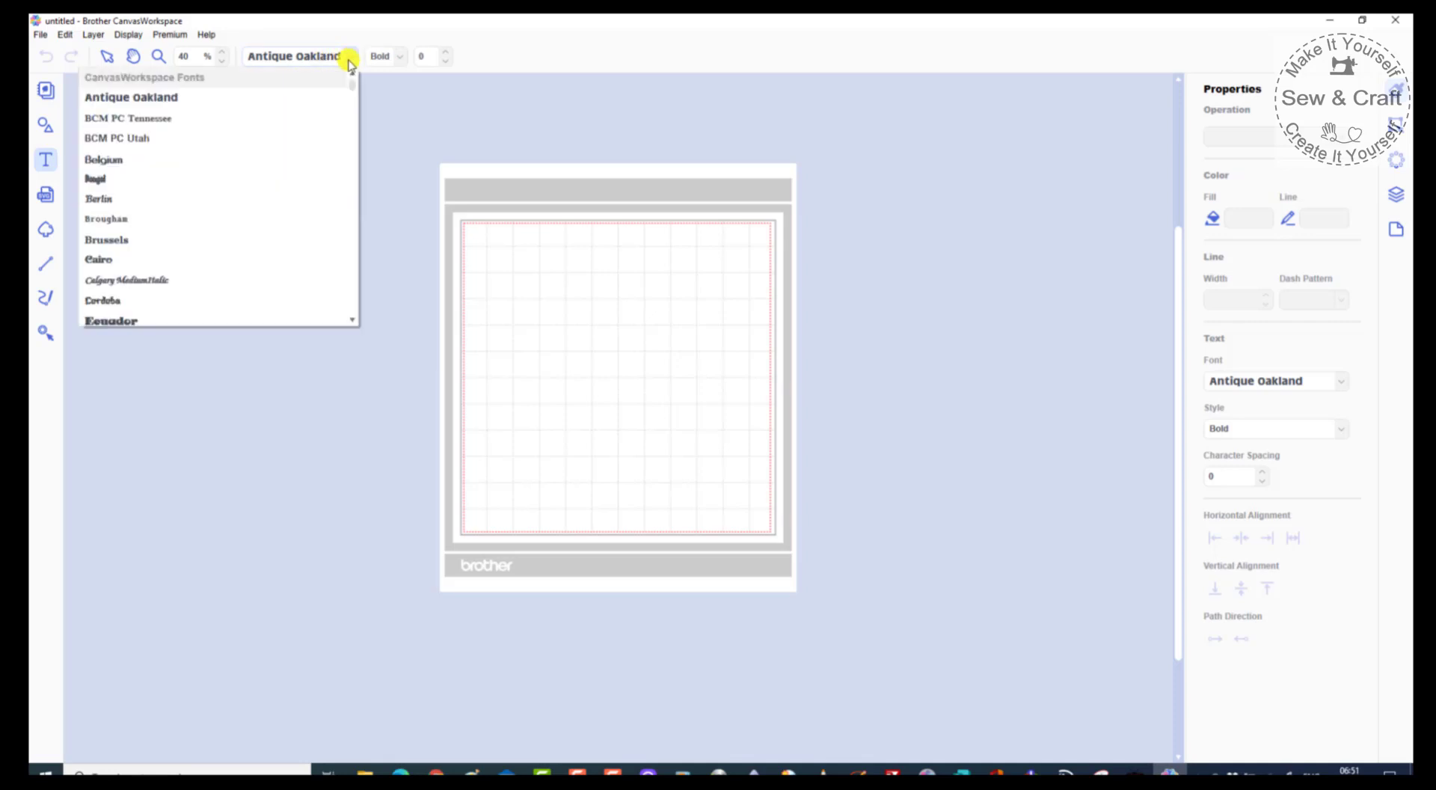
pyautogui.scroll(-4, 310, 196)
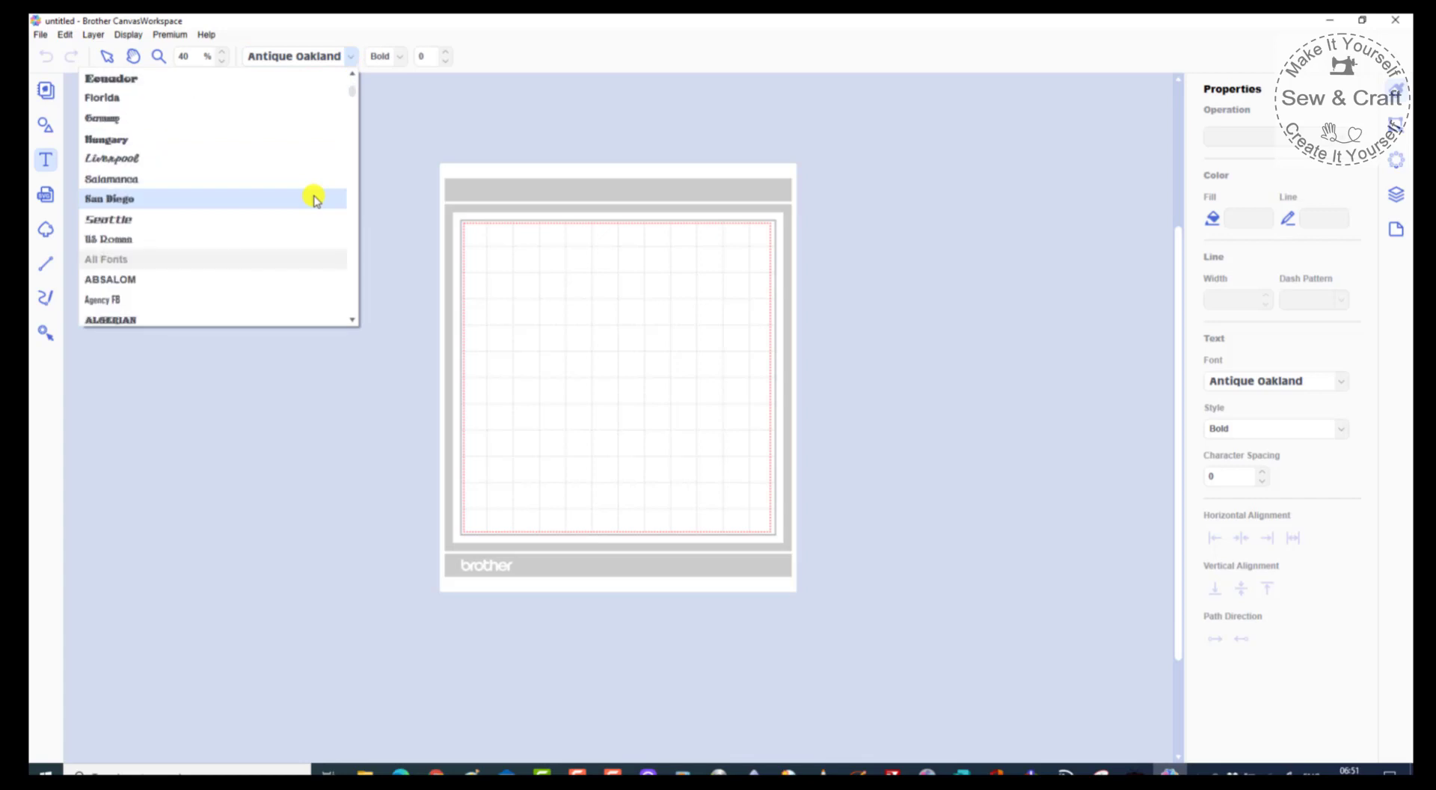
pyautogui.scroll(4, 309, 198)
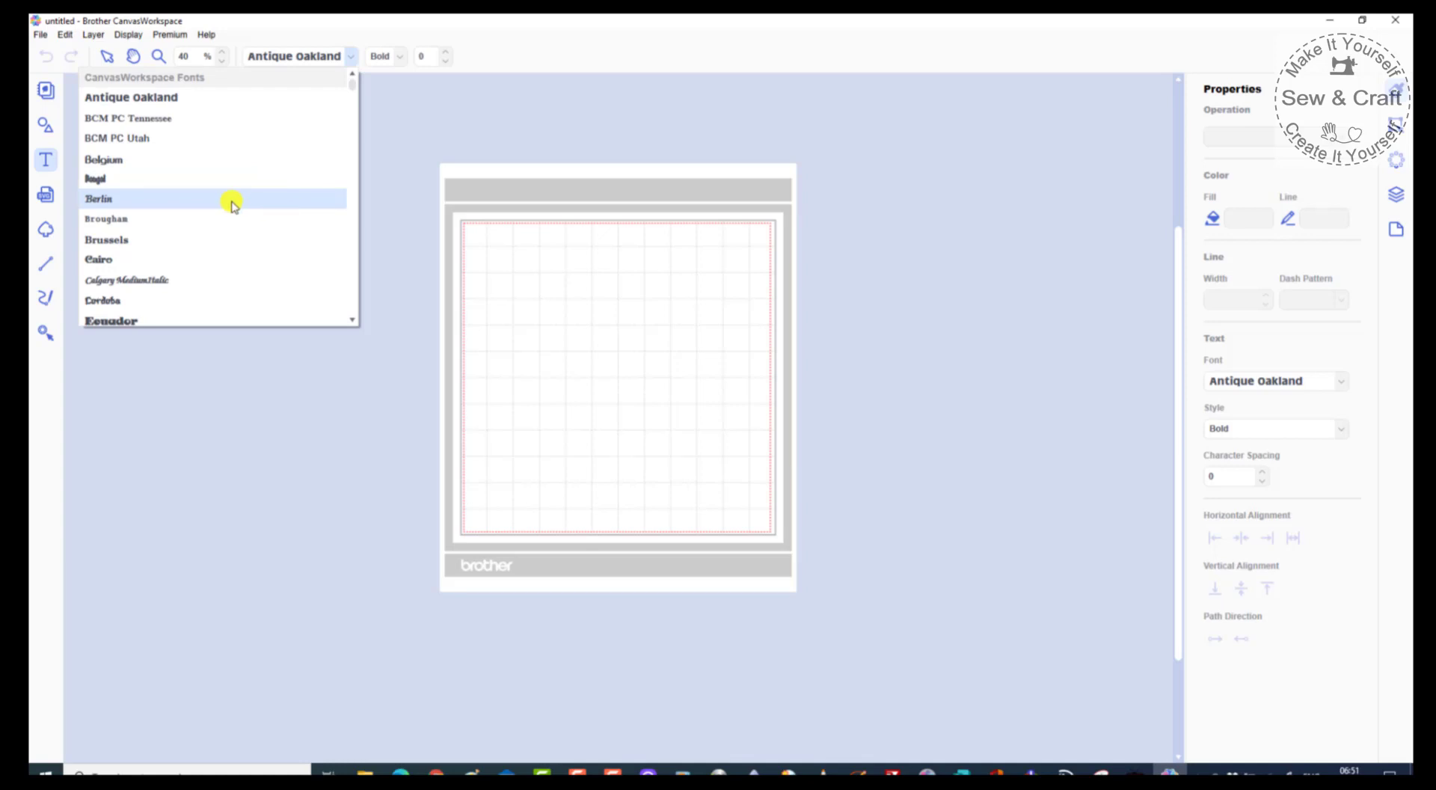
pyautogui.scroll(-3, 232, 203)
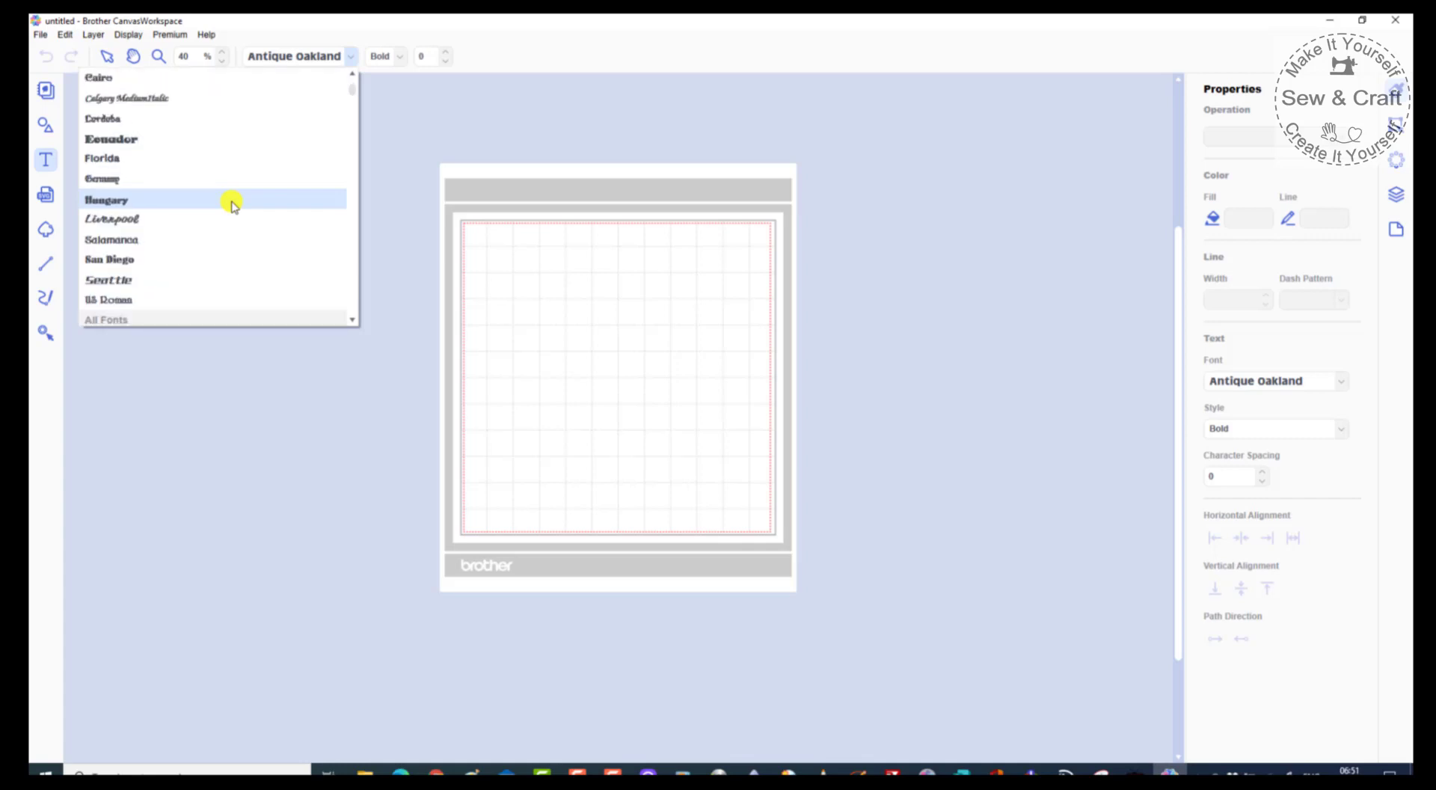
pyautogui.scroll(-2, 232, 204)
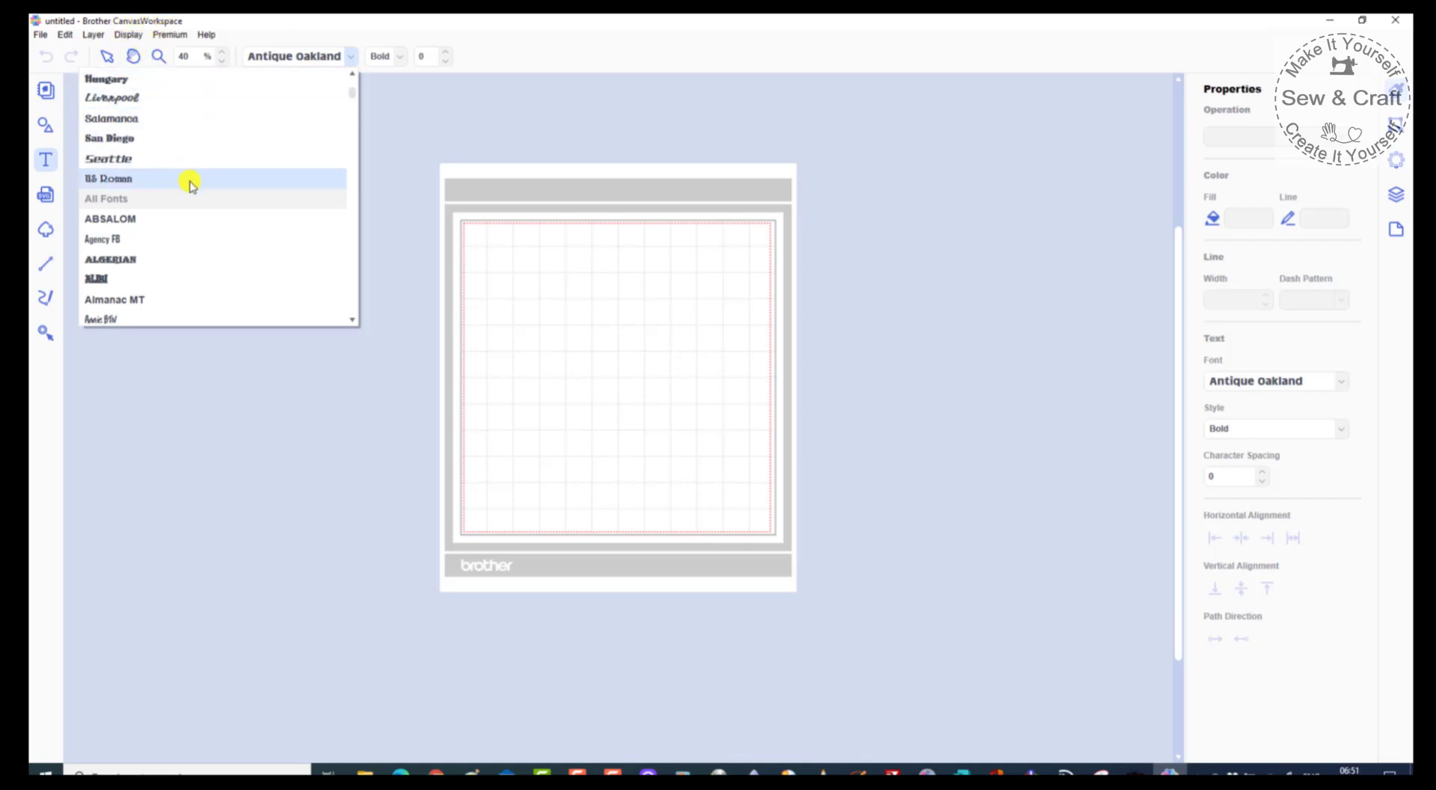
pyautogui.scroll(-5, 193, 183)
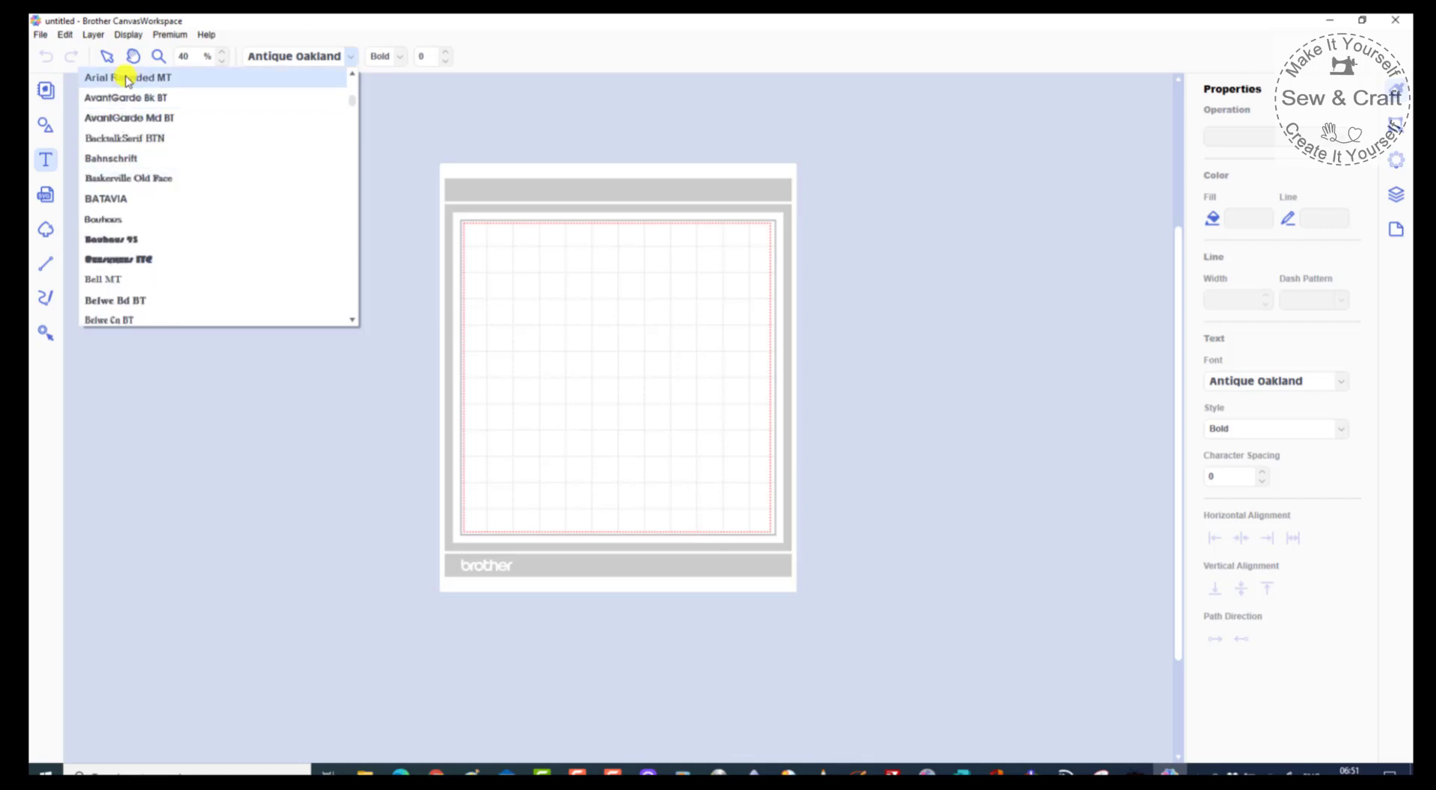
pyautogui.scroll(1, 123, 81)
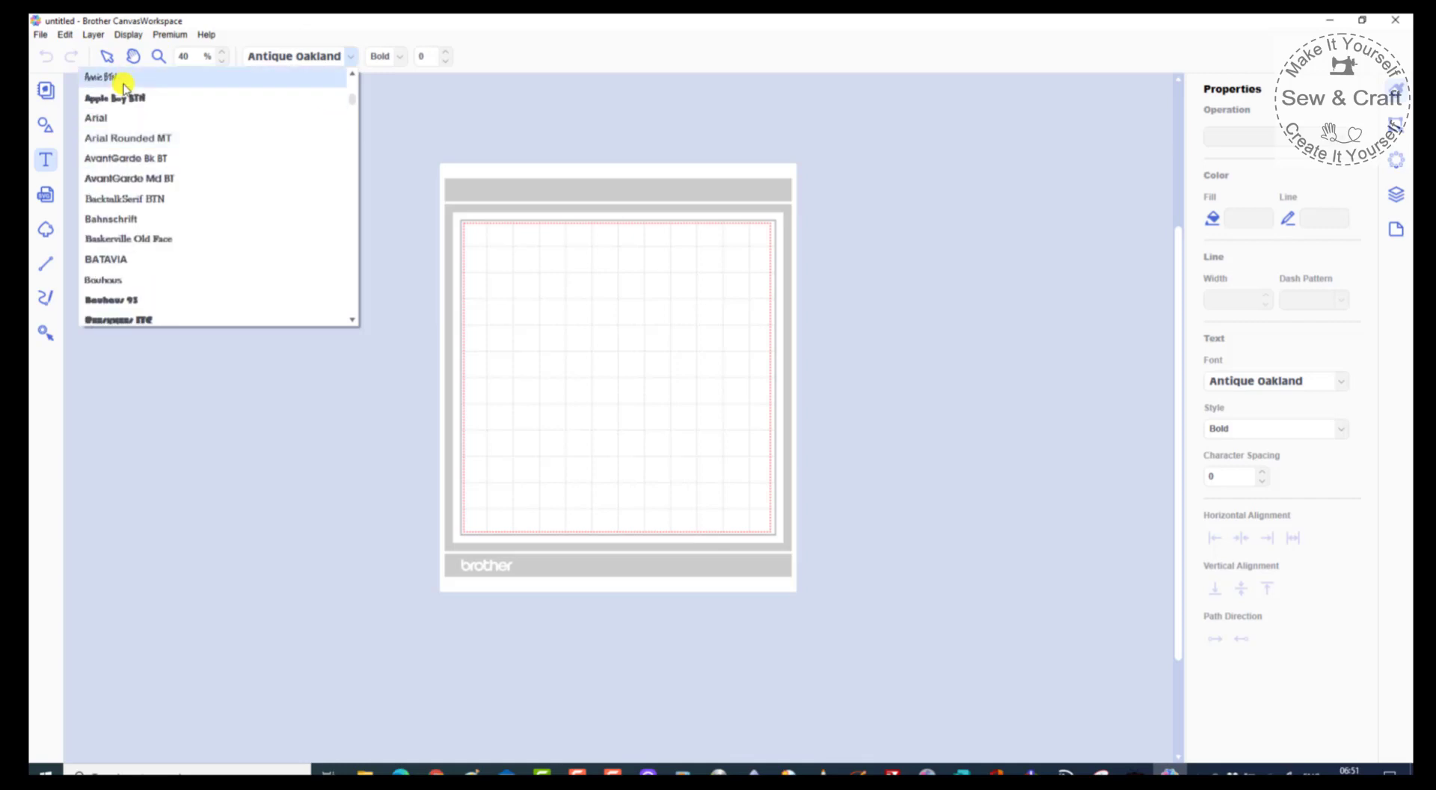
pyautogui.click(103, 120)
# Add the text HAPPY to the upper part of the mat and enlarge it to nearly the mat's width.
pyautogui.click(545, 309)
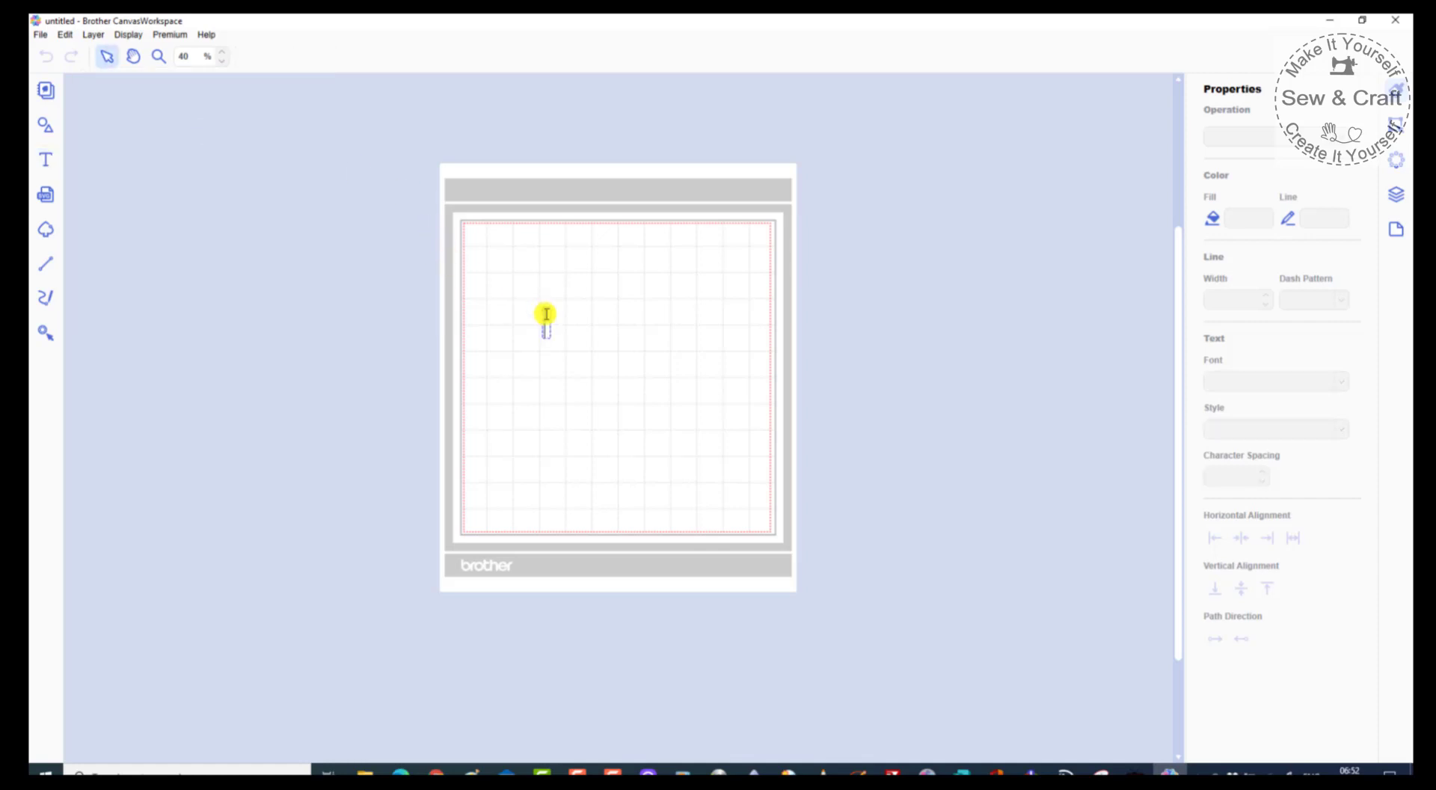
pyautogui.write('HAPPY')
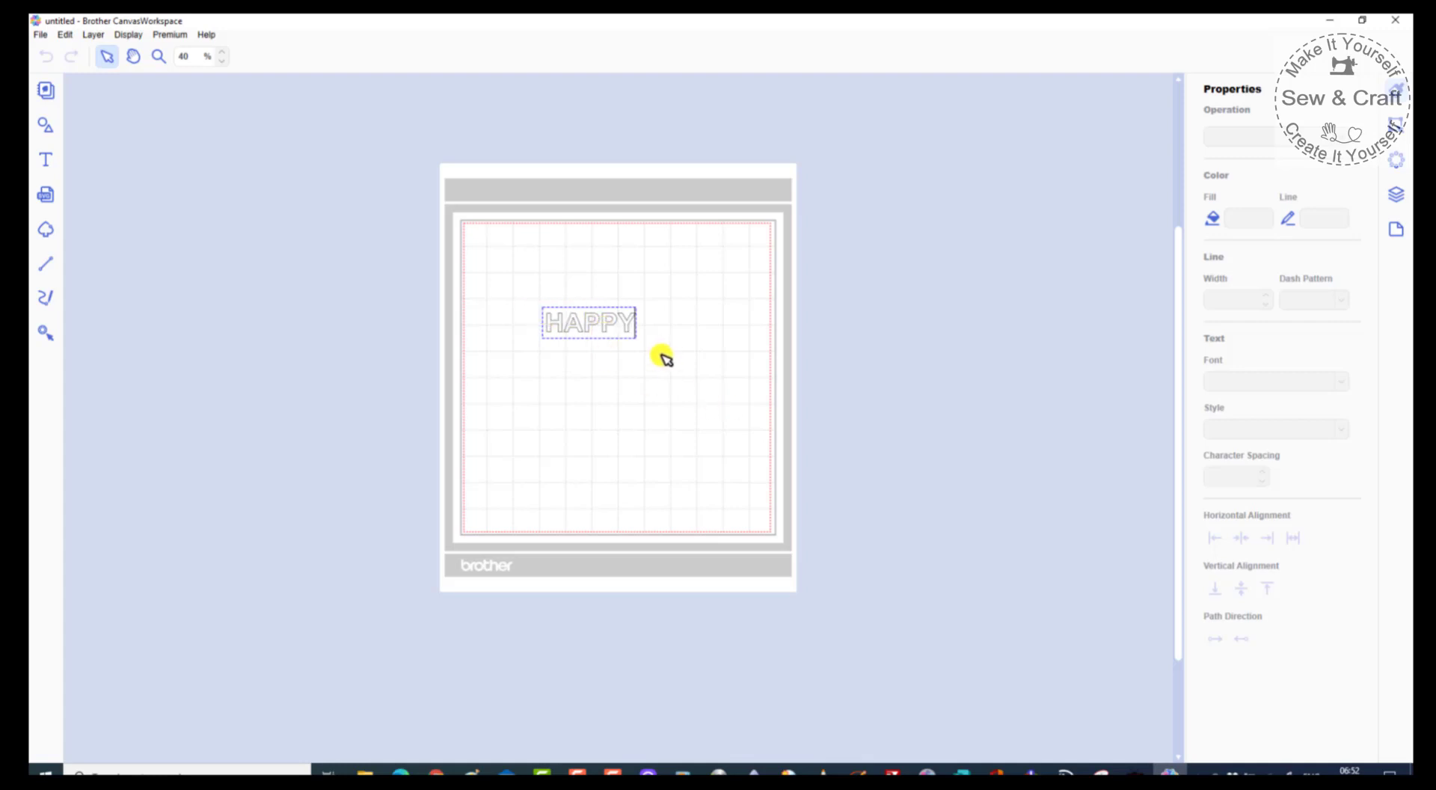
pyautogui.click(105, 58)
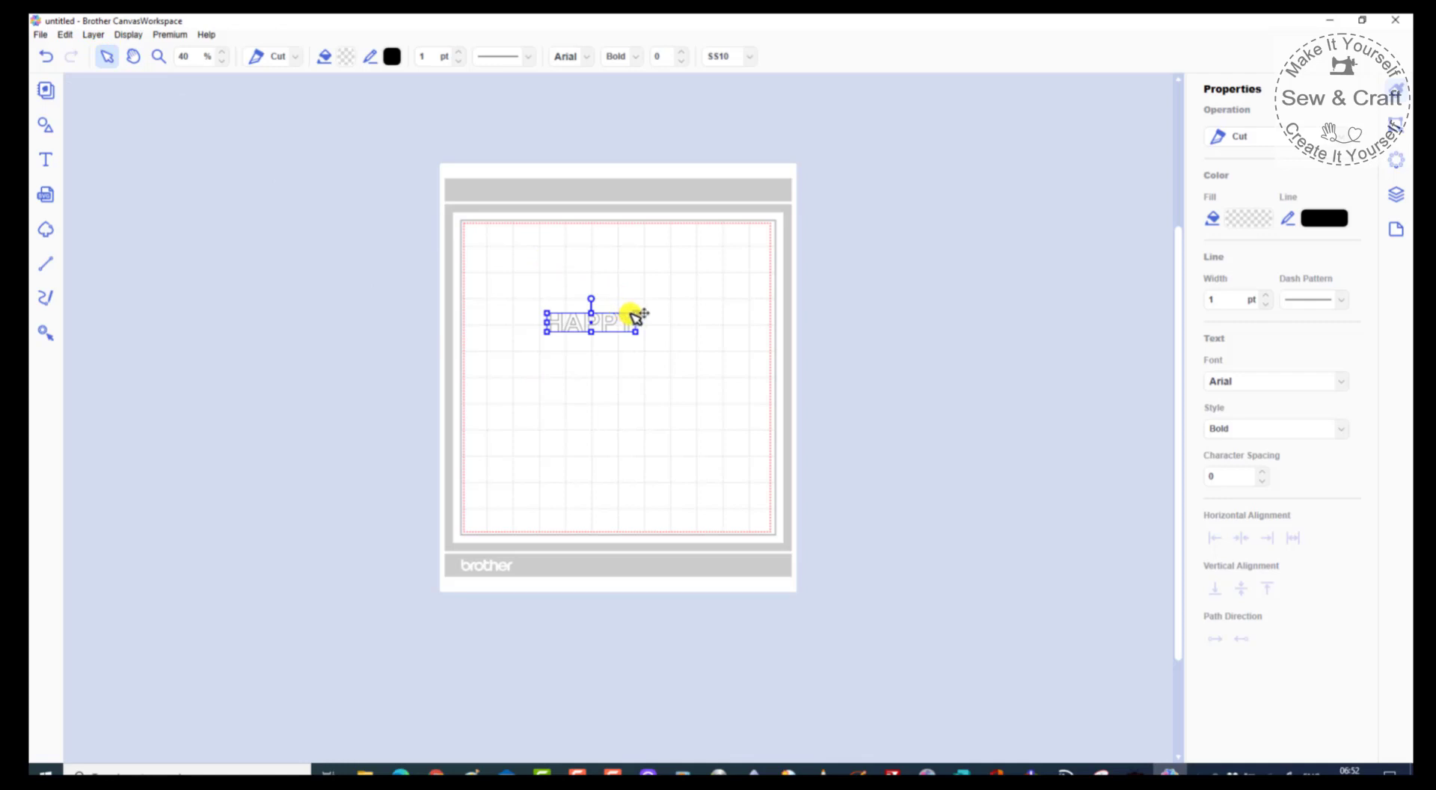
pyautogui.moveTo(632, 311); pyautogui.dragTo(734, 270)
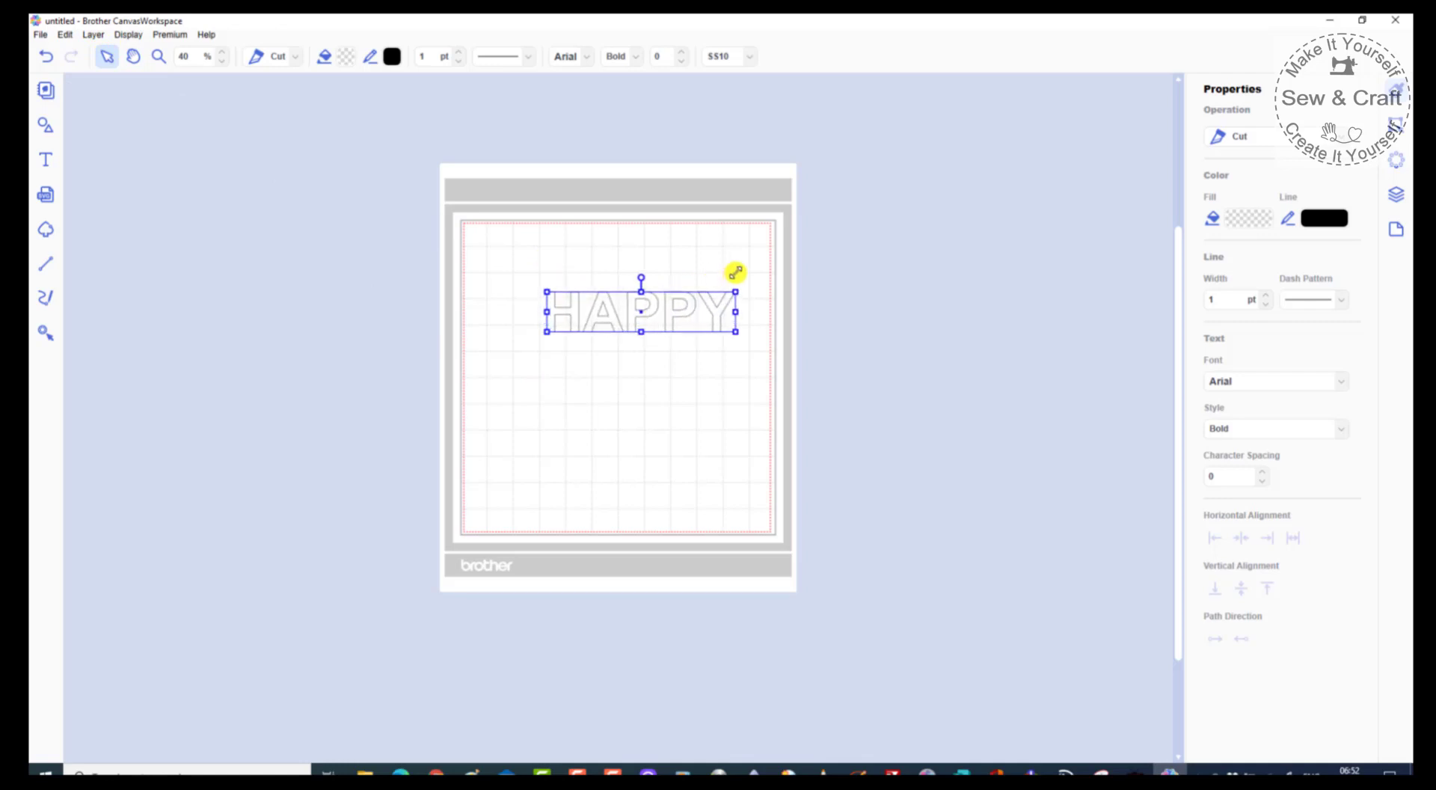
pyautogui.moveTo(546, 326); pyautogui.dragTo(493, 382)
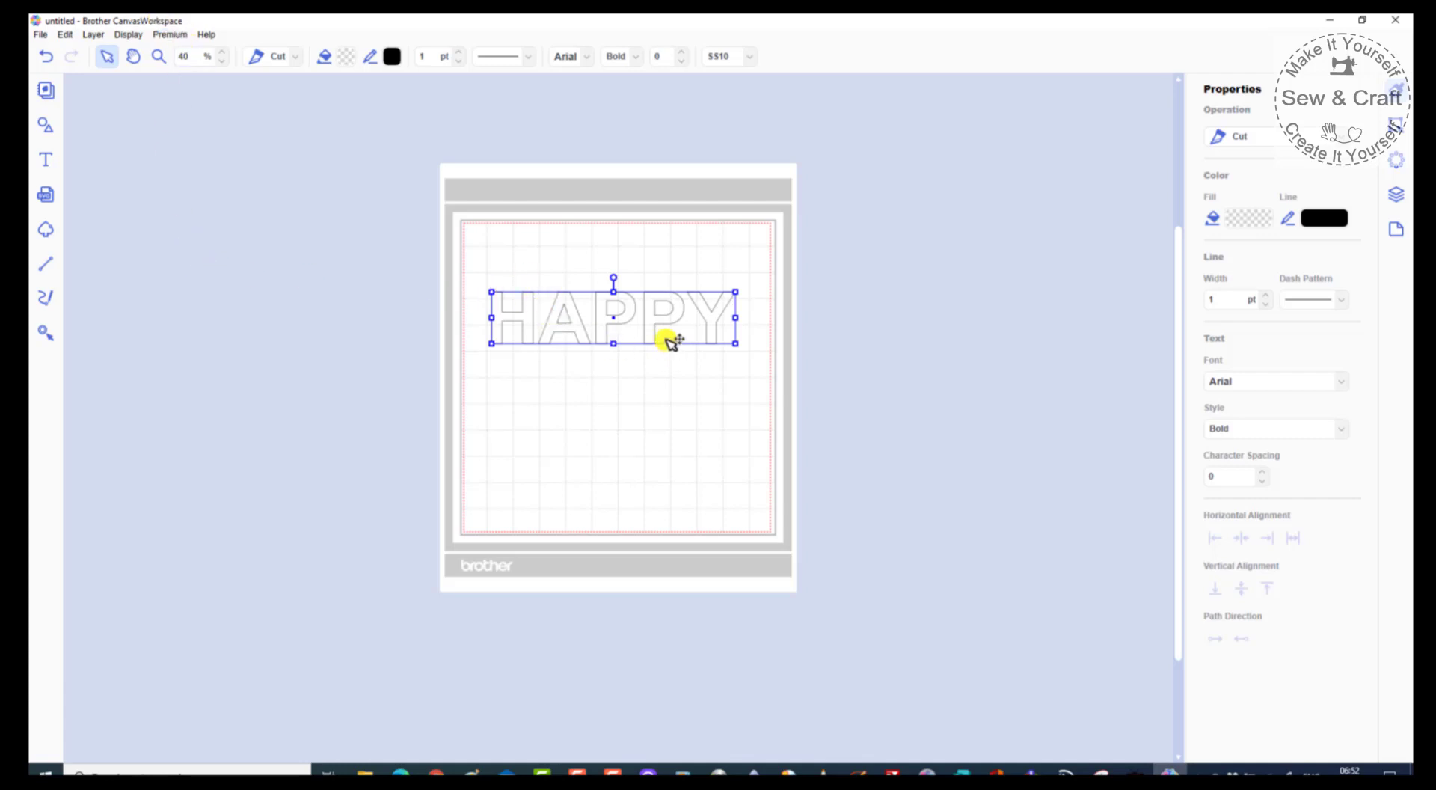
# Change the HAPPY text's font to CandyBuzz BTN.
pyautogui.click(588, 57)
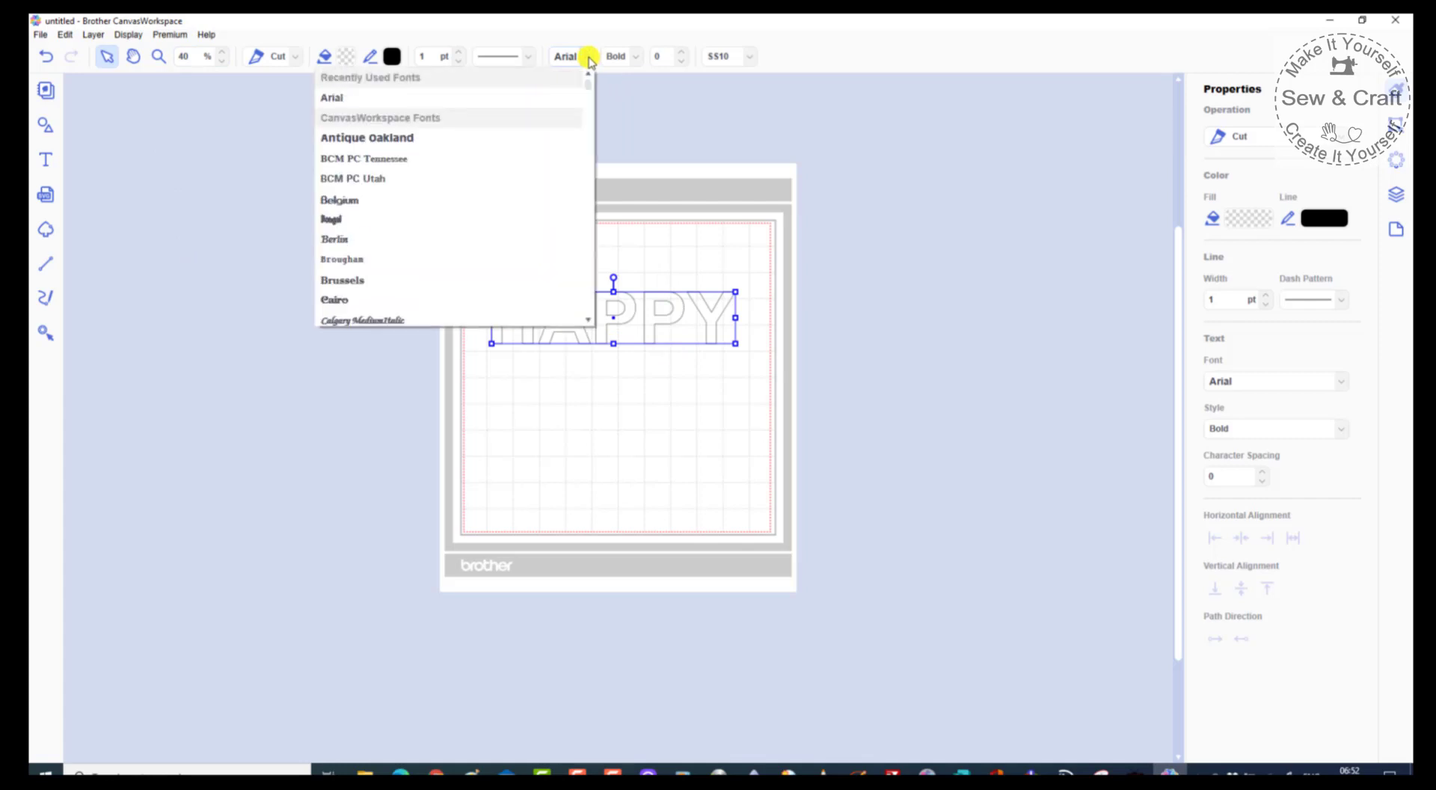
pyautogui.scroll(-6, 564, 192)
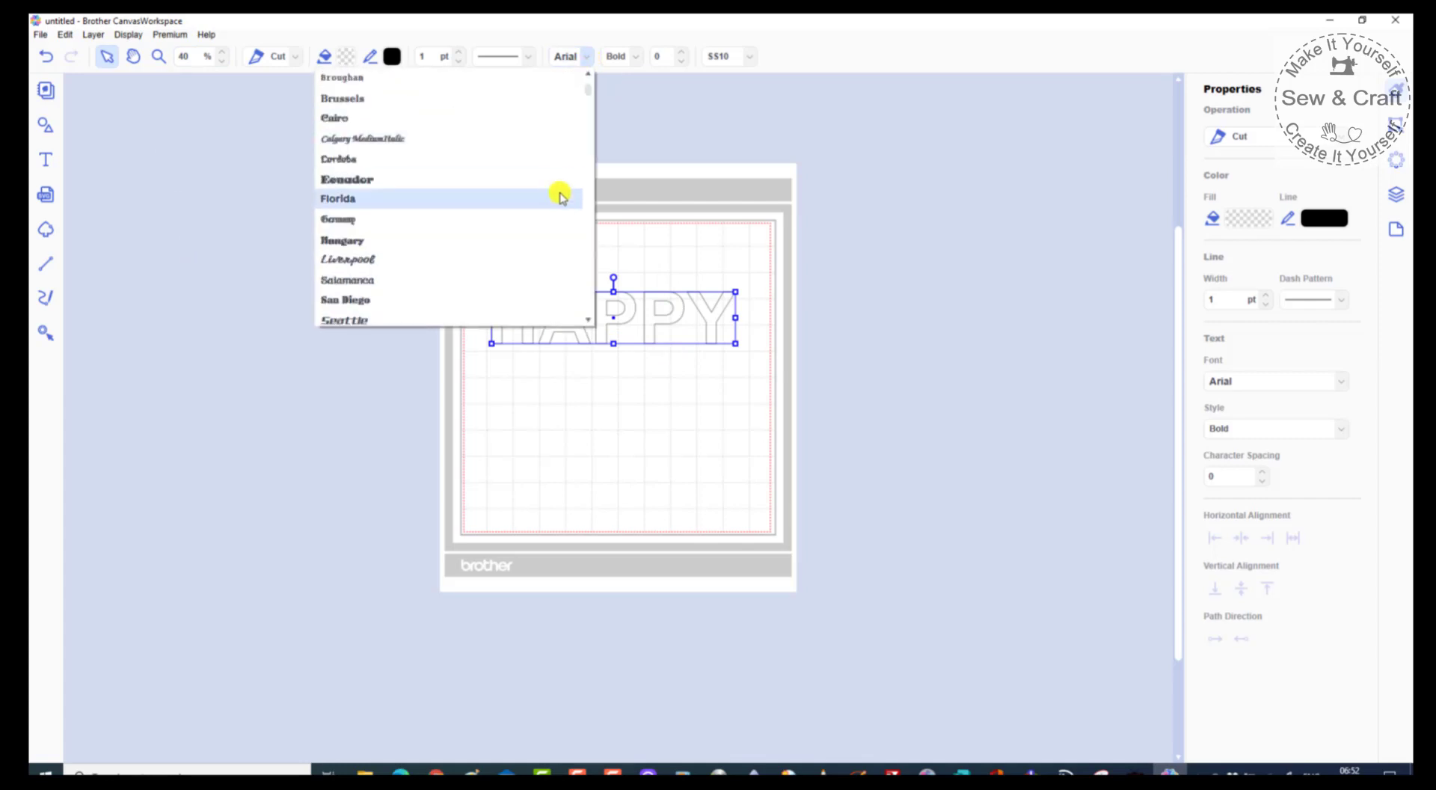
pyautogui.scroll(-4, 559, 201)
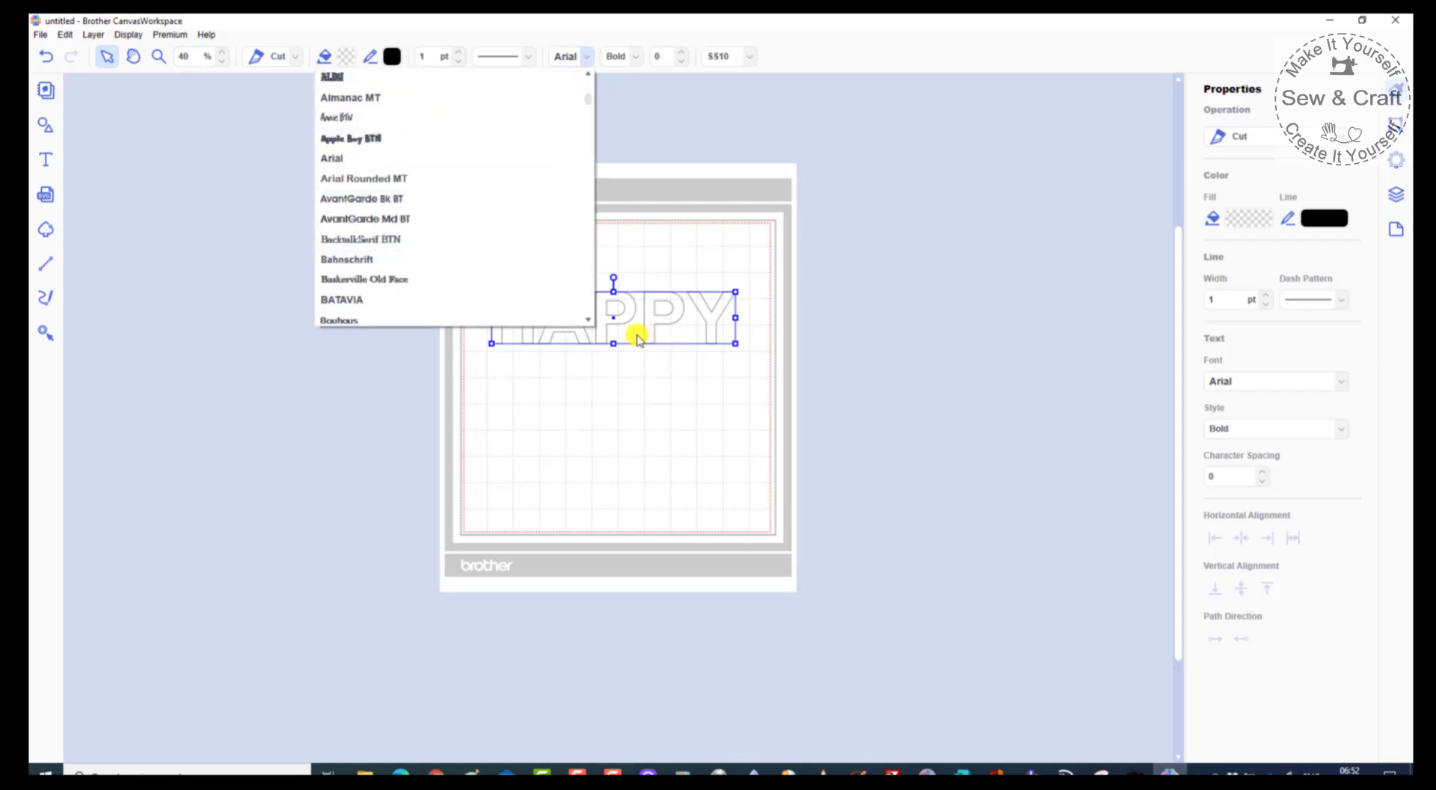
pyautogui.scroll(-9, 371, 299)
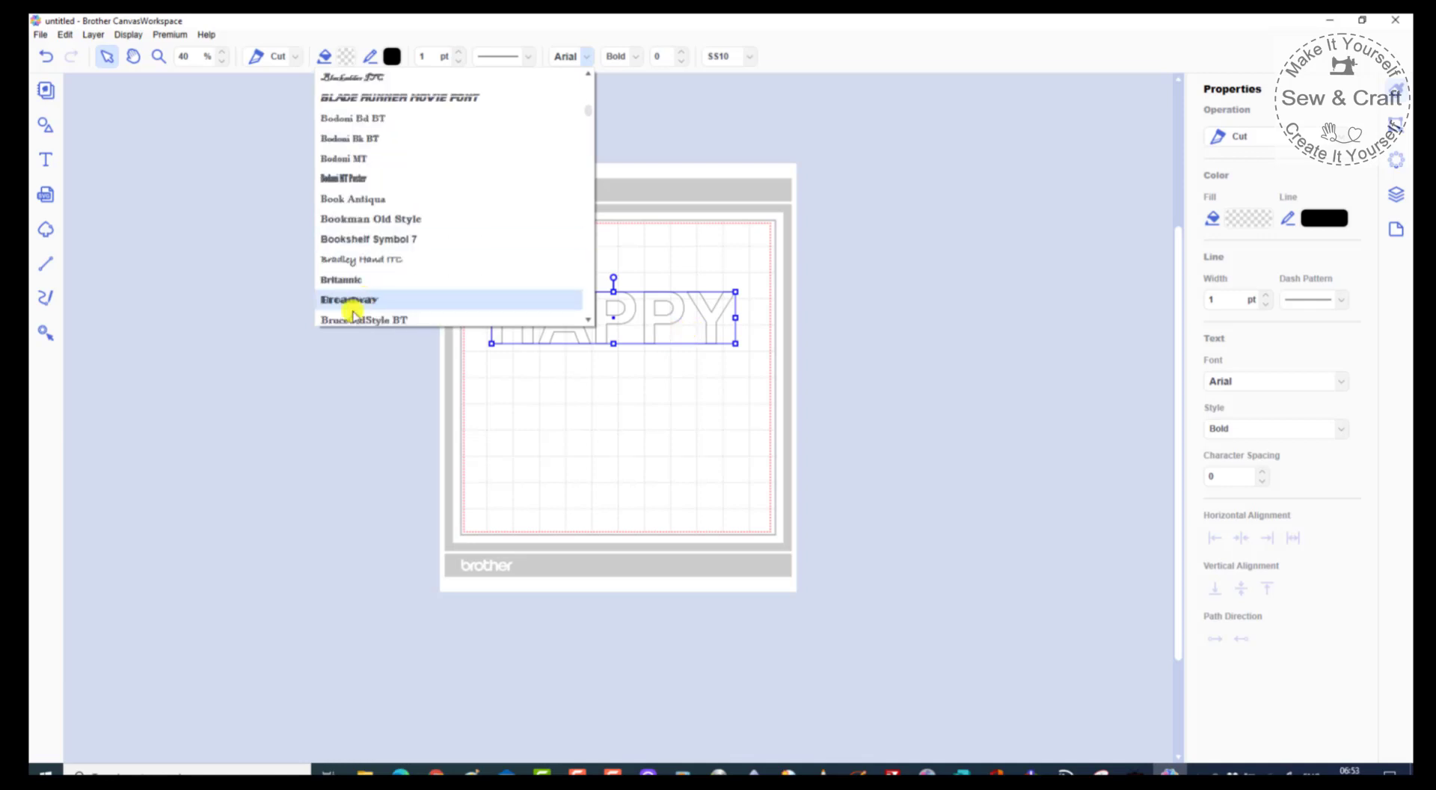
pyautogui.click(338, 281)
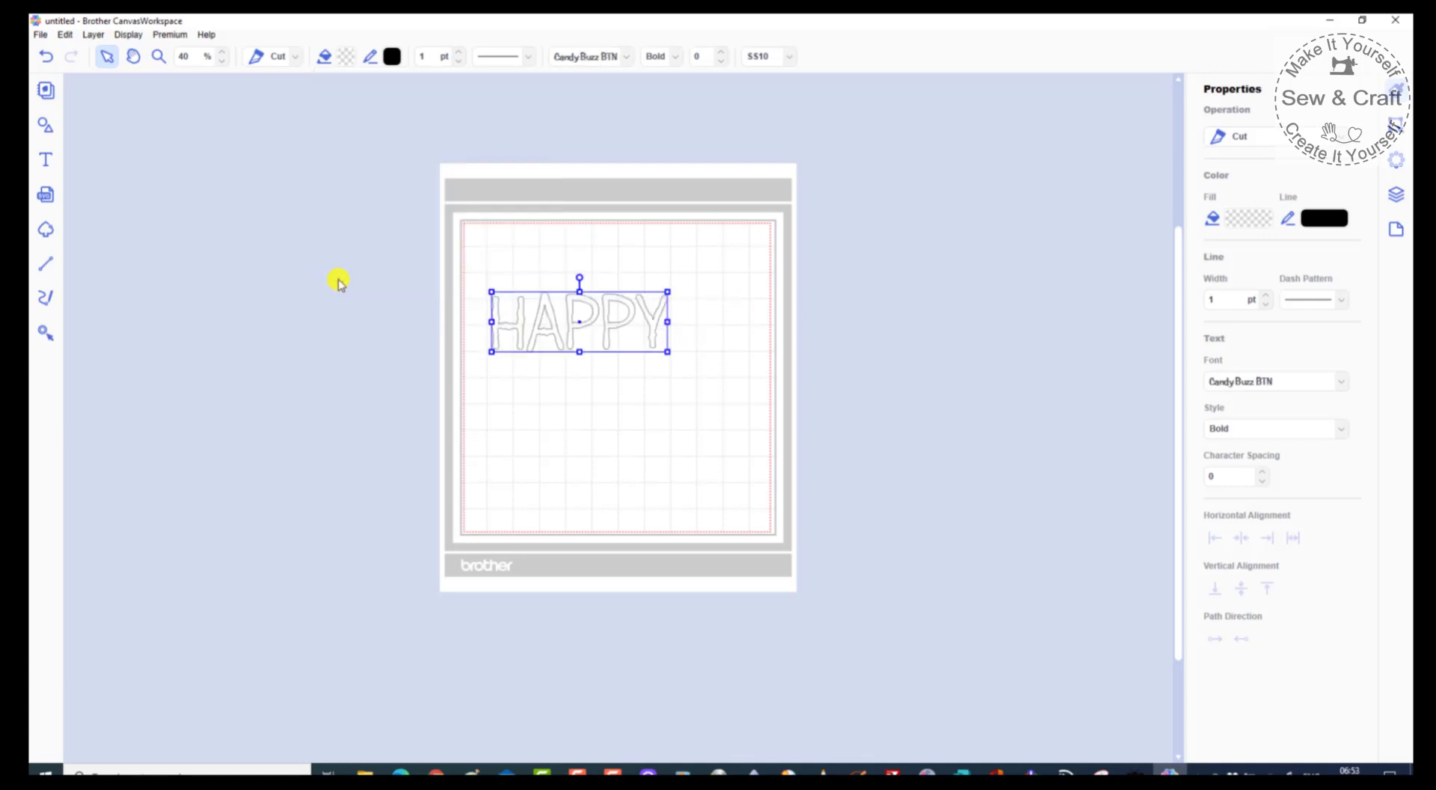
# Change the HAPPY text's font to Seattle and deselect the text.
pyautogui.click(626, 56)
pyautogui.scroll(-3, 400, 267)
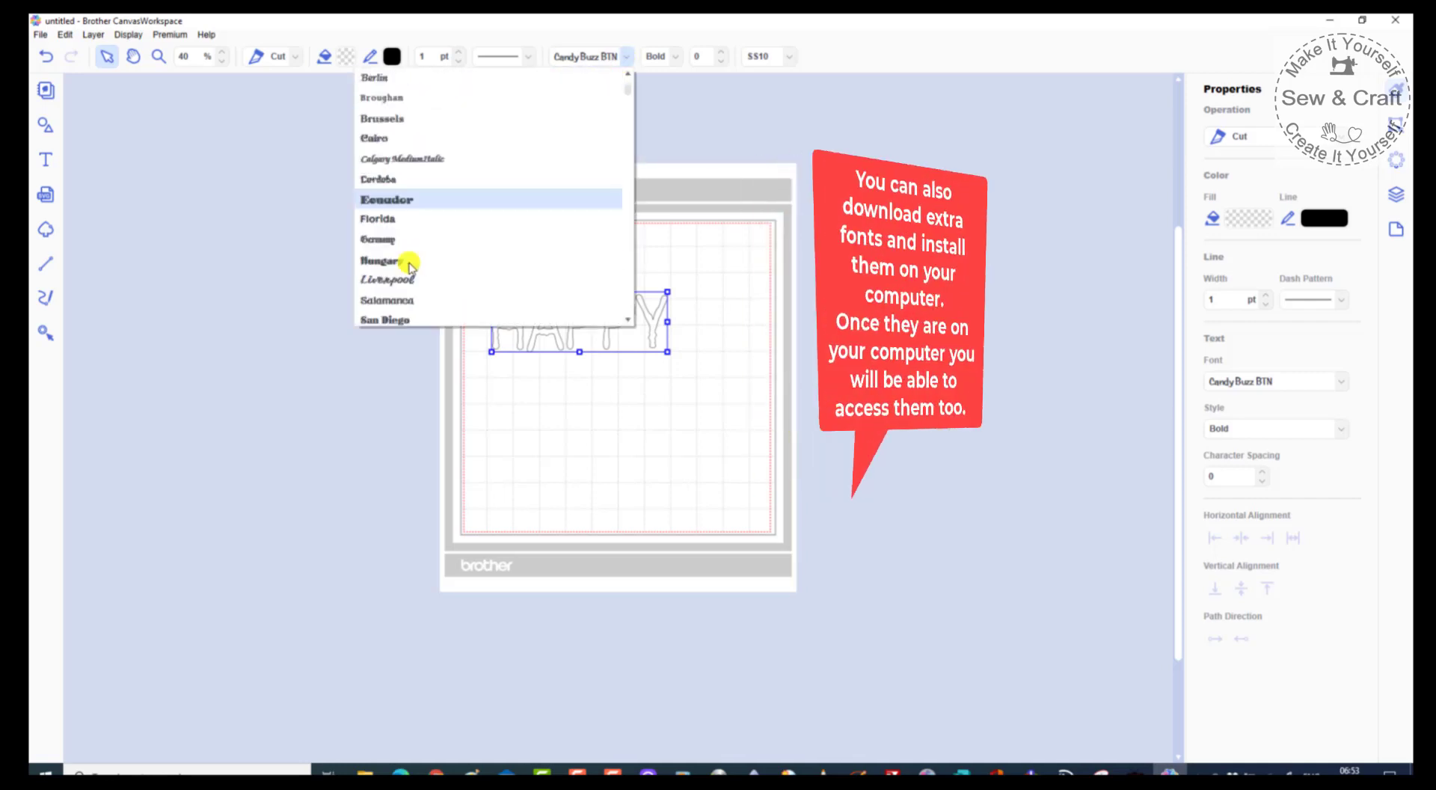
pyautogui.click(548, 406)
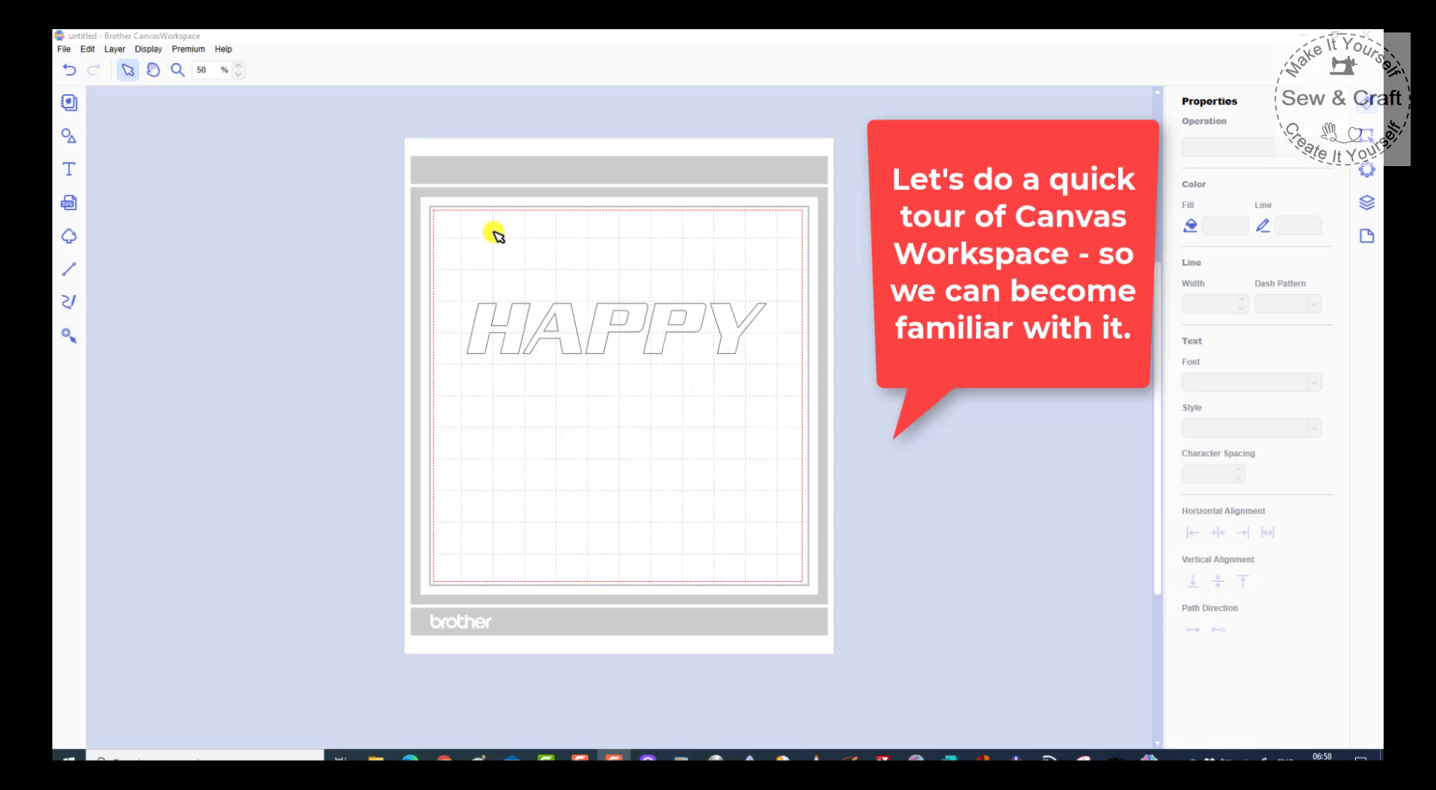
# Undo the last resize of the HAPPY text and redo it.
pyautogui.click(70, 72)
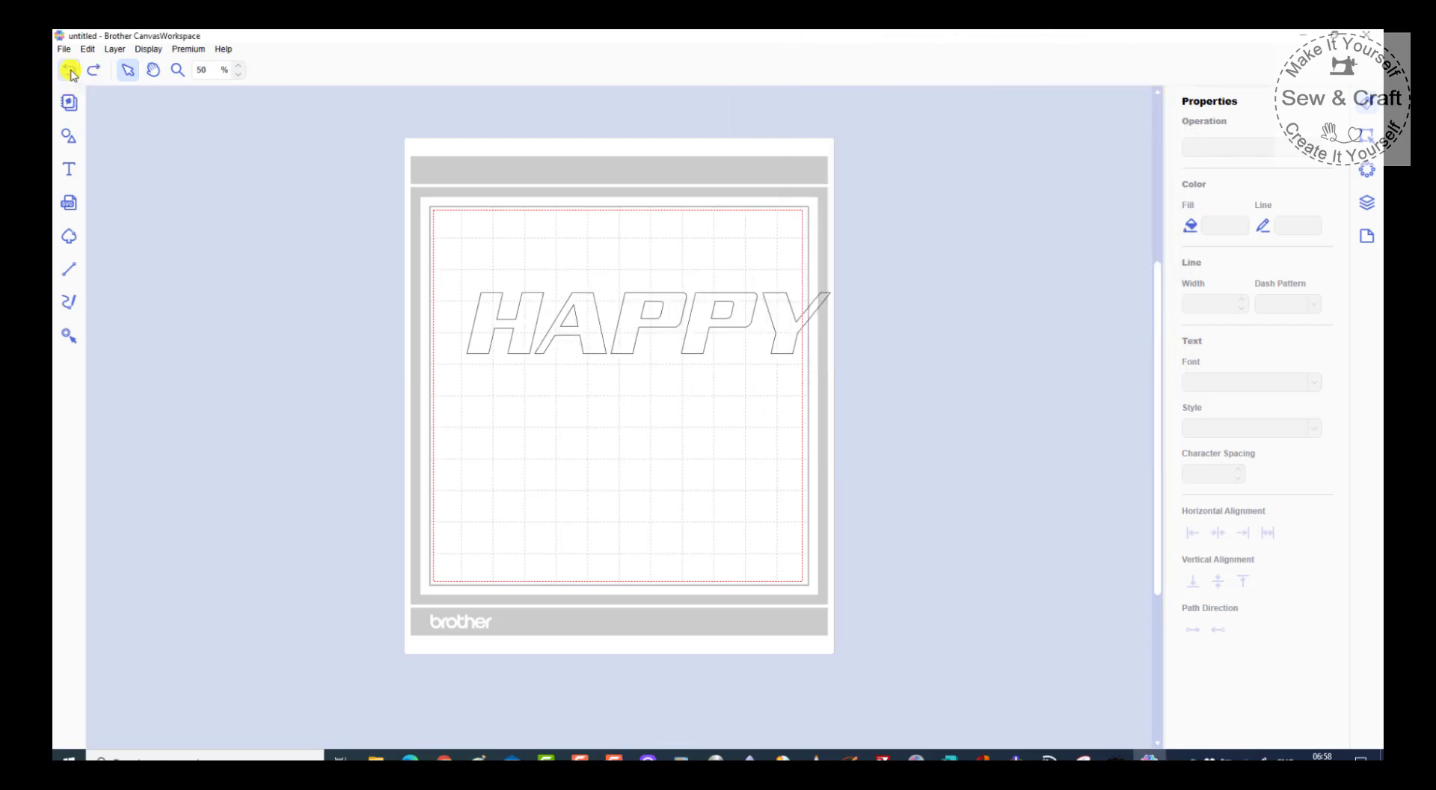
pyautogui.click(96, 71)
pyautogui.click(95, 71)
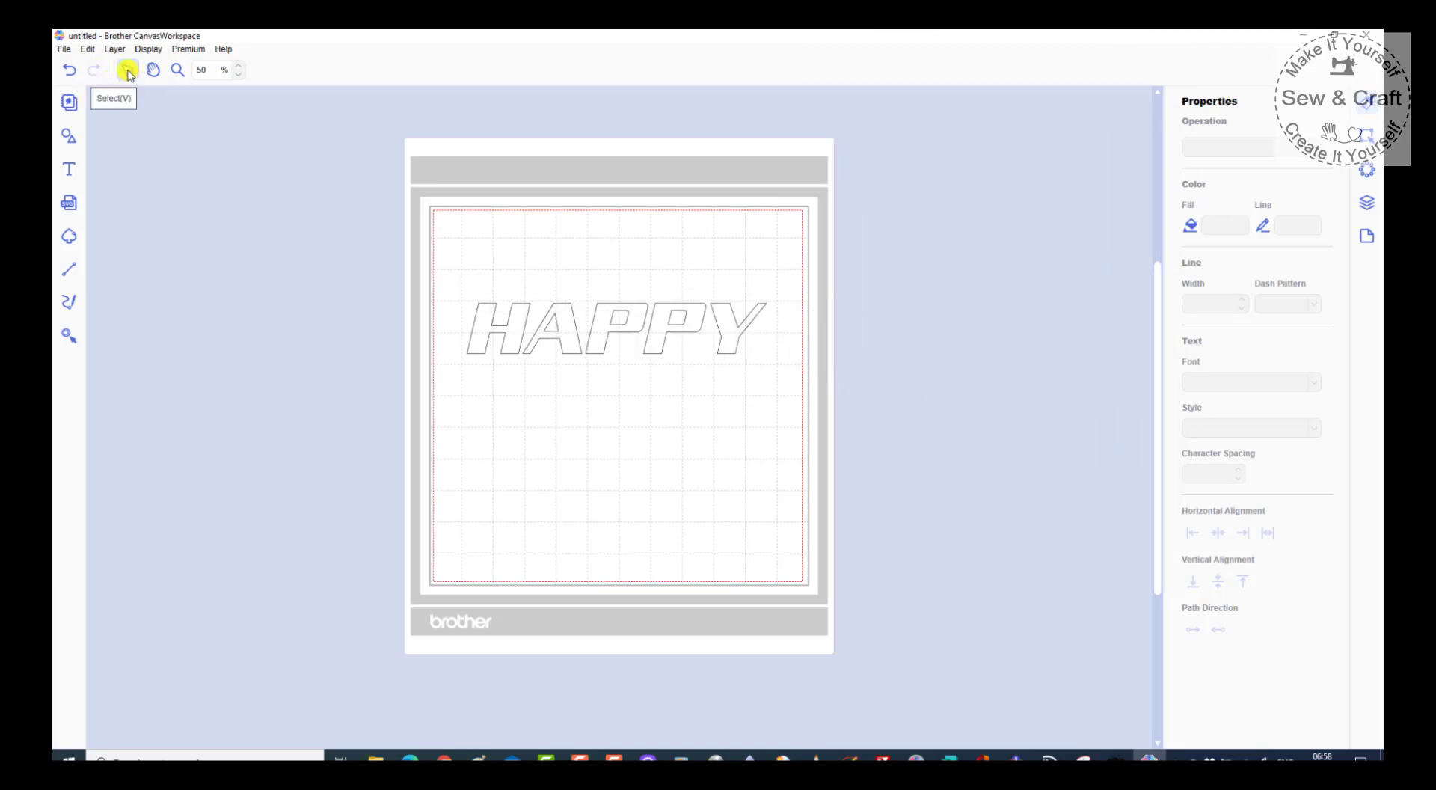
# Select the HAPPY text and pan the mat slightly upward with the Hand tool.
pyautogui.click(528, 325)
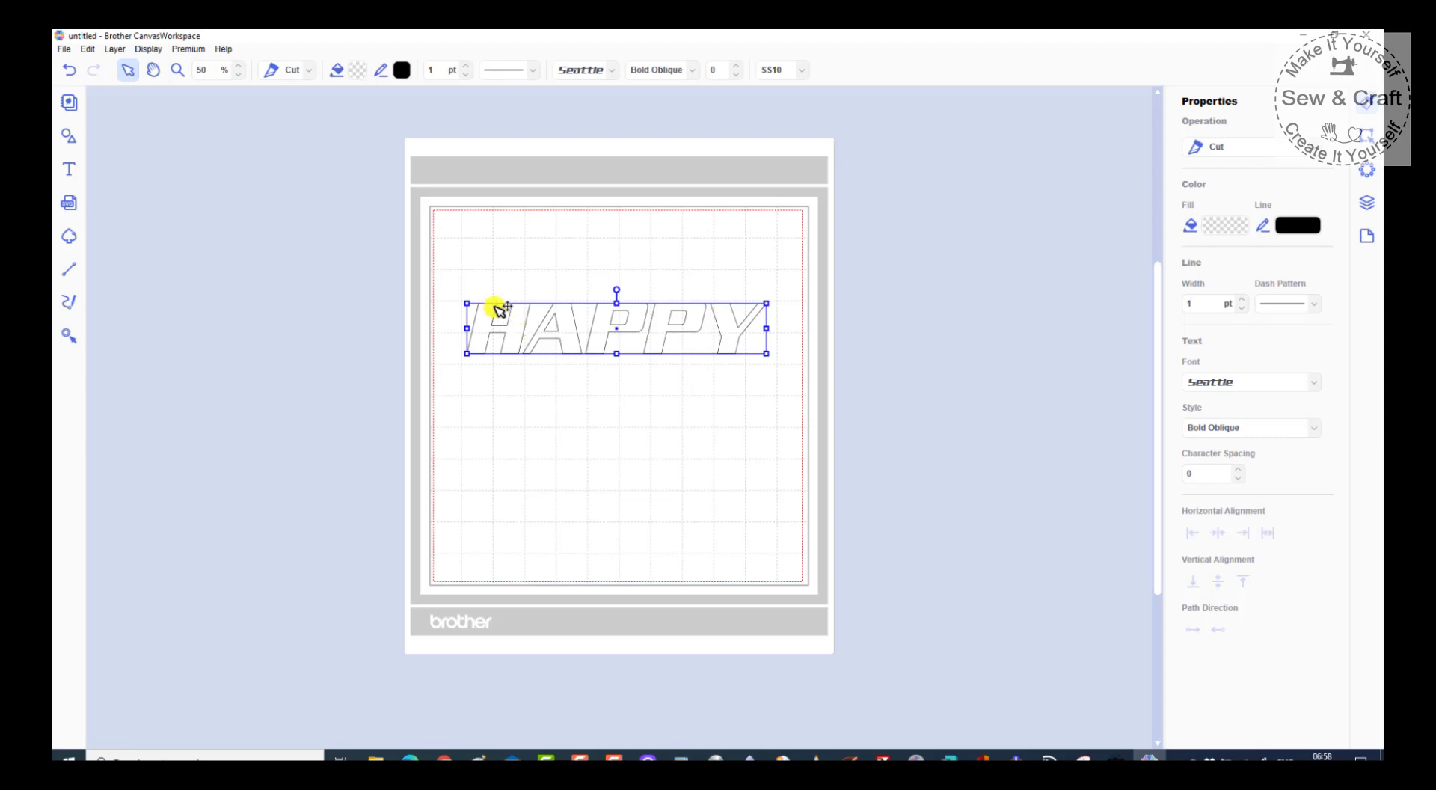
pyautogui.click(153, 72)
pyautogui.moveTo(643, 247); pyautogui.dragTo(641, 205)
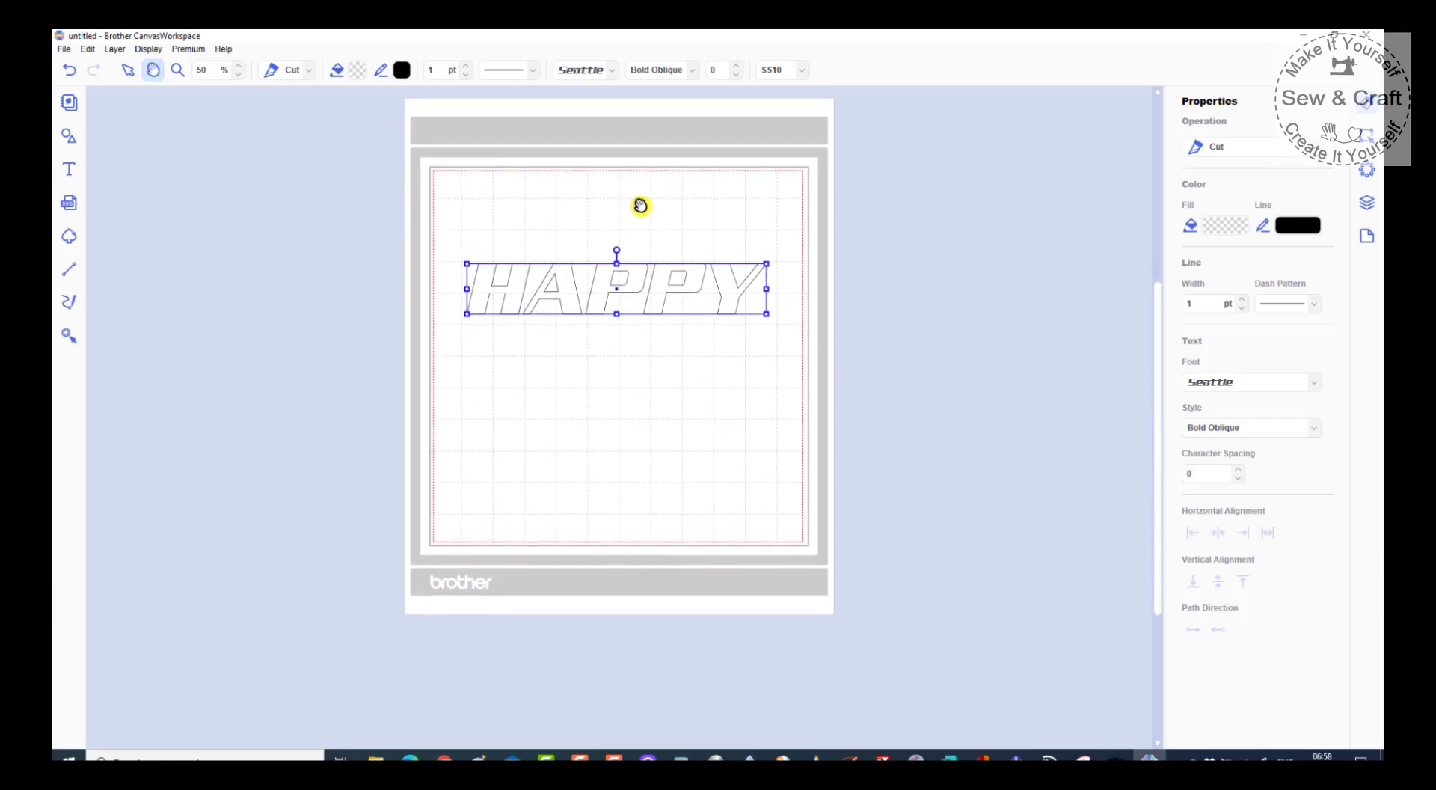
# Activate the Select tool and set the canvas zoom to 60%.
pyautogui.click(128, 75)
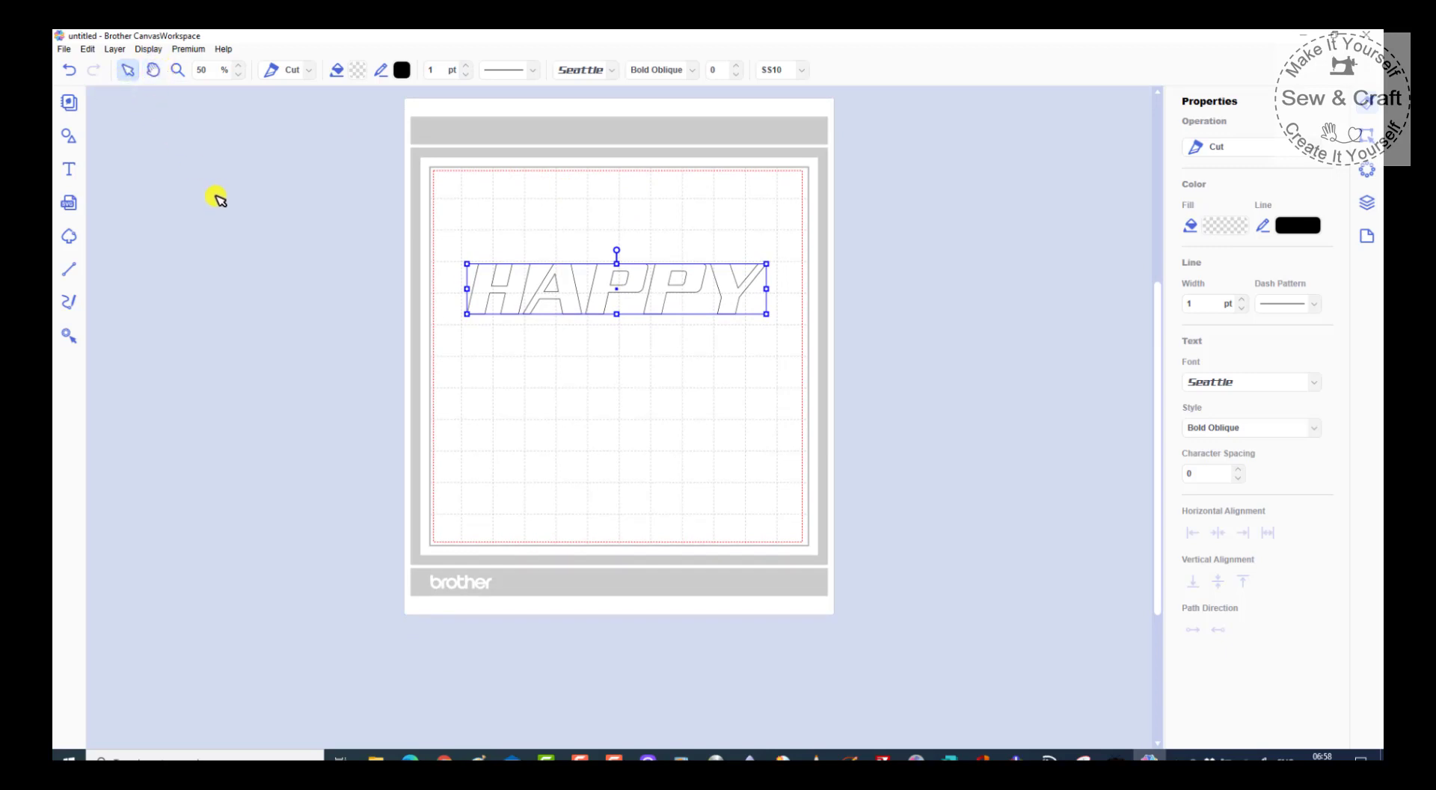
pyautogui.click(239, 65)
pyautogui.click(241, 65)
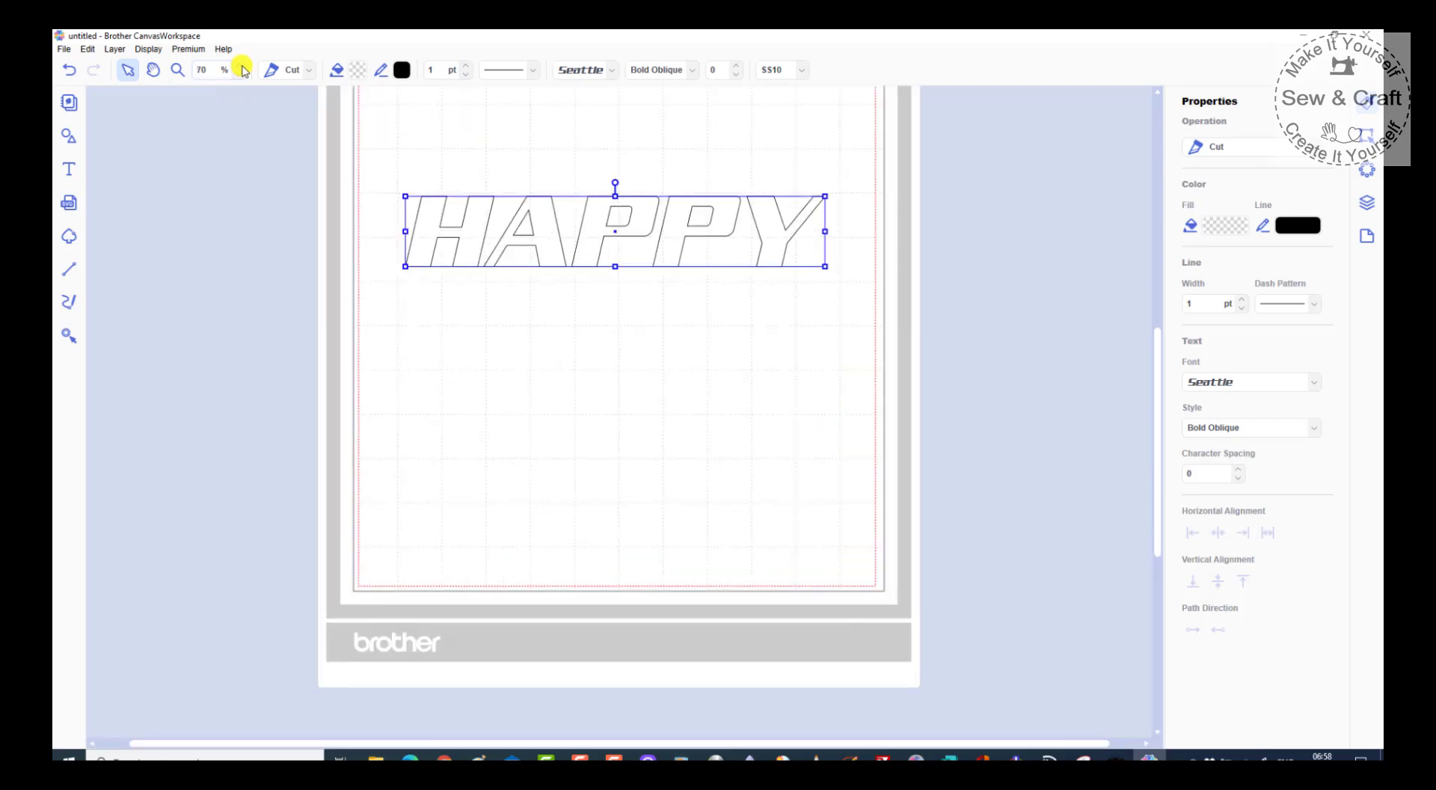
pyautogui.click(240, 66)
pyautogui.click(238, 74)
pyautogui.click(238, 74)
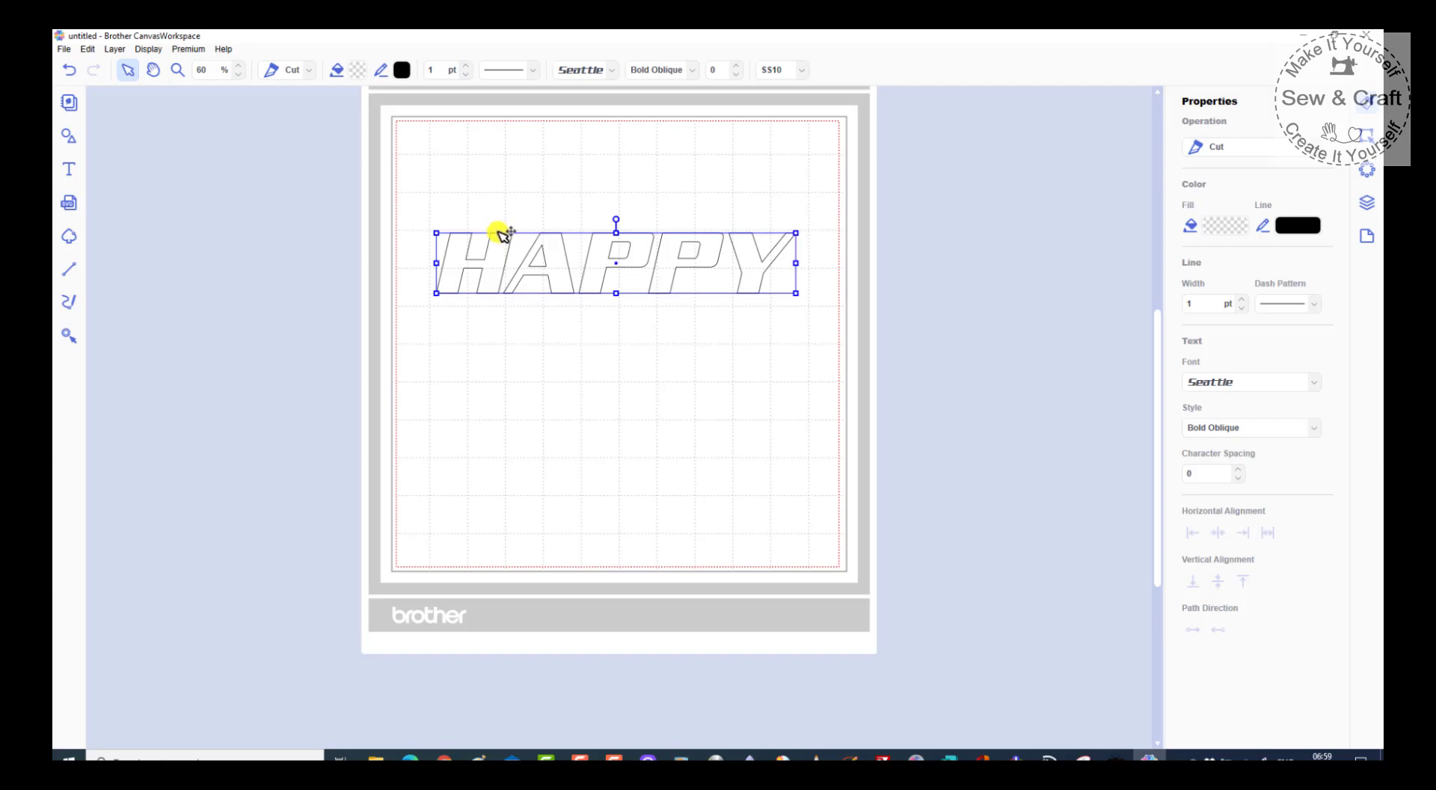
# Switch the HAPPY text's operation to Draw and back to Cut.
pyautogui.click(309, 72)
pyautogui.click(297, 108)
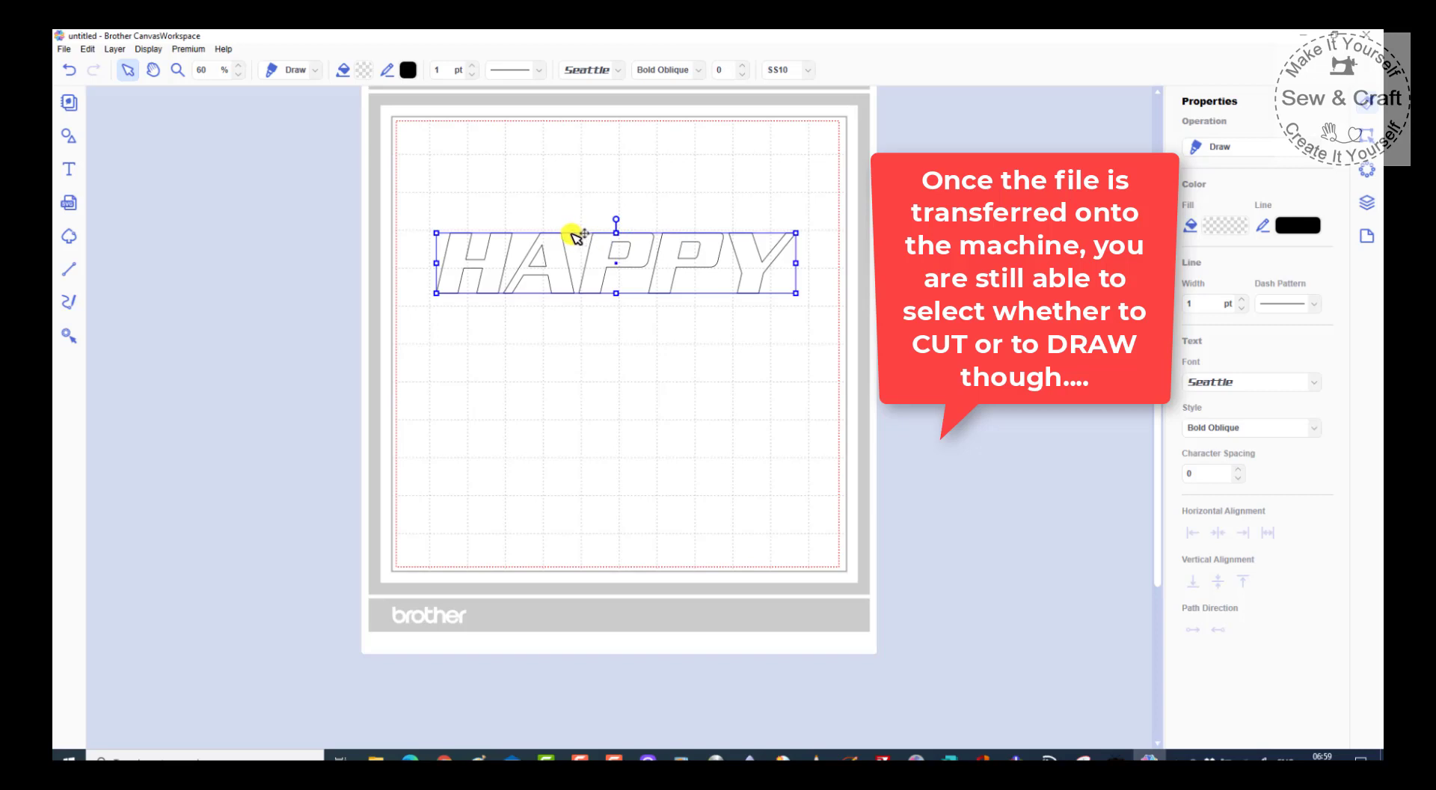
pyautogui.click(313, 70)
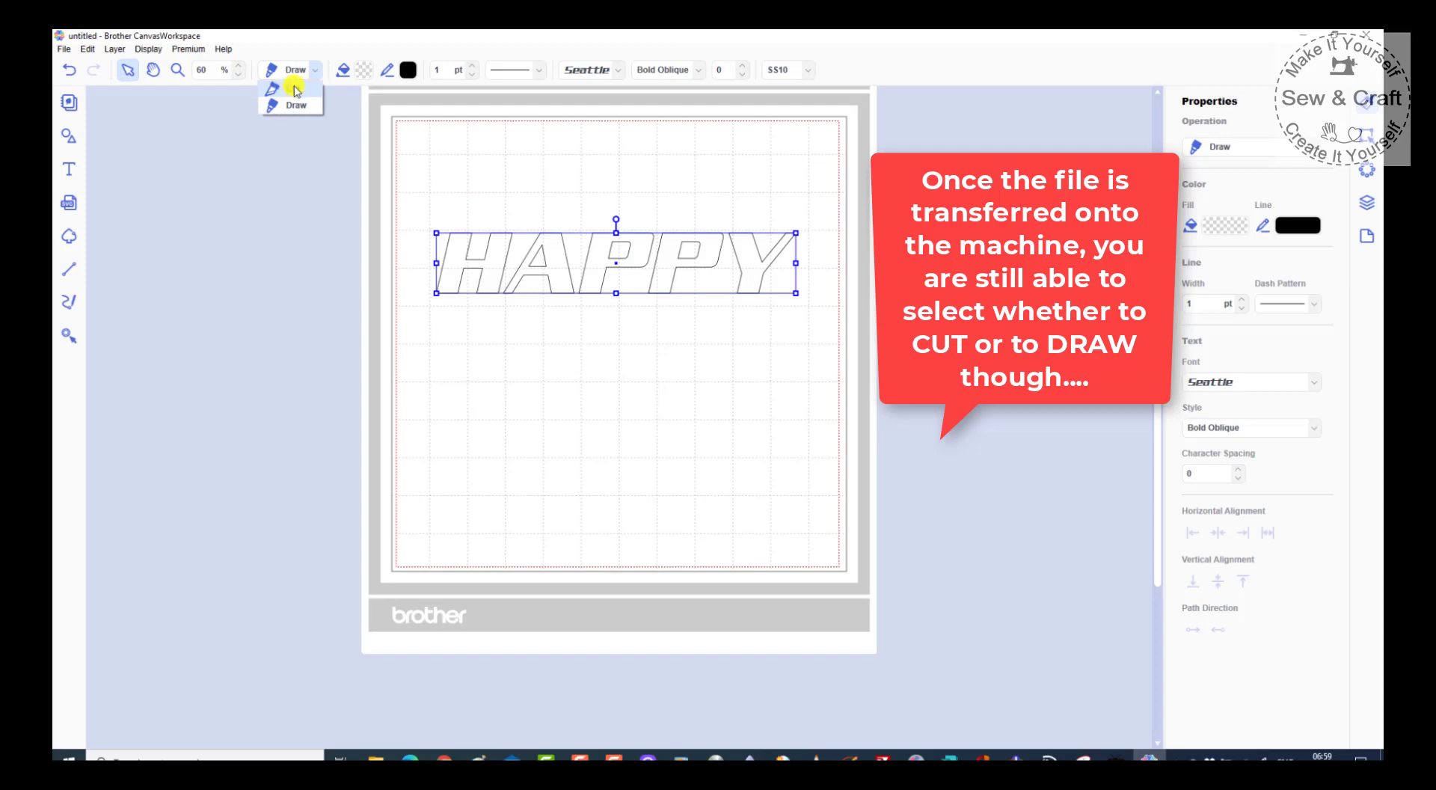
pyautogui.click(296, 88)
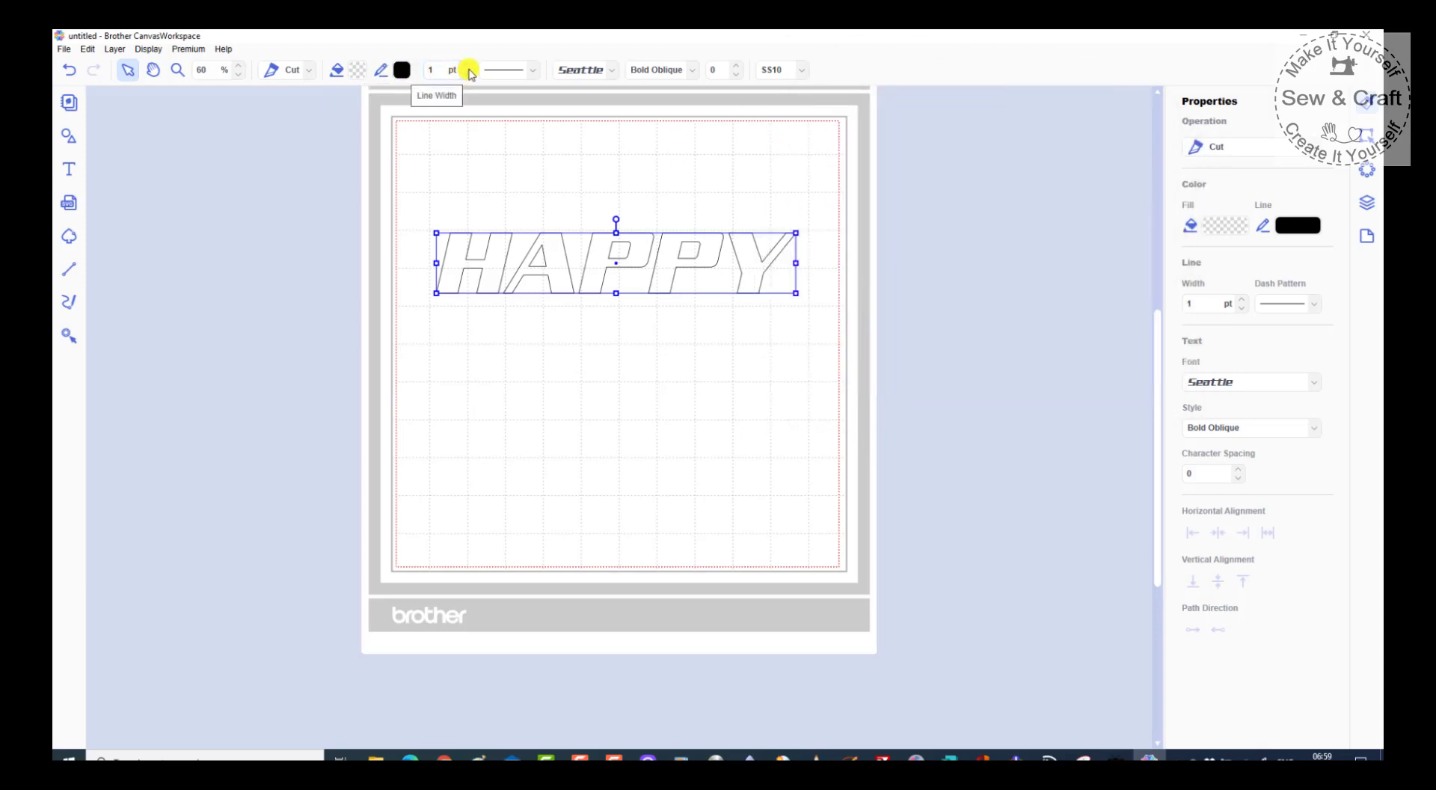
# Look through the dash patterns and fonts available for the HAPPY text, keeping the current choices.
pyautogui.click(532, 72)
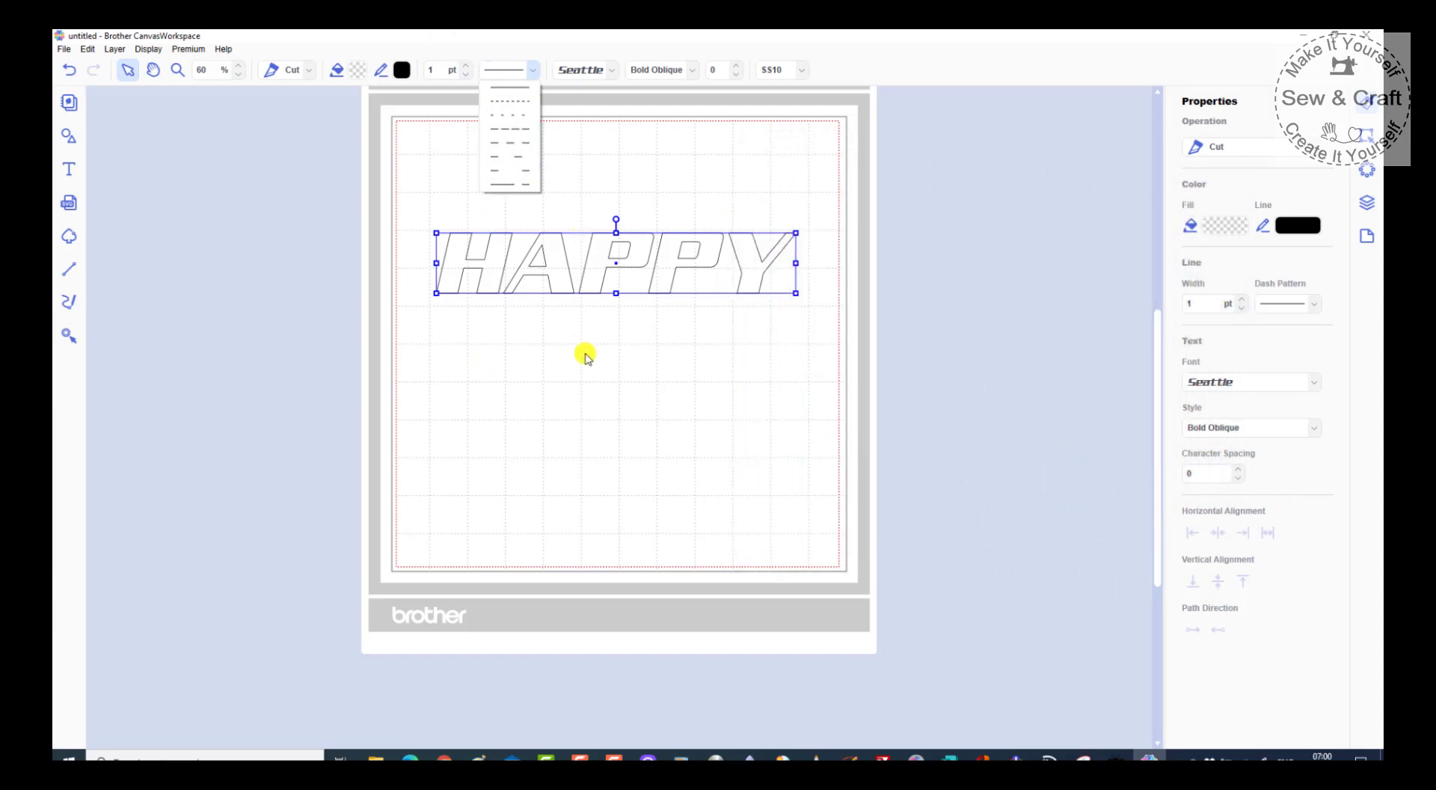
pyautogui.click(619, 248)
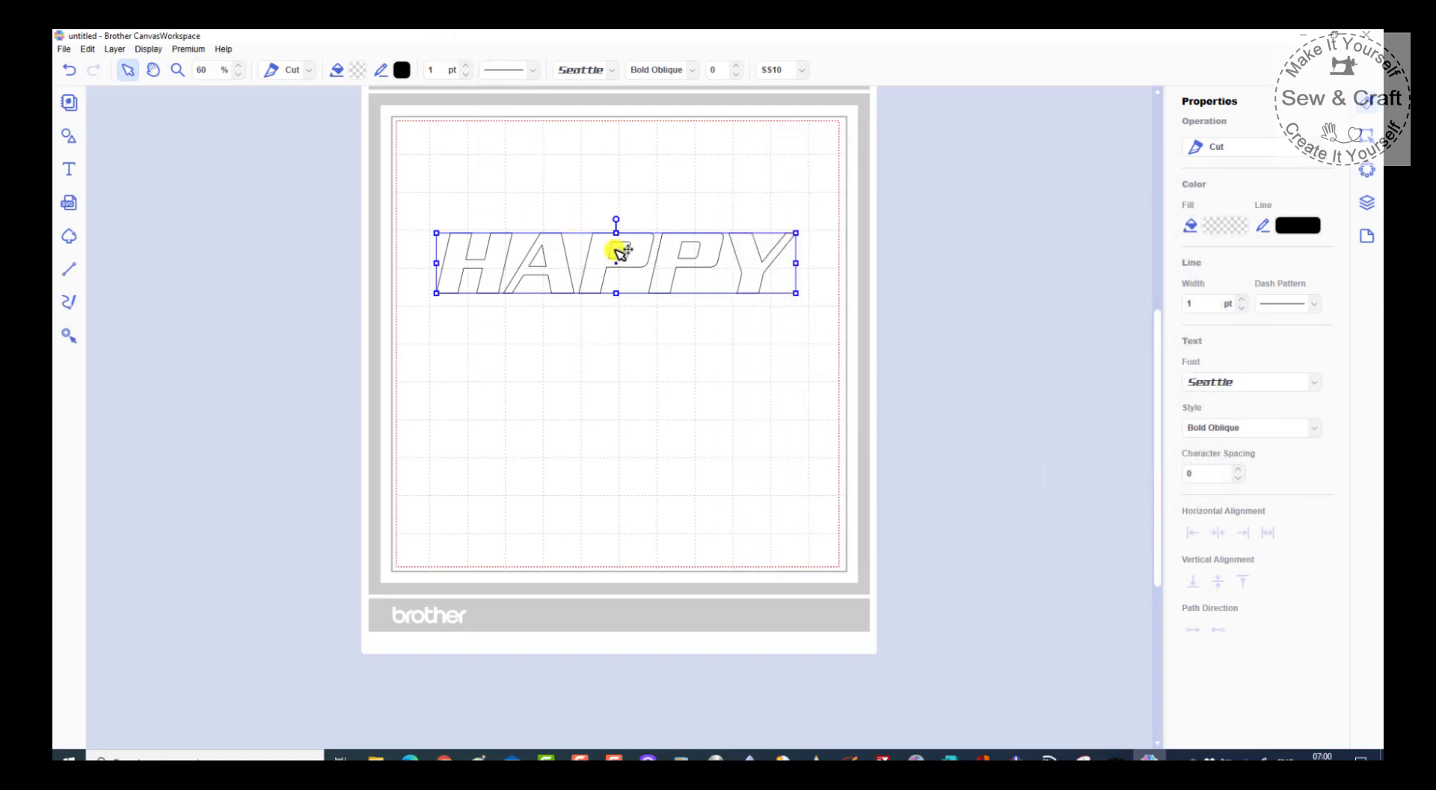
pyautogui.click(612, 69)
pyautogui.scroll(-1, 602, 240)
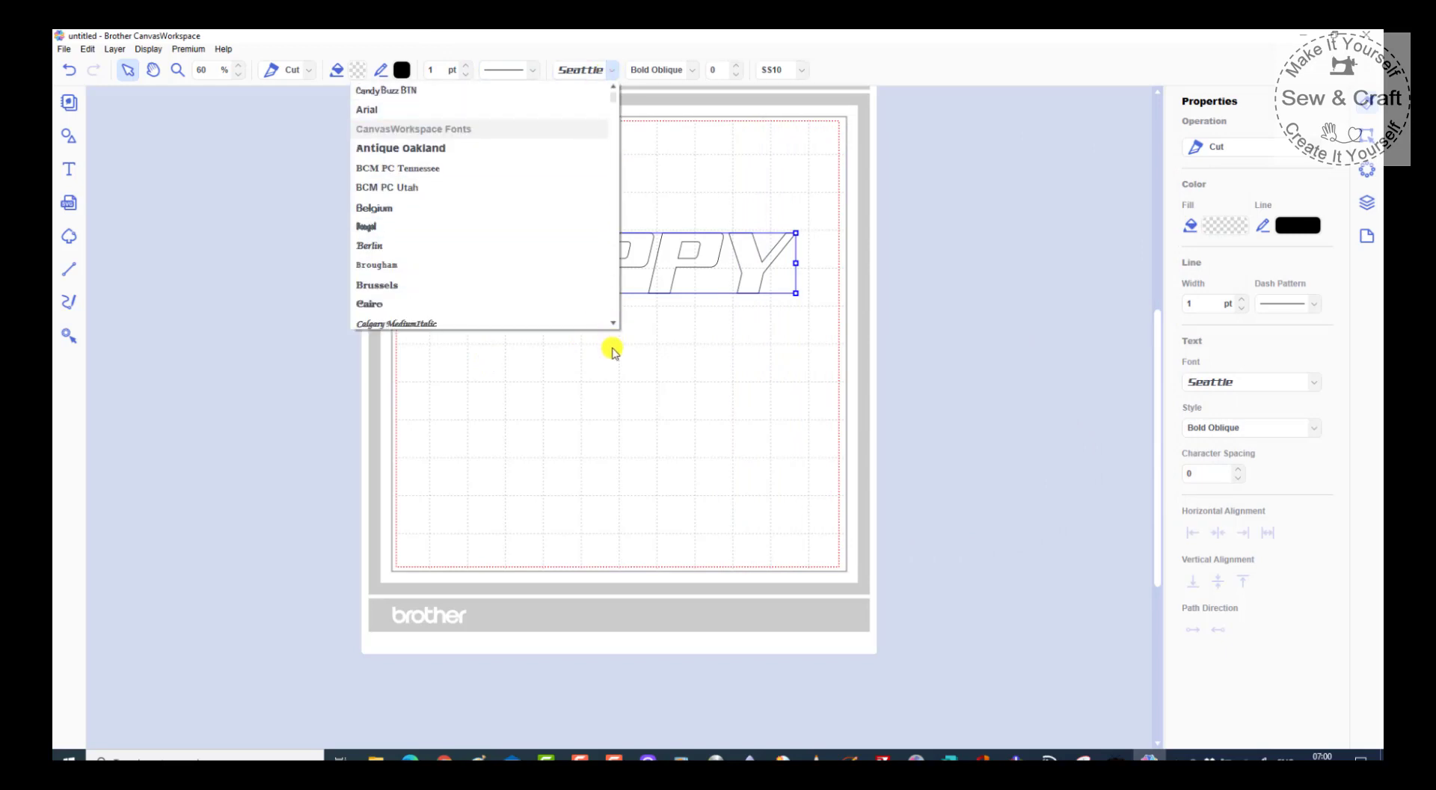
pyautogui.click(615, 353)
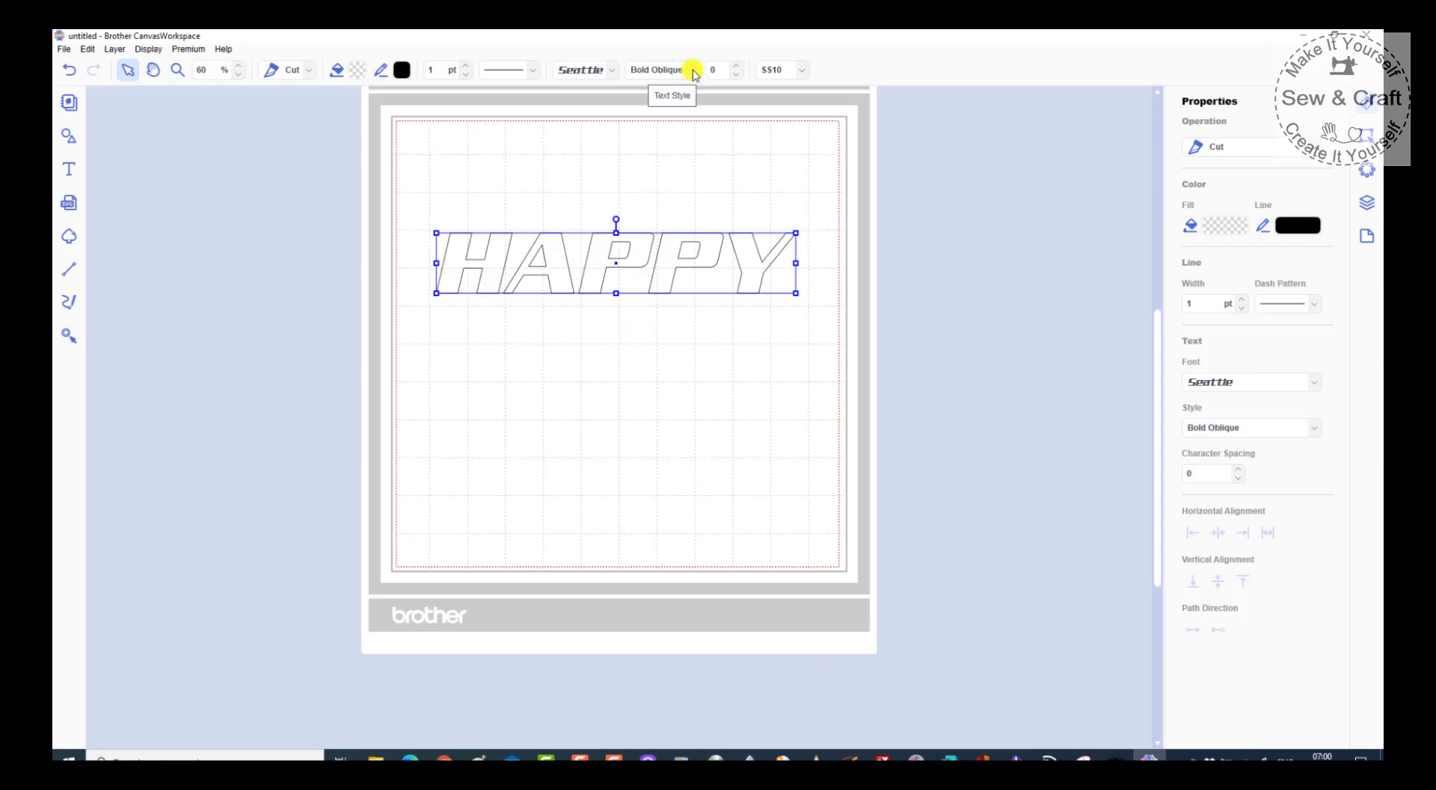
# Set the HAPPY text's character spacing to 5 and deselect the text.
pyautogui.click(738, 66)
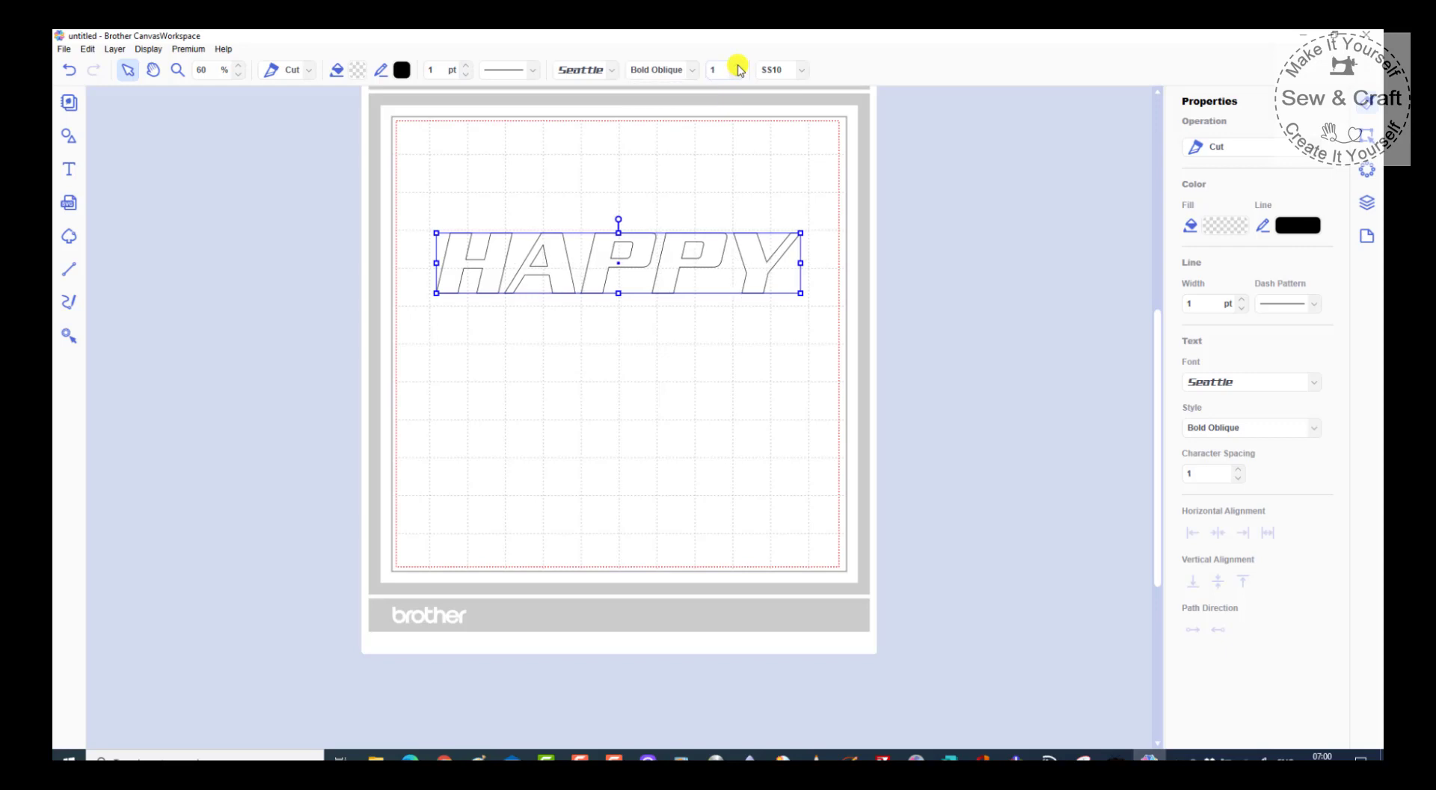
pyautogui.click(737, 66)
pyautogui.click(737, 65)
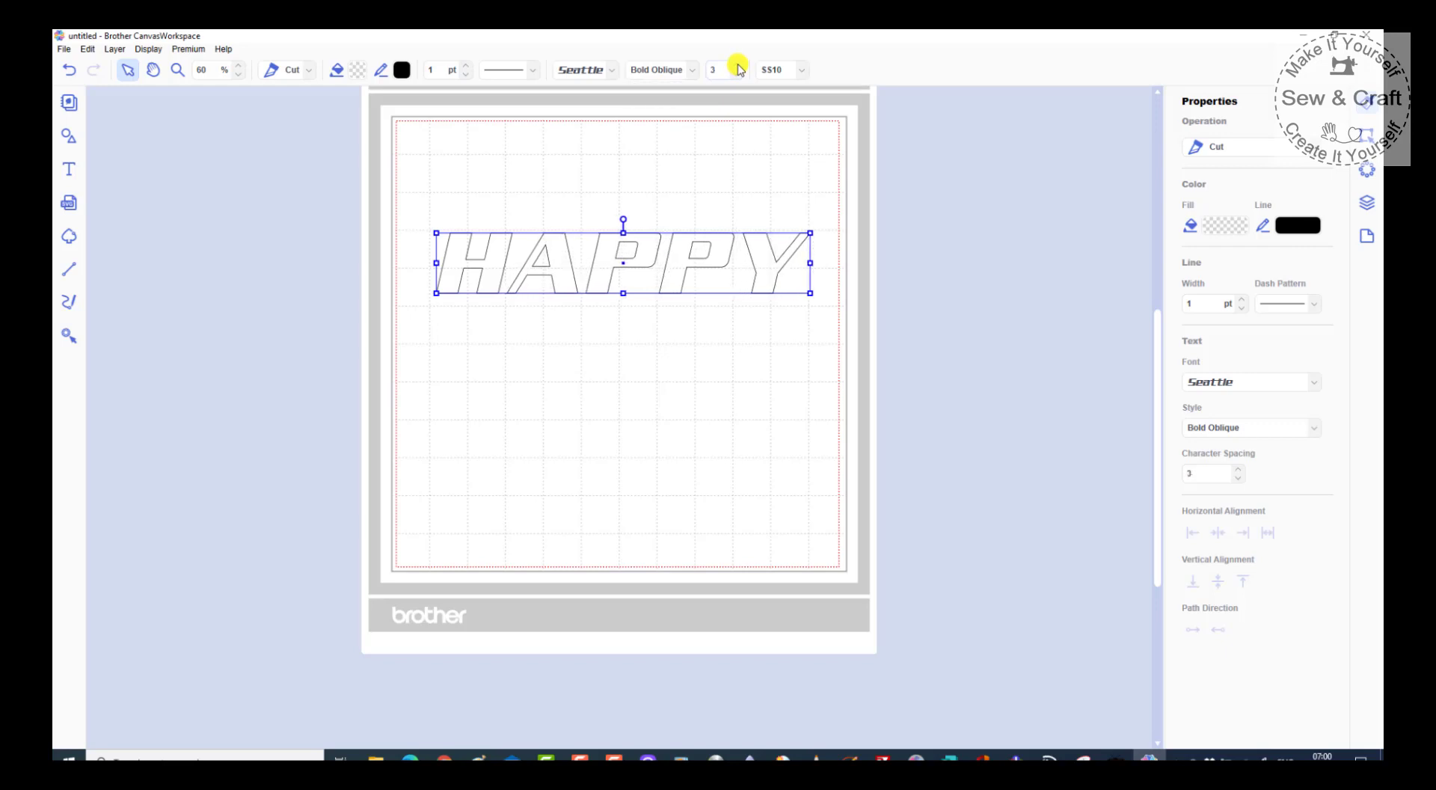
pyautogui.click(738, 65)
pyautogui.click(738, 66)
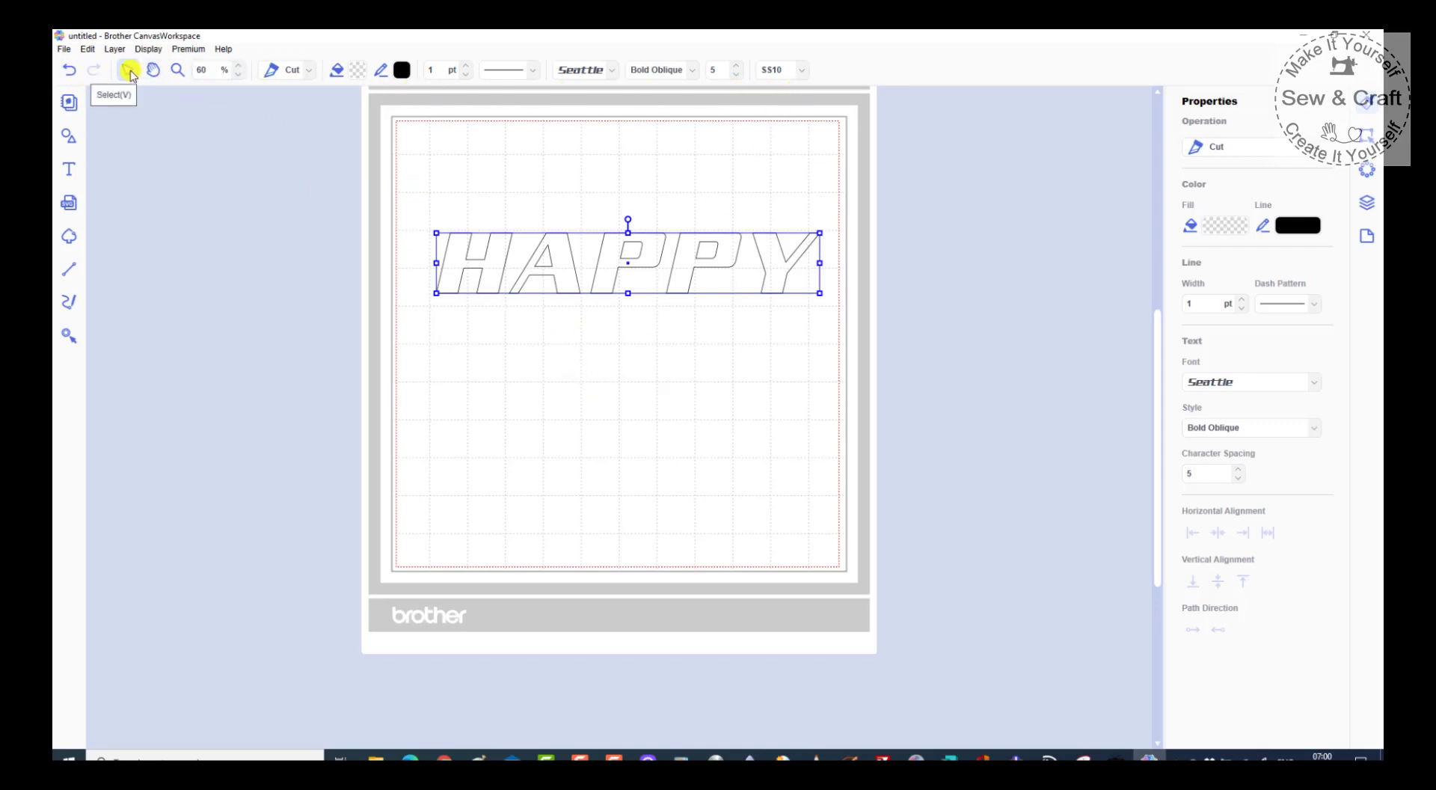
pyautogui.click(541, 340)
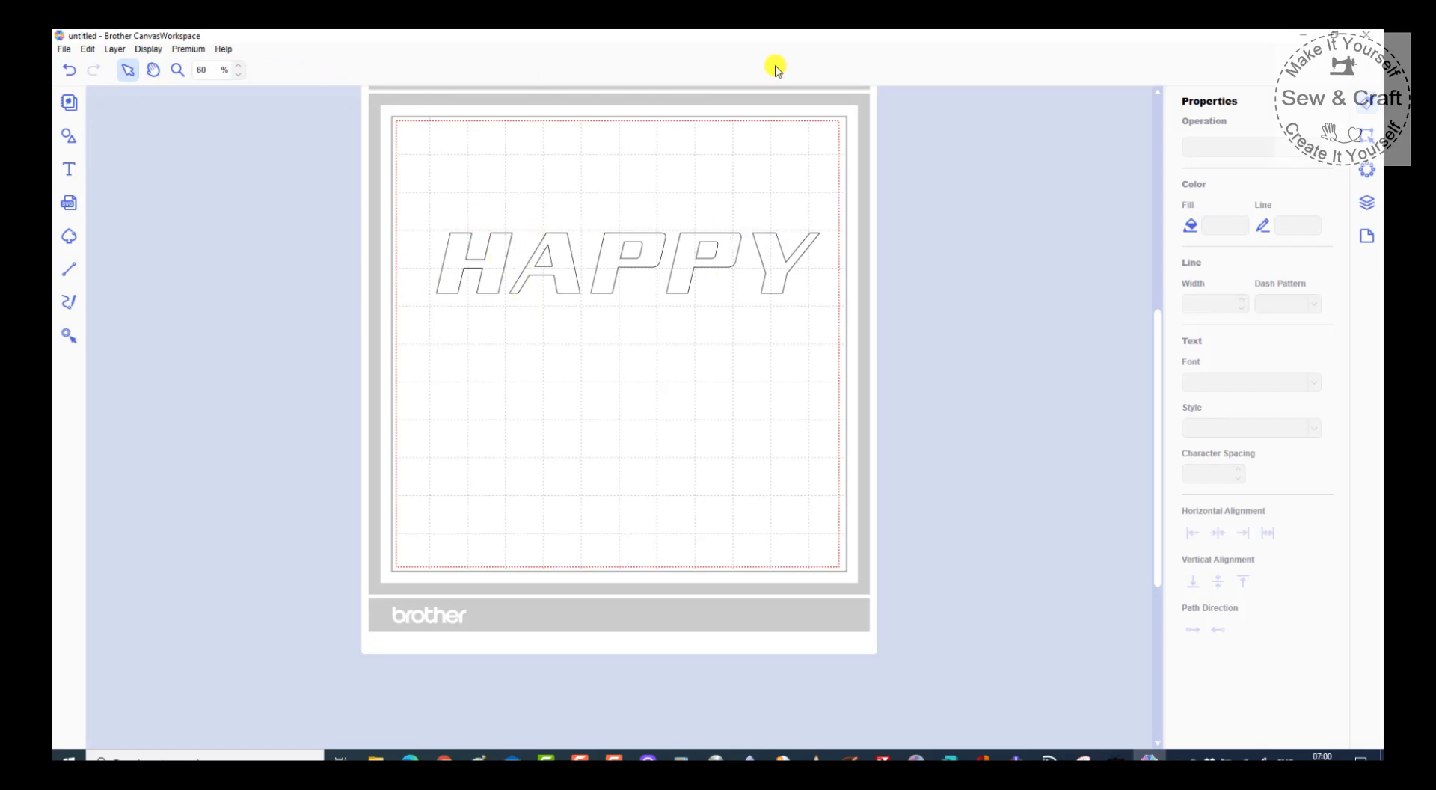
# Open the HAPPY text for editing, leave it without changes and deselect it.
pyautogui.click(568, 254)
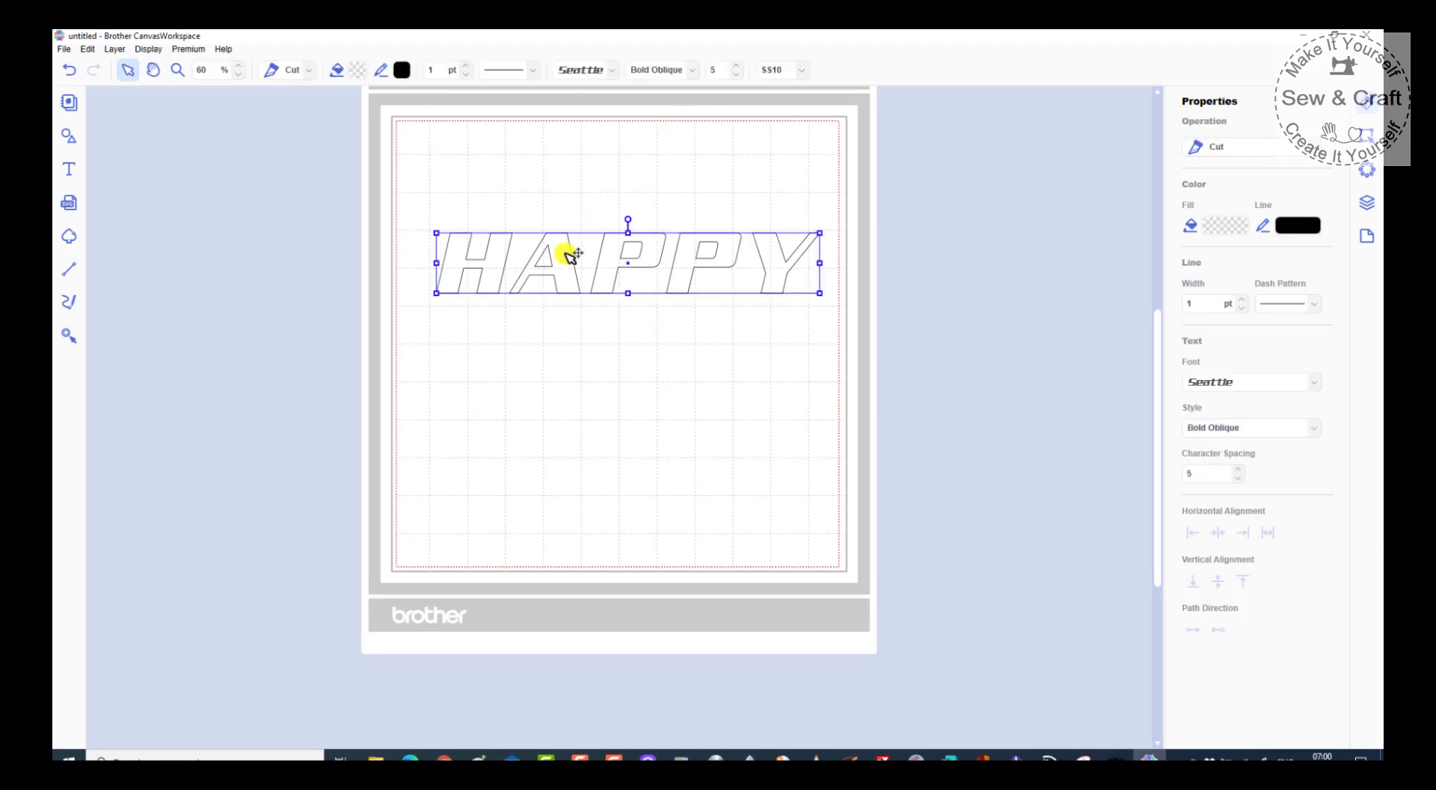
pyautogui.doubleClick(568, 254)
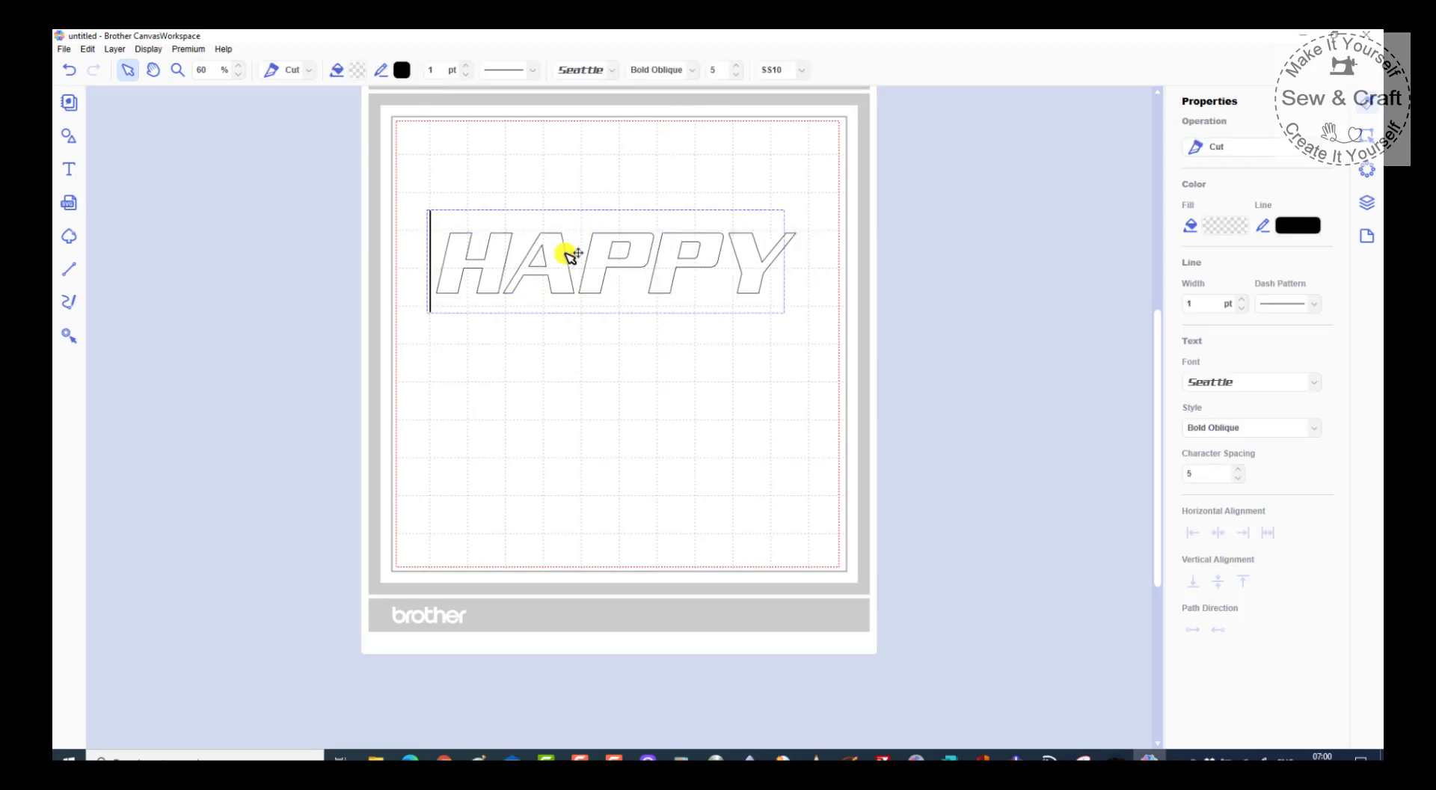
pyautogui.click(126, 72)
pyautogui.click(528, 426)
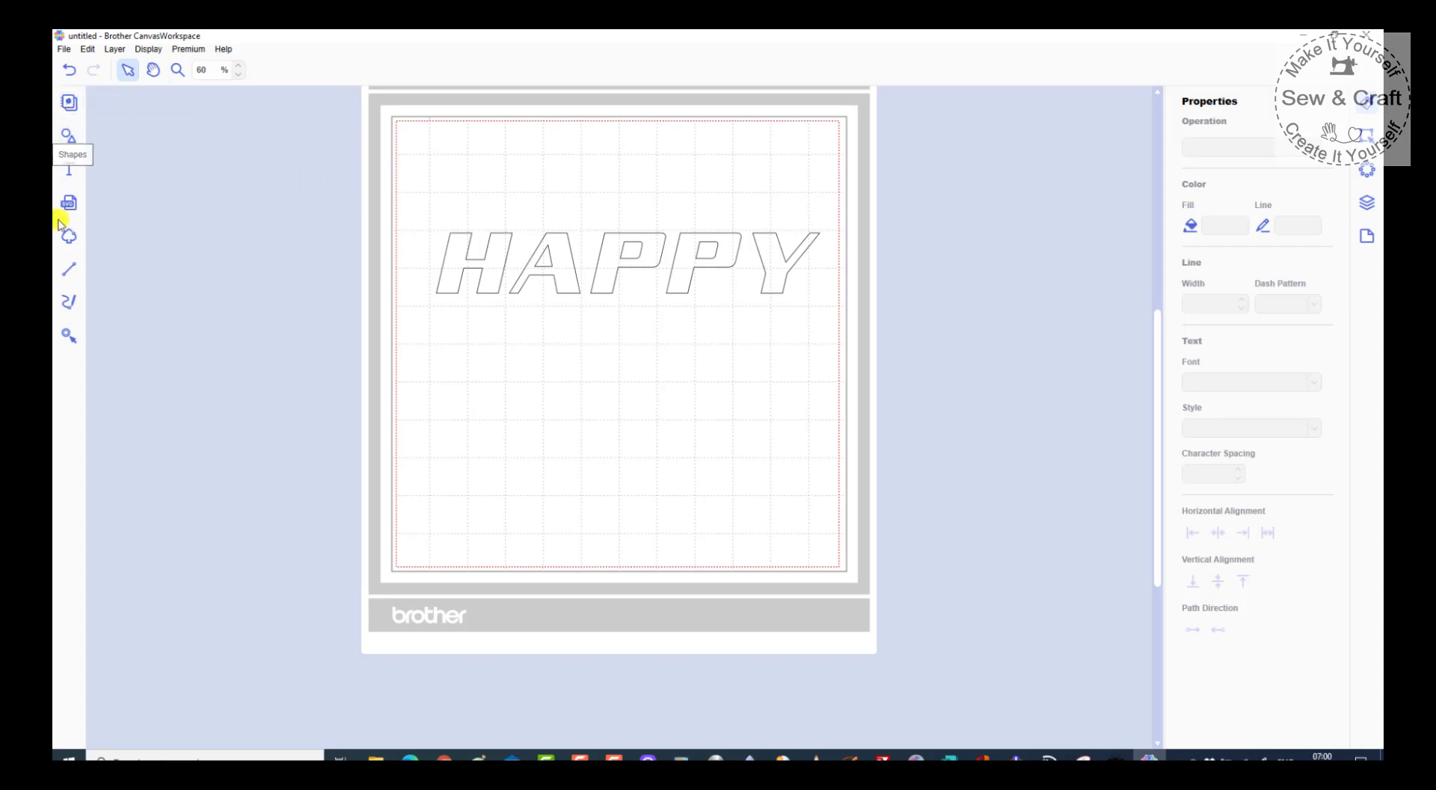
# Browse the Canvas Project and Pattern Collection libraries and close their window.
pyautogui.click(70, 104)
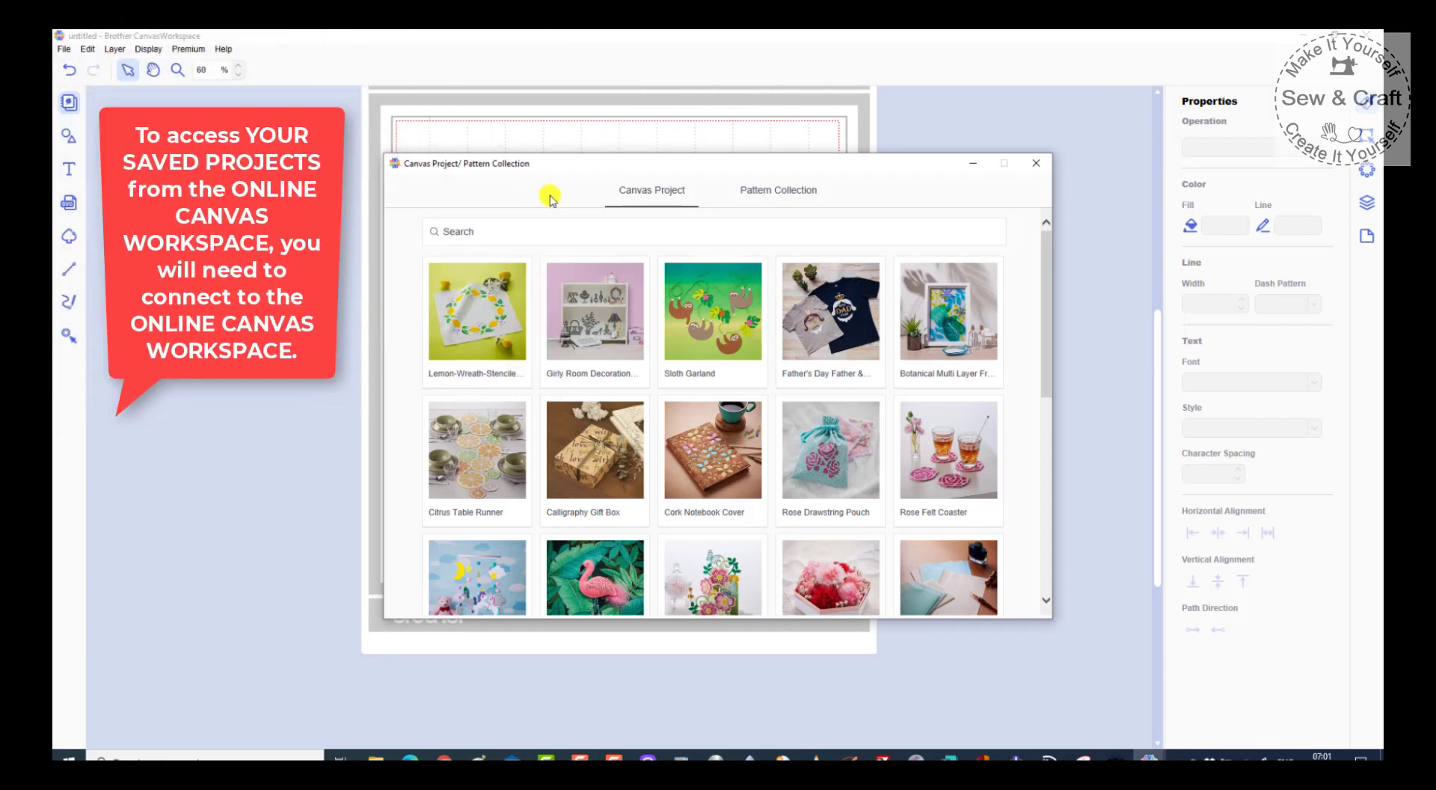
pyautogui.click(775, 196)
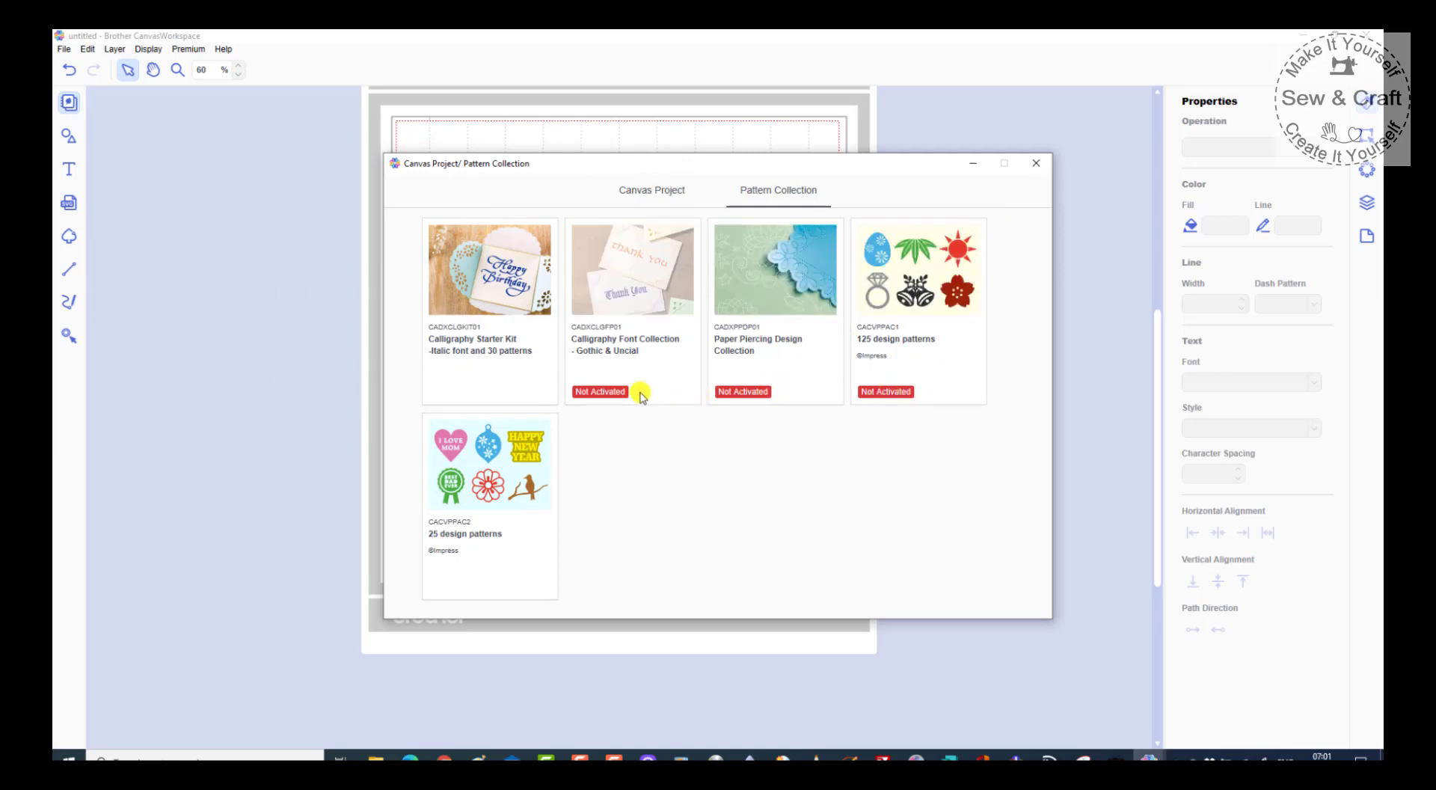
pyautogui.click(972, 164)
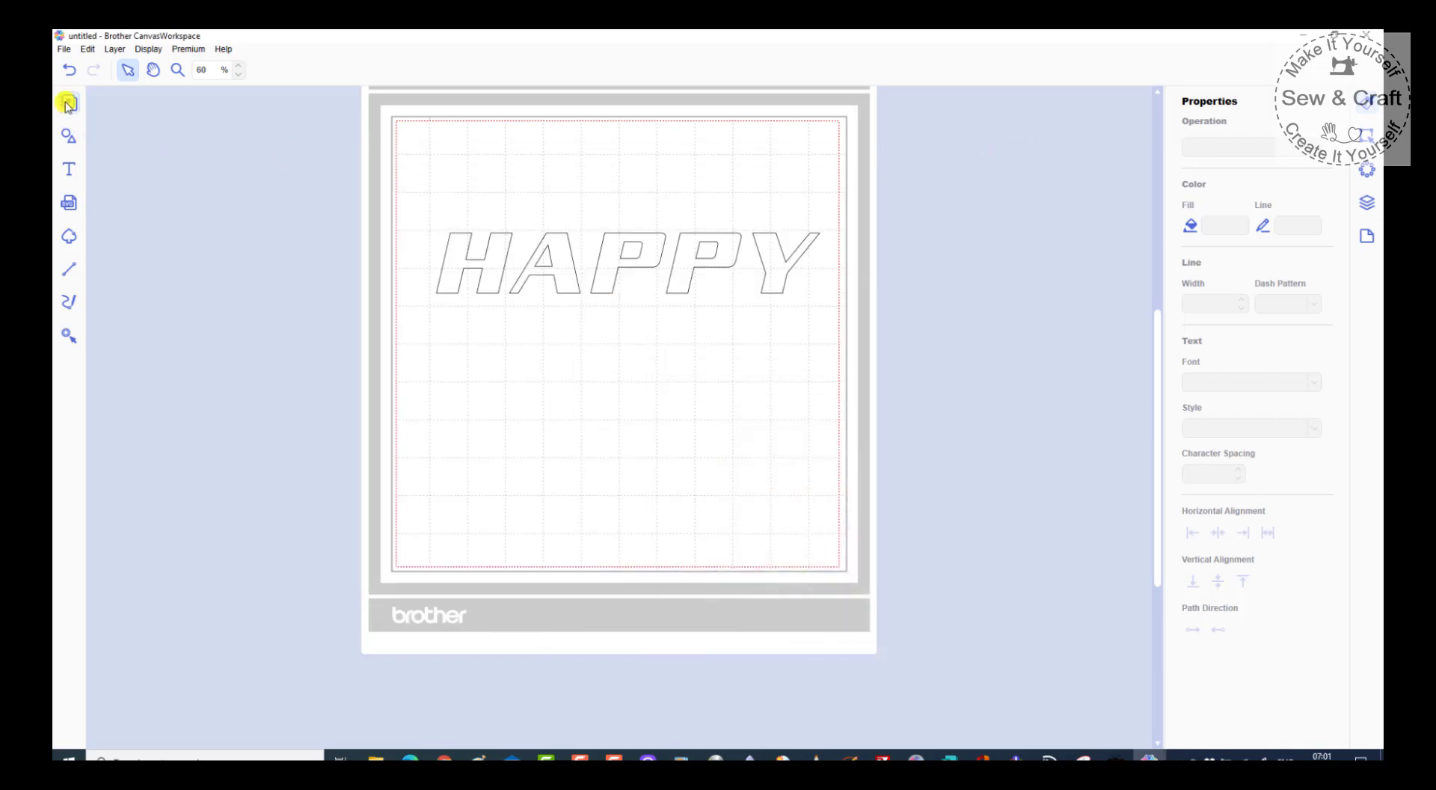
pyautogui.click(68, 104)
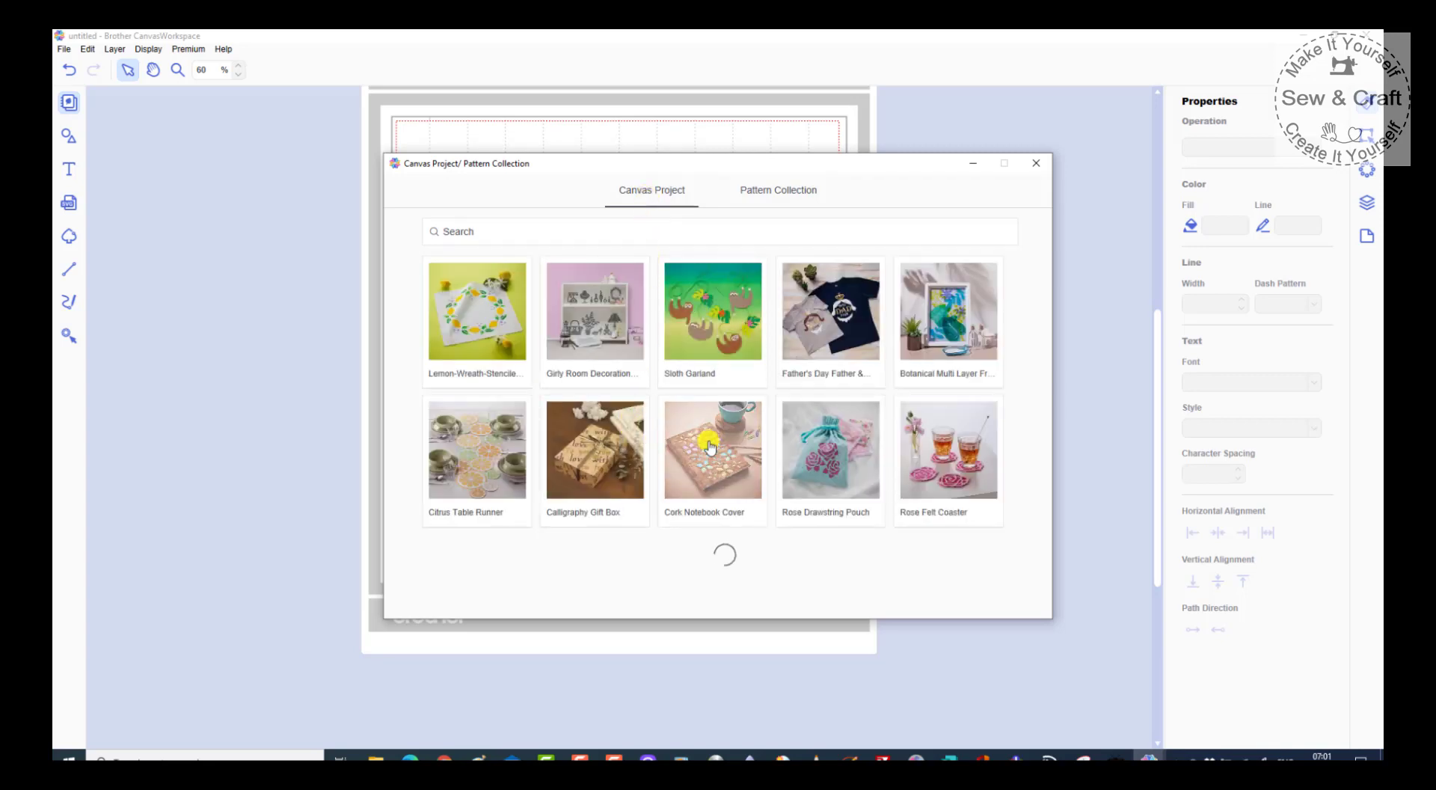
pyautogui.scroll(-1, 711, 442)
pyautogui.scroll(-1, 711, 443)
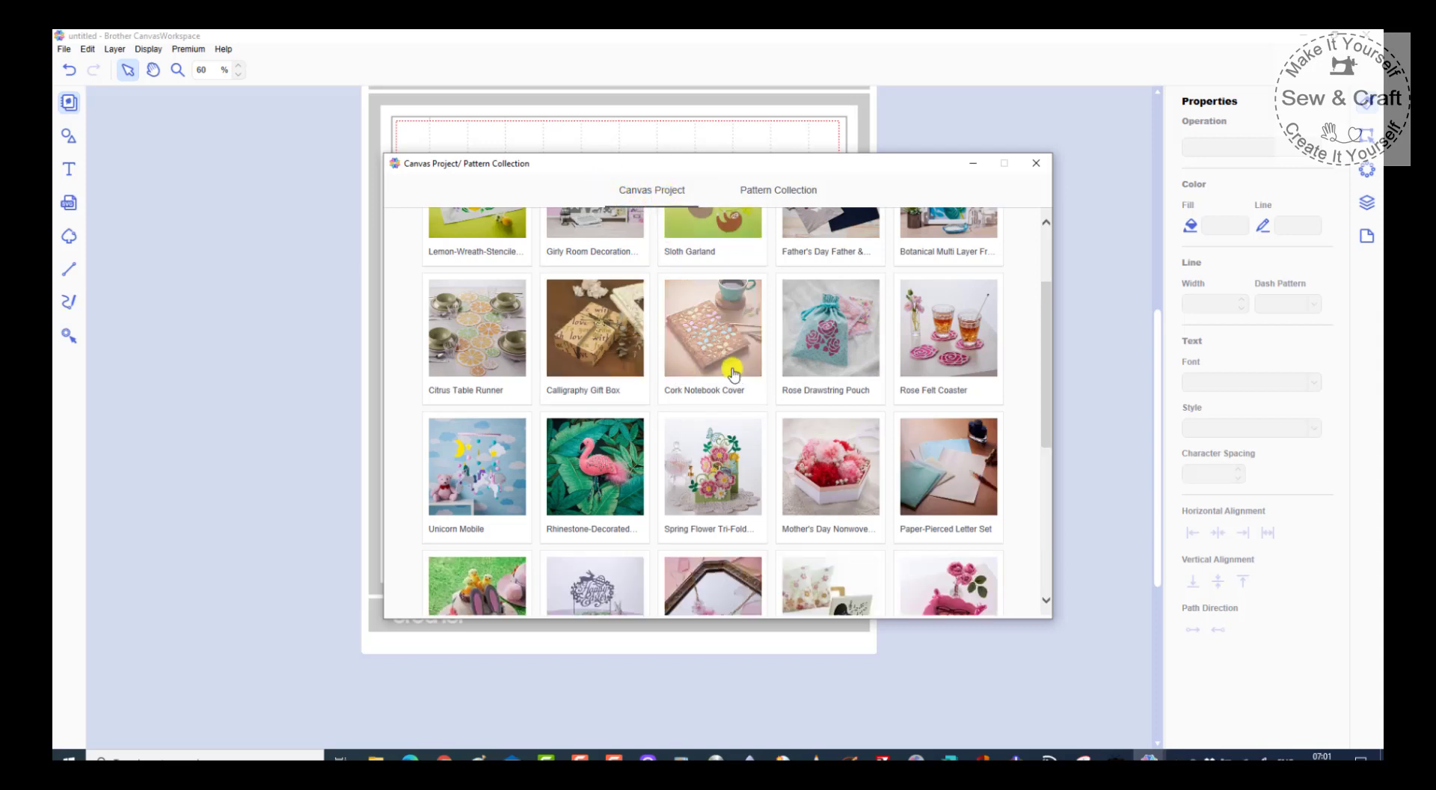
pyautogui.click(1038, 163)
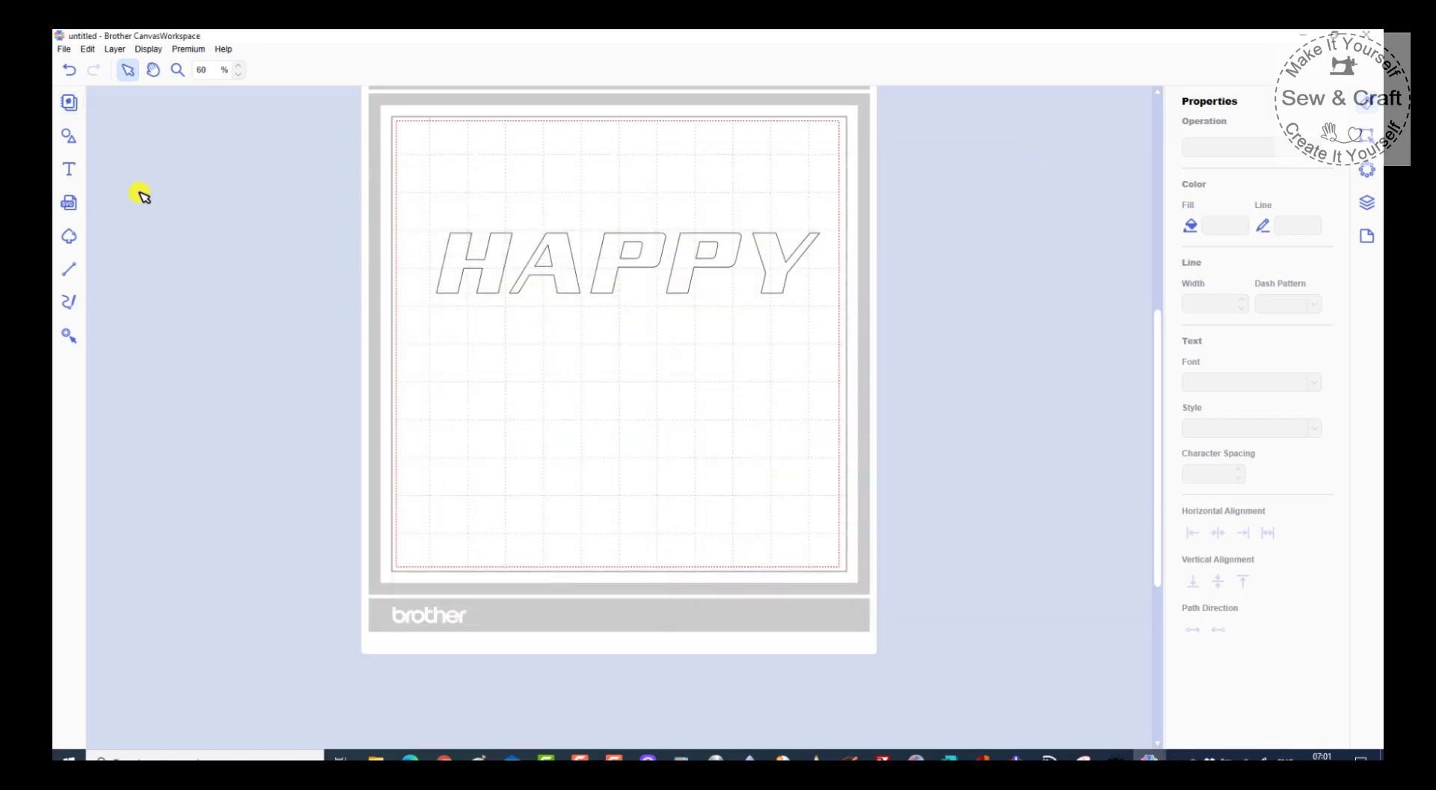
# Look through the built-in square, rectangle and polygon shapes and close the shape library.
pyautogui.click(70, 137)
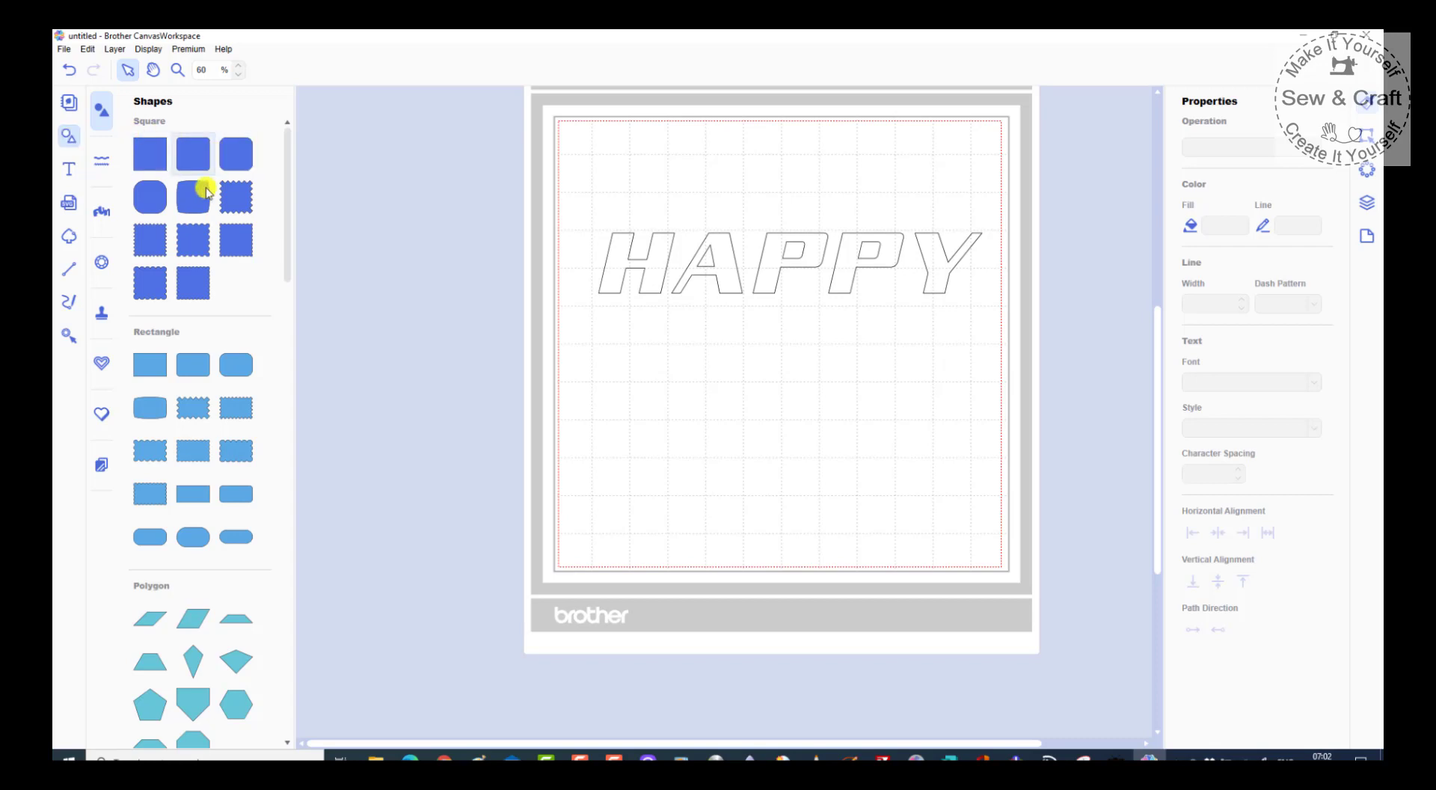
pyautogui.scroll(-1, 274, 485)
pyautogui.scroll(-3, 274, 475)
pyautogui.scroll(4, 235, 404)
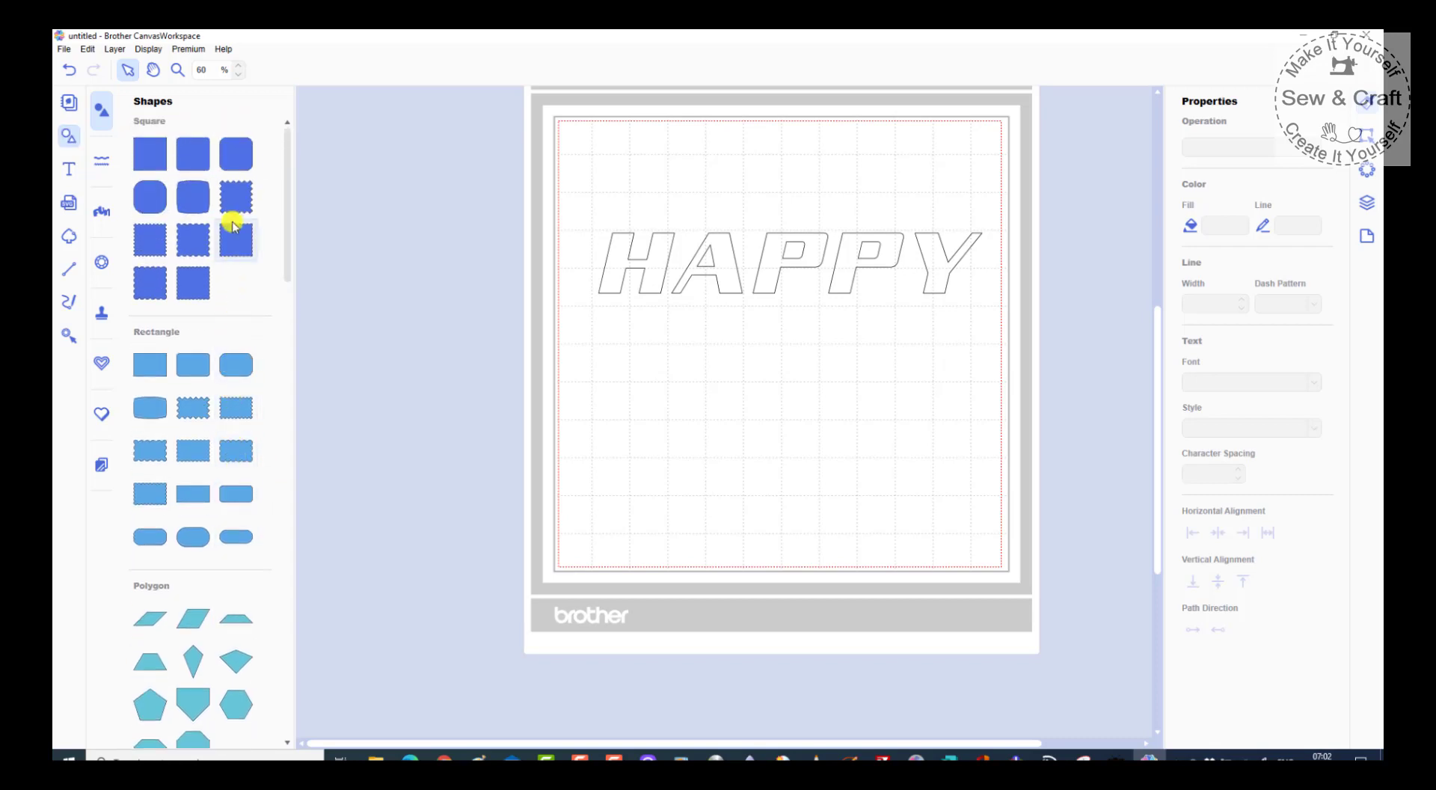
pyautogui.click(67, 142)
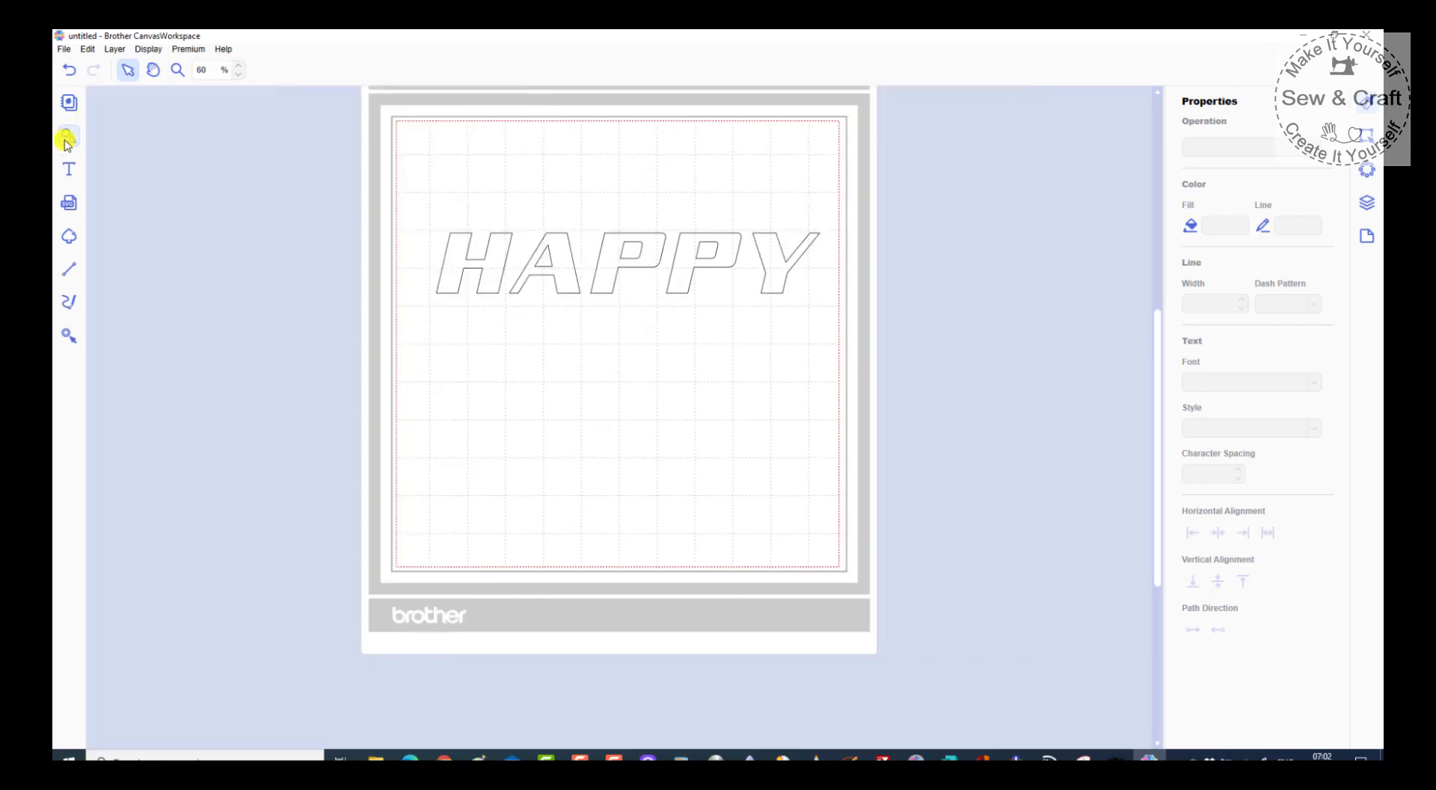
pyautogui.click(67, 142)
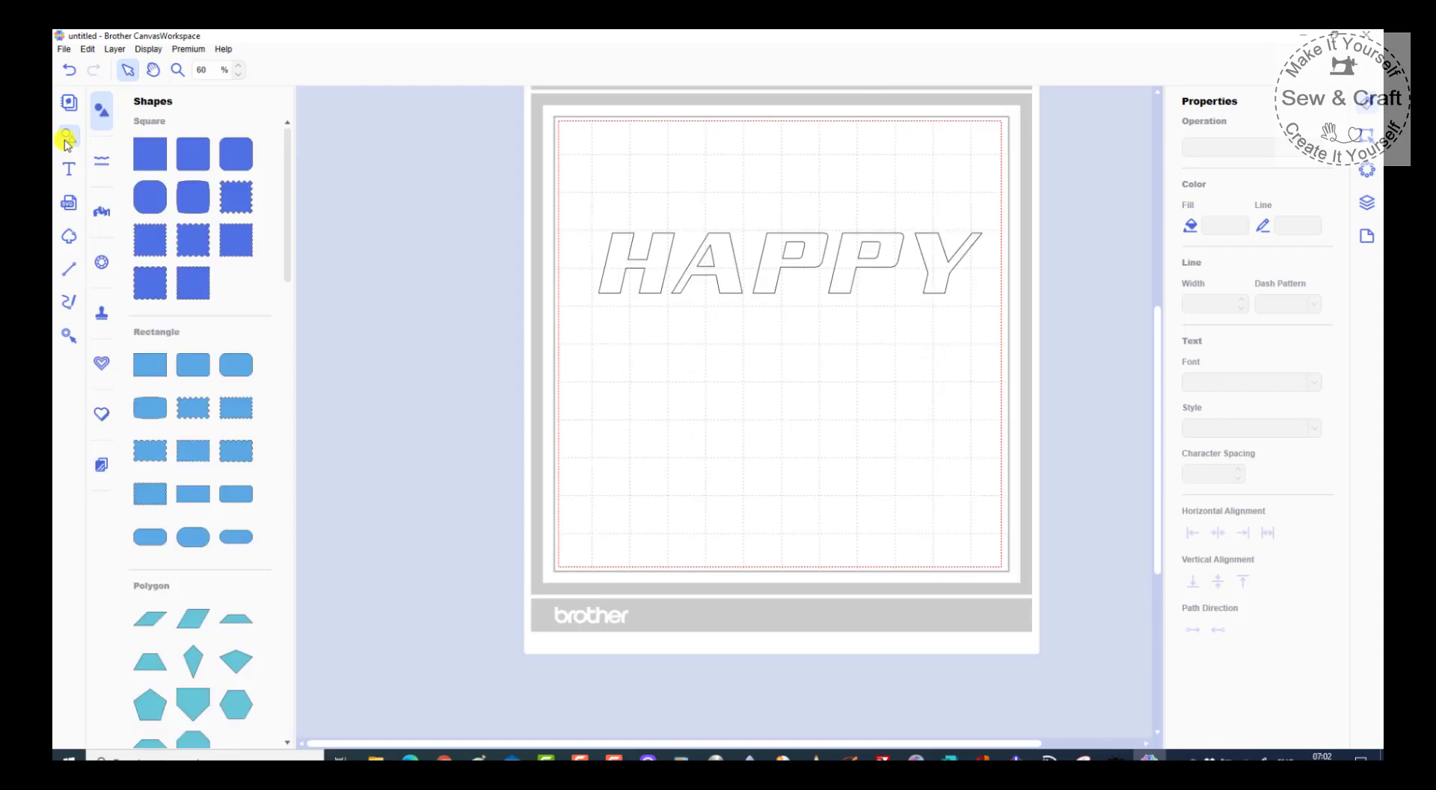
pyautogui.click(67, 142)
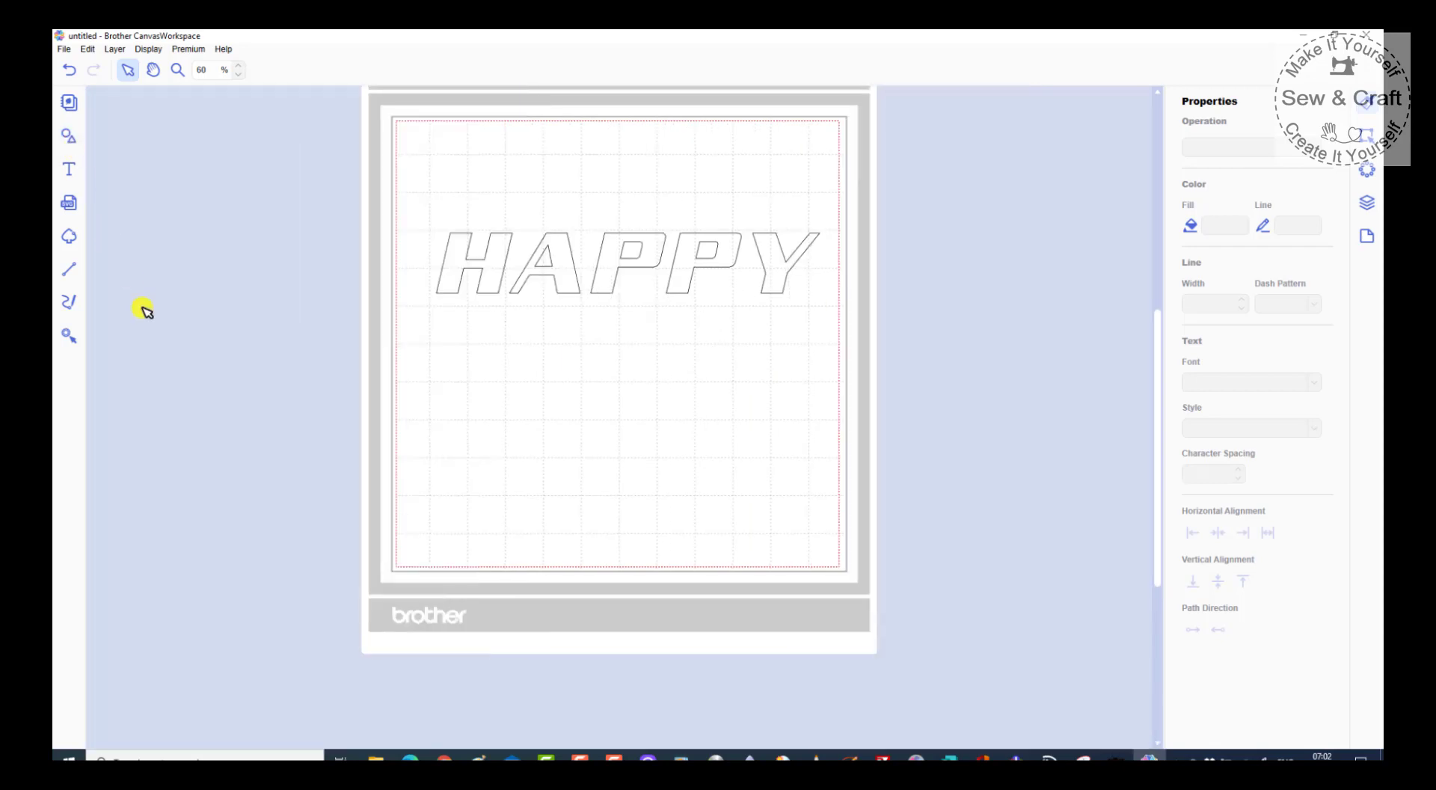
# Activate the Text tool, view the files offered for import and close the dialog without importing.
pyautogui.click(70, 170)
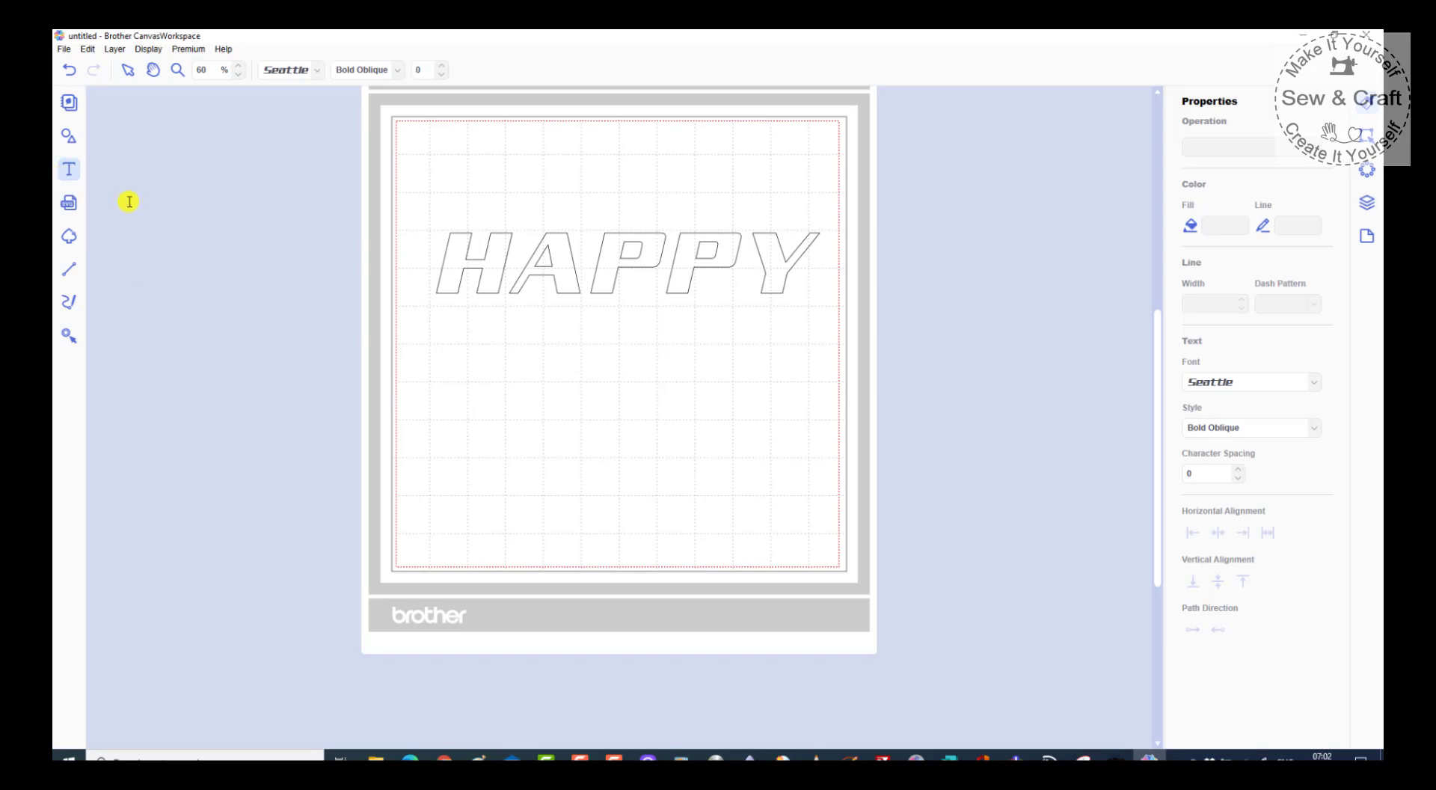
pyautogui.click(71, 205)
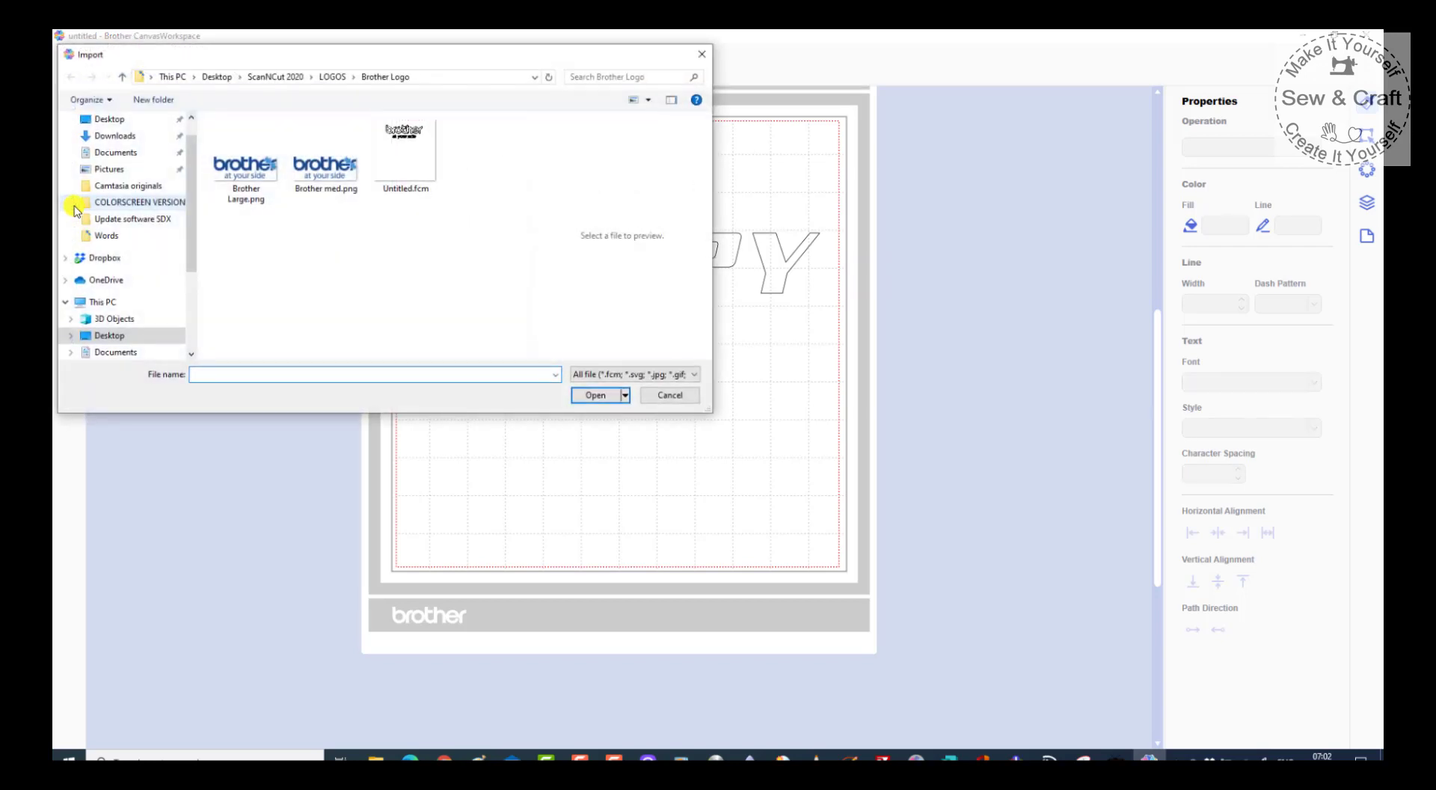
pyautogui.click(699, 57)
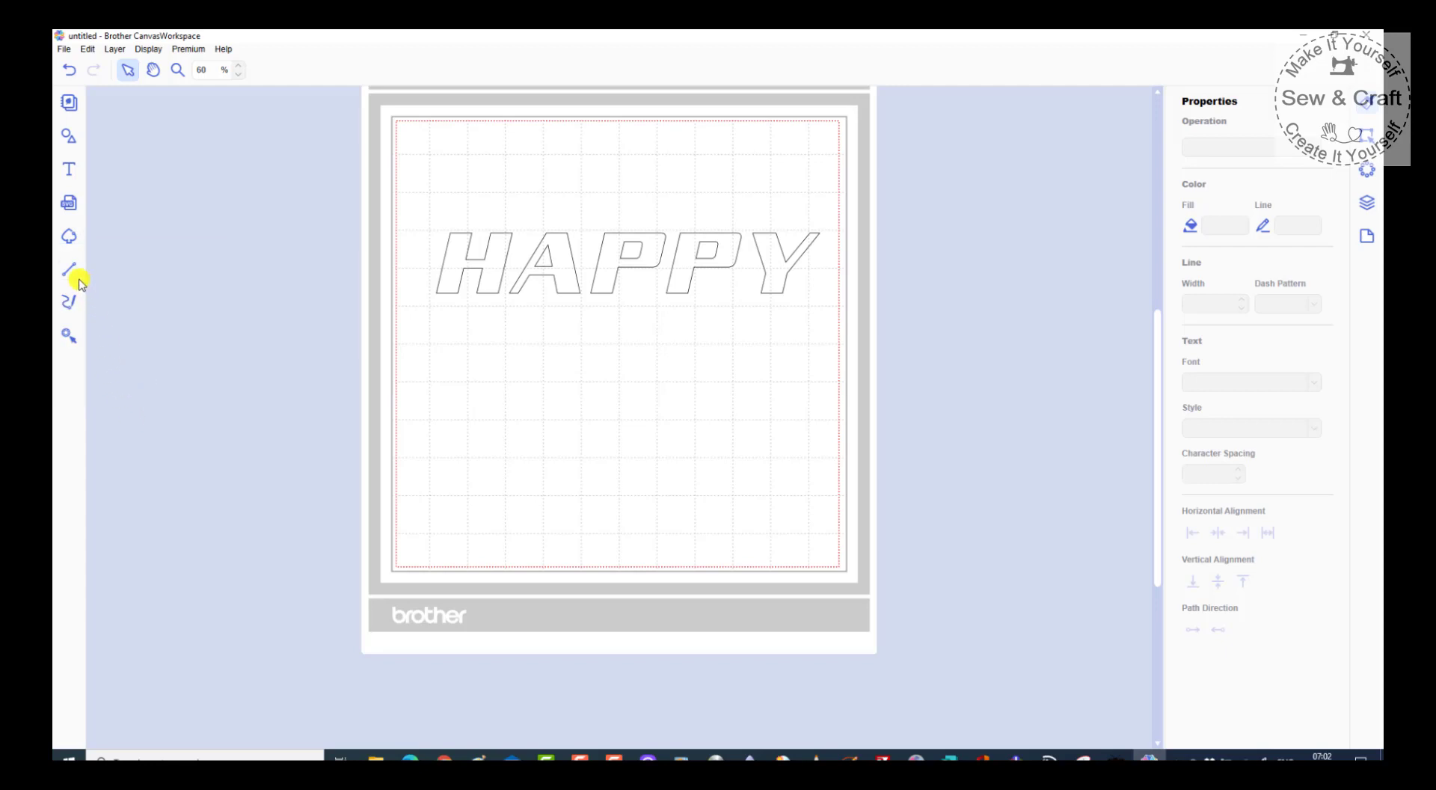
# Draw an open path of straight segments zigzagging across the HAPPY text and shift it slightly.
pyautogui.click(73, 272)
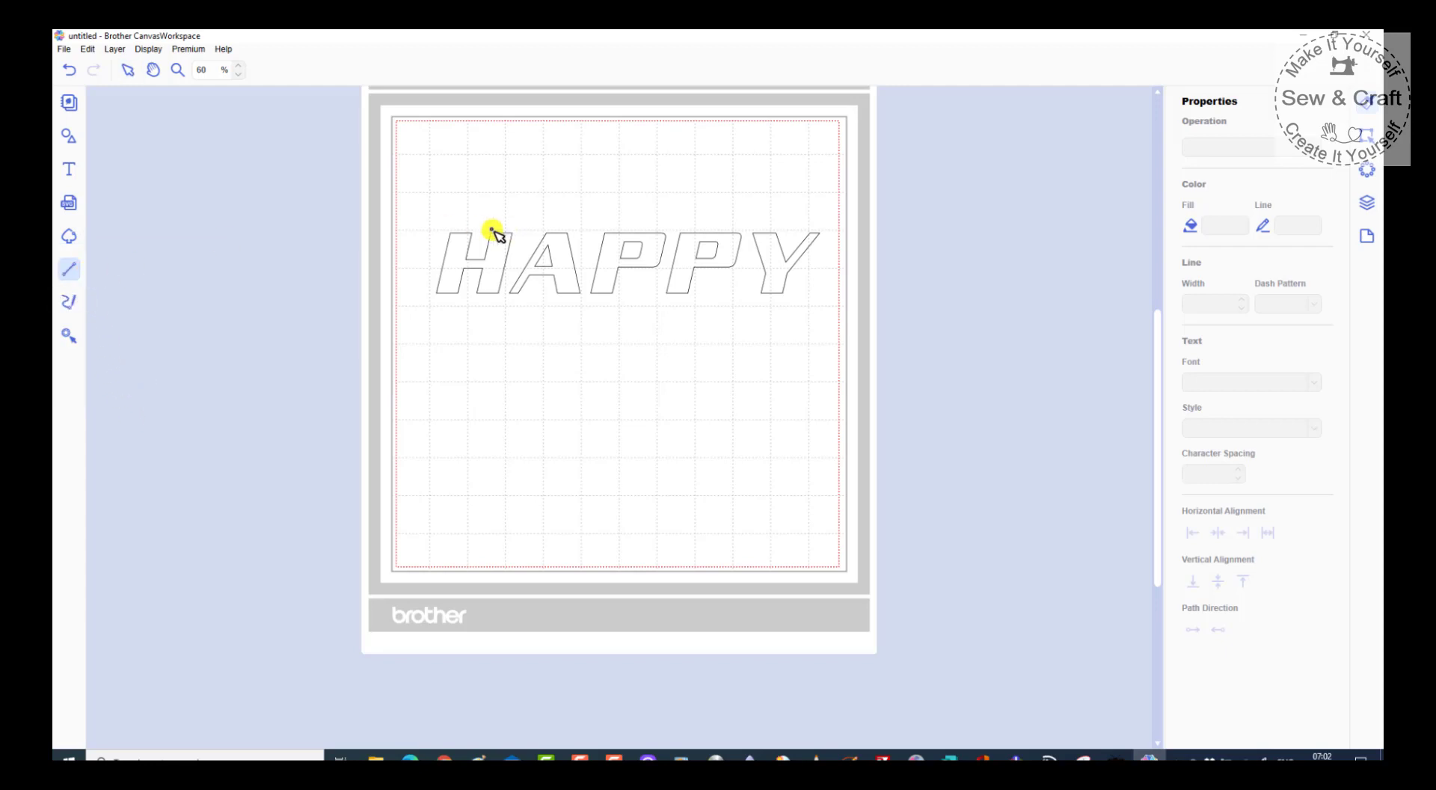
pyautogui.click(455, 196)
pyautogui.click(585, 169)
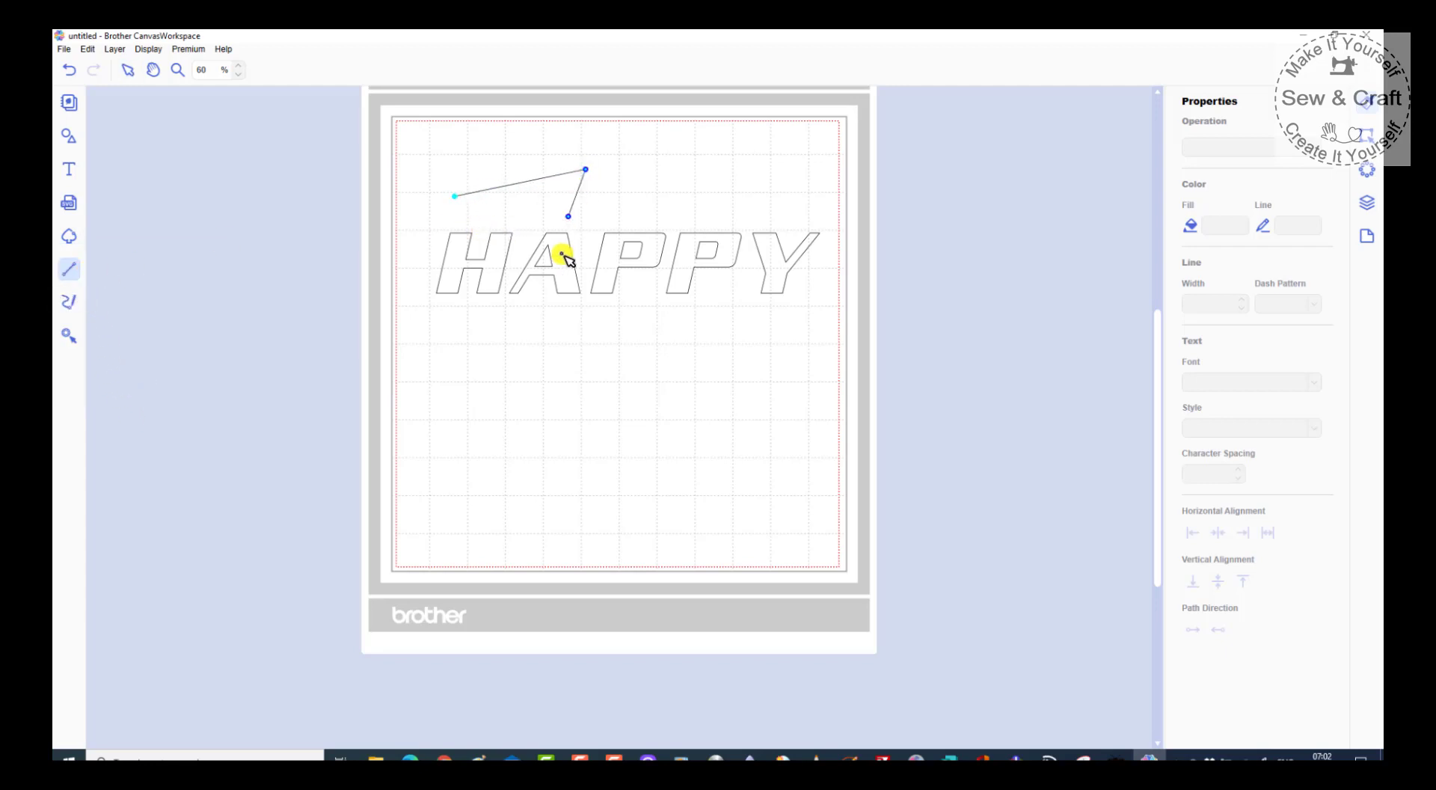
pyautogui.click(571, 386)
pyautogui.click(589, 385)
pyautogui.click(685, 385)
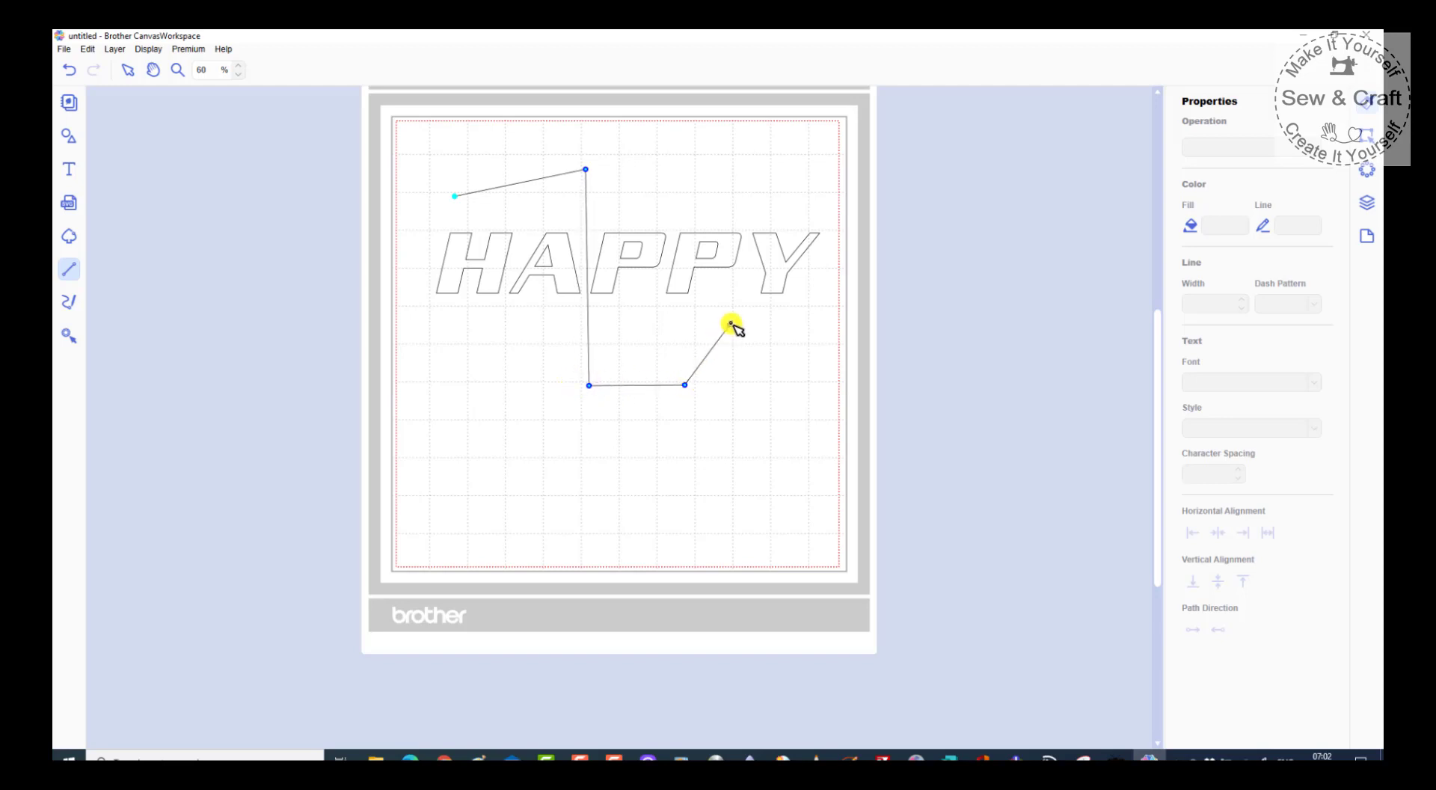
pyautogui.click(731, 322)
pyautogui.click(781, 365)
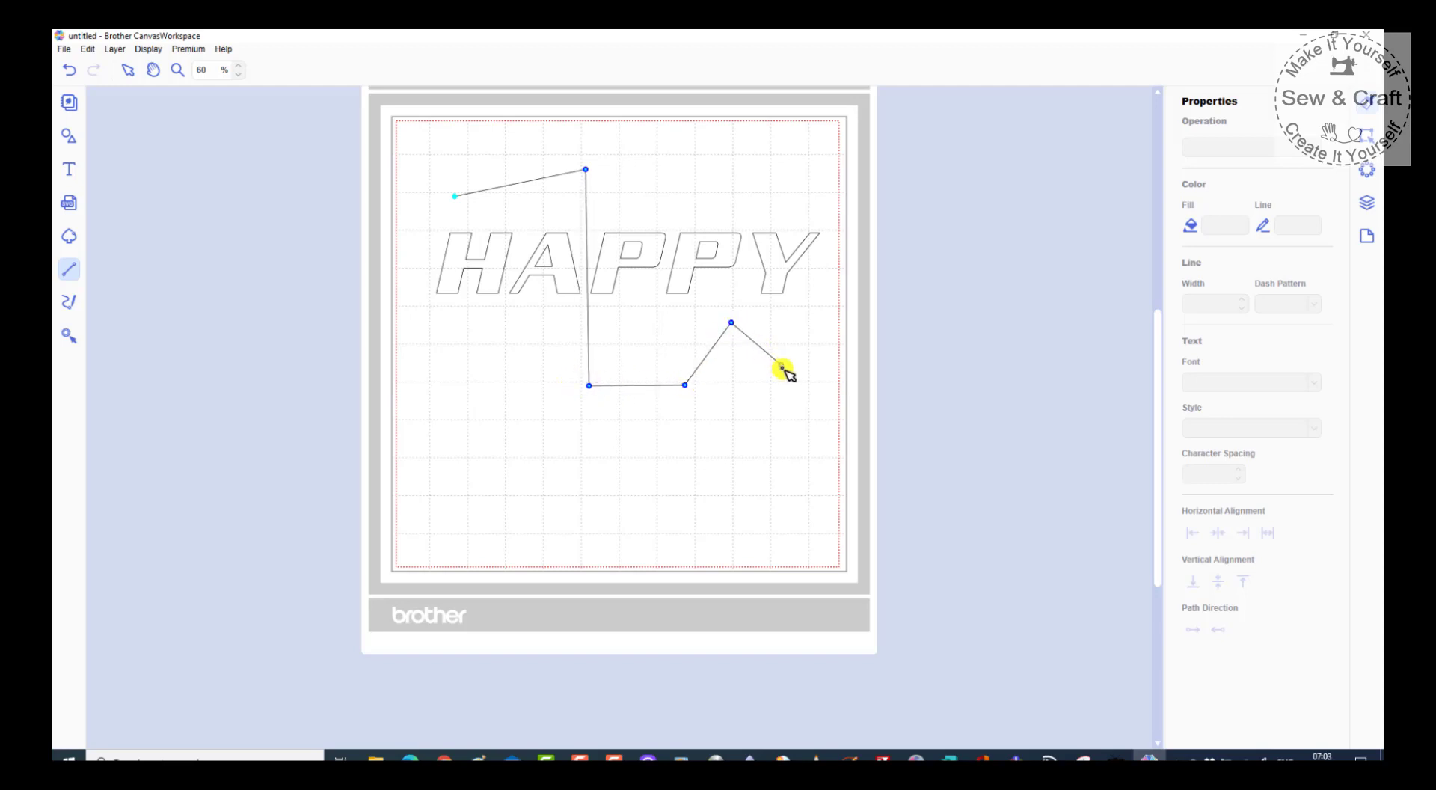
pyautogui.click(705, 519)
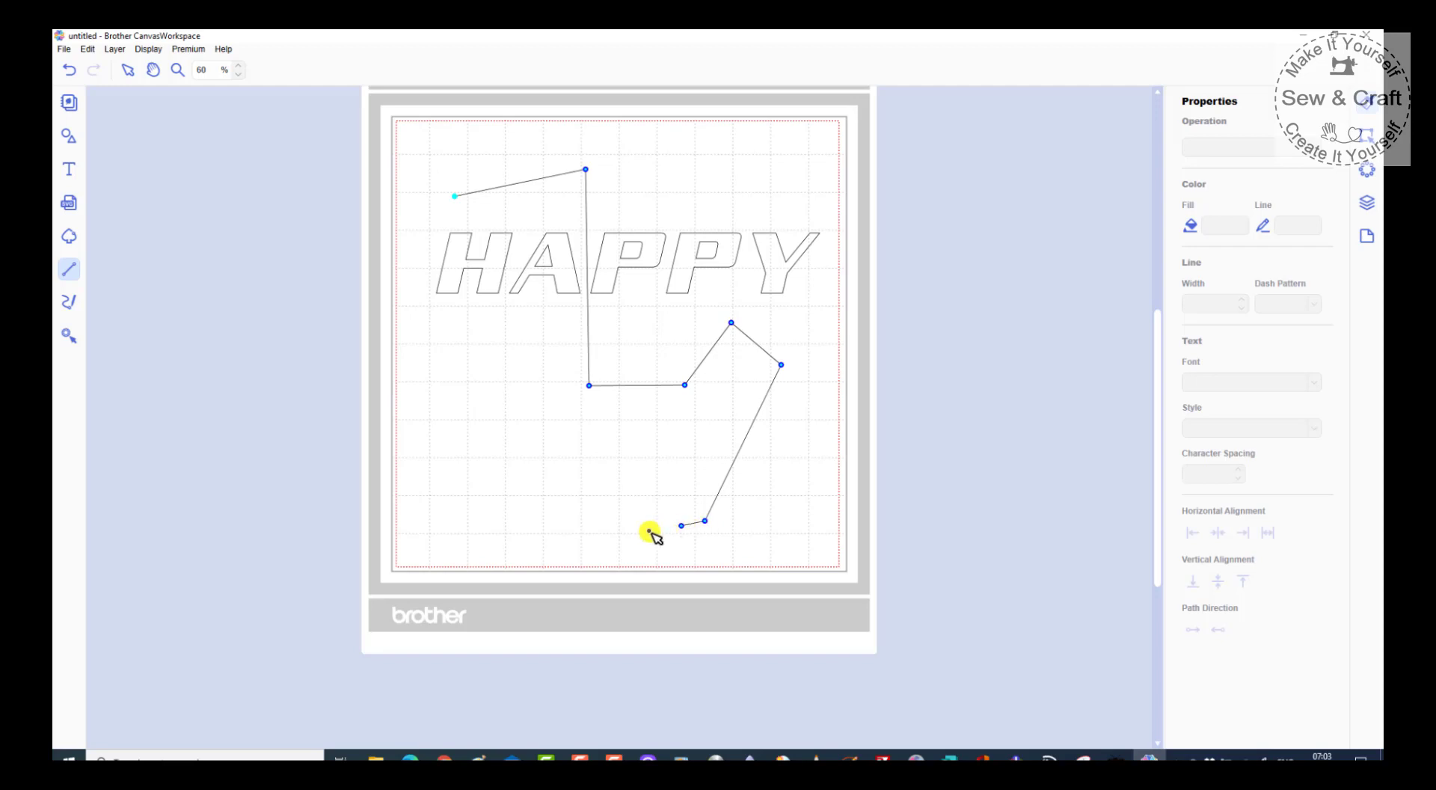
pyautogui.doubleClick(621, 528)
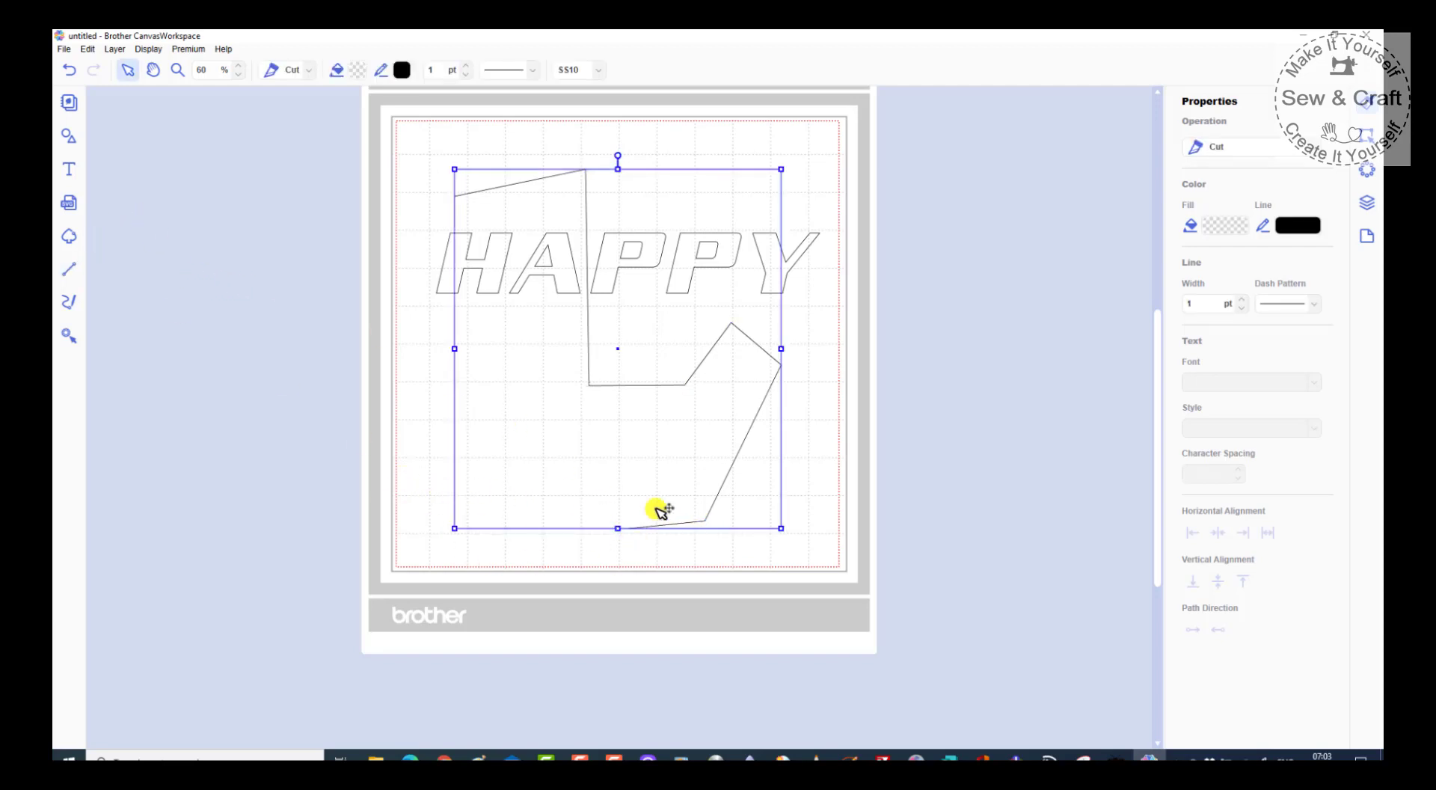
pyautogui.moveTo(658, 384)
pyautogui.mouseDown()
pyautogui.moveTo(673, 357)
pyautogui.moveTo(580, 363)
pyautogui.moveTo(672, 385)
pyautogui.moveTo(651, 383)
pyautogui.mouseUp()
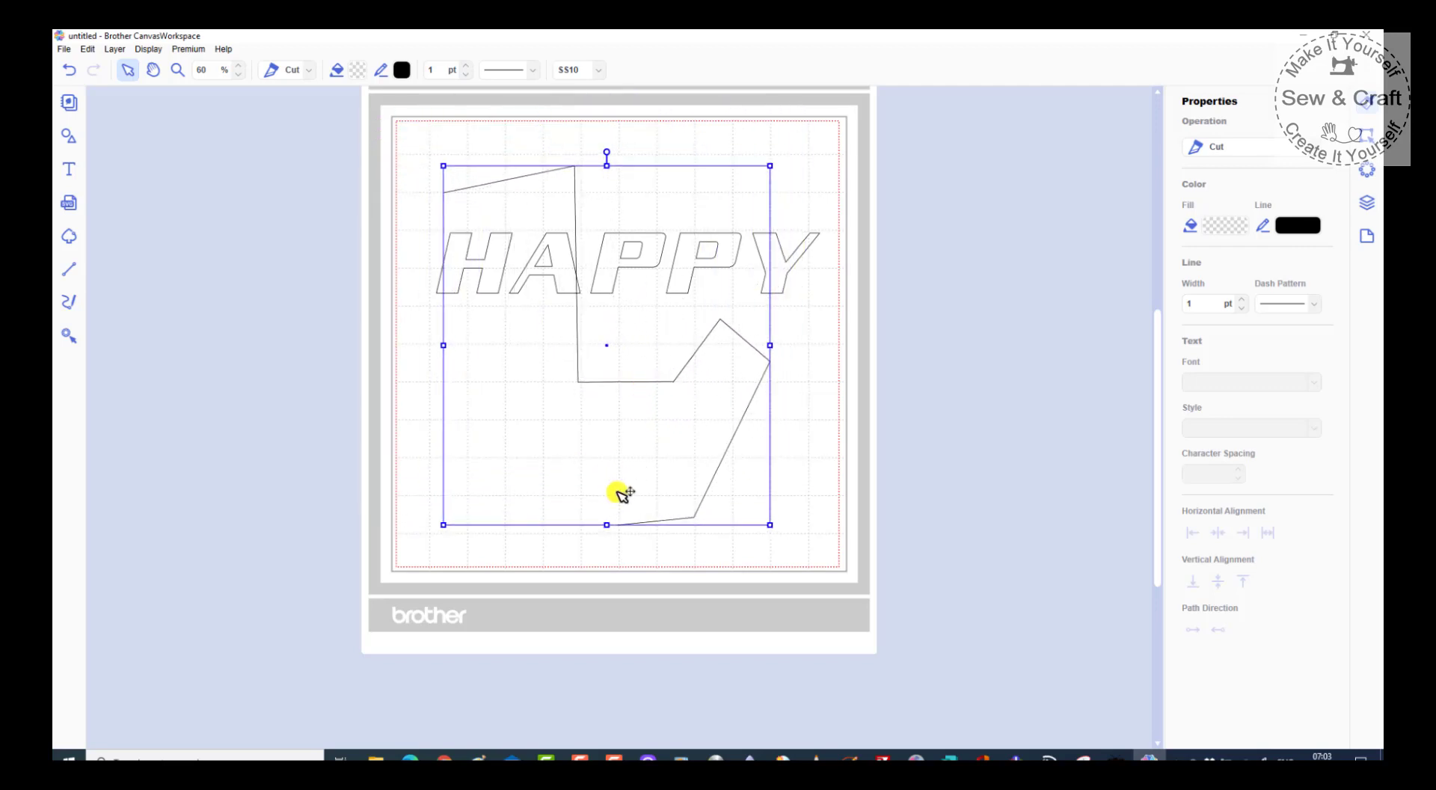
# Draw a winding freehand curve across the mat and over the HAPPY text, and delete it.
pyautogui.click(77, 307)
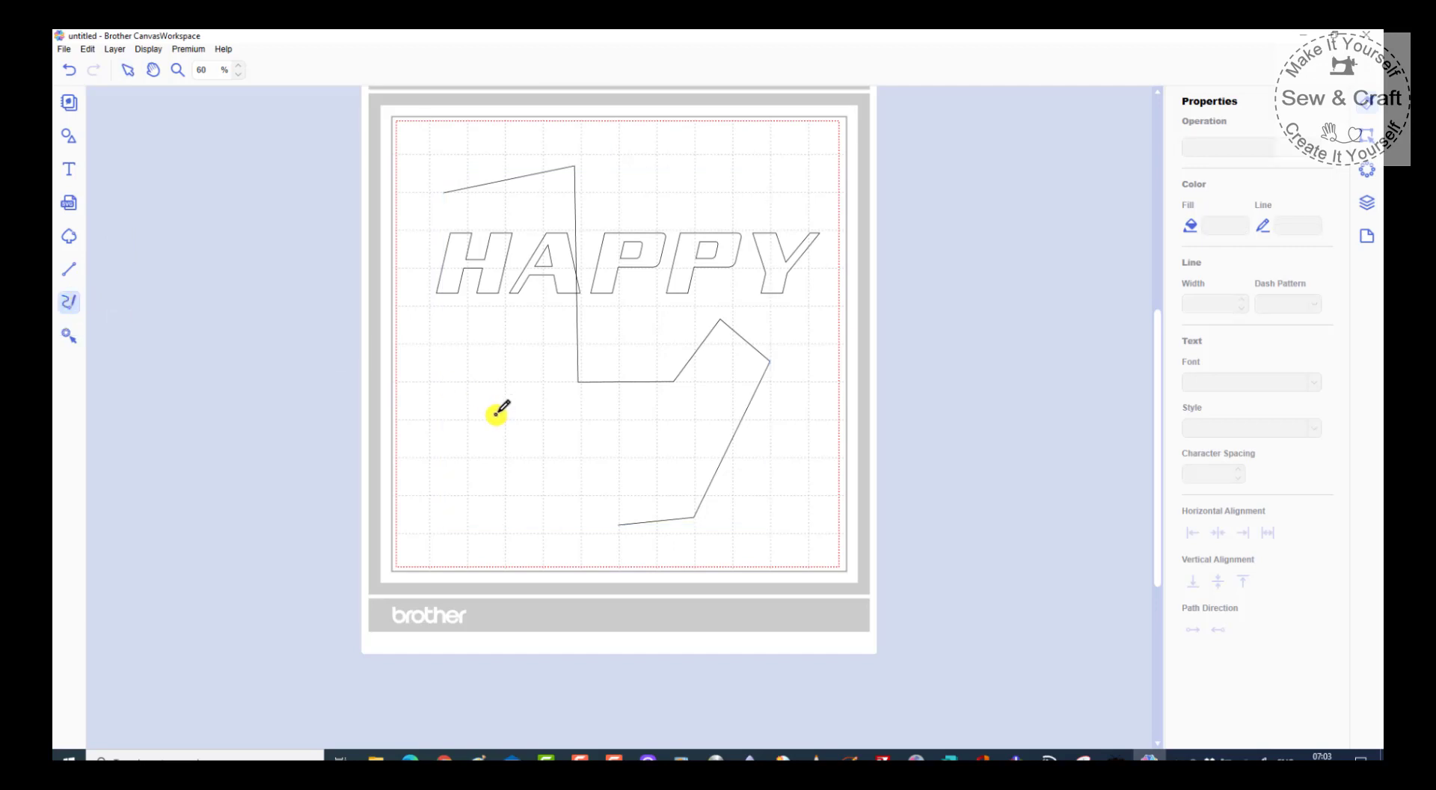
pyautogui.moveTo(496, 412)
pyautogui.mouseDown()
pyautogui.moveTo(460, 329)
pyautogui.moveTo(522, 408)
pyautogui.moveTo(649, 389)
pyautogui.moveTo(507, 249)
pyautogui.moveTo(713, 188)
pyautogui.moveTo(681, 365)
pyautogui.moveTo(805, 399)
pyautogui.moveTo(733, 552)
pyautogui.moveTo(476, 498)
pyautogui.moveTo(458, 527)
pyautogui.mouseUp()
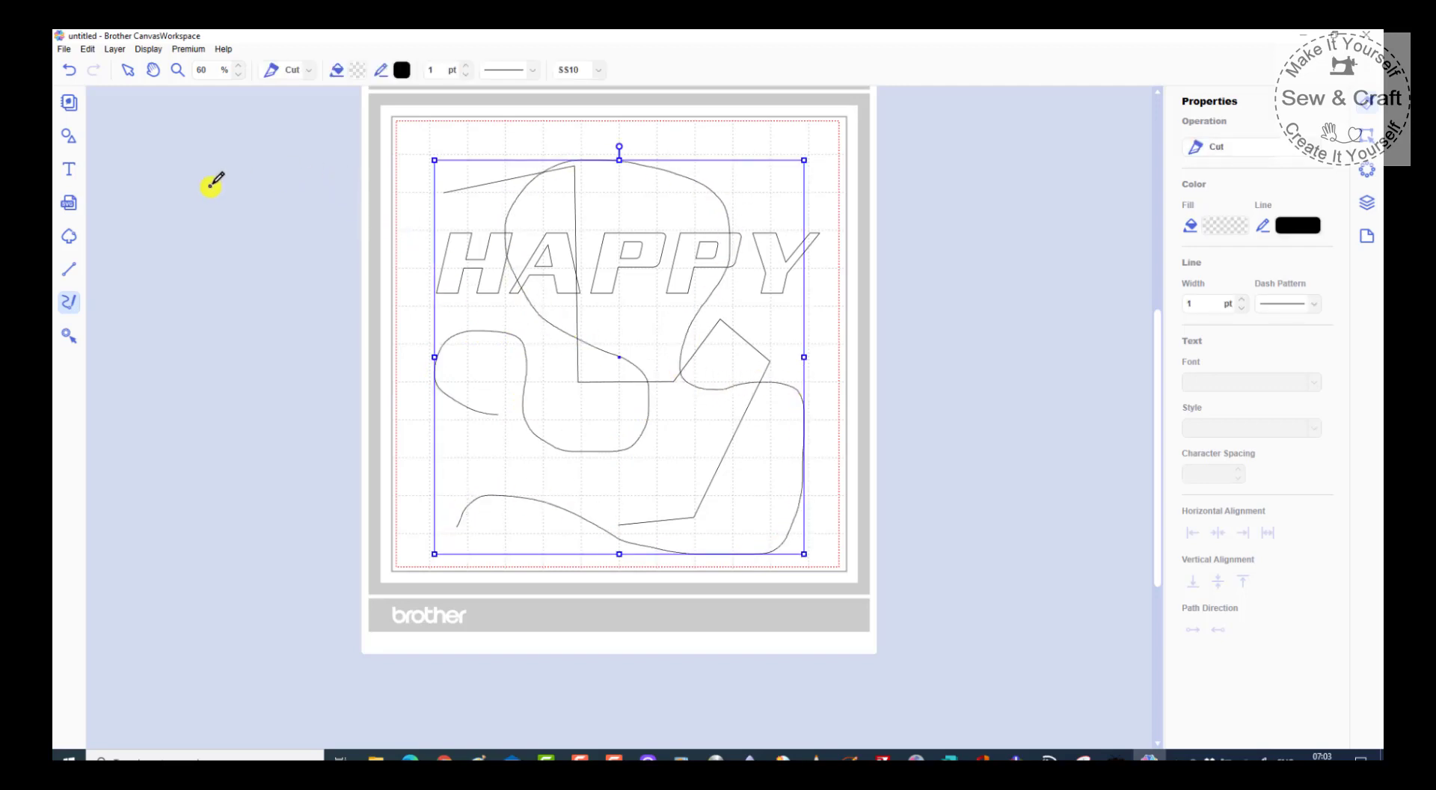
pyautogui.click(130, 73)
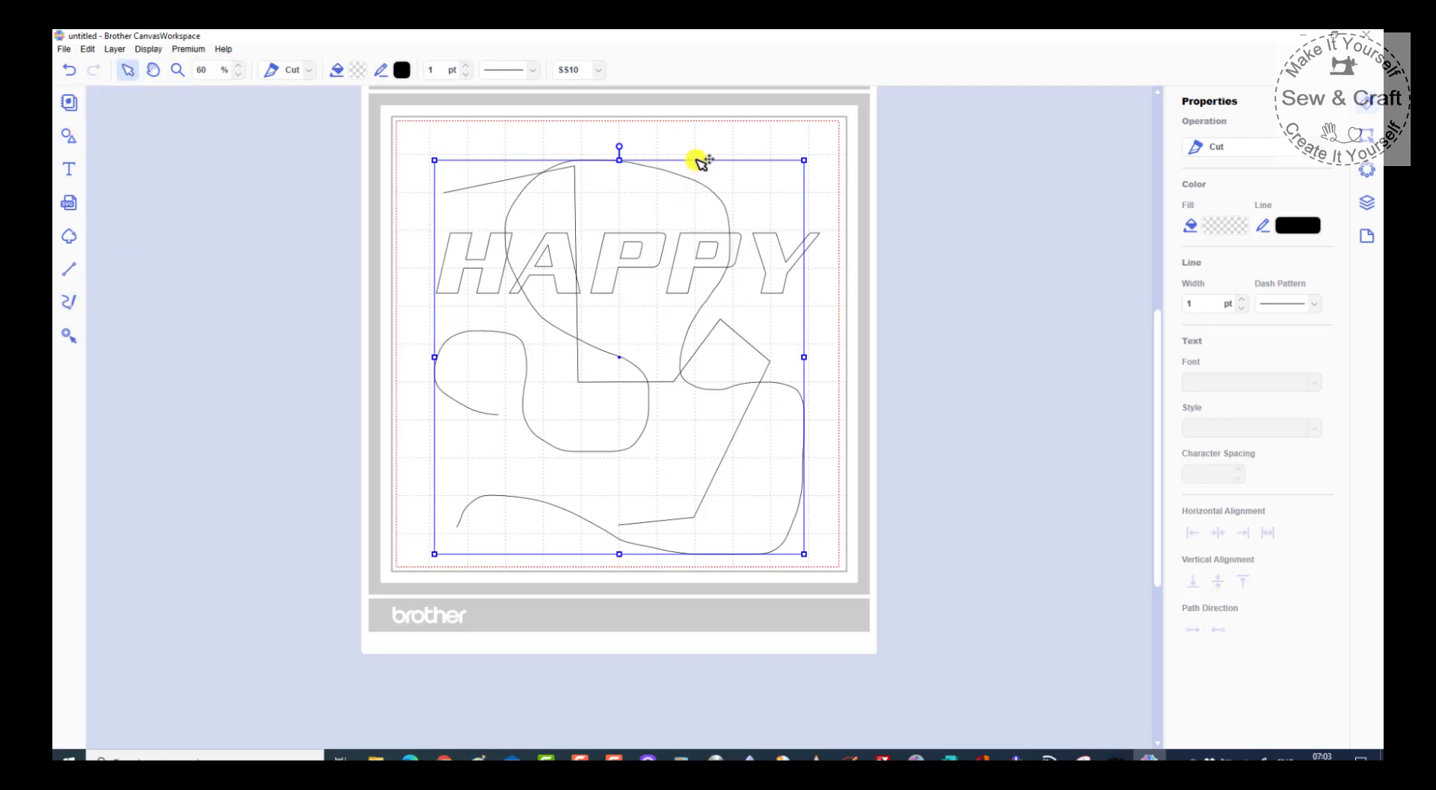
pyautogui.press('Delete')
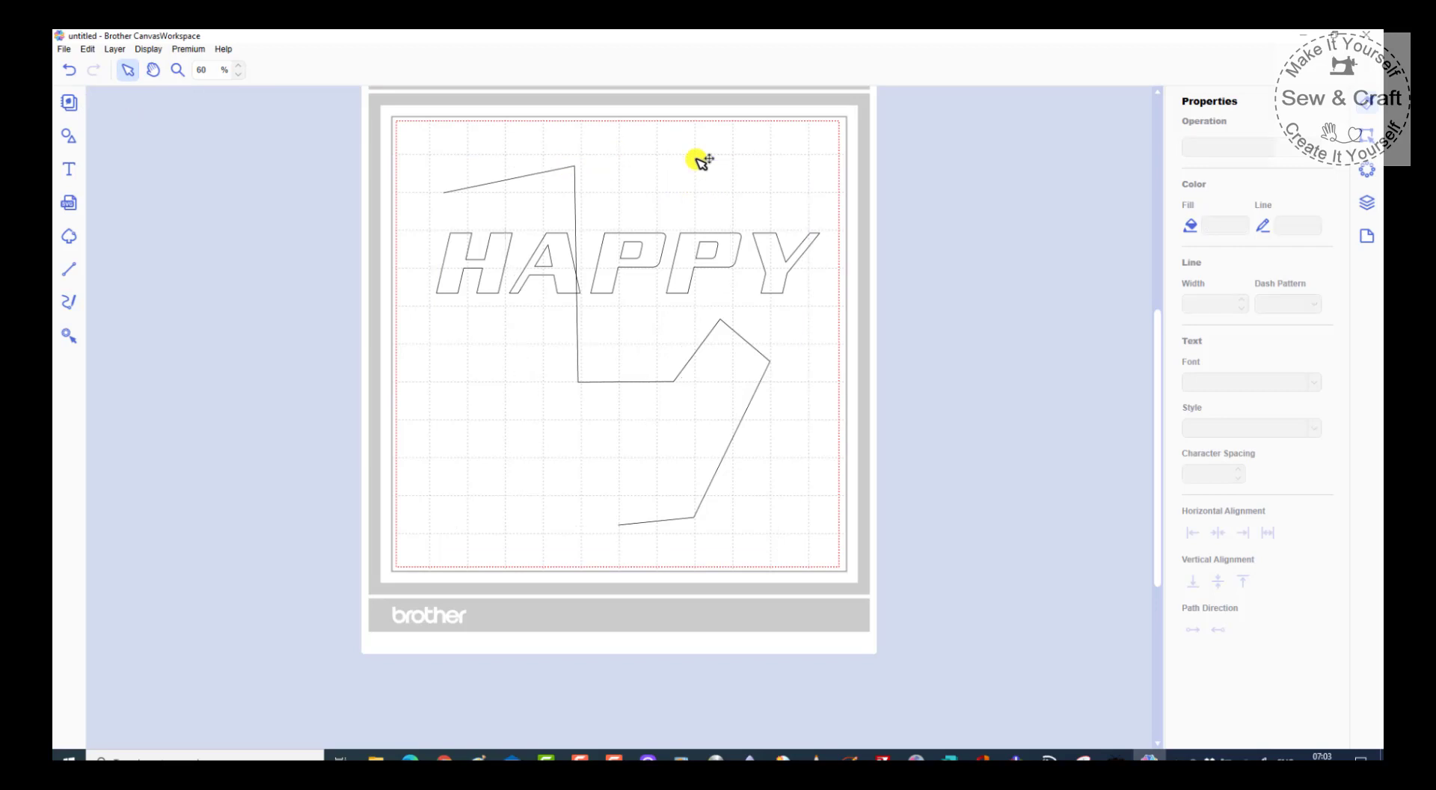
# Delete the straight-segment path that crosses the HAPPY text.
pyautogui.click(130, 72)
pyautogui.click(511, 184)
pyautogui.press('Delete')
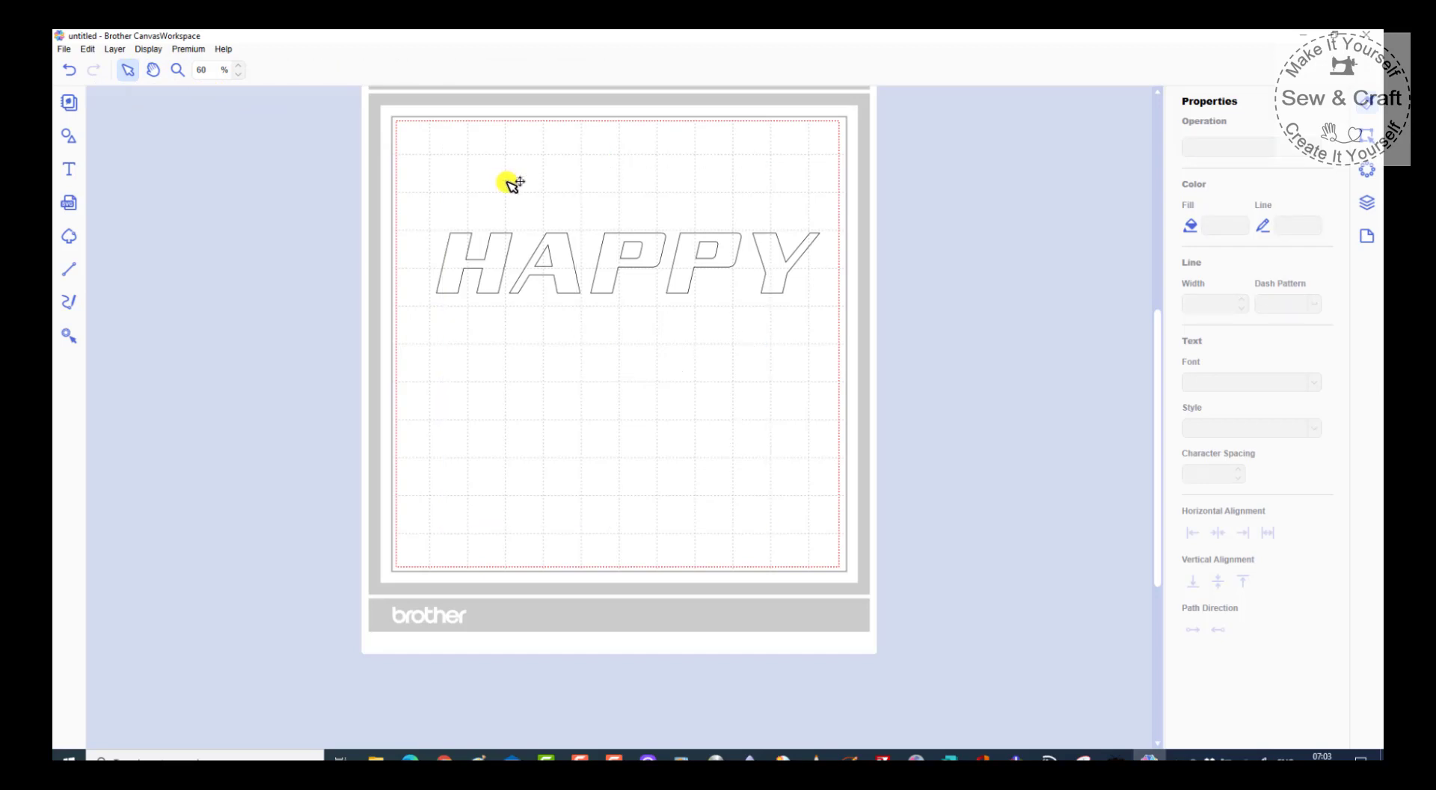
# Select the HAPPY text and view its operation options, keeping Cut.
pyautogui.click(72, 338)
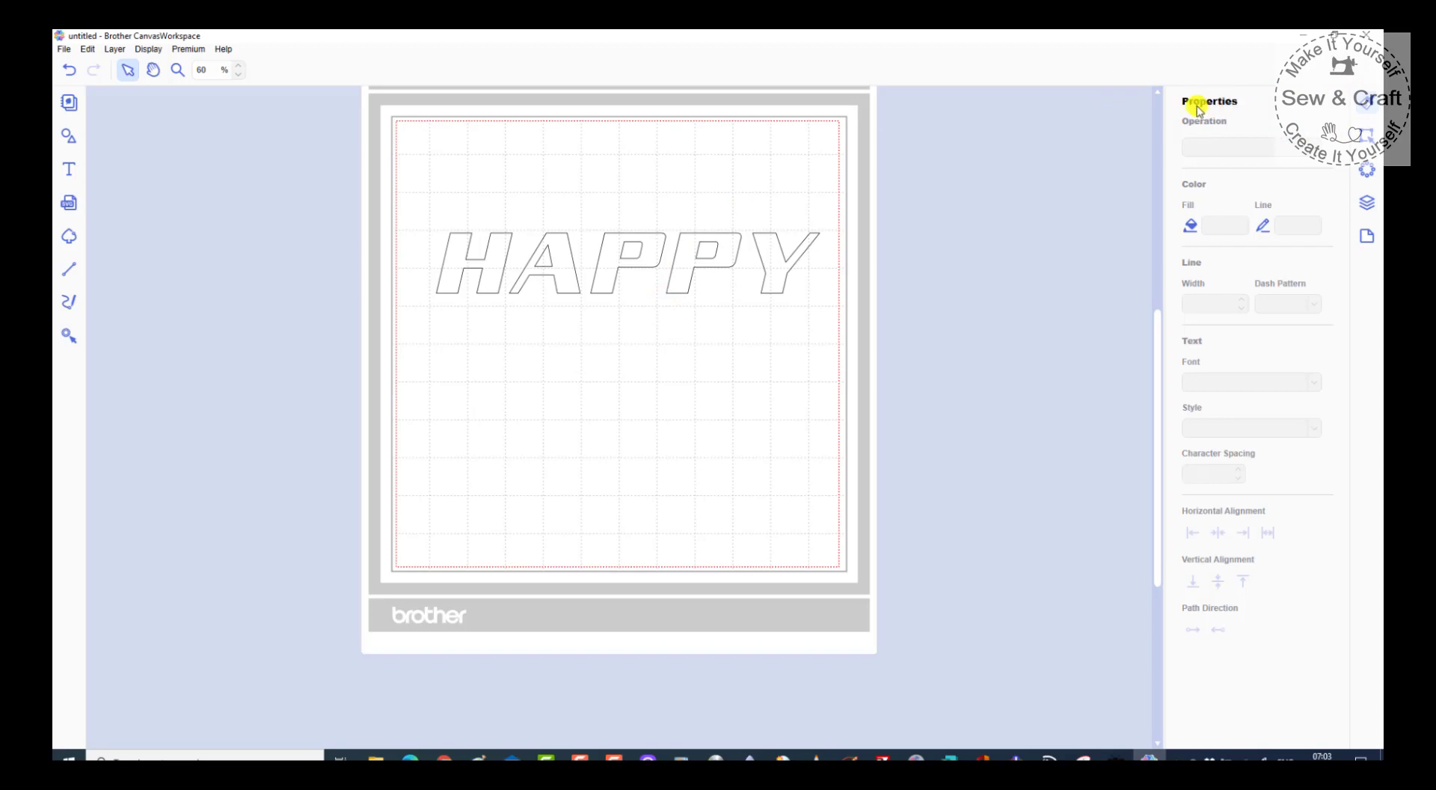
pyautogui.click(703, 268)
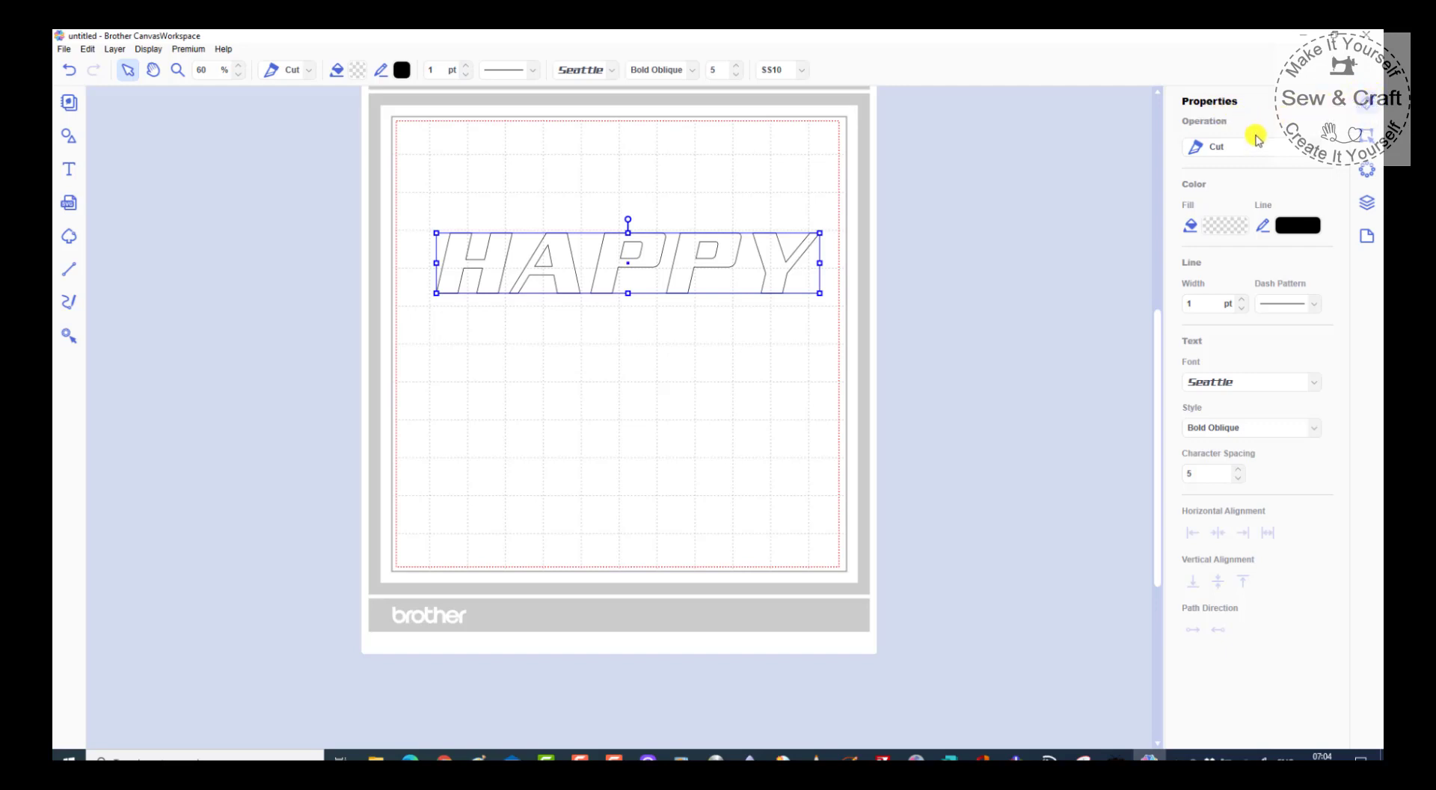
pyautogui.click(1311, 143)
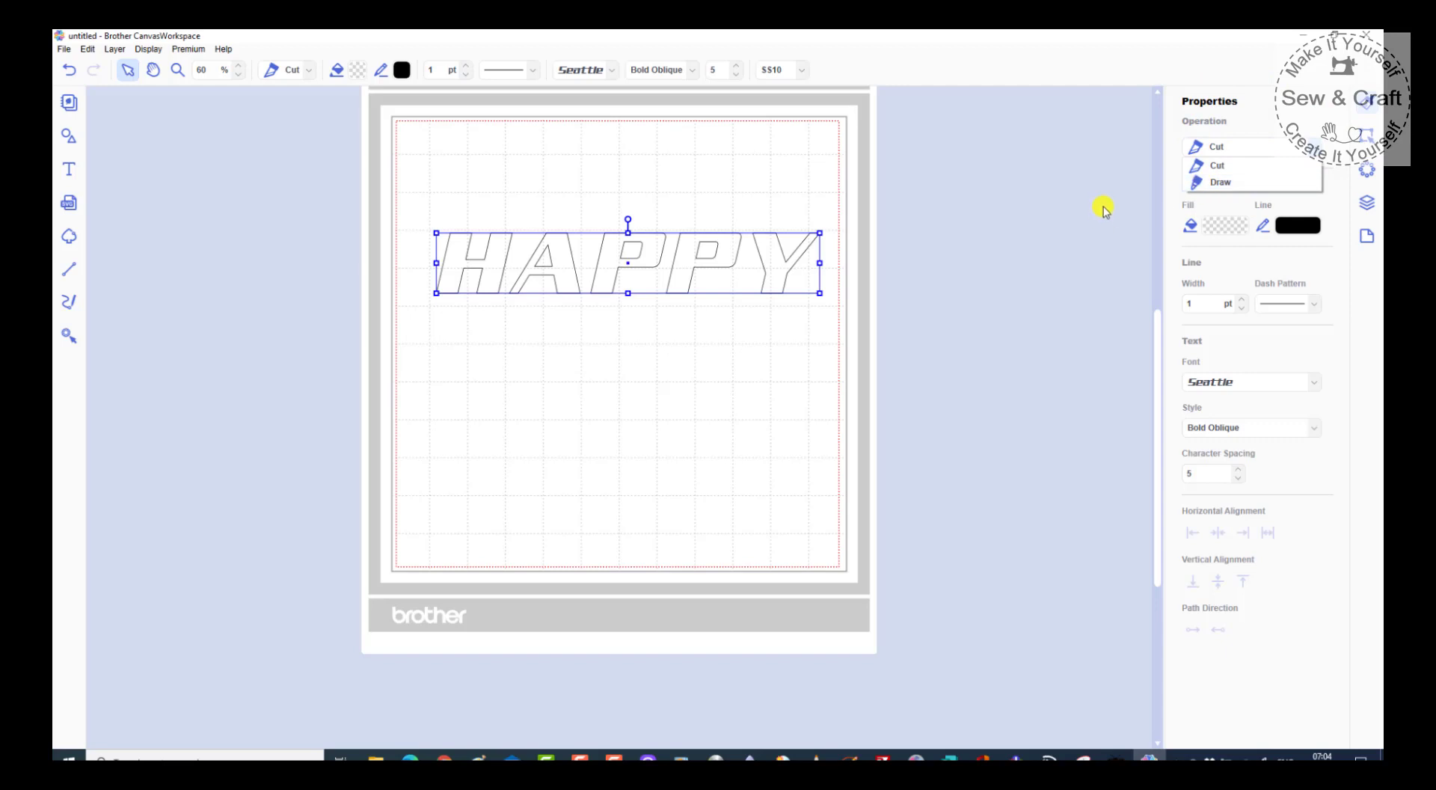
pyautogui.click(1213, 149)
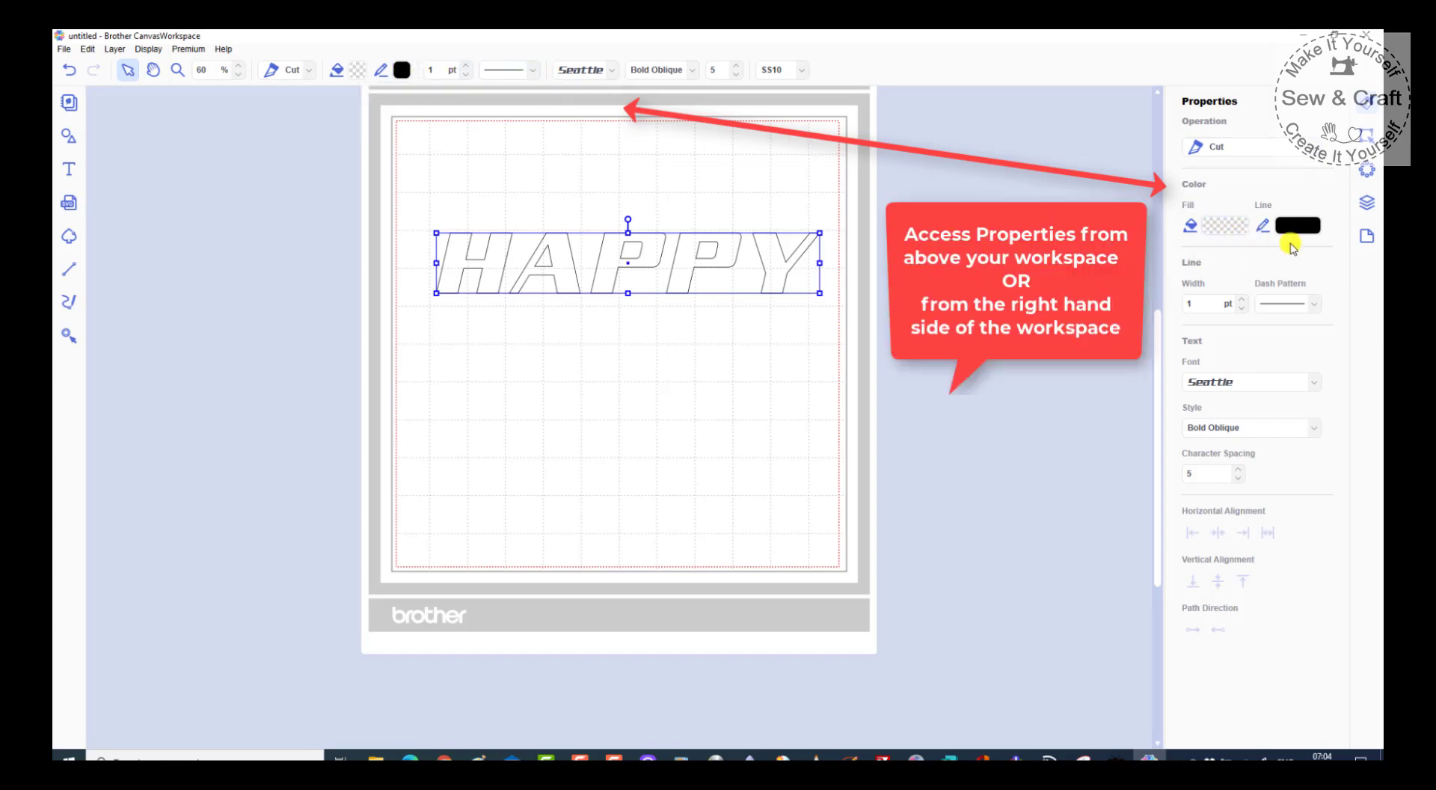
# Fill the HAPPY text with the light yellow colour #FFF766.
pyautogui.click(1213, 226)
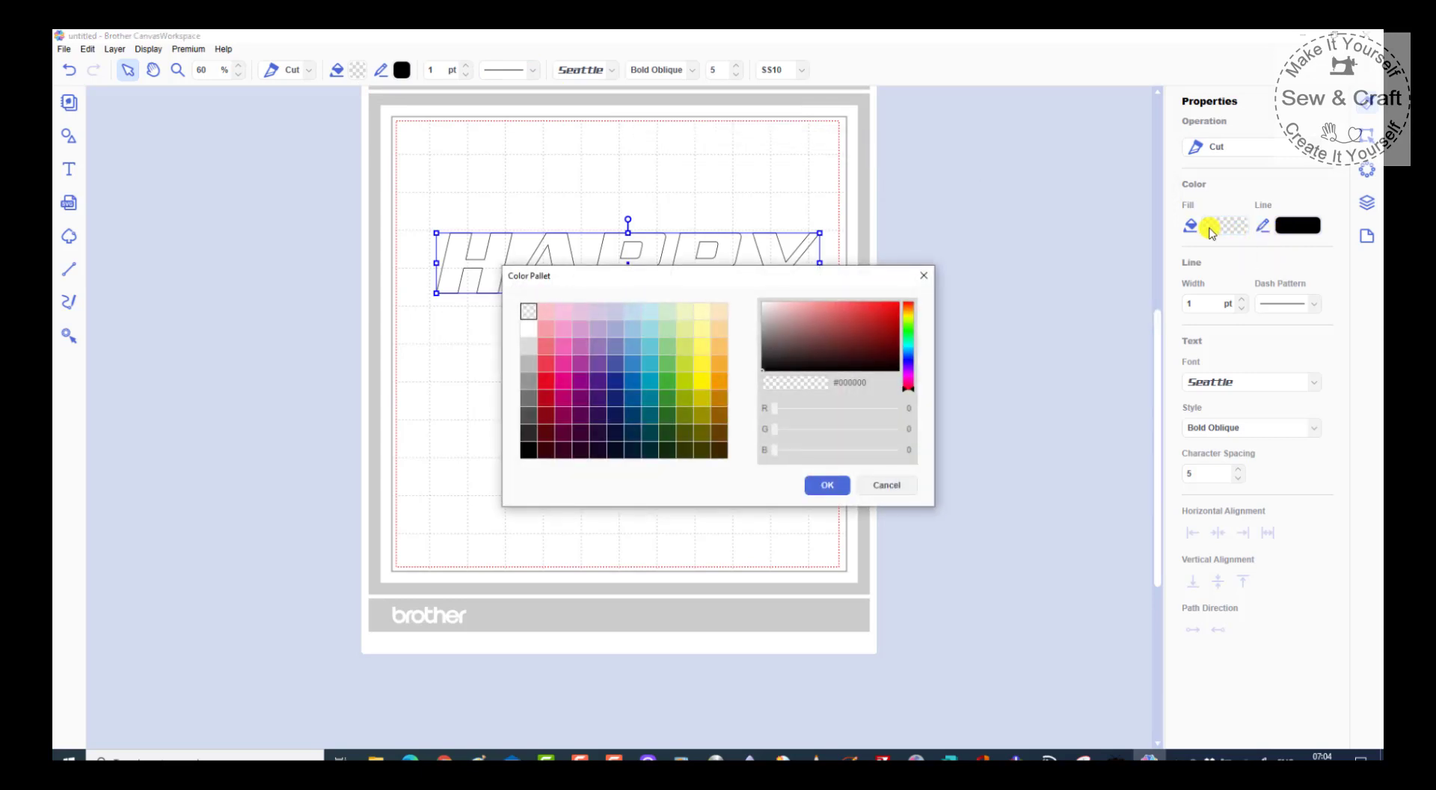
pyautogui.click(702, 346)
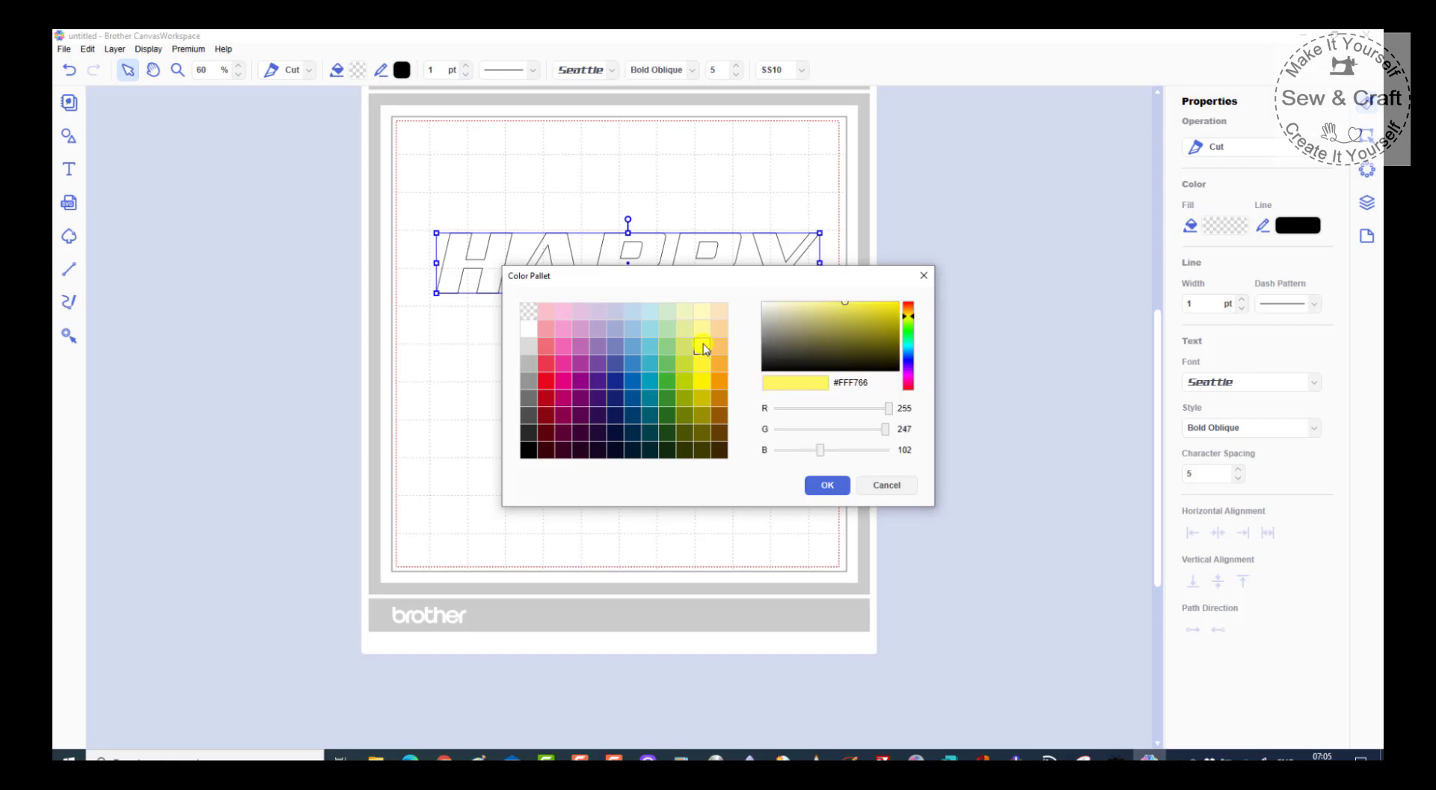
pyautogui.click(830, 486)
pyautogui.click(828, 486)
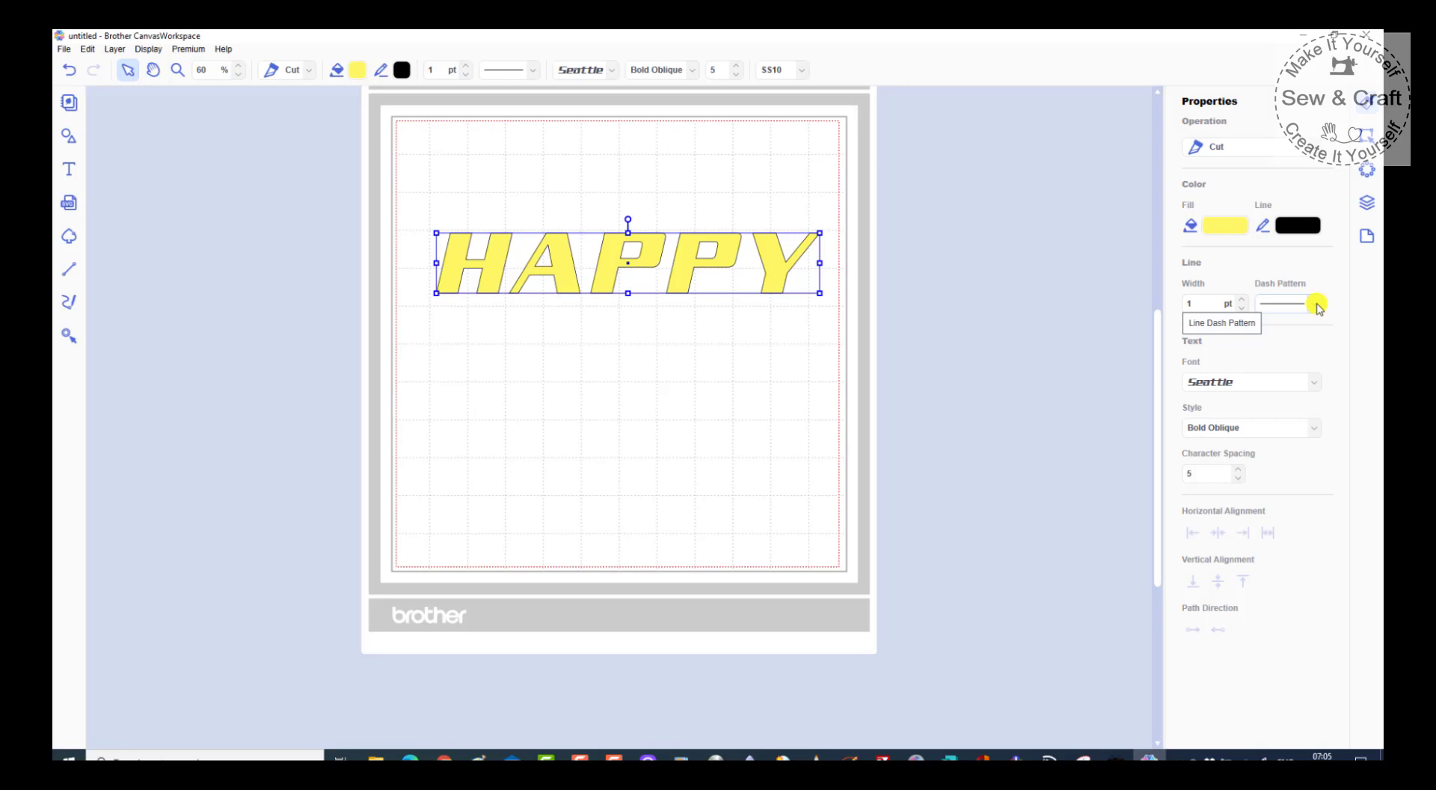
# Try a short-dash pattern on the HAPPY text's outline and restore the solid line.
pyautogui.click(1317, 303)
pyautogui.click(1300, 334)
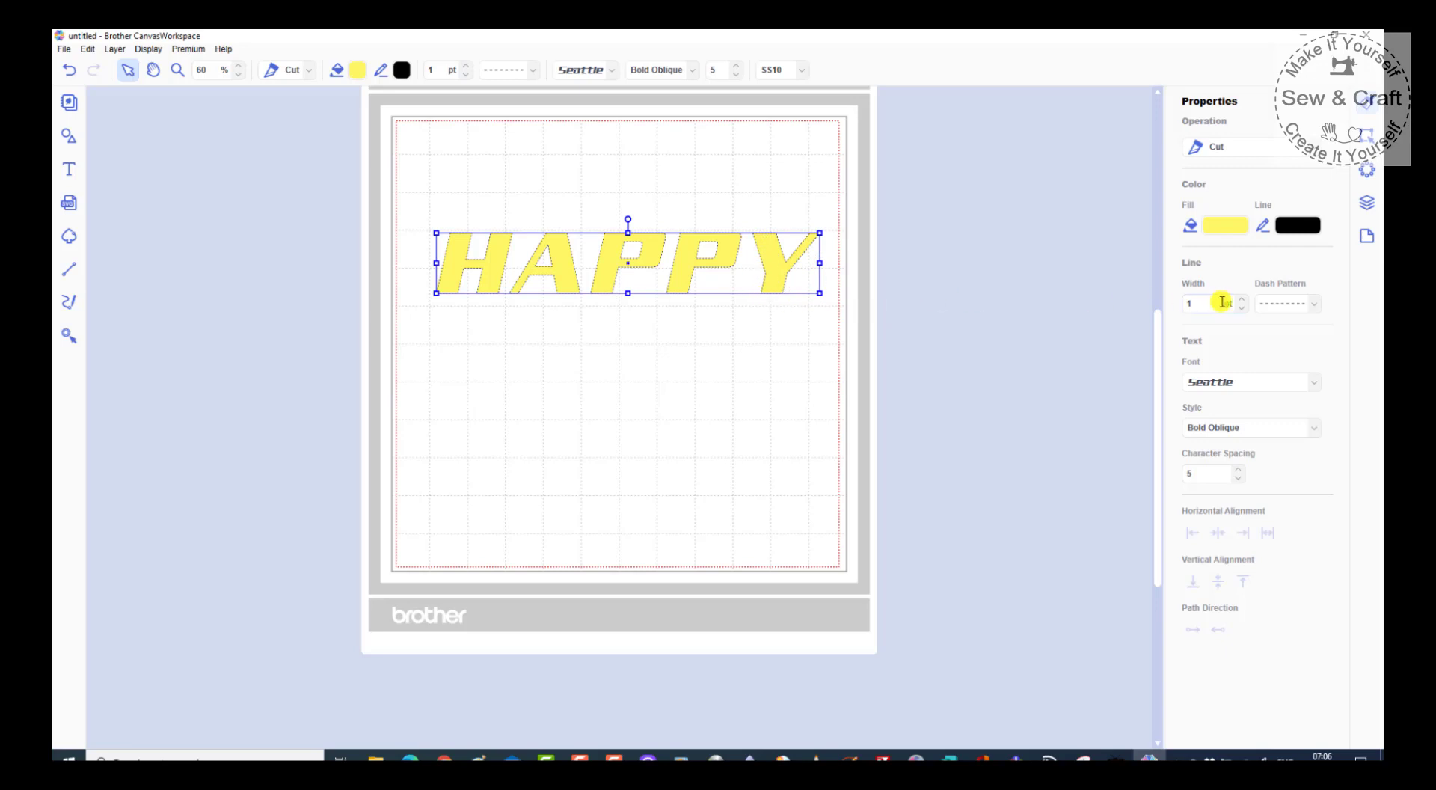
pyautogui.click(1317, 304)
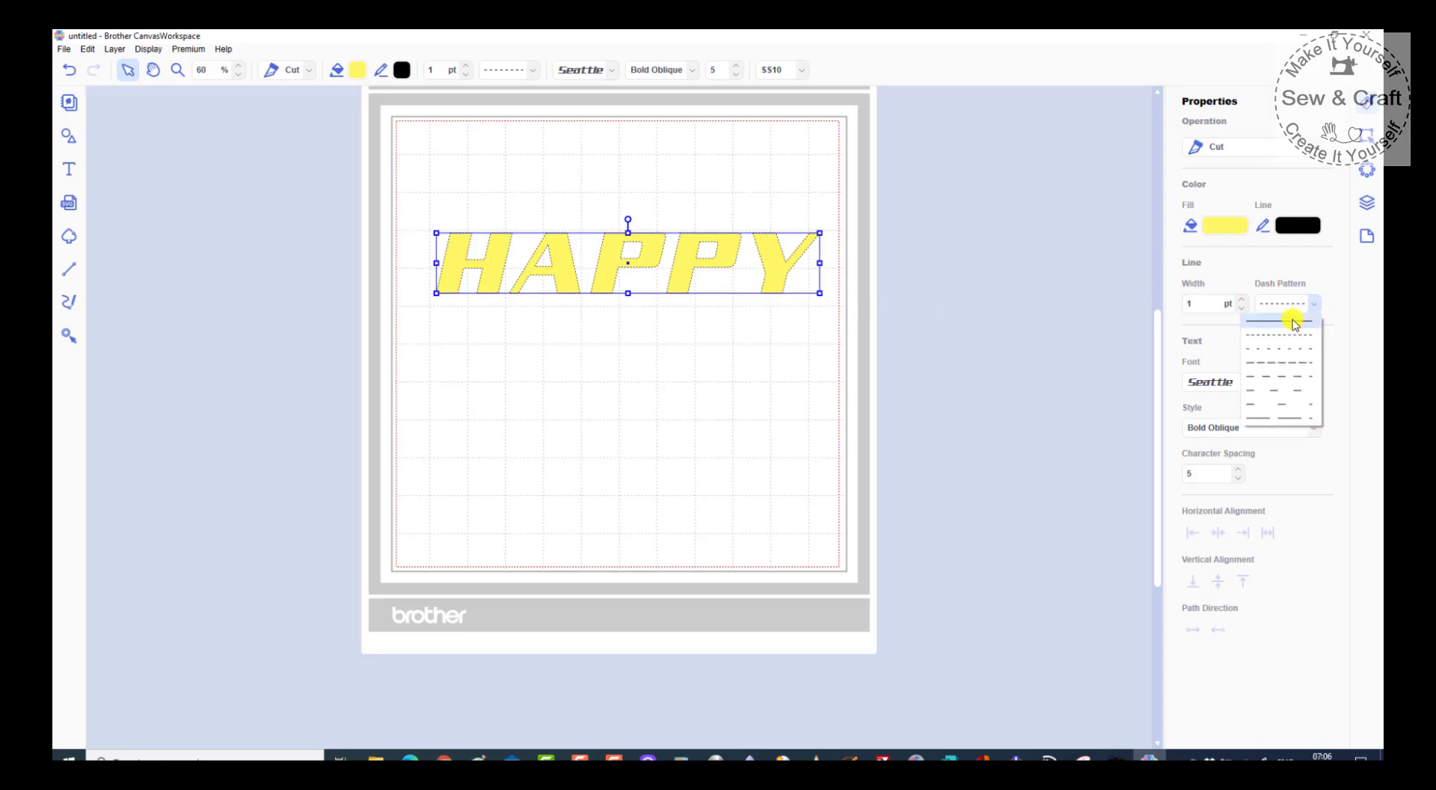
pyautogui.click(1292, 322)
# Set the line width of the HAPPY text's outline to 4 pt.
pyautogui.click(1243, 300)
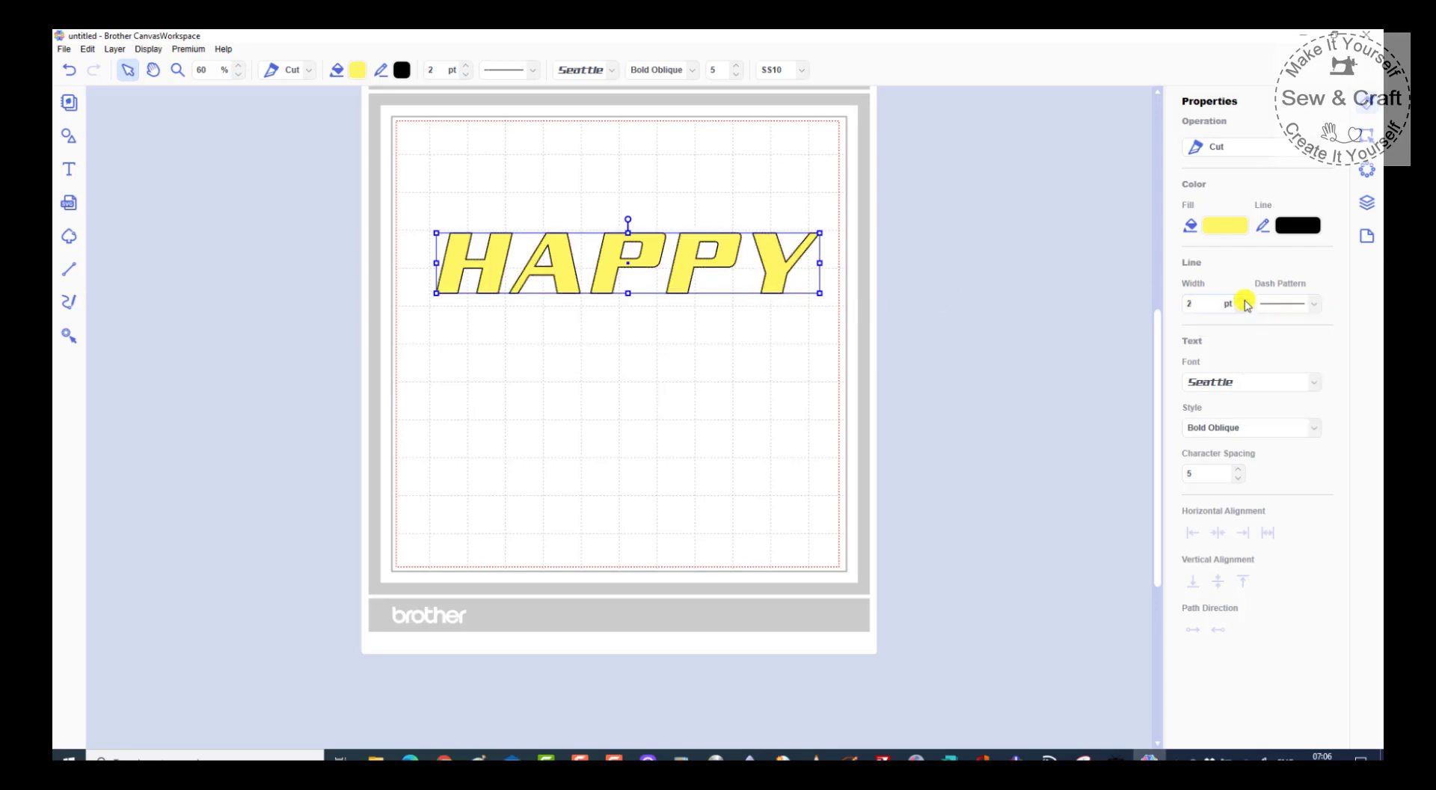
pyautogui.click(1243, 300)
pyautogui.click(1243, 300)
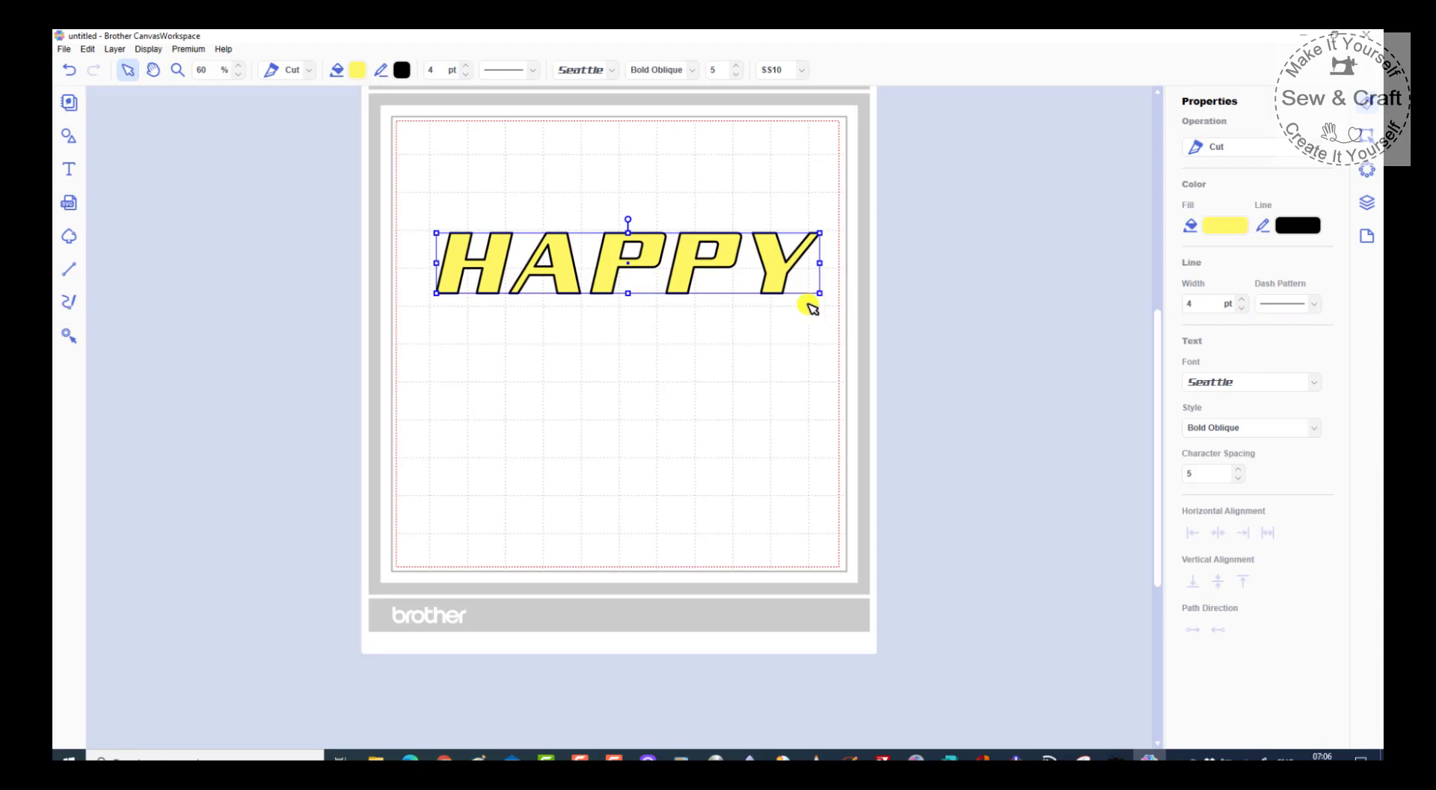
# Try the Candy Buzz BTN font on the HAPPY text and undo the font change.
pyautogui.click(1315, 385)
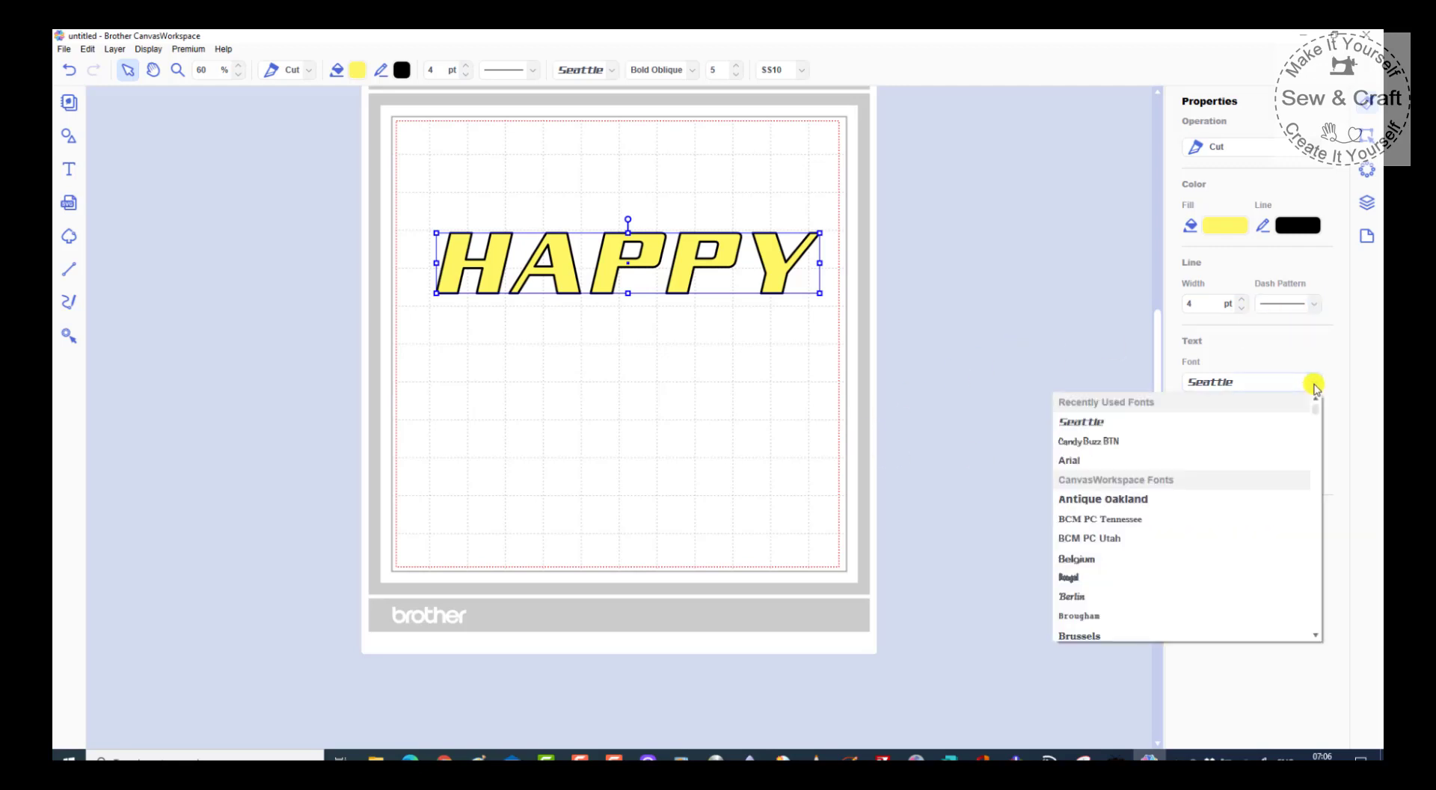
pyautogui.click(1078, 442)
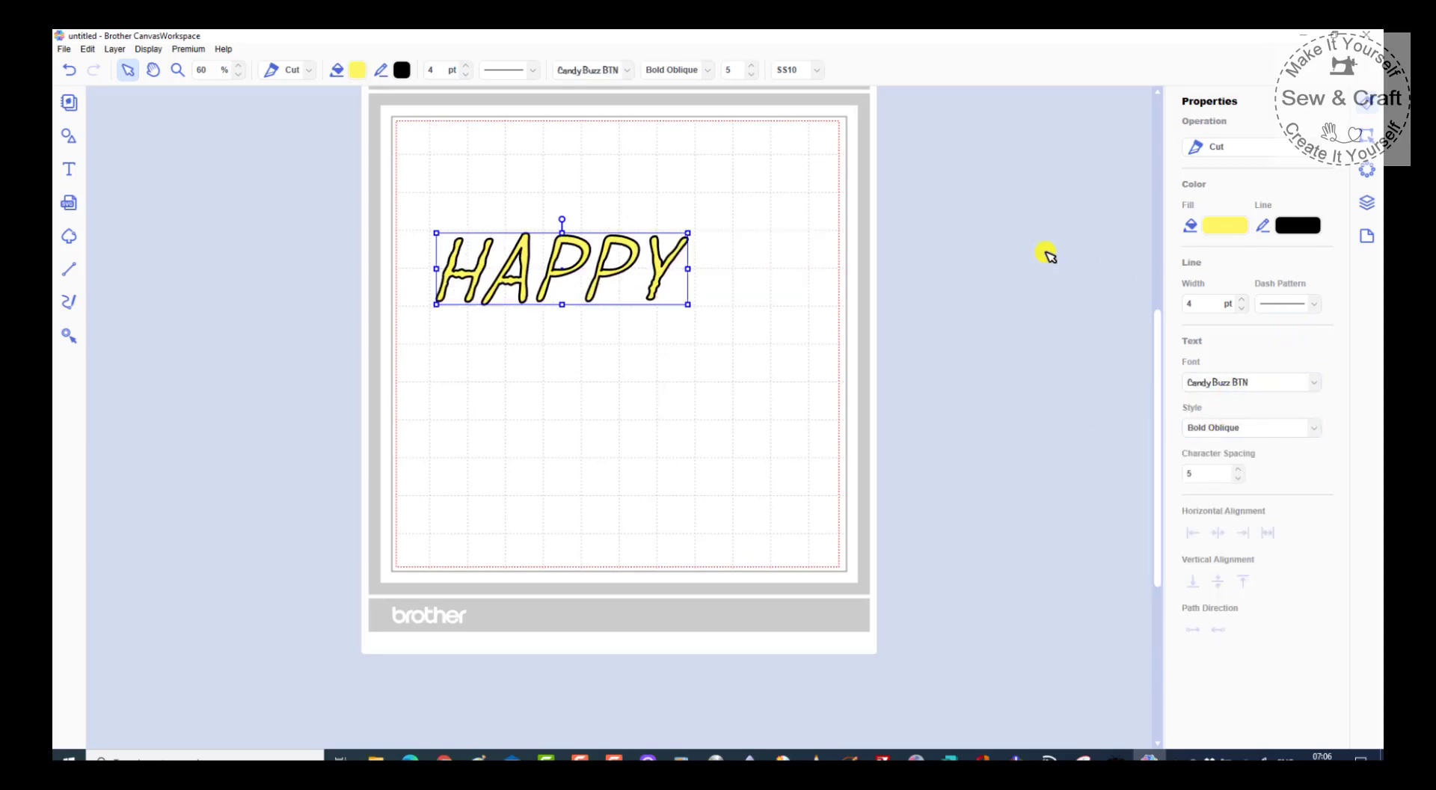
pyautogui.click(69, 70)
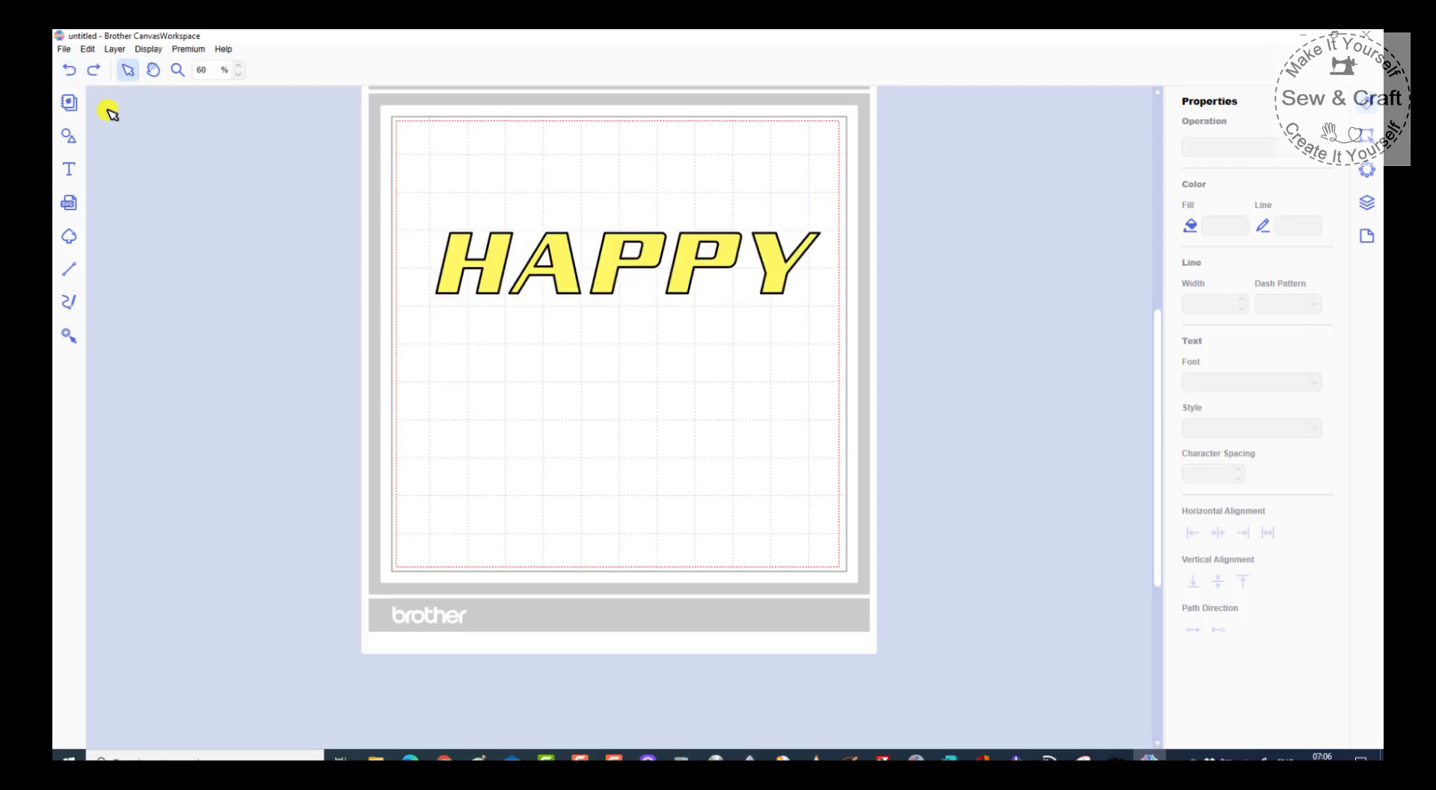
# Try wider character spacing on the HAPPY text and settle on a value of 6.
pyautogui.click(777, 282)
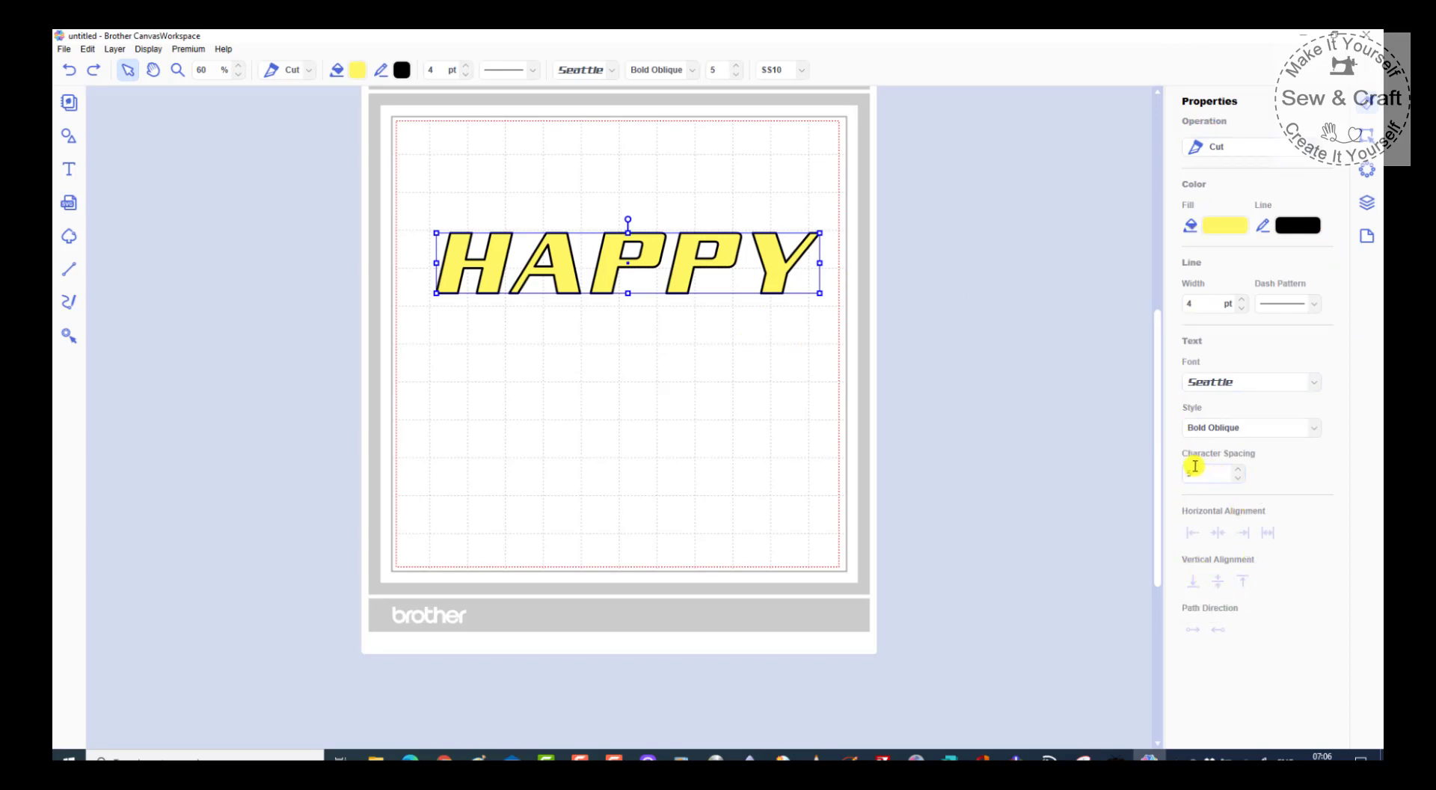
pyautogui.click(1238, 470)
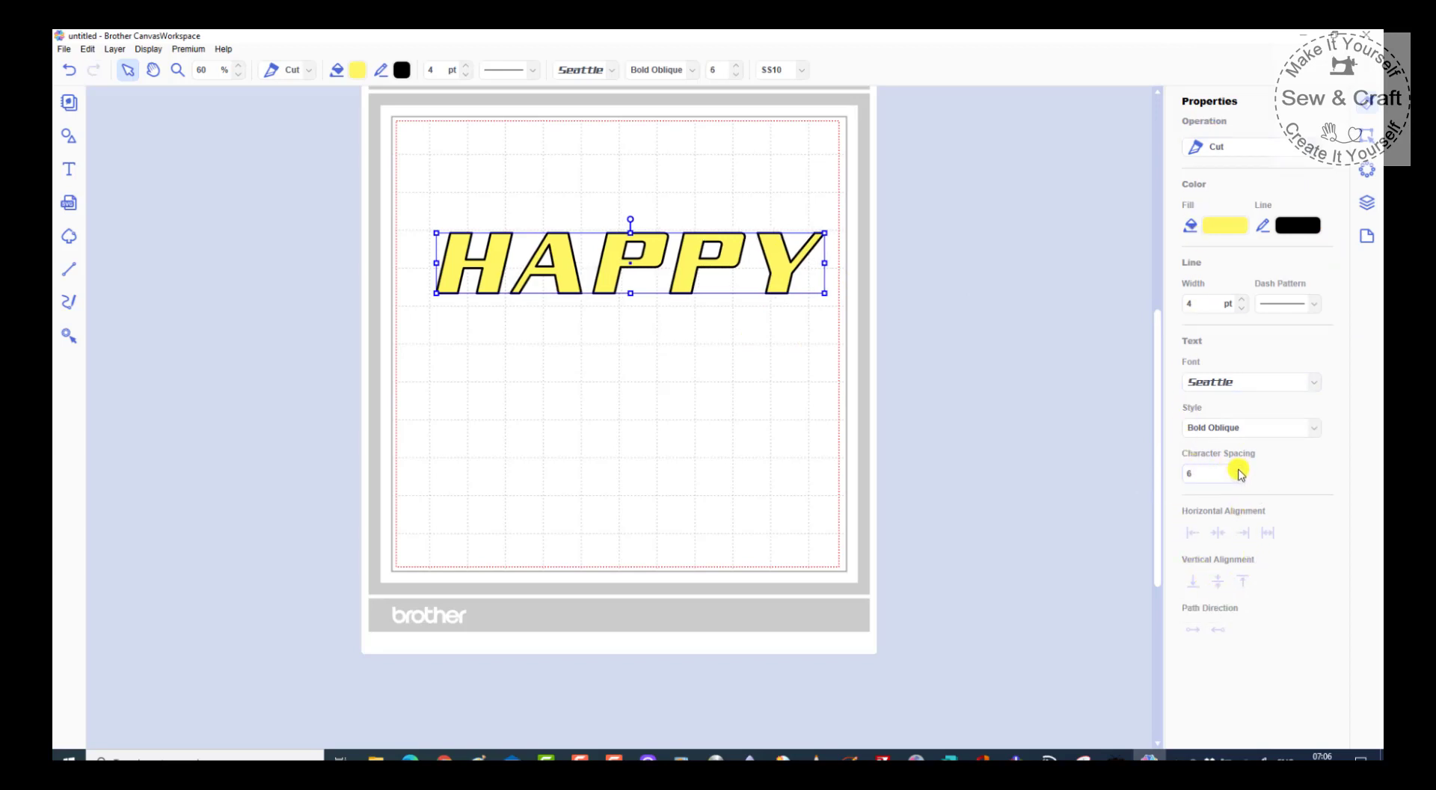
pyautogui.click(1239, 469)
pyautogui.click(1239, 470)
pyautogui.click(1238, 470)
pyautogui.click(1238, 477)
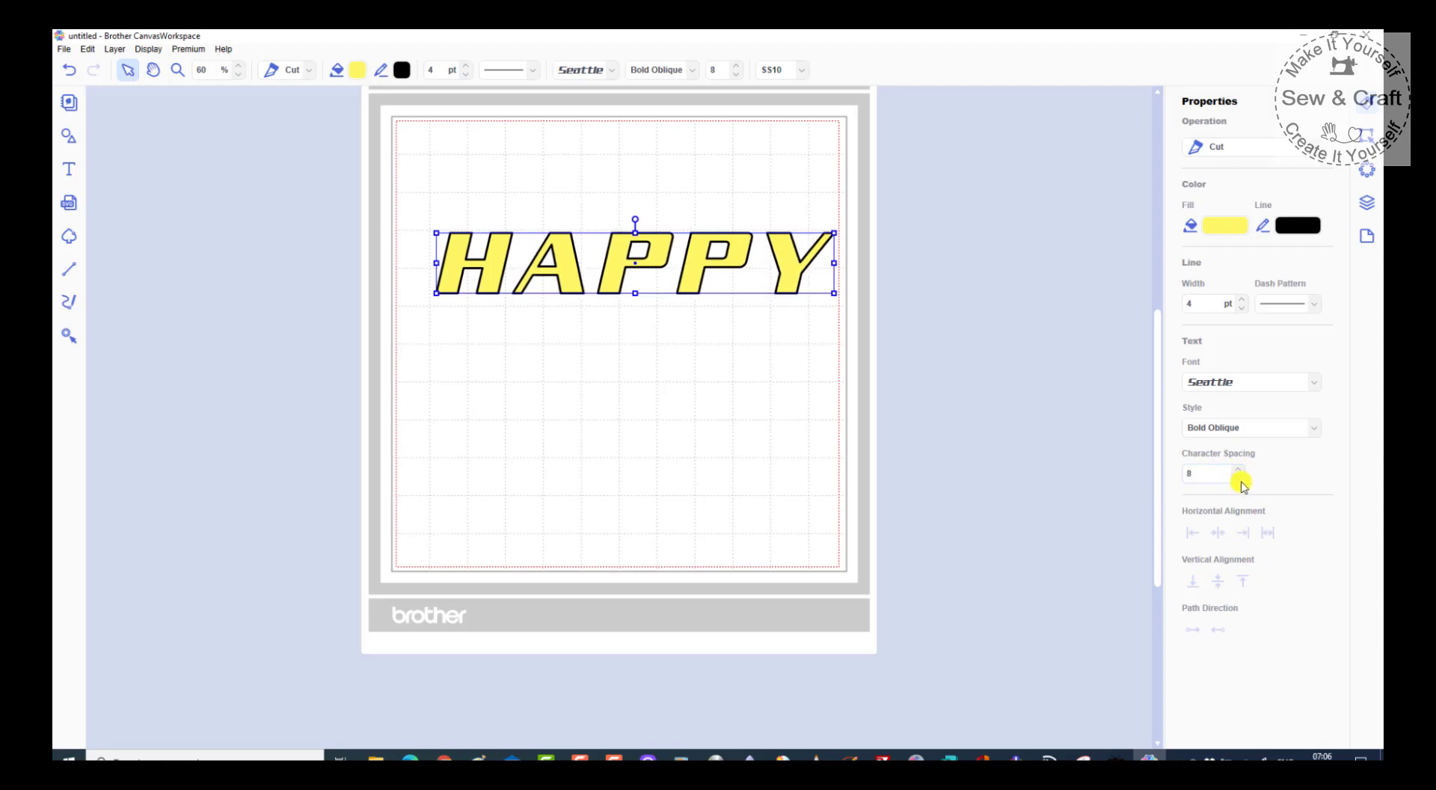
pyautogui.click(1238, 477)
pyautogui.click(1238, 477)
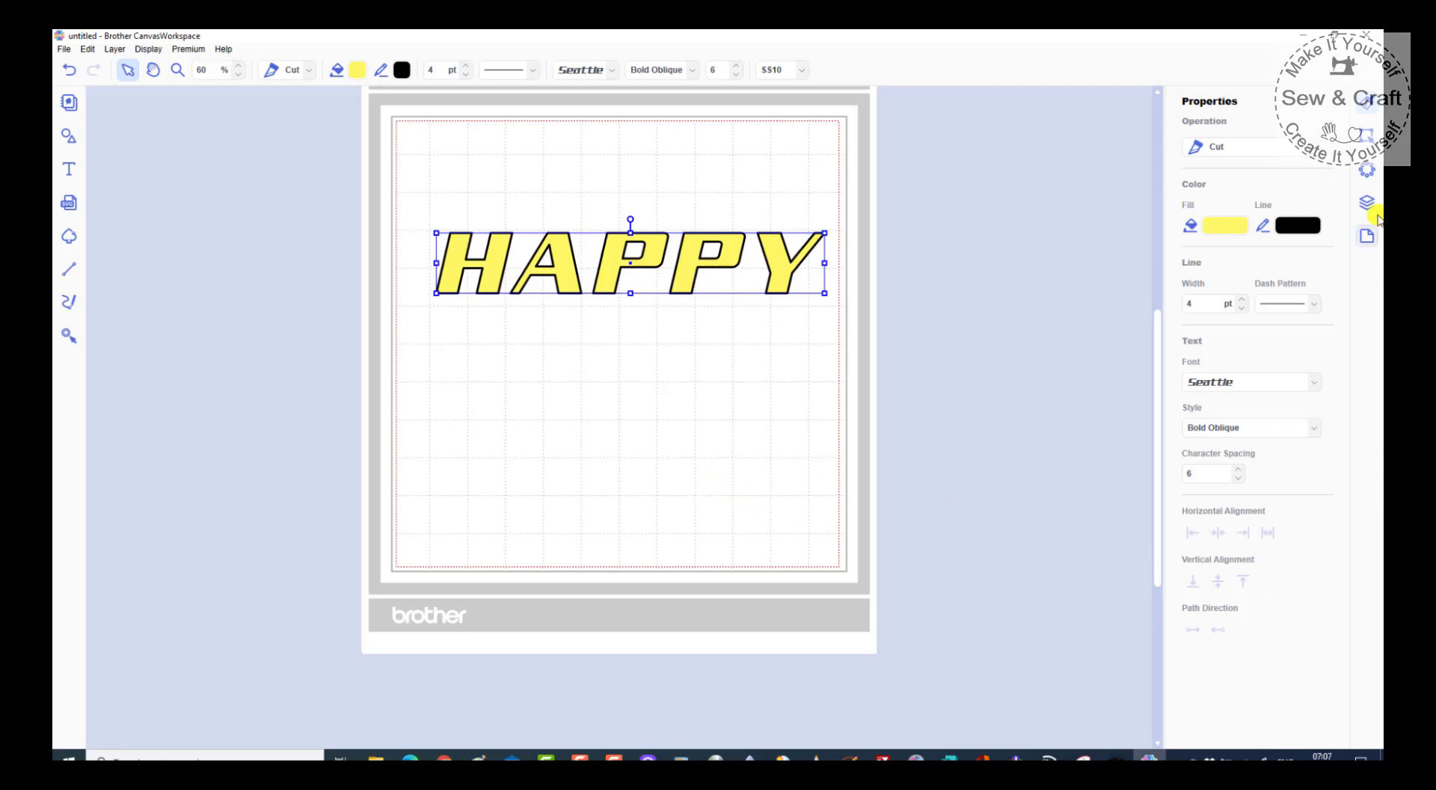
# Show the Edit settings and examine their position, size, transform and overlap options with the HAPPY text selected, and deselect it.
pyautogui.click(1363, 137)
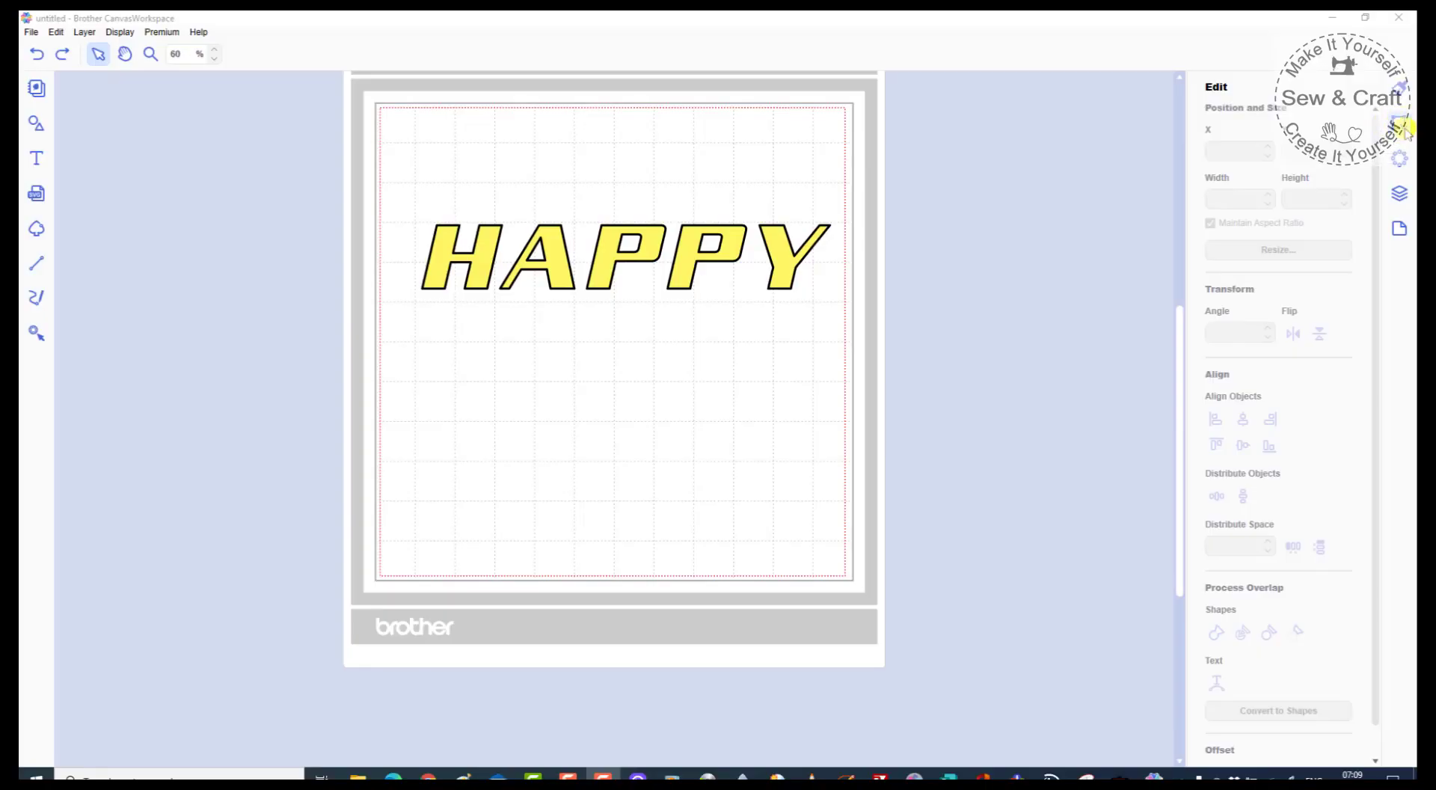
pyautogui.click(788, 249)
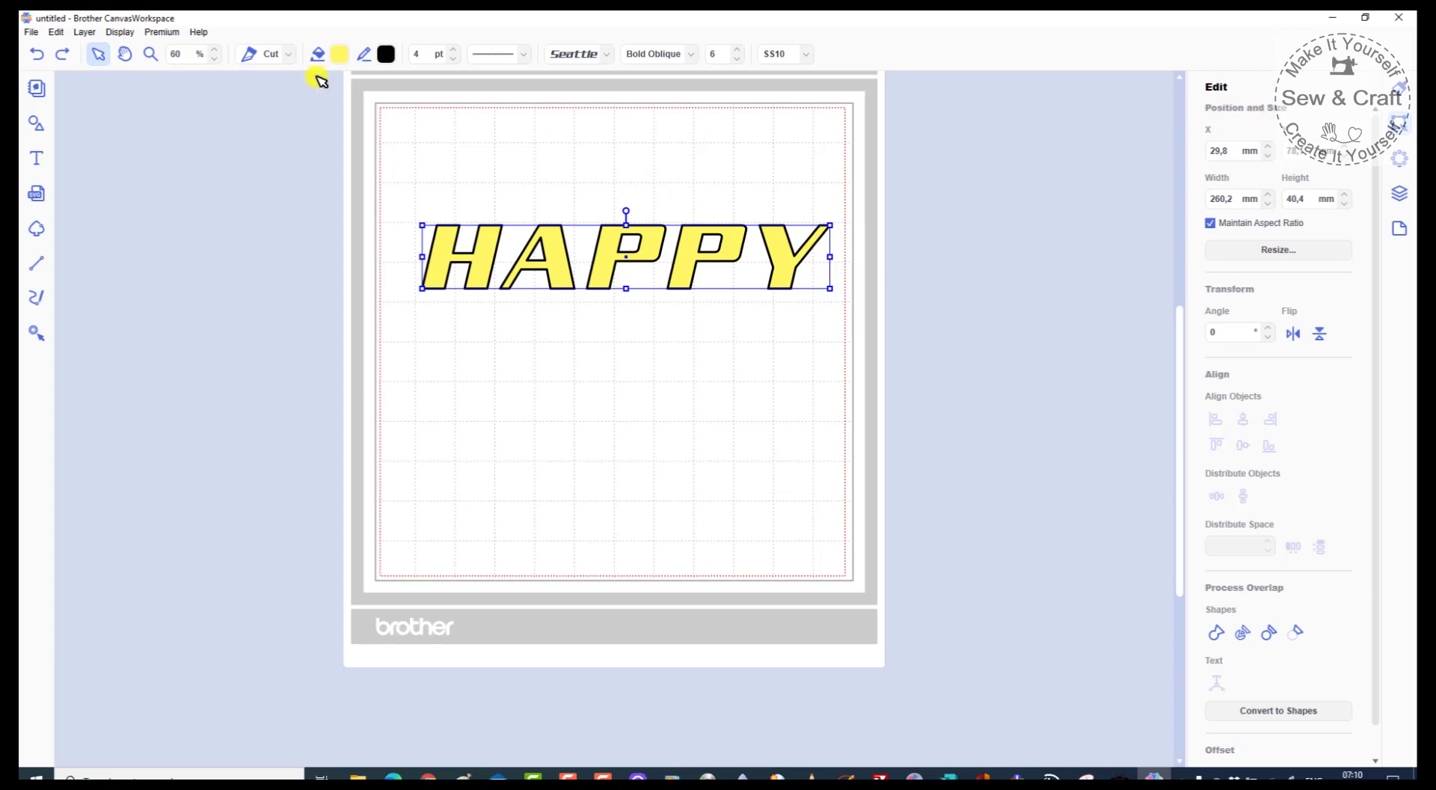
pyautogui.click(449, 378)
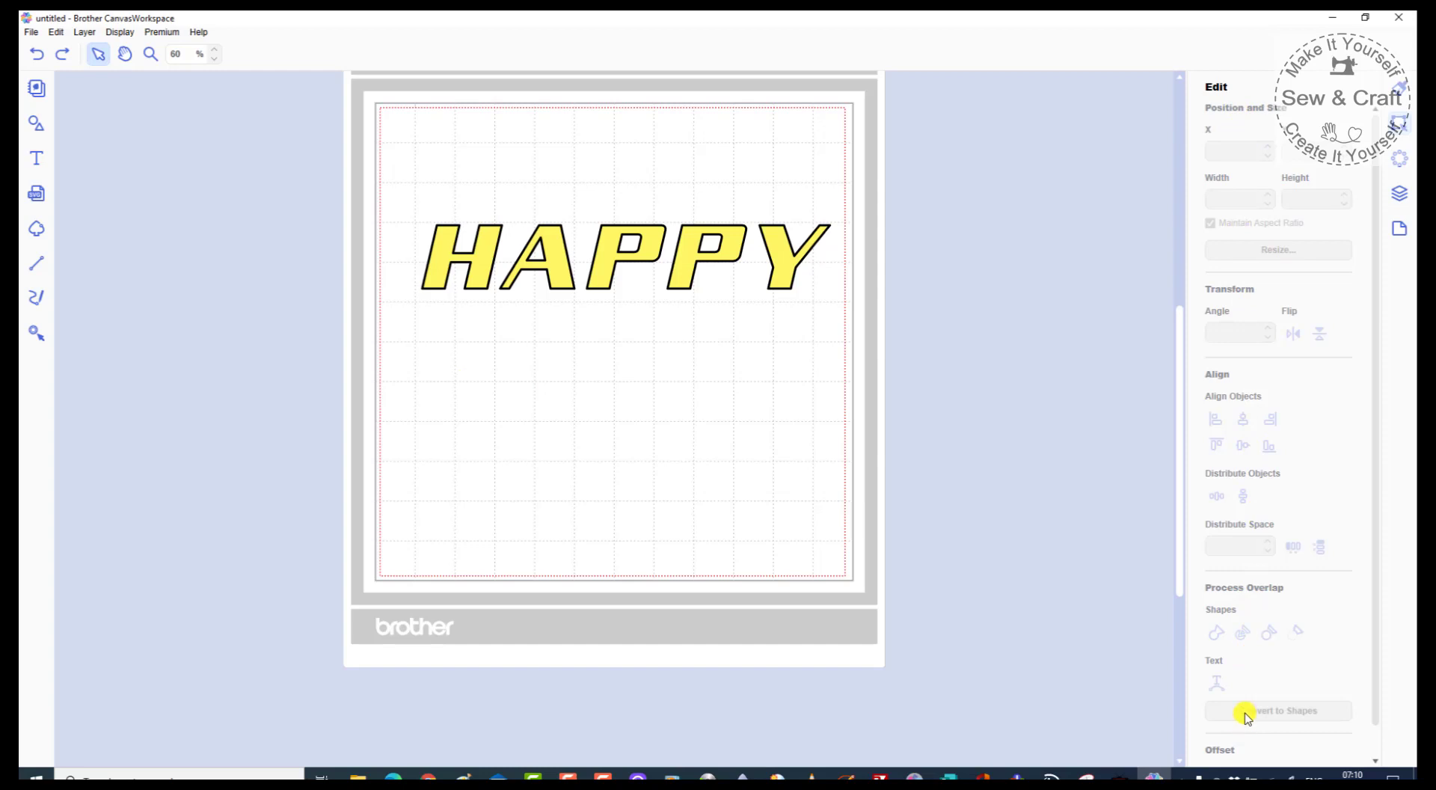
# Select the HAPPY text and enlarge it proportionally to a width of 293.9 mm.
pyautogui.click(797, 271)
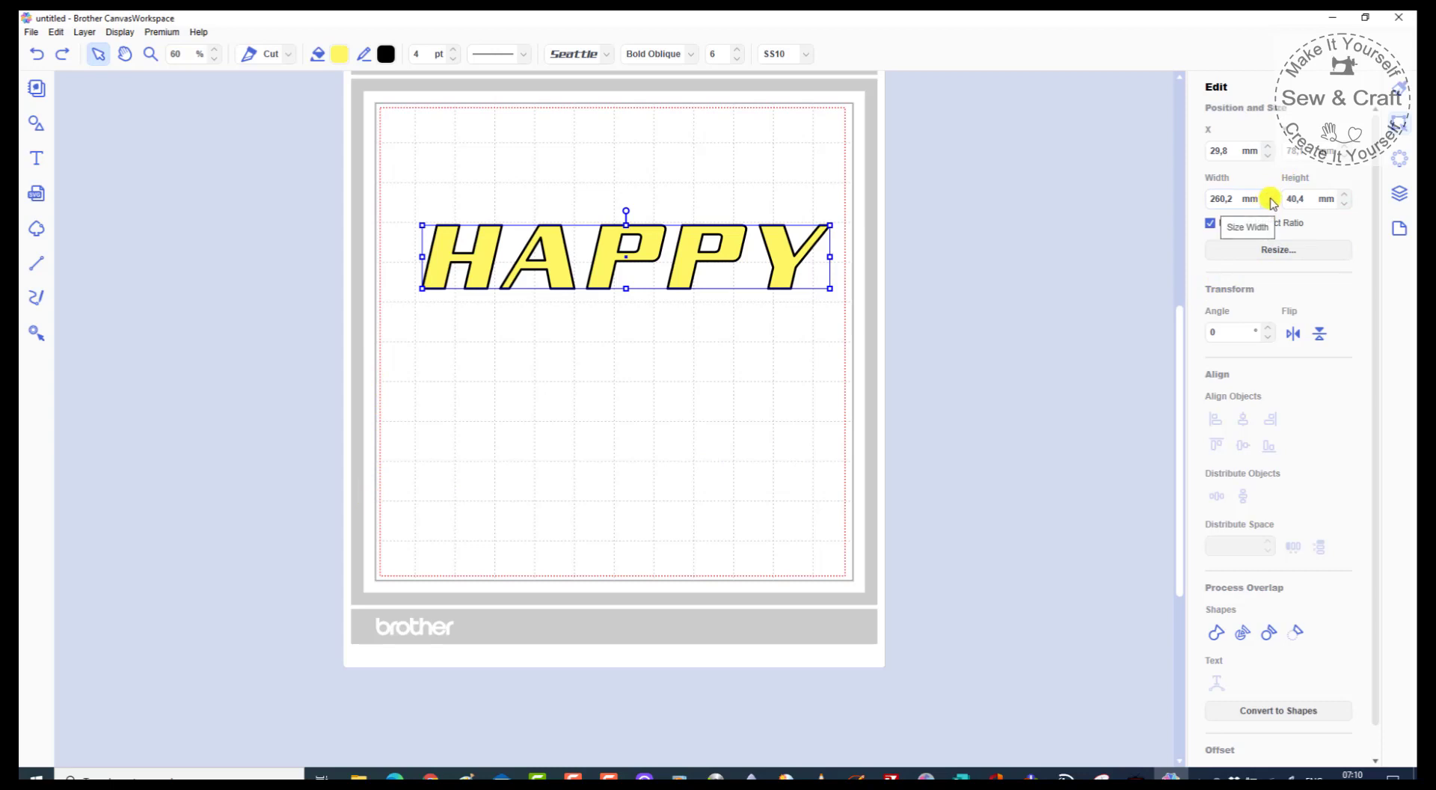
pyautogui.scroll(7, 1269, 197)
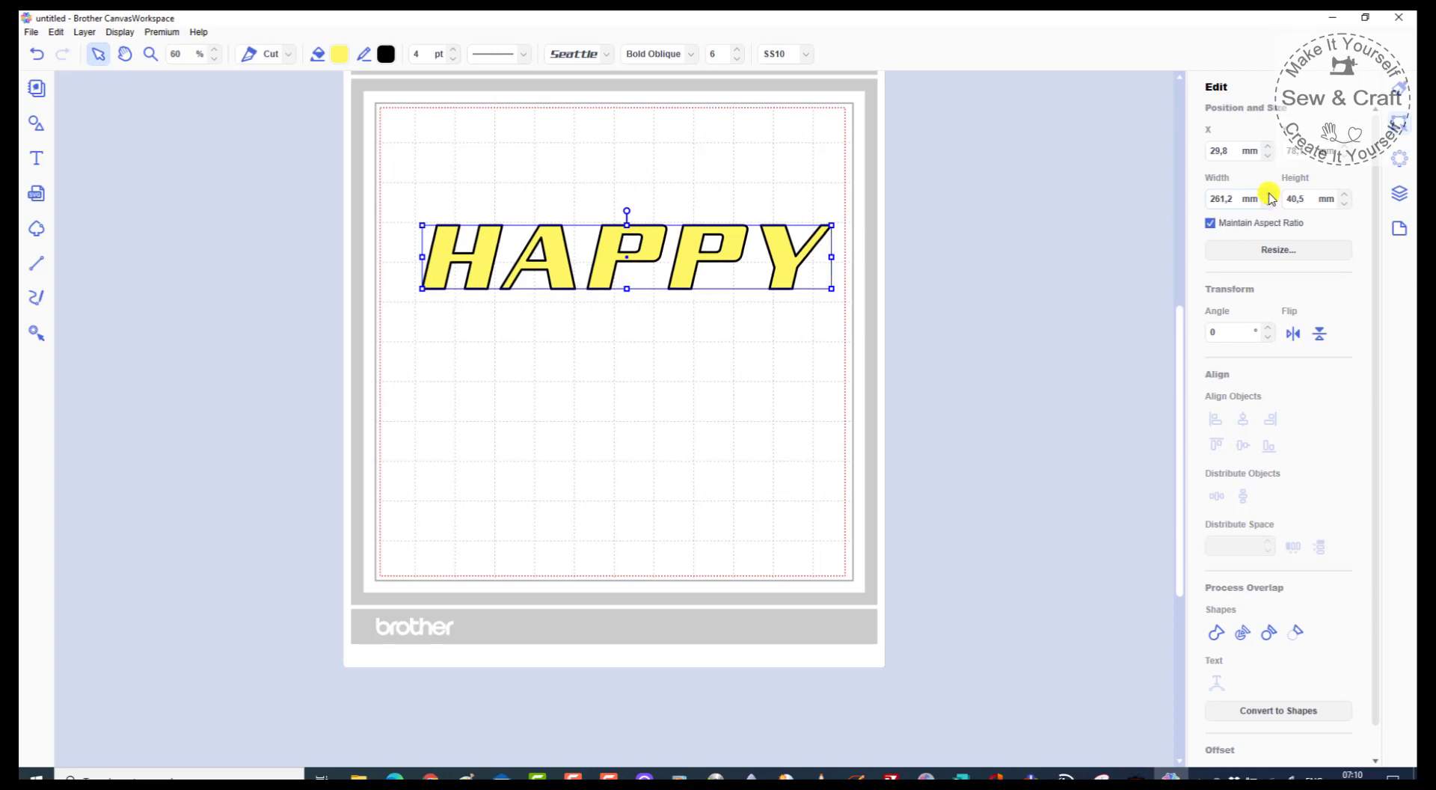
pyautogui.scroll(1, 1270, 197)
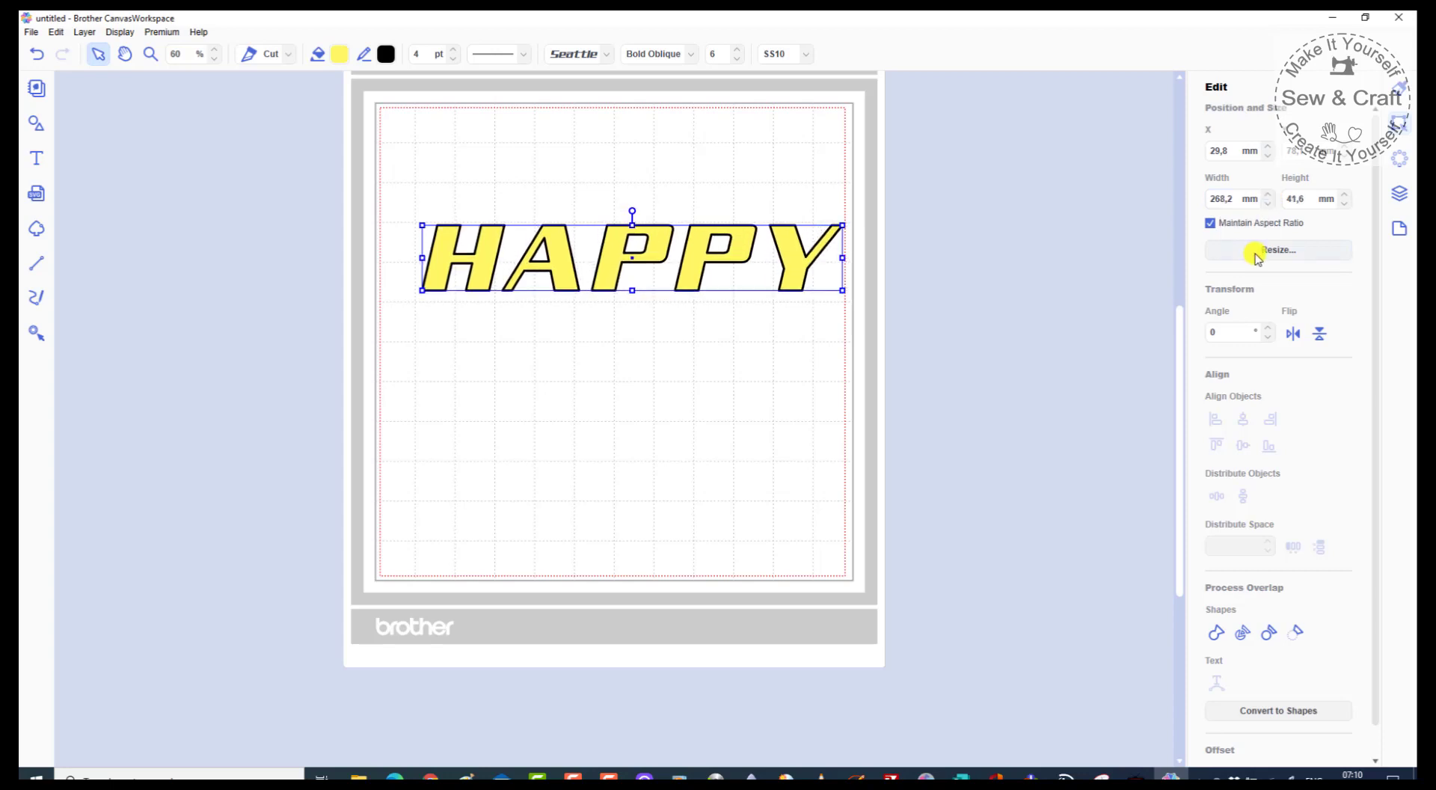
pyautogui.scroll(2, 1346, 198)
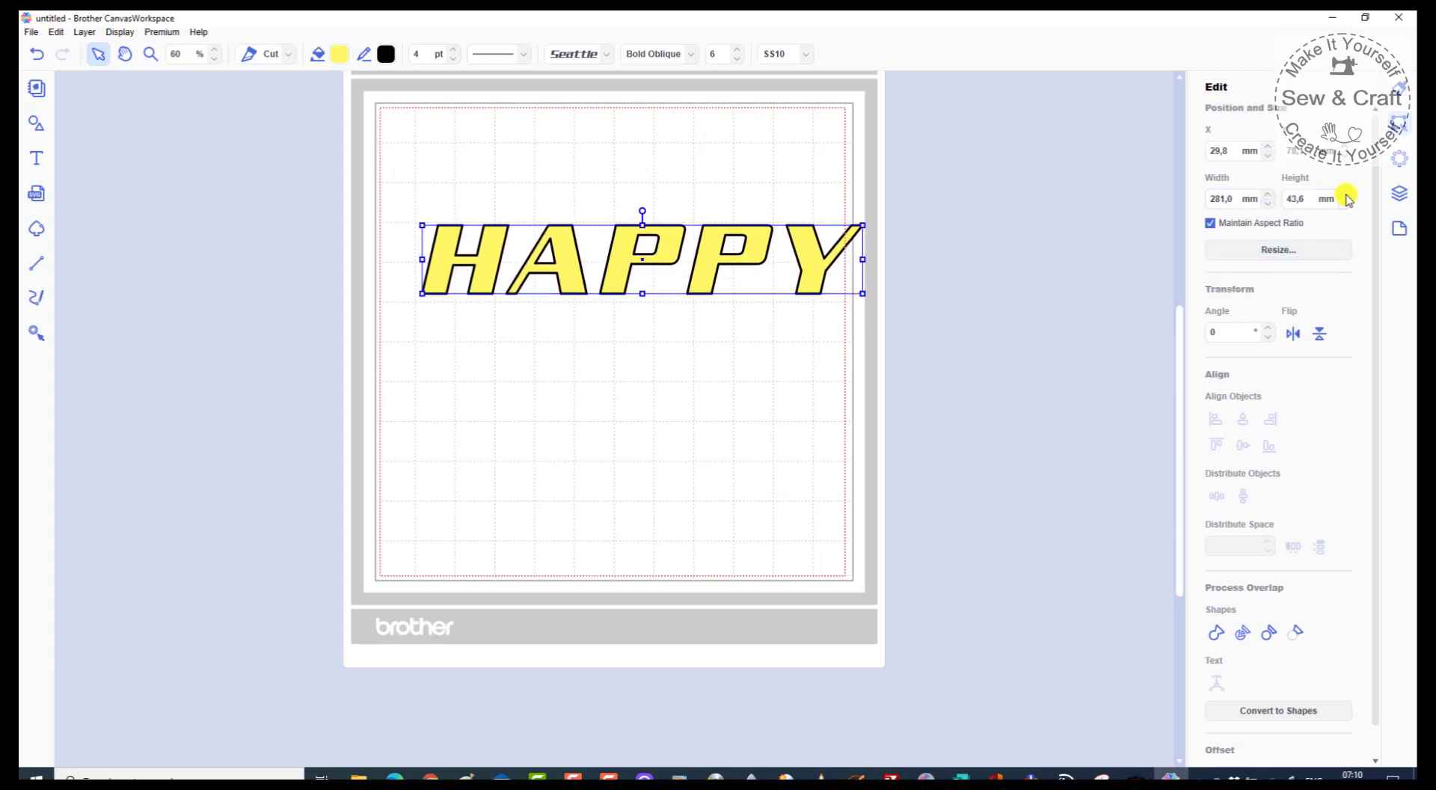
pyautogui.scroll(2, 1346, 199)
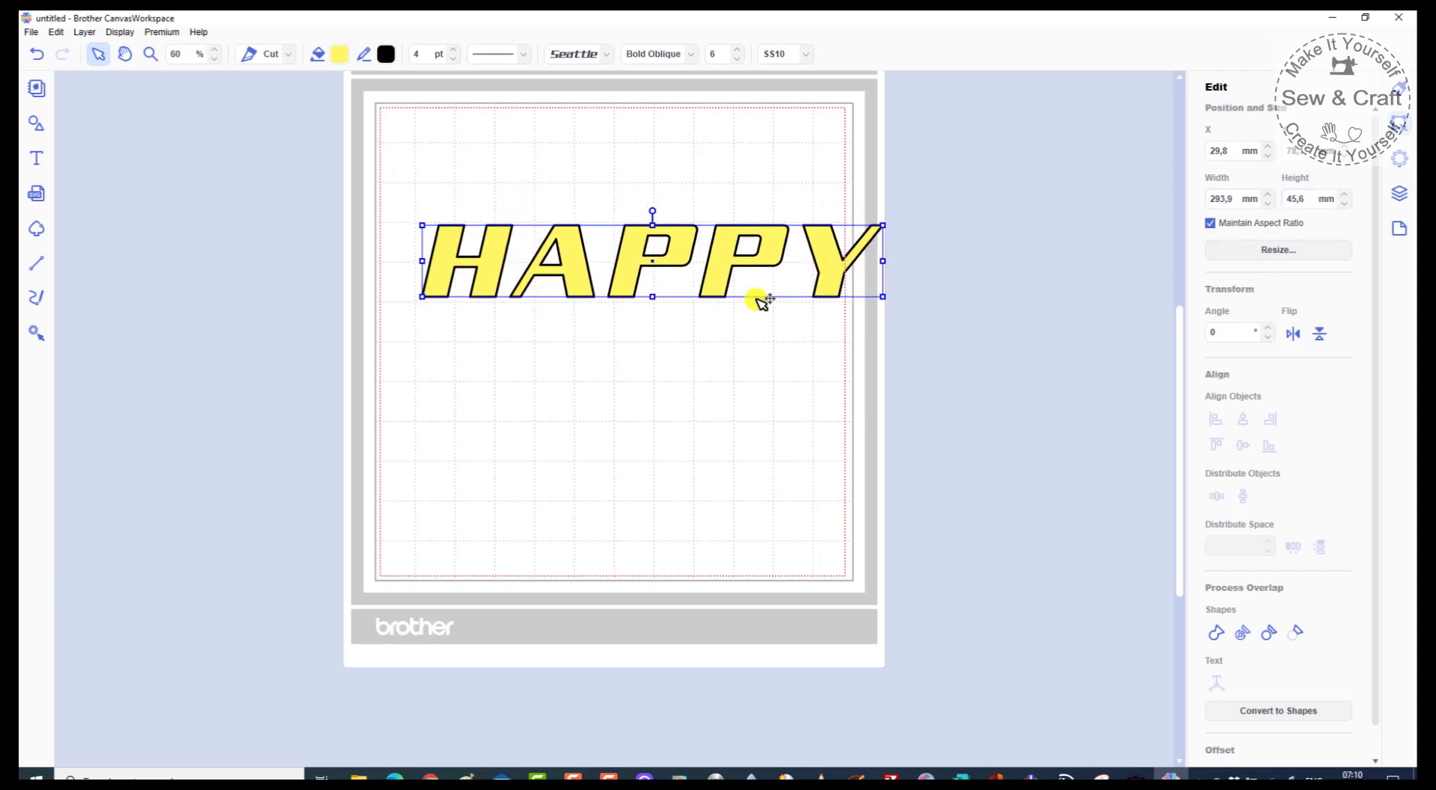
# Stretch the HAPPY text to a height of 62.6 mm with Maintain Aspect Ratio off, and turn that option back on.
pyautogui.click(1210, 222)
pyautogui.click(1340, 195)
pyautogui.click(1340, 194)
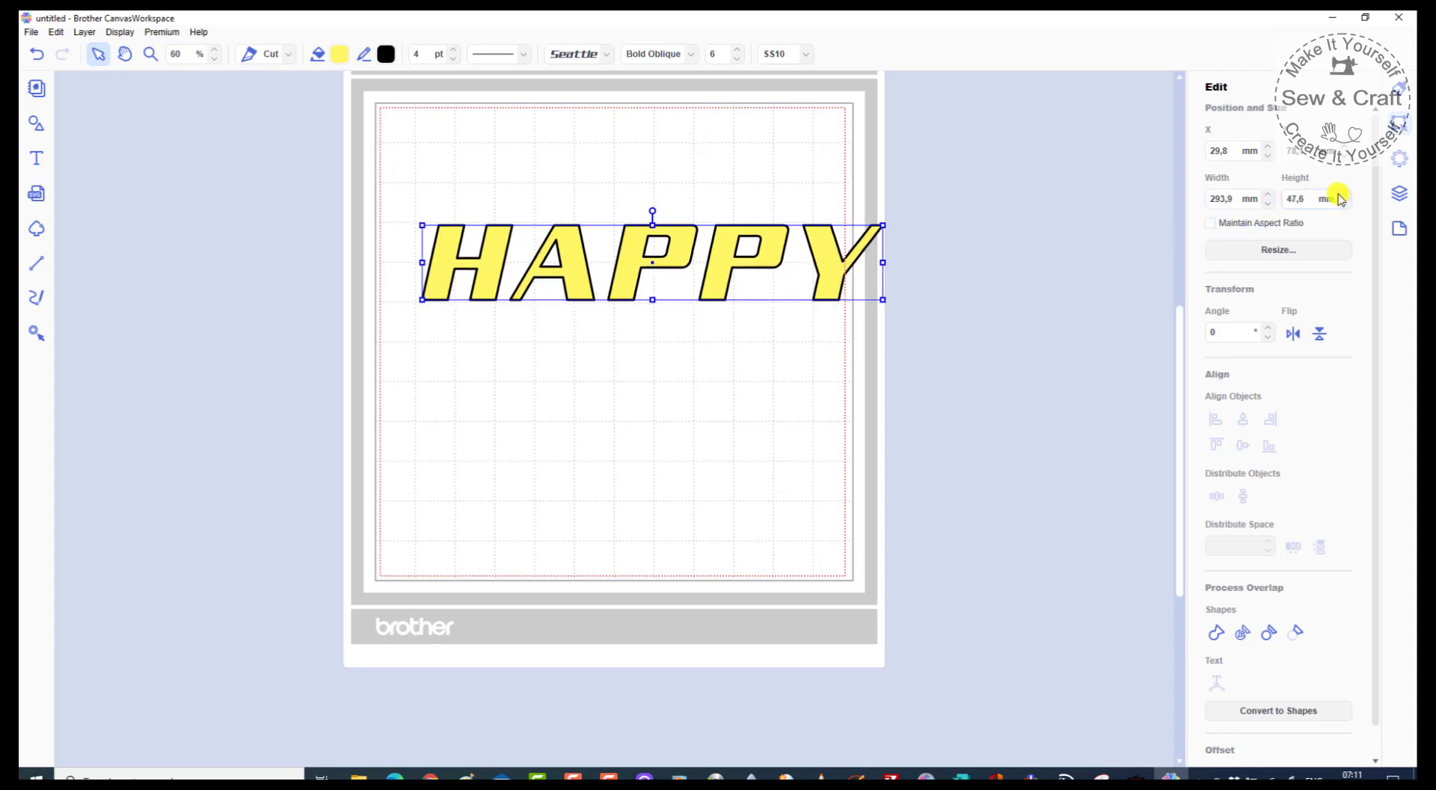
pyautogui.click(1340, 194)
pyautogui.click(1340, 195)
pyautogui.click(1341, 194)
pyautogui.click(1341, 195)
pyautogui.click(1340, 194)
pyautogui.click(1341, 195)
pyautogui.click(1340, 195)
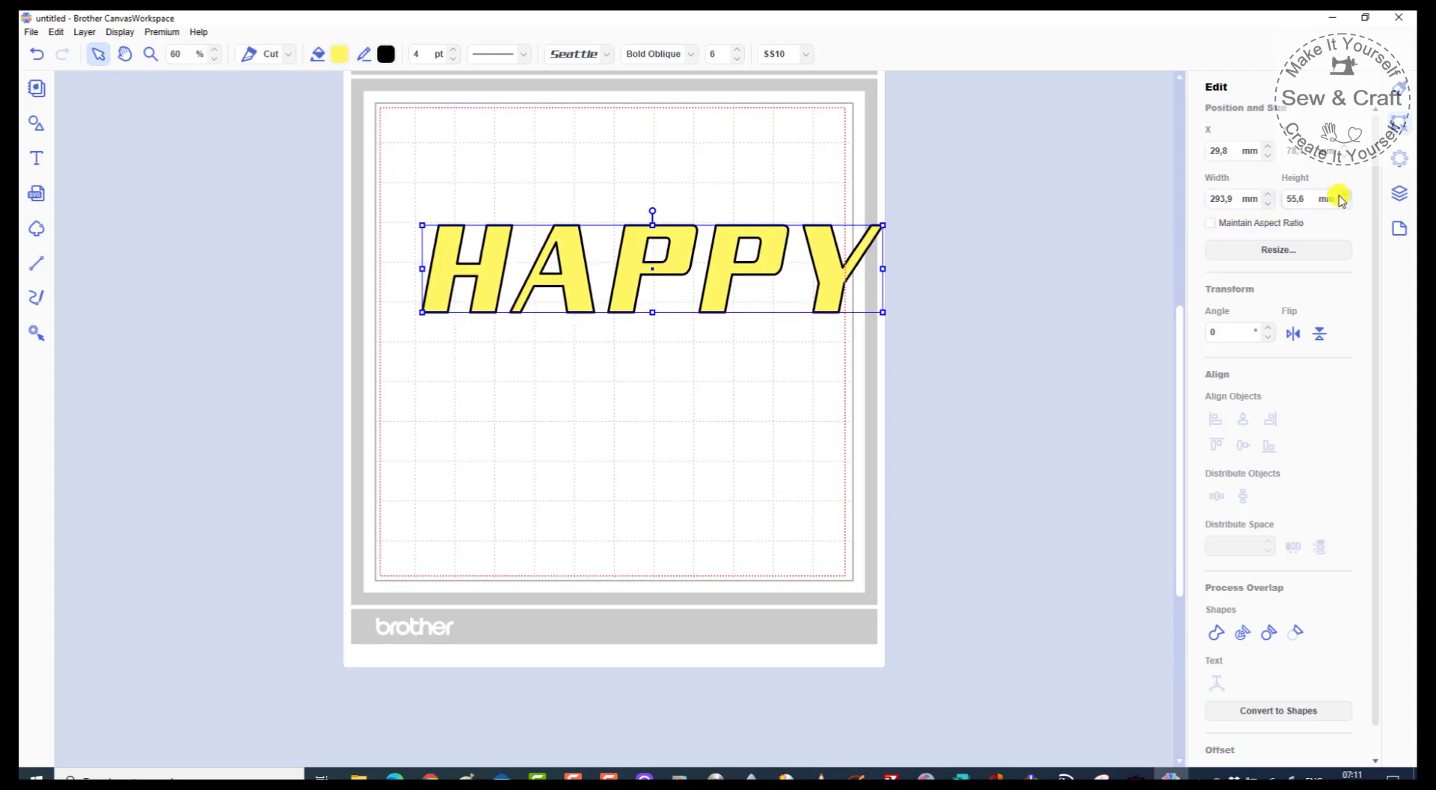
pyautogui.click(1340, 194)
pyautogui.click(1340, 195)
pyautogui.click(1340, 194)
pyautogui.click(1340, 195)
pyautogui.click(1340, 195)
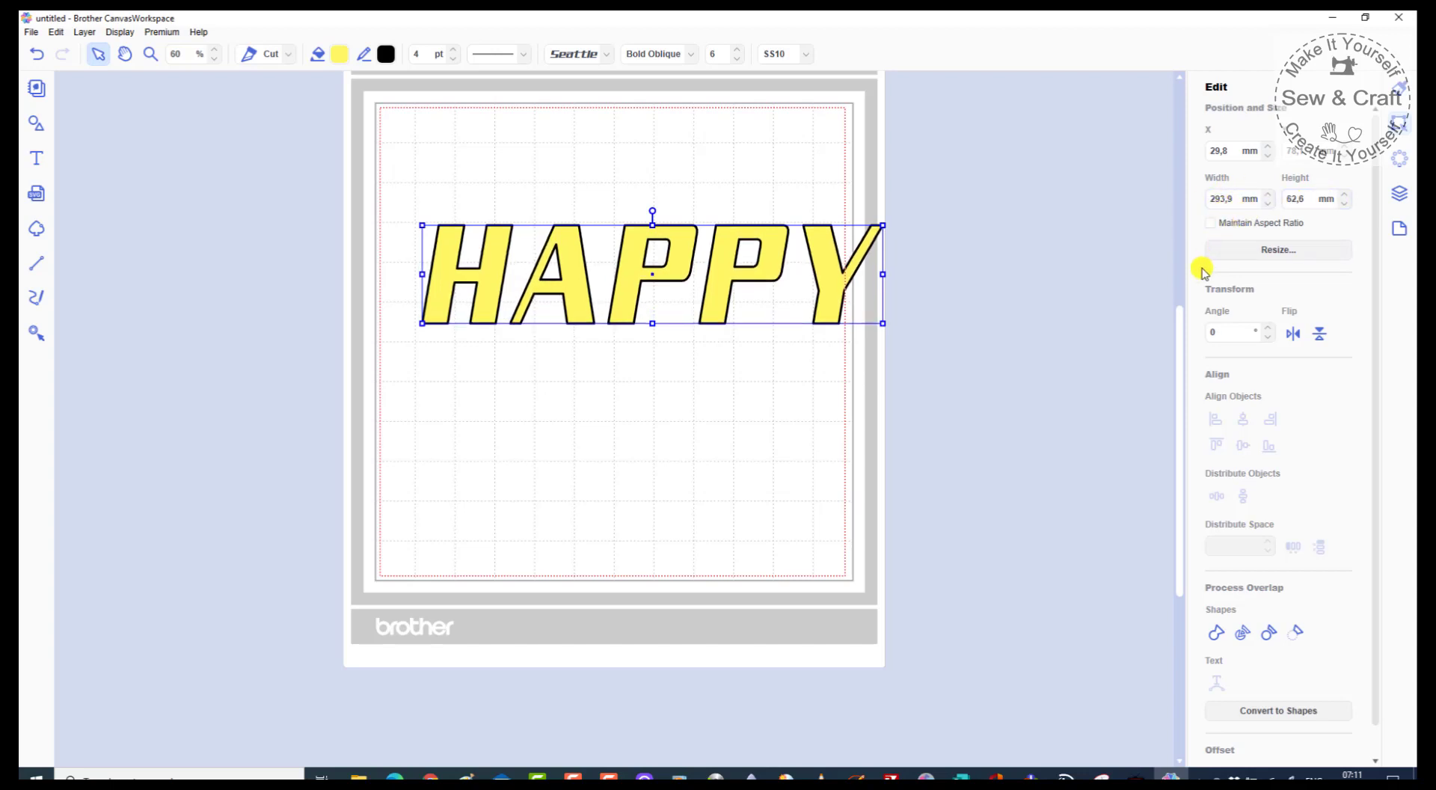
pyautogui.click(1209, 224)
# Rotate the HAPPY text to an angle of 12°.
pyautogui.click(1267, 327)
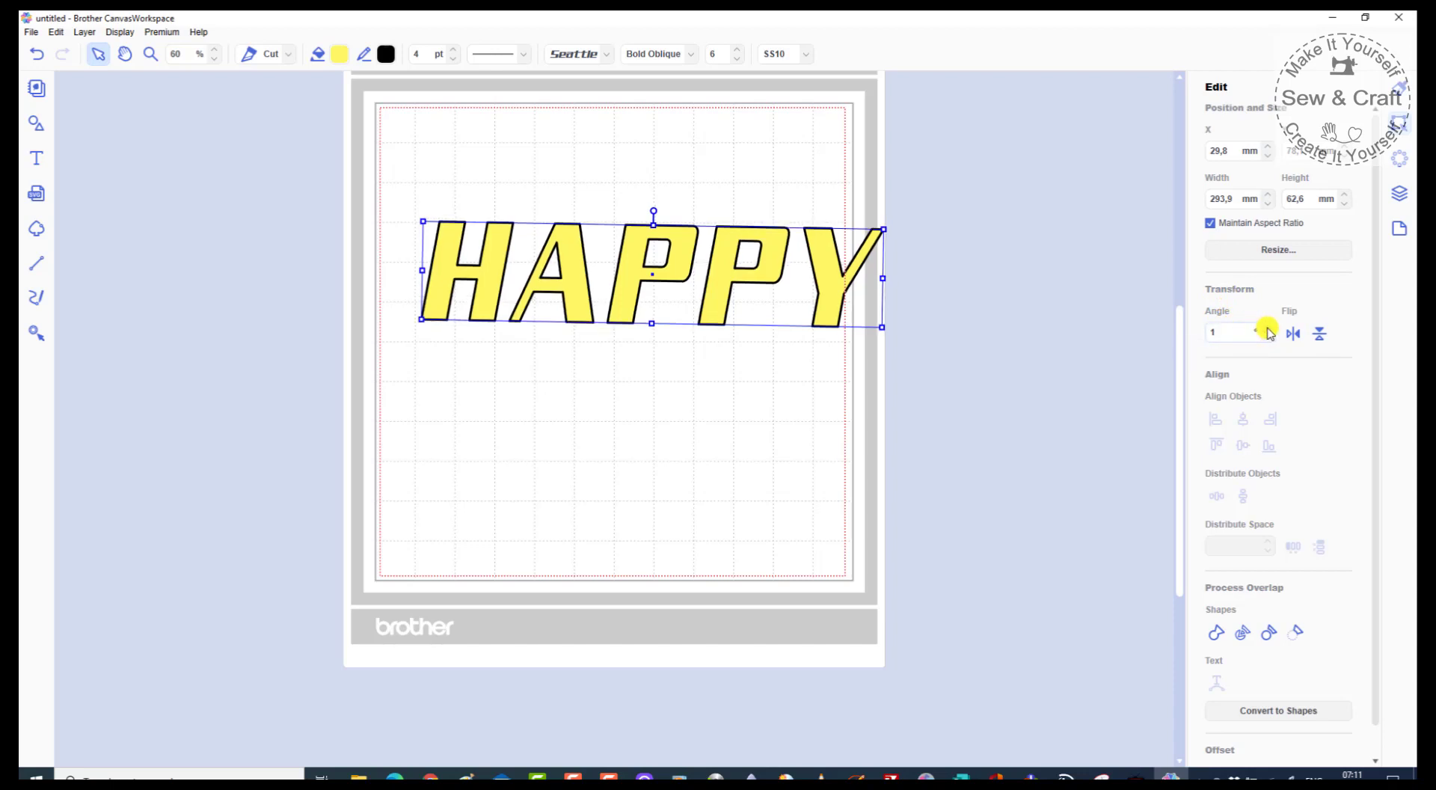
pyautogui.click(1267, 328)
pyautogui.click(1267, 327)
pyautogui.click(1267, 327)
pyautogui.click(1267, 328)
pyautogui.click(1268, 328)
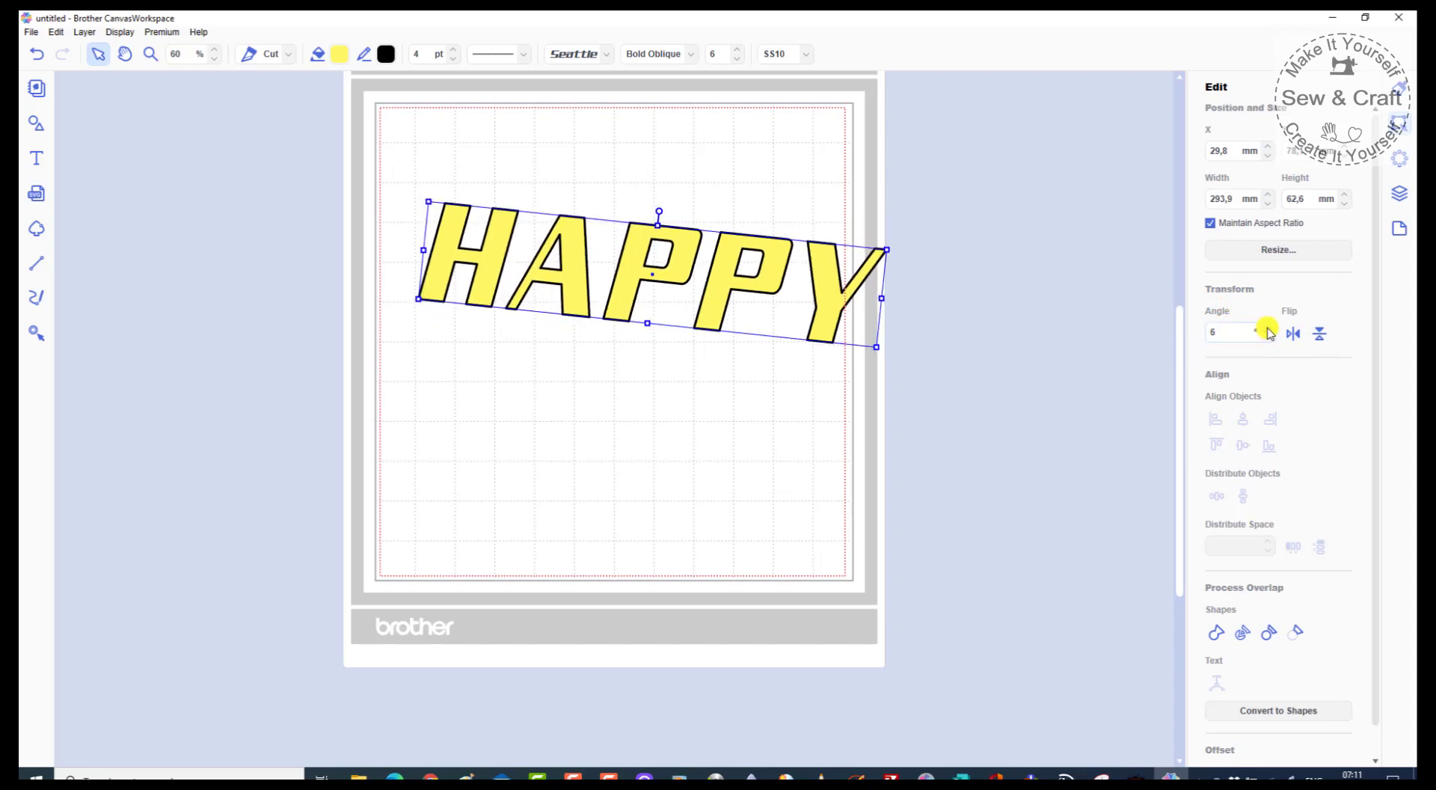
pyautogui.click(1268, 329)
pyautogui.click(1268, 328)
pyautogui.doubleClick(1238, 334)
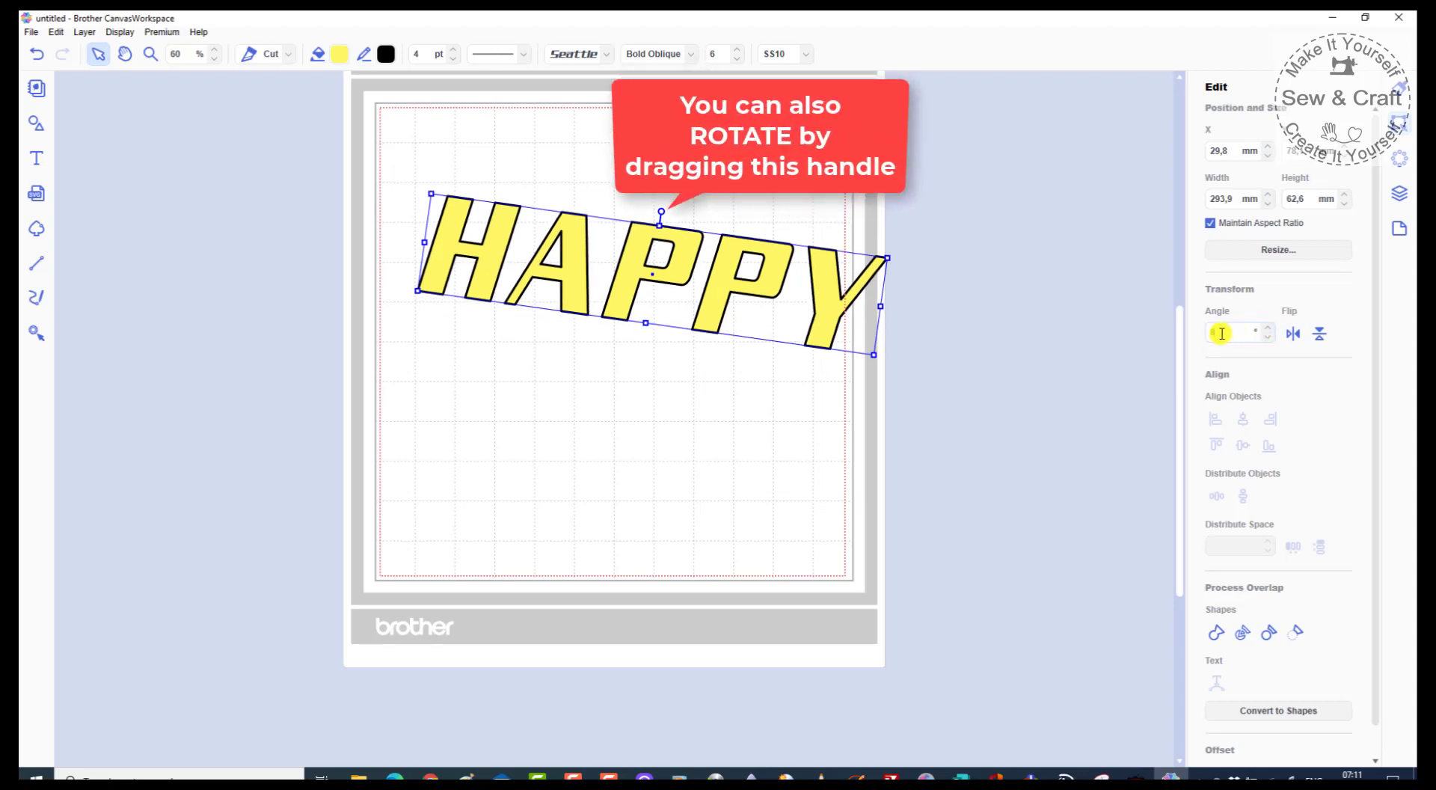
pyautogui.write('12')
pyautogui.press('Return')
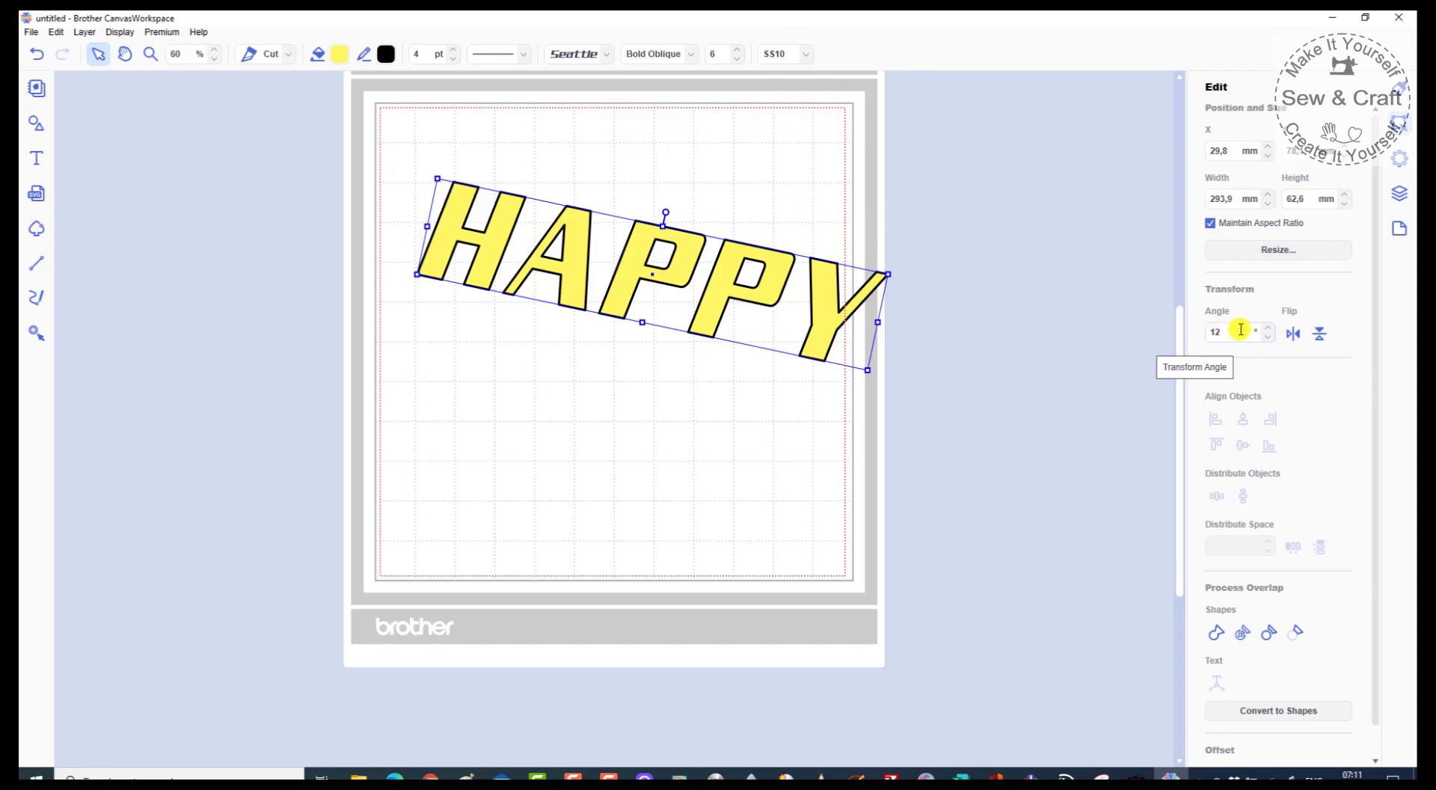
# Try the horizontal and vertical flips on the HAPPY text, reverting each one.
pyautogui.click(1294, 334)
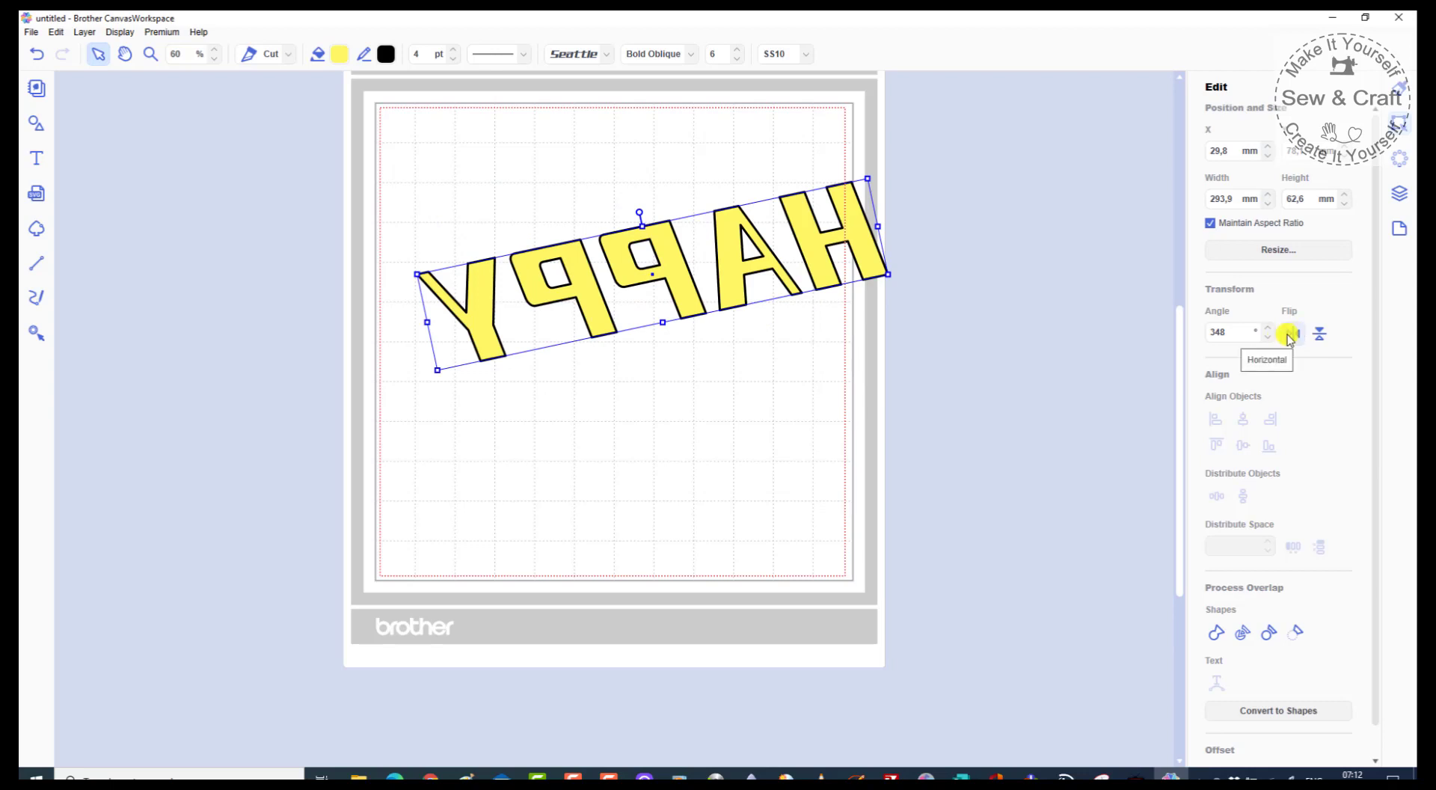
pyautogui.click(1295, 334)
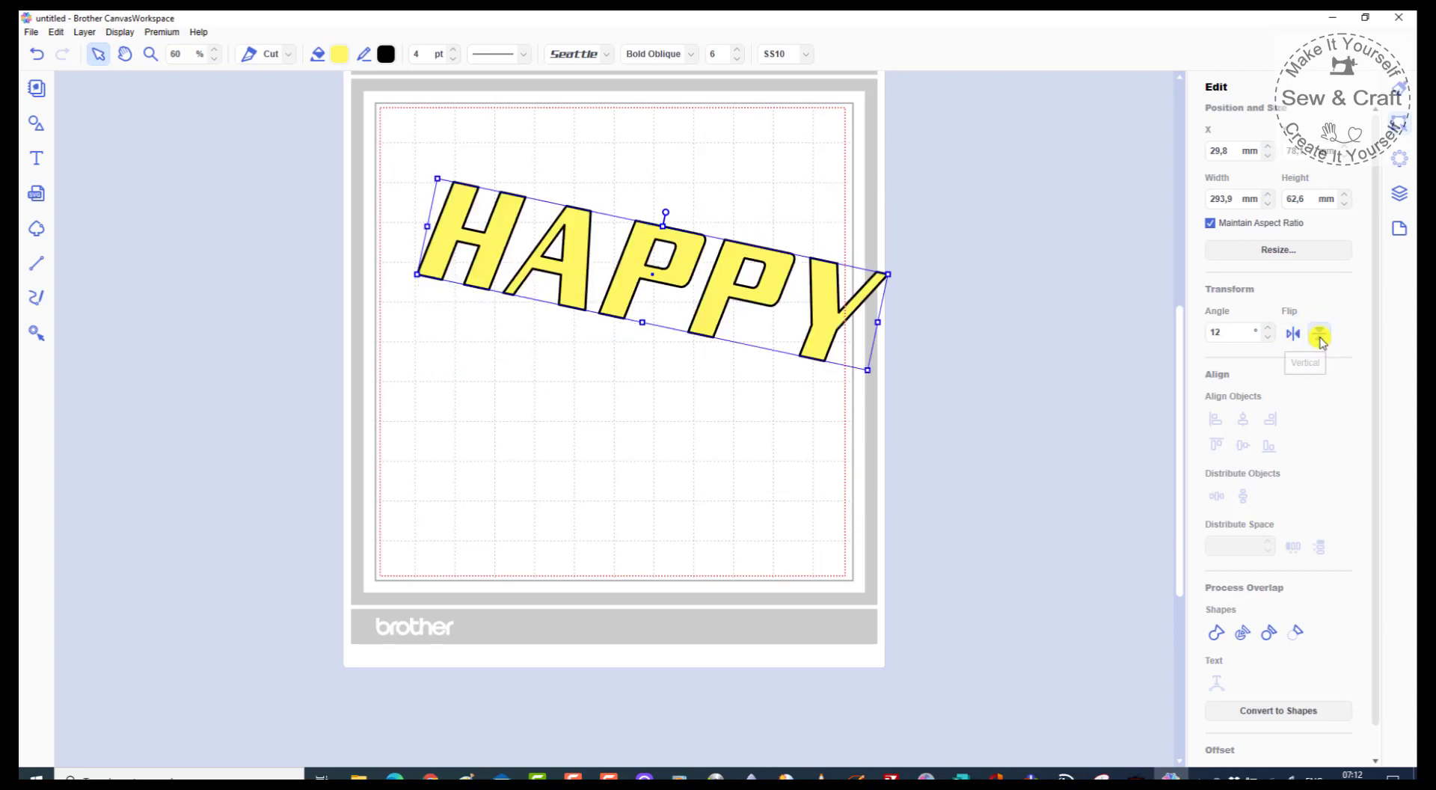
pyautogui.click(1320, 337)
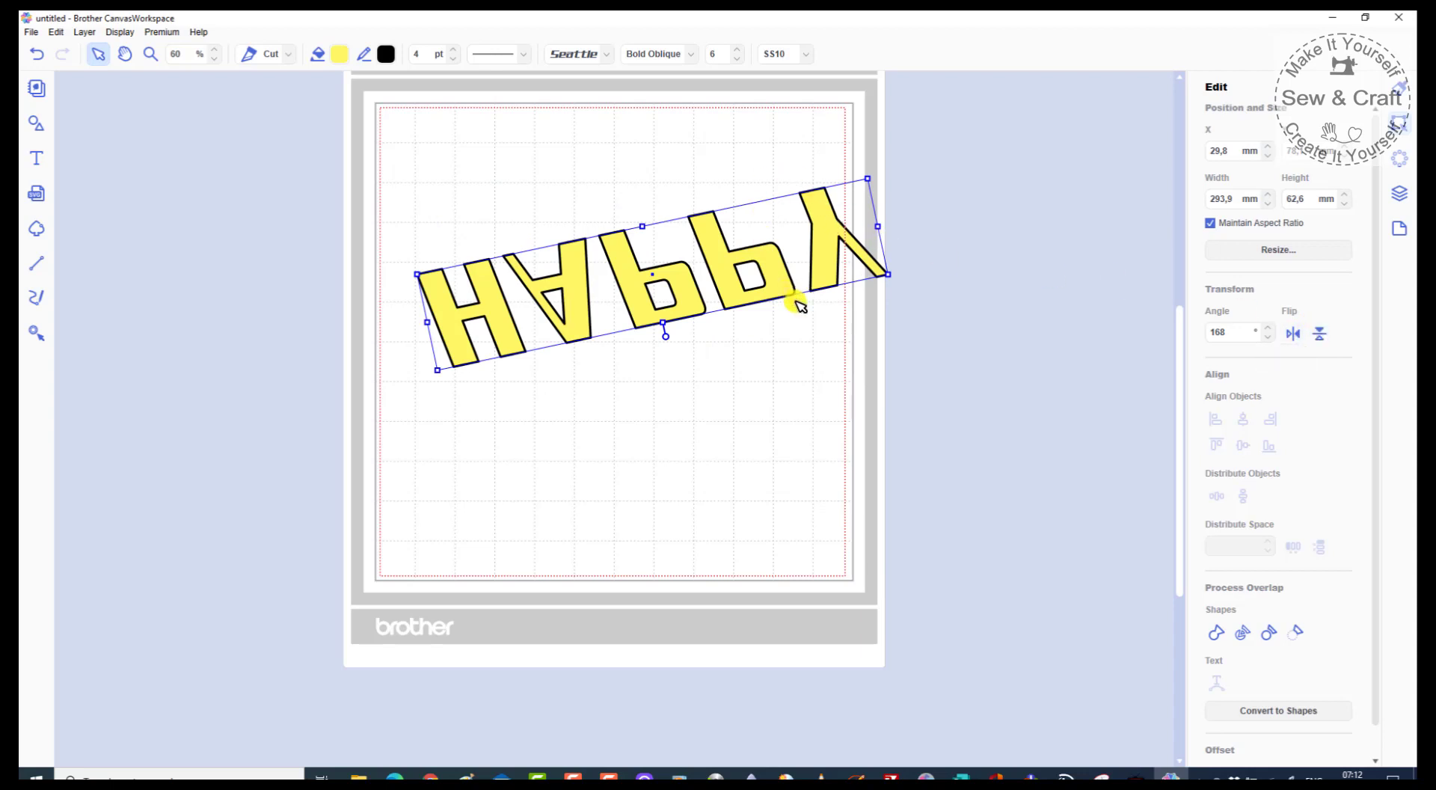
pyautogui.click(1321, 334)
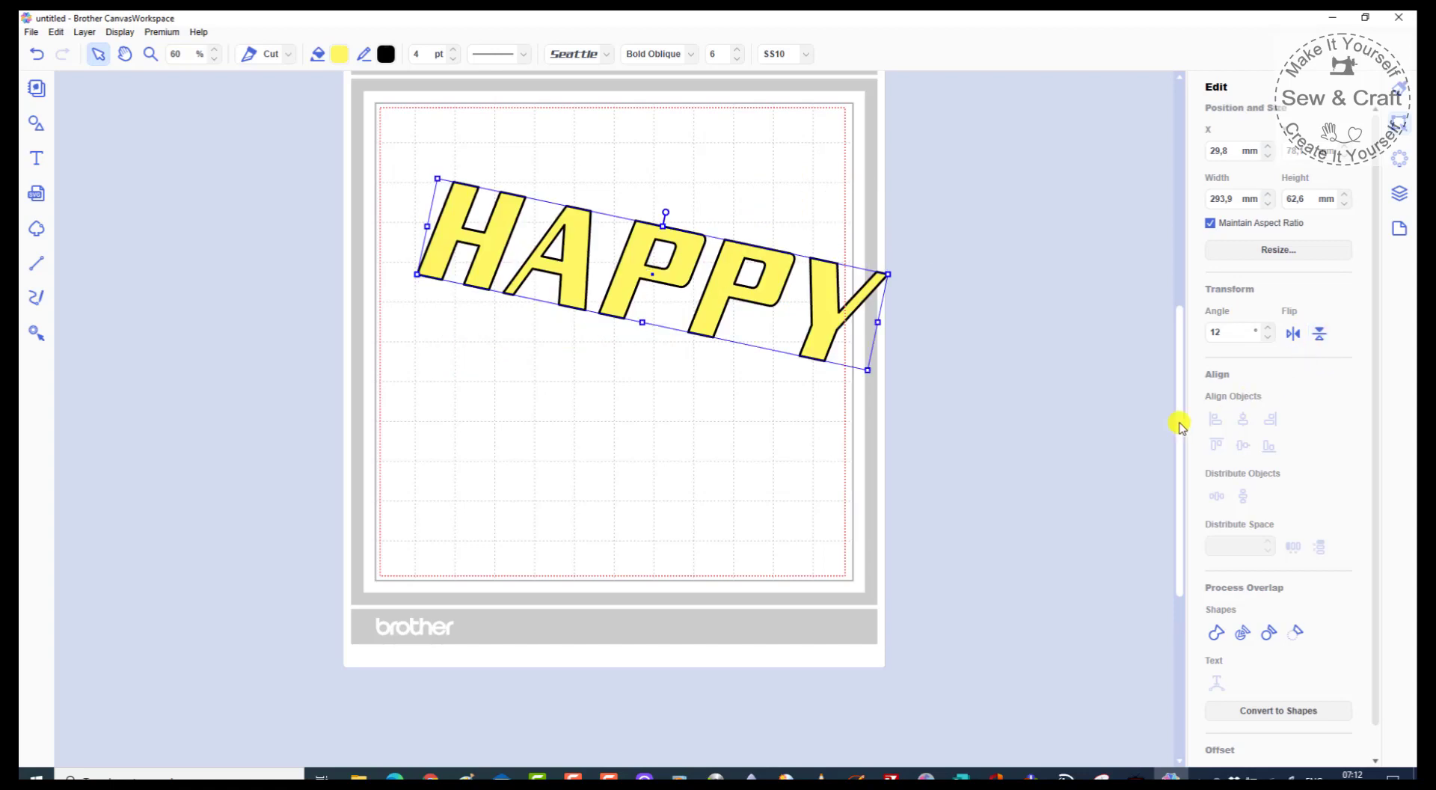
# Examine the remaining Edit options, and show the Rhinestone, Layers and Artboard settings in turn.
pyautogui.scroll(-1, 1242, 395)
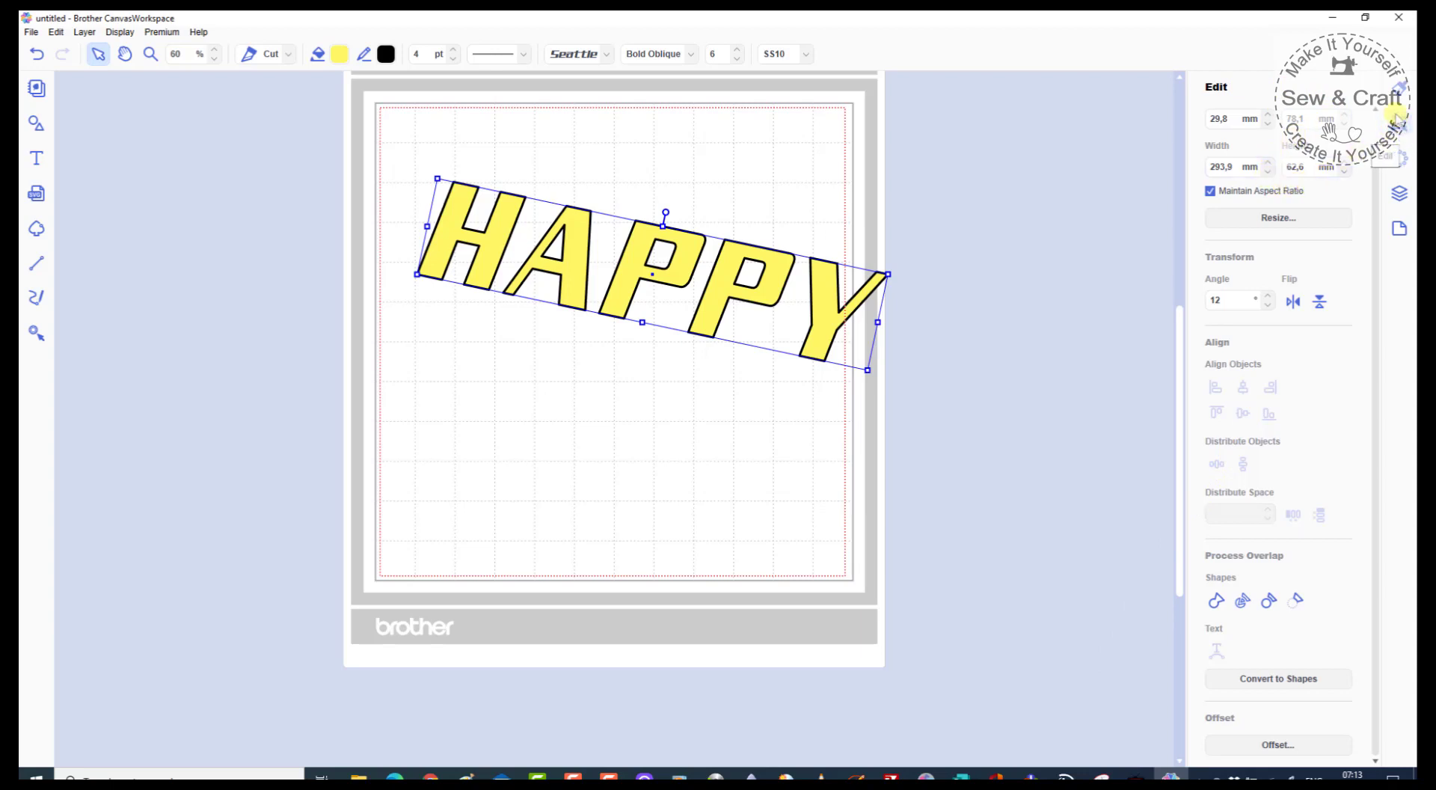
pyautogui.click(1402, 166)
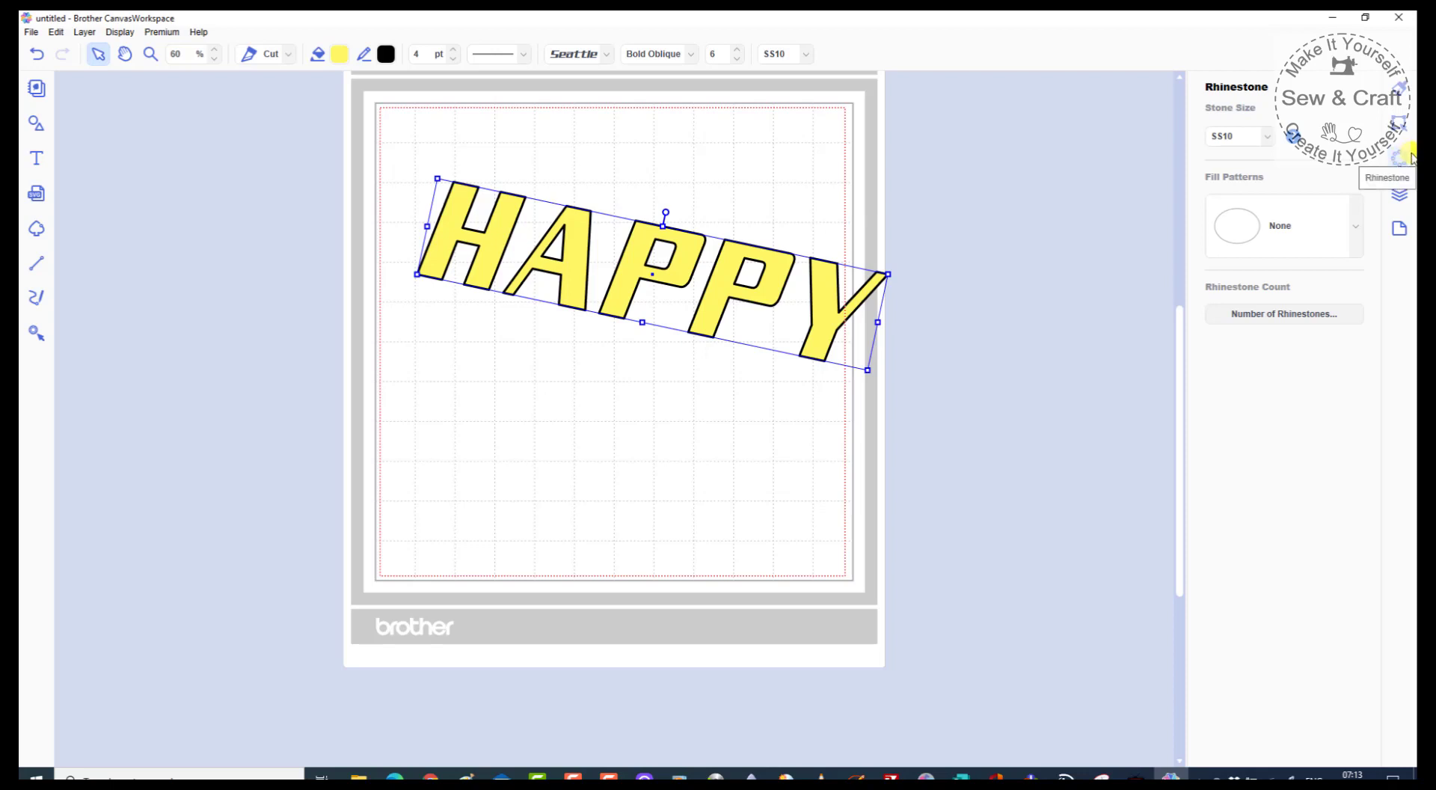
pyautogui.click(1399, 195)
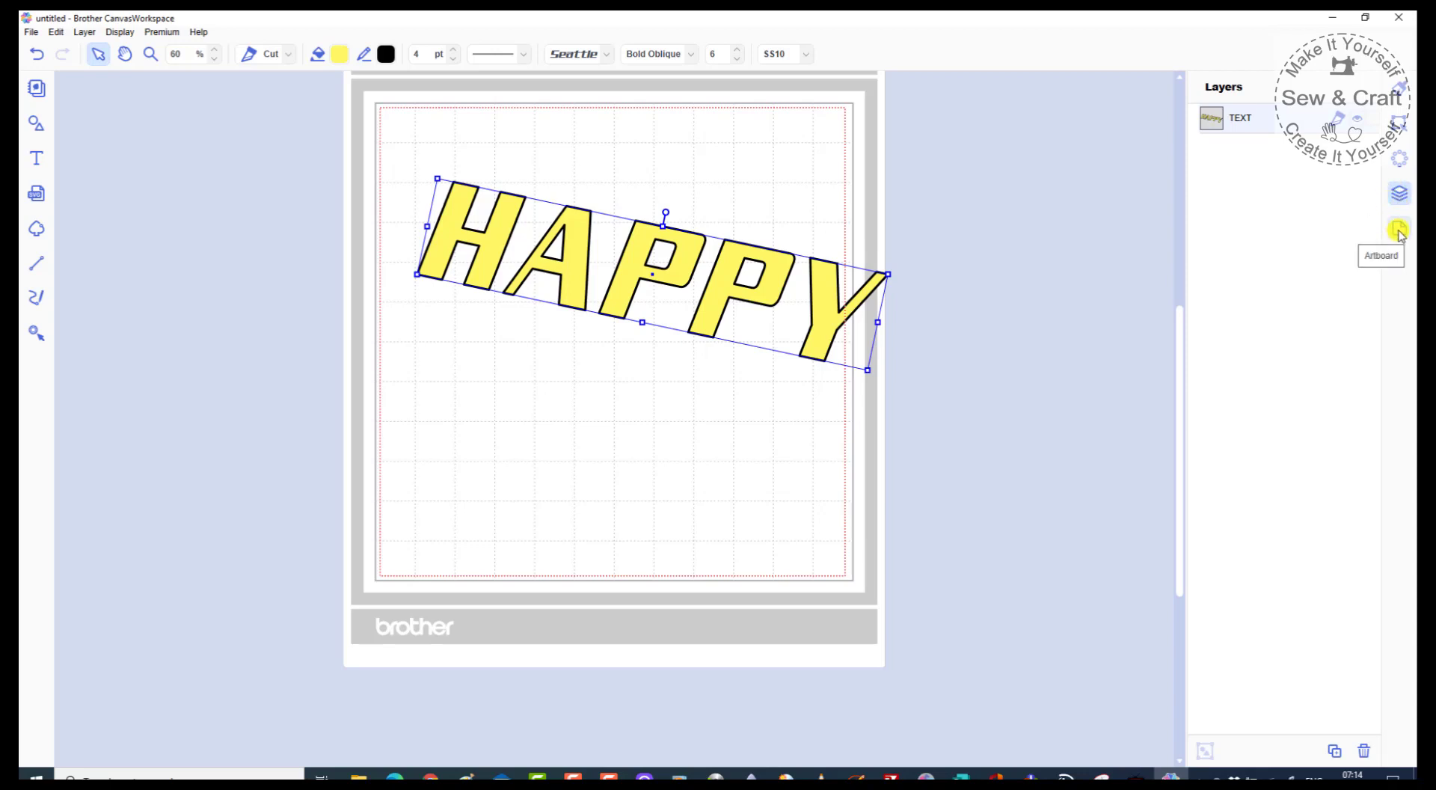
pyautogui.click(1400, 232)
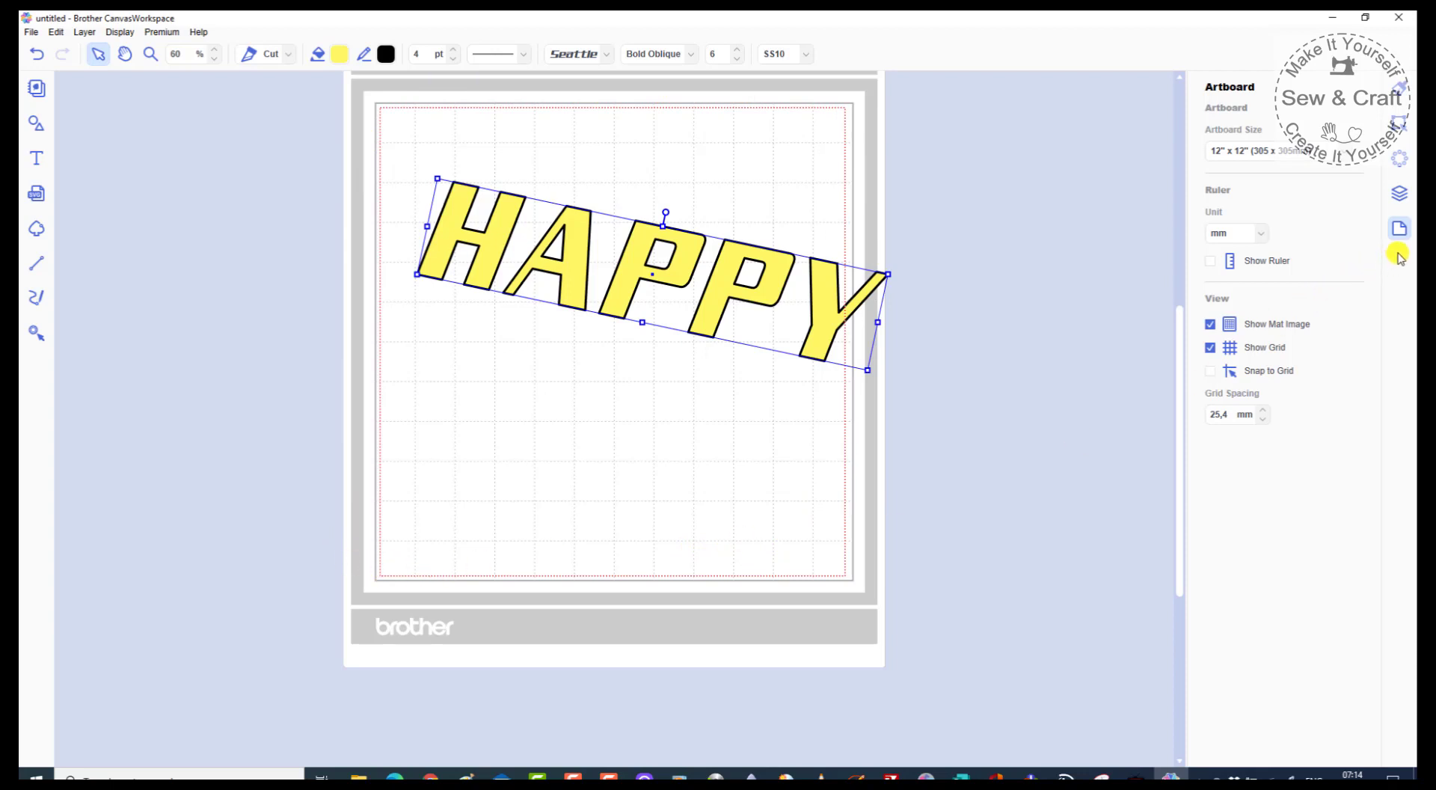
# Try the 12" x 24" artboard size and return to 12" x 12".
pyautogui.click(1346, 152)
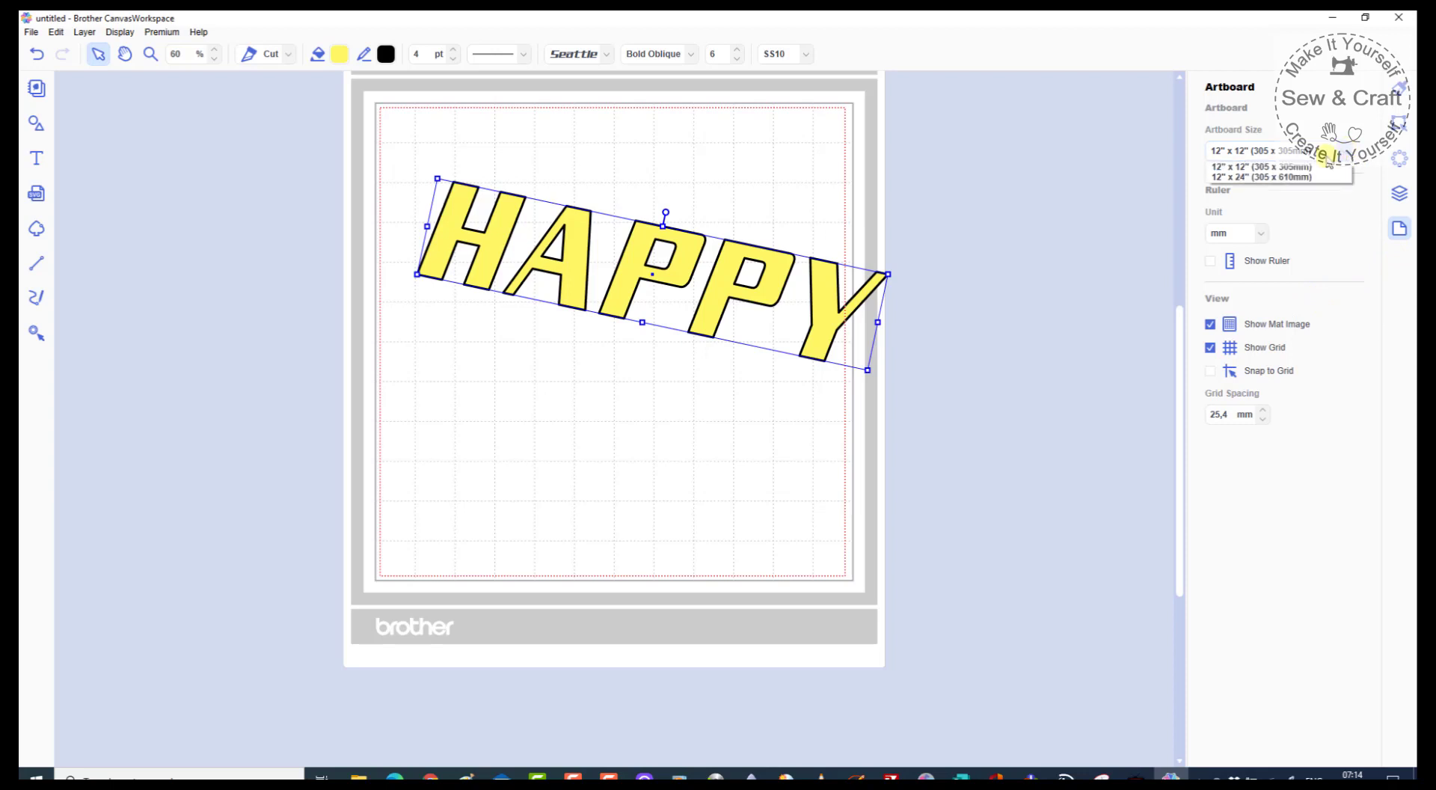
pyautogui.click(1224, 177)
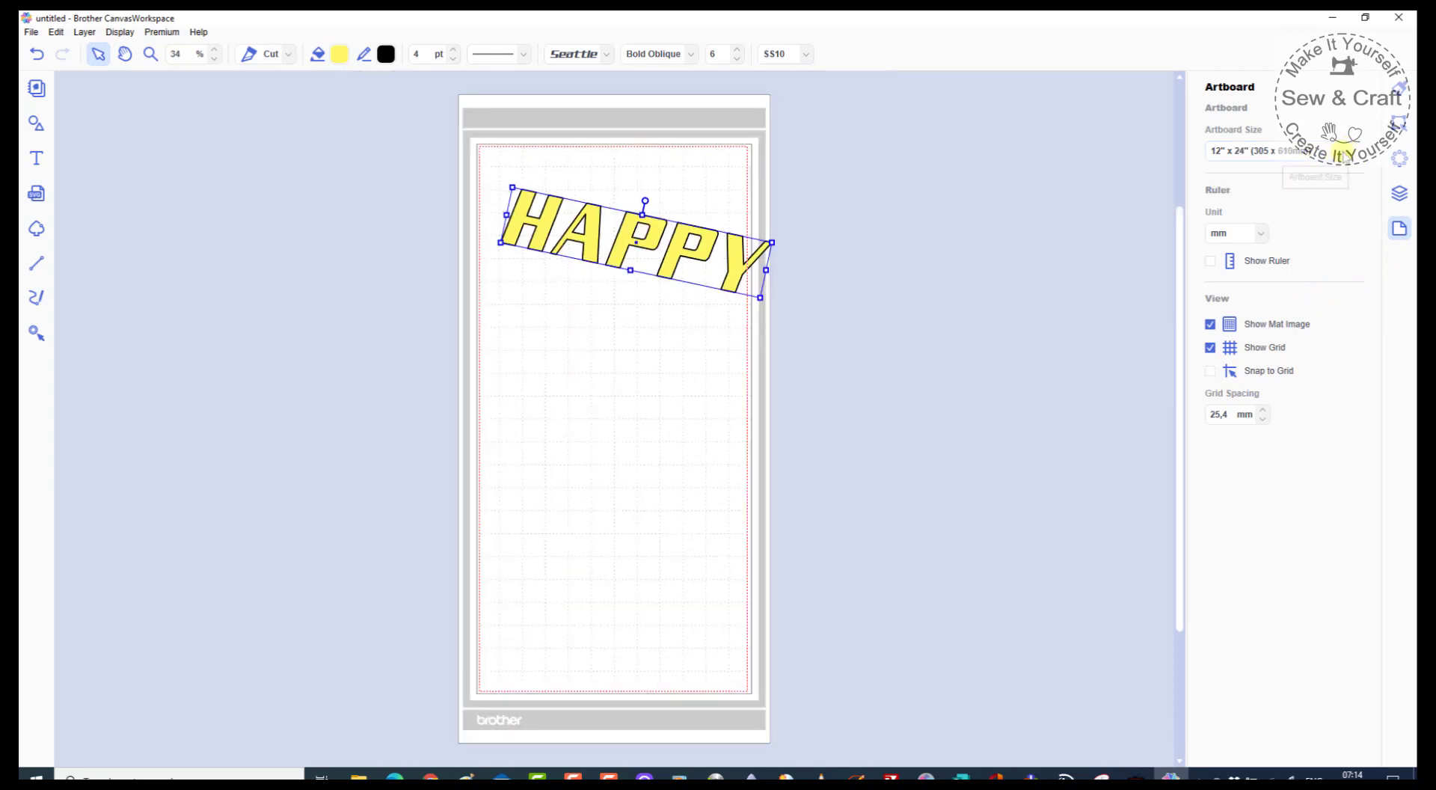
pyautogui.click(1344, 154)
pyautogui.click(1232, 168)
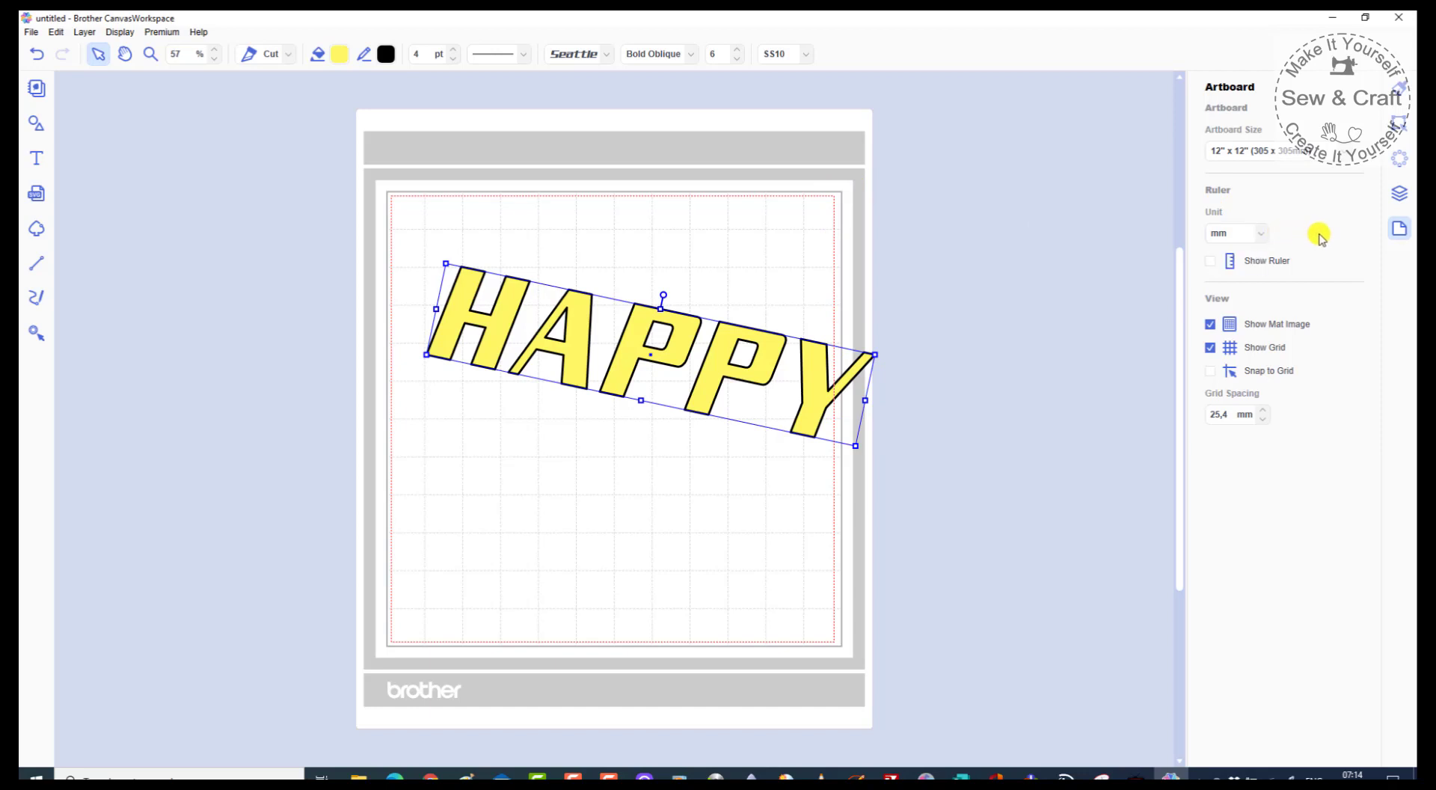
# Toggle the ruler on and off, and the mat image and grid off and on again.
pyautogui.click(1262, 265)
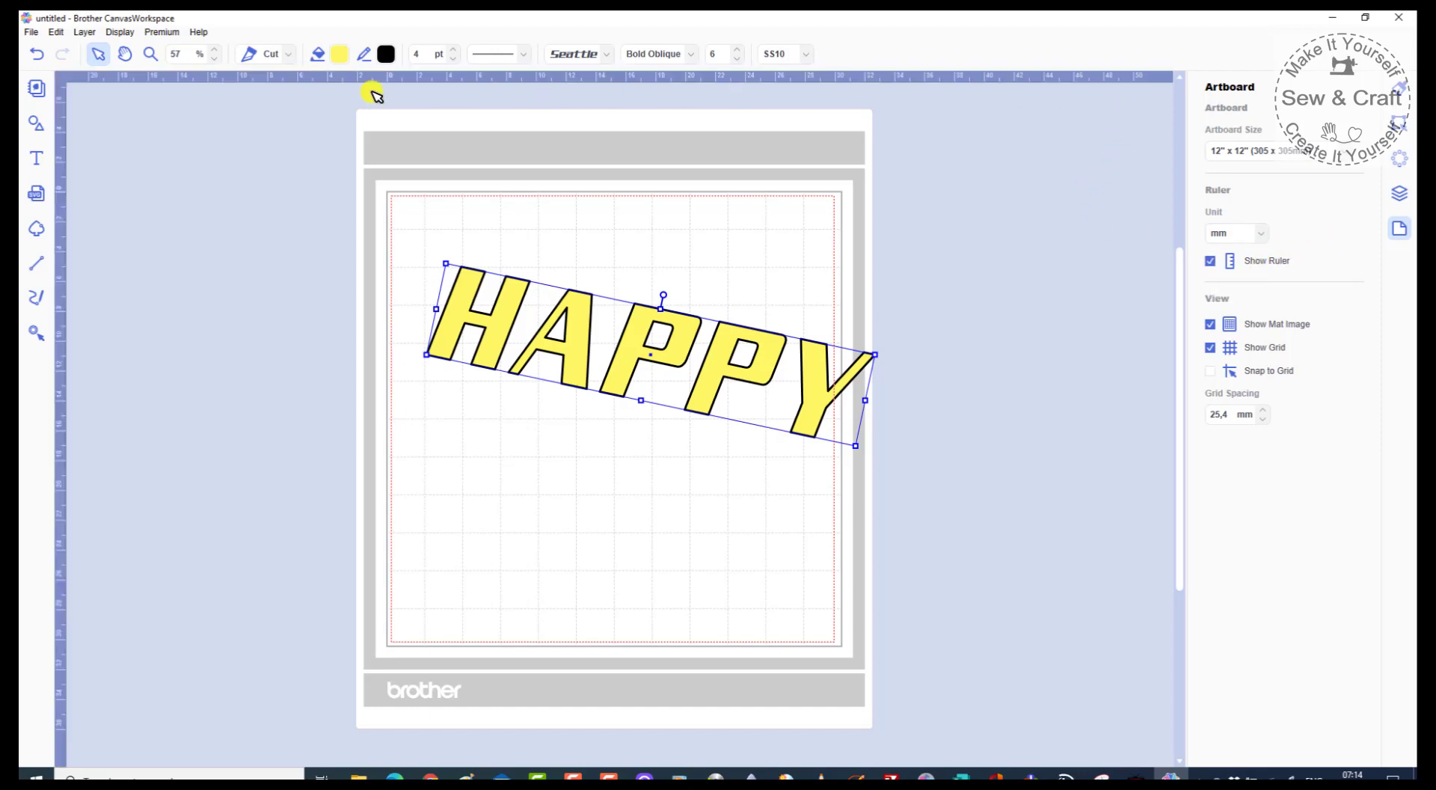
pyautogui.click(1211, 261)
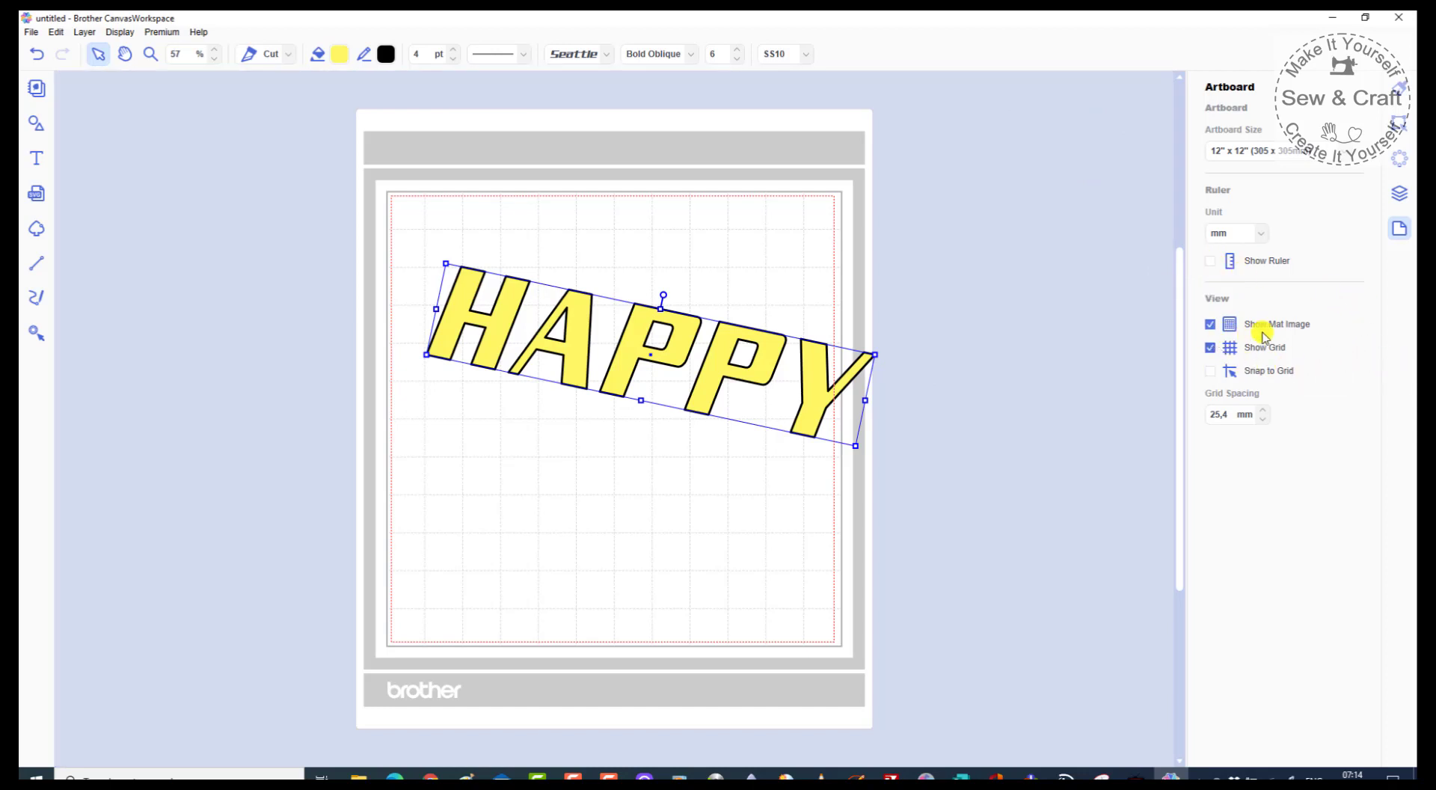
pyautogui.click(1211, 327)
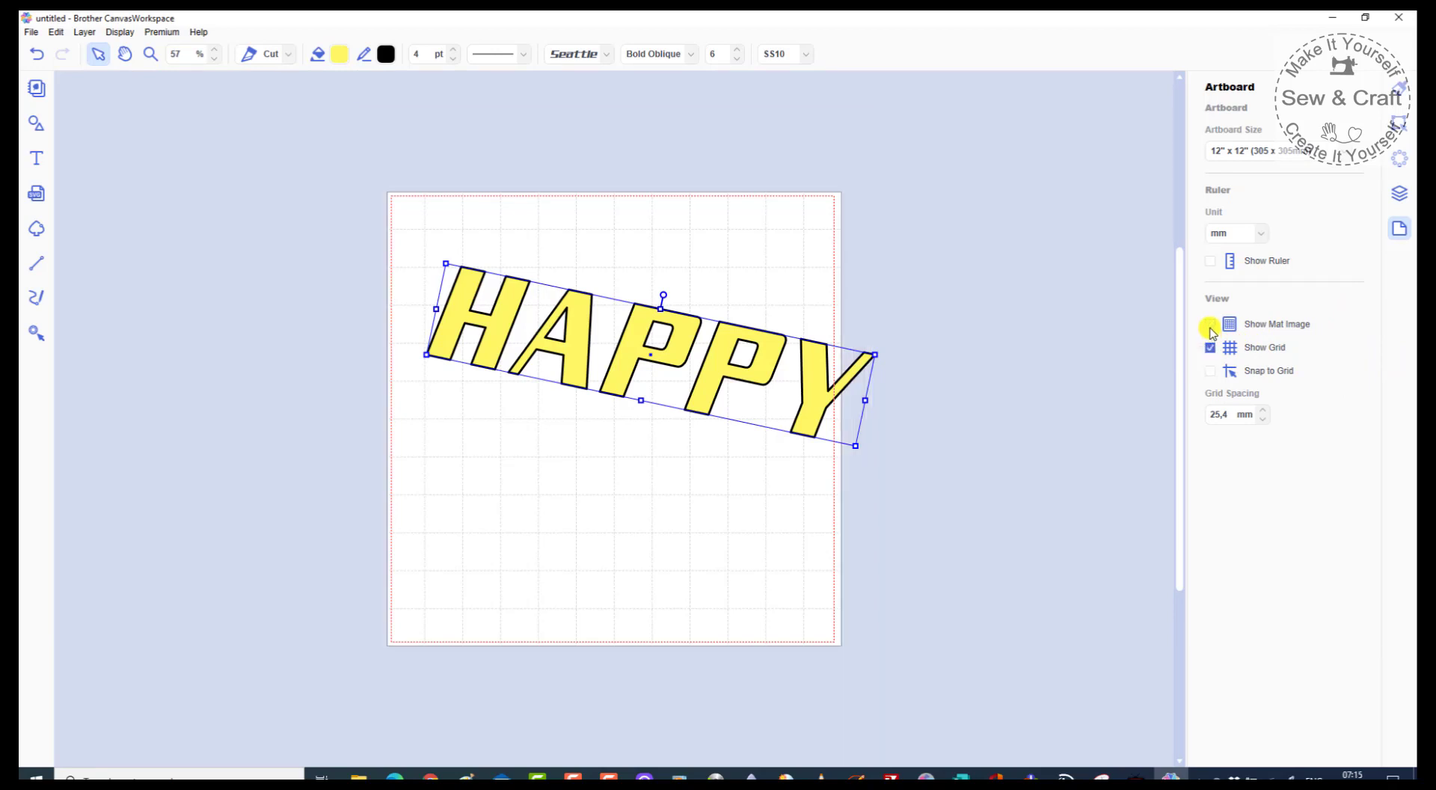
pyautogui.click(1211, 329)
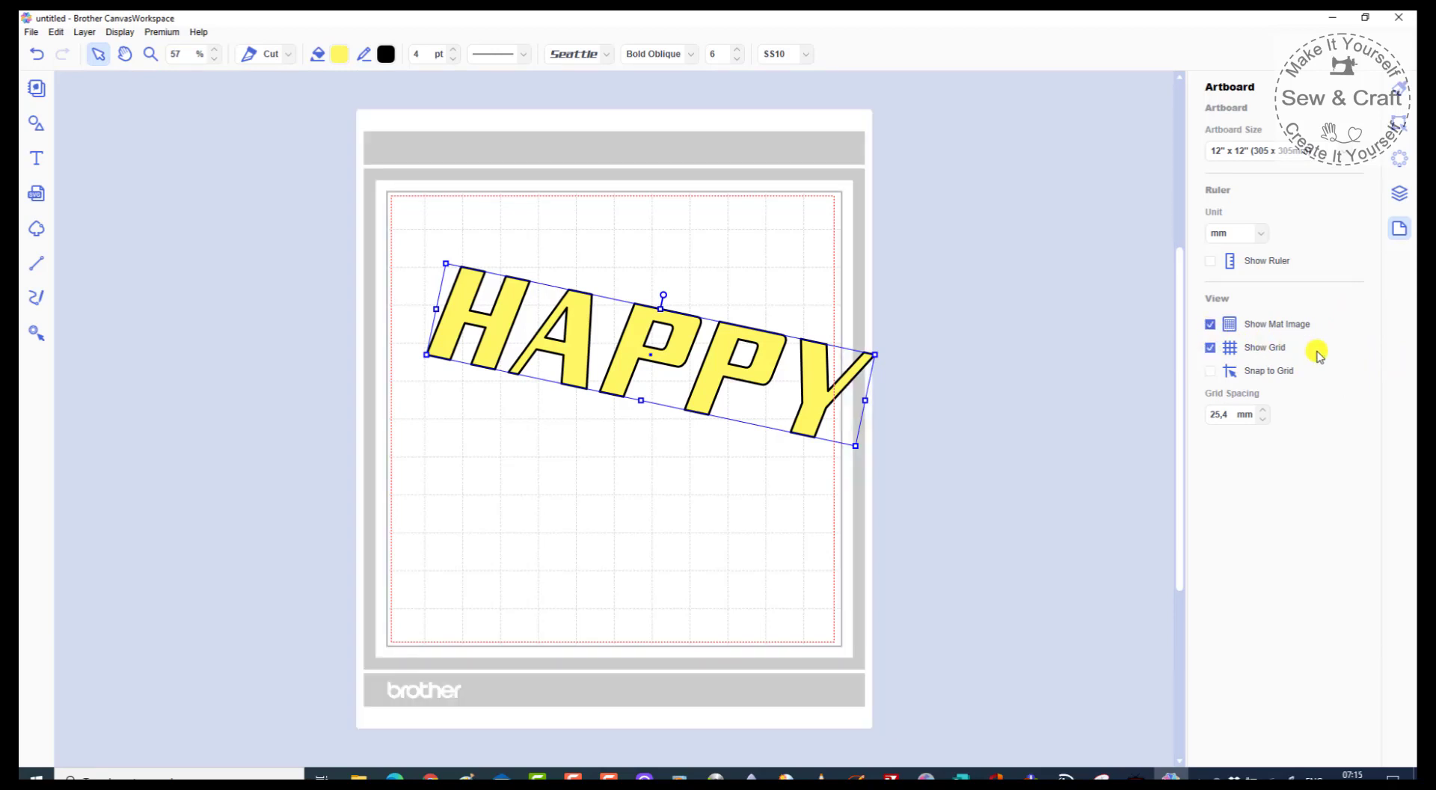
pyautogui.click(1210, 348)
pyautogui.click(1211, 349)
# Rotate the HAPPY text back to nearly horizontal and shrink it proportionally to fit inside the mat's cutting area.
pyautogui.click(663, 295)
pyautogui.moveTo(663, 295)
pyautogui.mouseDown()
pyautogui.moveTo(632, 279)
pyautogui.moveTo(651, 303)
pyautogui.mouseUp()
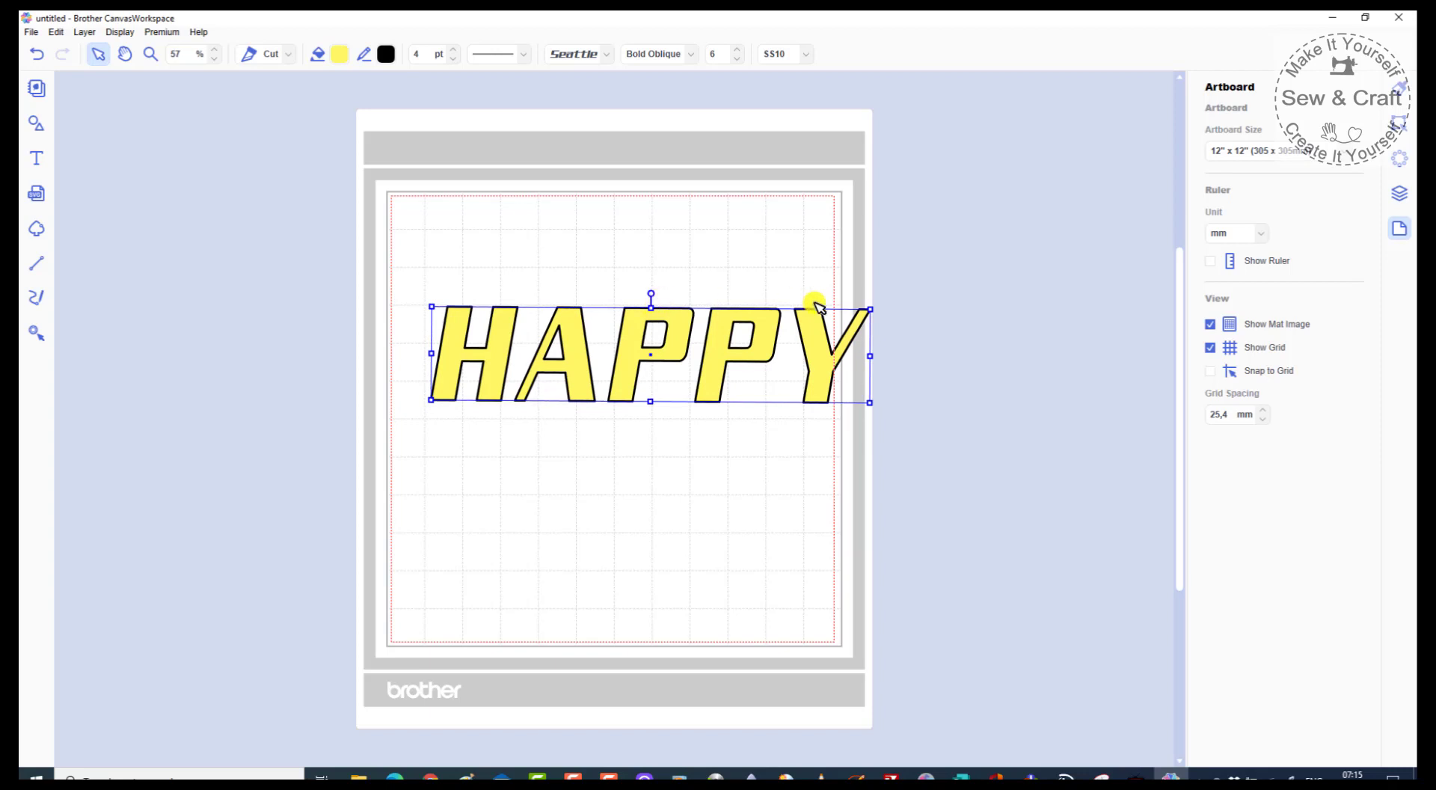
pyautogui.moveTo(867, 310); pyautogui.dragTo(703, 303)
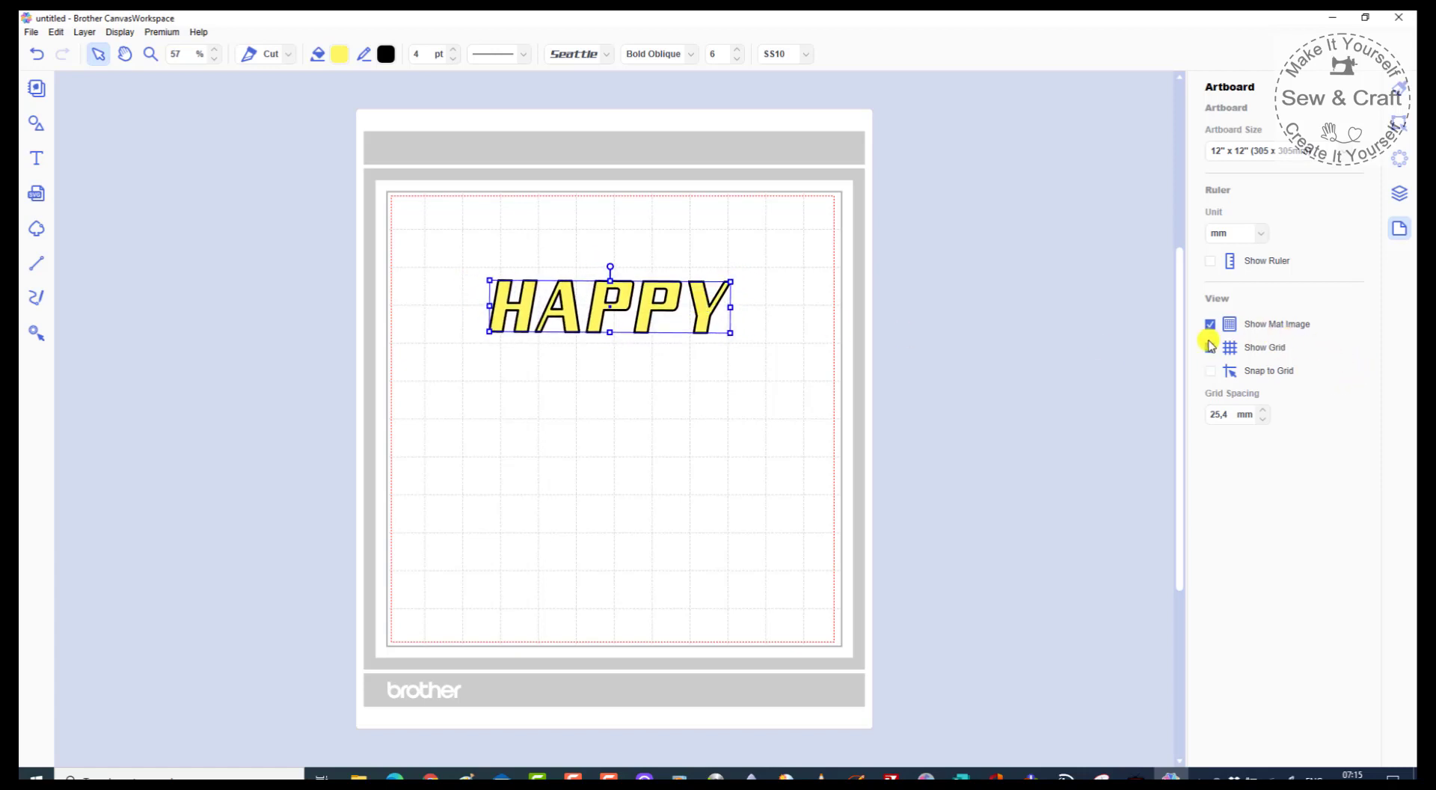
# Turn on Snap to Grid and try moving the HAPPY text to several grid positions in the mat's upper part.
pyautogui.click(1209, 371)
pyautogui.moveTo(708, 316); pyautogui.dragTo(714, 303)
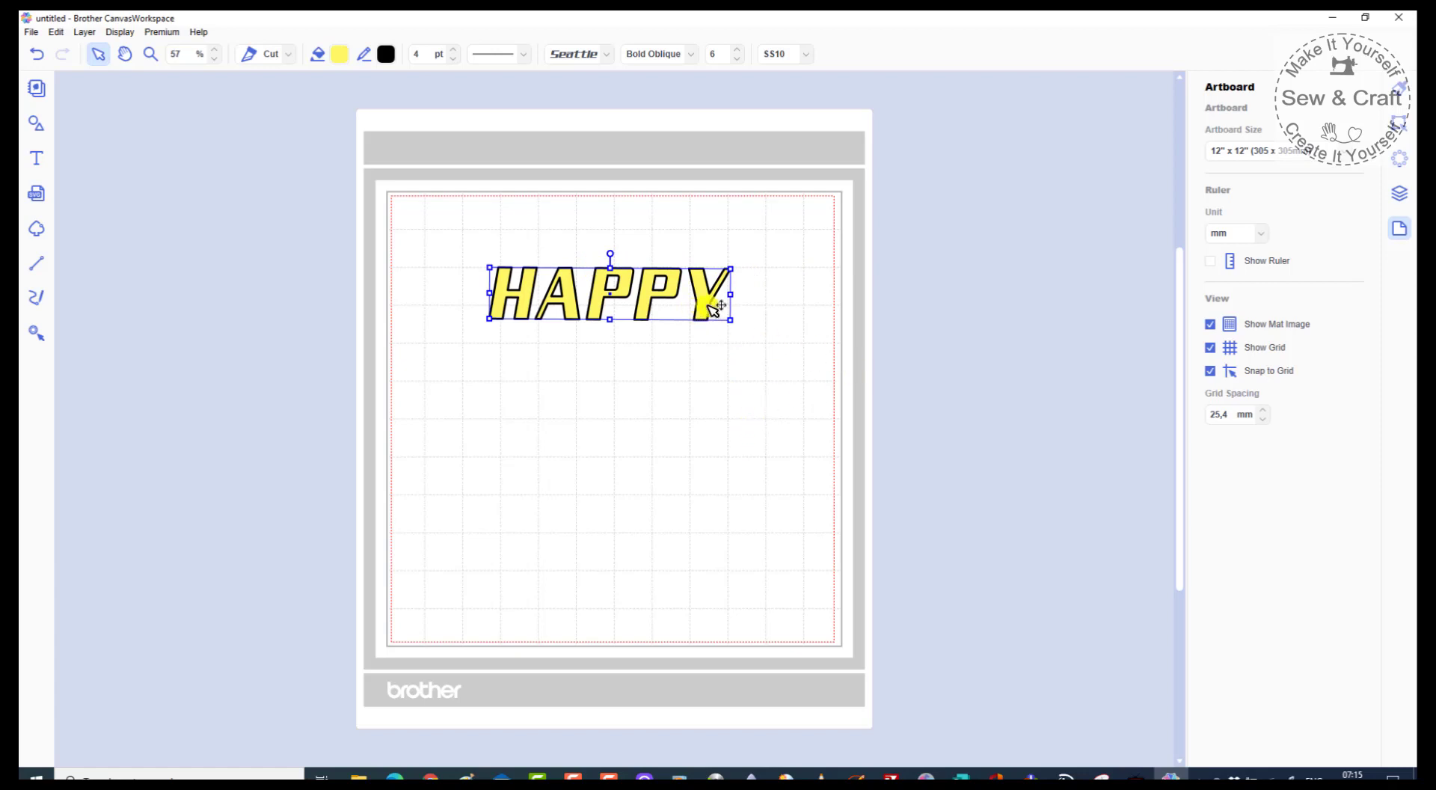
pyautogui.moveTo(710, 307); pyautogui.dragTo(631, 306)
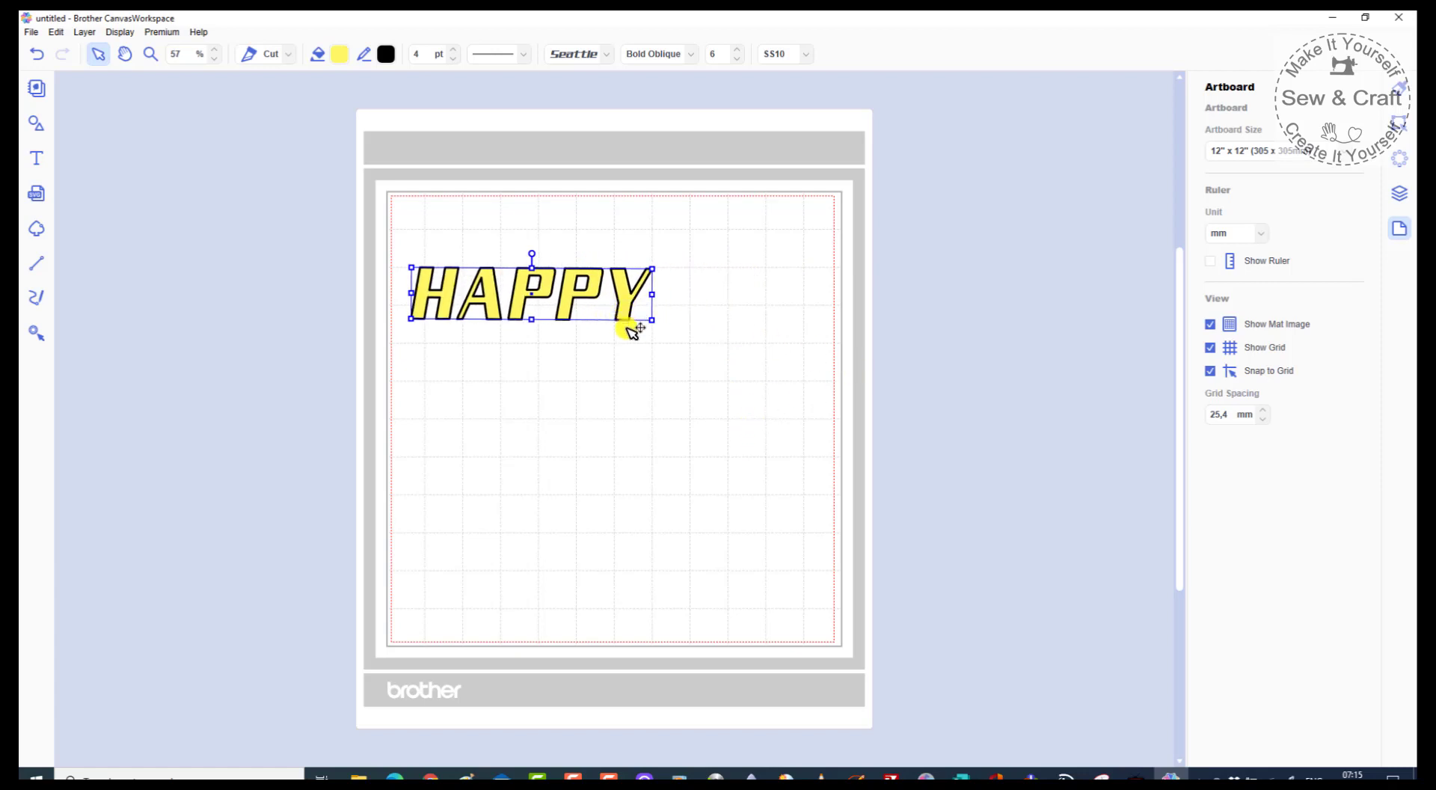
pyautogui.moveTo(644, 312)
pyautogui.mouseDown()
pyautogui.moveTo(740, 299)
pyautogui.moveTo(739, 337)
pyautogui.moveTo(783, 336)
pyautogui.moveTo(663, 327)
pyautogui.mouseUp()
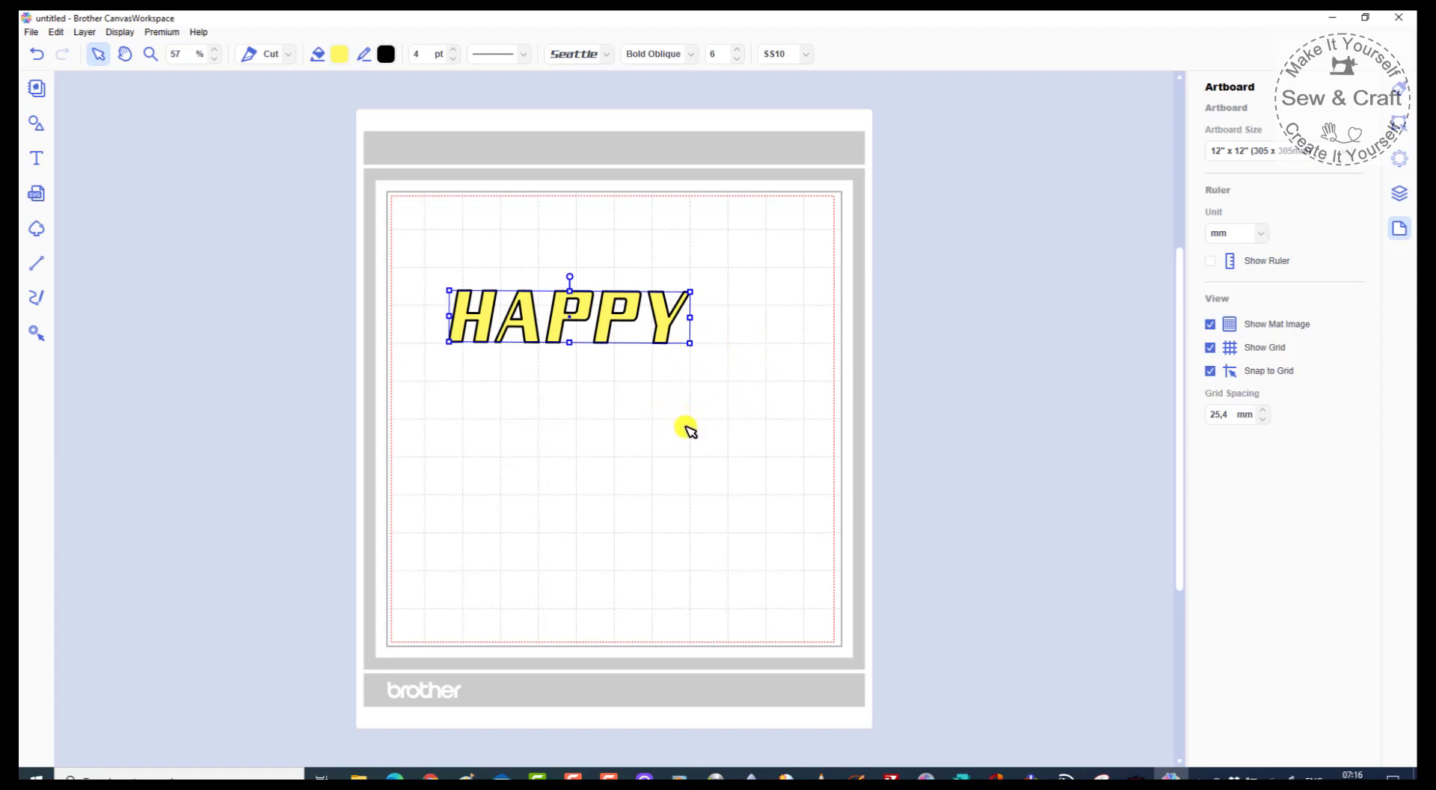
# Turn off Snap to Grid and move the HAPPY text freely about one grid square to the right.
pyautogui.click(1210, 370)
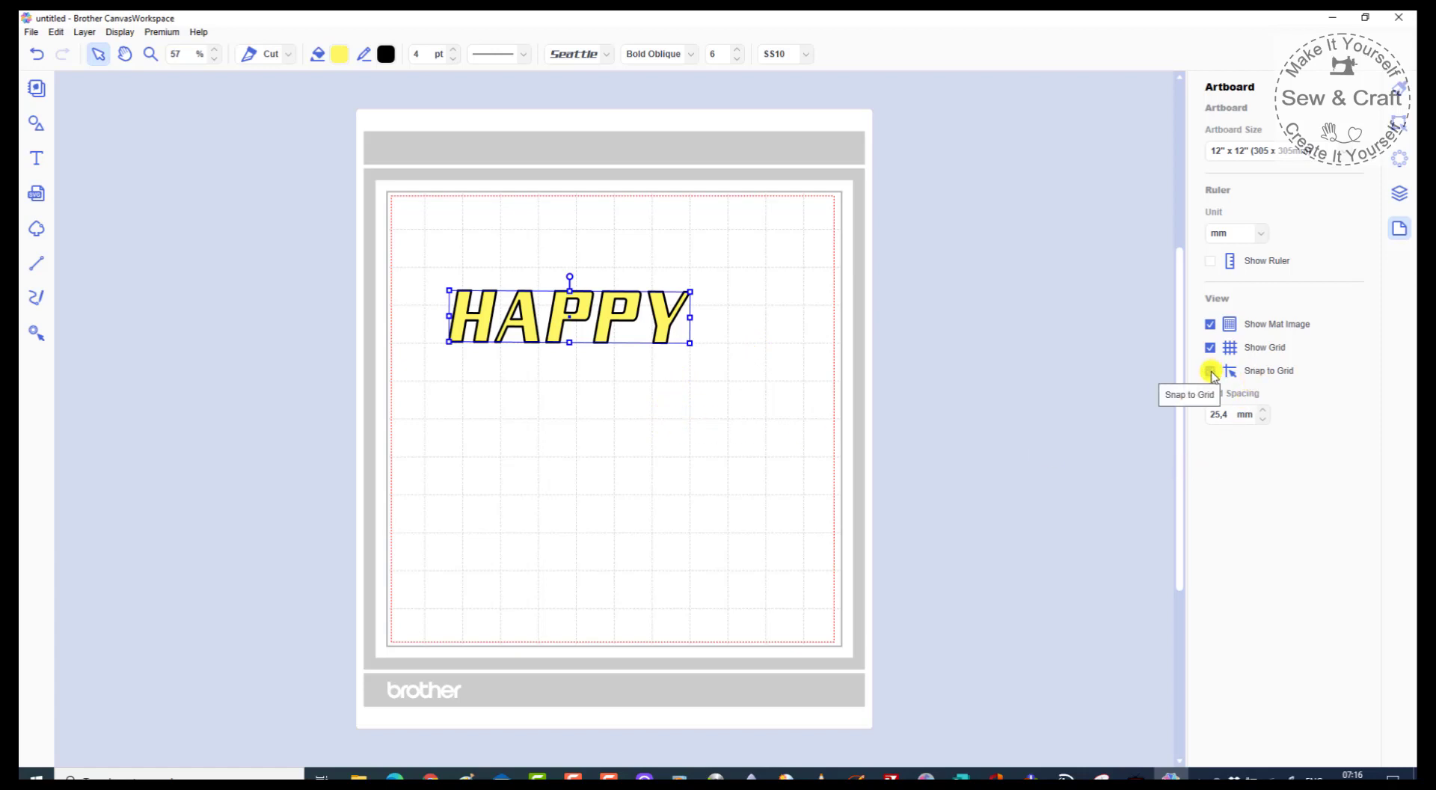
pyautogui.moveTo(660, 332); pyautogui.dragTo(696, 330)
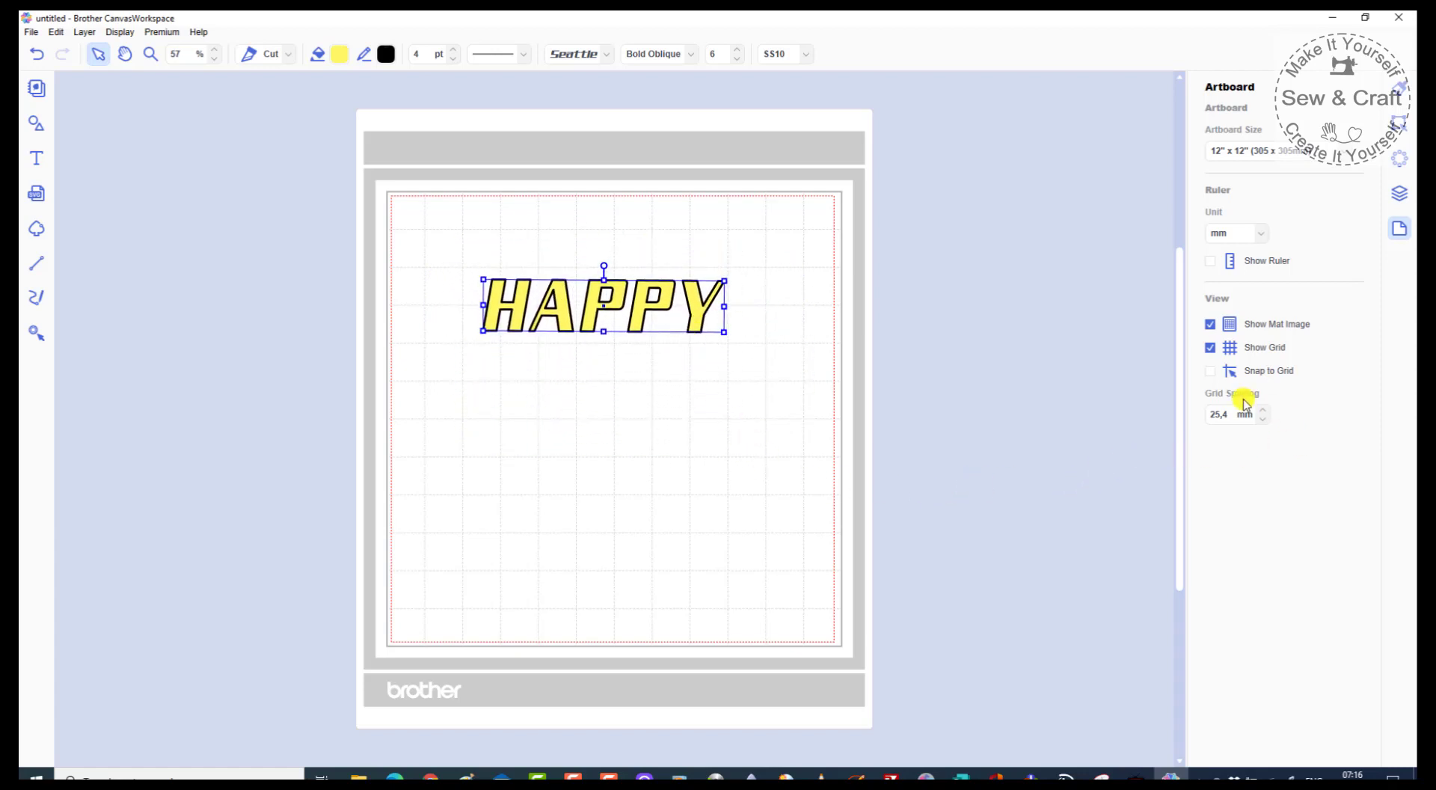
# Try a wider grid spacing of 31.4 mm on the artboard and lower it again.
pyautogui.scroll(2, 1264, 413)
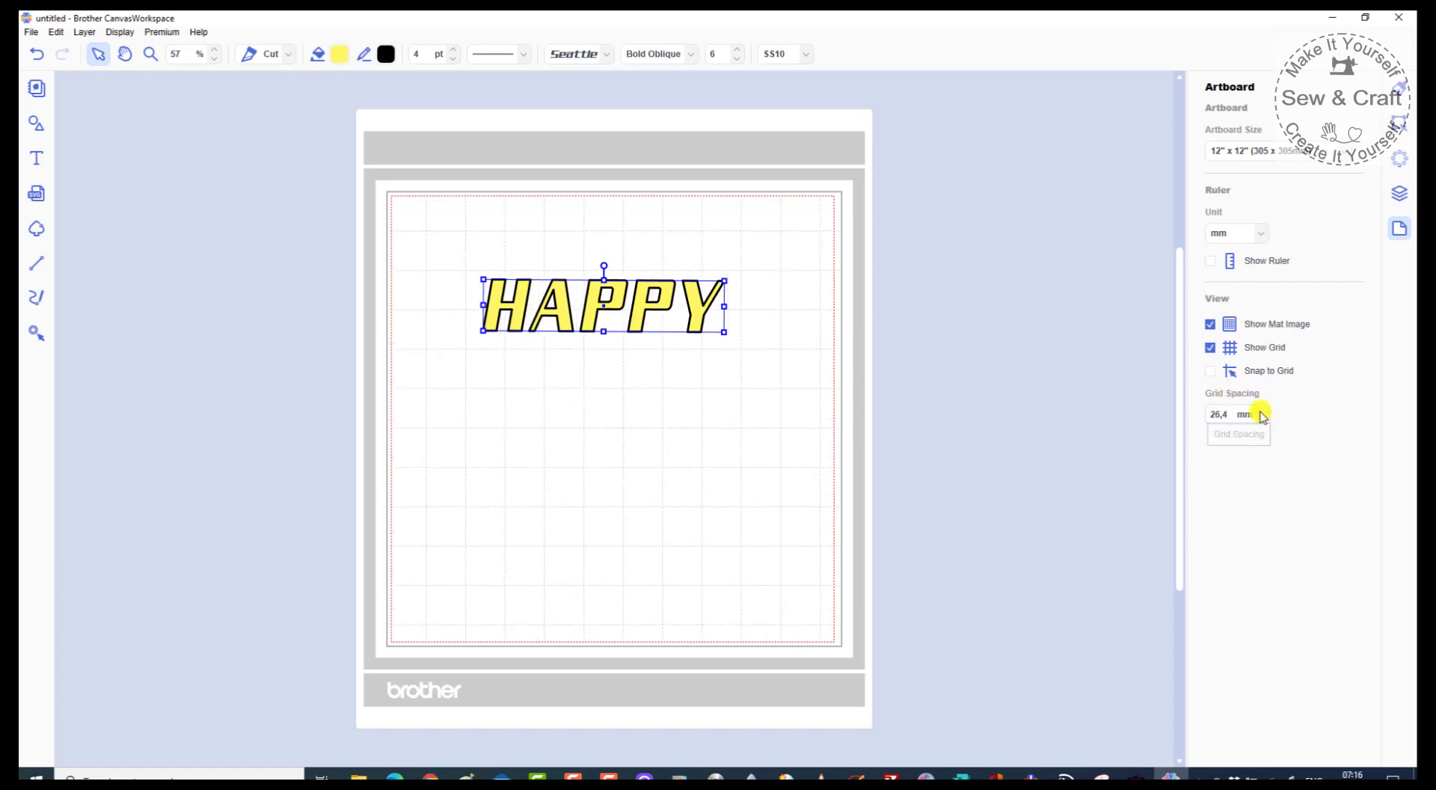
pyautogui.scroll(2, 1264, 416)
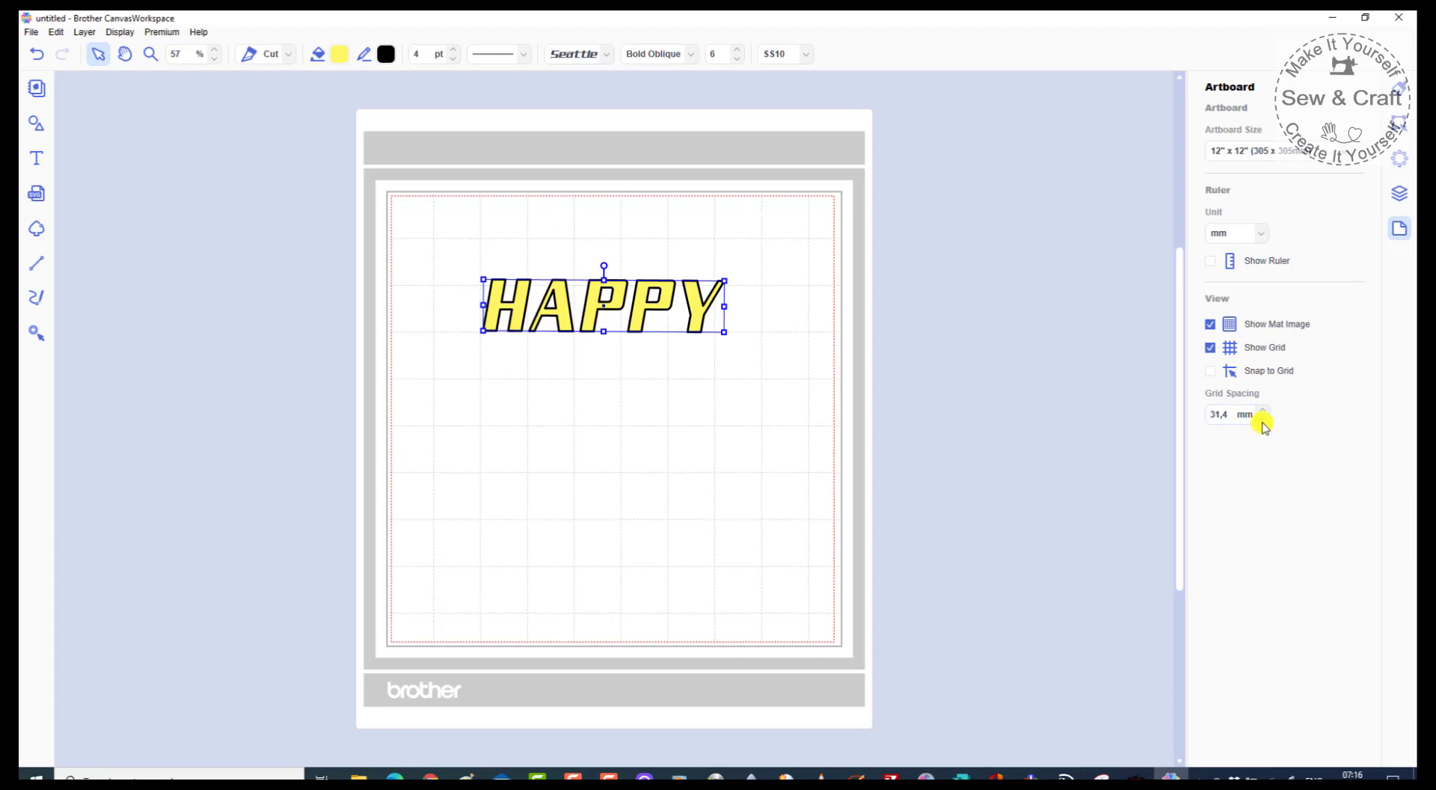
pyautogui.click(1264, 423)
pyautogui.scroll(-8, 1264, 423)
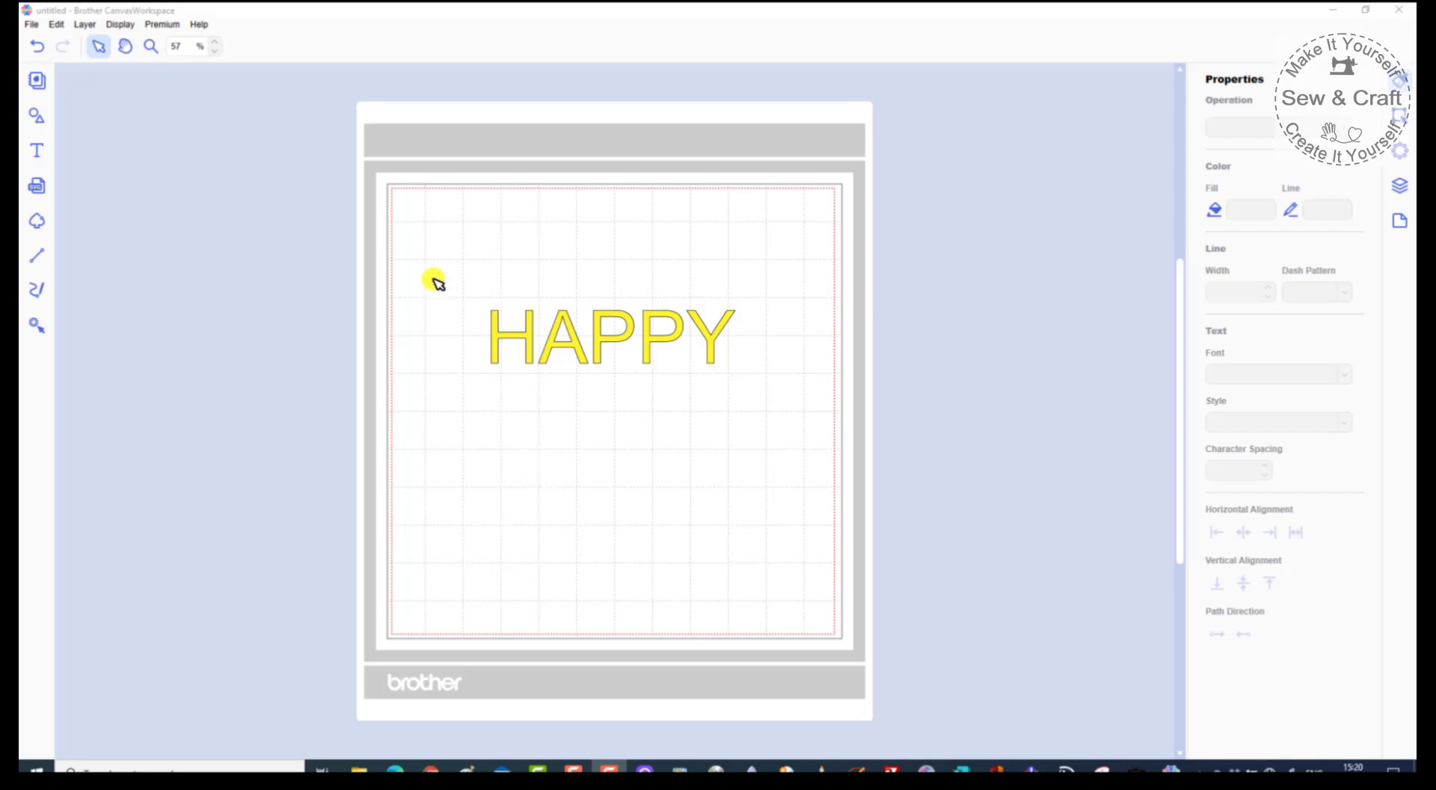
# Delete the HAPPY text from the mat and start a new blank canvas without saving the changes.
pyautogui.moveTo(457, 301); pyautogui.dragTo(771, 402)
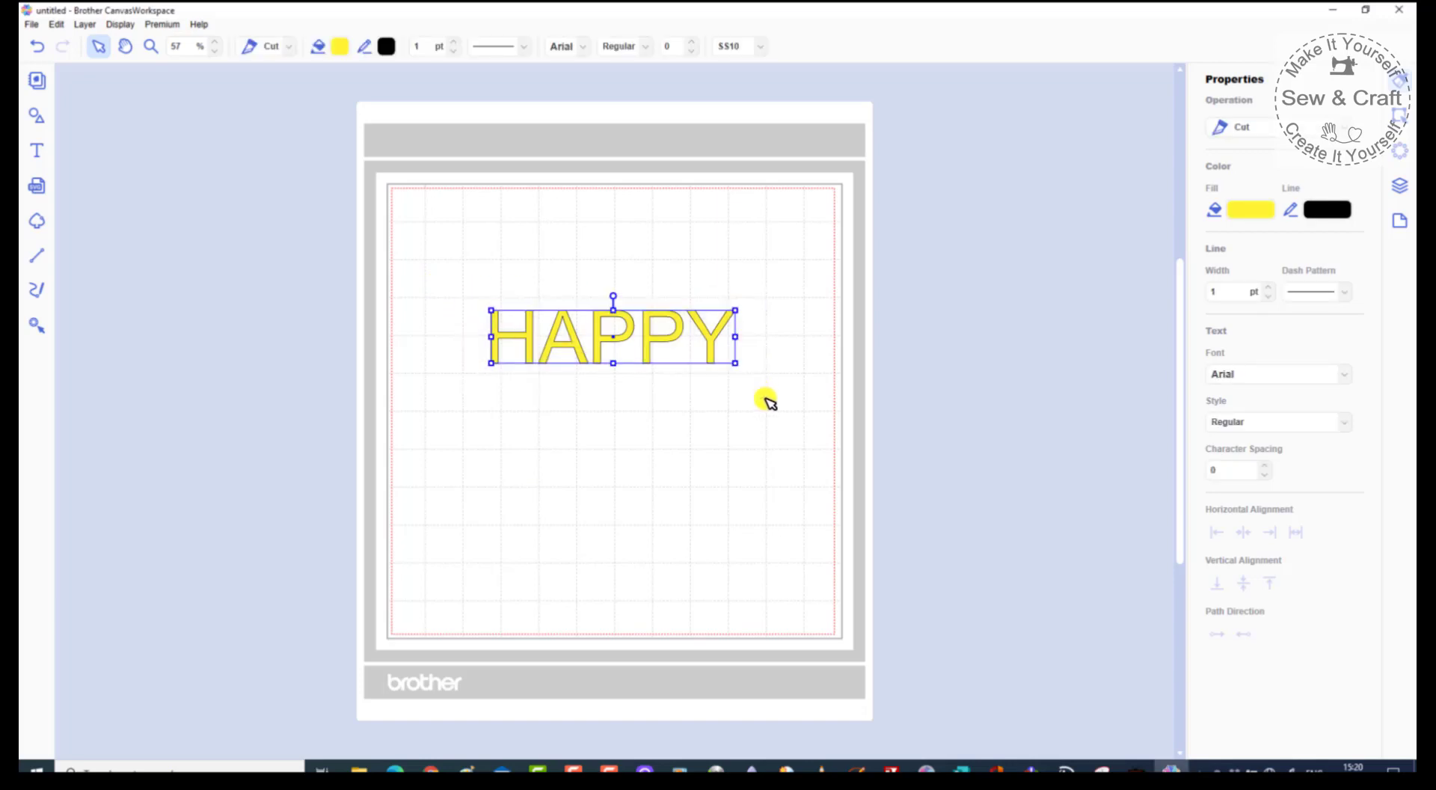
pyautogui.press('Delete')
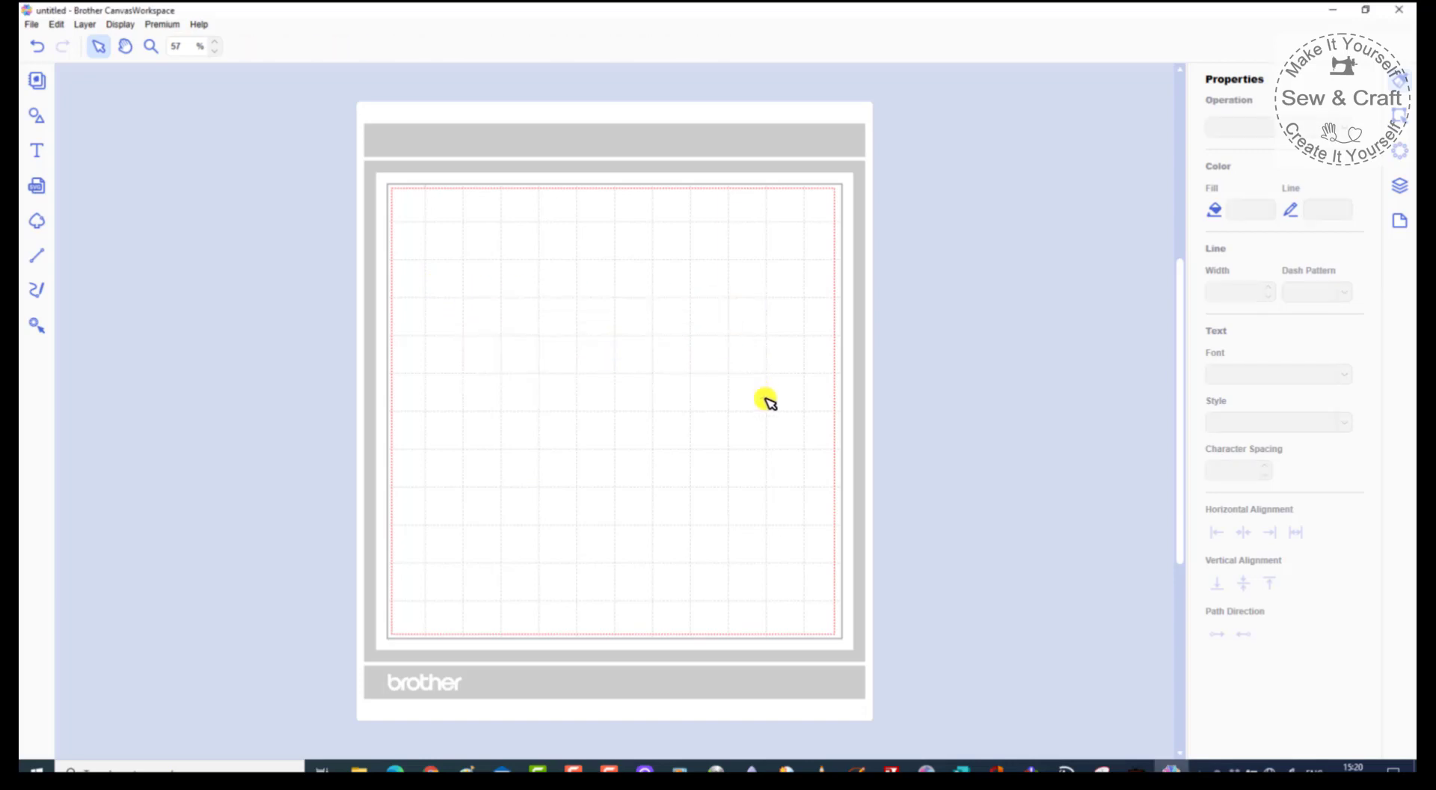
pyautogui.click(30, 25)
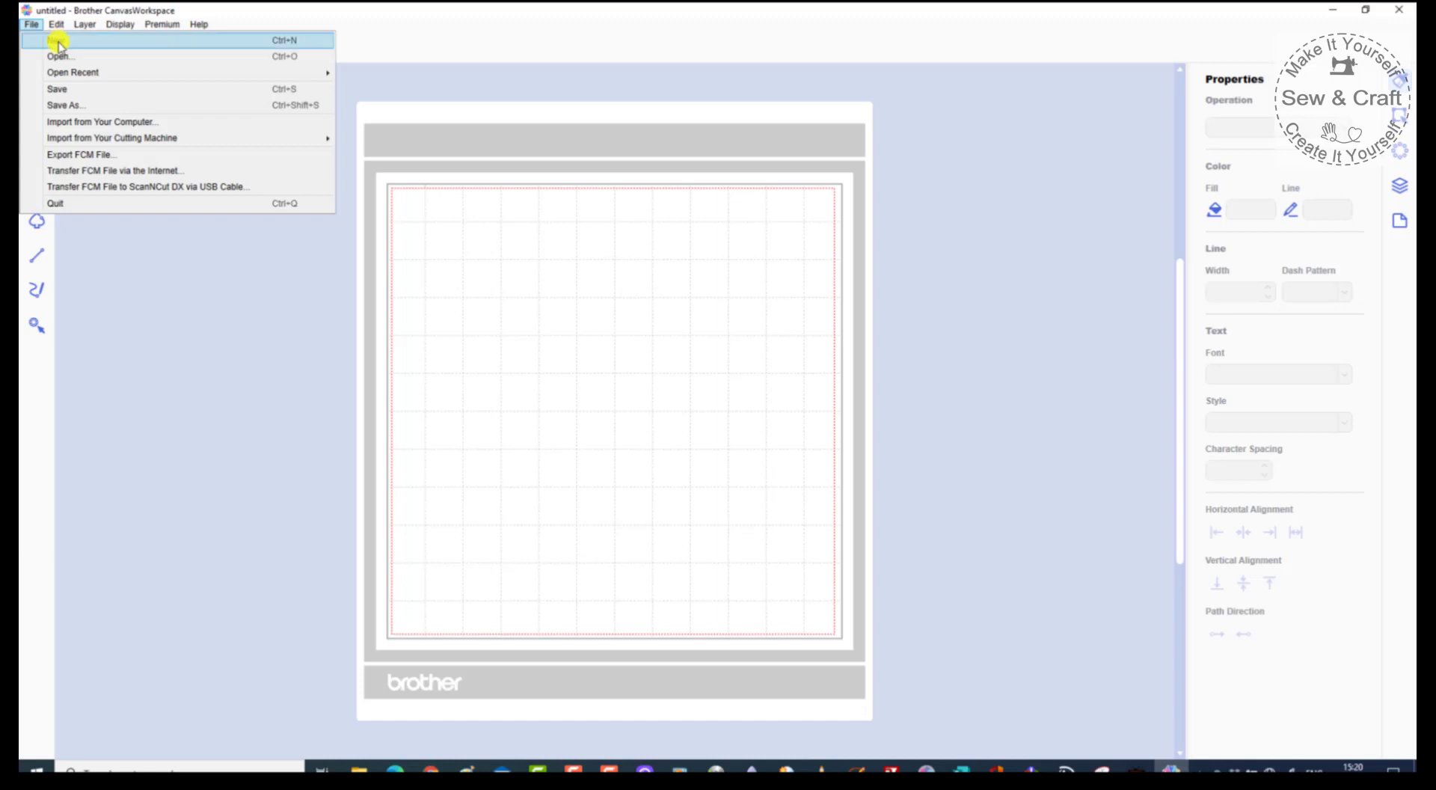
pyautogui.click(54, 41)
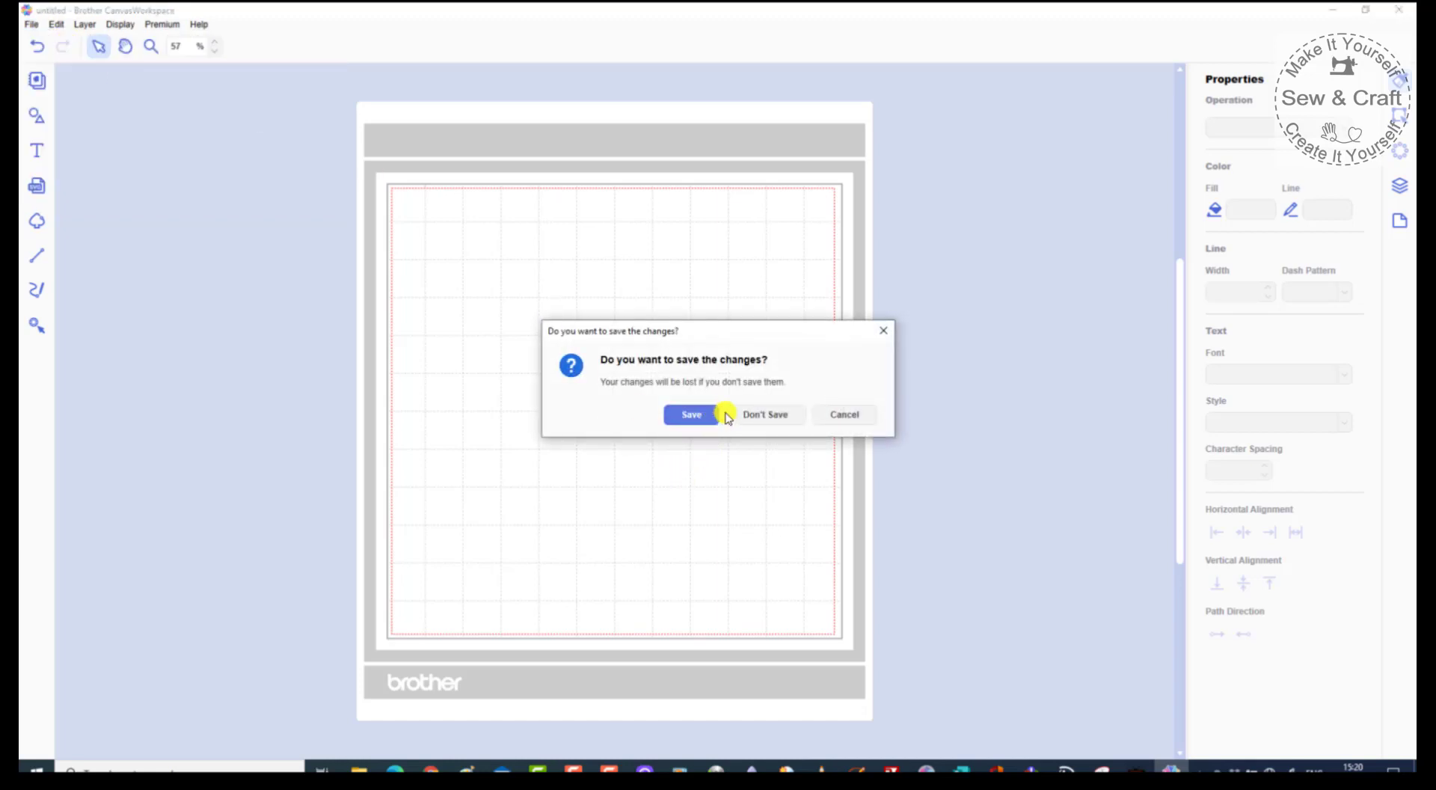
pyautogui.click(770, 418)
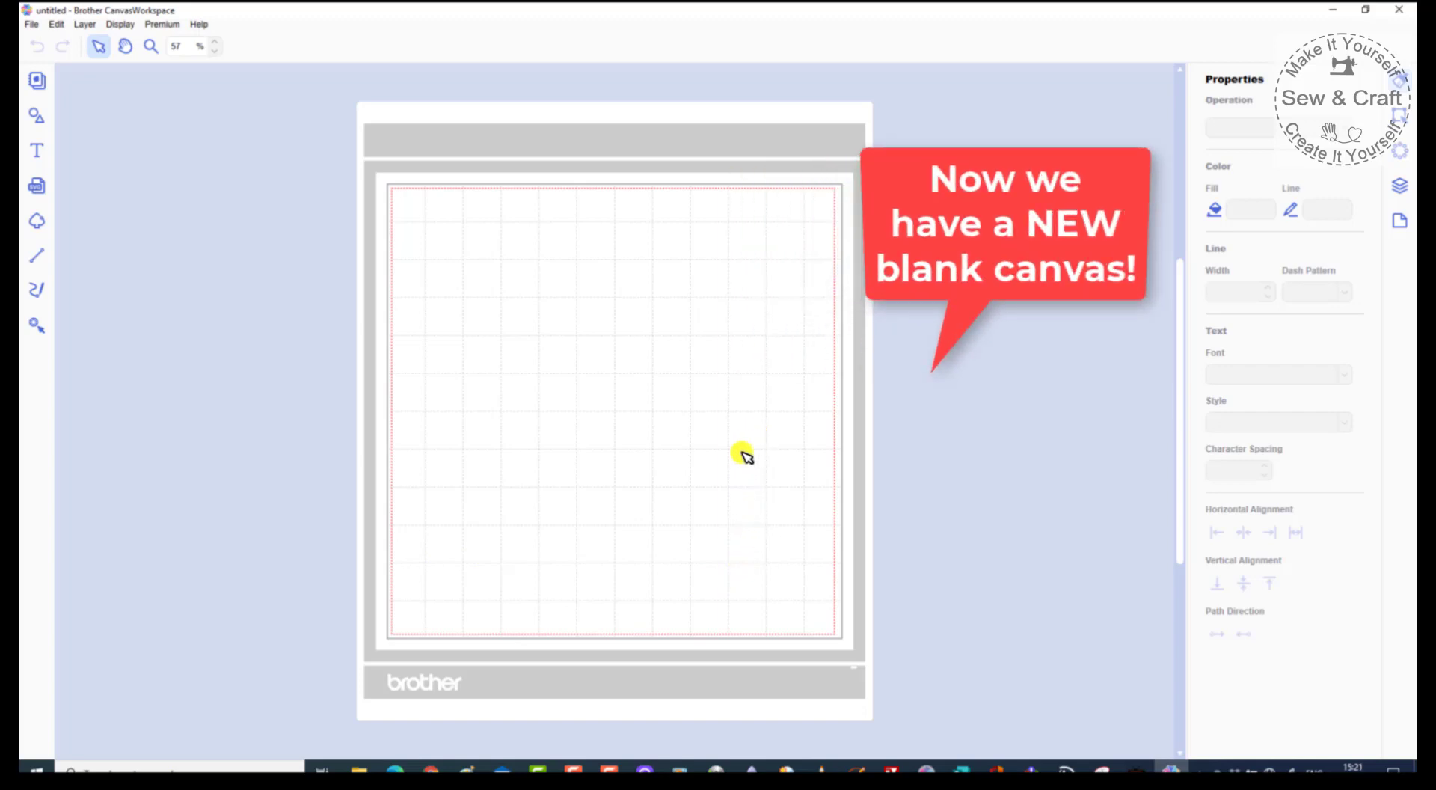
# Add the text HAPPY in Arial Regular to the upper part of the mat.
pyautogui.click(39, 152)
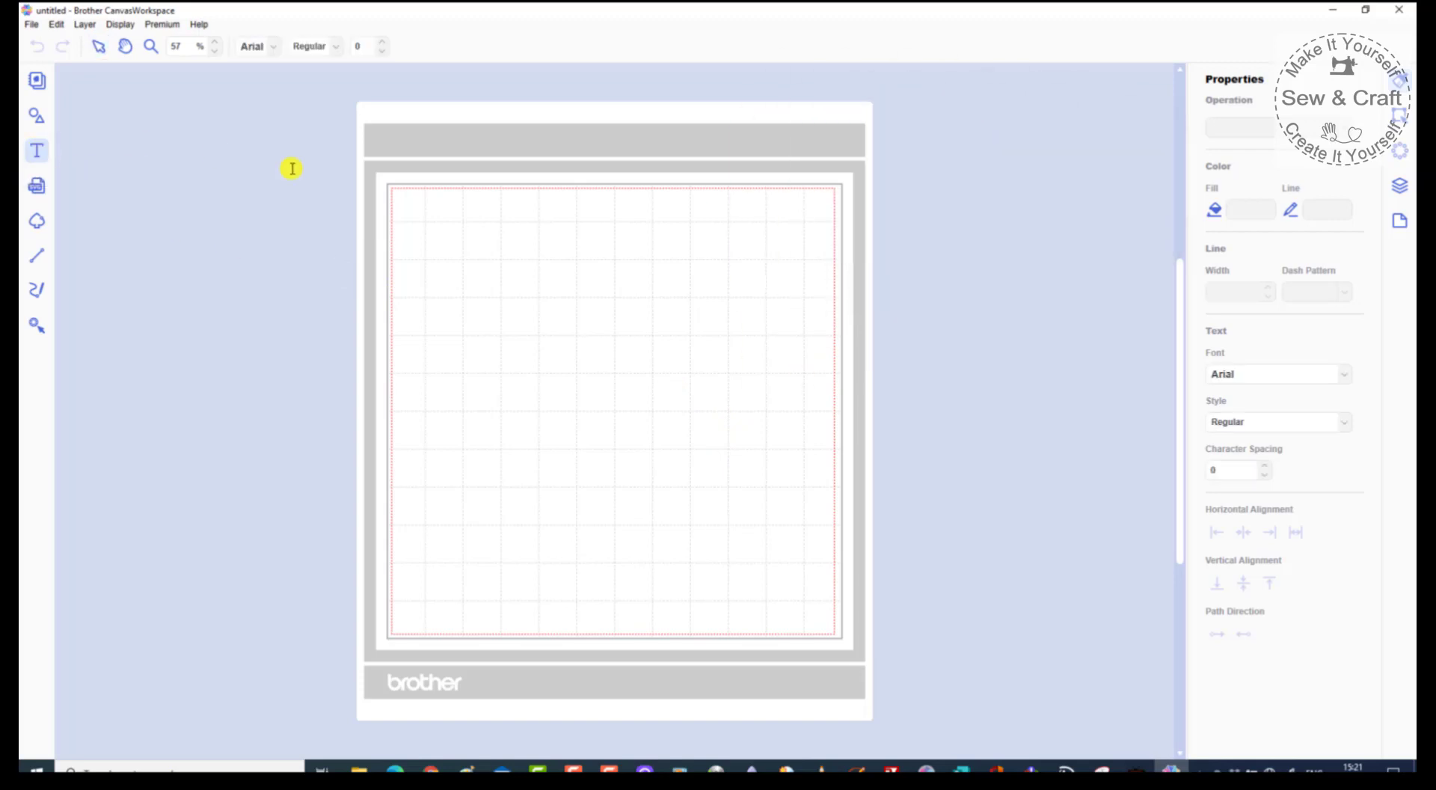
pyautogui.click(471, 294)
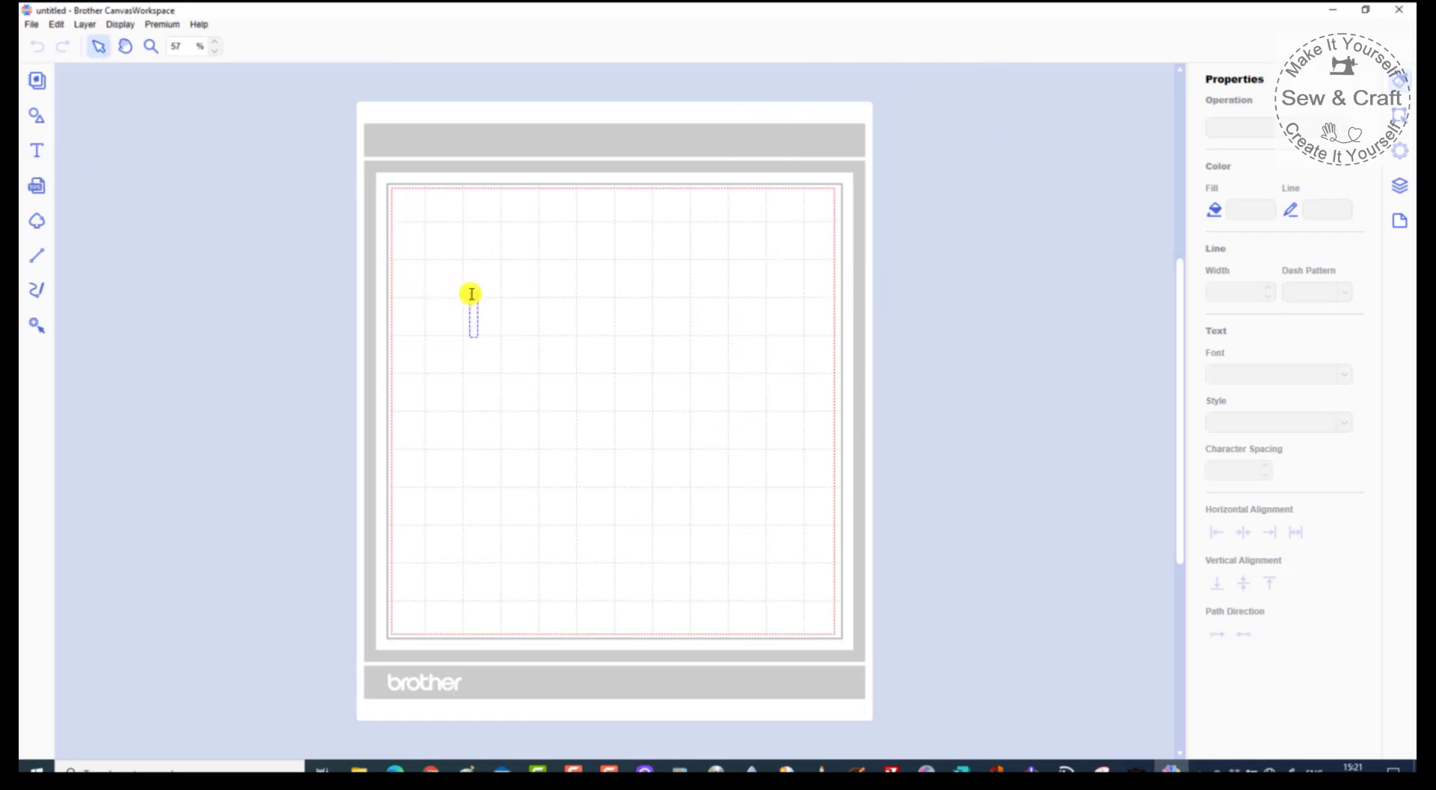
pyautogui.write('HAPPY')
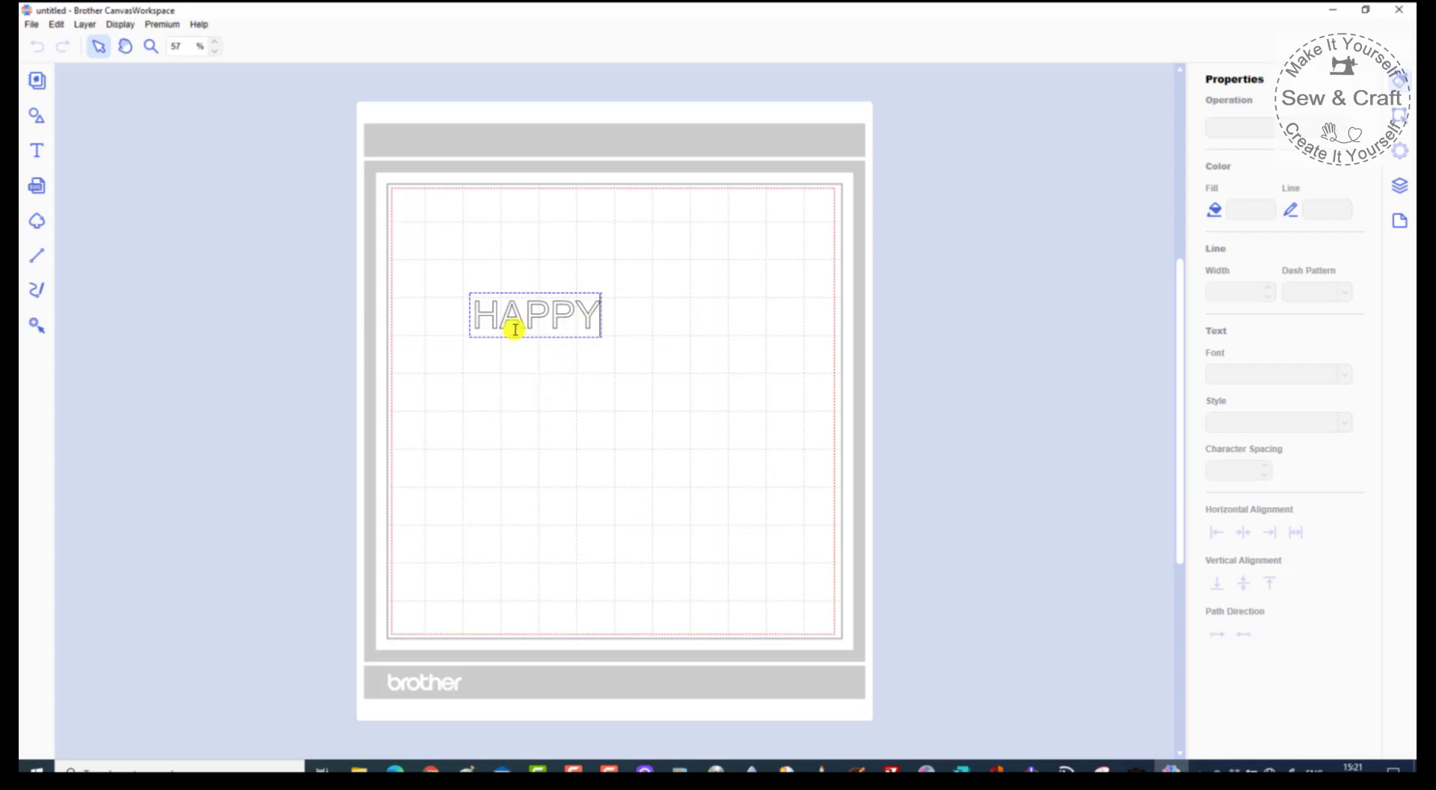
pyautogui.click(664, 447)
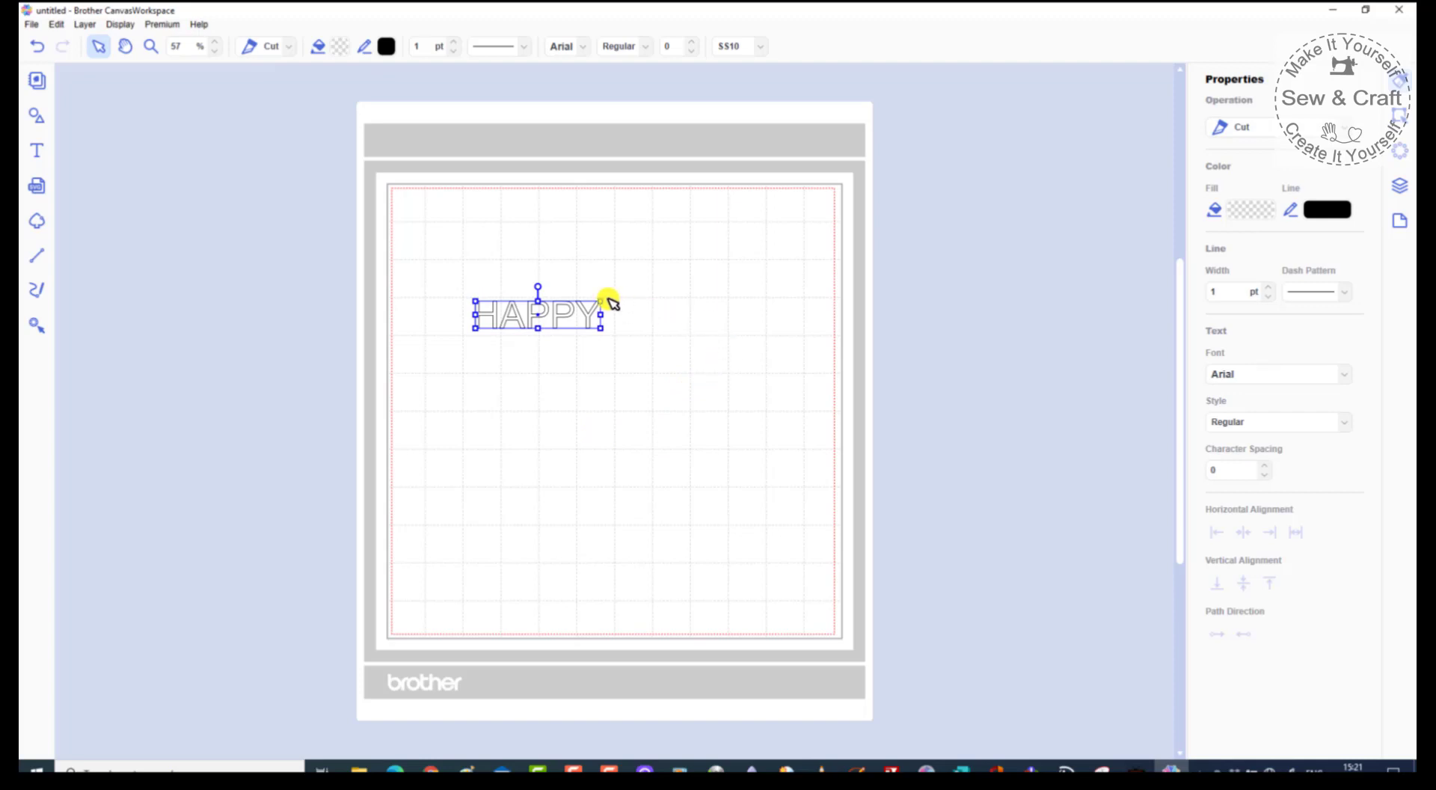
# Enlarge the HAPPY text, flatten its height slightly, and scale it down to about six and a half grid squares wide.
pyautogui.moveTo(602, 300); pyautogui.dragTo(747, 260)
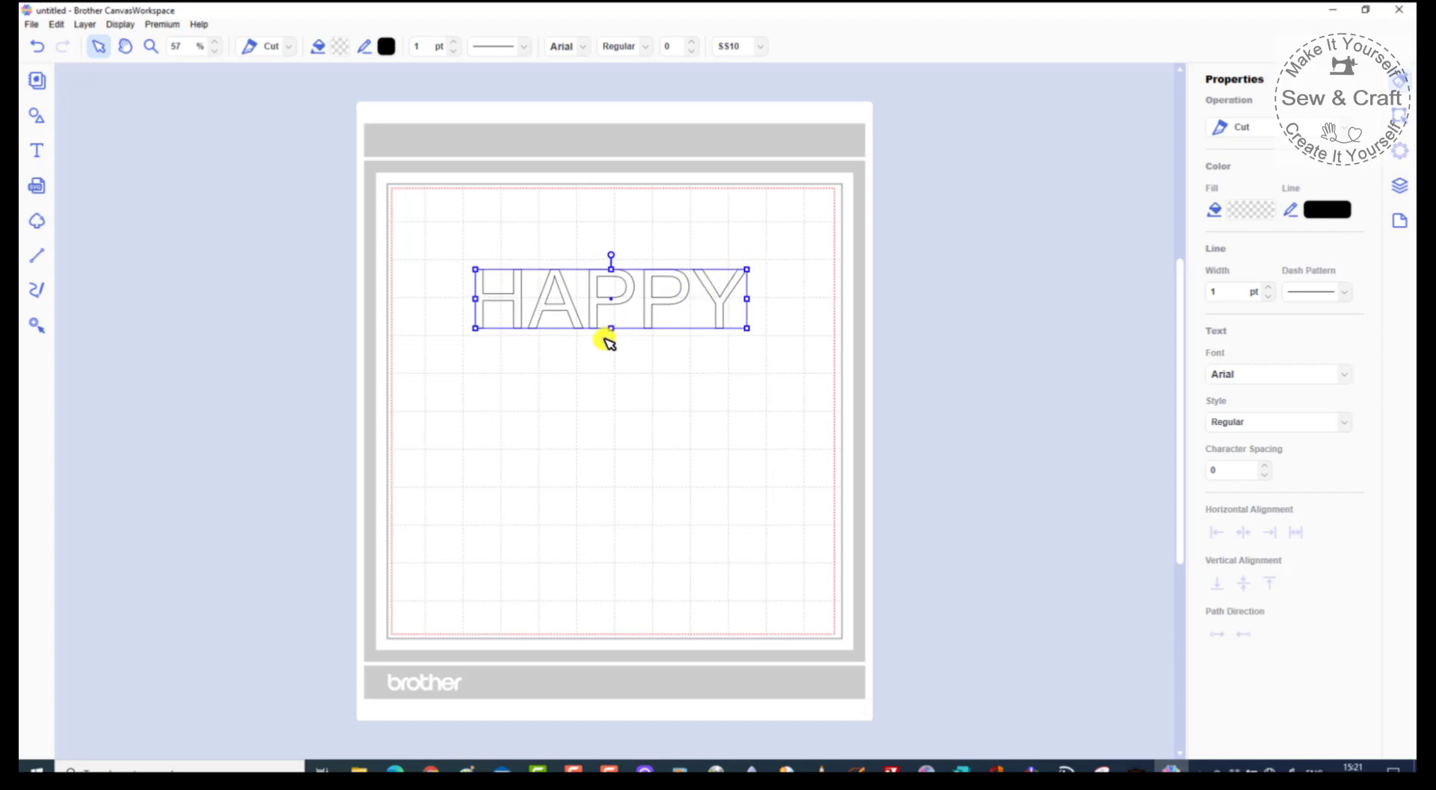
pyautogui.moveTo(611, 328)
pyautogui.mouseDown()
pyautogui.moveTo(610, 351)
pyautogui.moveTo(610, 318)
pyautogui.mouseUp()
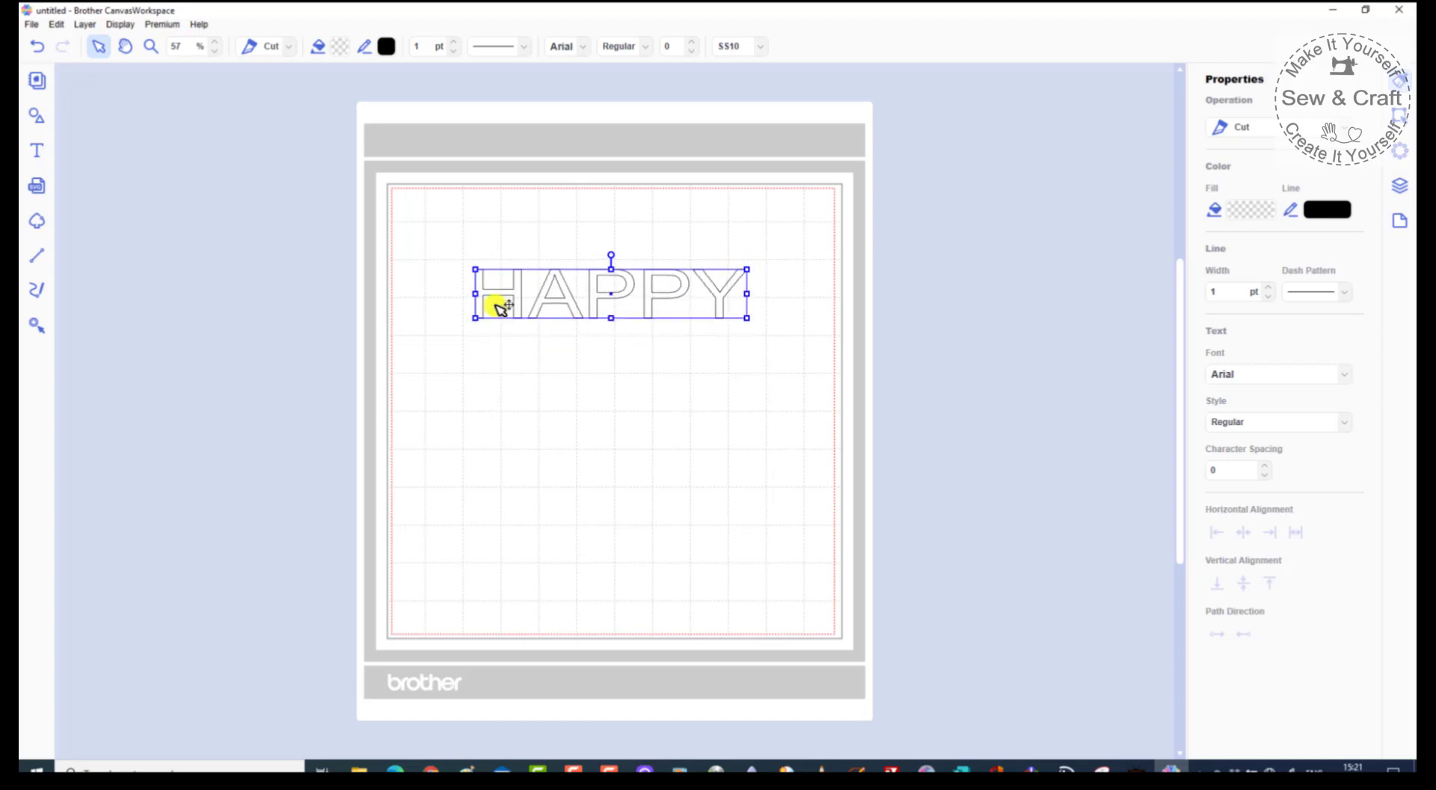
pyautogui.moveTo(474, 318)
pyautogui.mouseDown()
pyautogui.moveTo(427, 333)
pyautogui.moveTo(501, 312)
pyautogui.mouseUp()
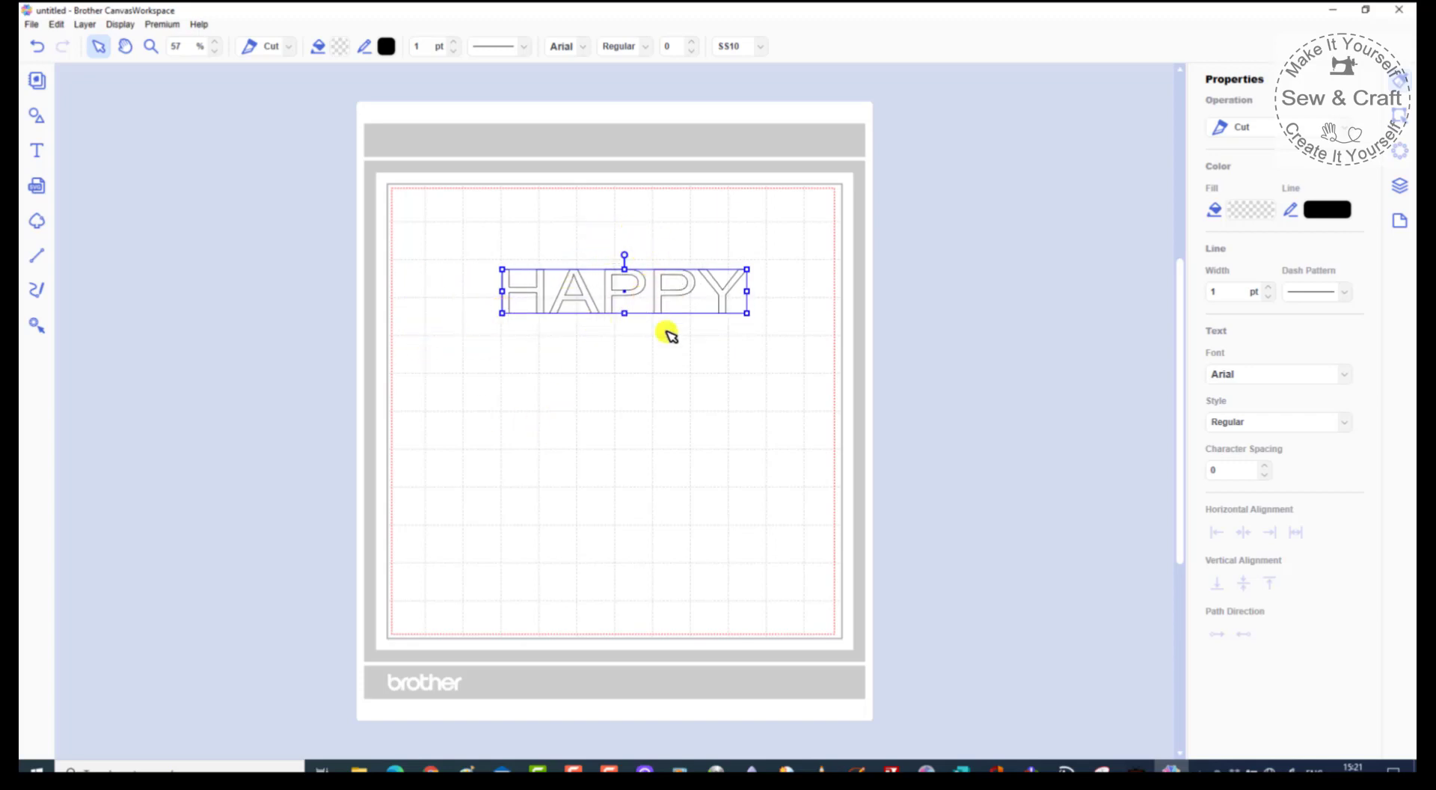
pyautogui.click(651, 398)
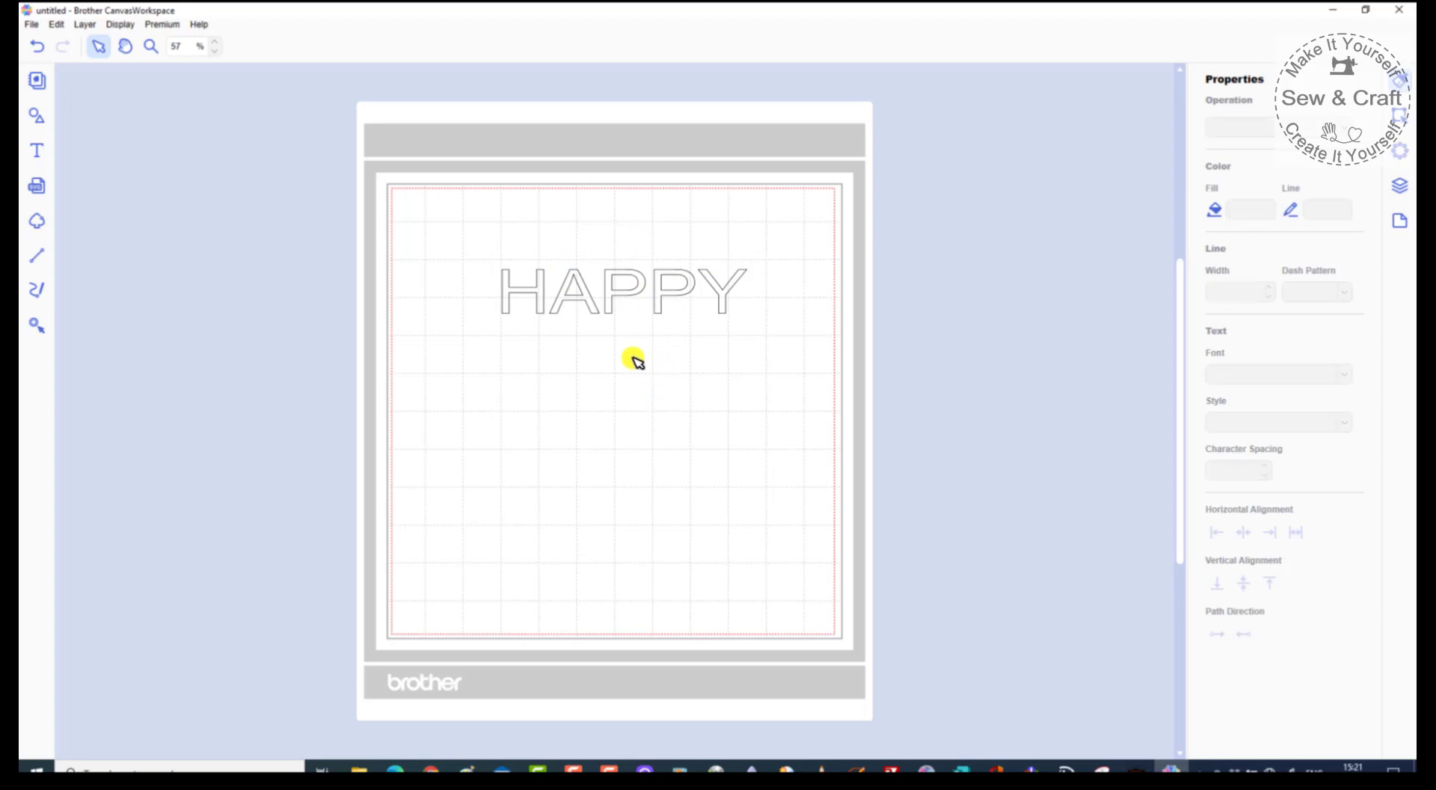
# Switch the HAPPY text's operation to Draw and back to Cut.
pyautogui.moveTo(503, 260); pyautogui.dragTo(759, 363)
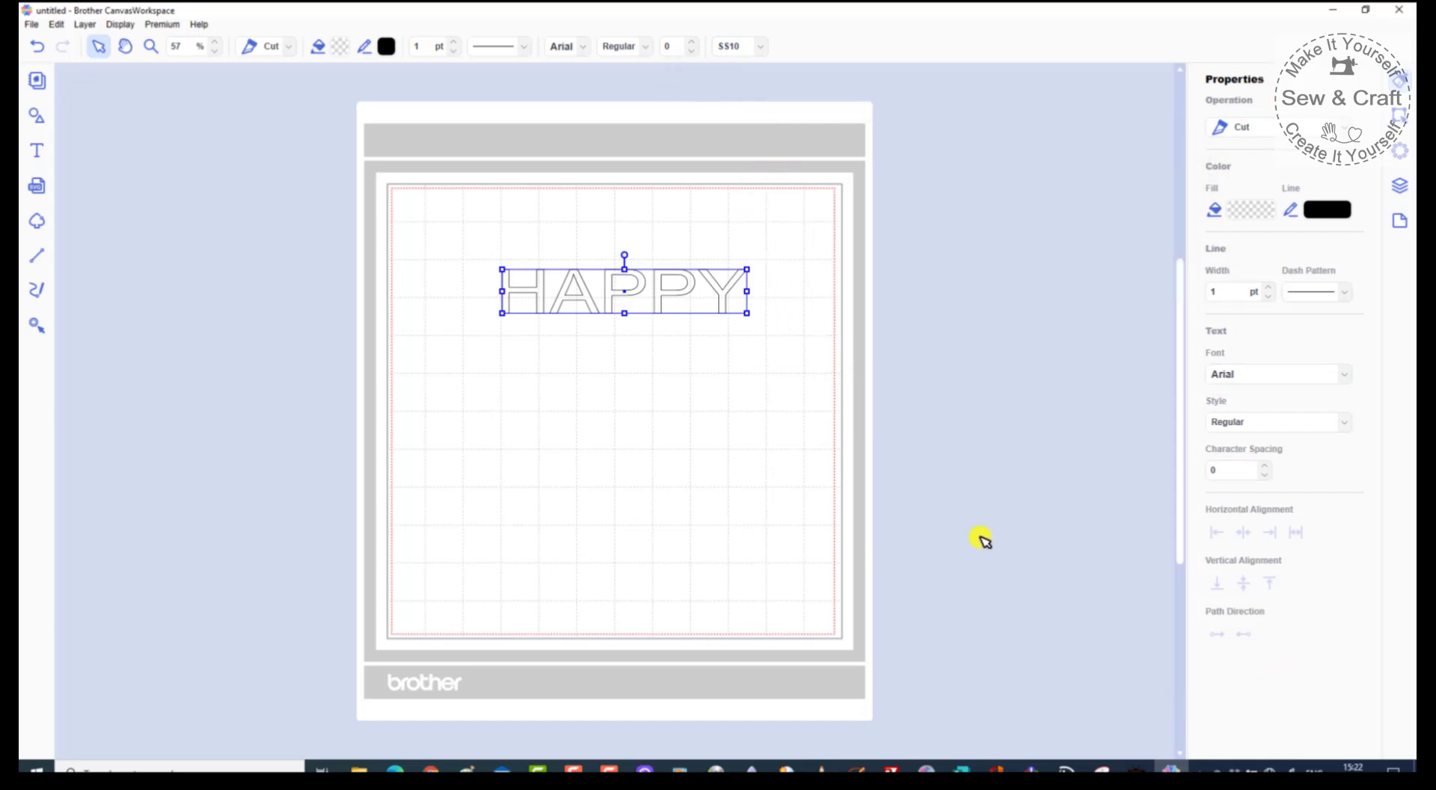
pyautogui.click(621, 428)
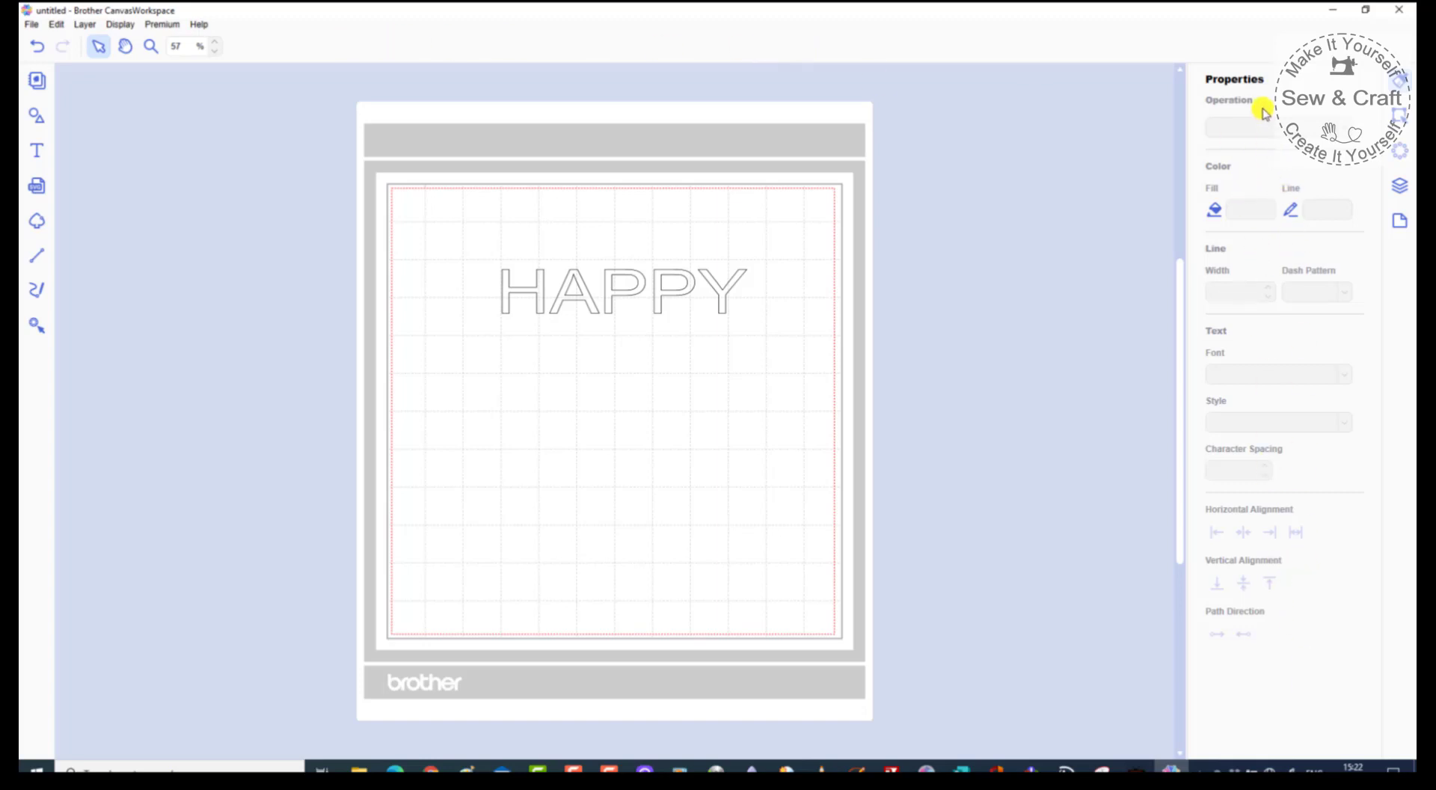
pyautogui.click(510, 282)
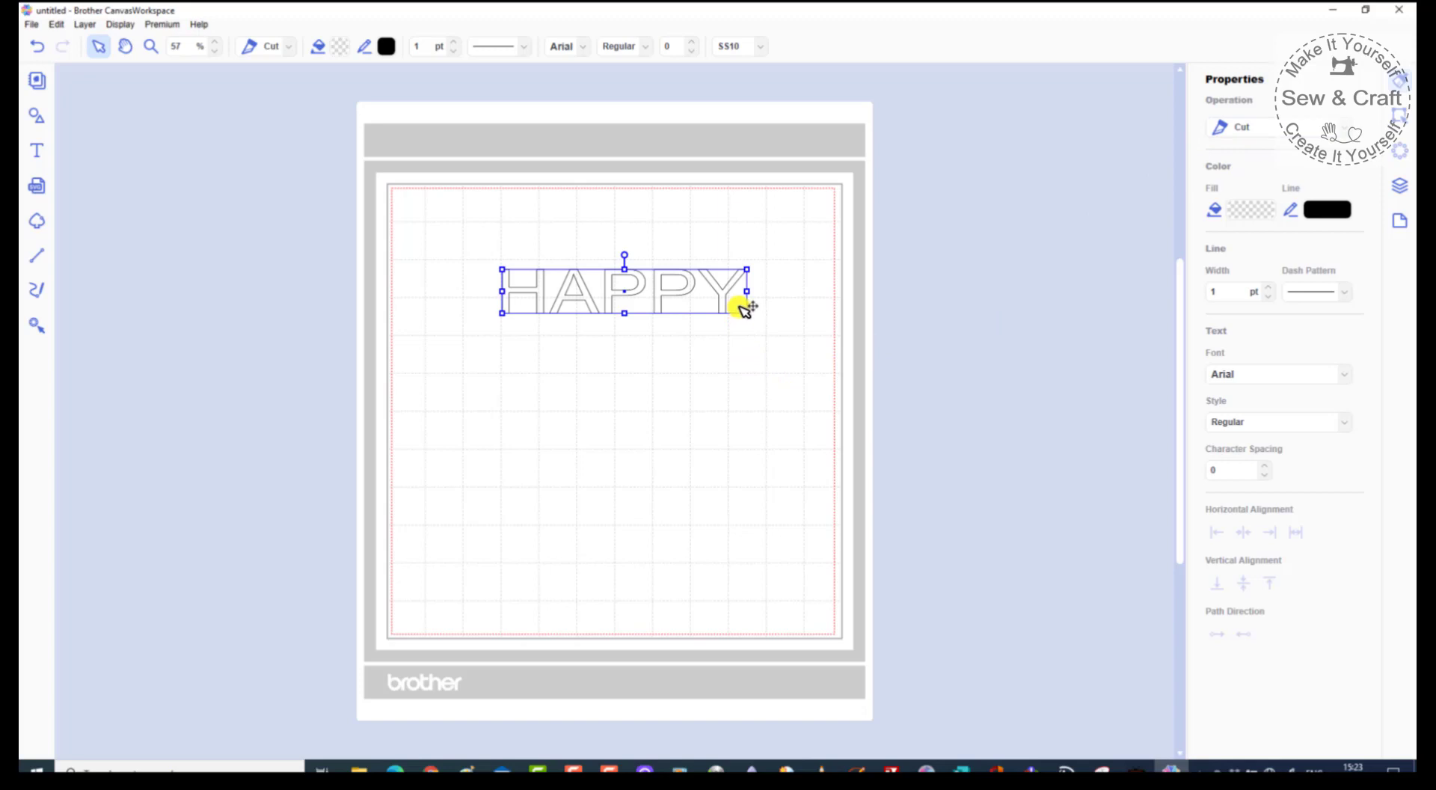
pyautogui.click(1345, 128)
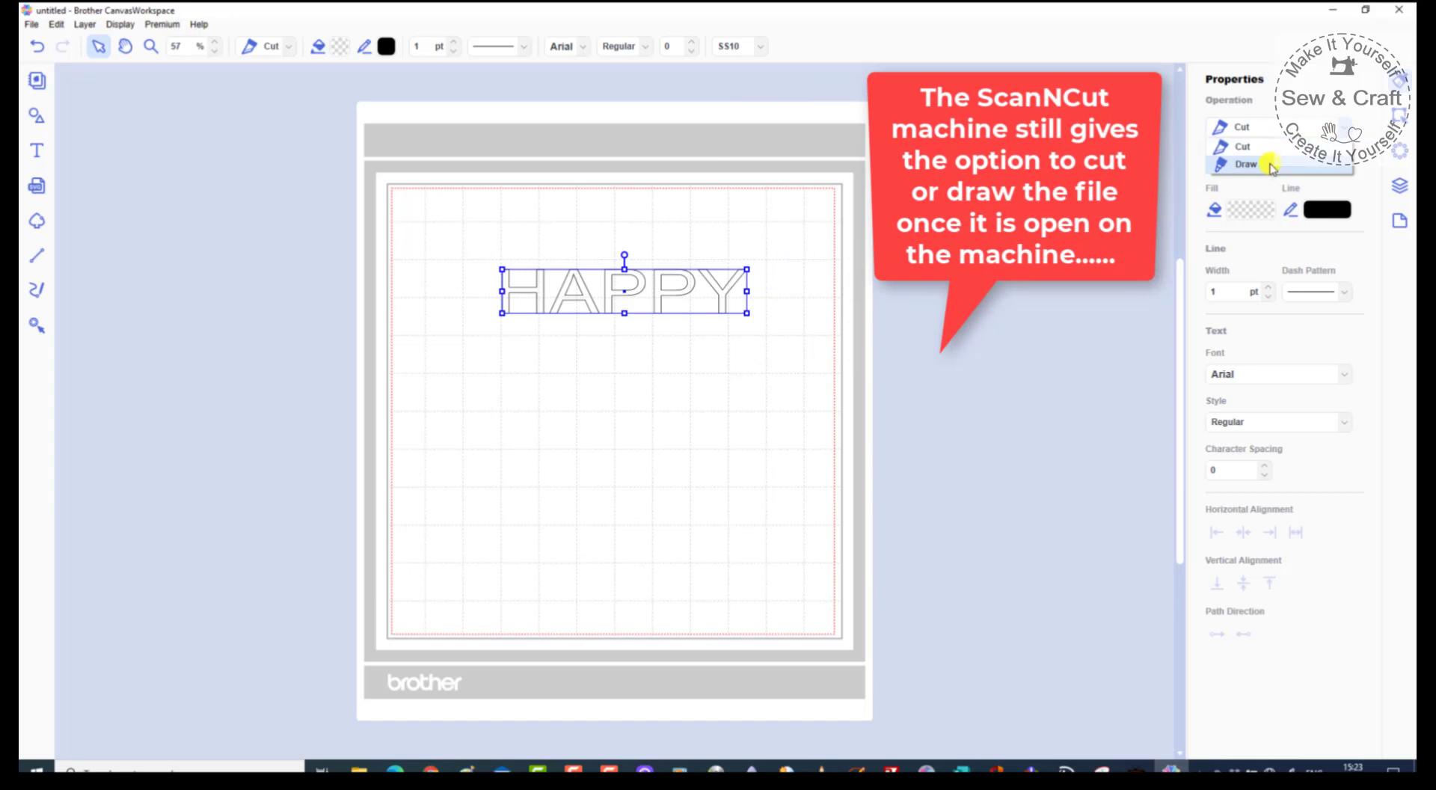
pyautogui.click(1271, 166)
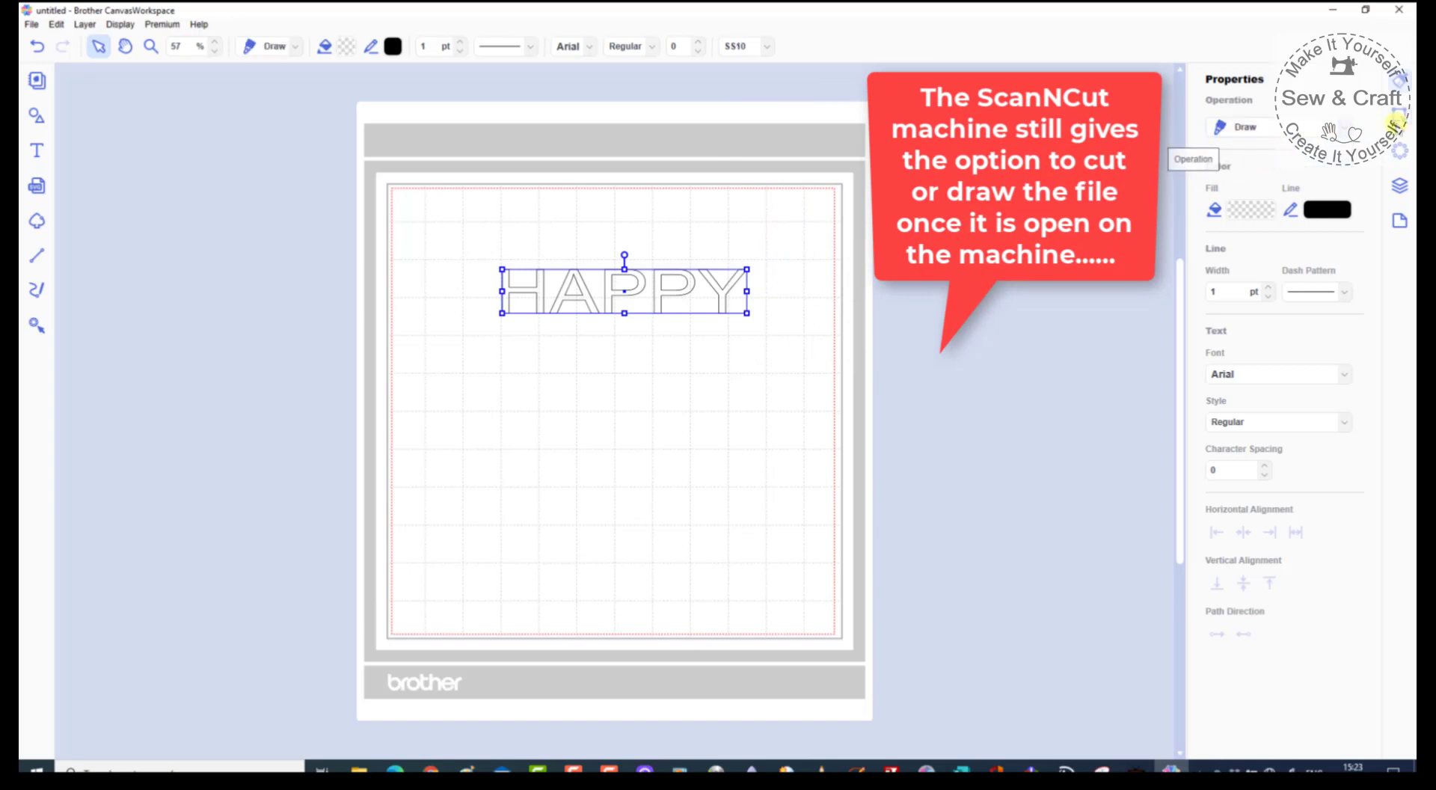
pyautogui.click(1271, 127)
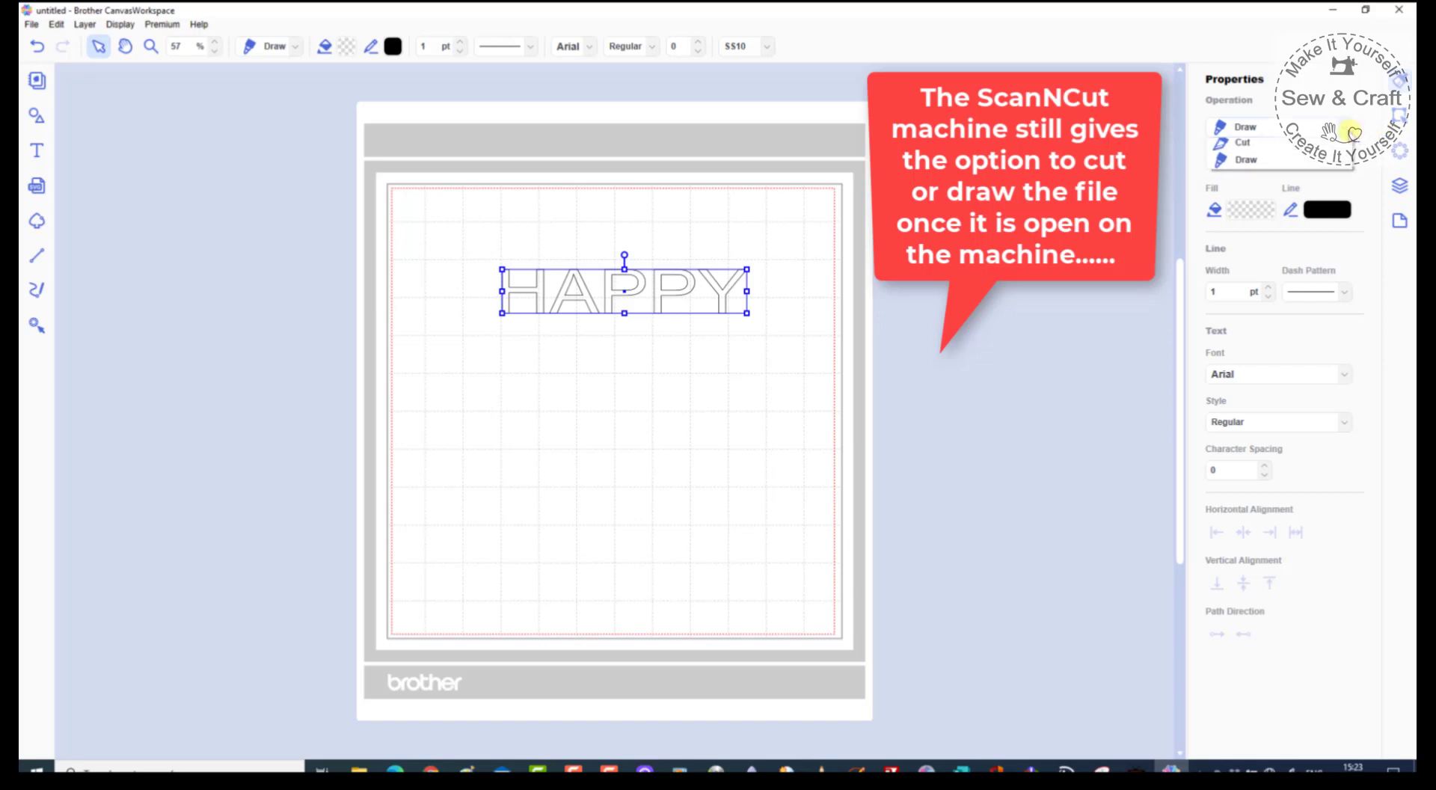
pyautogui.click(1253, 148)
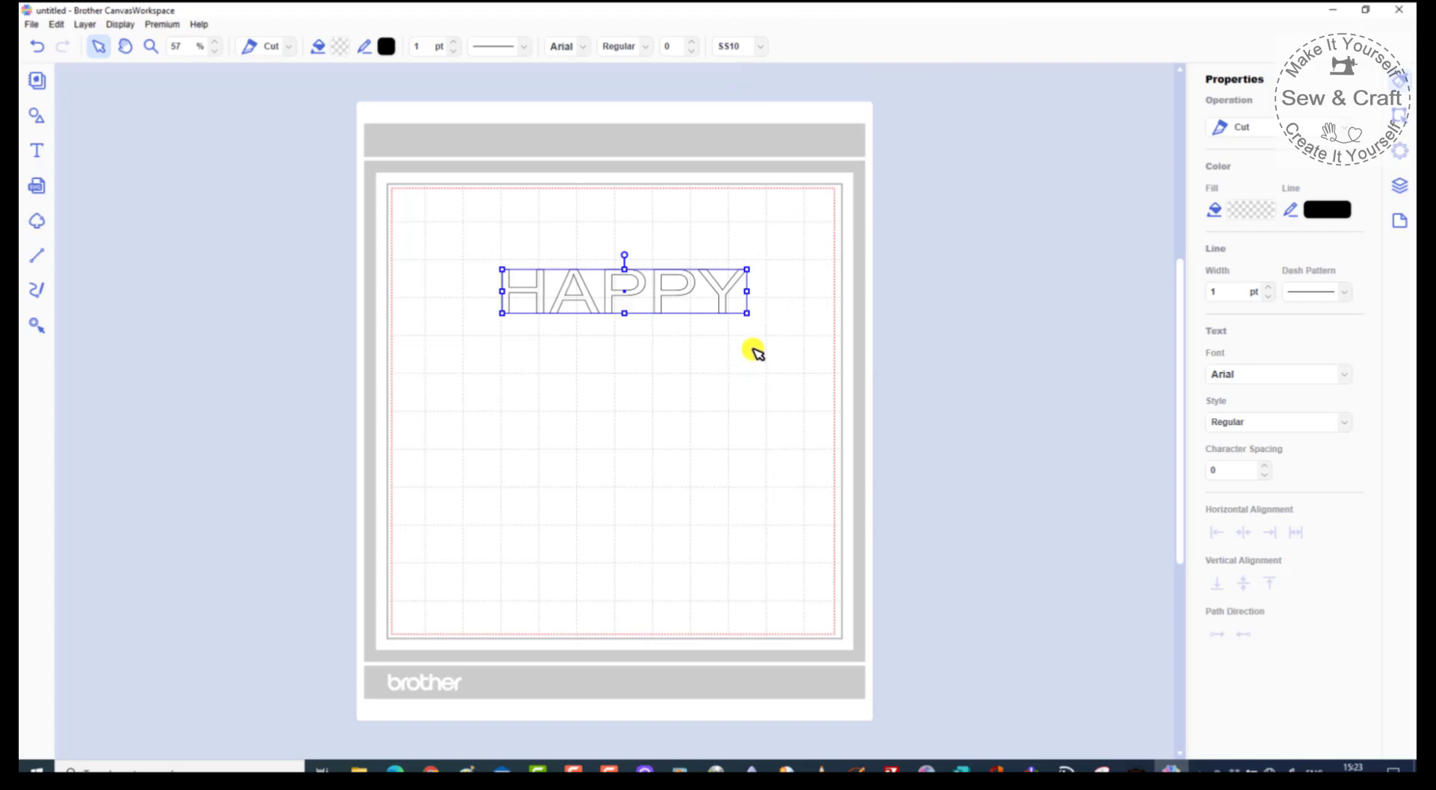
# Try wider character spacing on the HAPPY text, raising it one unit at a time past 4.
pyautogui.scroll(1, 755, 347)
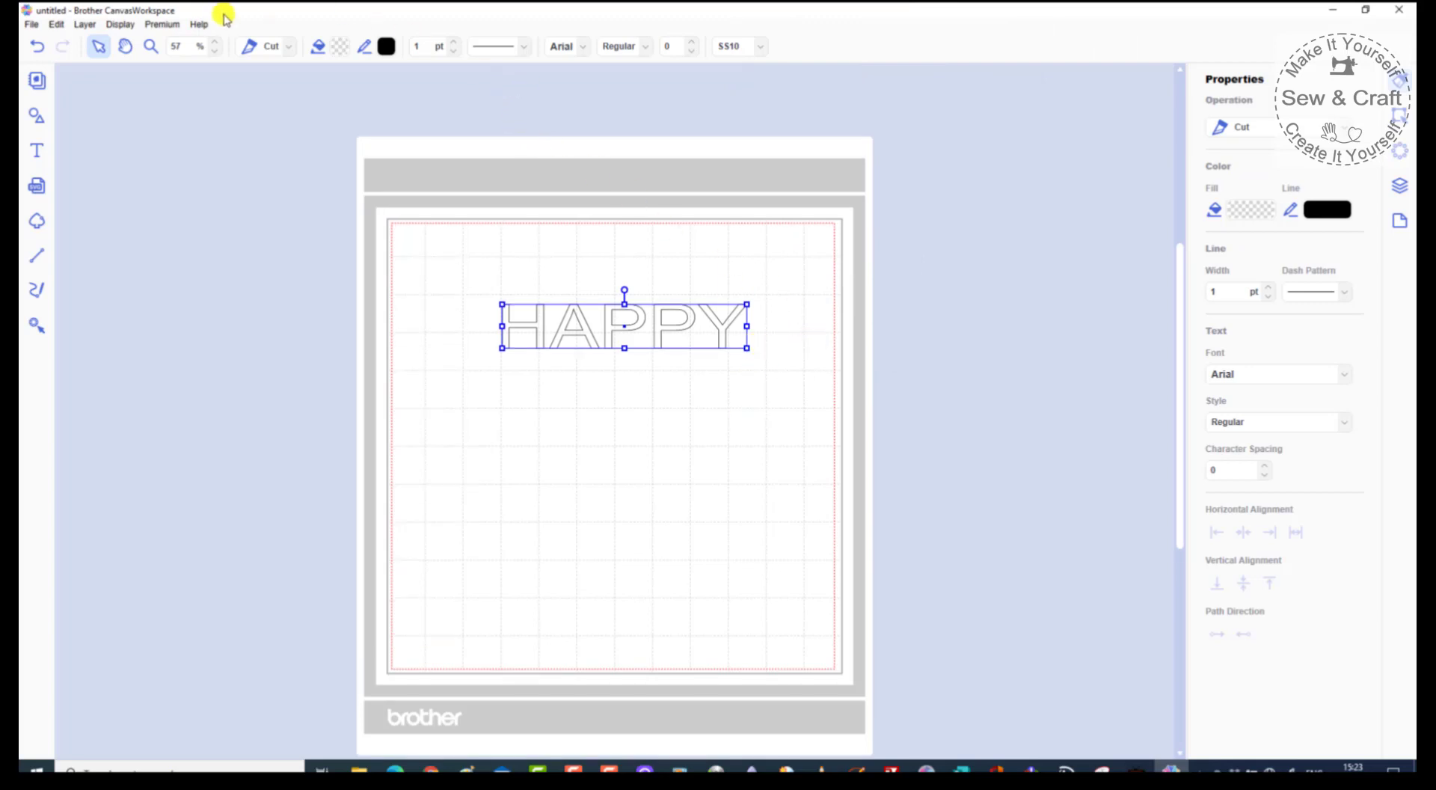
pyautogui.click(213, 41)
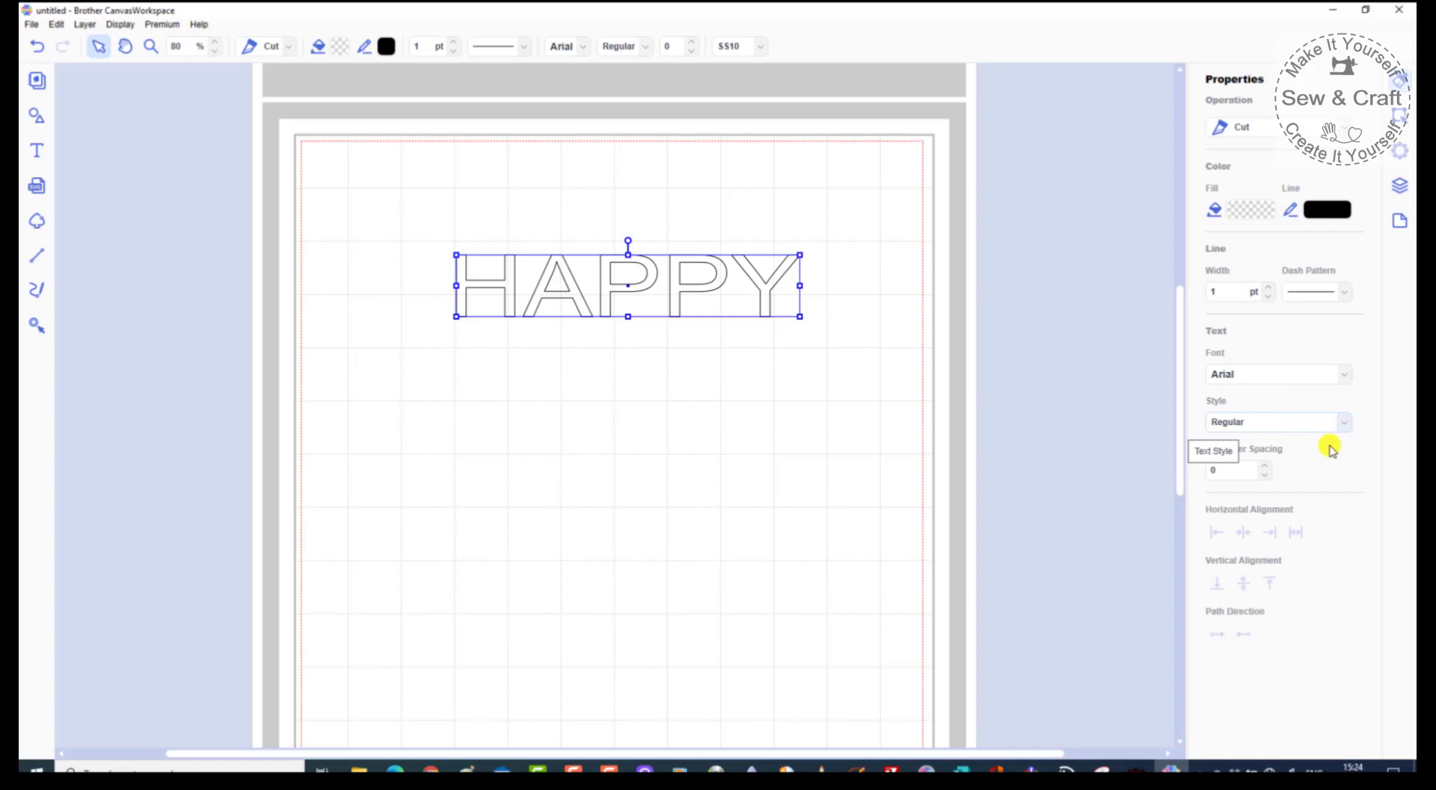
pyautogui.click(1265, 466)
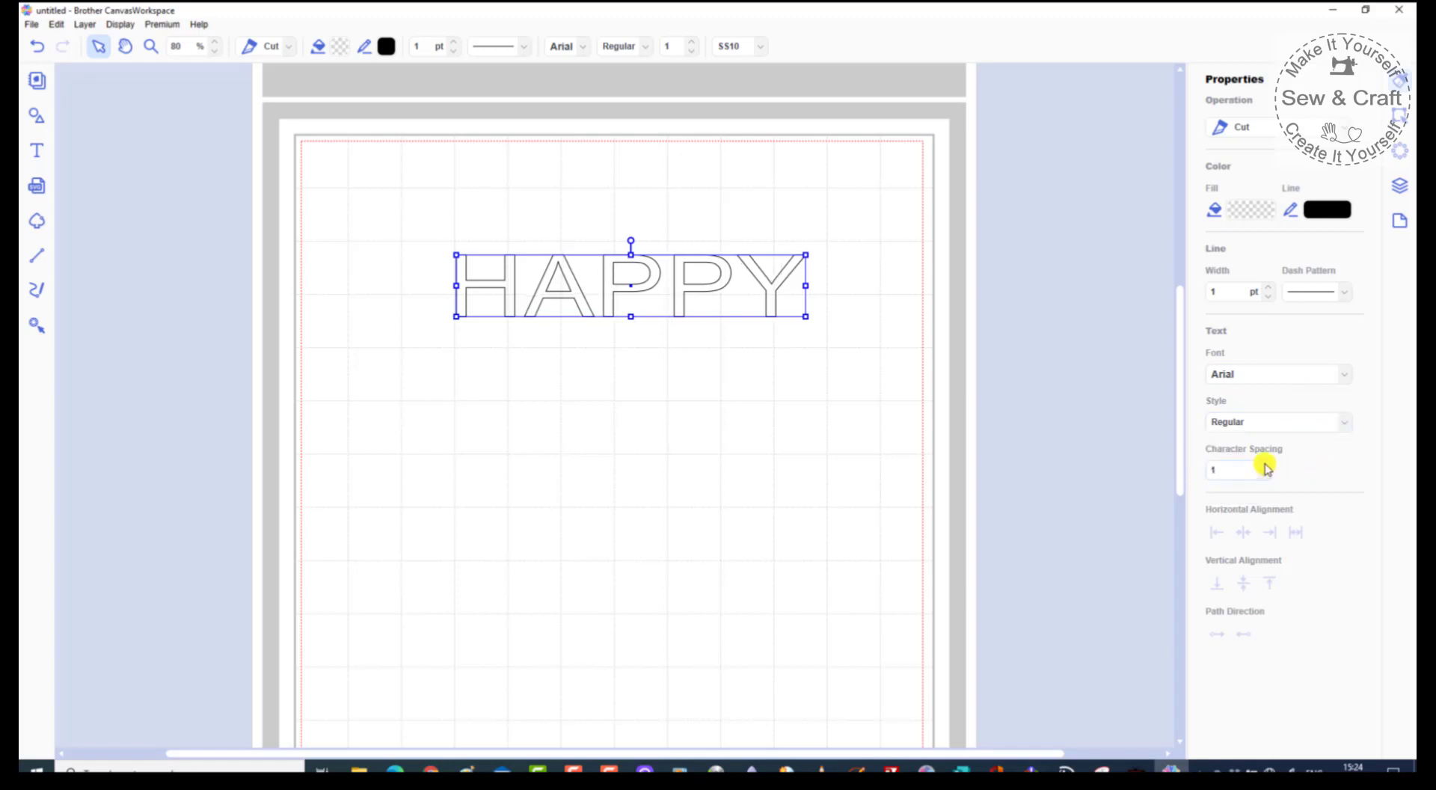
pyautogui.click(1265, 465)
pyautogui.click(1267, 465)
pyautogui.click(1267, 466)
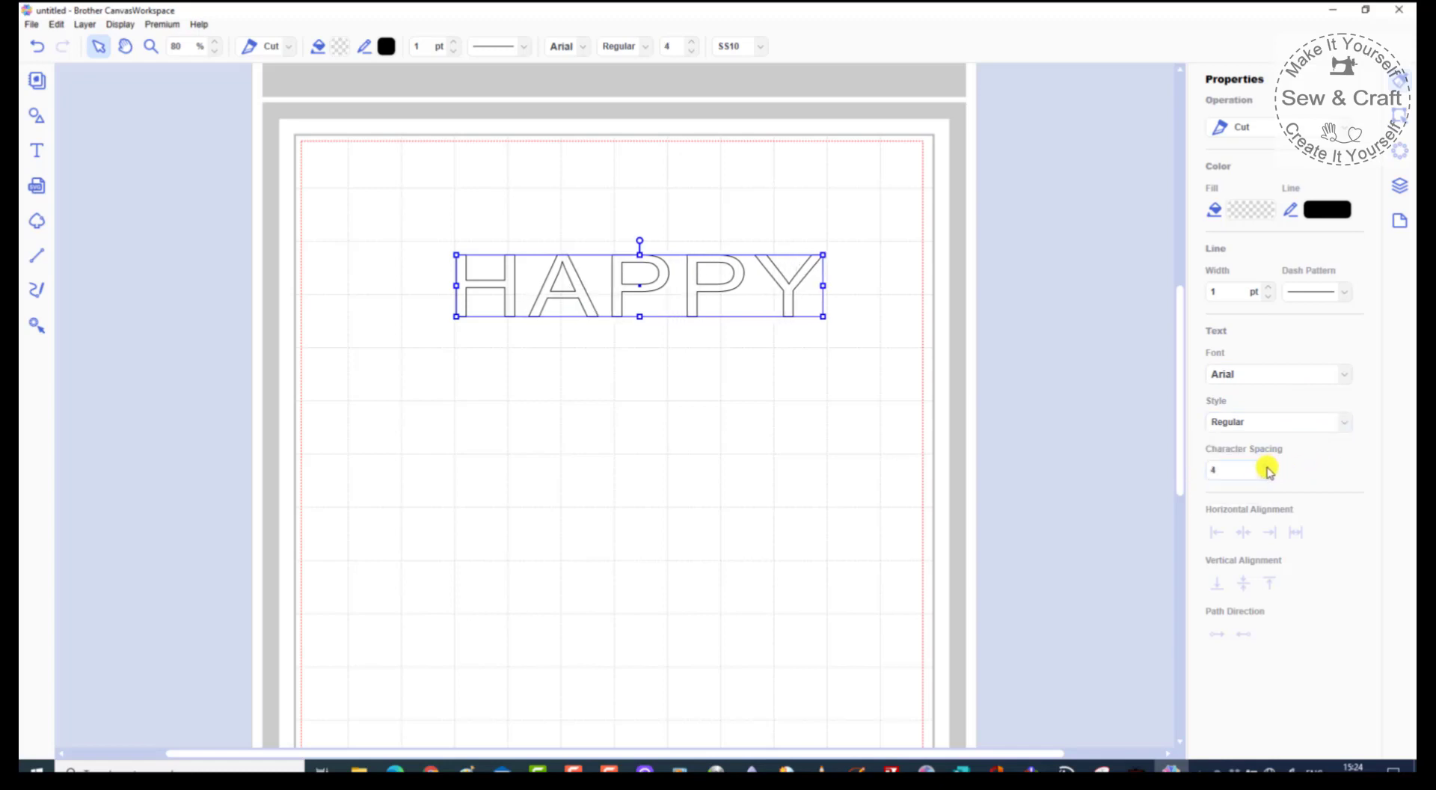
pyautogui.click(1268, 466)
pyautogui.click(1268, 466)
# Reduce the HAPPY text's character spacing to -2 so the letters sit closer together.
pyautogui.click(1267, 475)
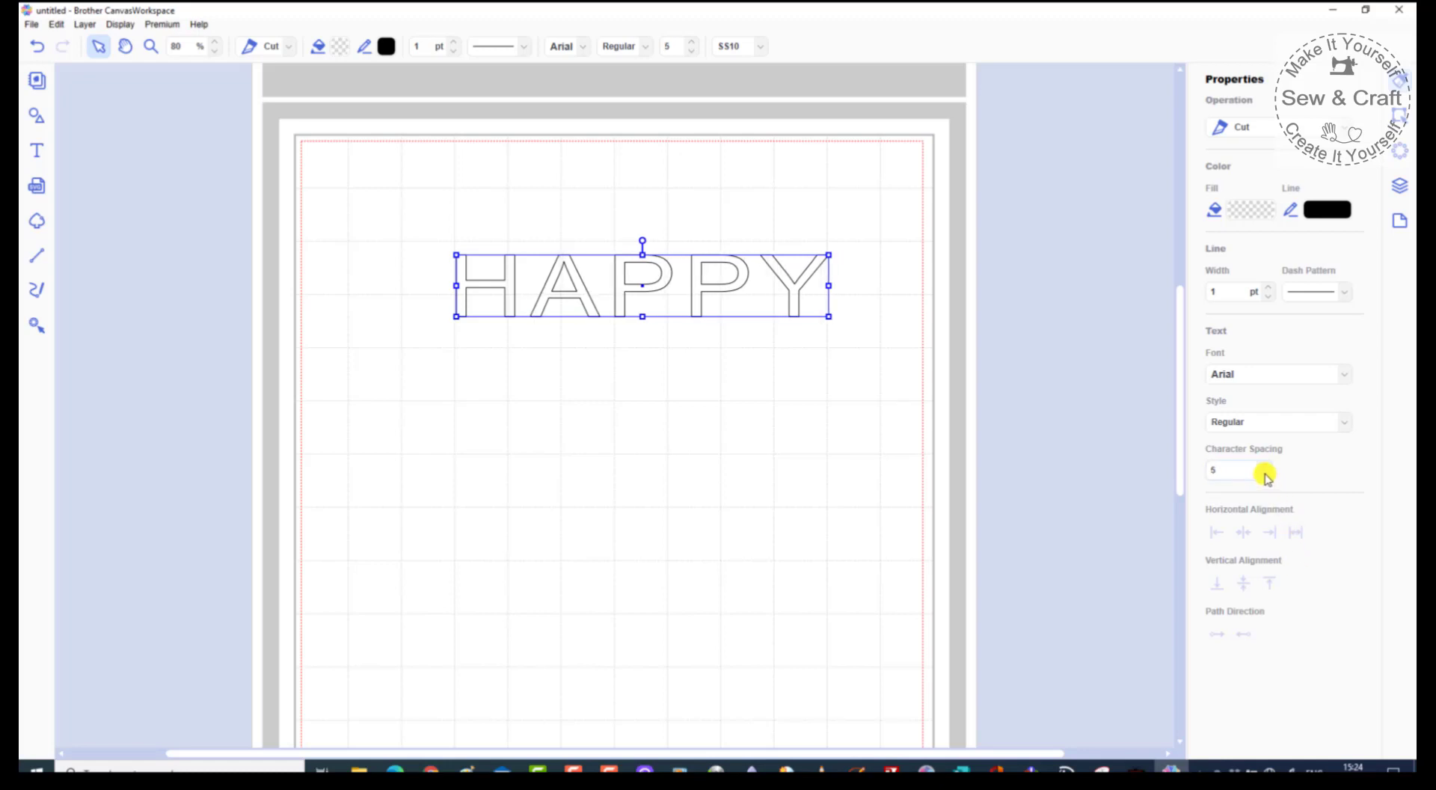
pyautogui.click(1266, 475)
pyautogui.click(1266, 475)
pyautogui.click(1266, 475)
pyautogui.click(1266, 475)
pyautogui.click(1267, 475)
pyautogui.click(1267, 475)
pyautogui.click(1268, 477)
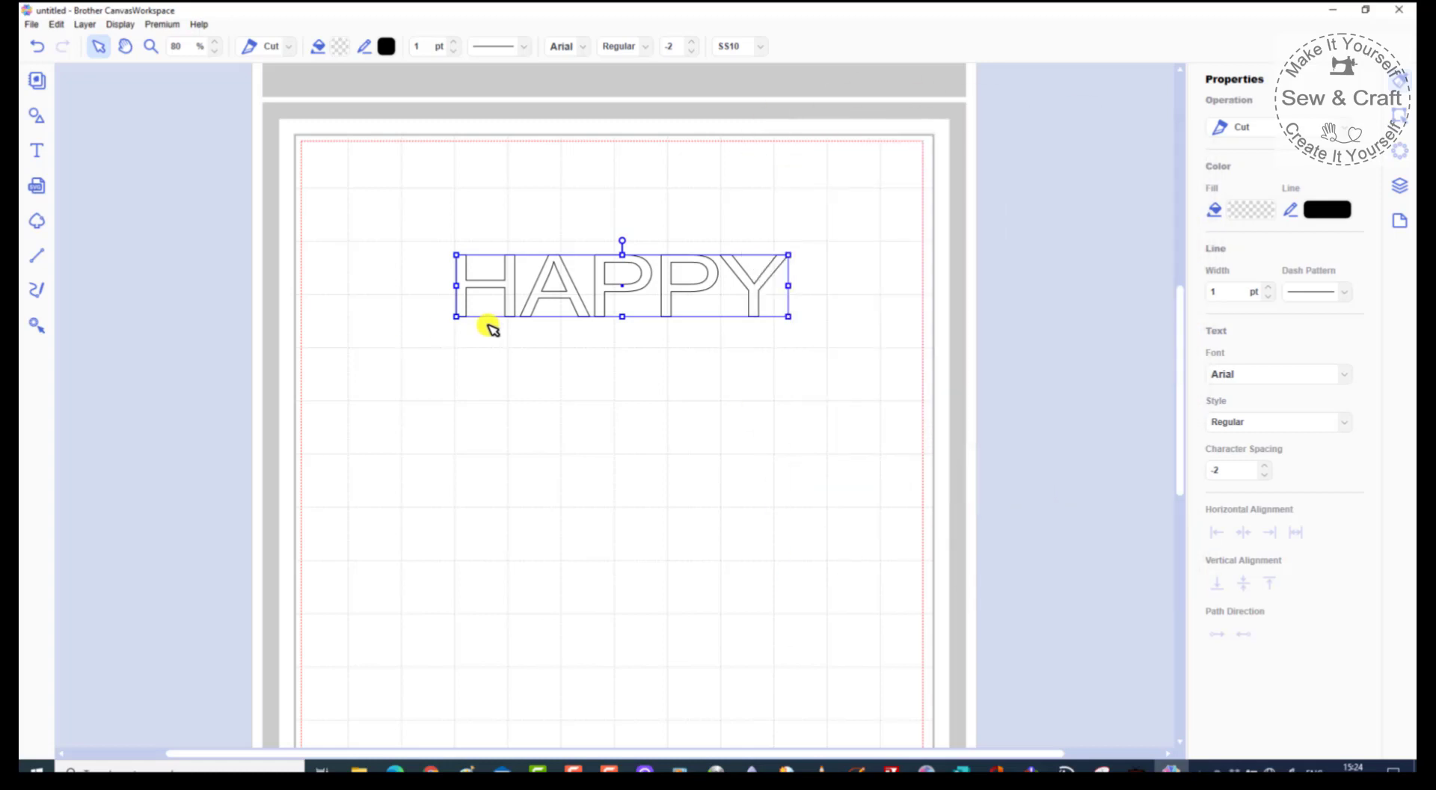
# Save the project as HAPPY.cwprj in the Words folder under Desktop, ScanNCut 2020, MY Projects 2020.
pyautogui.click(32, 24)
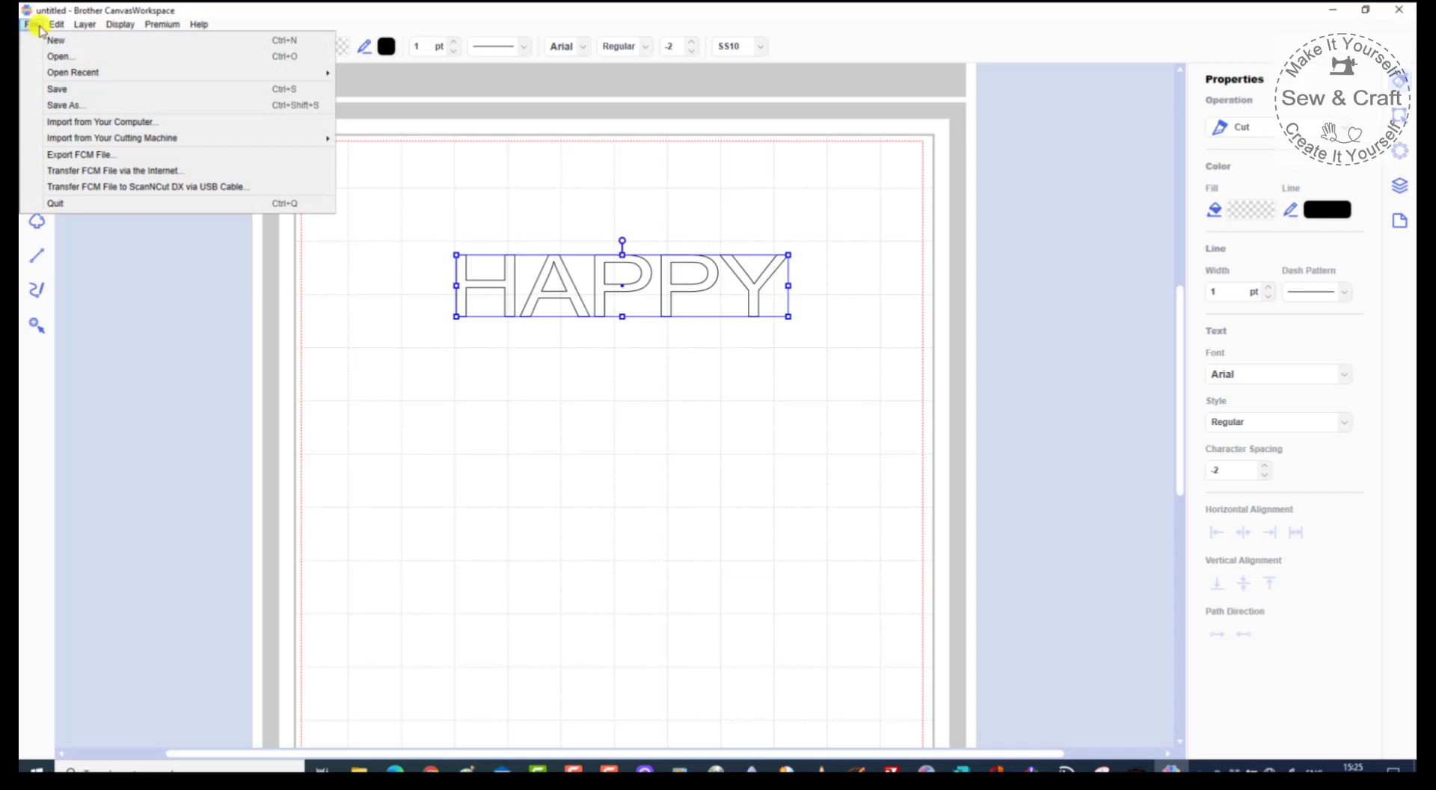
pyautogui.click(60, 90)
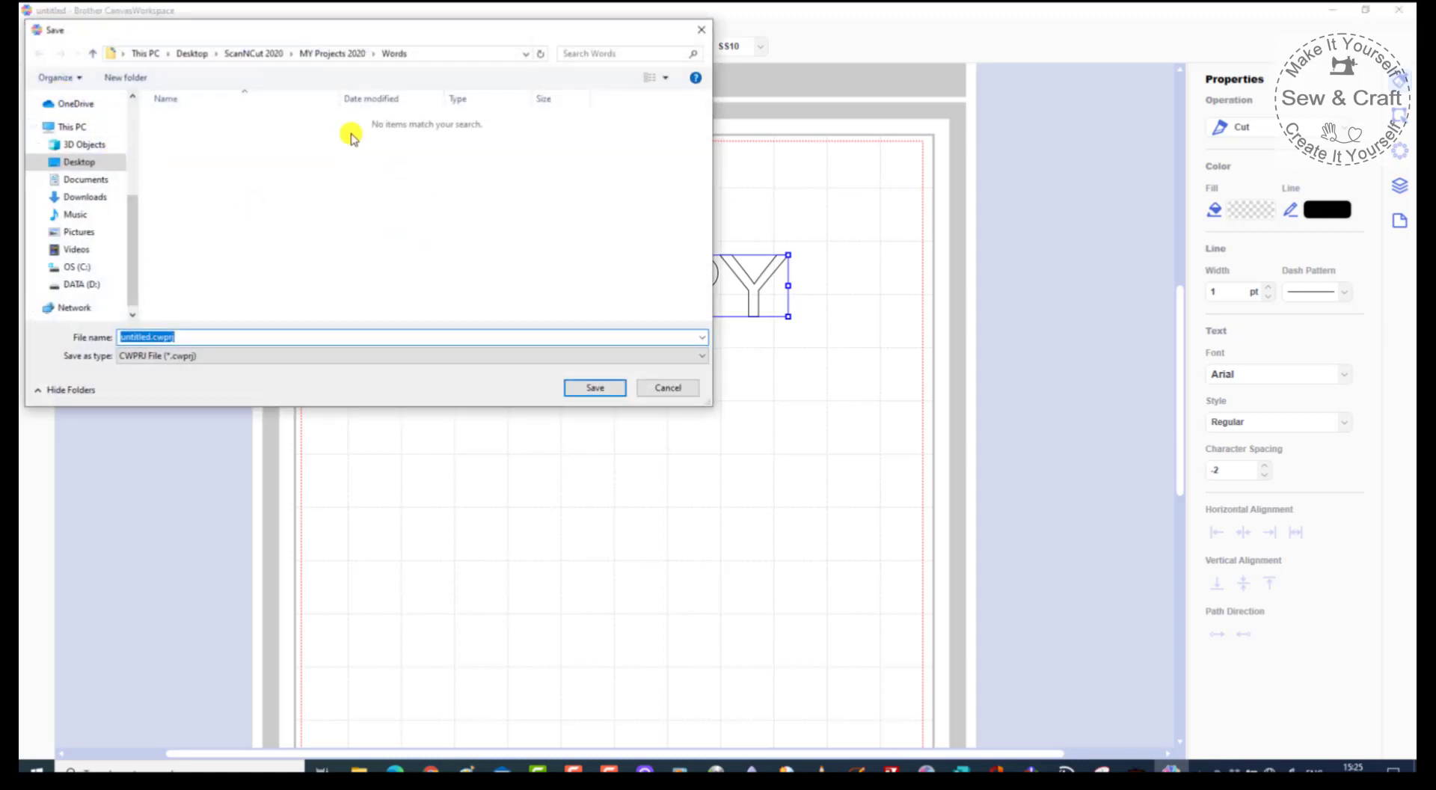
pyautogui.click(89, 162)
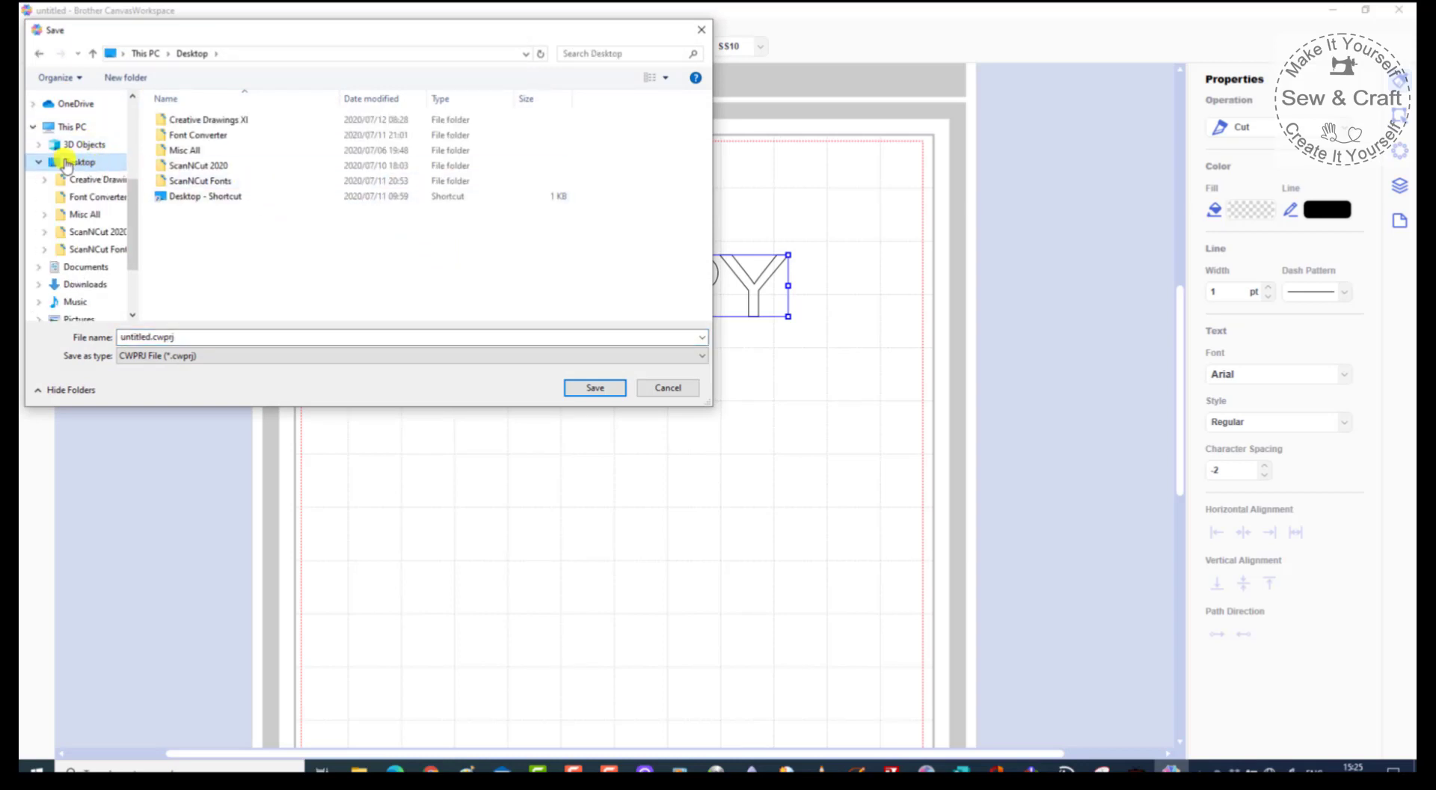
pyautogui.doubleClick(212, 167)
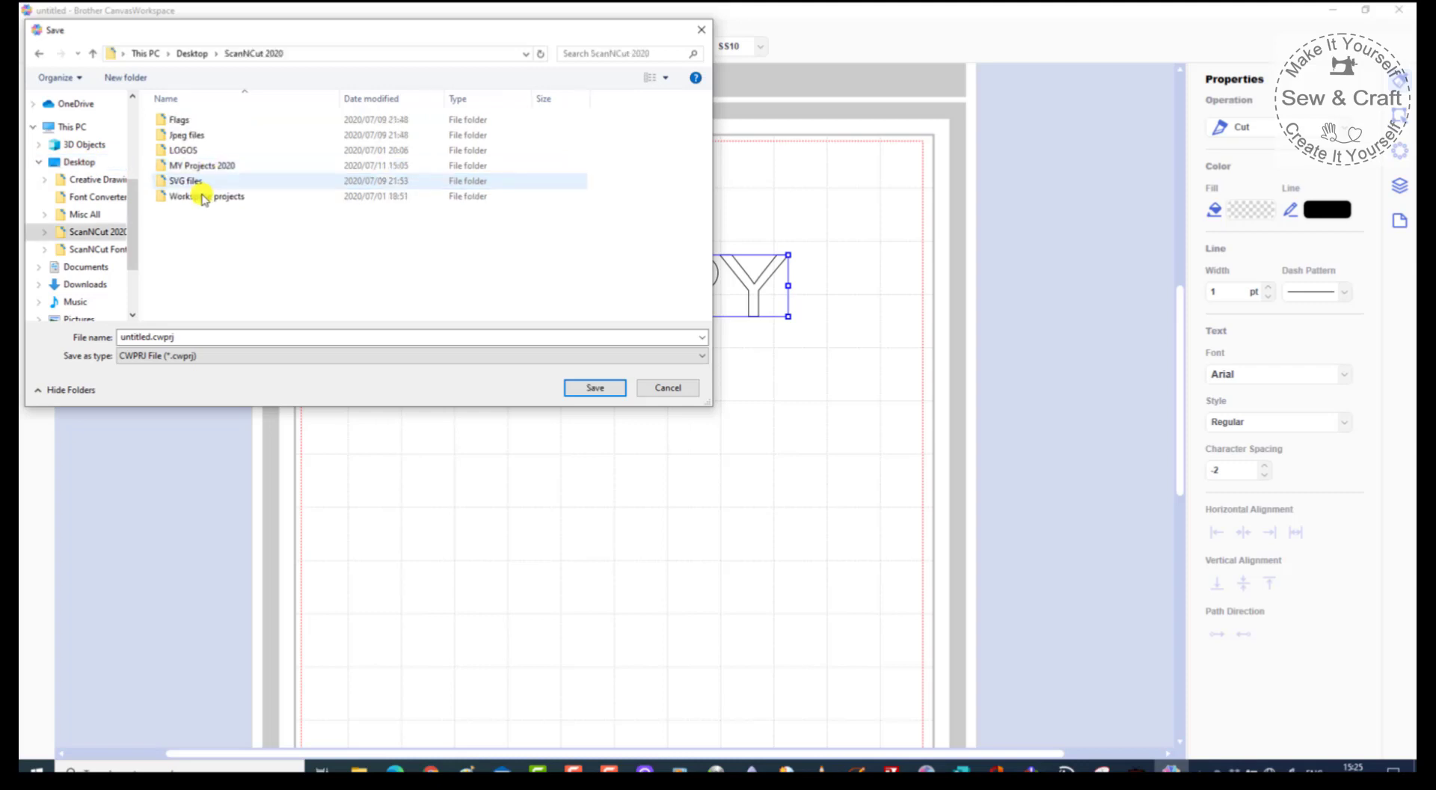
pyautogui.doubleClick(217, 166)
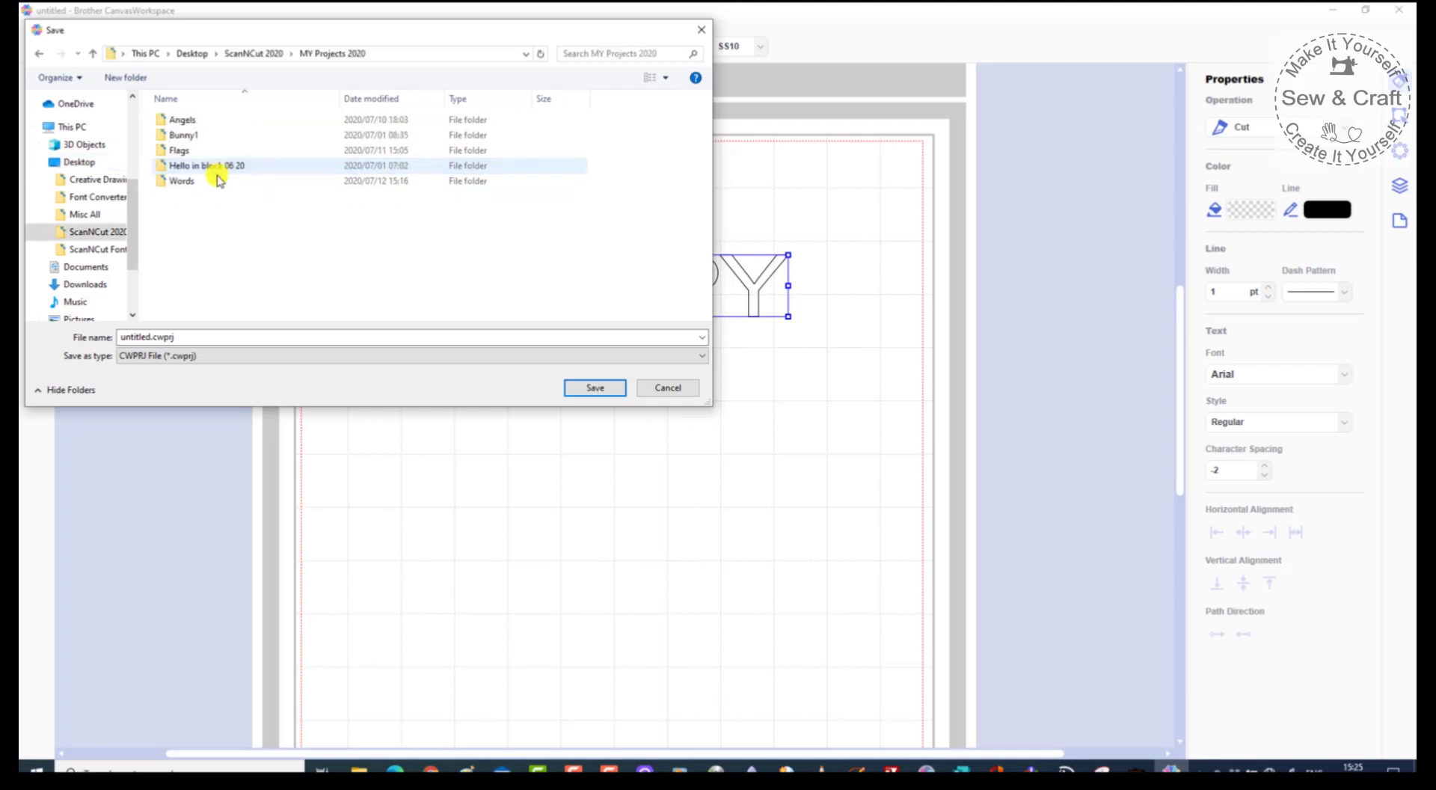
pyautogui.doubleClick(193, 187)
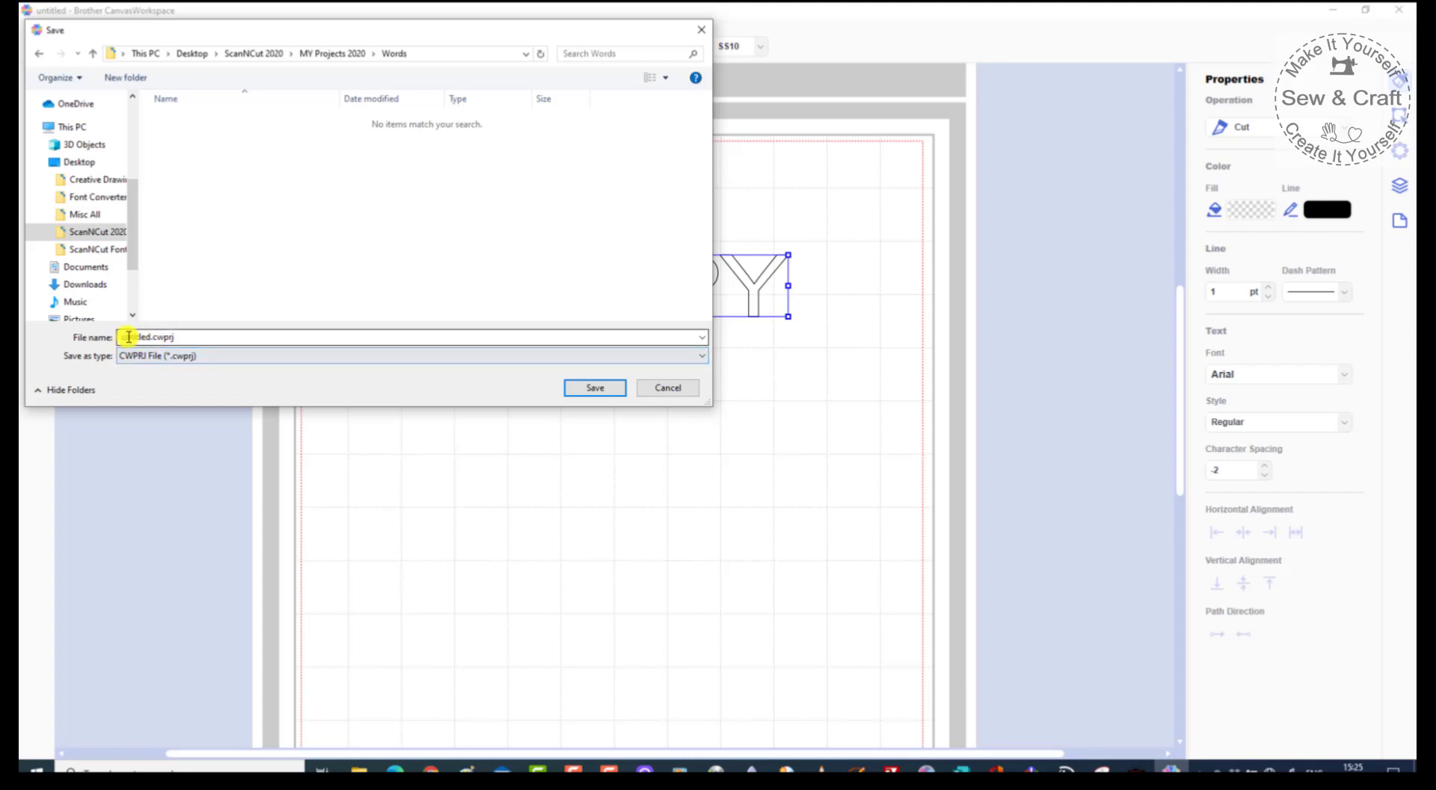
pyautogui.click(123, 337)
pyautogui.click(125, 338)
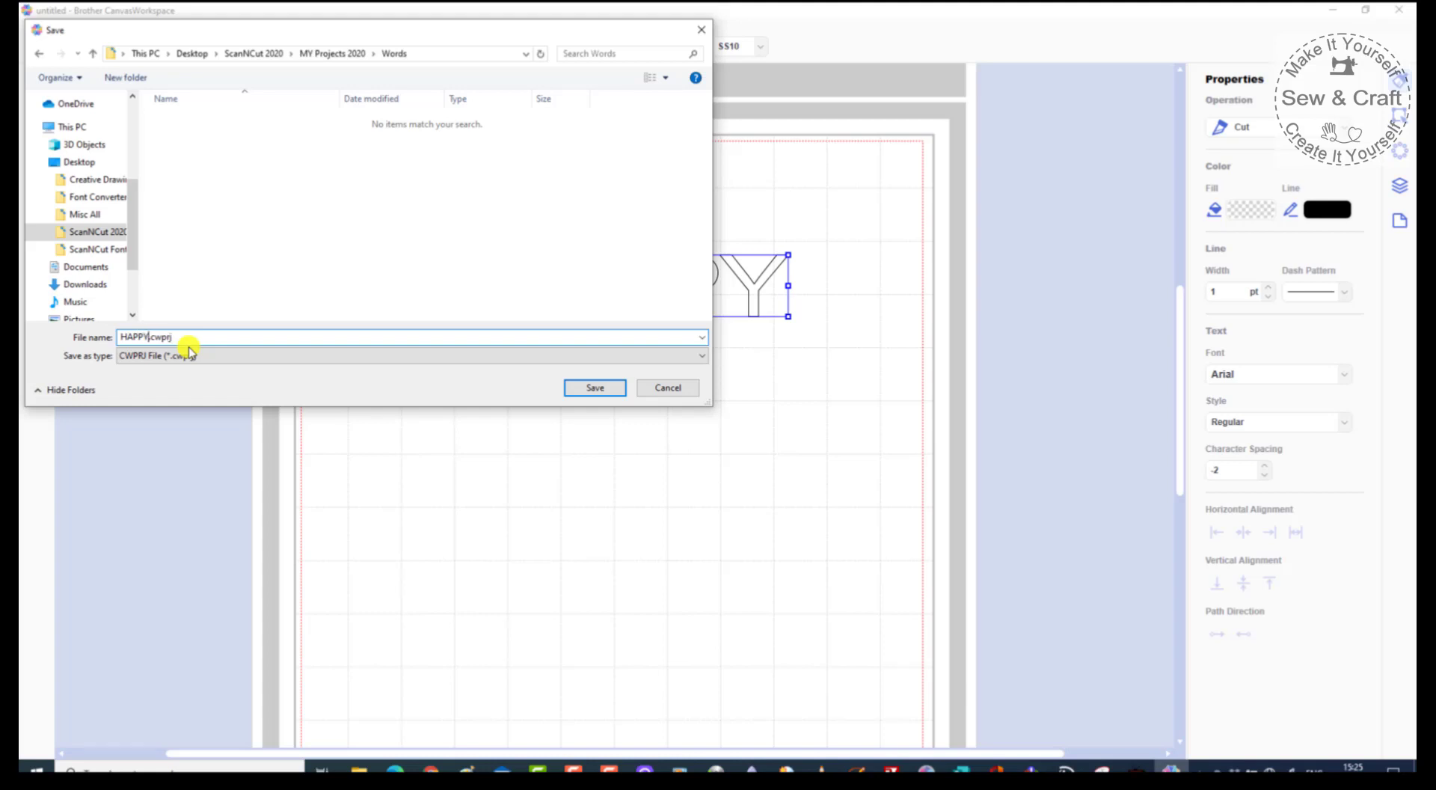
pyautogui.click(595, 387)
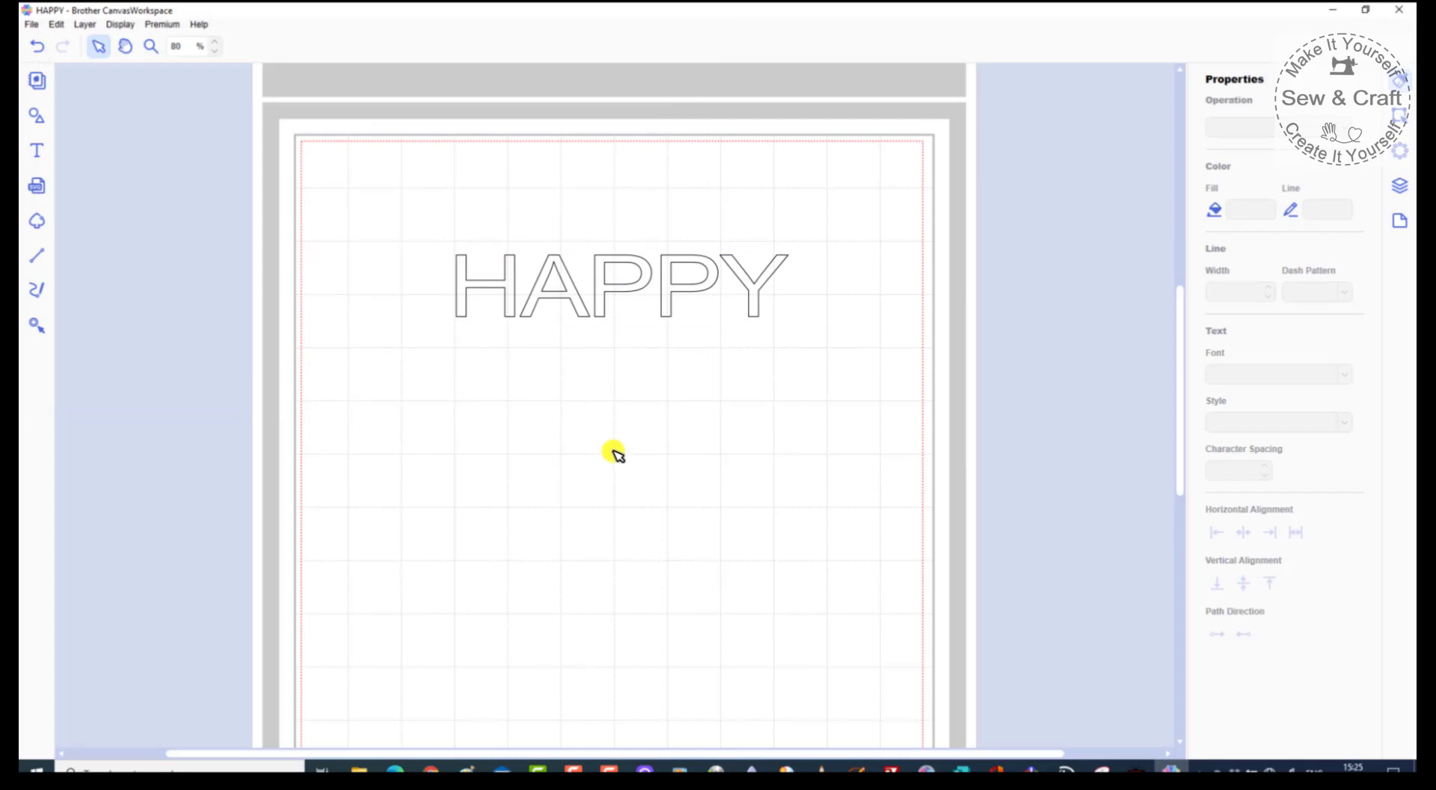
# Switch to File Explorer, check the Words folder in MY Projects 2020 for the saved HAPPY.cwprj file, and close the folder.
pyautogui.click(1337, 12)
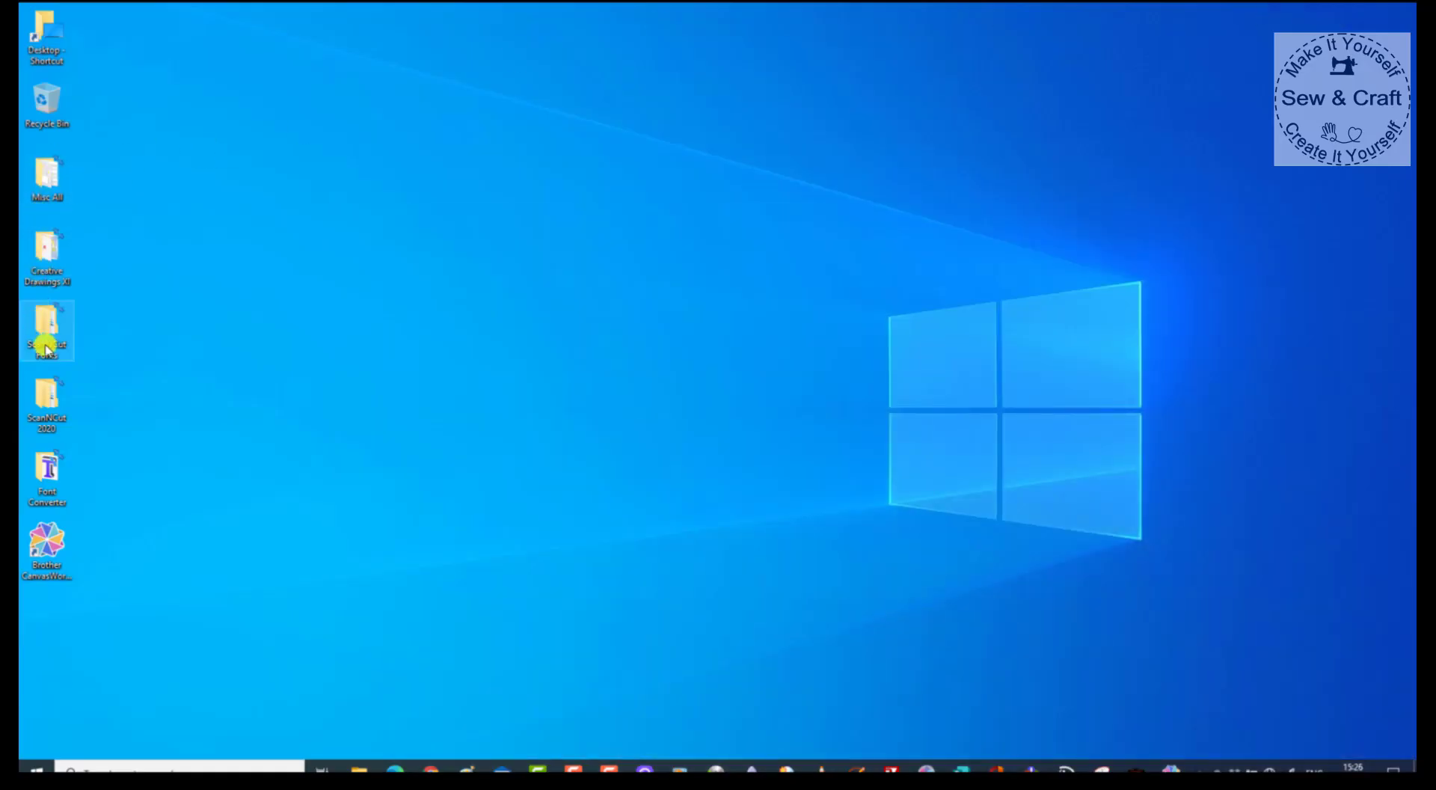
pyautogui.doubleClick(56, 389)
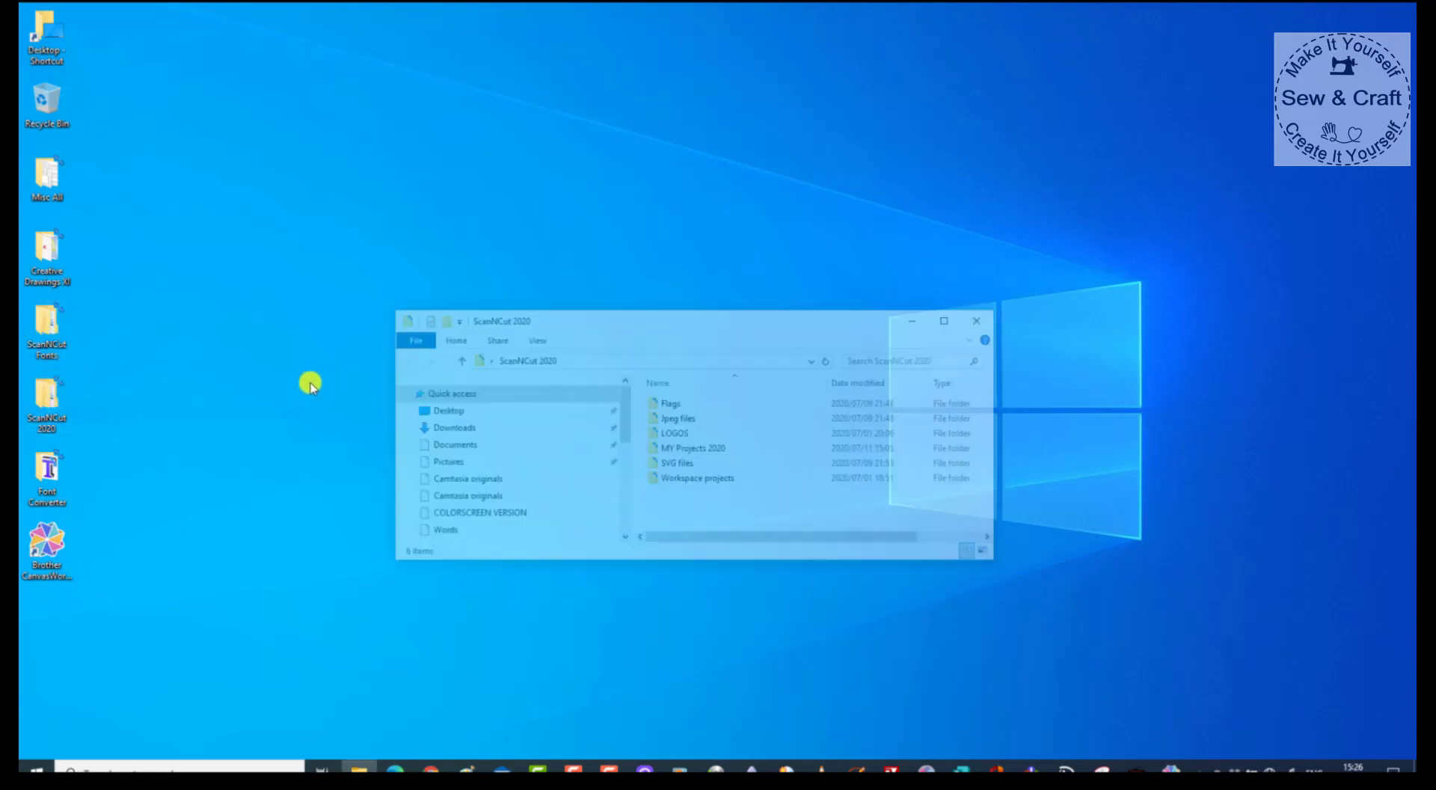
pyautogui.doubleClick(689, 453)
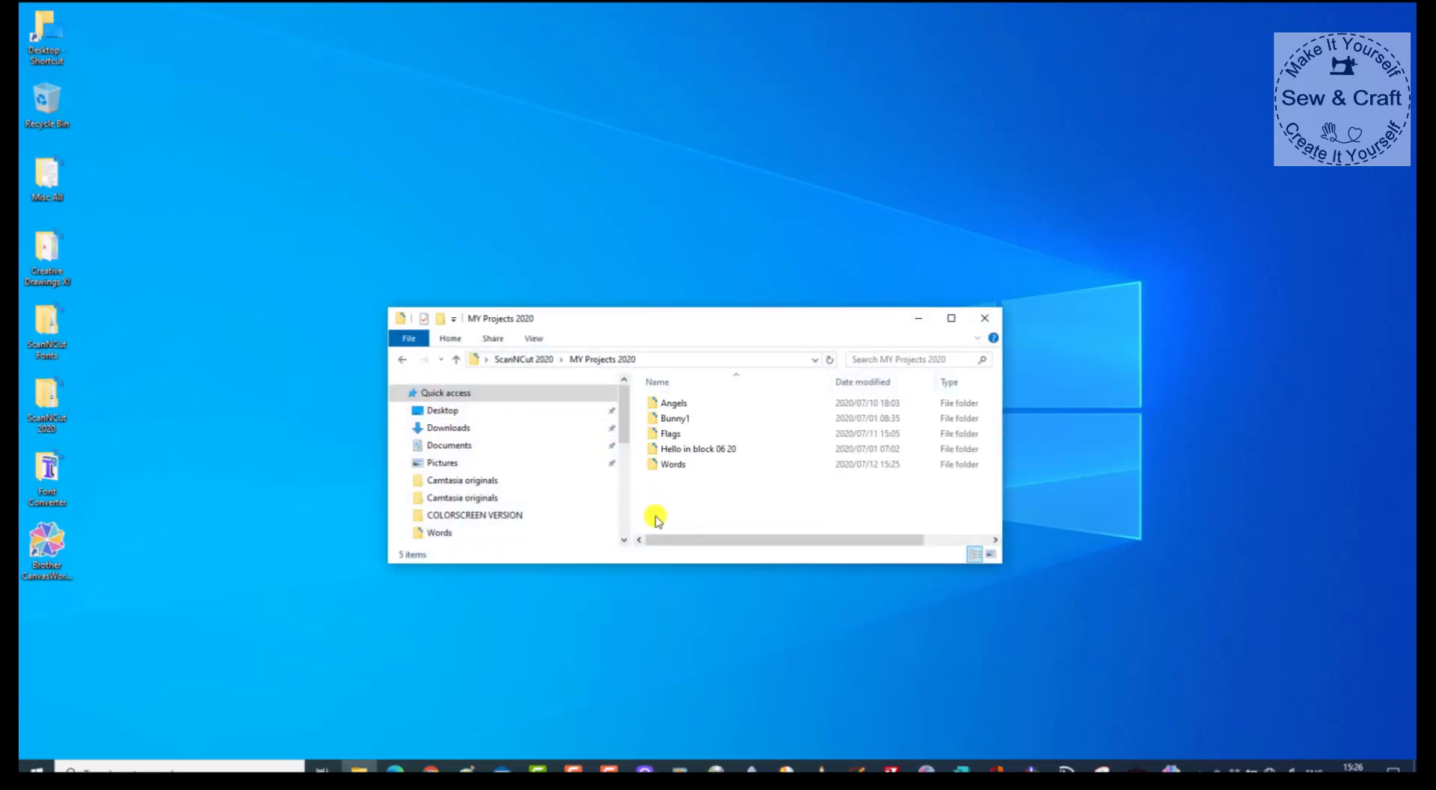
pyautogui.doubleClick(673, 463)
pyautogui.click(660, 403)
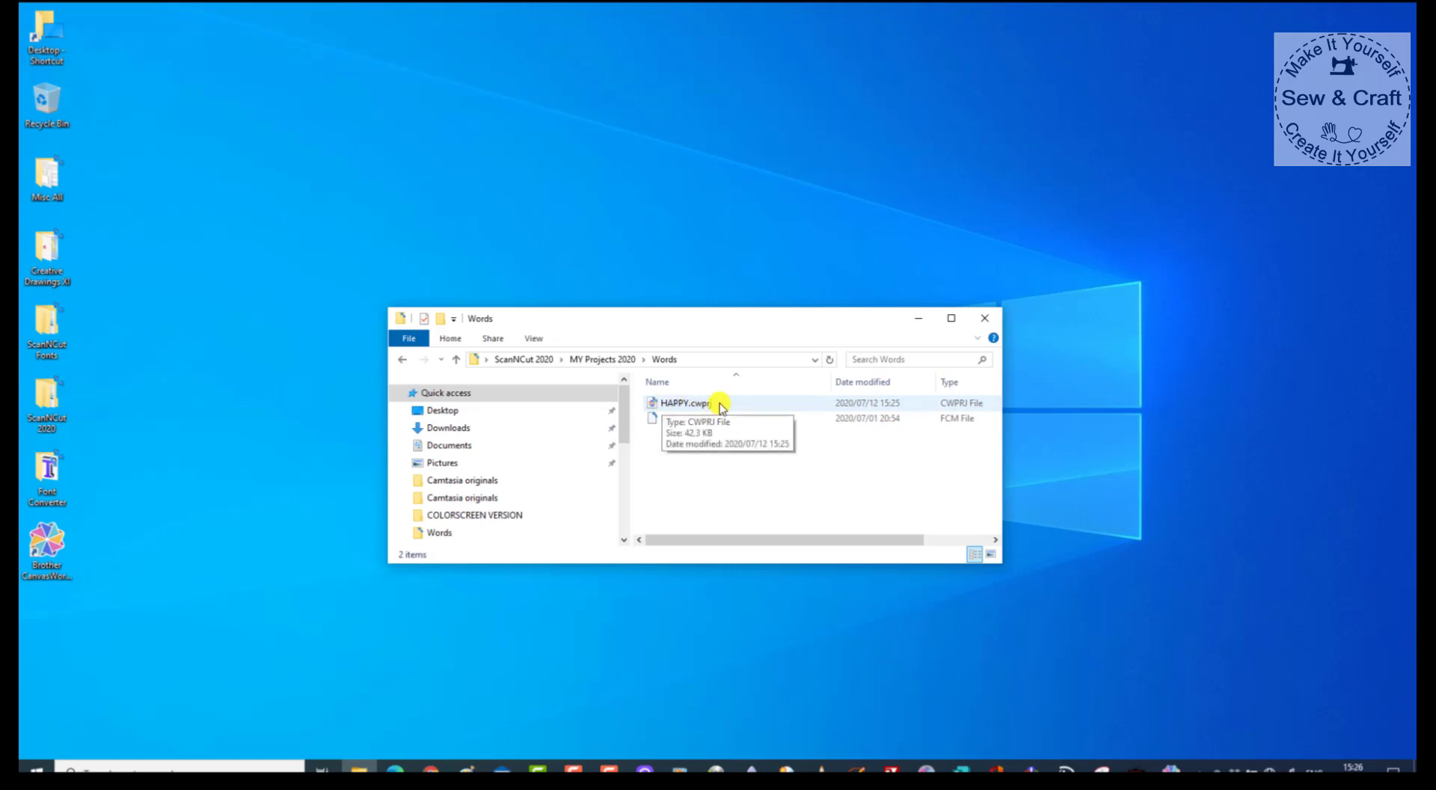
pyautogui.click(984, 318)
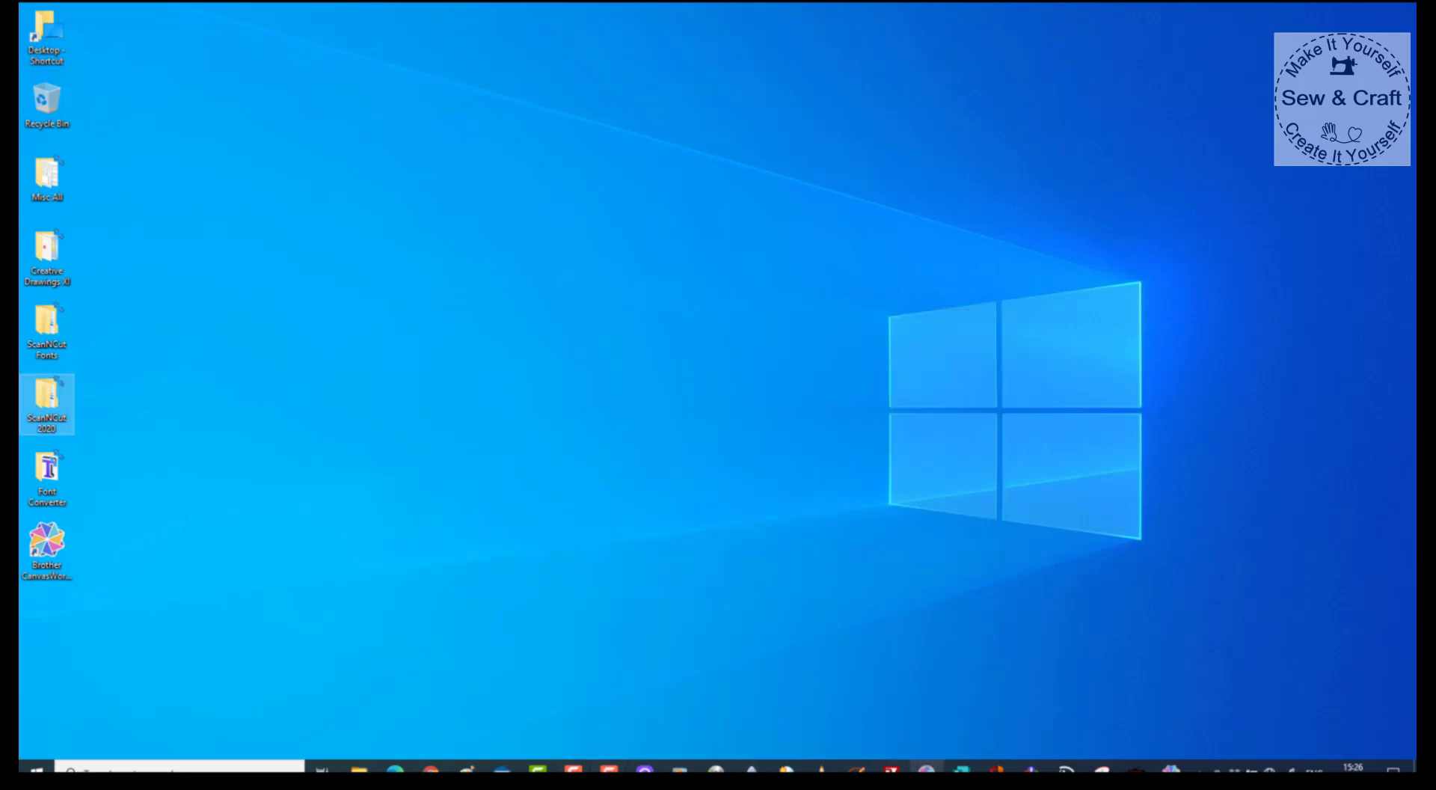
# Return to CanvasWorkspace and export the HAPPY design as the FCM file HAPPY.fcm in the Words folder.
pyautogui.click(1172, 768)
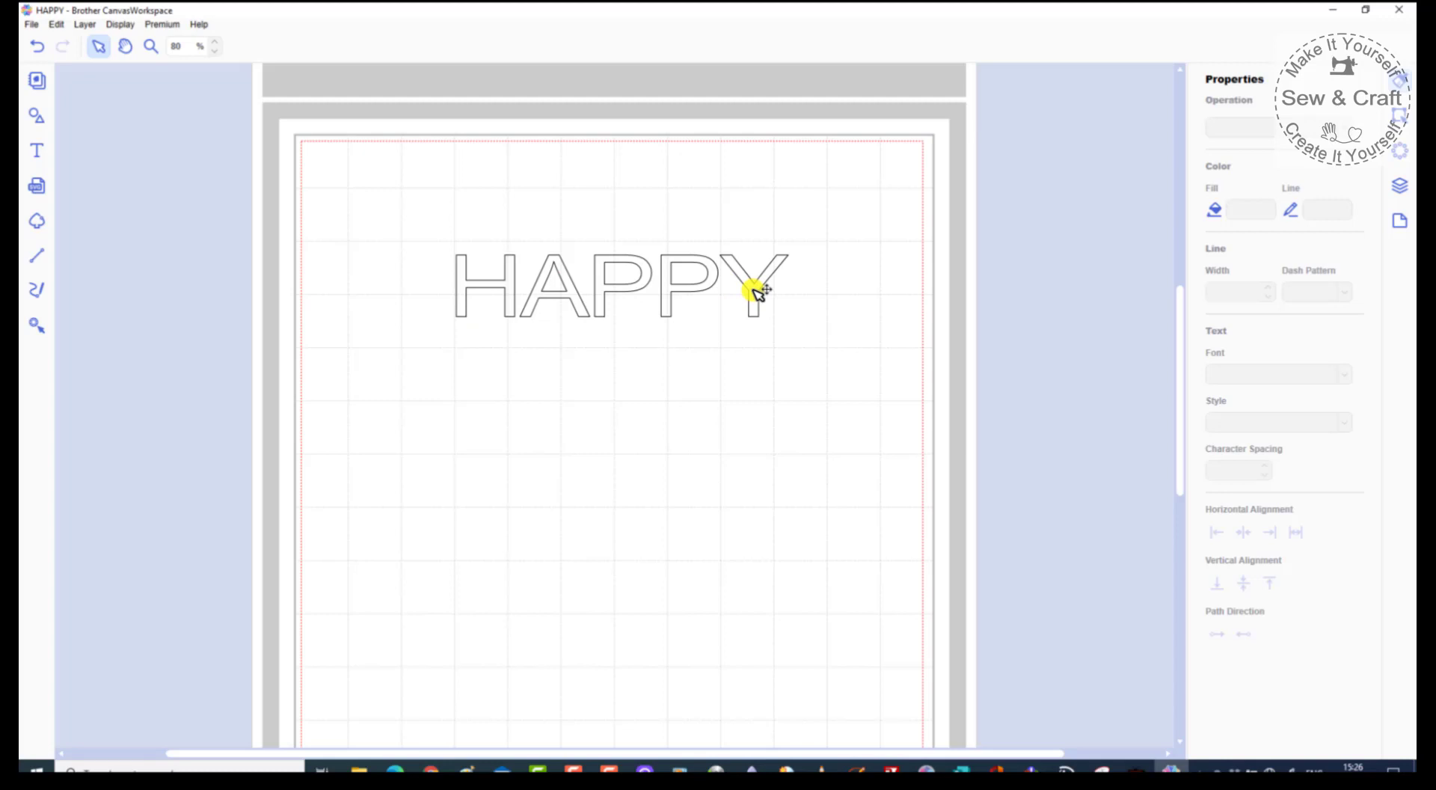
pyautogui.click(31, 25)
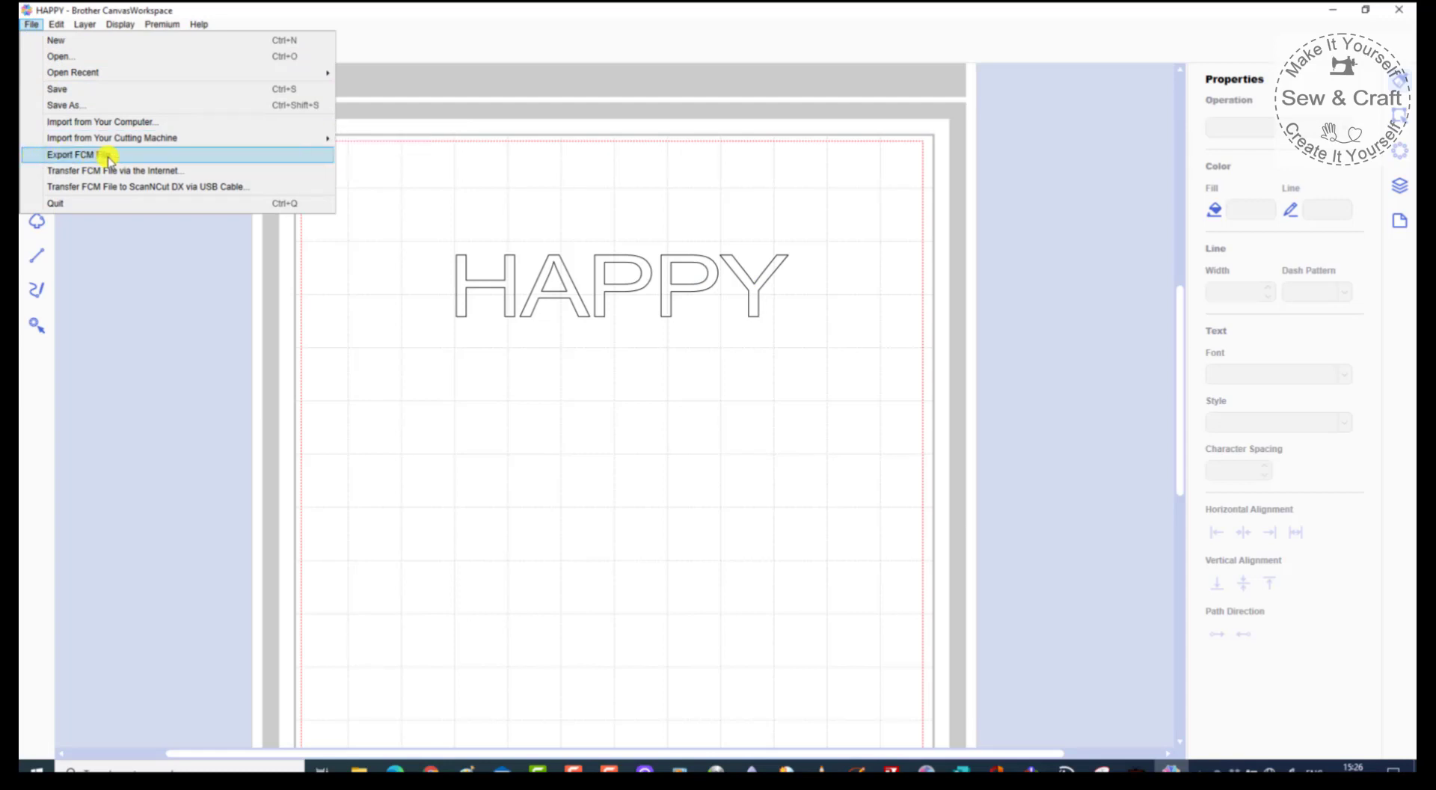
pyautogui.click(146, 157)
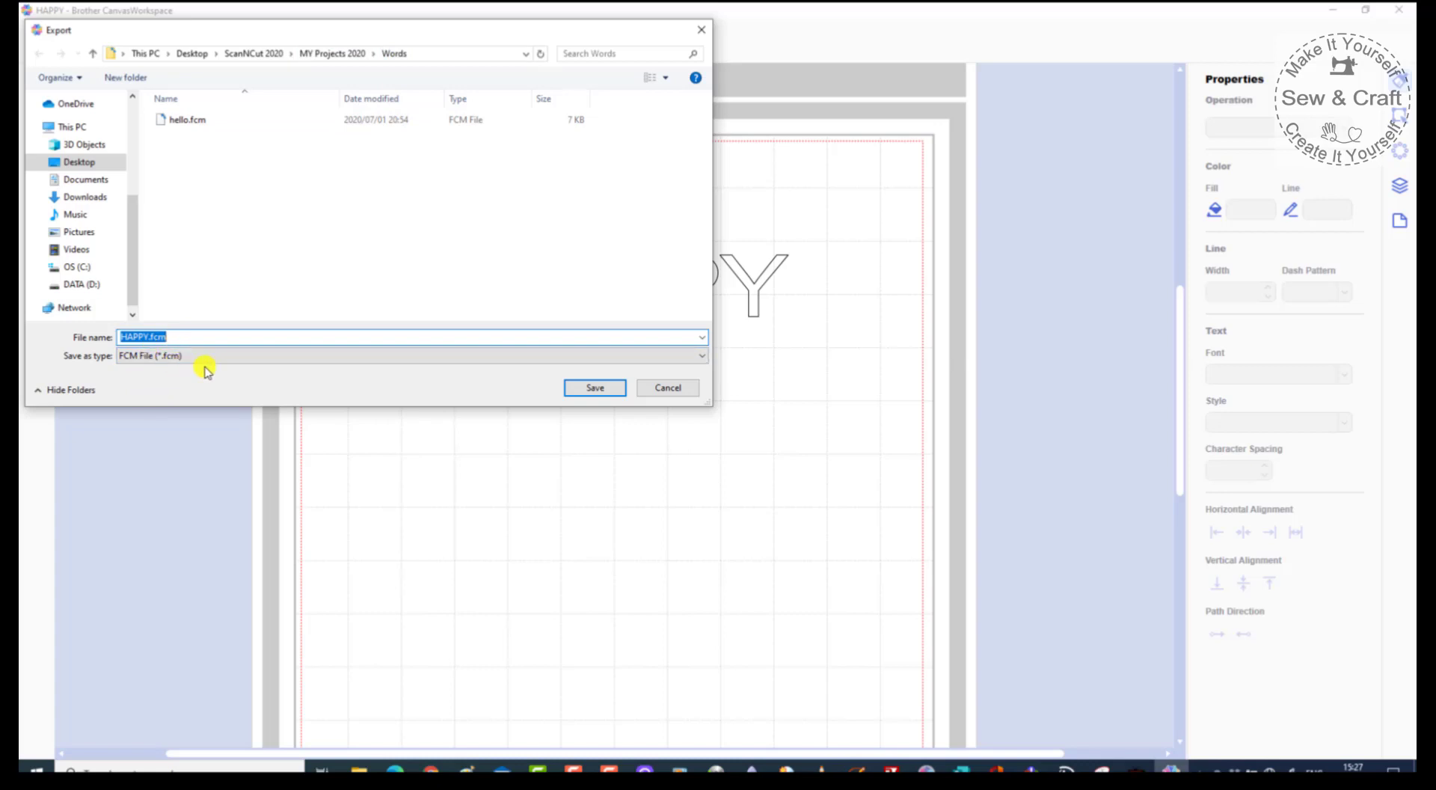
pyautogui.click(589, 392)
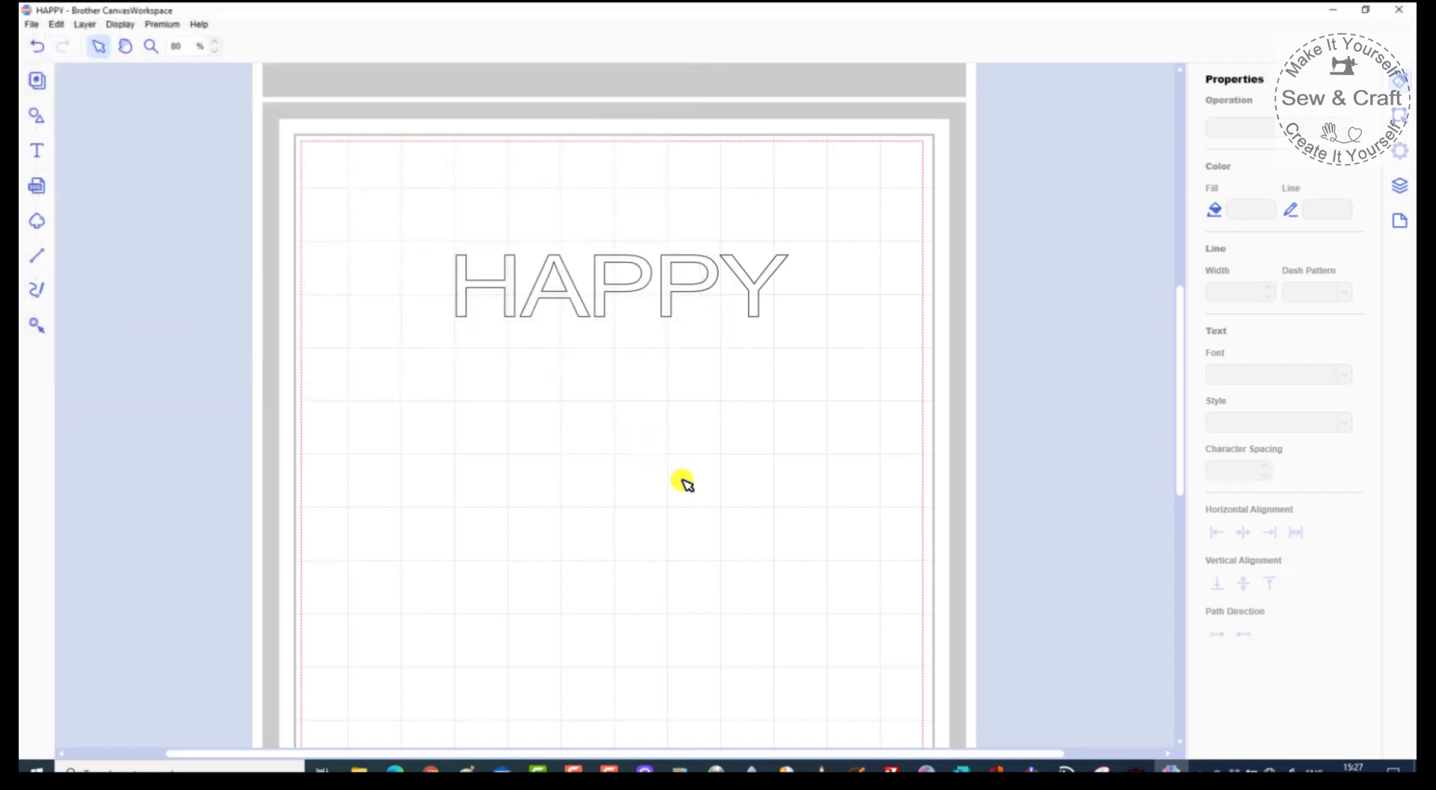
# Switch to File Explorer and check the Words folder inside ScanNCut 2020, MY Projects 2020 for the exported HAPPY.fcm file.
pyautogui.click(1328, 10)
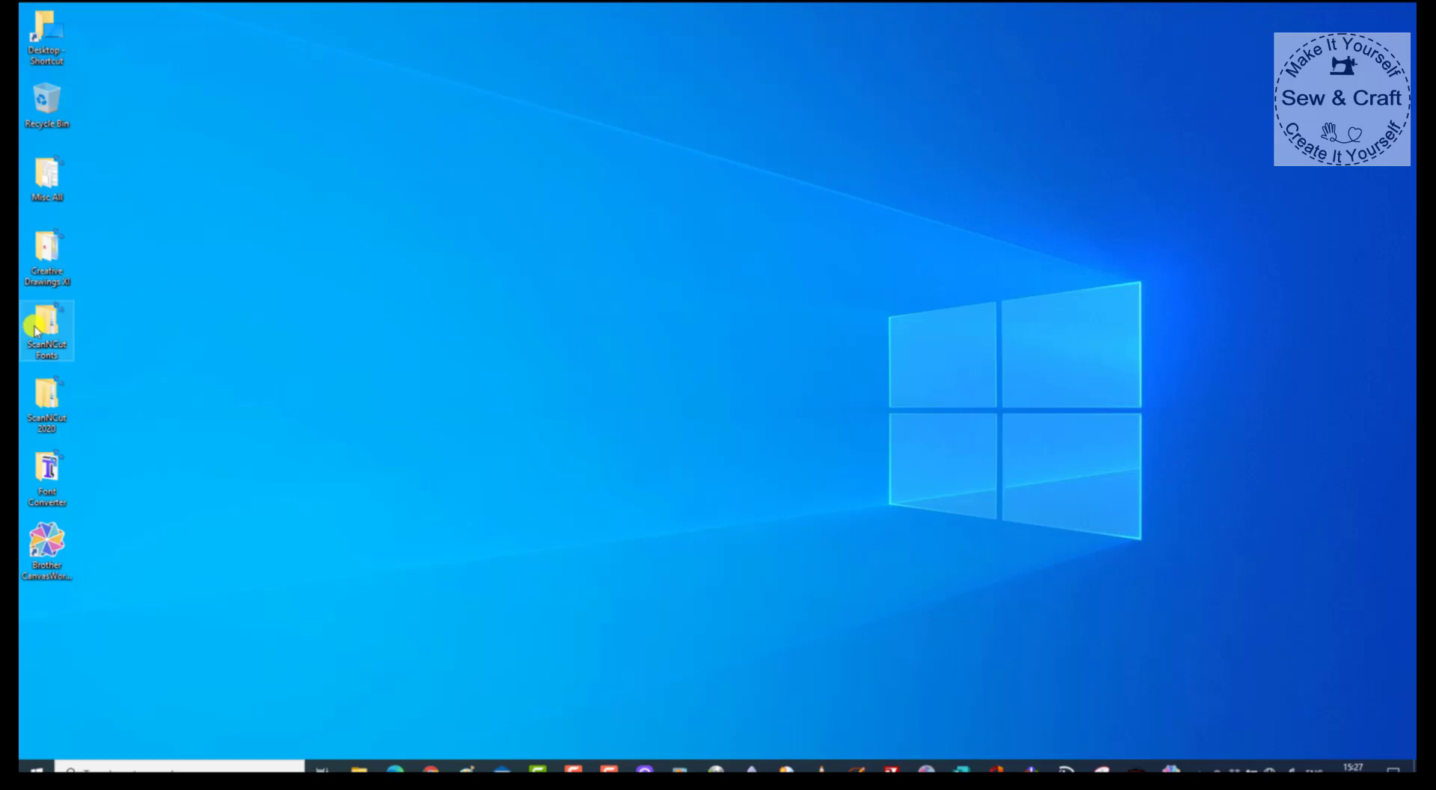
pyautogui.doubleClick(43, 401)
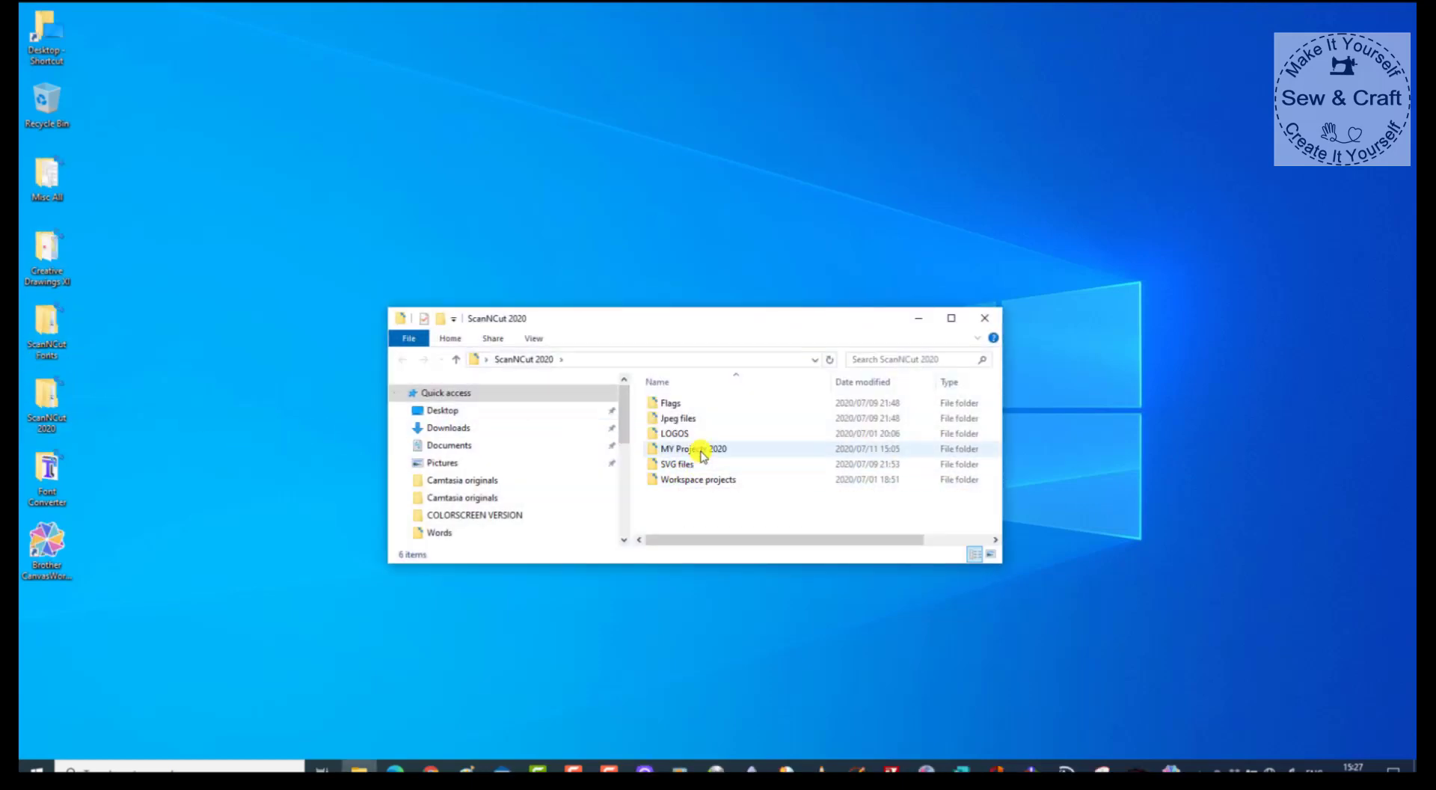
pyautogui.doubleClick(682, 449)
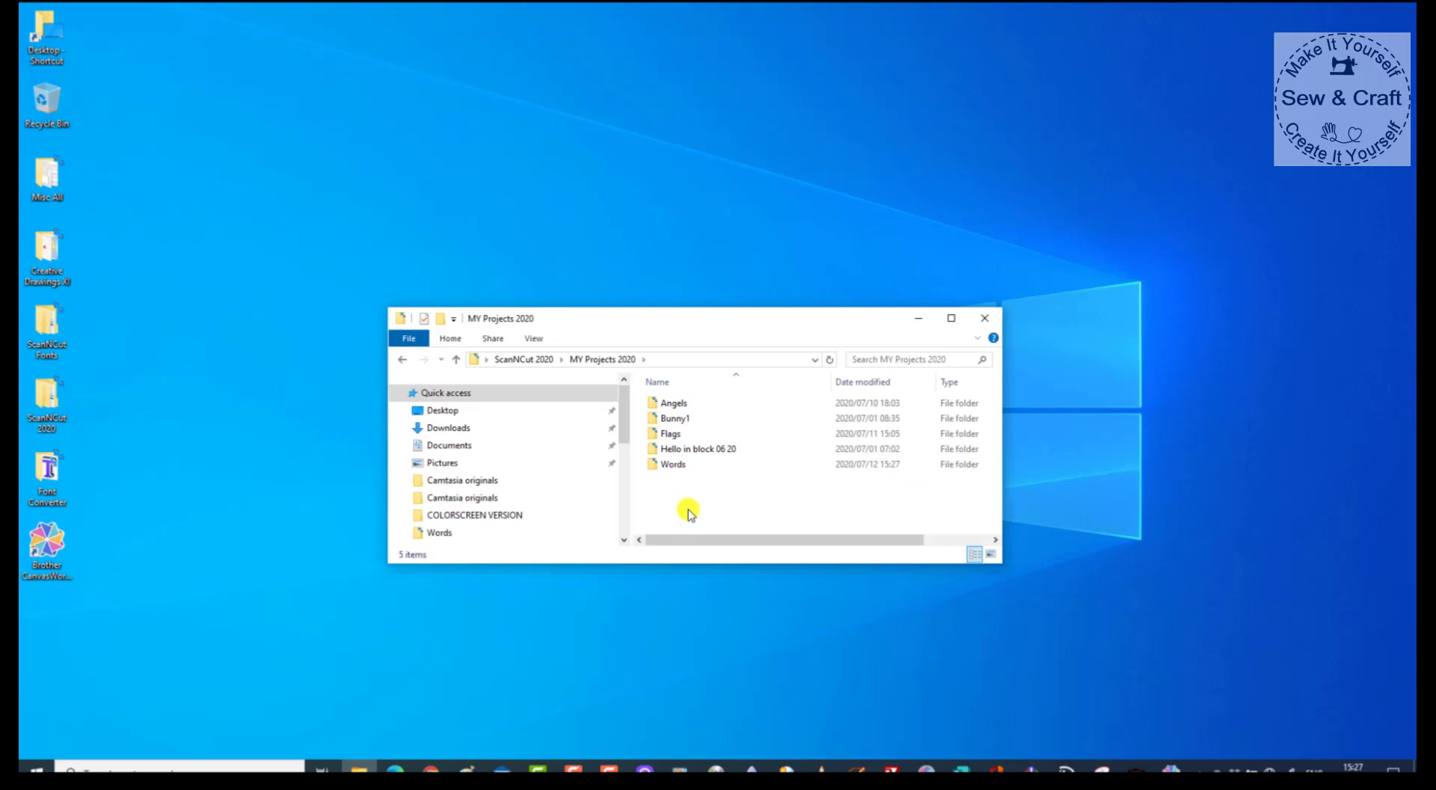
pyautogui.doubleClick(674, 466)
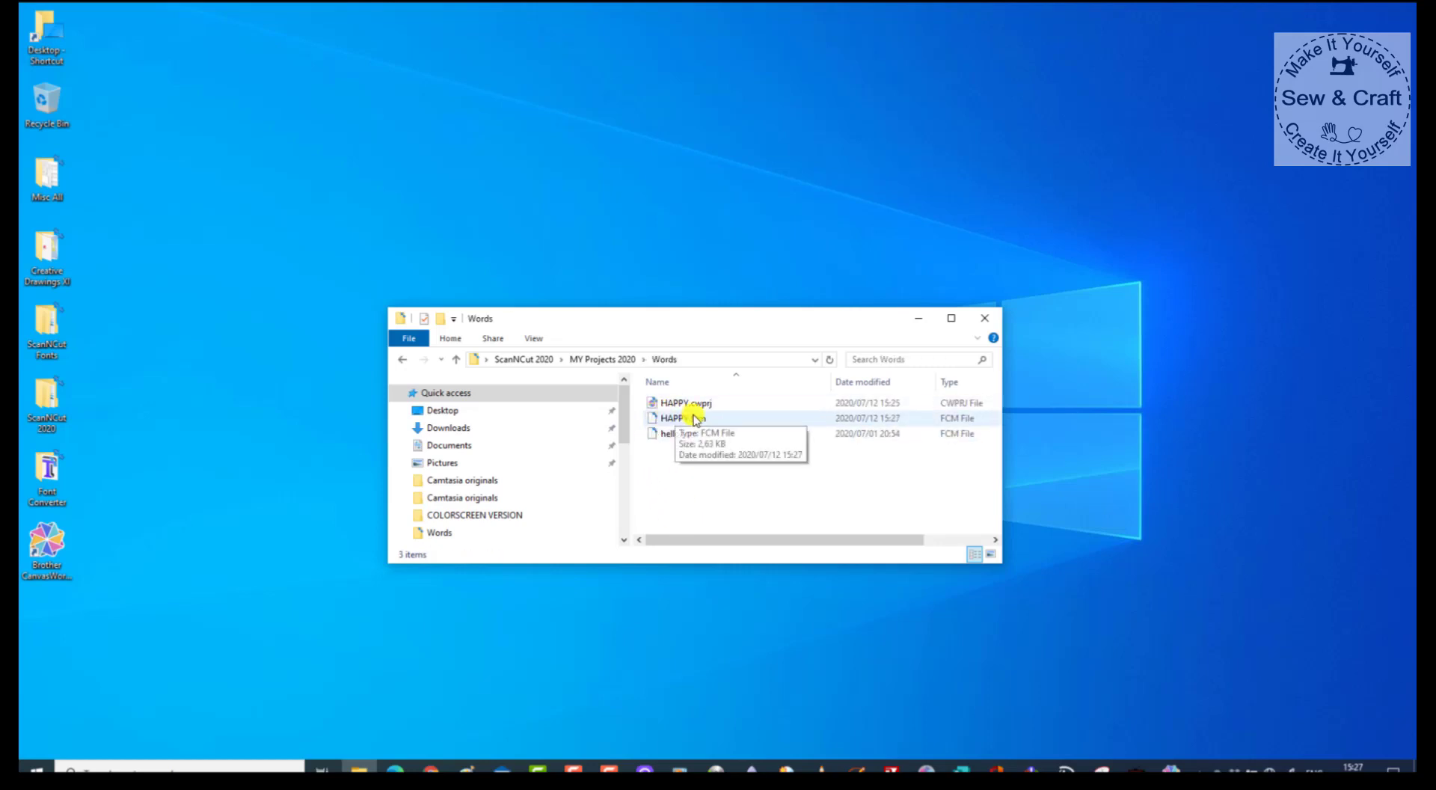
pyautogui.rightClick(768, 423)
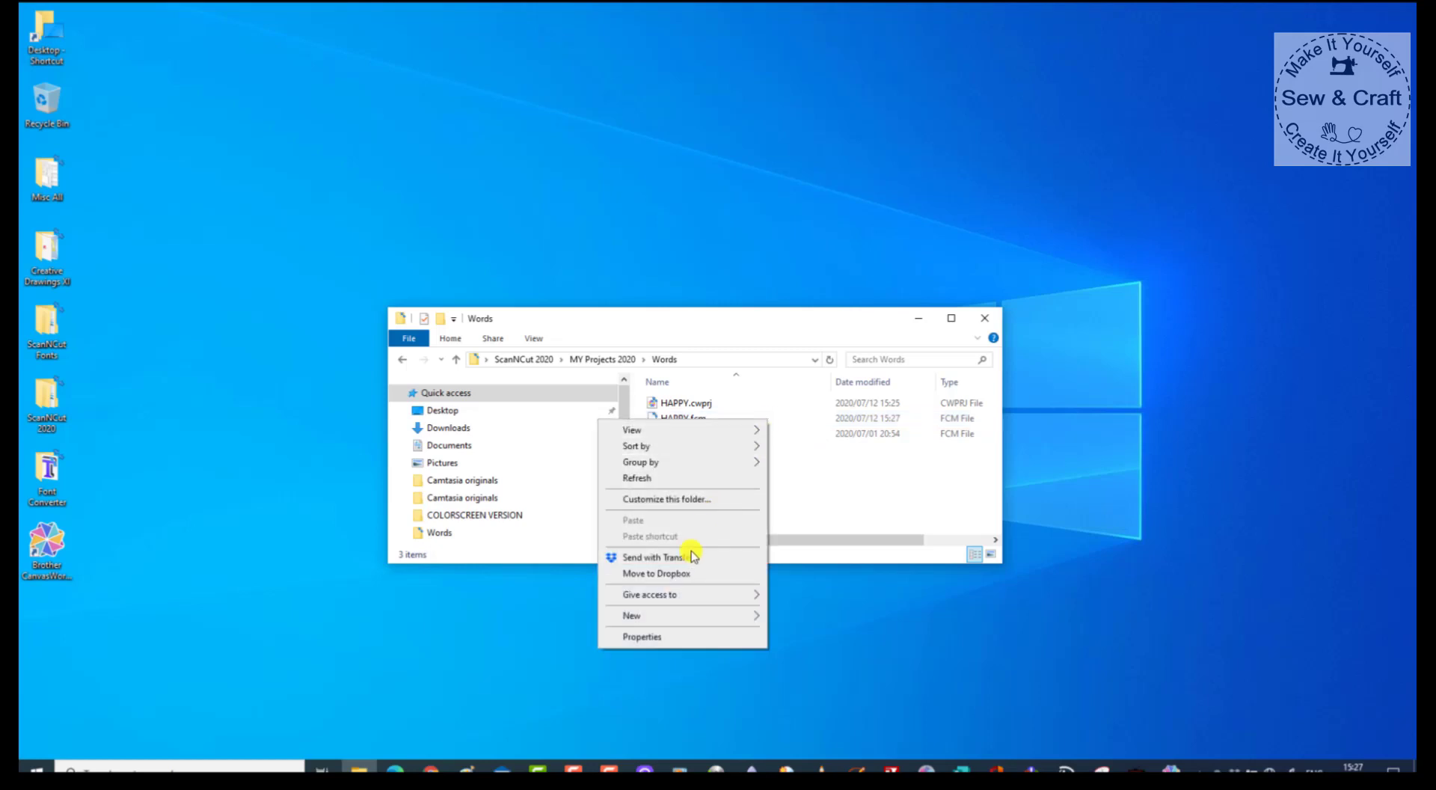
pyautogui.moveTo(680, 599)
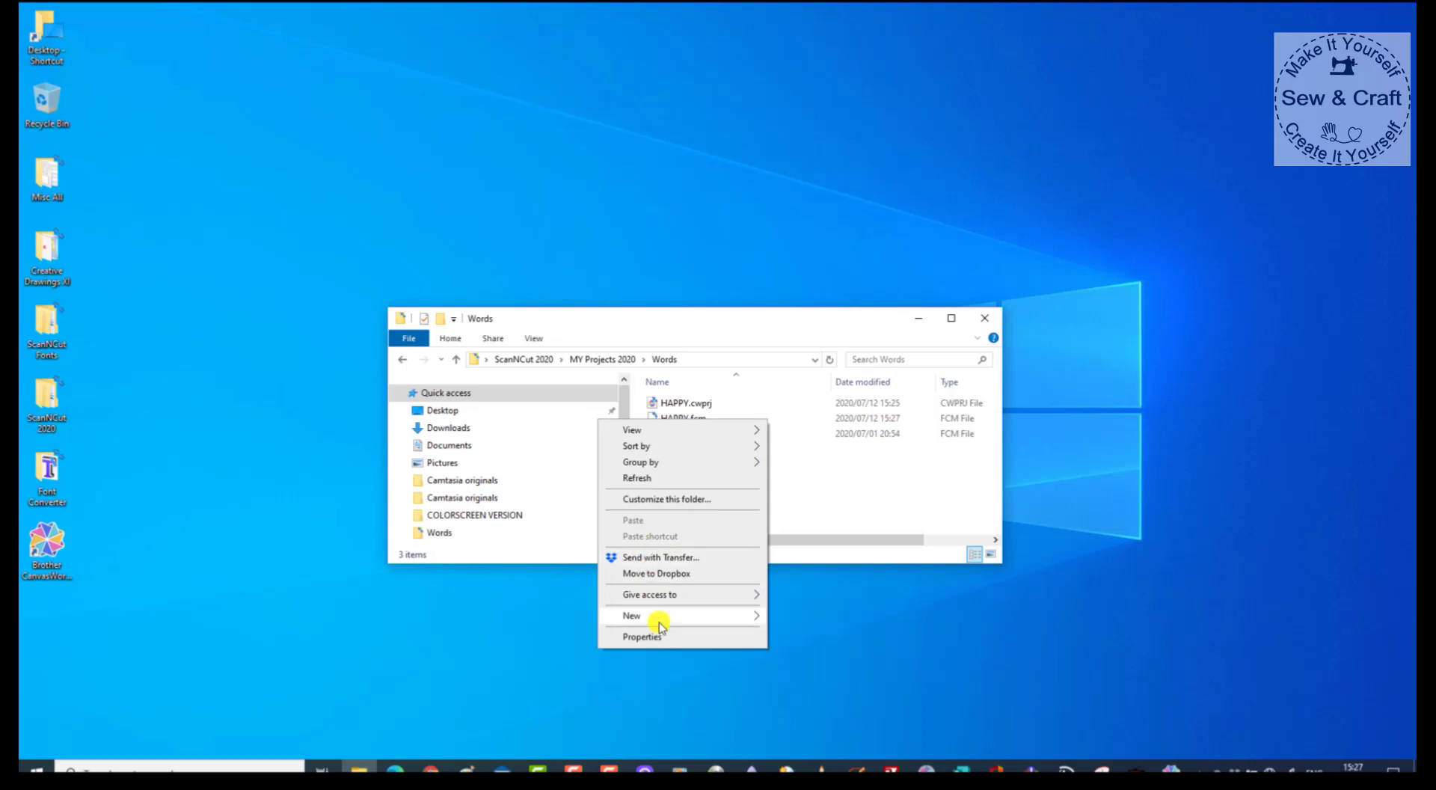
pyautogui.click(843, 638)
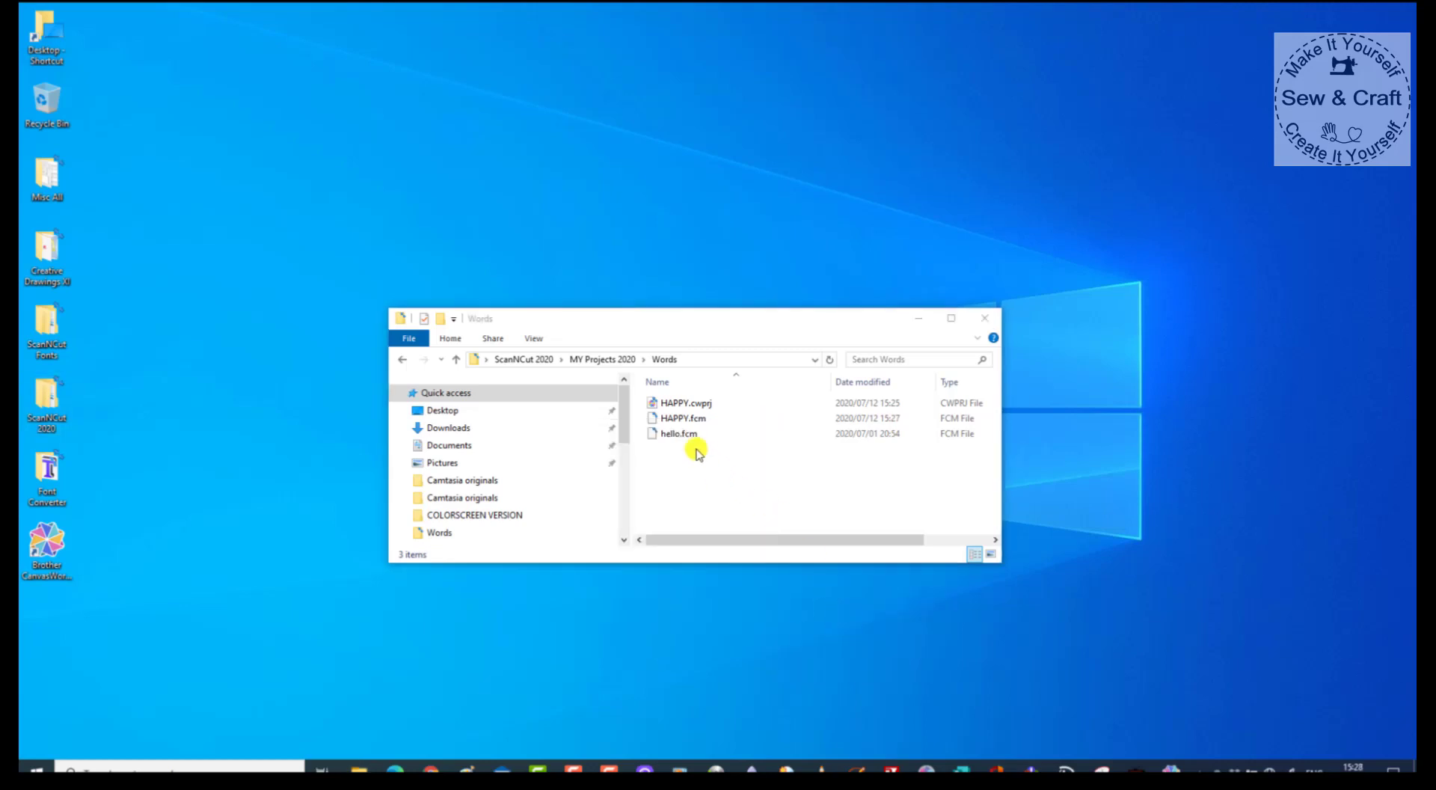
# Review the destinations that HAPPY.fcm can be sent to, without sending it, and close the Words folder.
pyautogui.click(684, 421)
pyautogui.rightClick(683, 421)
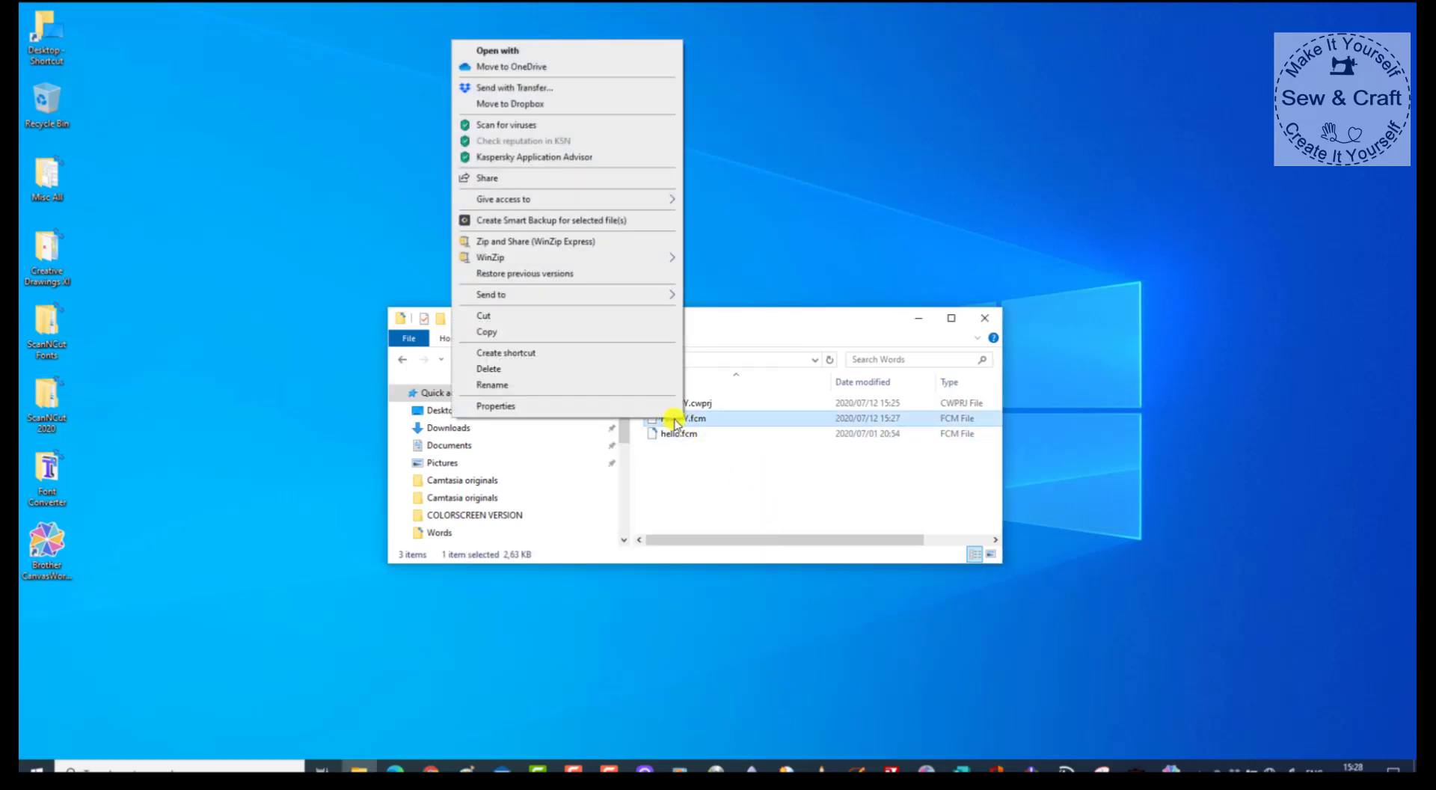
pyautogui.moveTo(497, 299)
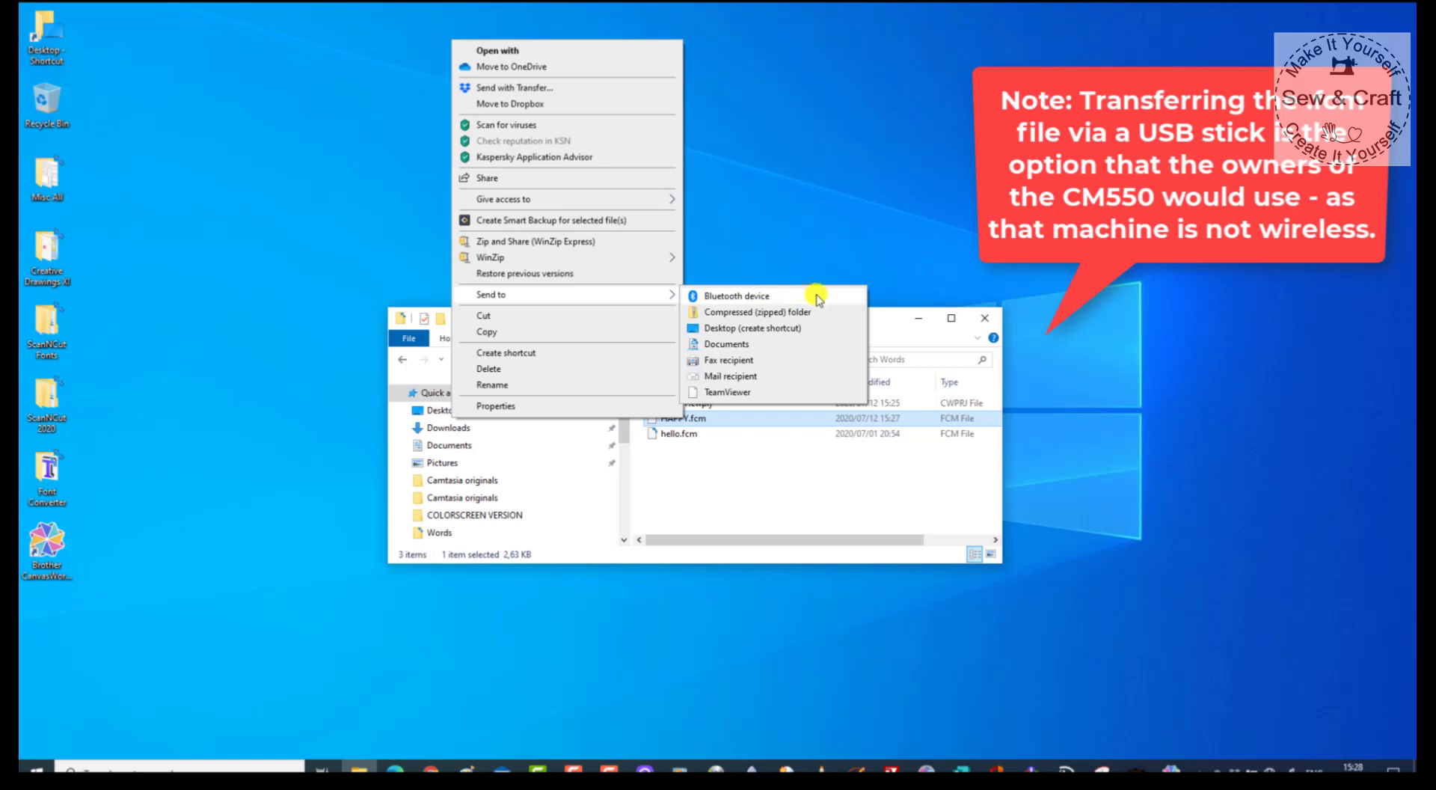
pyautogui.click(822, 213)
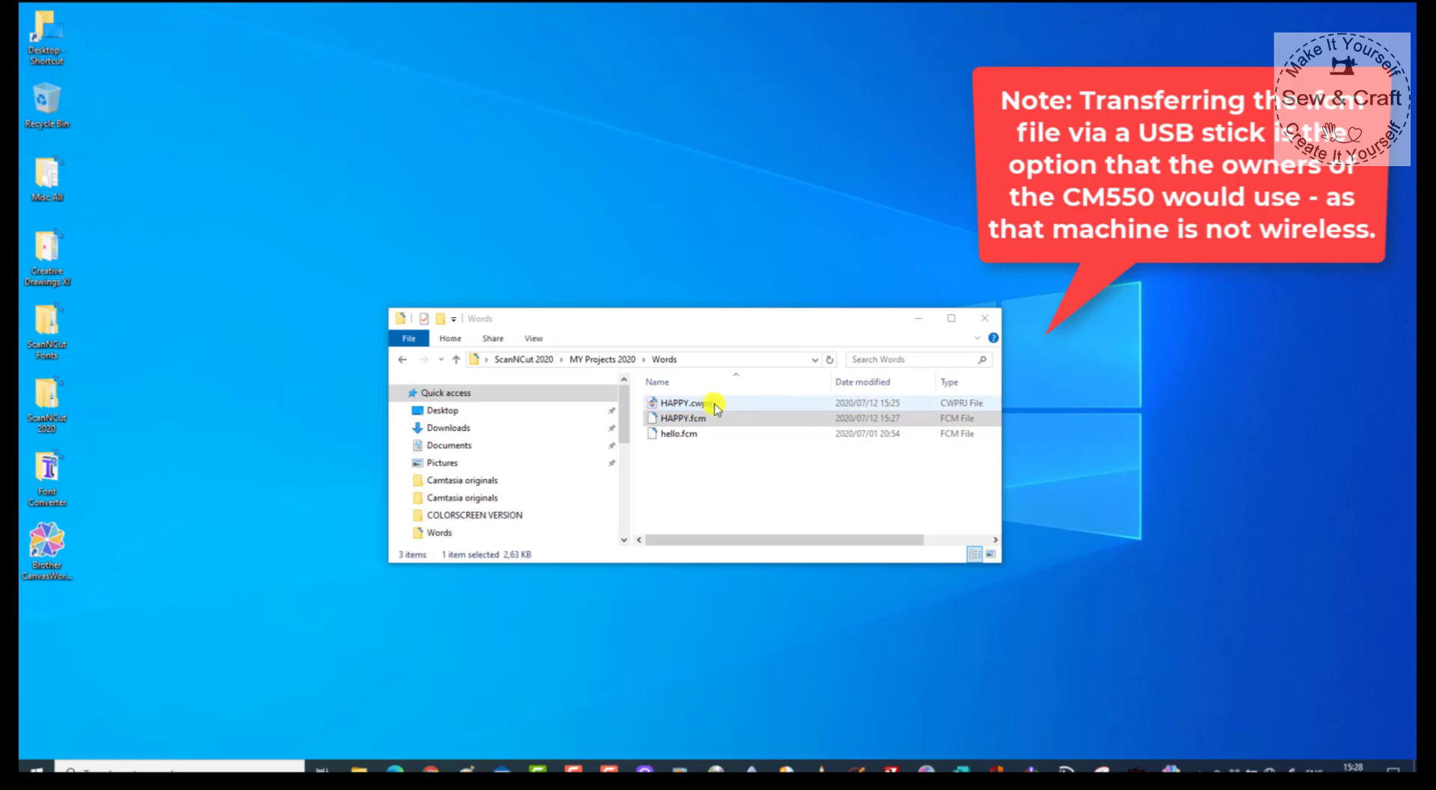
pyautogui.click(992, 323)
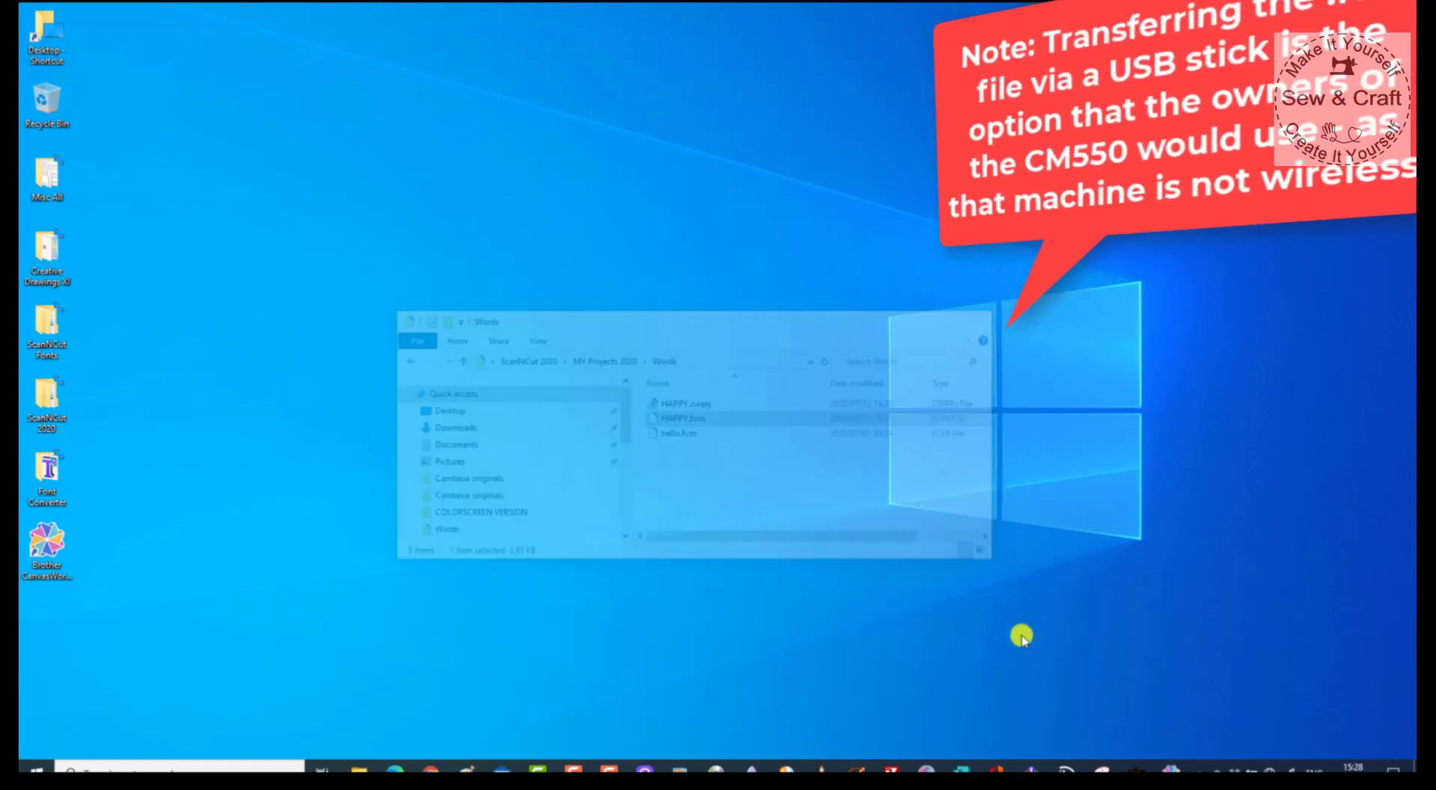
# Return to CanvasWorkspace and check which project files in the Words folder can be opened, without opening any.
pyautogui.click(1167, 765)
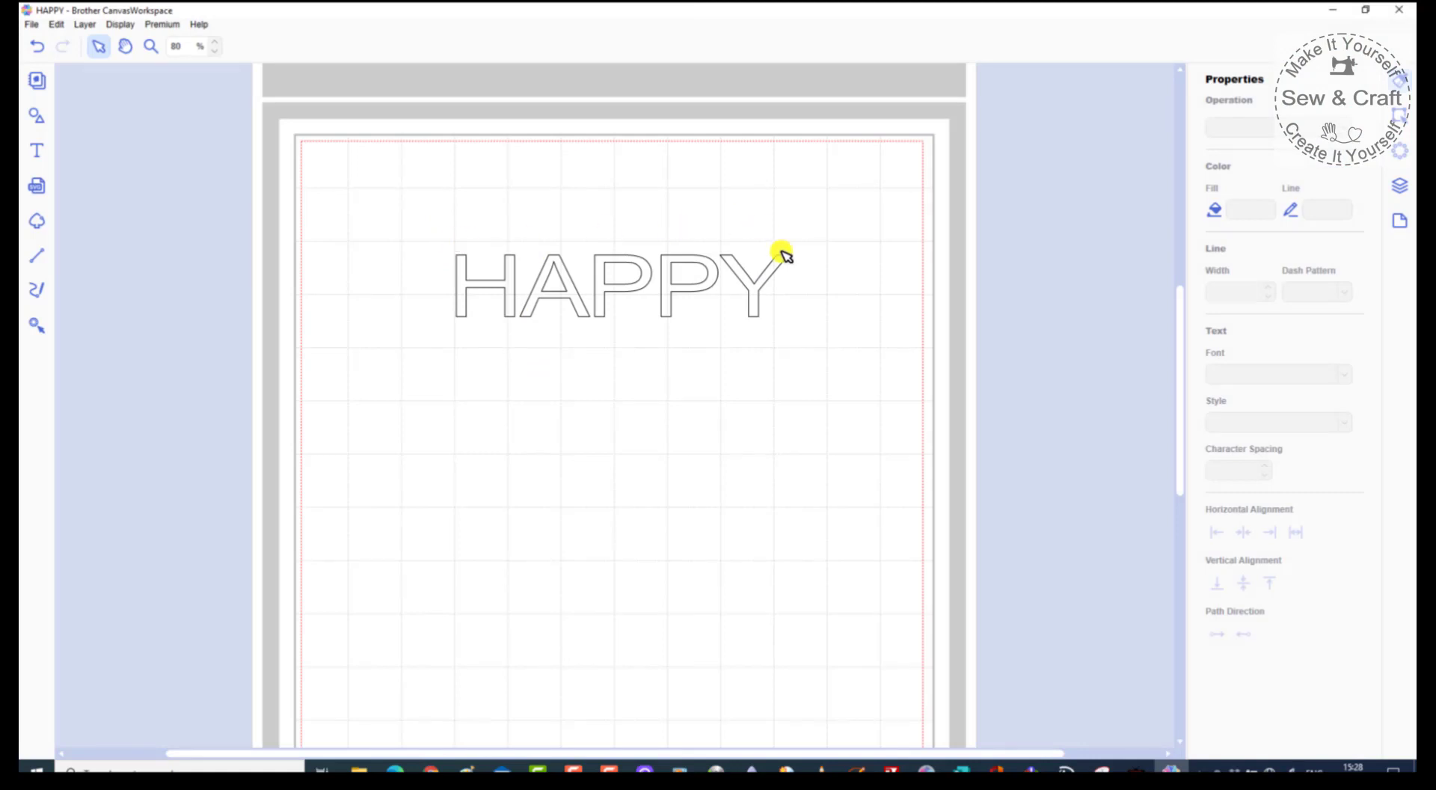
pyautogui.click(27, 22)
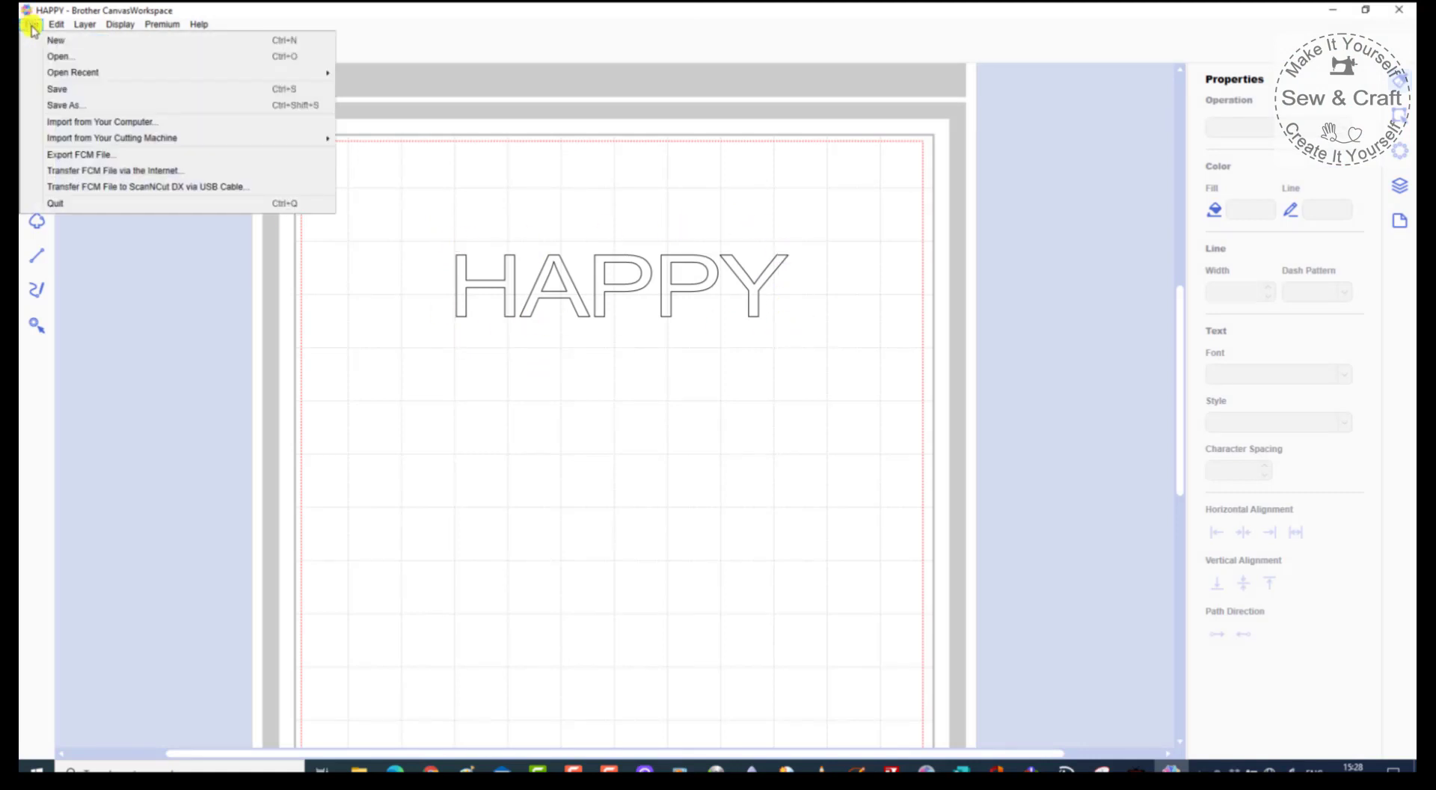
pyautogui.click(54, 56)
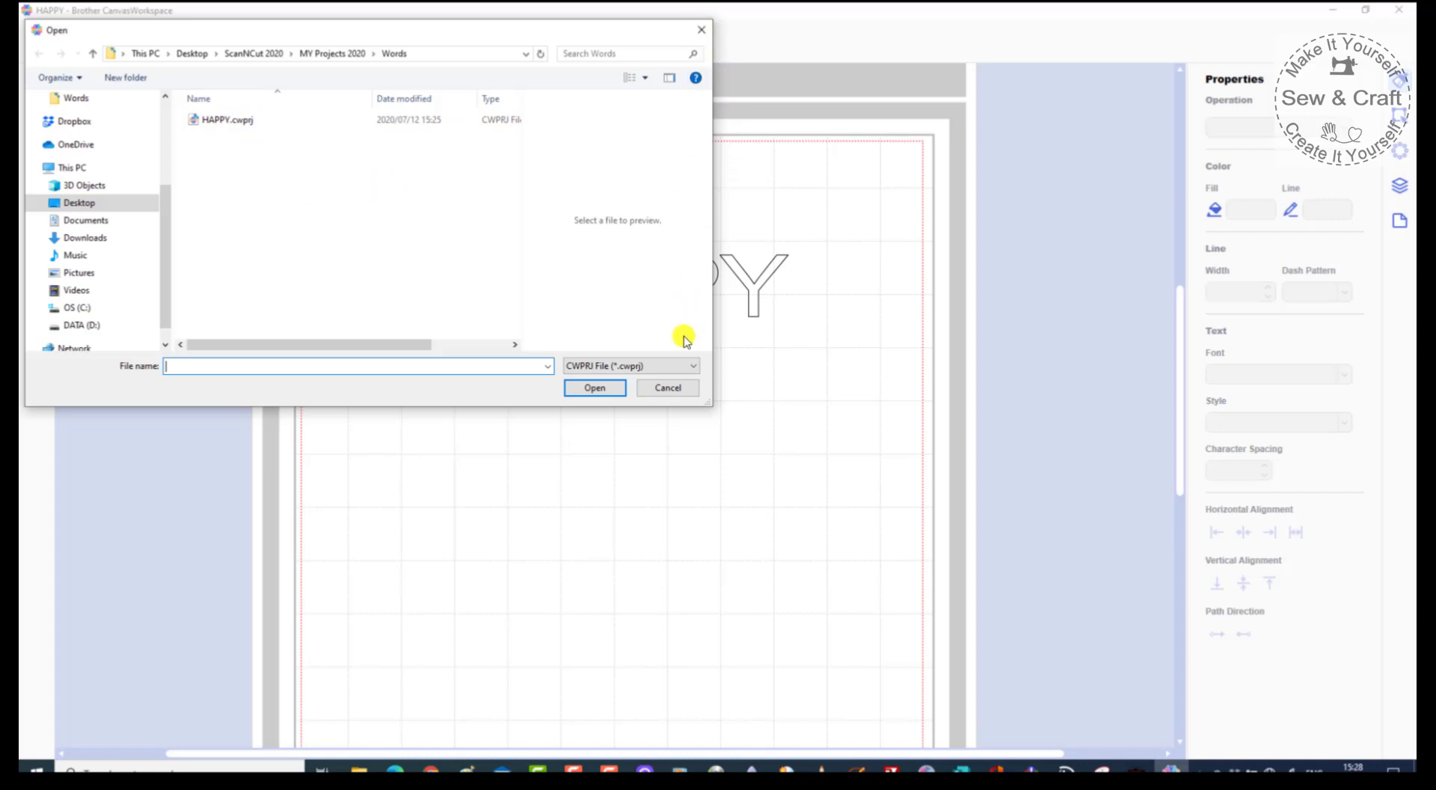
pyautogui.click(670, 390)
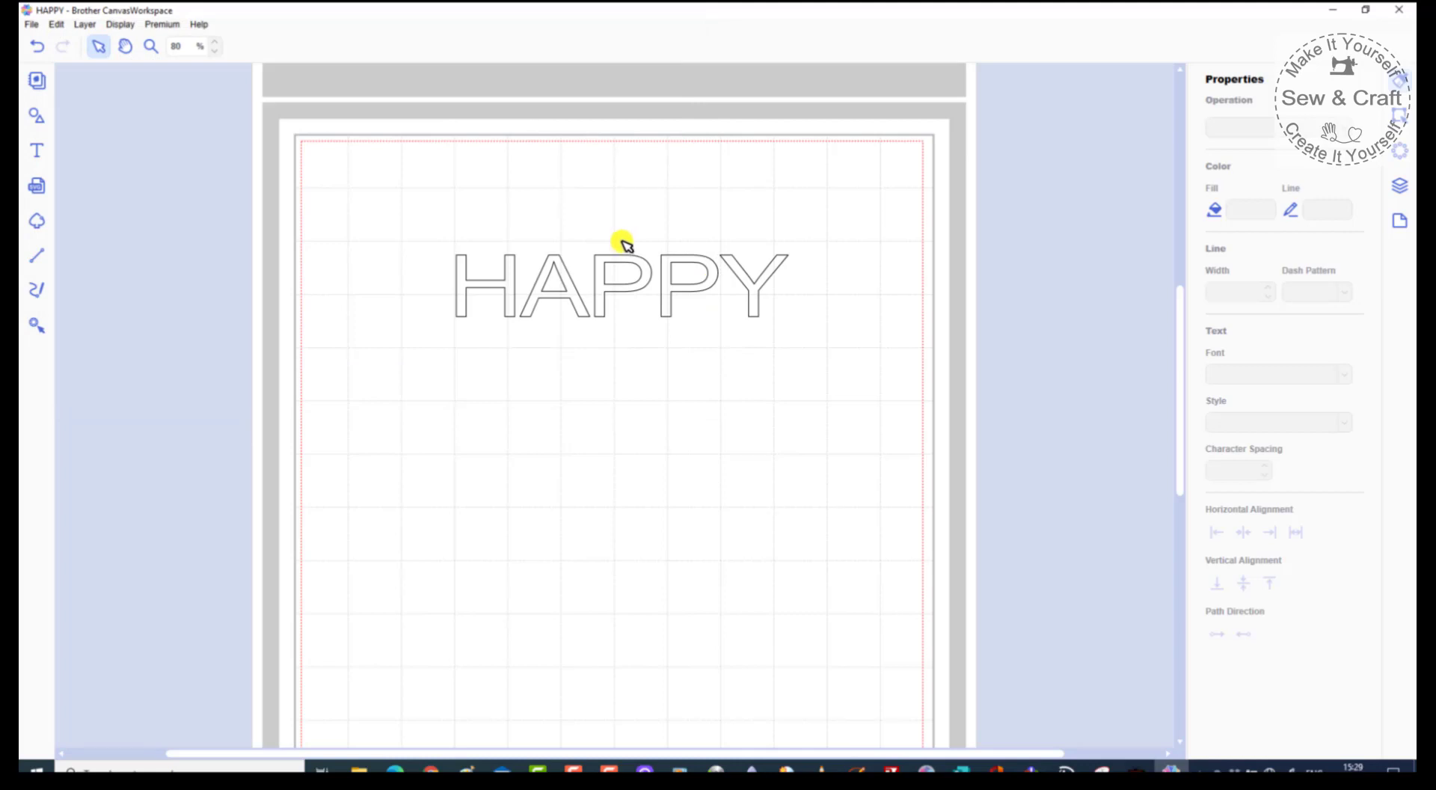
# Try to transfer the HAPPY design as an FCM file via the Internet.
pyautogui.click(32, 25)
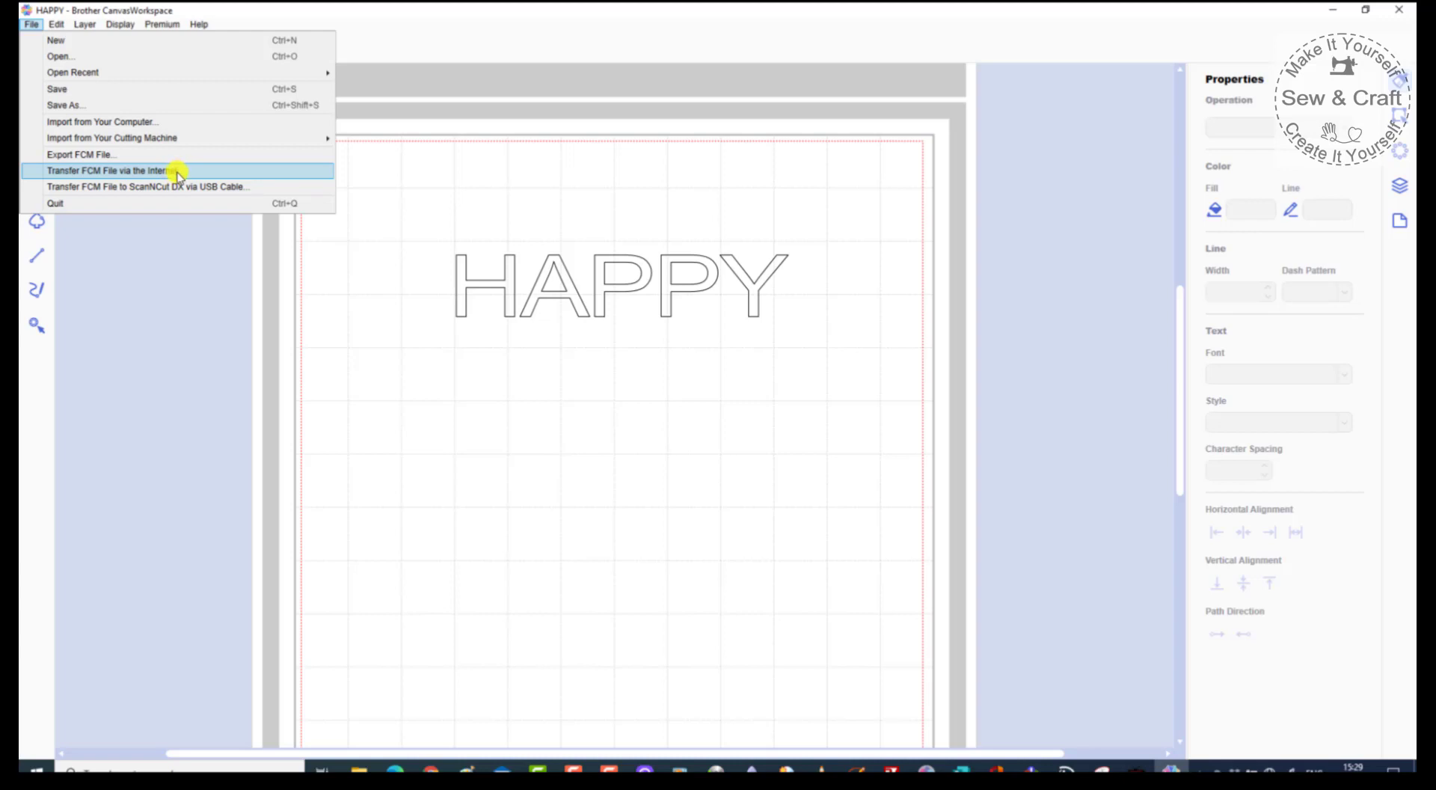
pyautogui.click(178, 174)
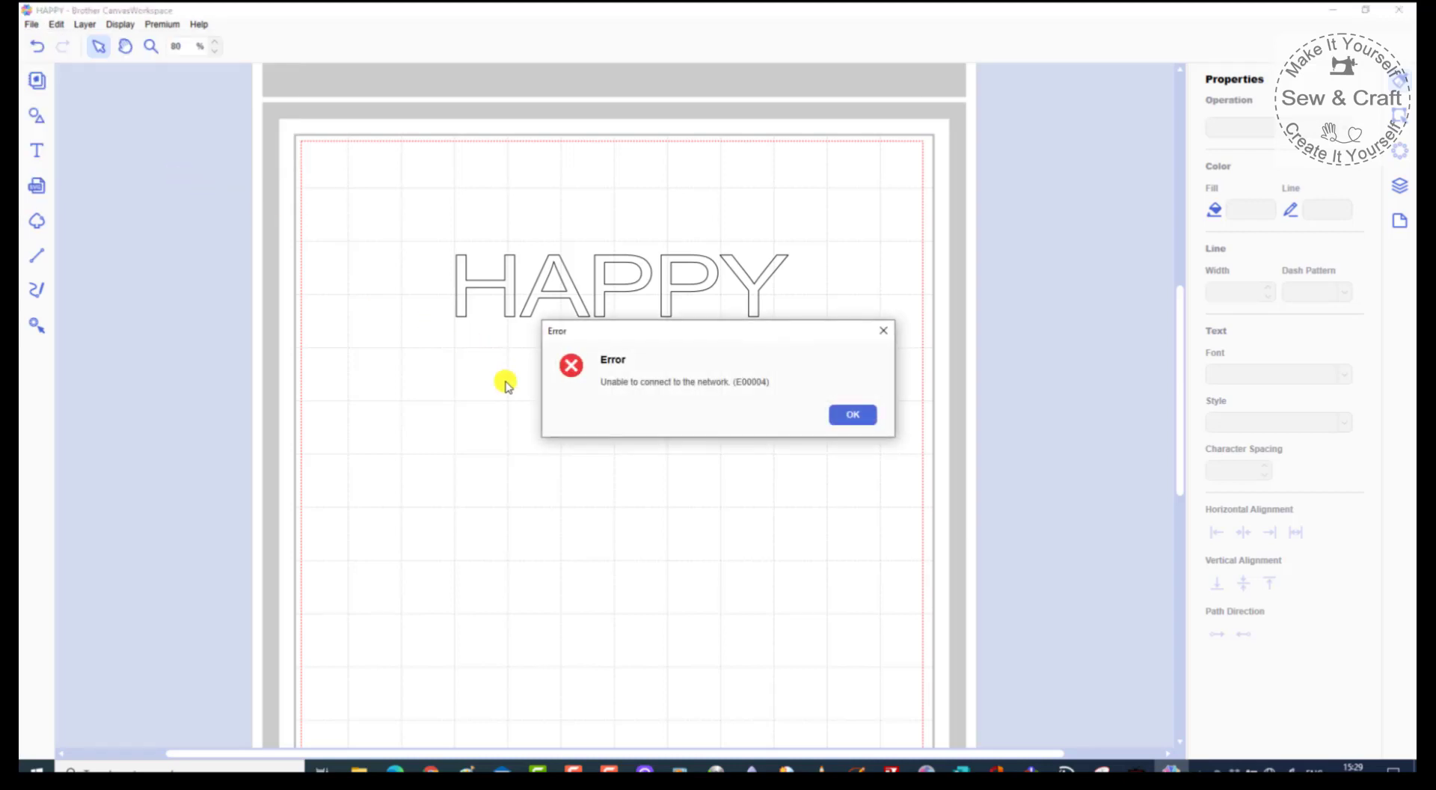
pyautogui.click(855, 421)
pyautogui.click(854, 421)
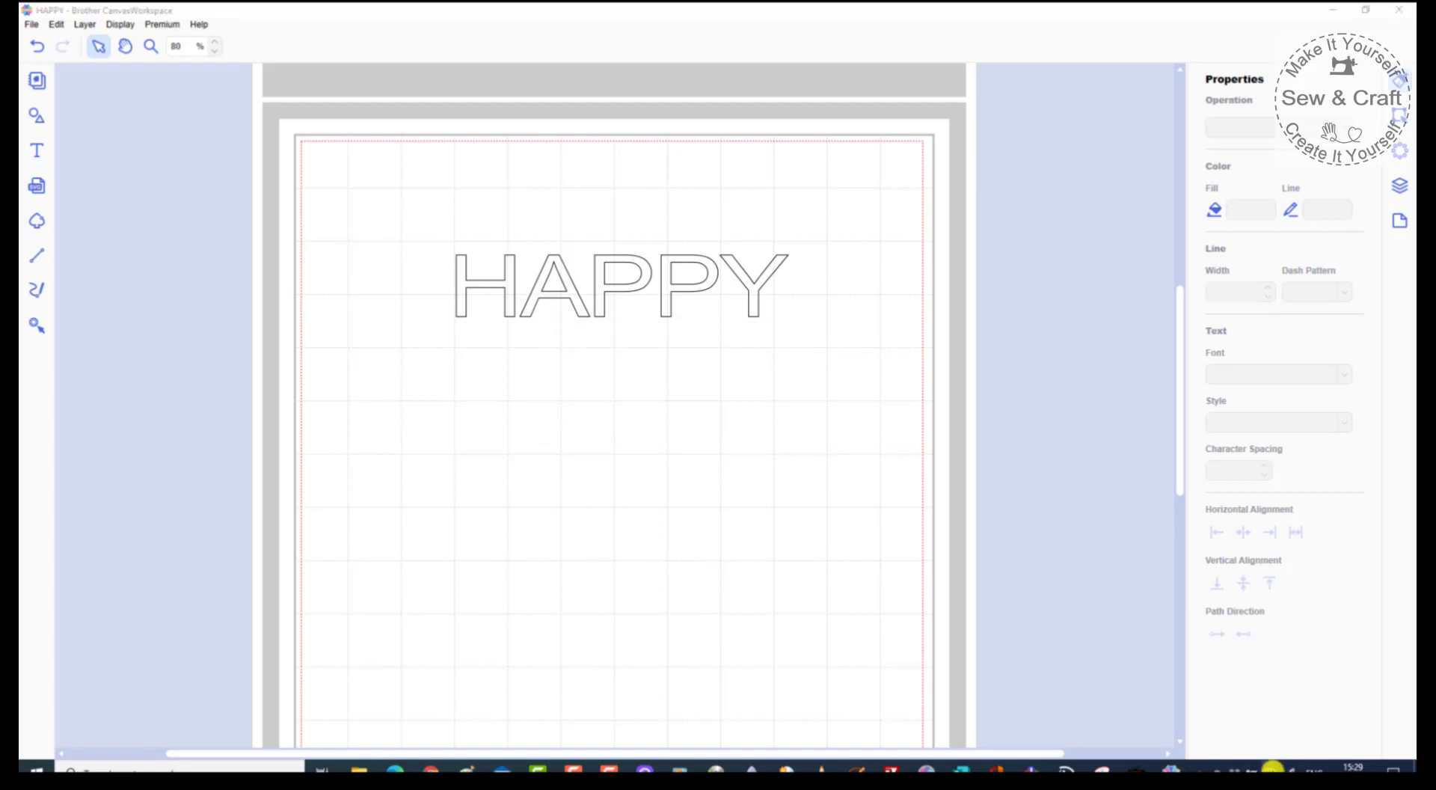
# Connect the computer to a wireless network.
pyautogui.click(1171, 768)
pyautogui.click(1246, 364)
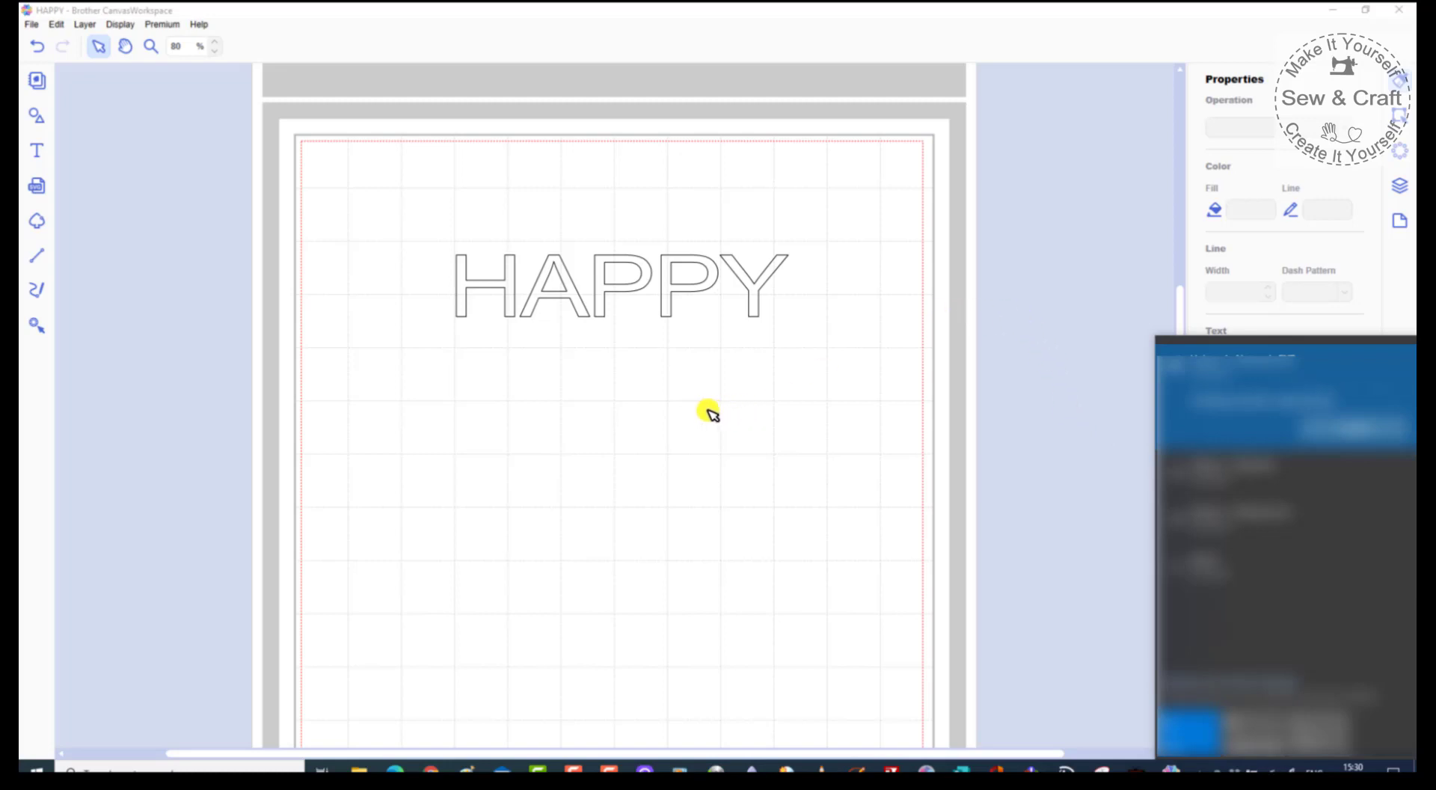
pyautogui.click(1002, 452)
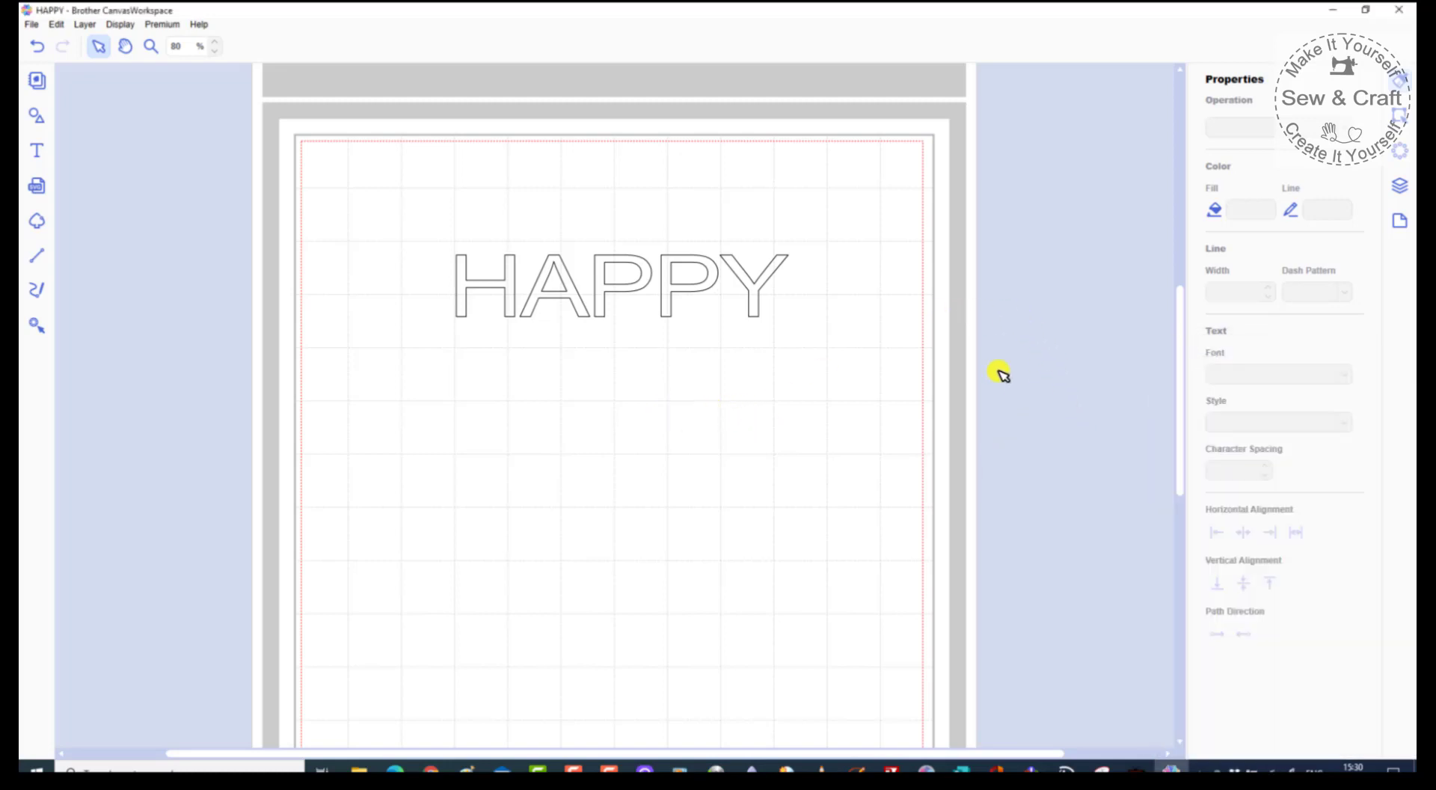
# Transfer the HAPPY design as an FCM file via the Internet to the registered machine and acknowledge the transfer.
pyautogui.click(32, 24)
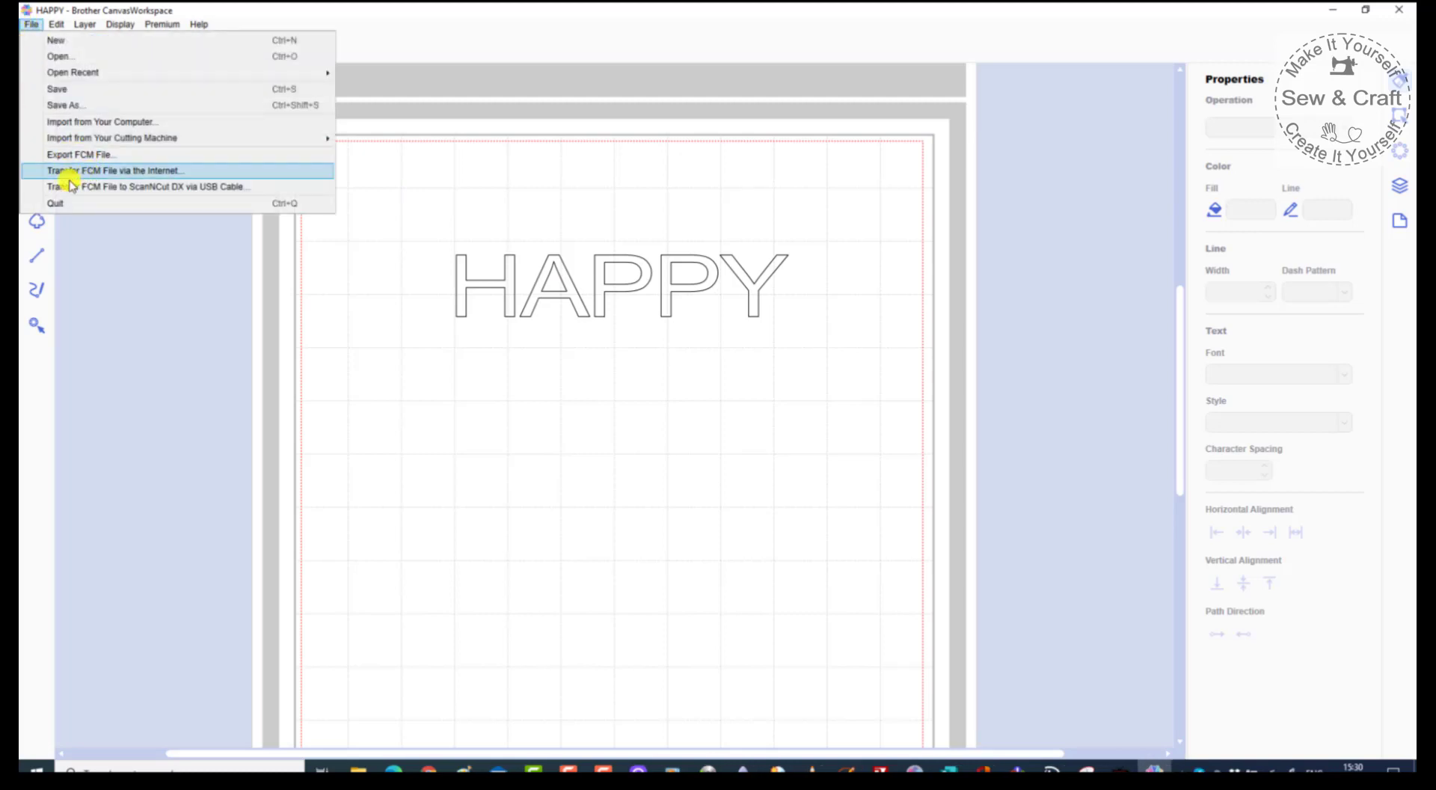
pyautogui.click(152, 175)
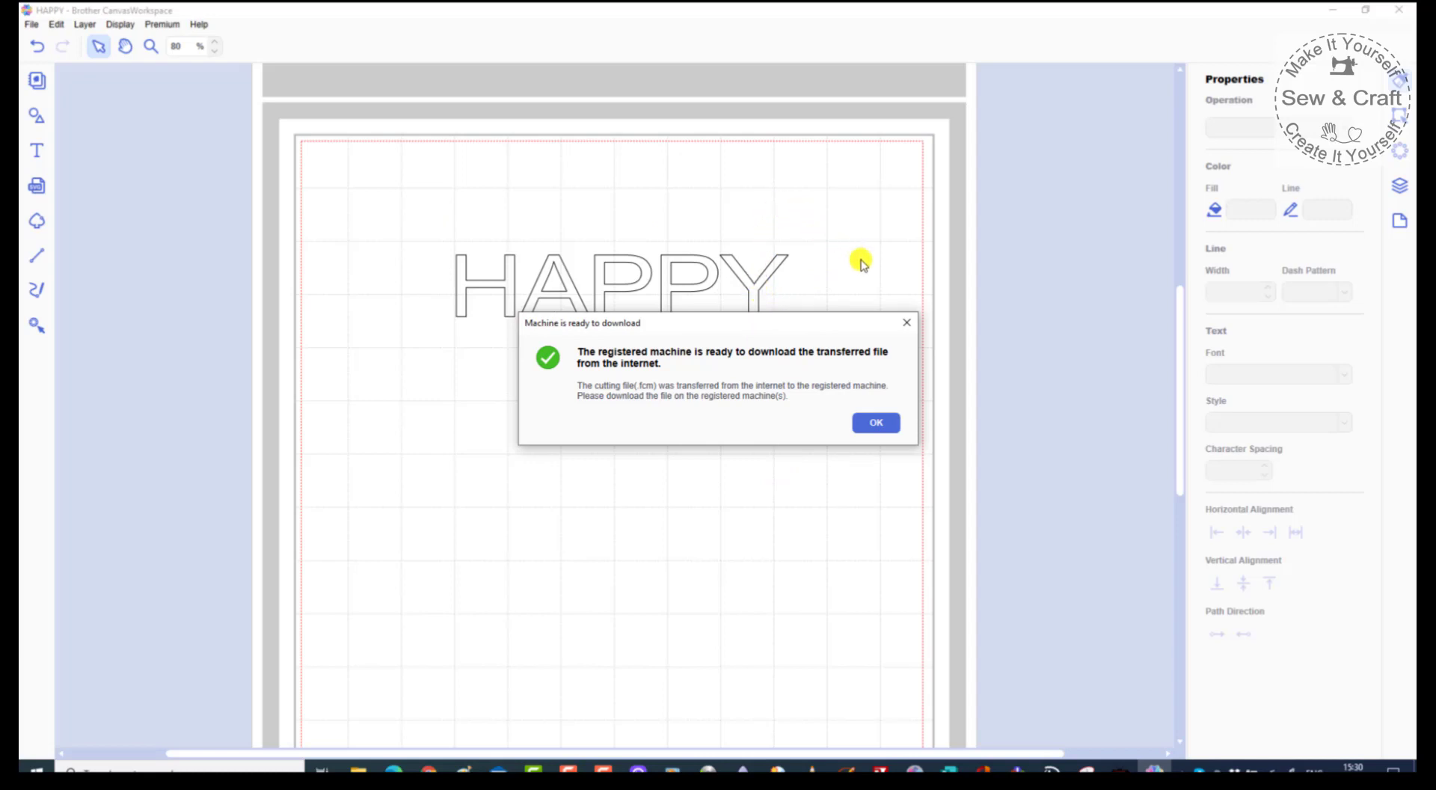
pyautogui.click(878, 423)
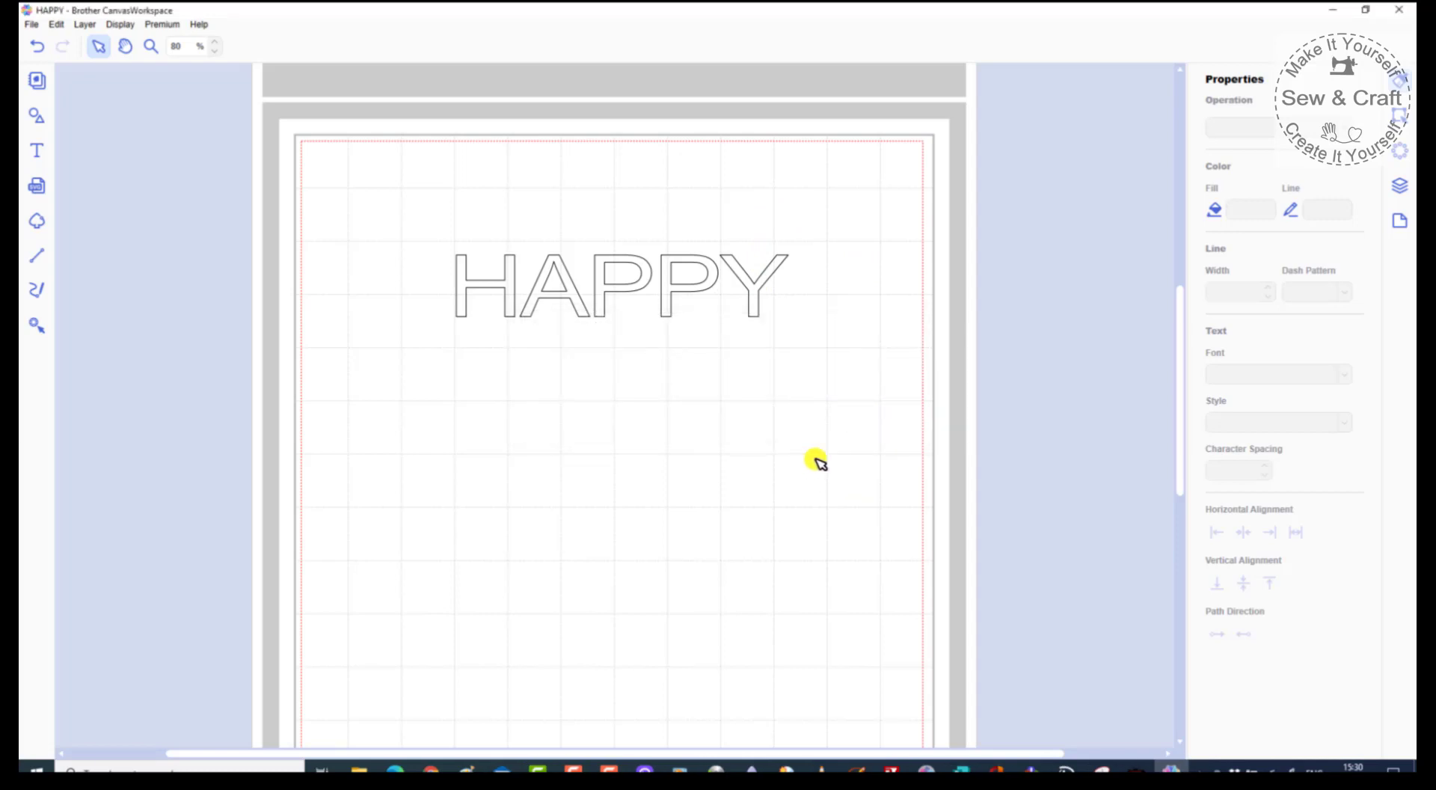
pyautogui.click(30, 24)
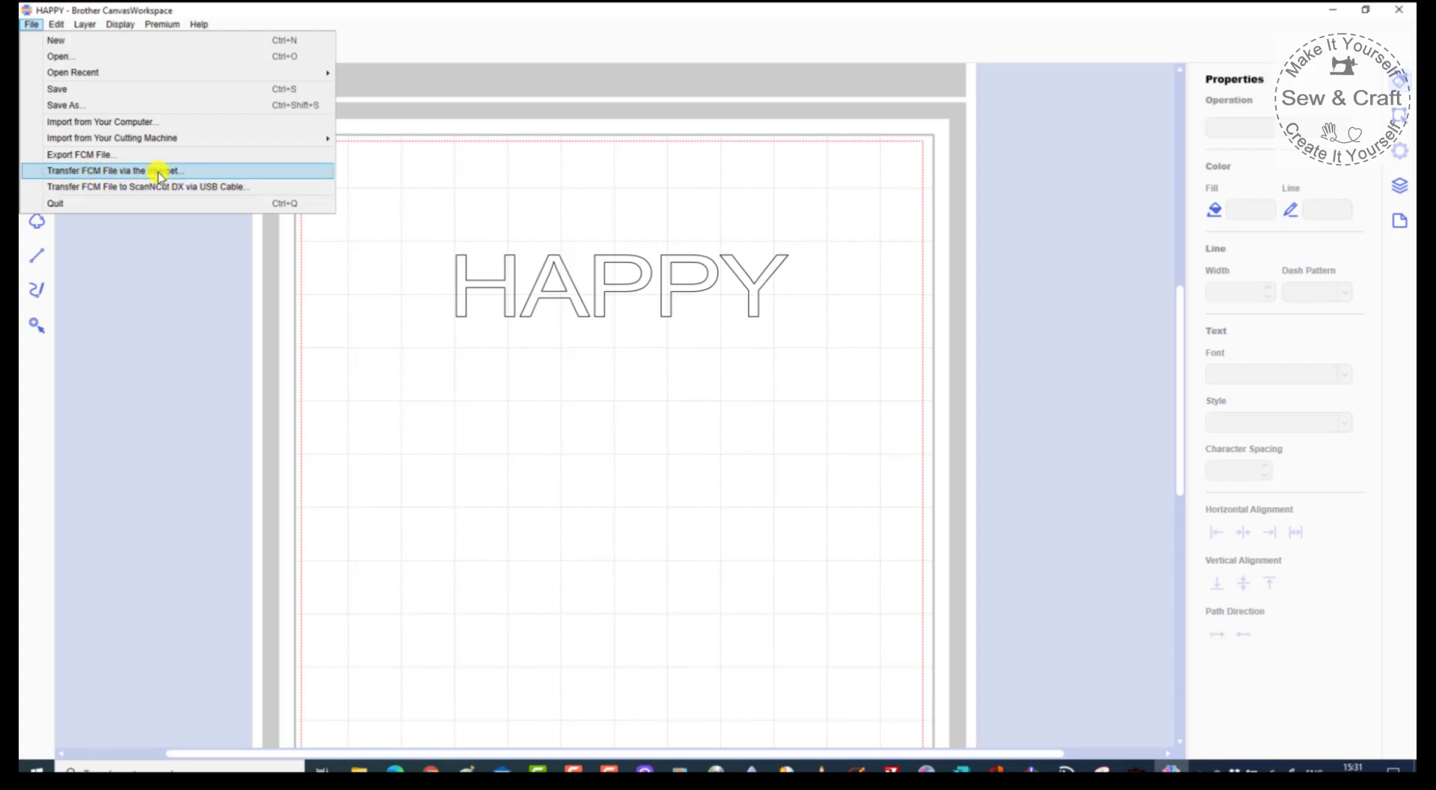
pyautogui.click(492, 383)
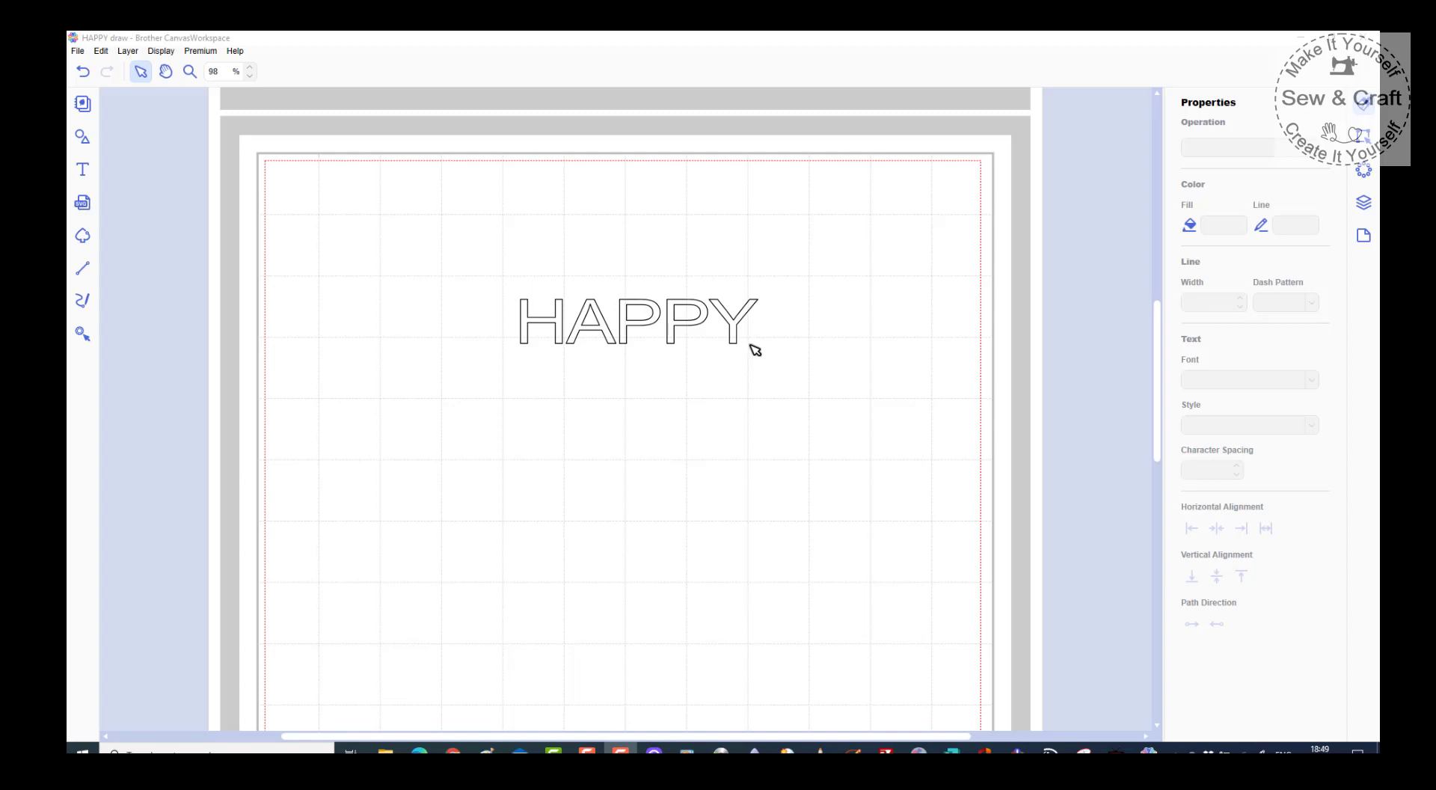
# Select the HAPPY text in the HAPPY draw project and transfer the design as an FCM file via the Internet.
pyautogui.moveTo(487, 280); pyautogui.dragTo(796, 380)
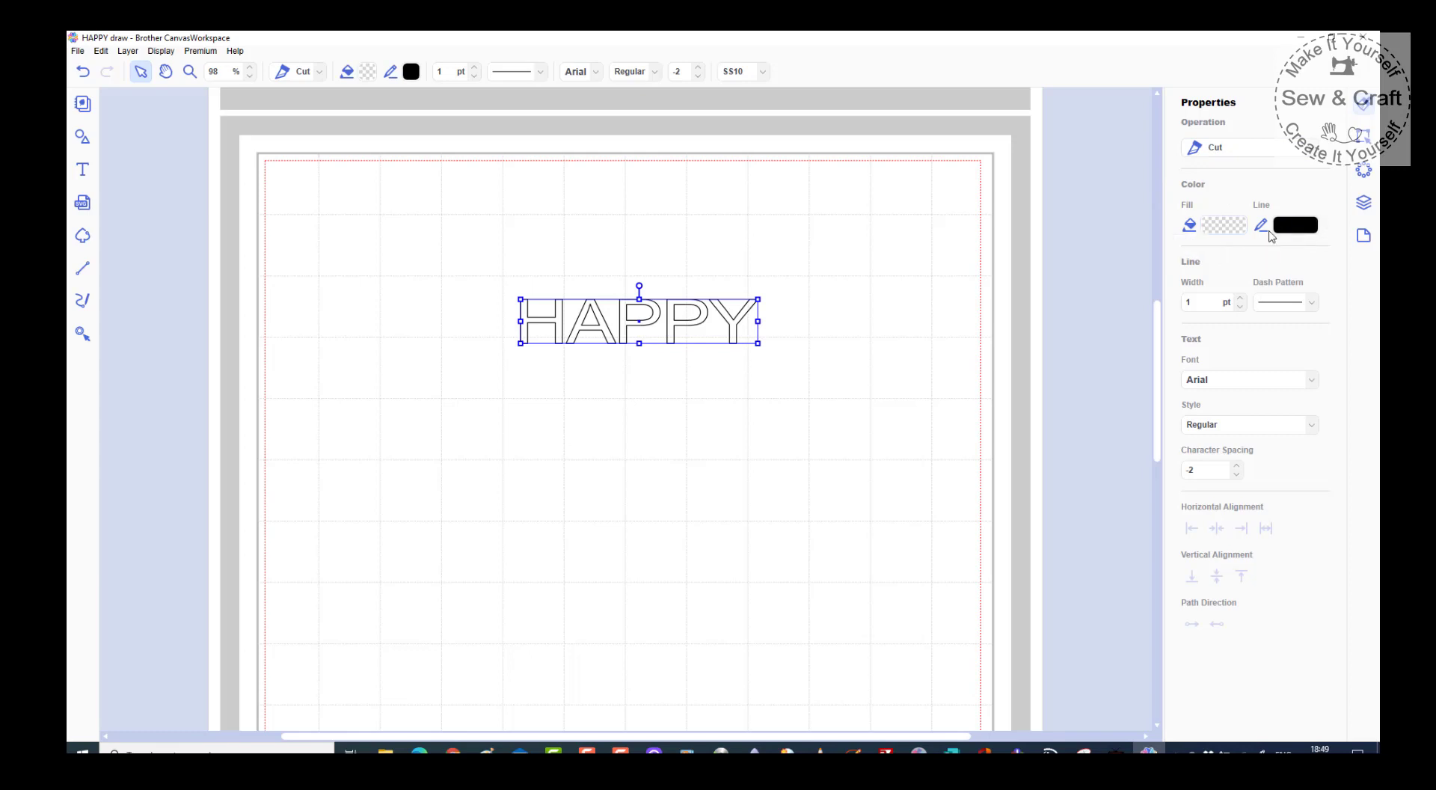
pyautogui.click(76, 52)
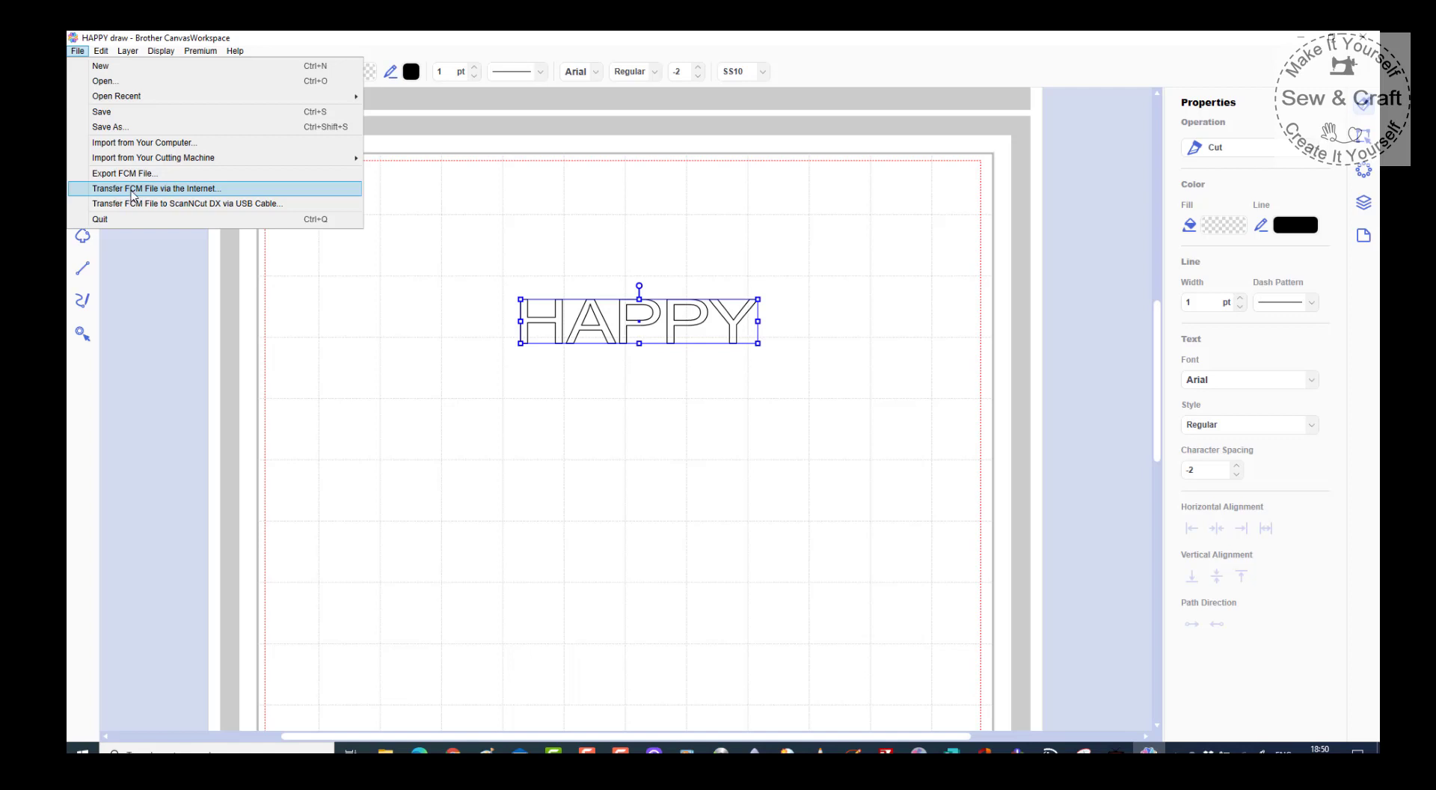
pyautogui.click(132, 192)
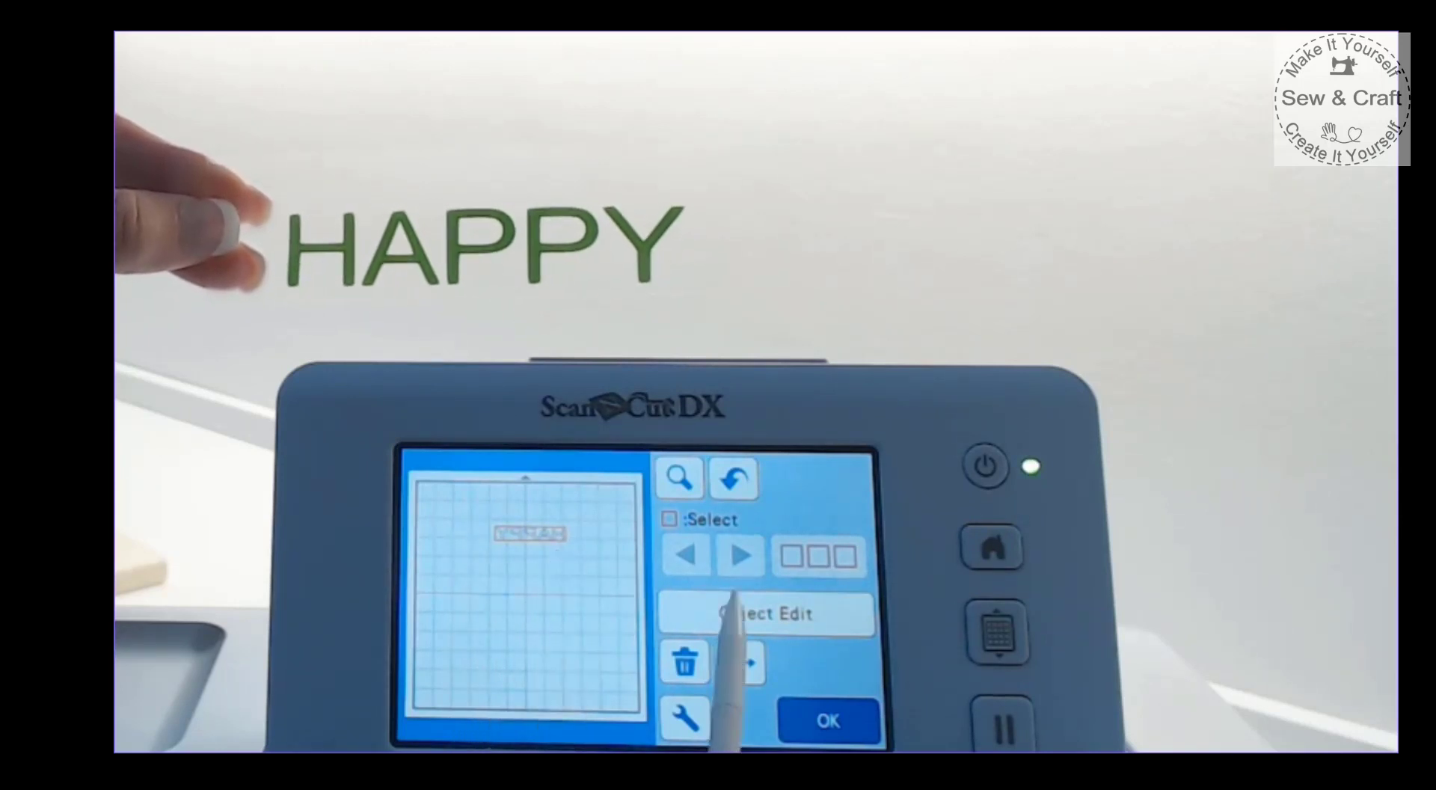
pyautogui.click(733, 612)
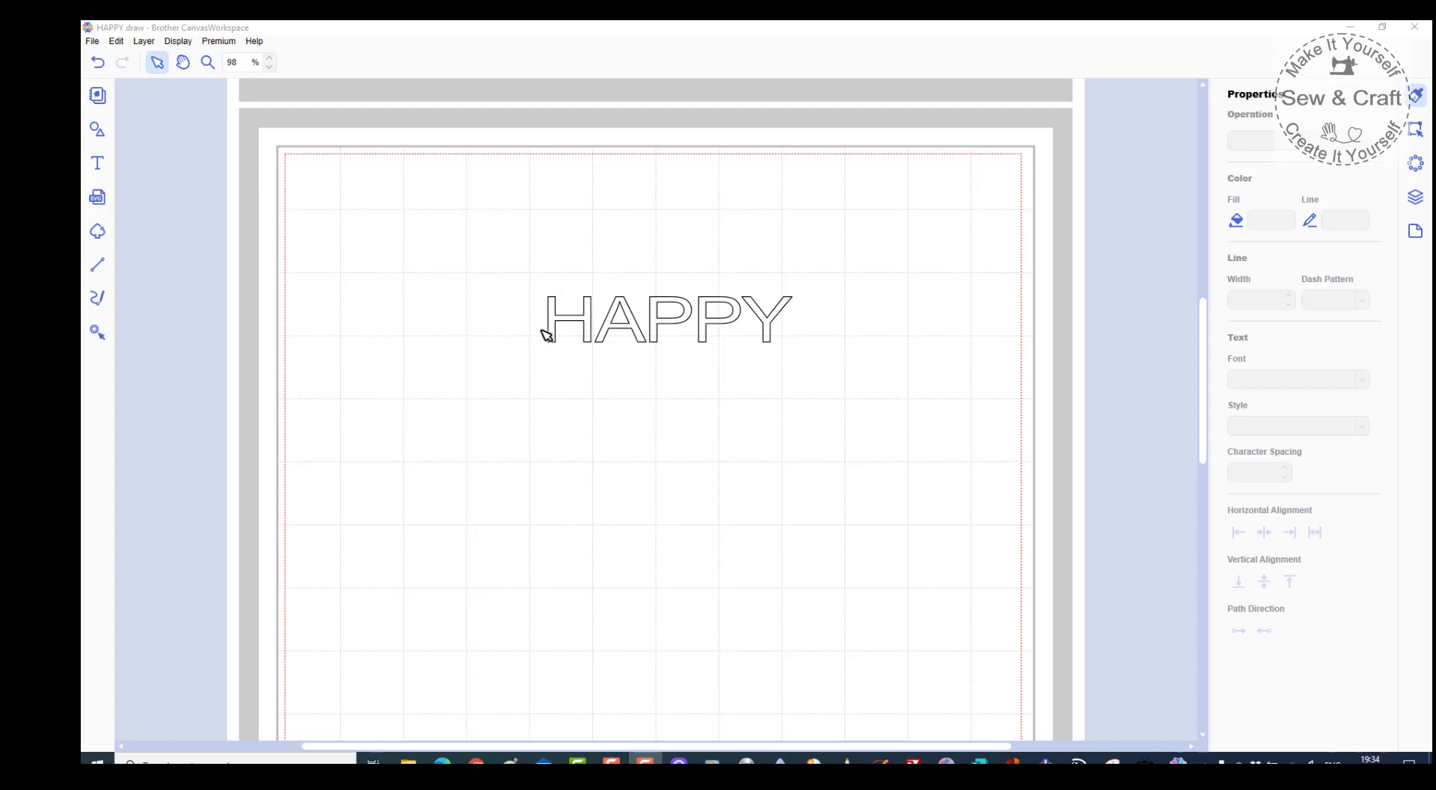
# Set the operation of the HAPPY text in the HAPPY draw project to Draw and its fill color to black.
pyautogui.moveTo(539, 289); pyautogui.dragTo(834, 396)
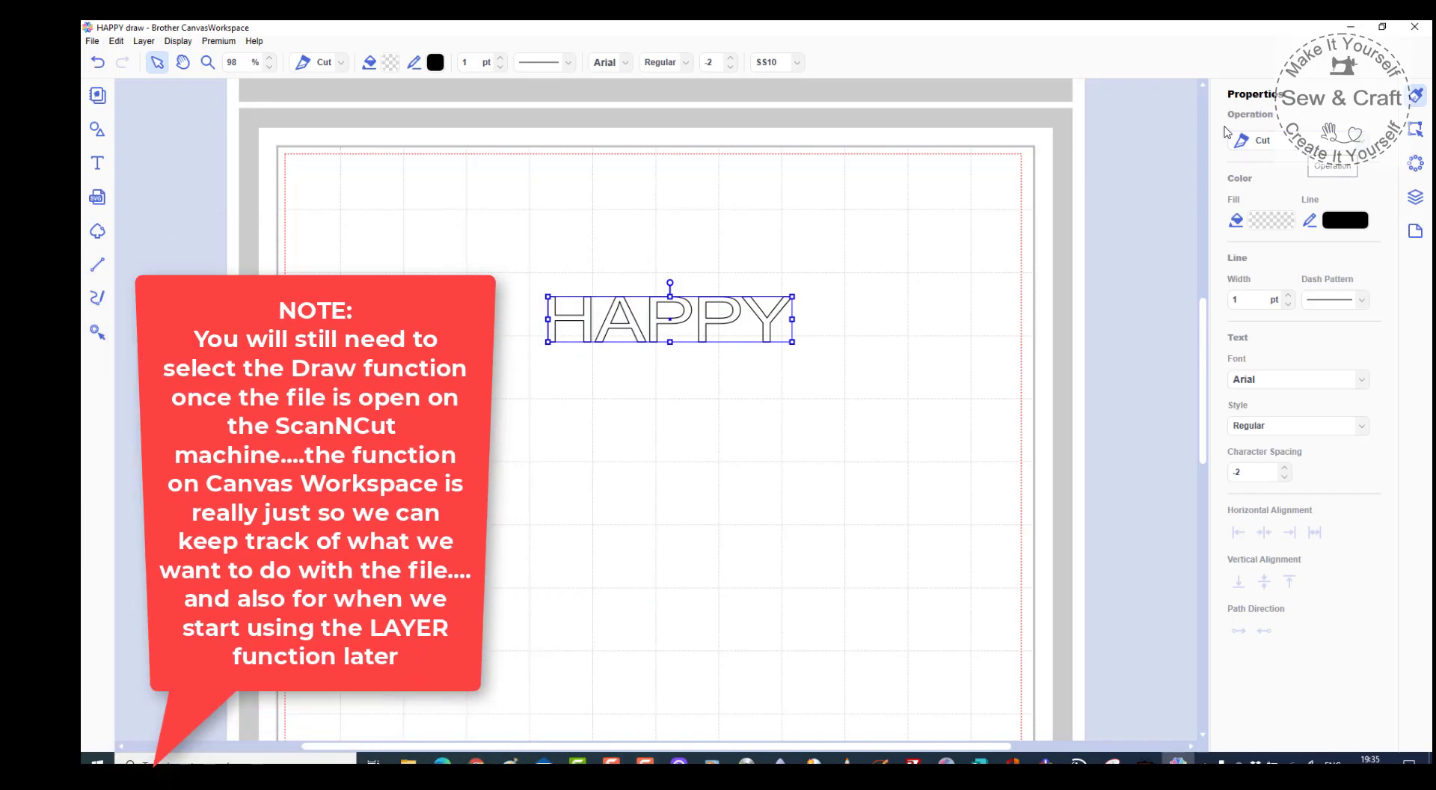
pyautogui.click(1272, 140)
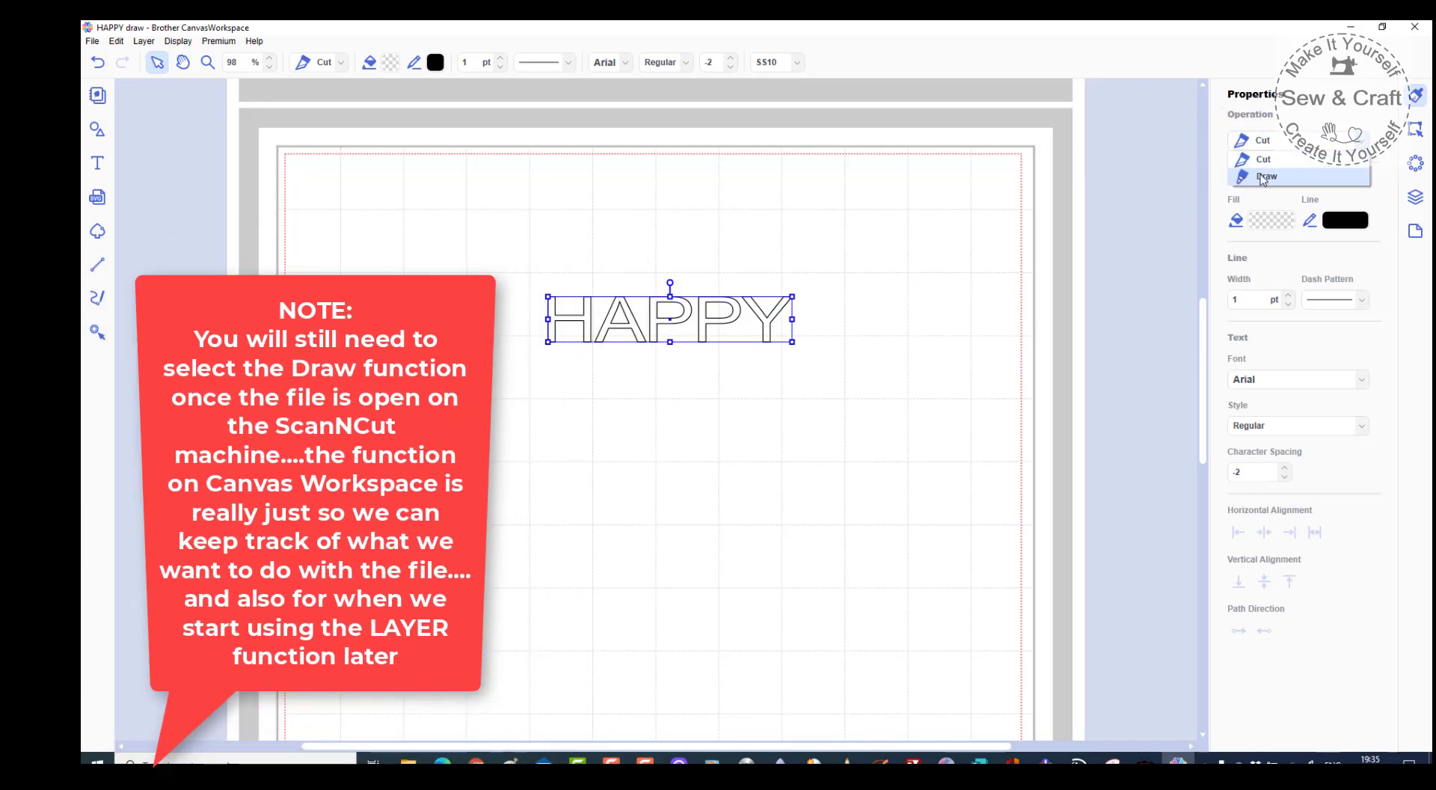
pyautogui.click(1262, 178)
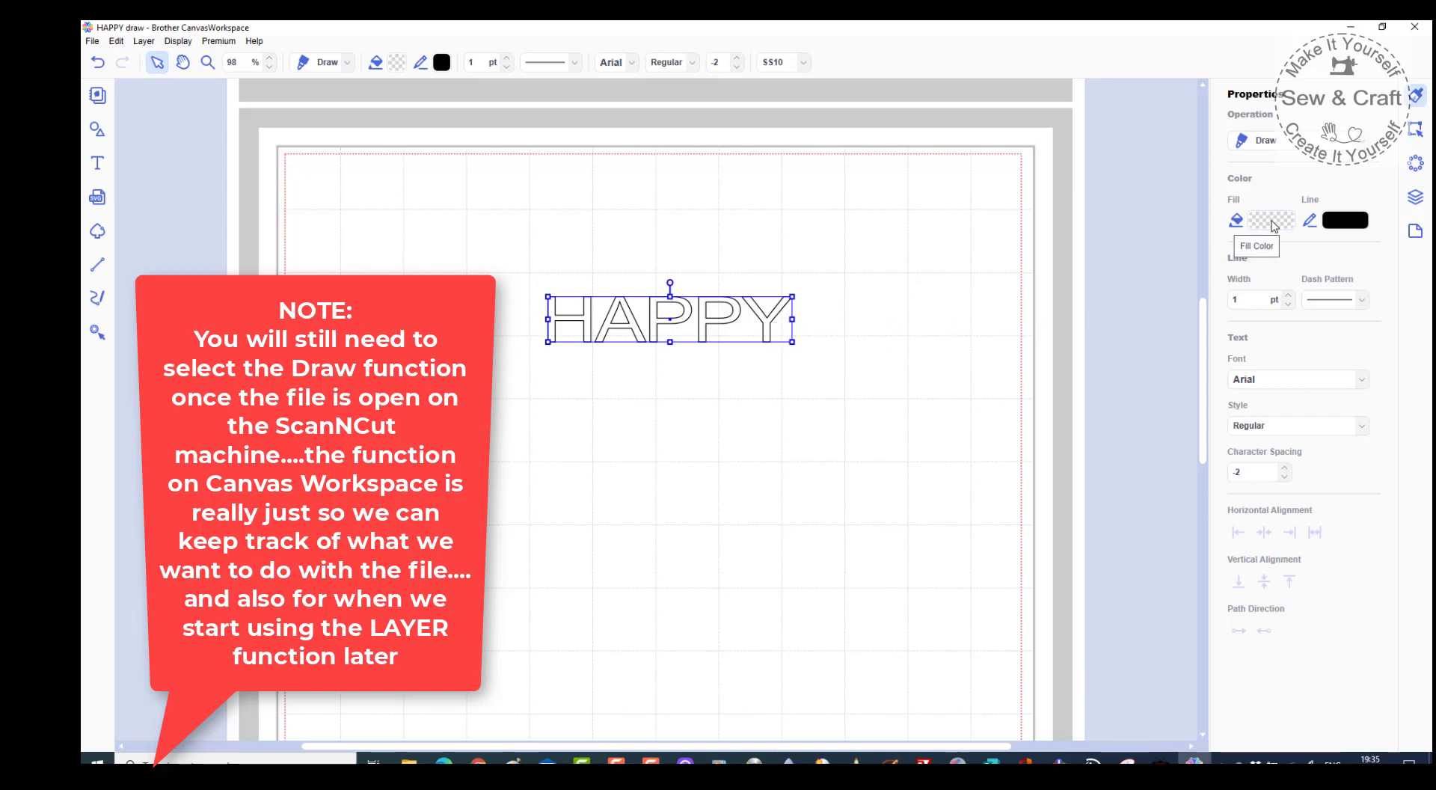
pyautogui.click(1273, 221)
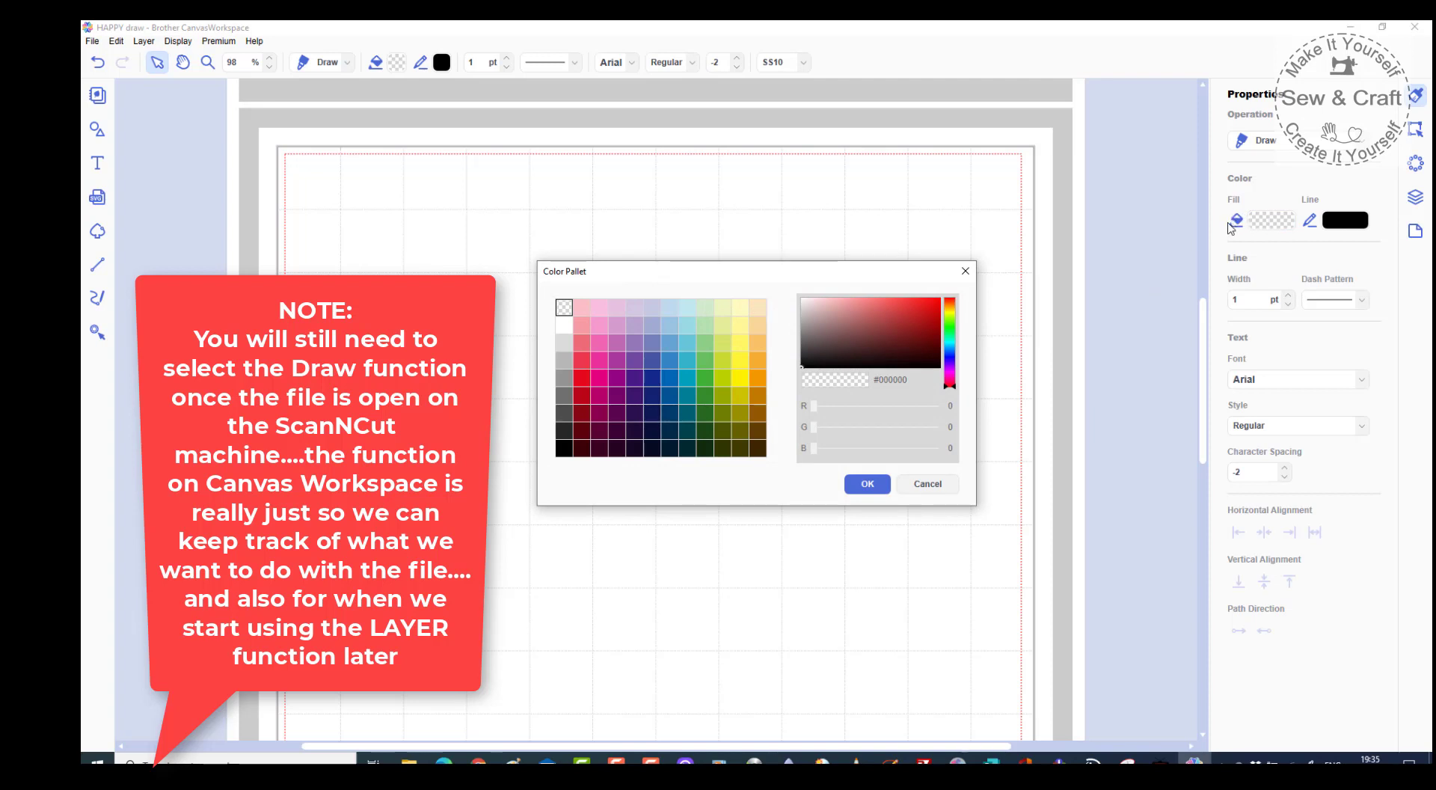
pyautogui.click(563, 454)
pyautogui.click(867, 484)
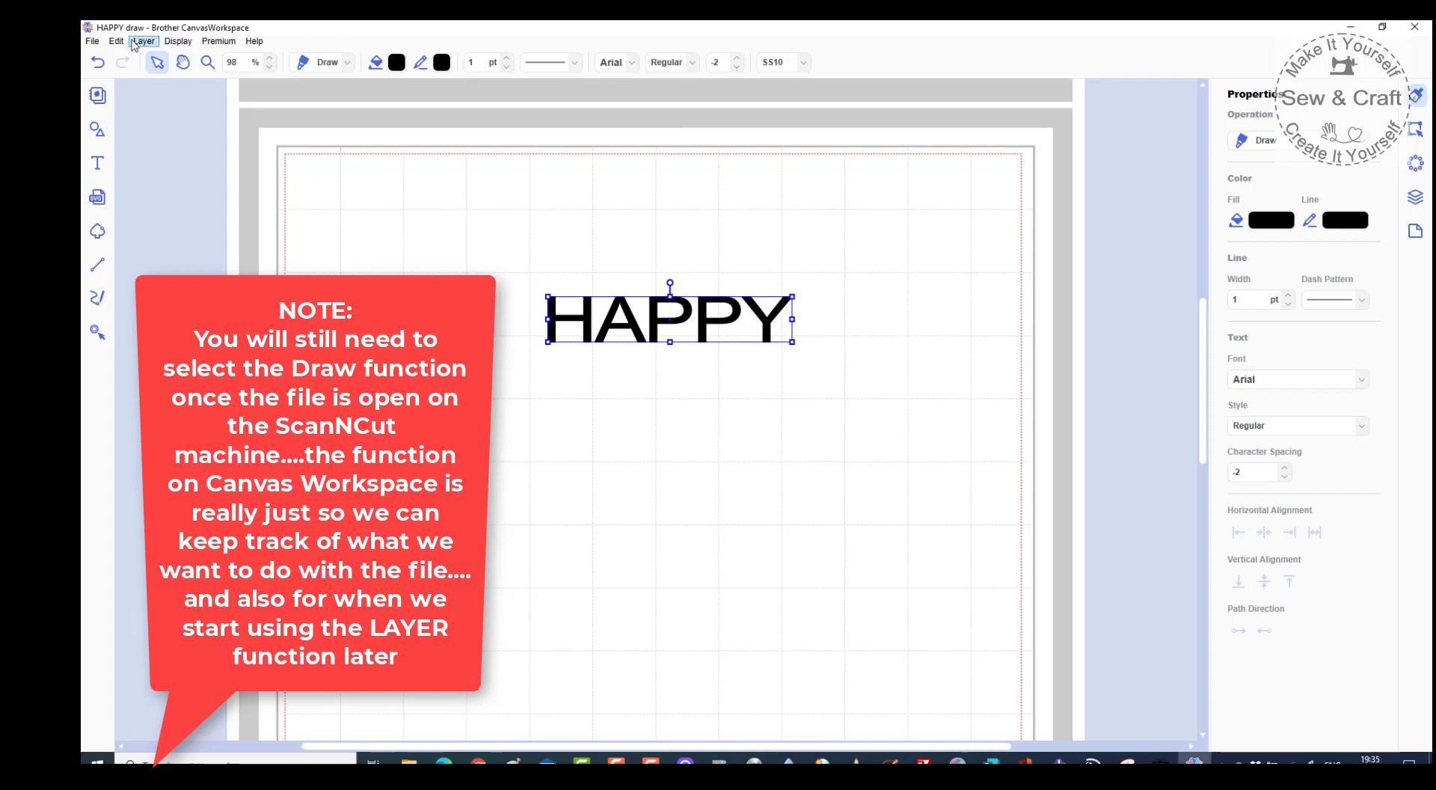
# Transfer the black-filled HAPPY design as an FCM file via the Internet.
pyautogui.click(92, 42)
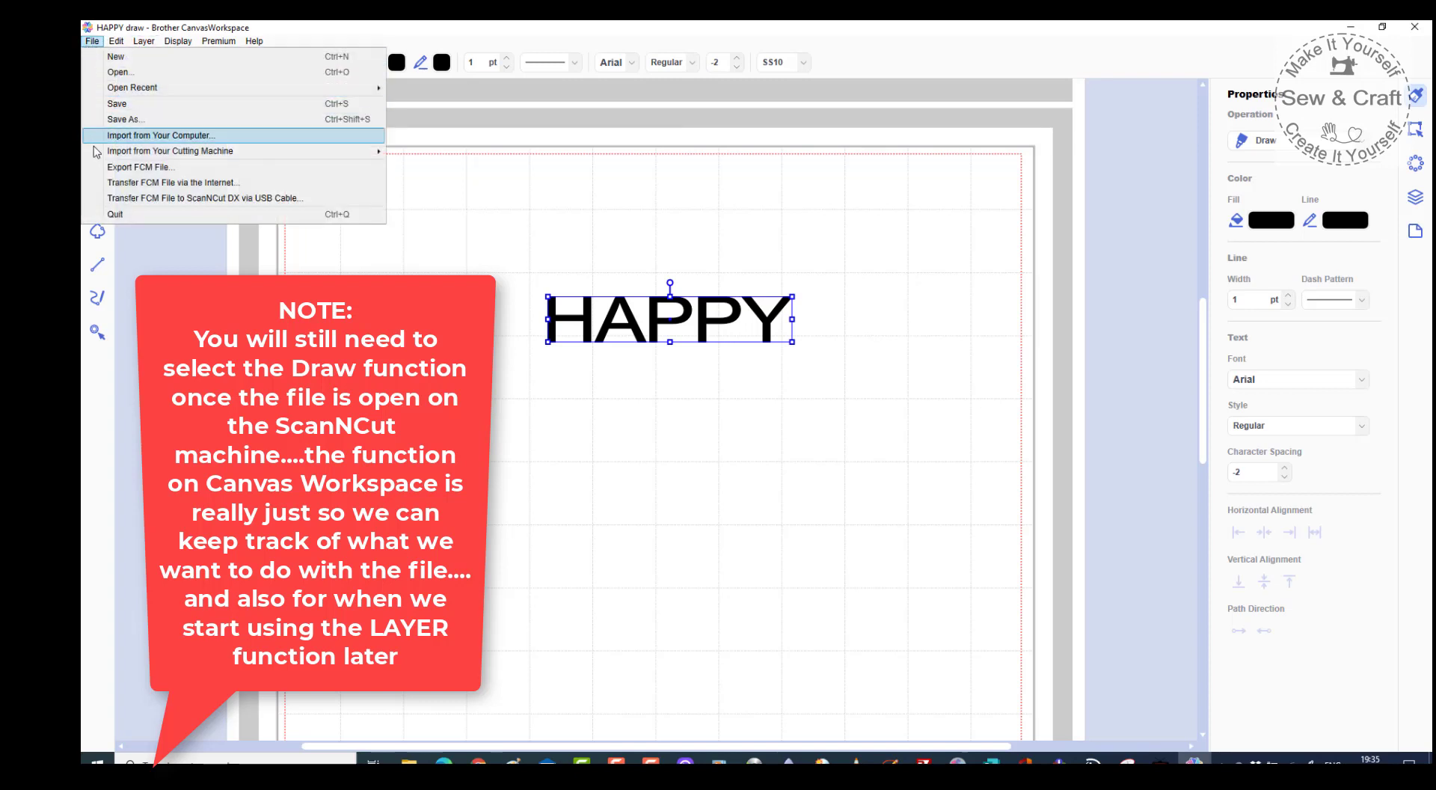
pyautogui.click(131, 187)
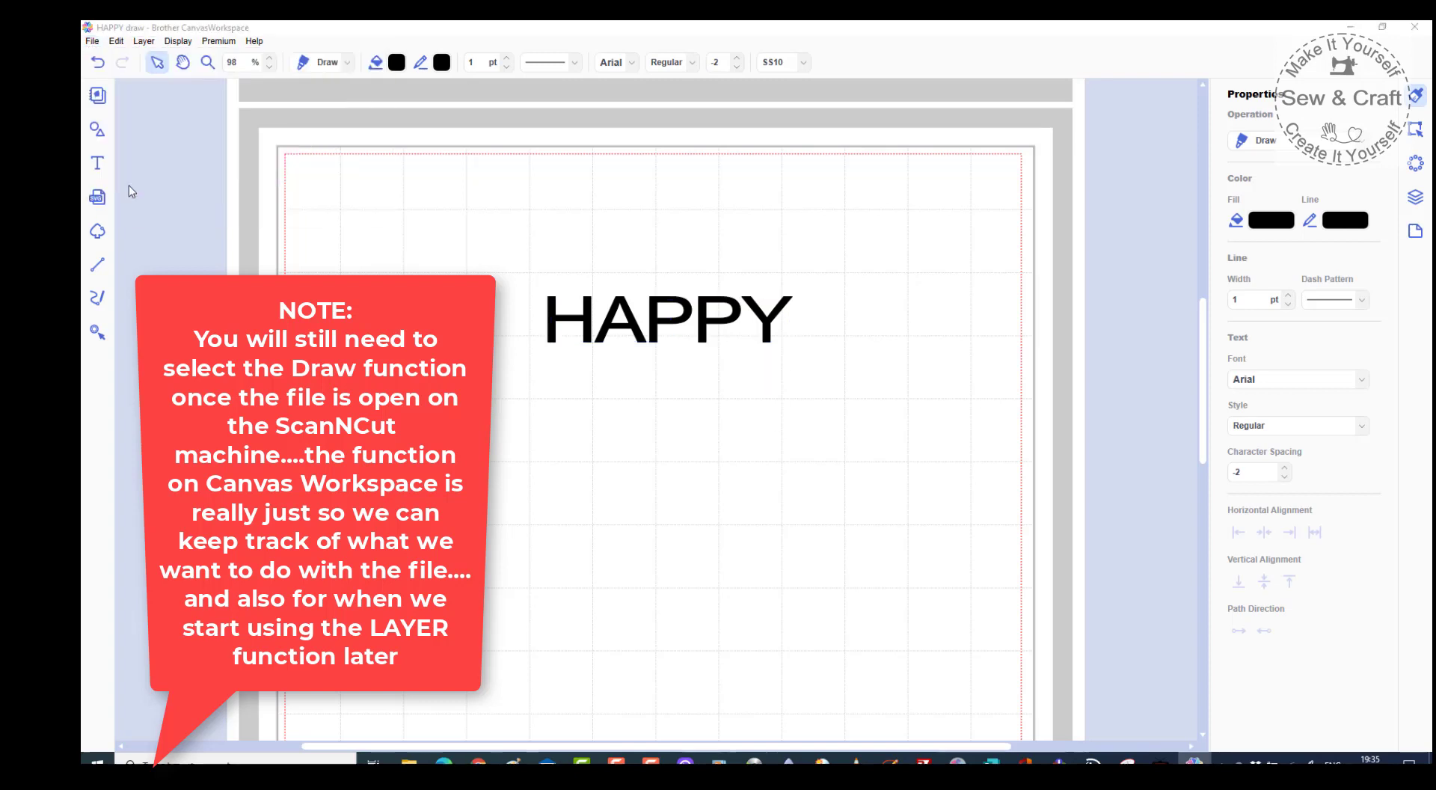
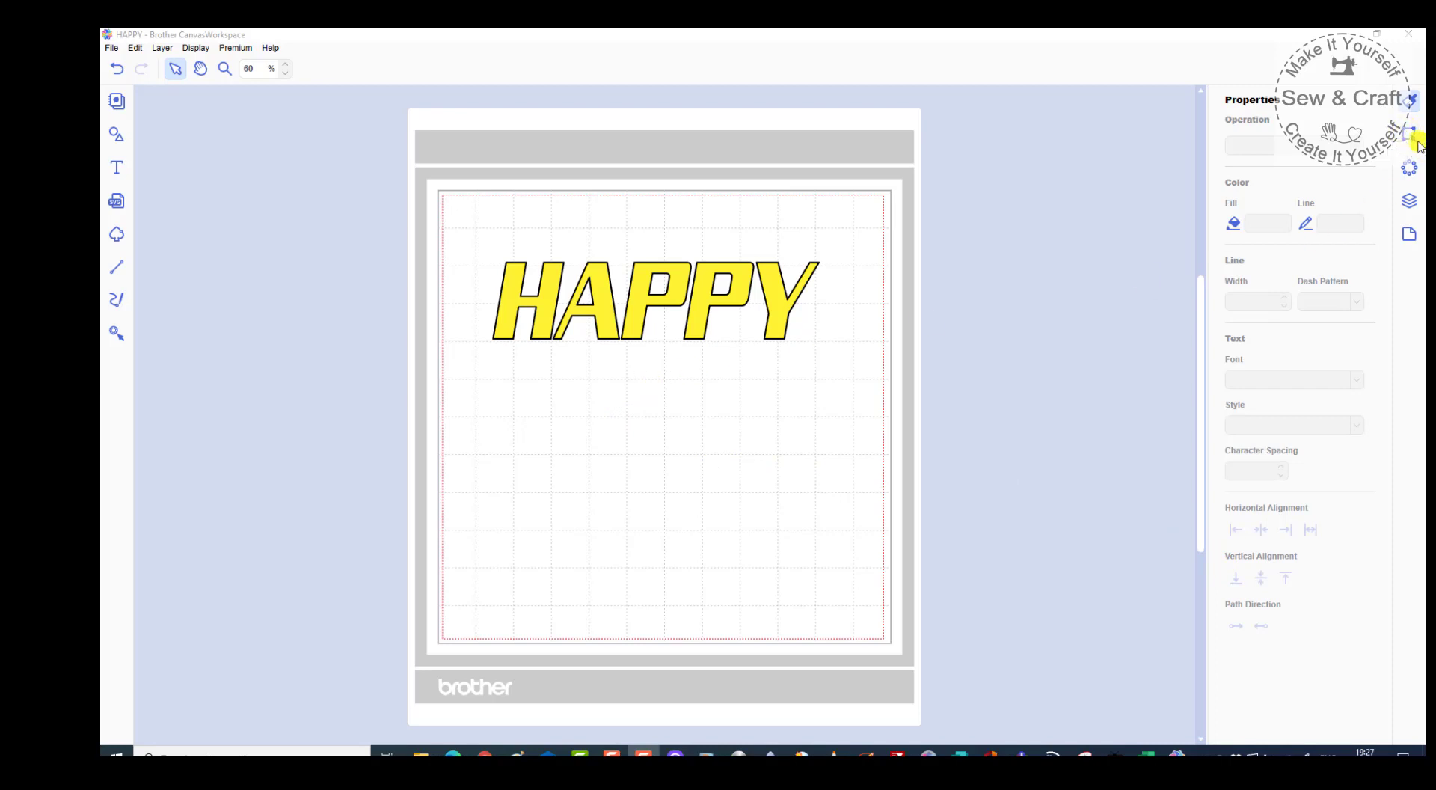
# Review the position, alignment and overlap editing options, the rhinestone settings and the shape library for the yellow HAPPY design.
pyautogui.click(1415, 143)
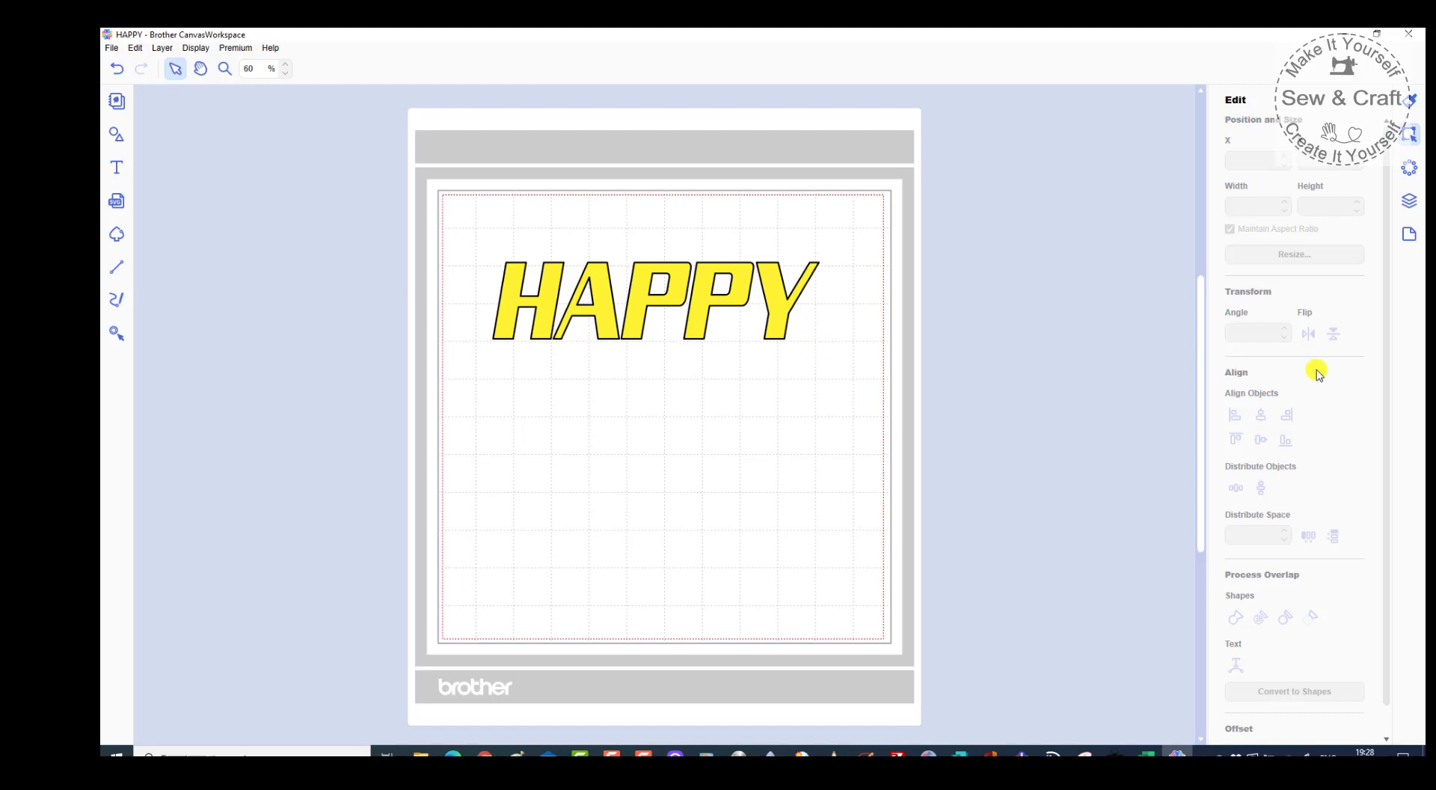
pyautogui.click(1409, 169)
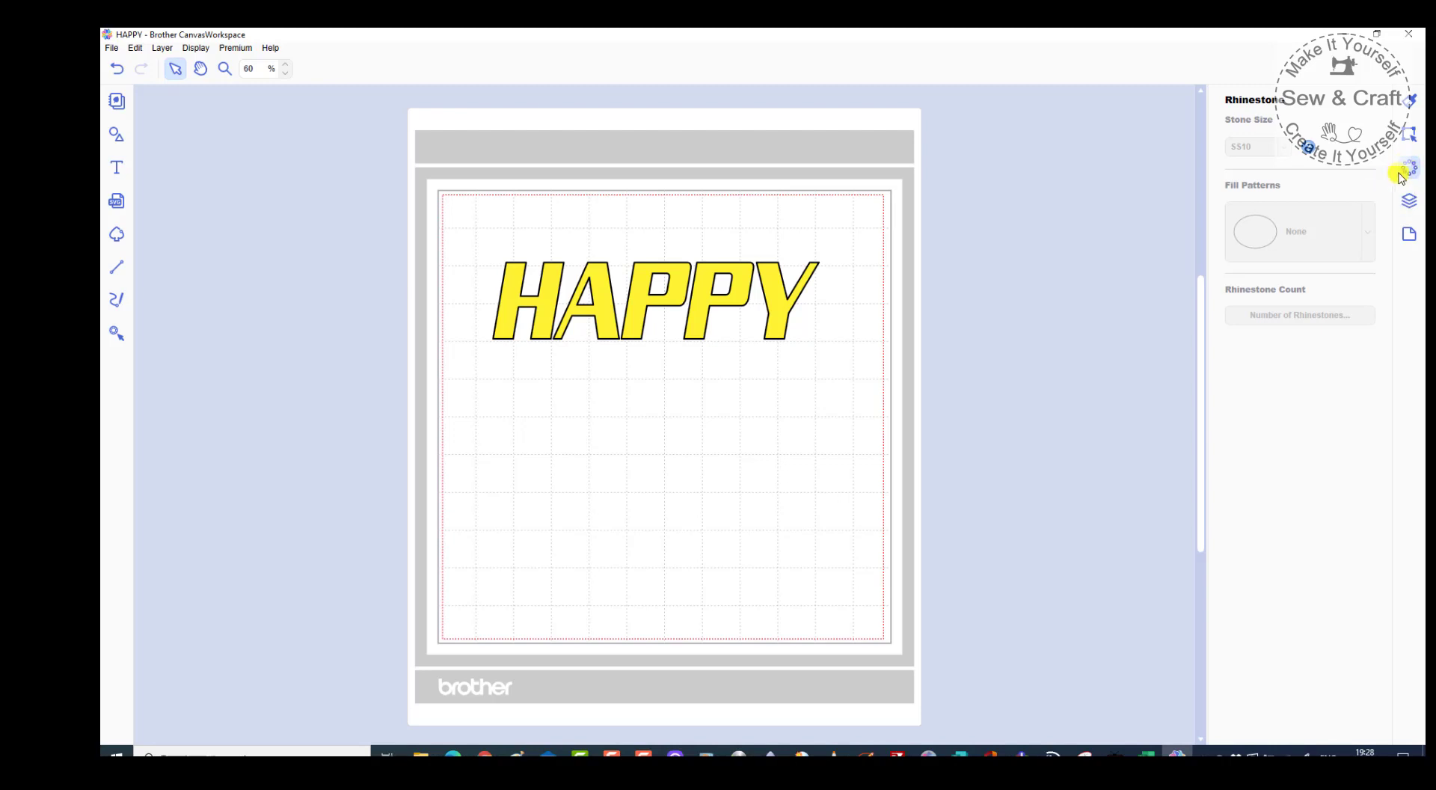
pyautogui.click(1409, 167)
pyautogui.click(115, 138)
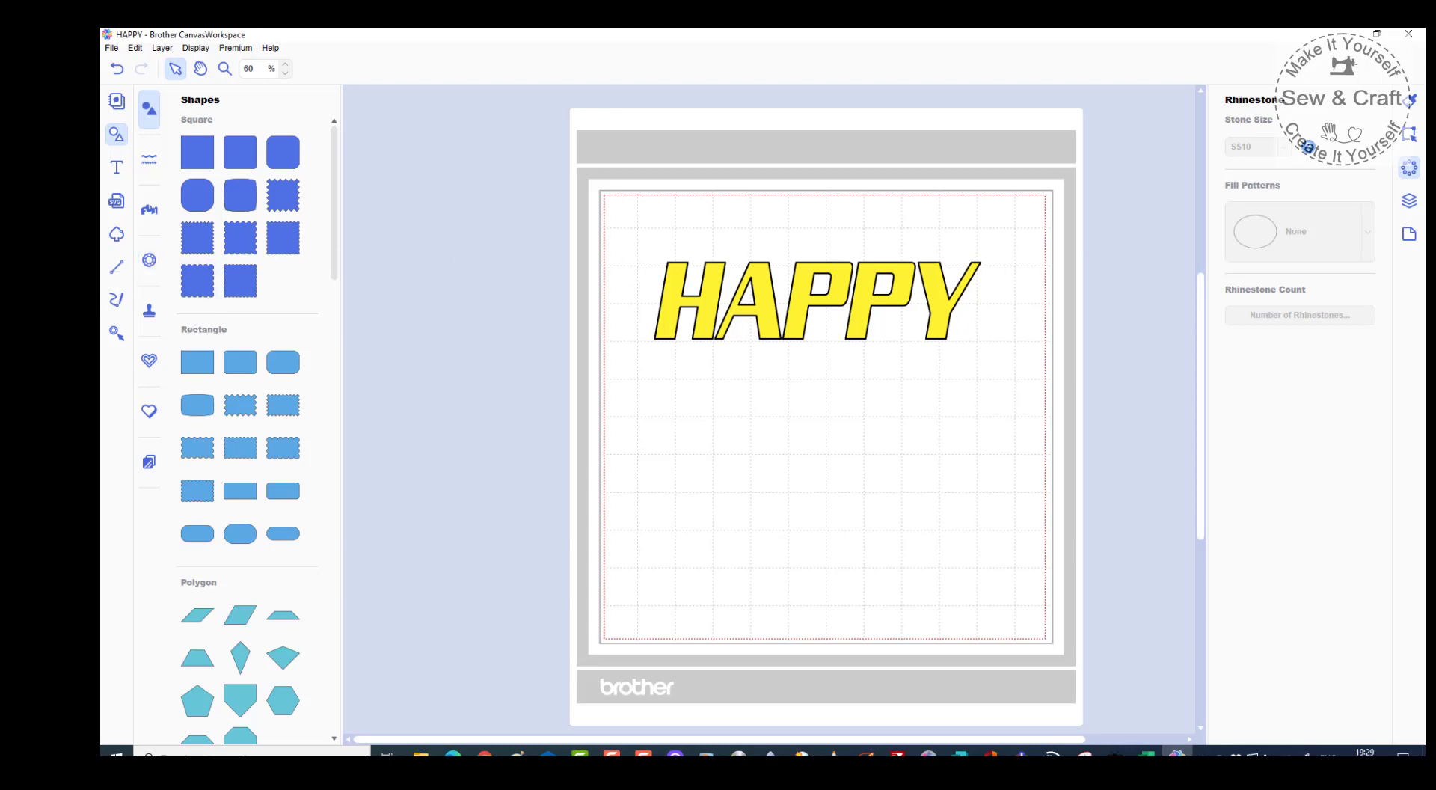
pyautogui.click(117, 110)
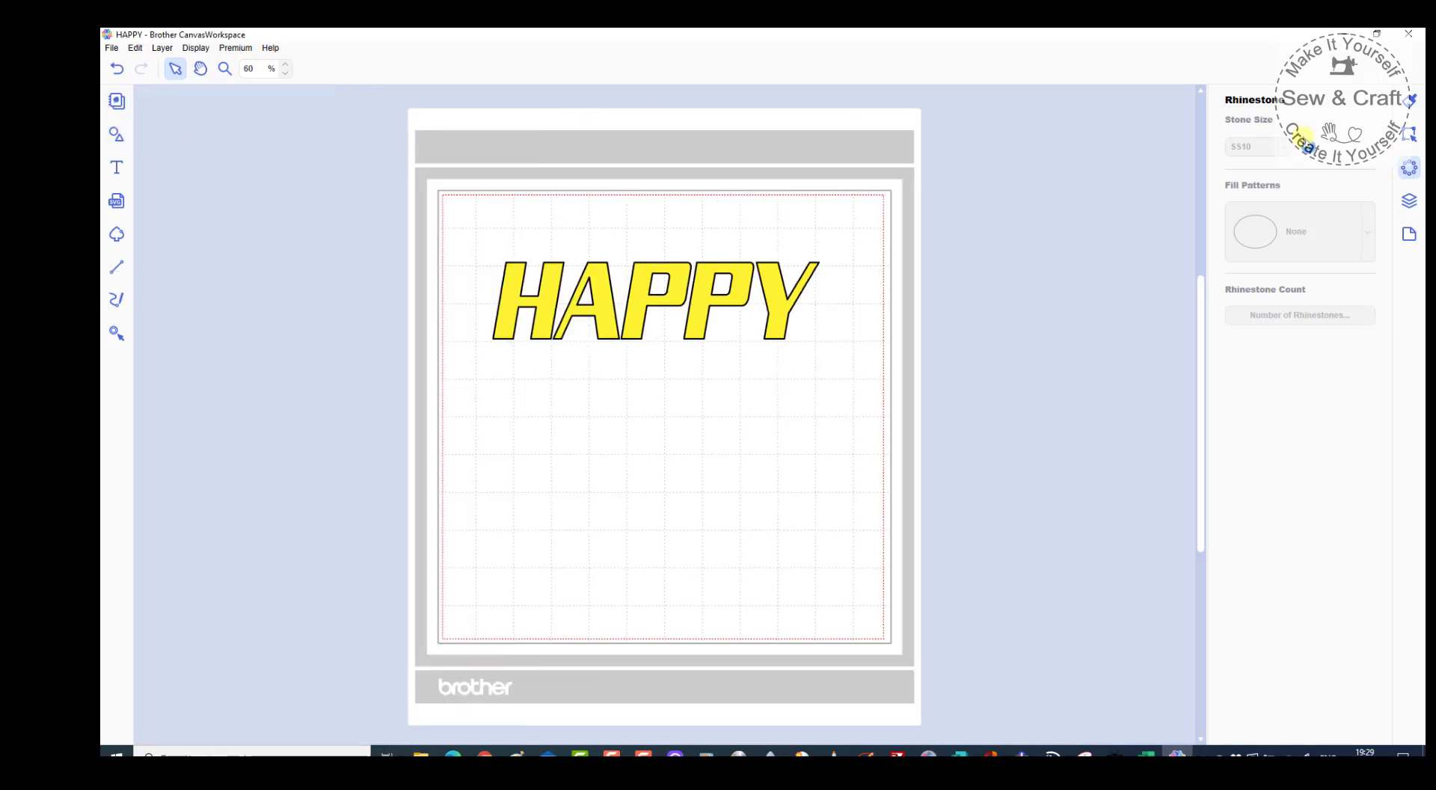
# Show the design's layers and duplicate the yellow HAPPY text.
pyautogui.click(1407, 205)
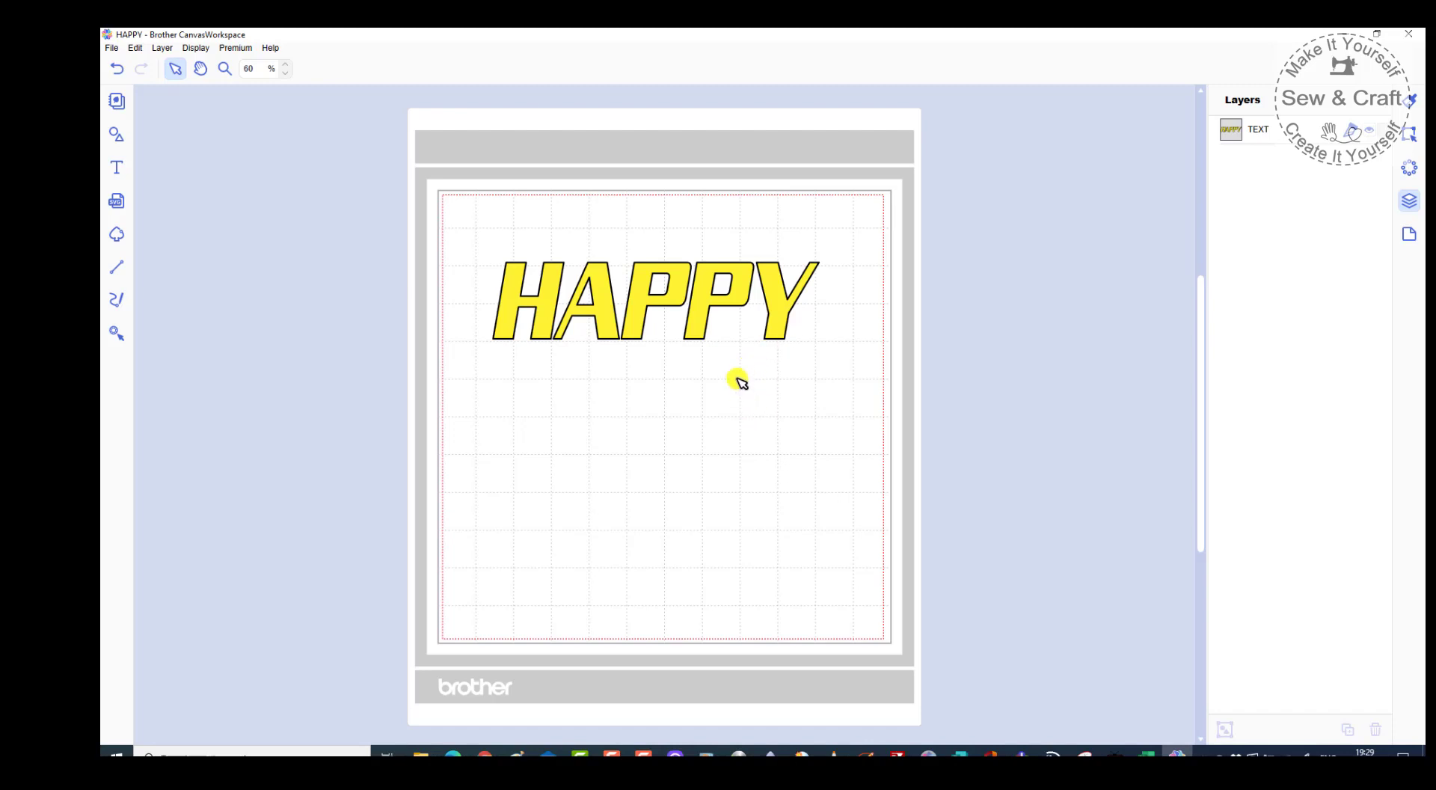
pyautogui.rightClick(706, 332)
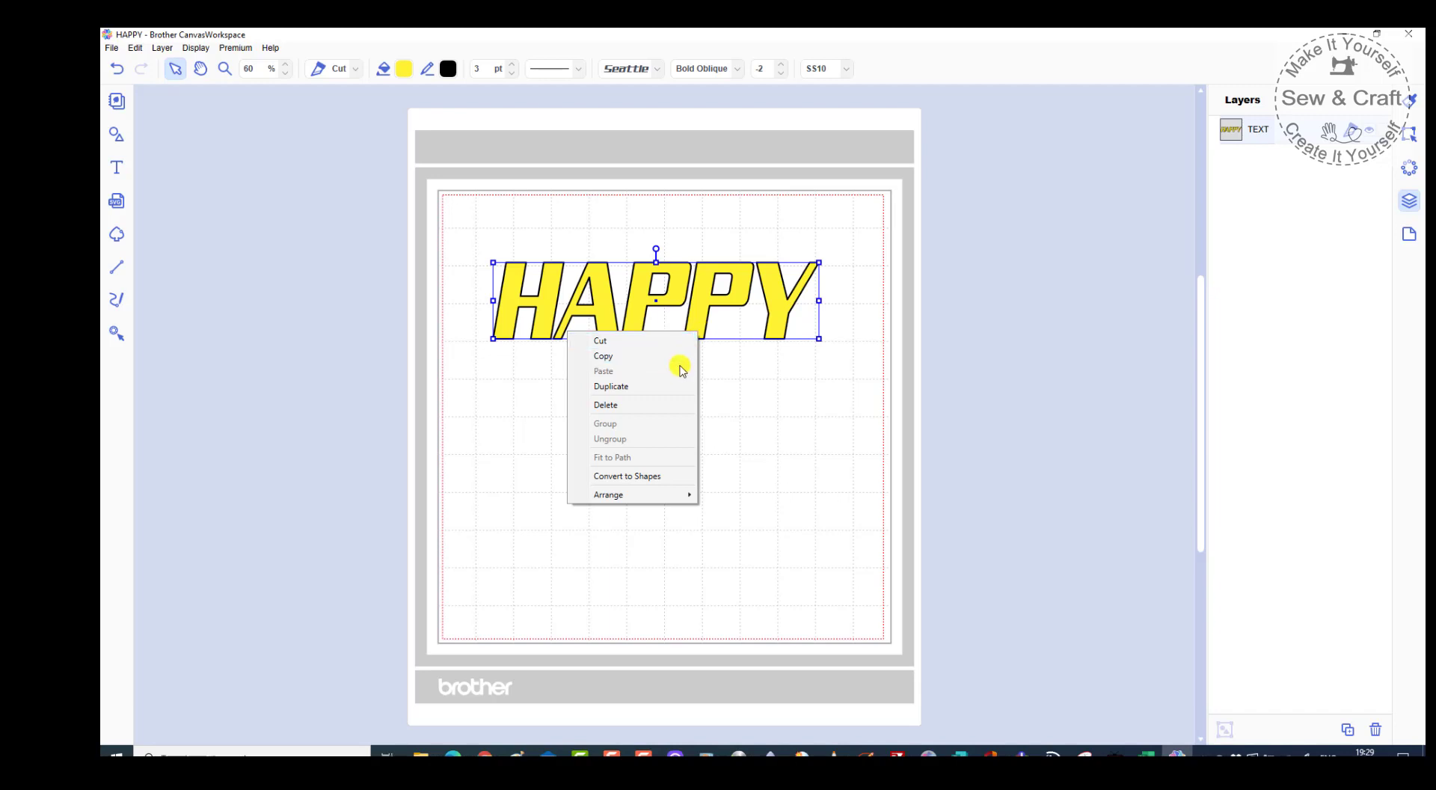
pyautogui.click(647, 386)
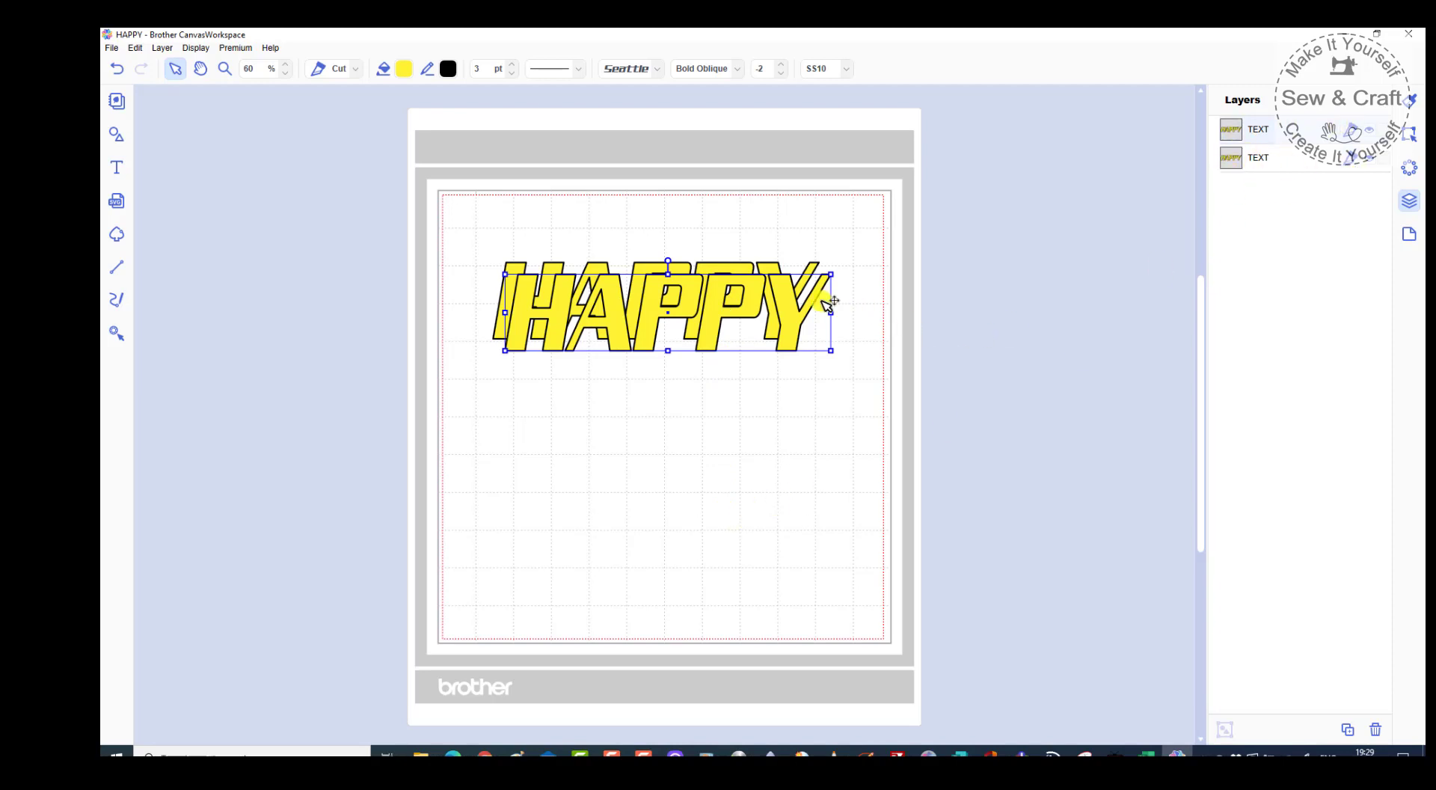
pyautogui.doubleClick(797, 299)
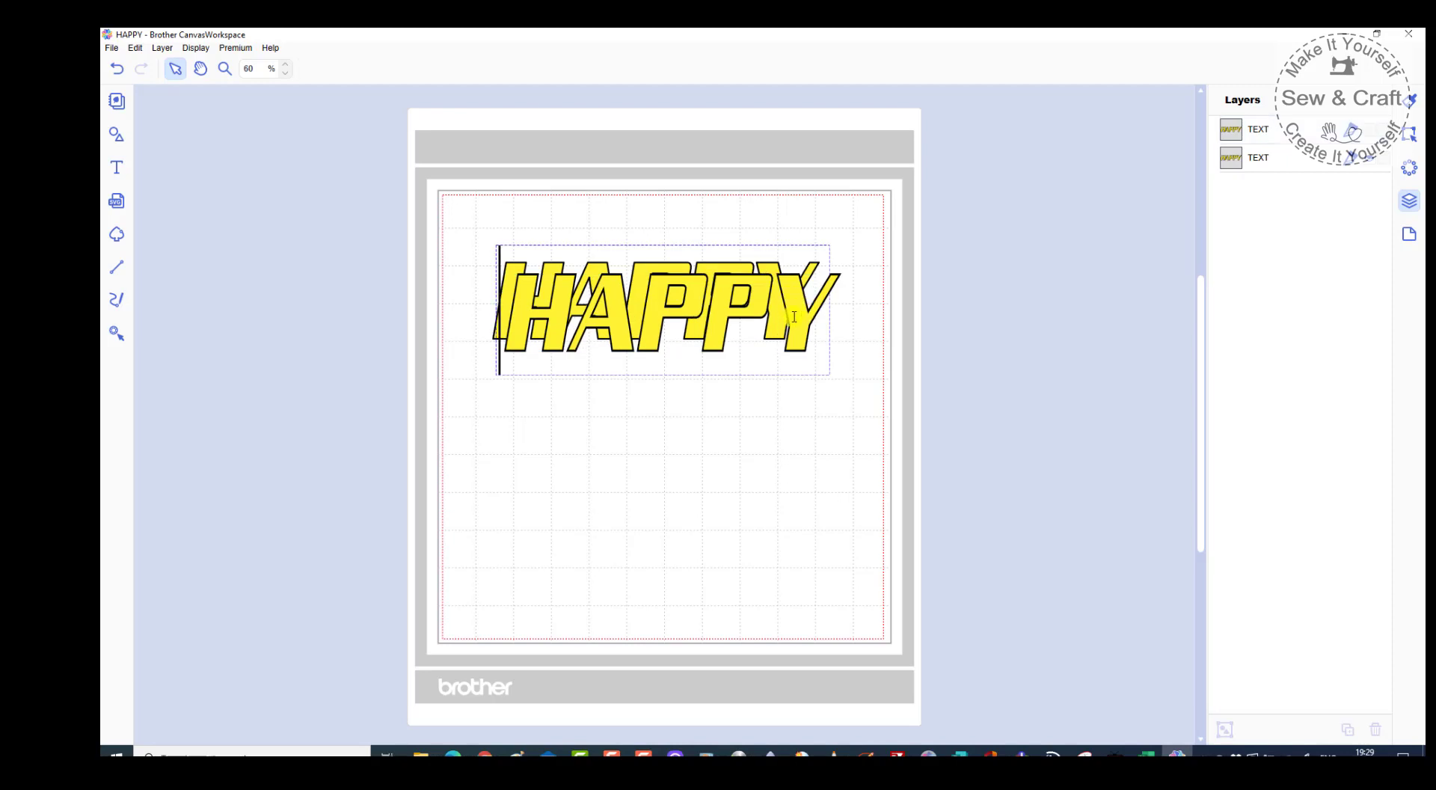
pyautogui.click(799, 333)
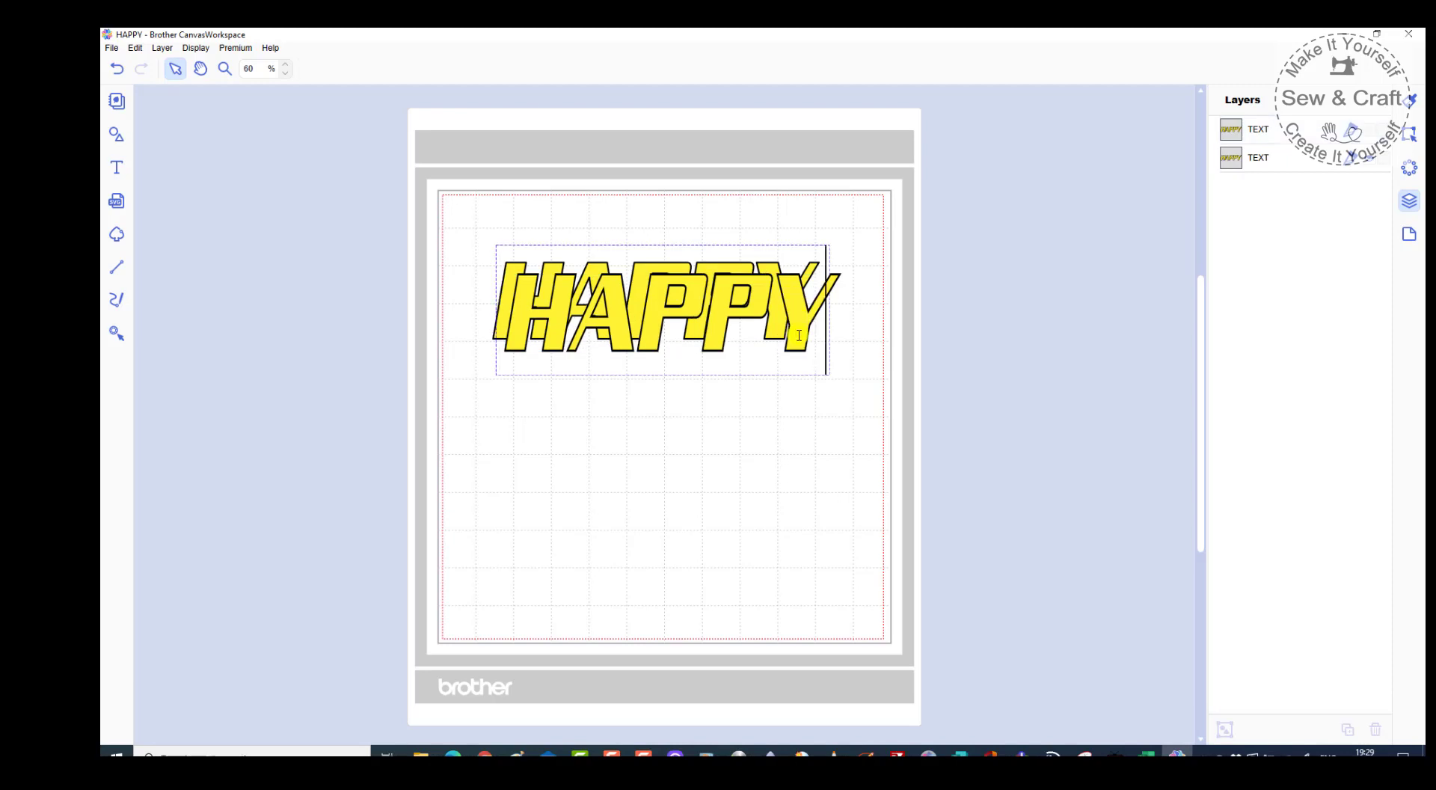
pyautogui.click(730, 309)
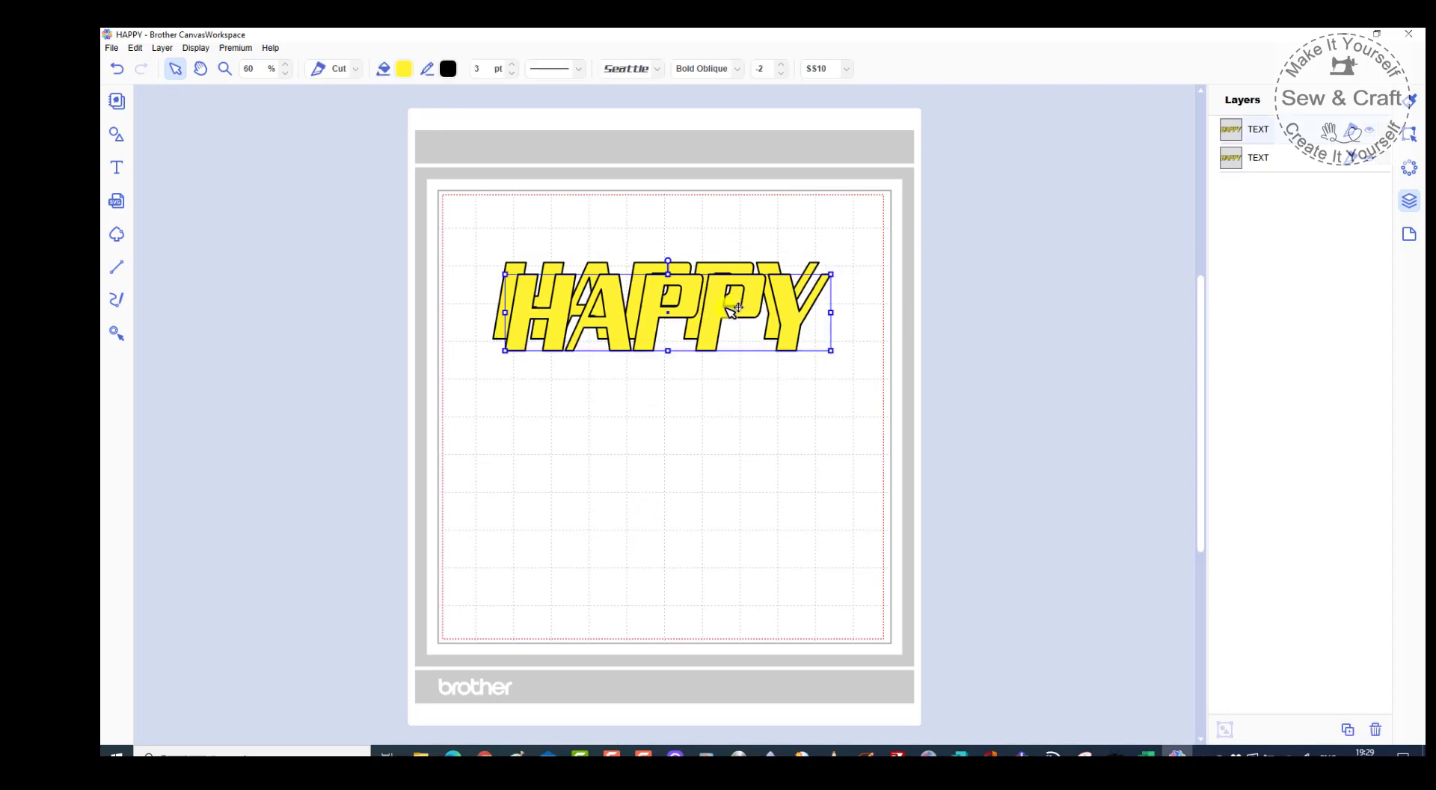
# Set the fill color of the duplicated HAPPY text to red, #E6081F.
pyautogui.click(1410, 101)
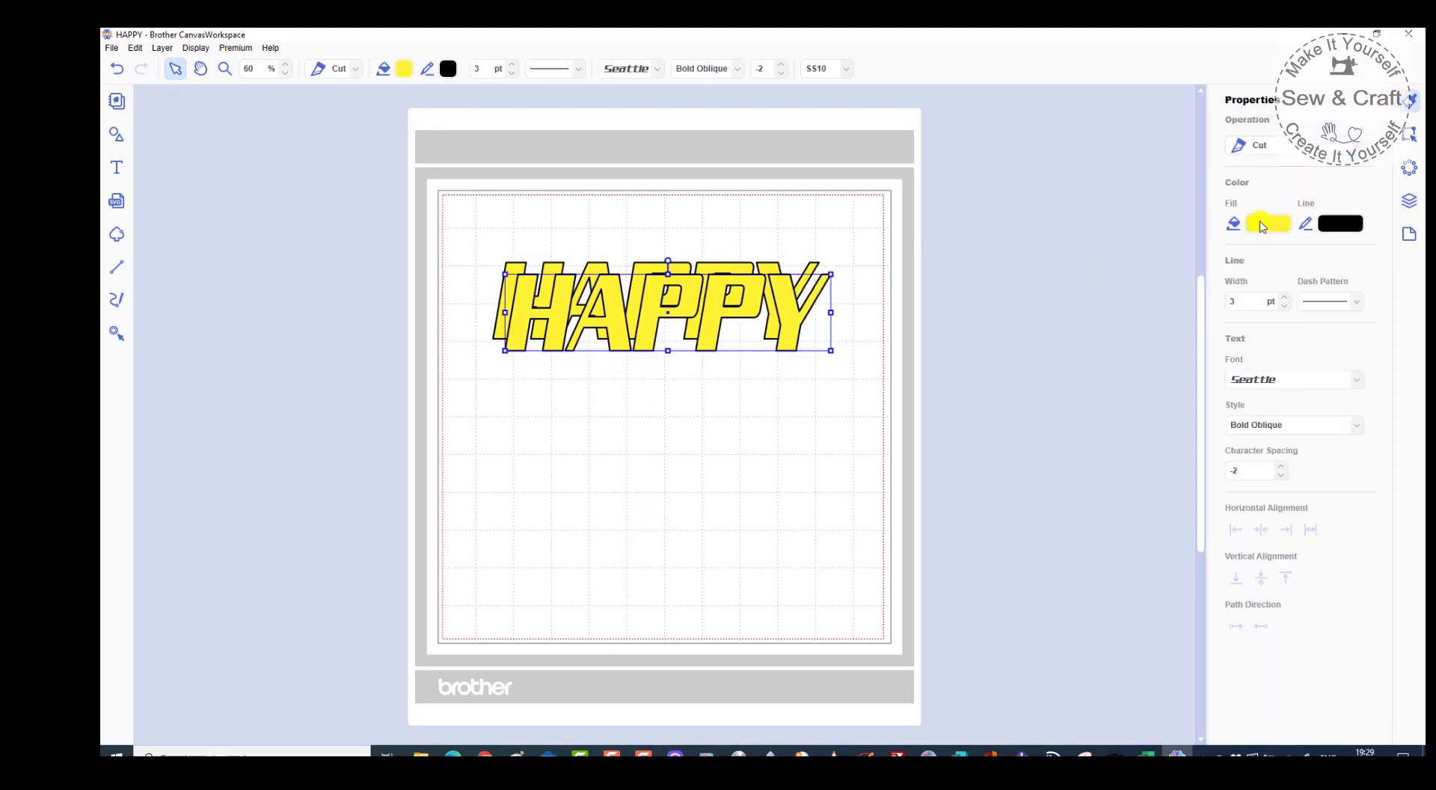
pyautogui.click(1268, 223)
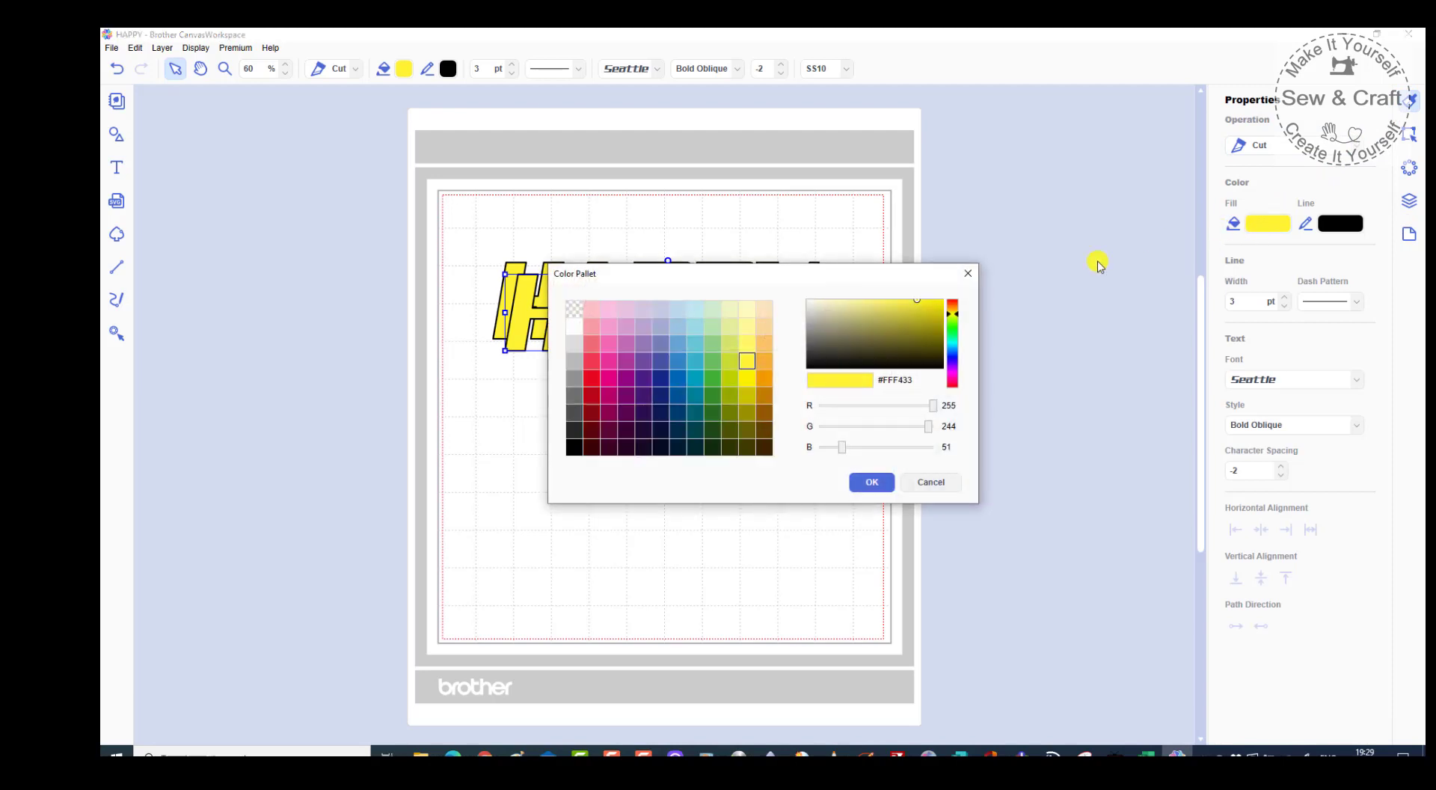
pyautogui.click(591, 377)
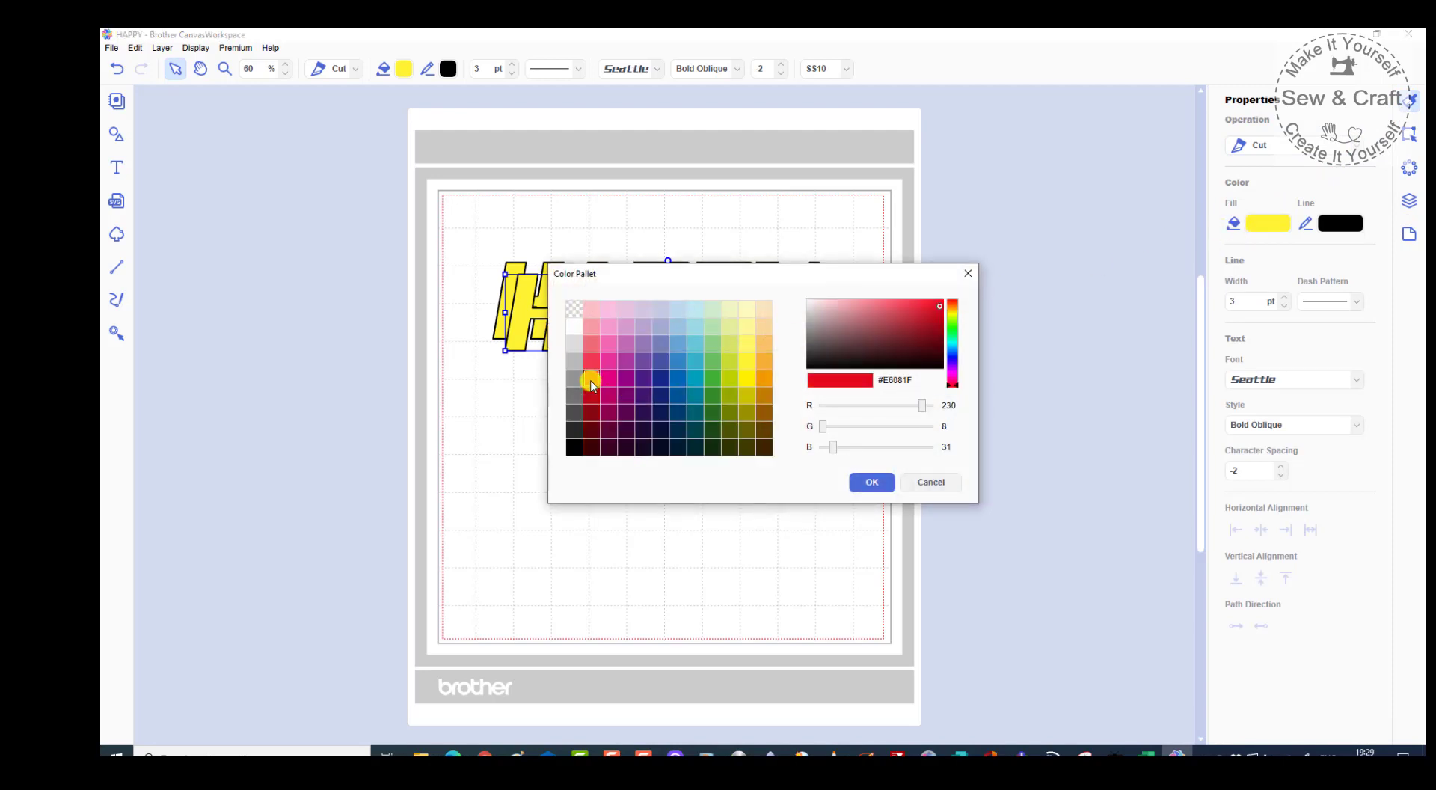
pyautogui.click(873, 483)
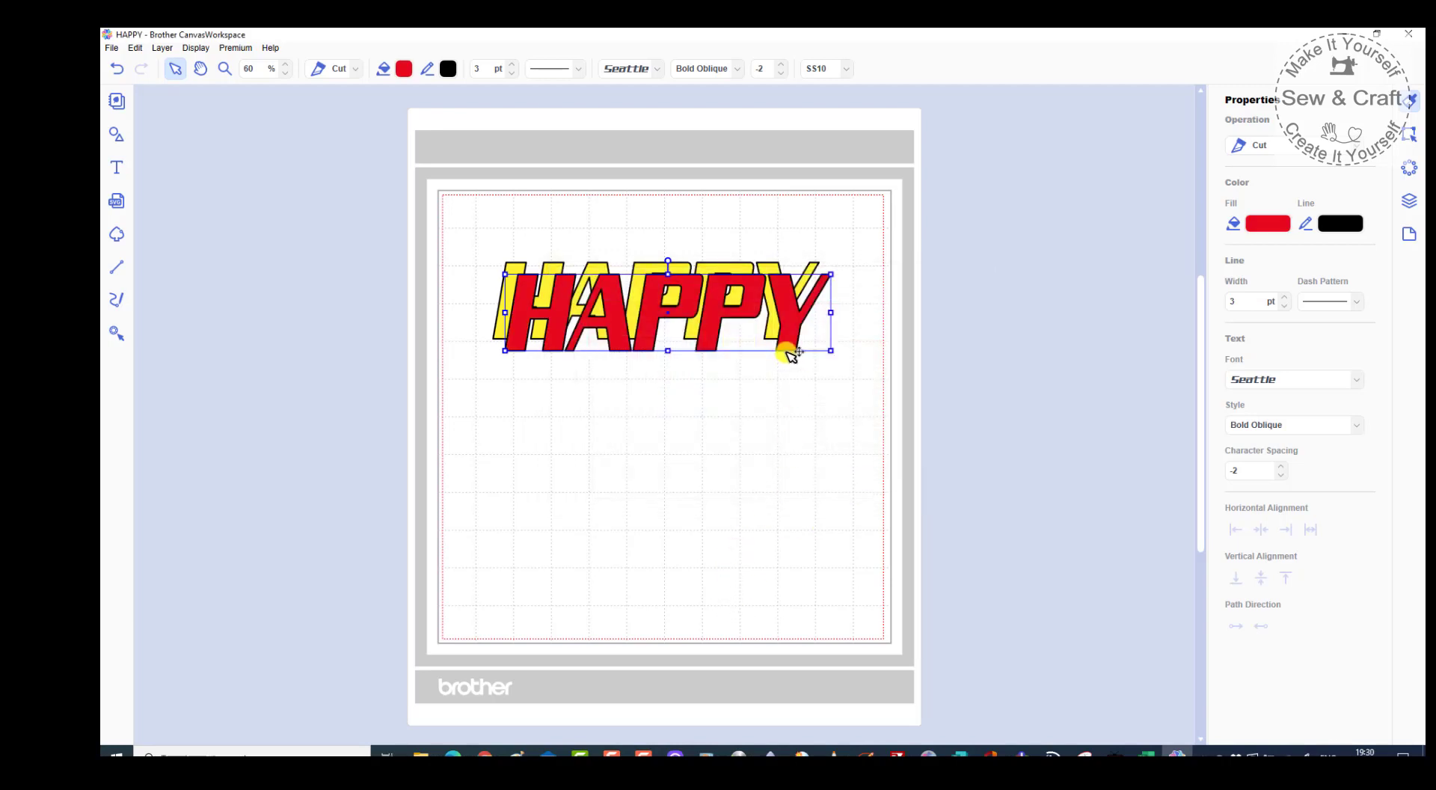
# Show the design's layers and send the red HAPPY text to the back, behind the yellow one.
pyautogui.click(1409, 200)
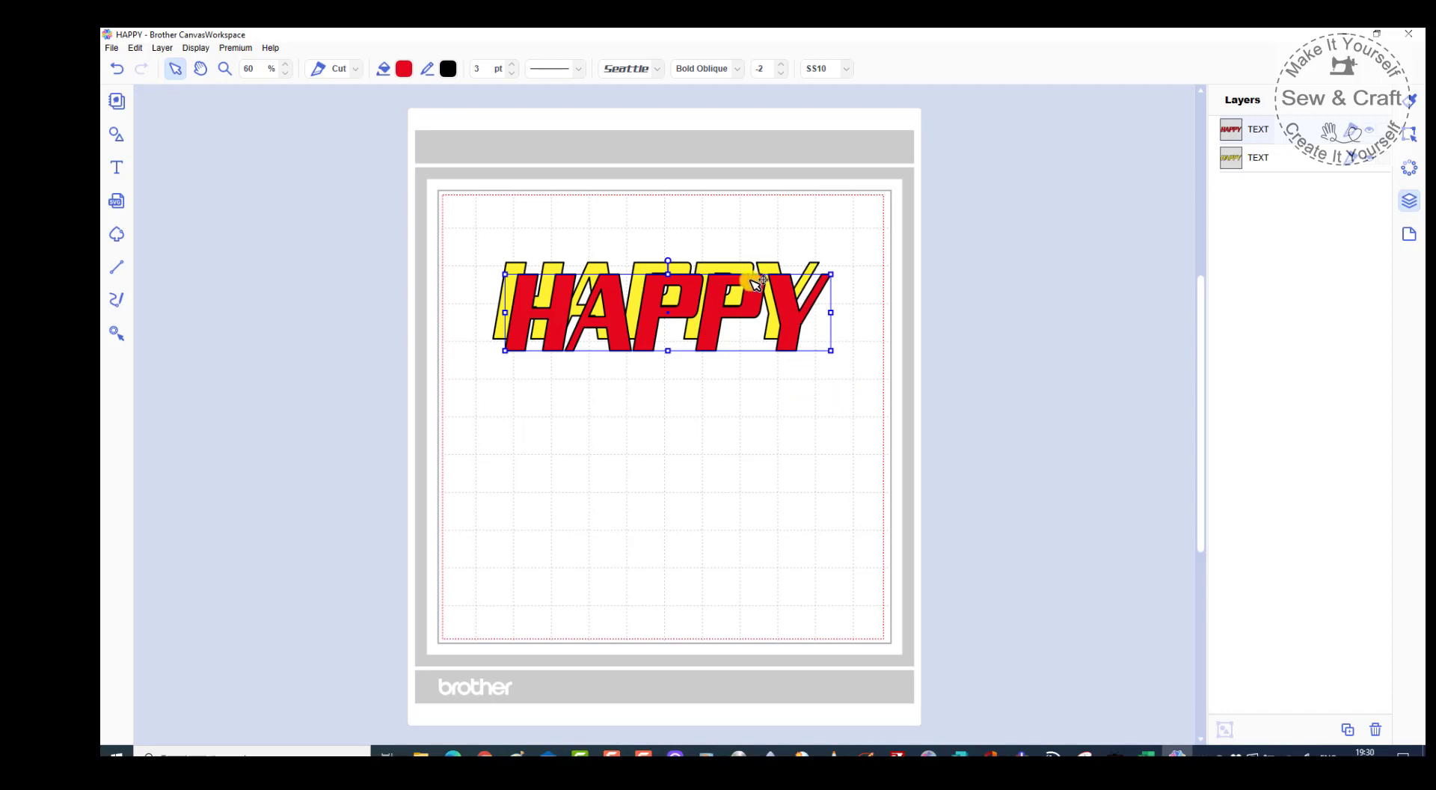
pyautogui.rightClick(794, 344)
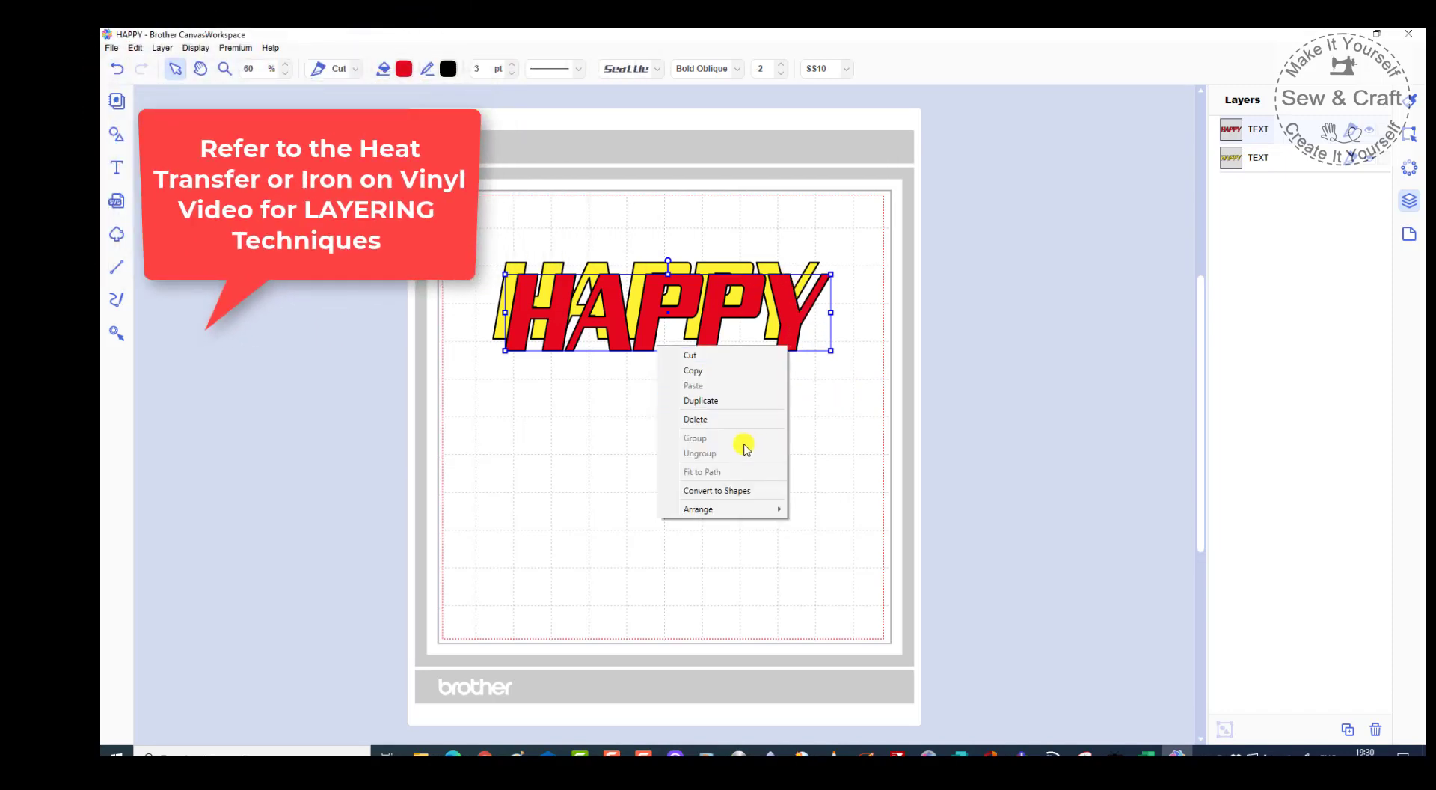
pyautogui.moveTo(715, 511)
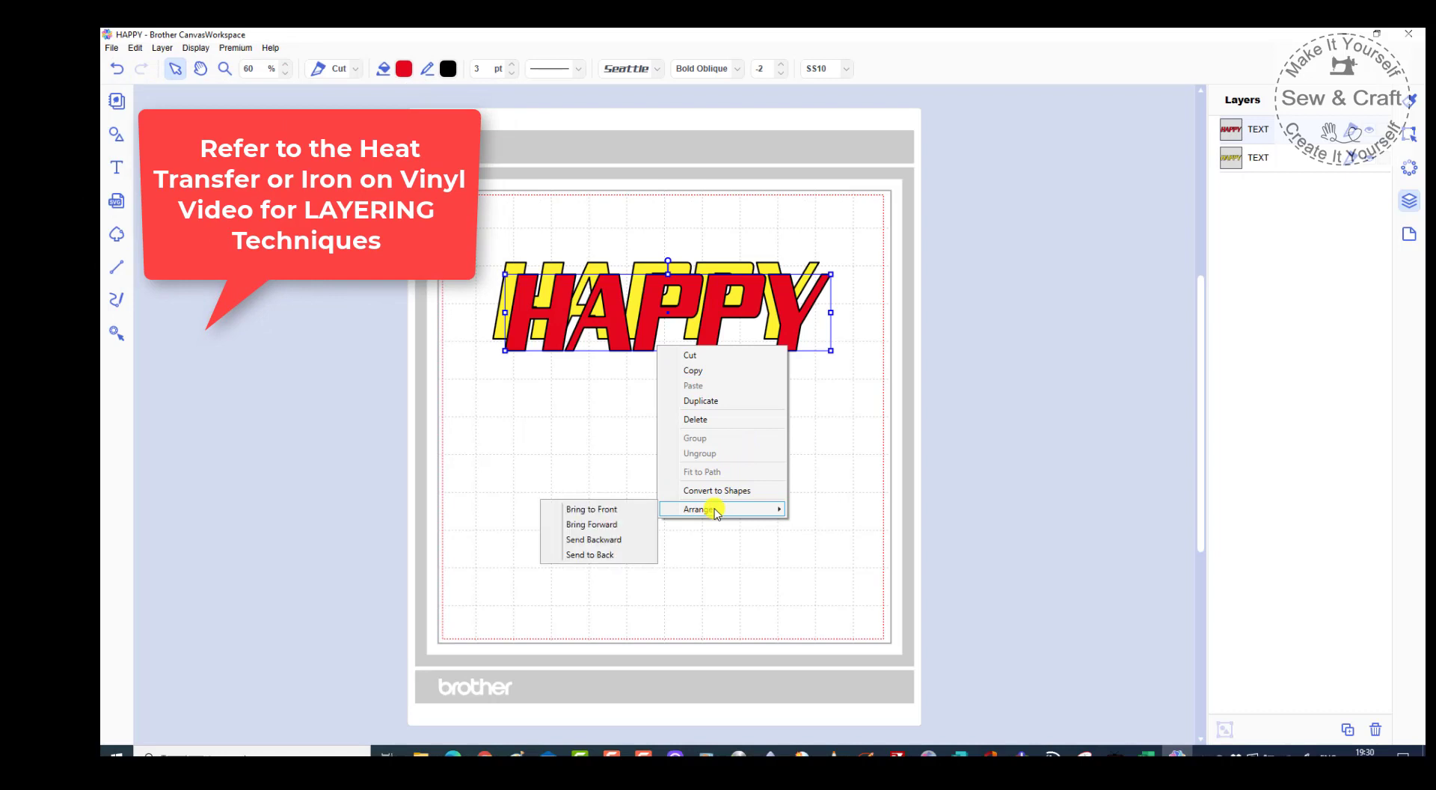
pyautogui.click(611, 555)
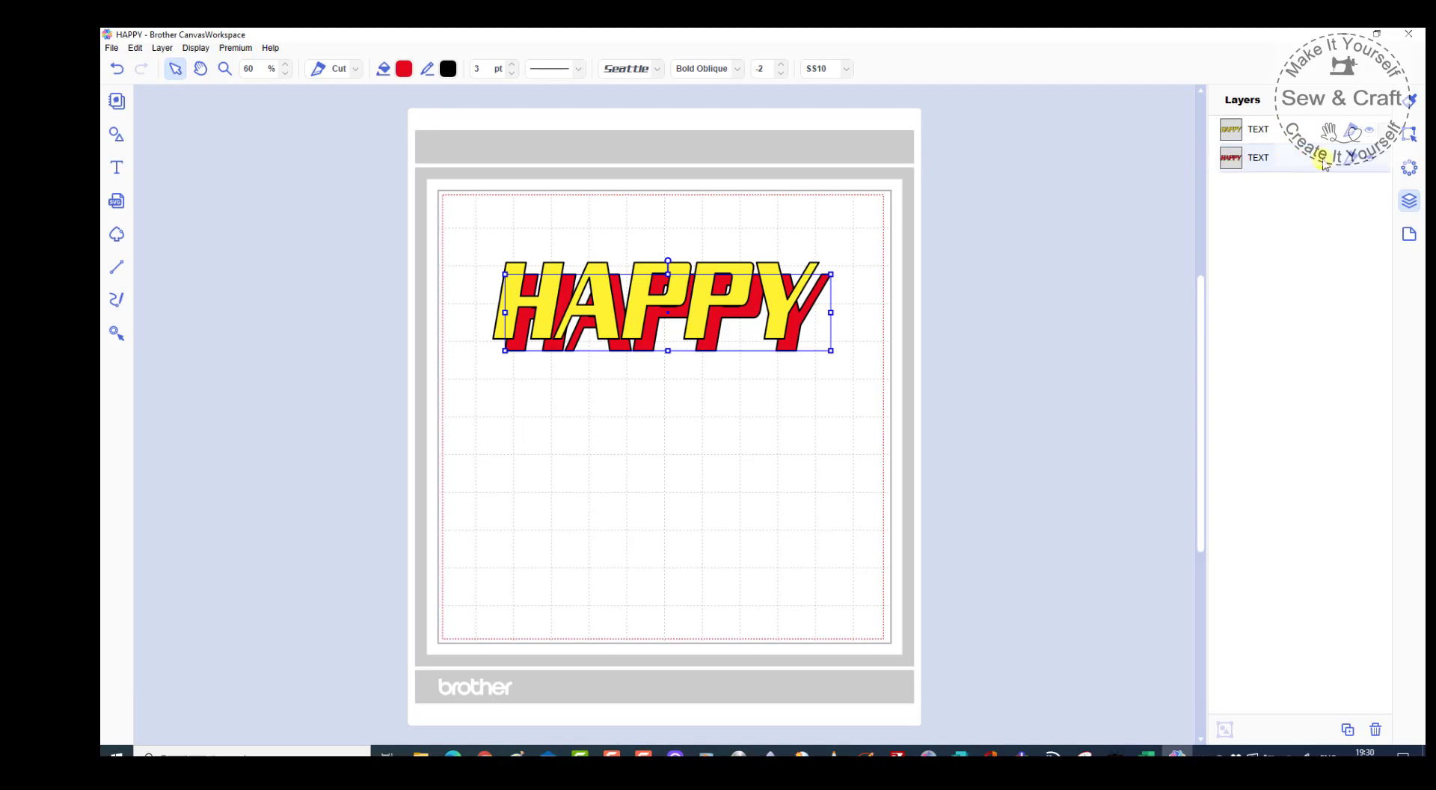
# Move the yellow HAPPY text almost directly over the red copy, leaving a narrow red offset along its edges, and deselect it.
pyautogui.click(714, 322)
pyautogui.moveTo(709, 322); pyautogui.dragTo(727, 319)
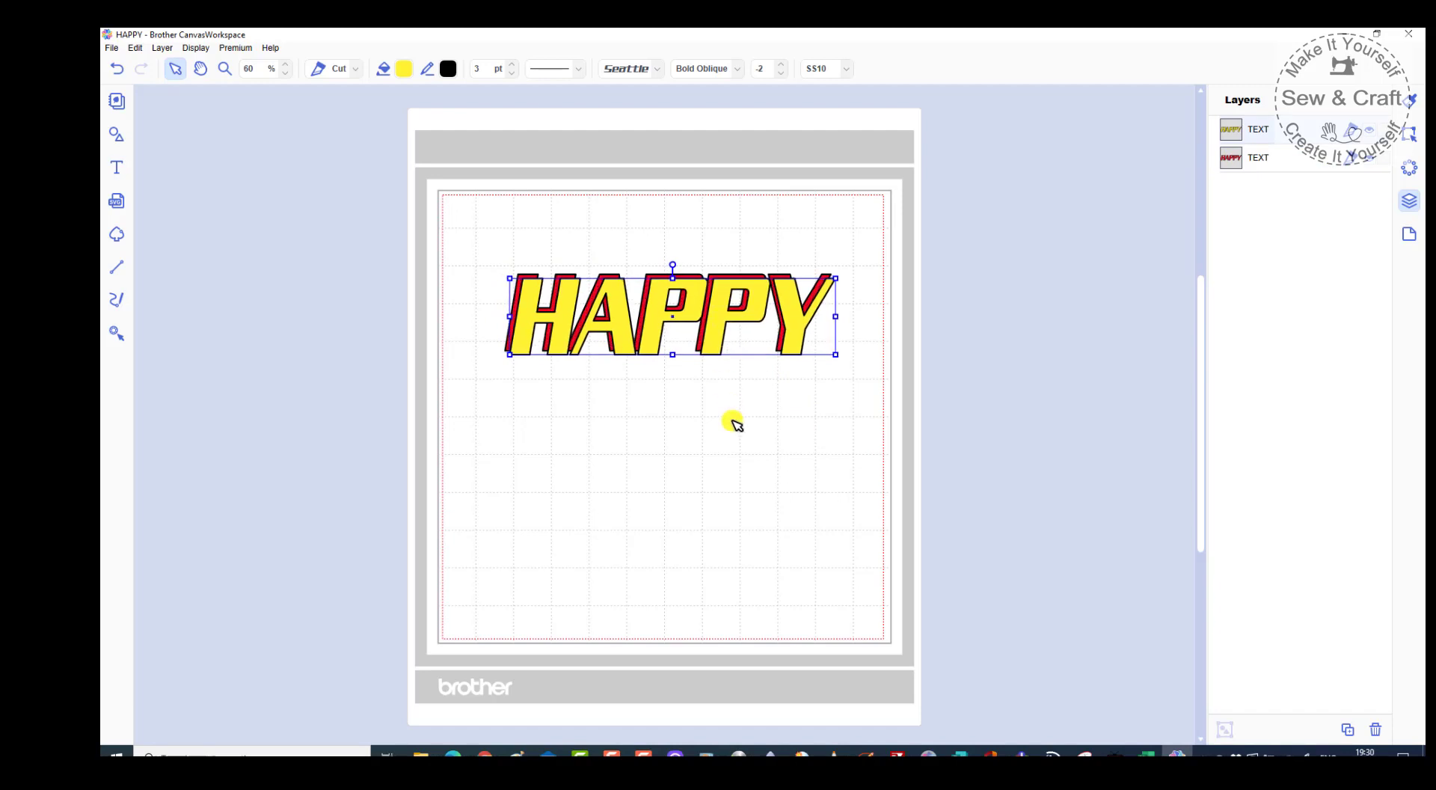
pyautogui.click(732, 445)
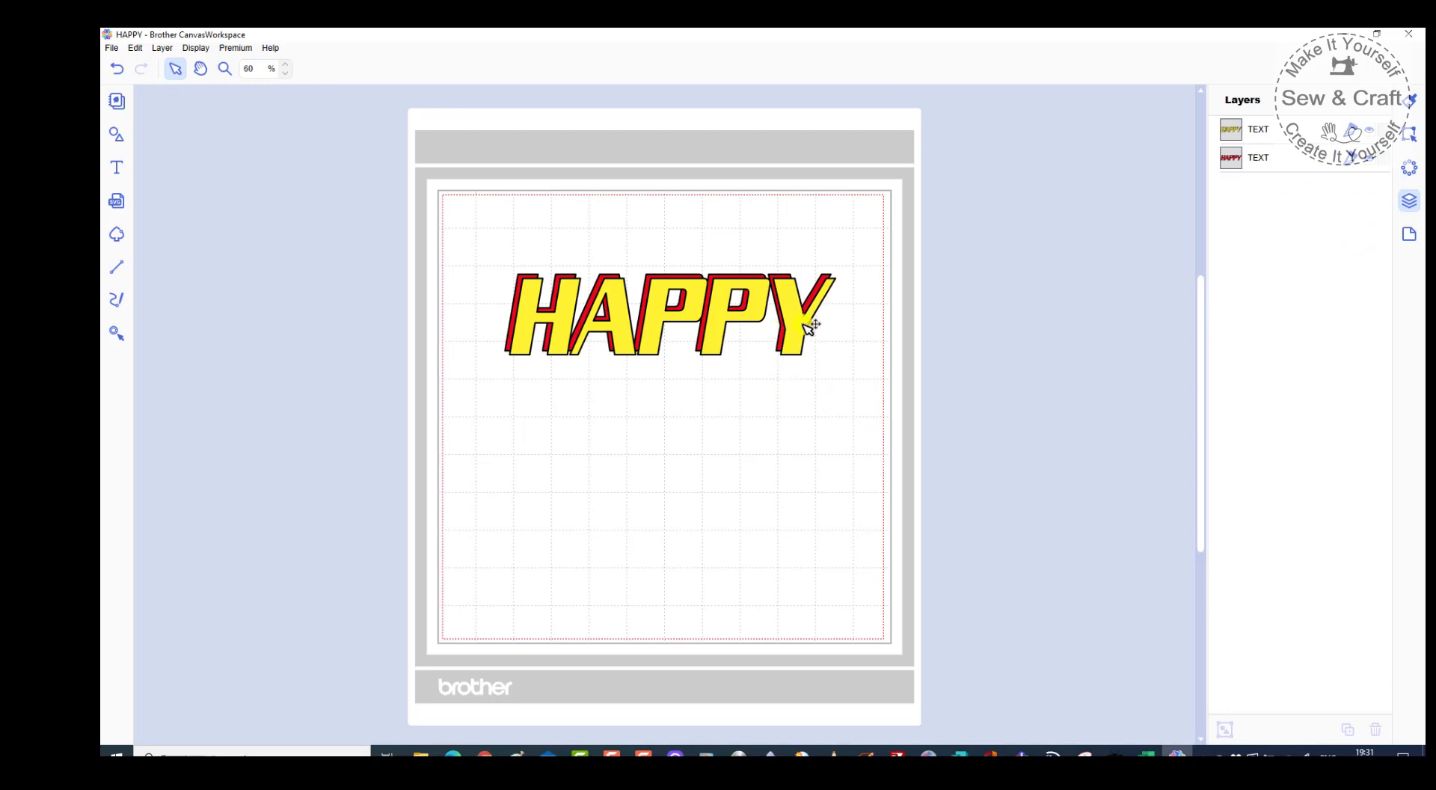
# Hide and show the red HAPPY layer twice to view the yellow text with and without it.
pyautogui.click(1372, 162)
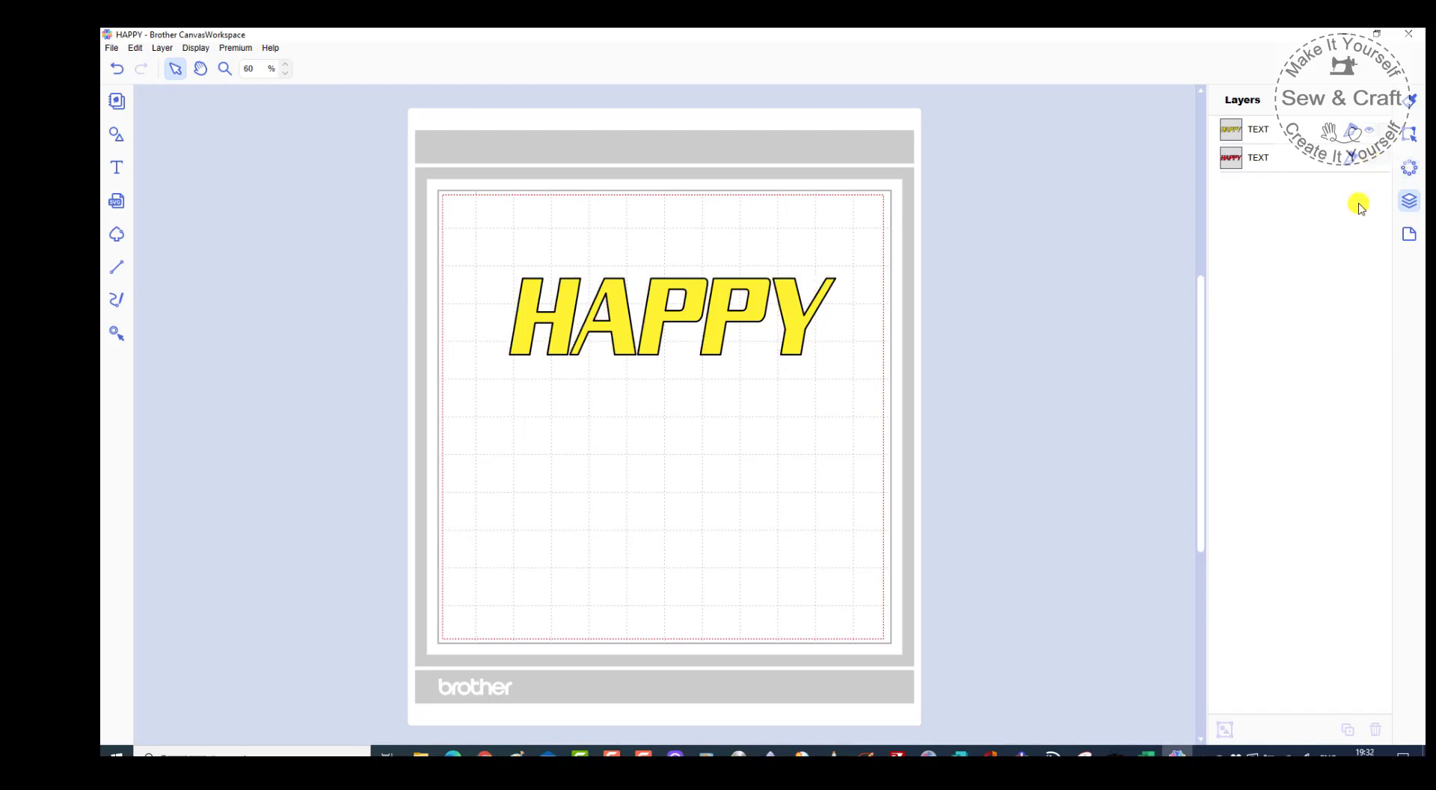
pyautogui.click(1371, 162)
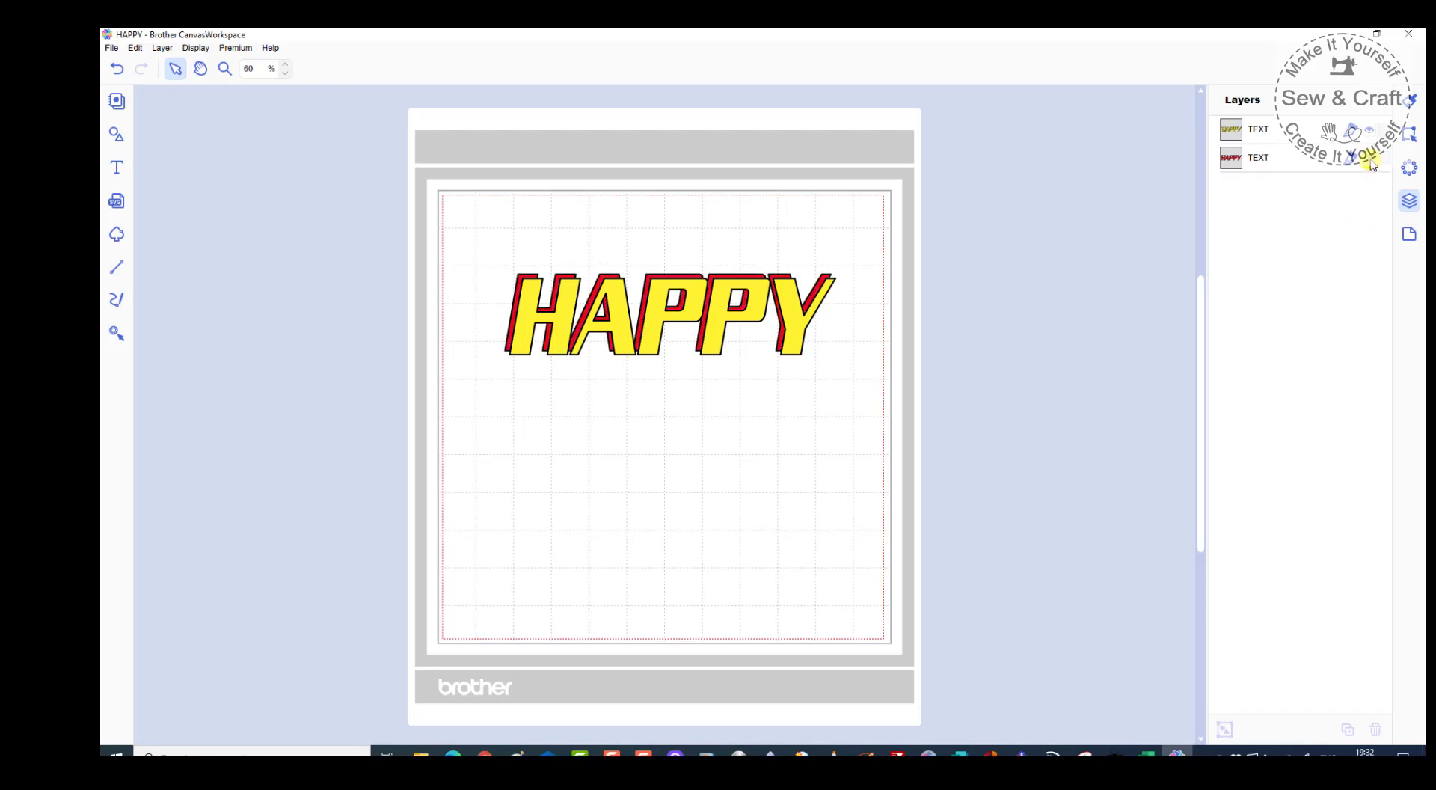
pyautogui.click(1372, 162)
pyautogui.click(1372, 162)
# Show the artboard settings for size, ruler, mat image and grid.
pyautogui.click(1411, 236)
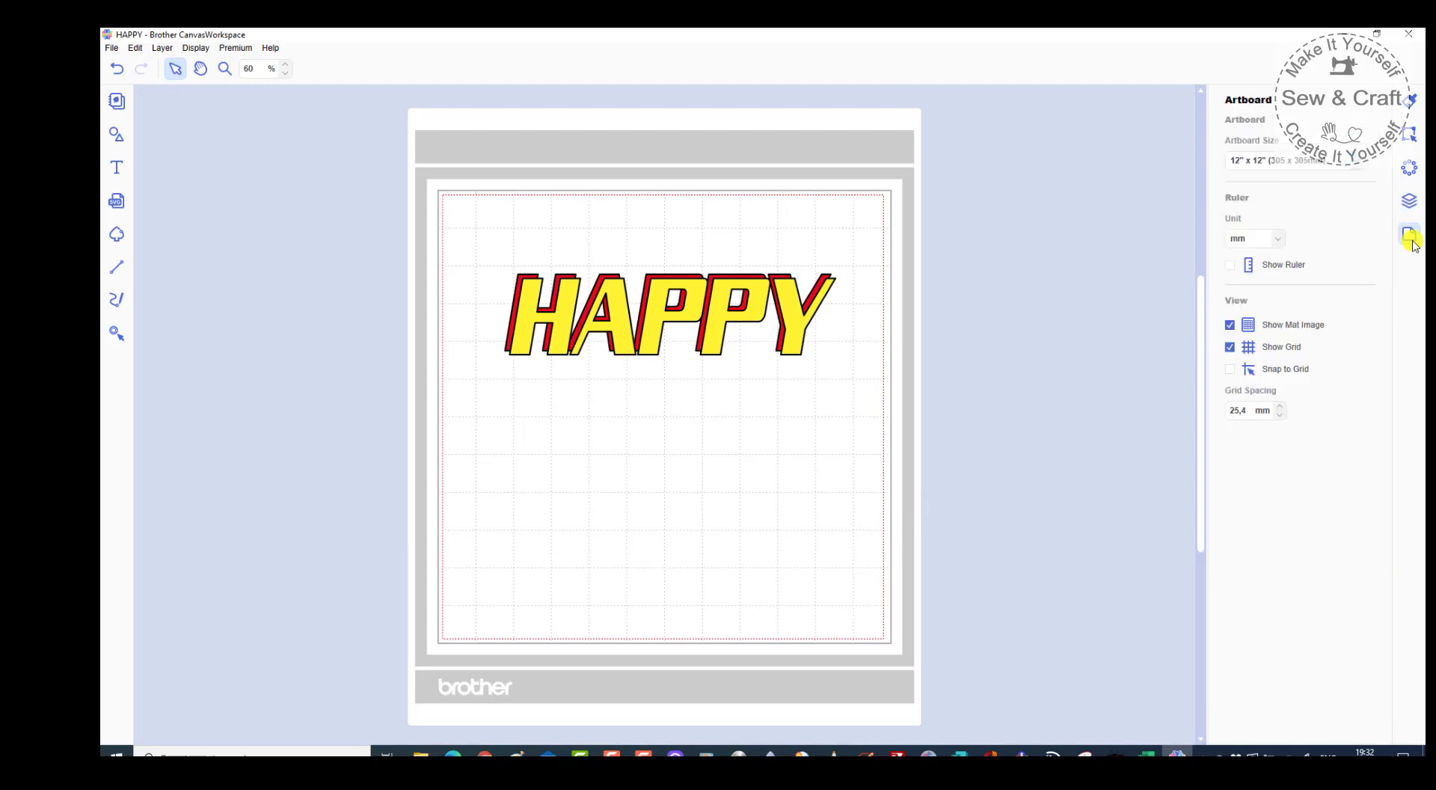